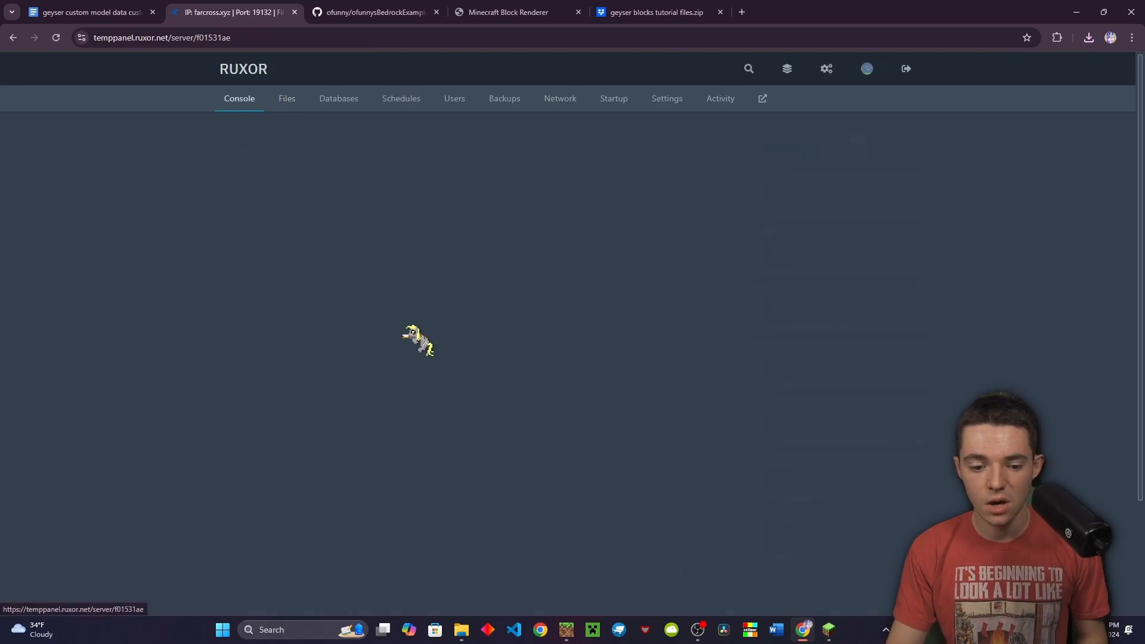
Run iareload and then iazip in the server console to reload ItemsAdder and rebuild generated.zip
left_click(382, 544)
type("i")
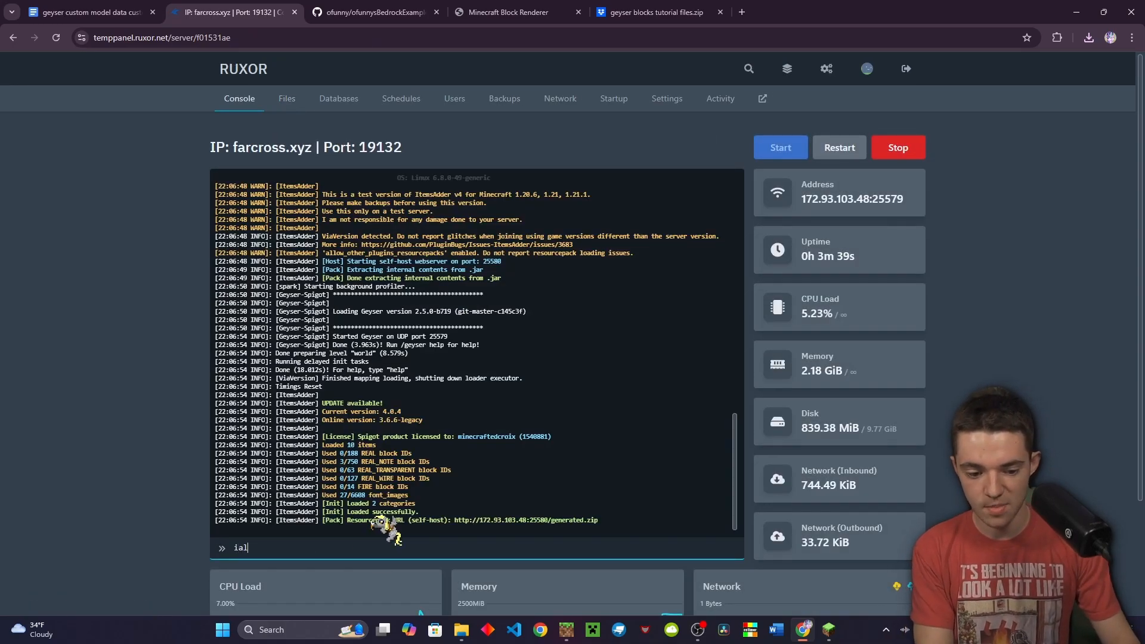
type("areload")
key("Return")
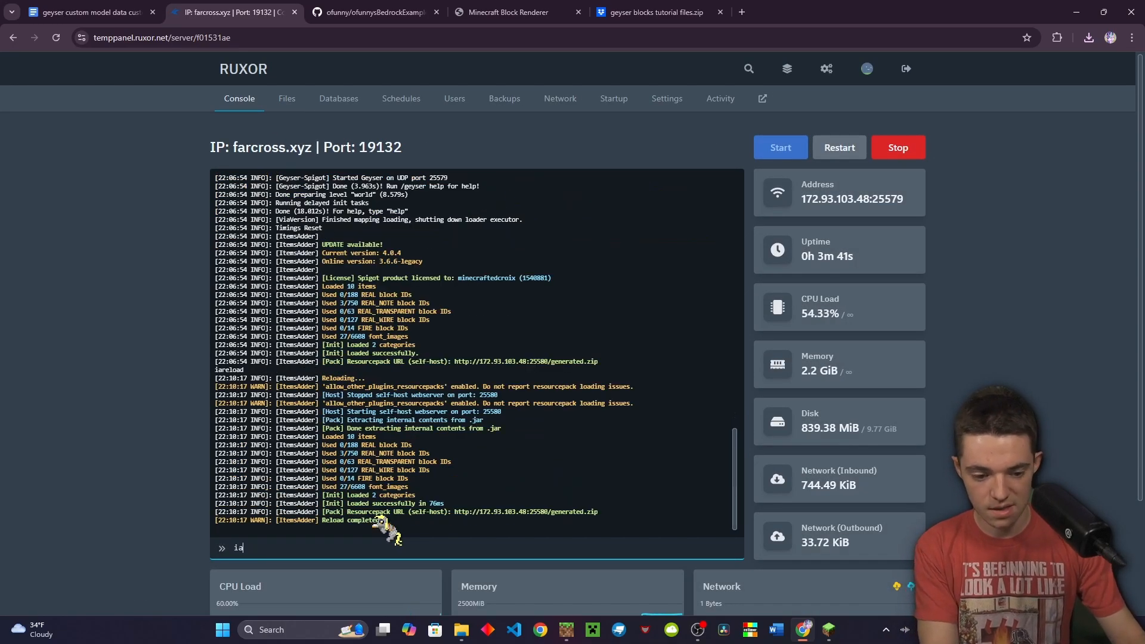
key("Return")
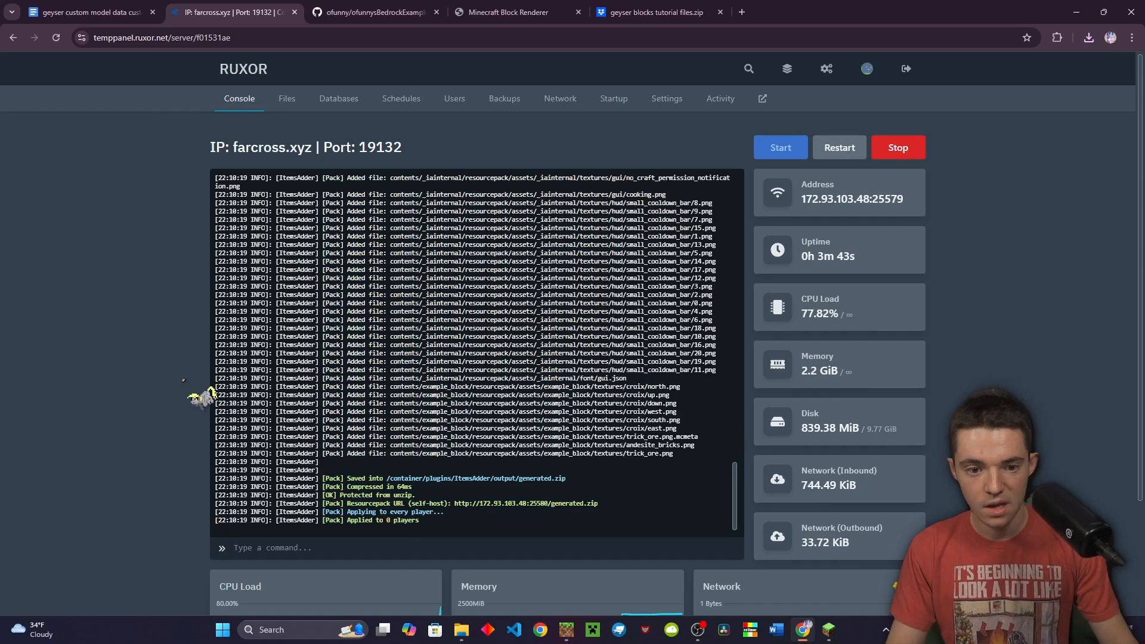
Browse the file manager to plugins > ItemsAdder > contents > example_block
left_click(287, 99)
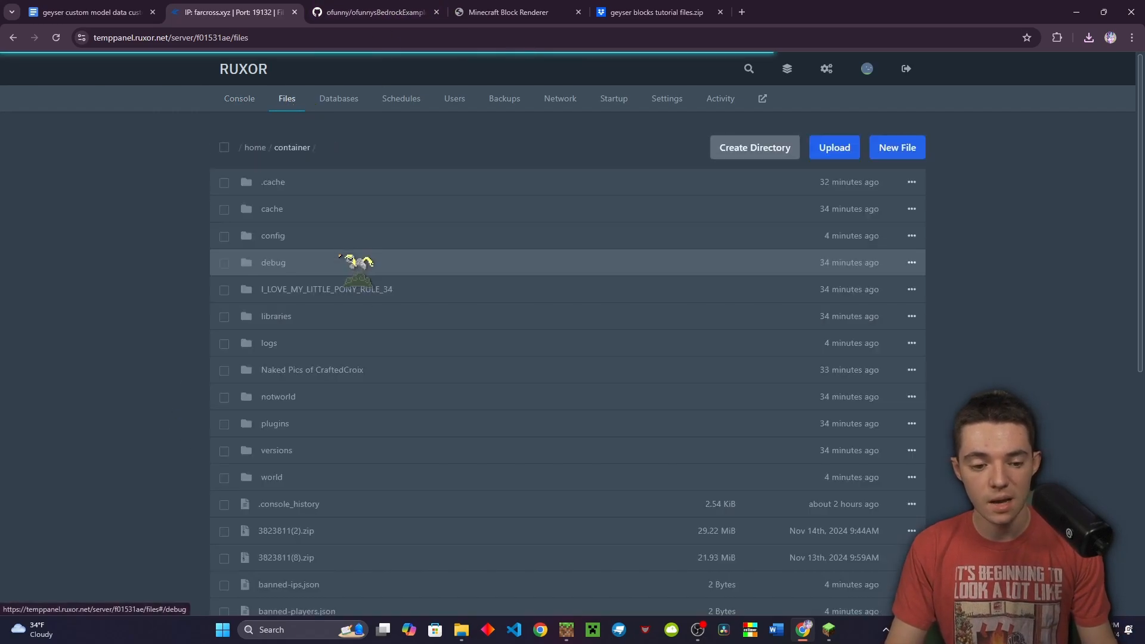
left_click(334, 422)
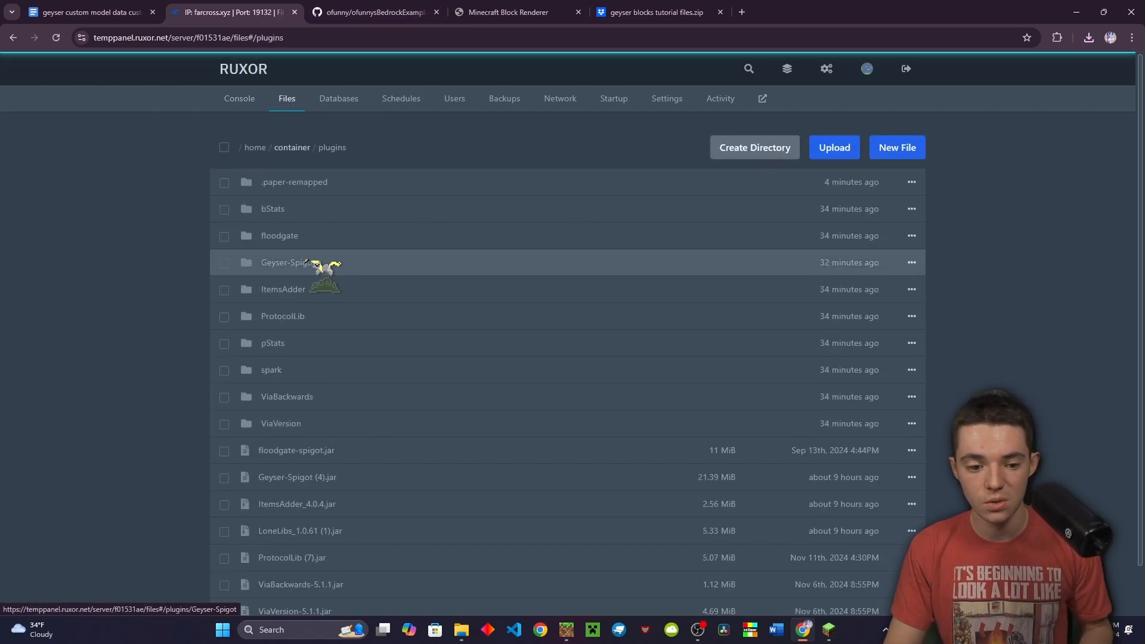
left_click(312, 290)
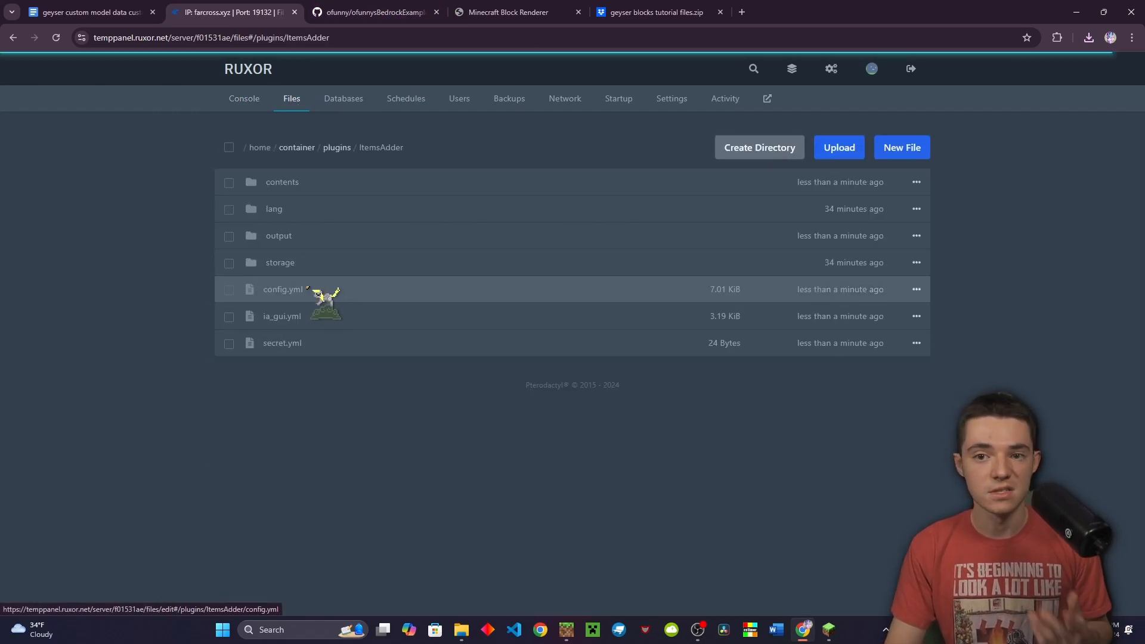
left_click(328, 180)
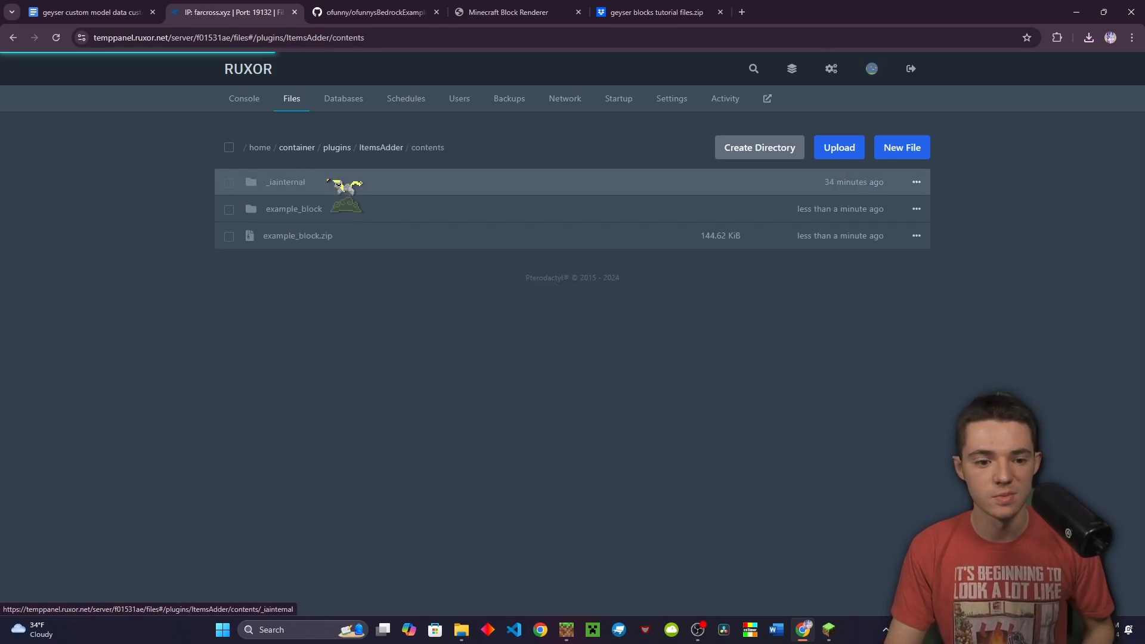
left_click(322, 183)
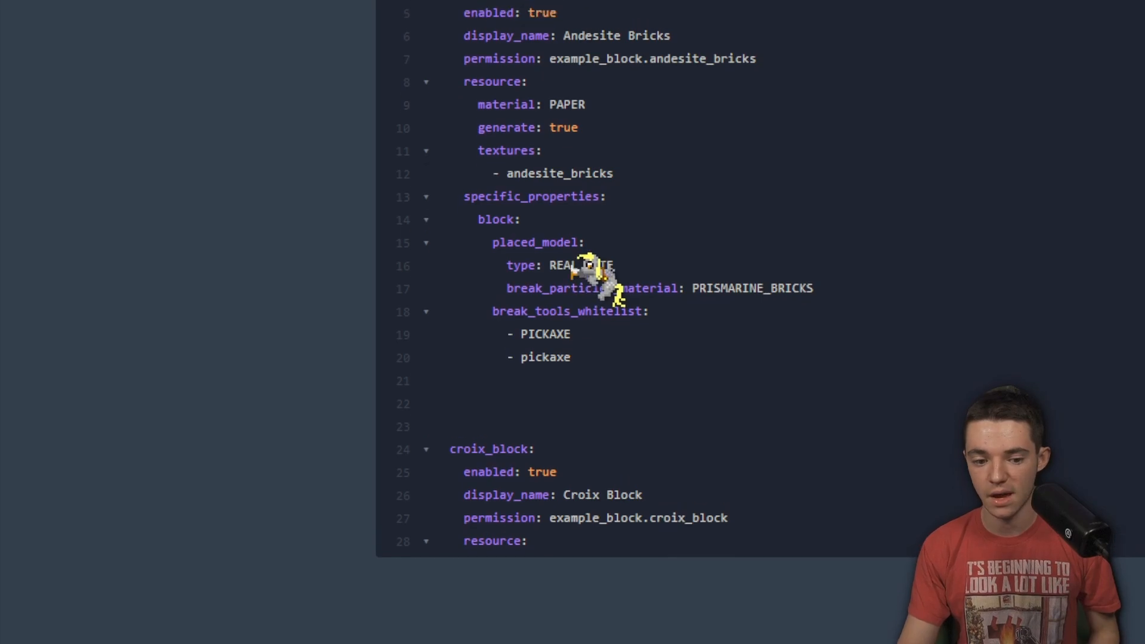
Scroll through blocks.yml, reviewing croix_block's six directional textures and the trick_ore entry
scroll(570, 246, "down", 2)
scroll(571, 322, "down", 3)
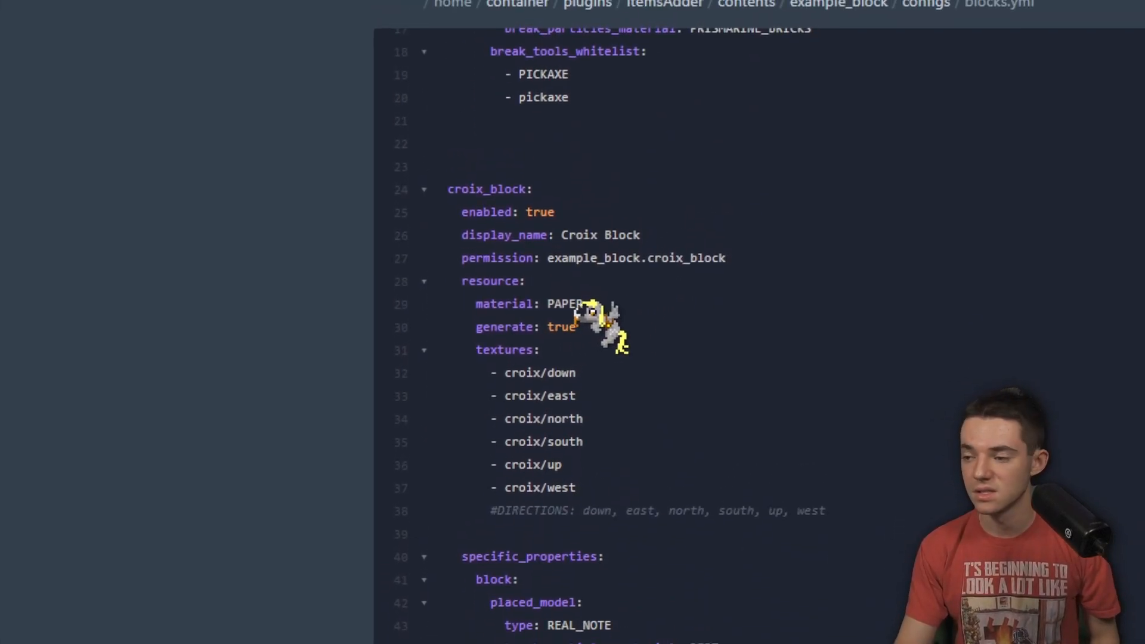
scroll(590, 331, "down", 1)
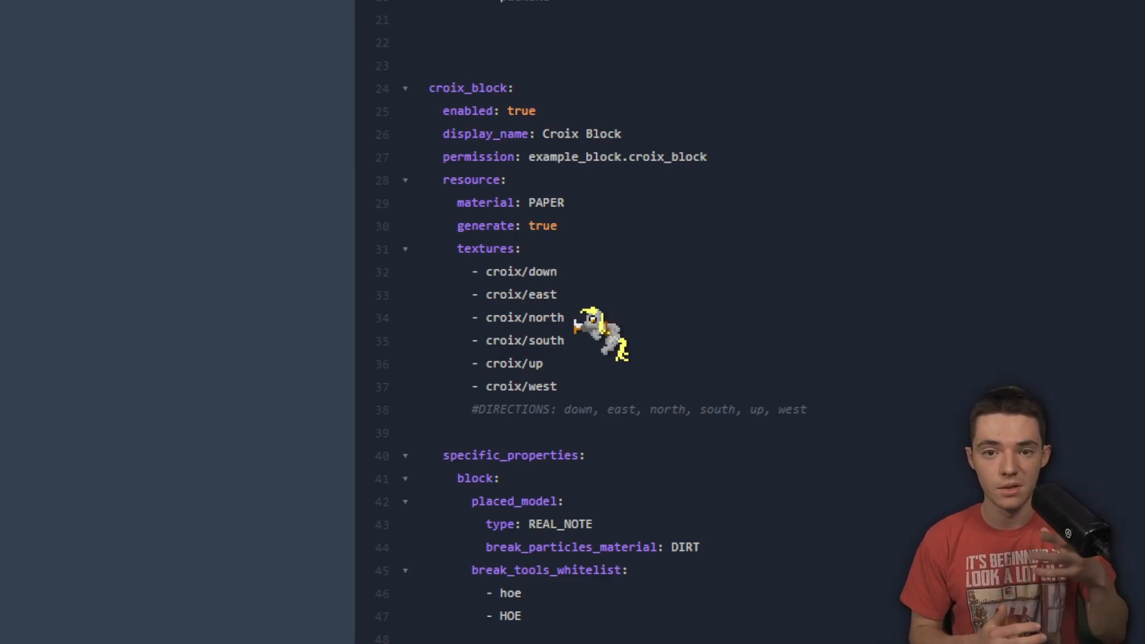
scroll(590, 325, "down", 3)
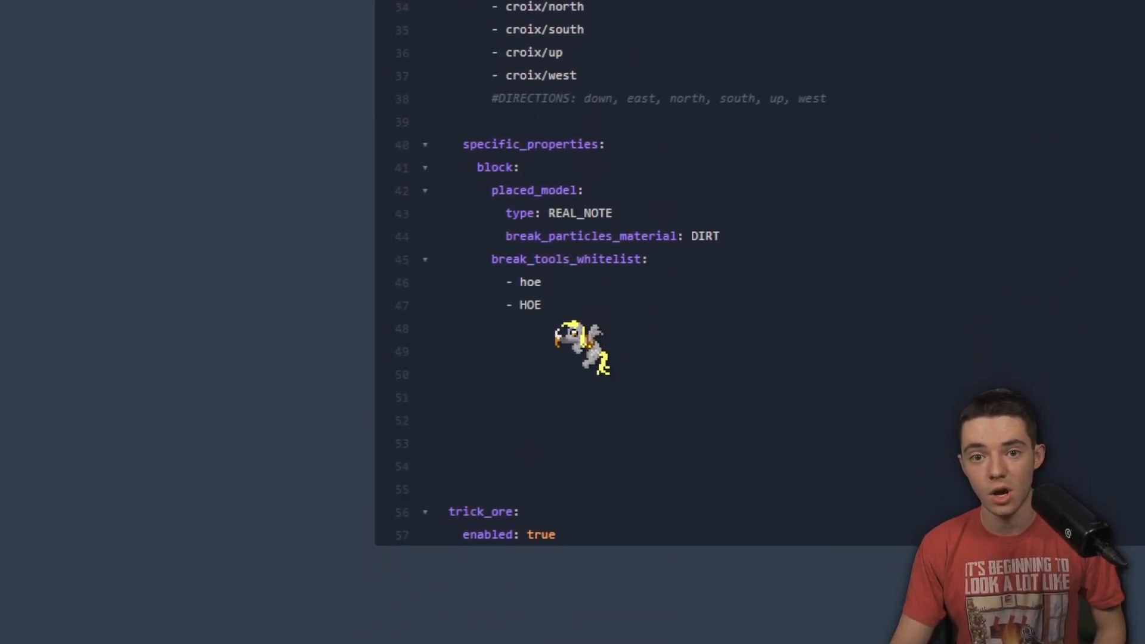
scroll(560, 322, "down", 6)
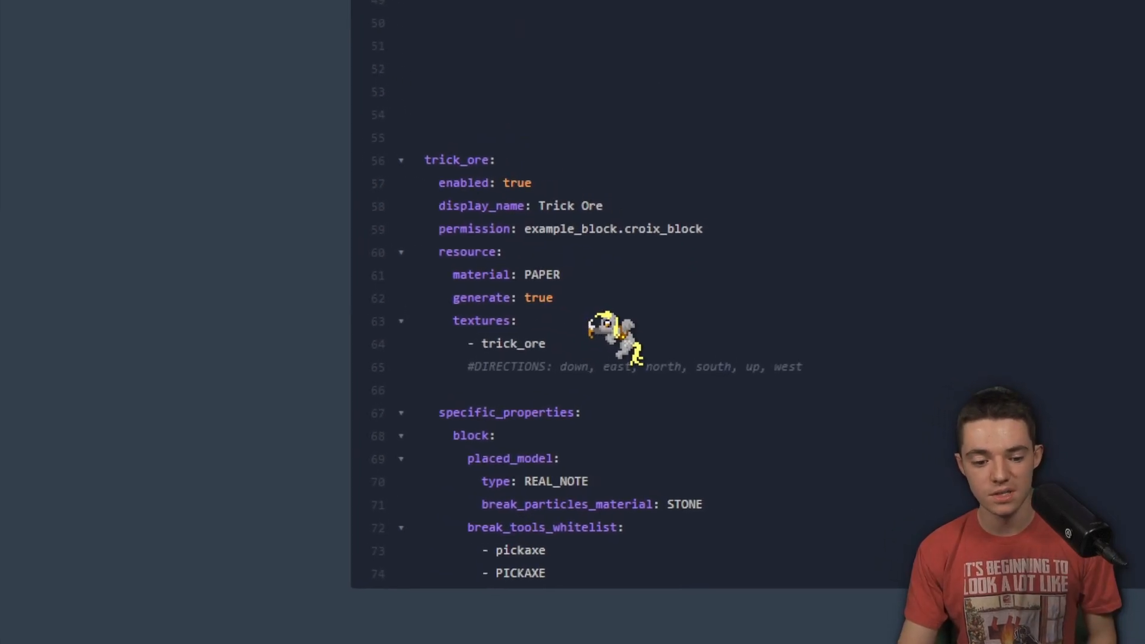
scroll(655, 427, "up", 2)
scroll(597, 340, "up", 15)
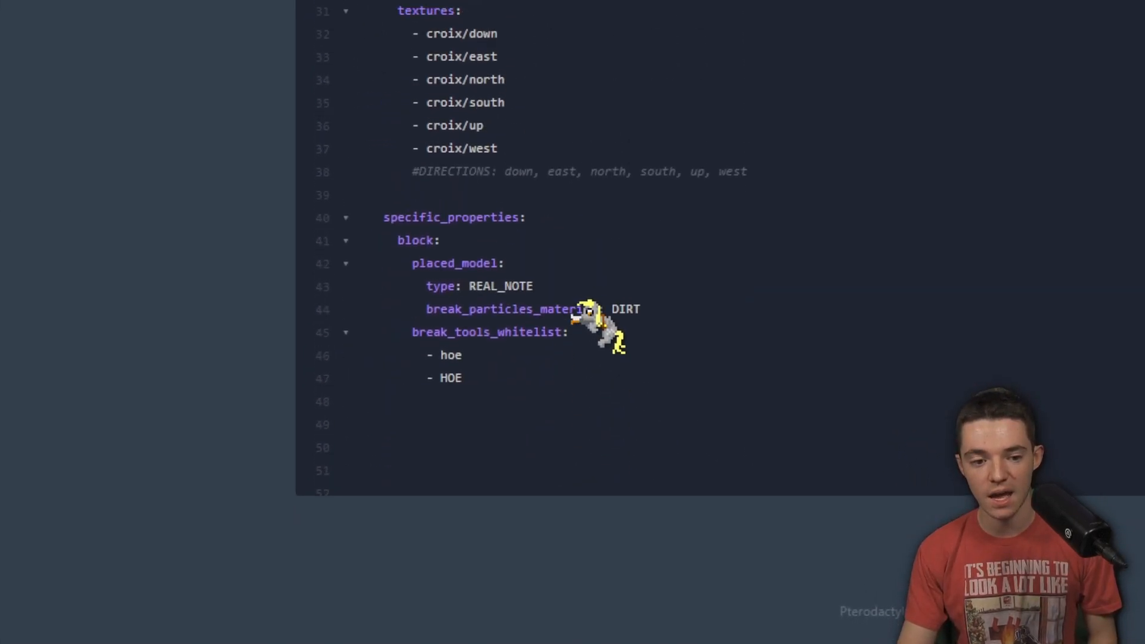
scroll(563, 262, "down", 15)
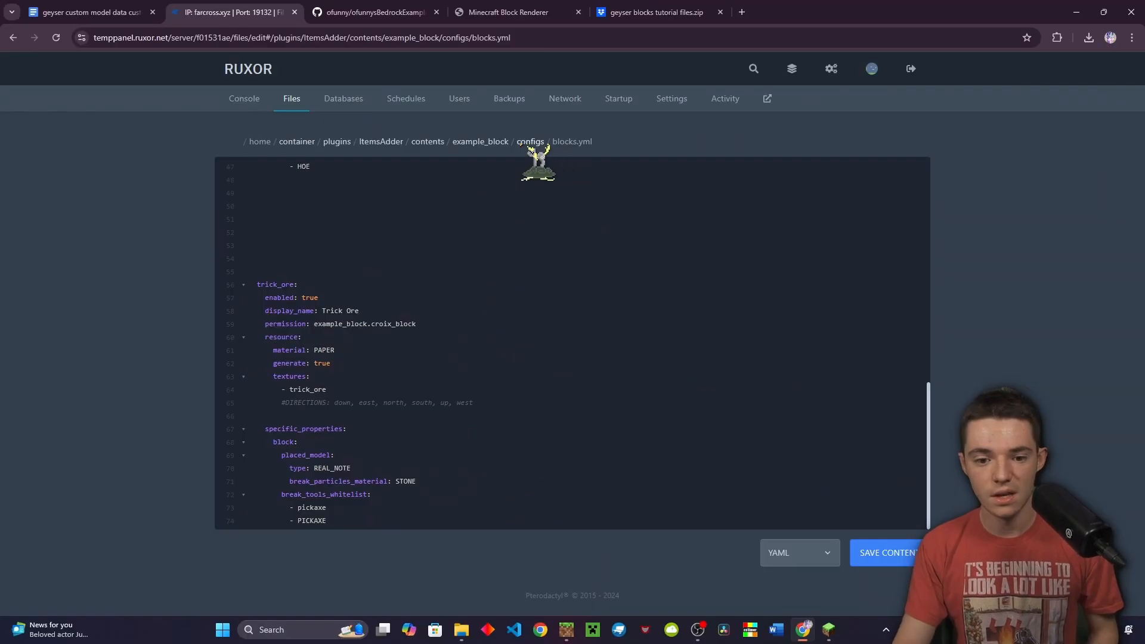
Go into resourcepack/assets/example_block/textures and view the trick_ore.png.mcmeta animation settings
left_click(479, 142)
left_click(359, 208)
left_click(335, 189)
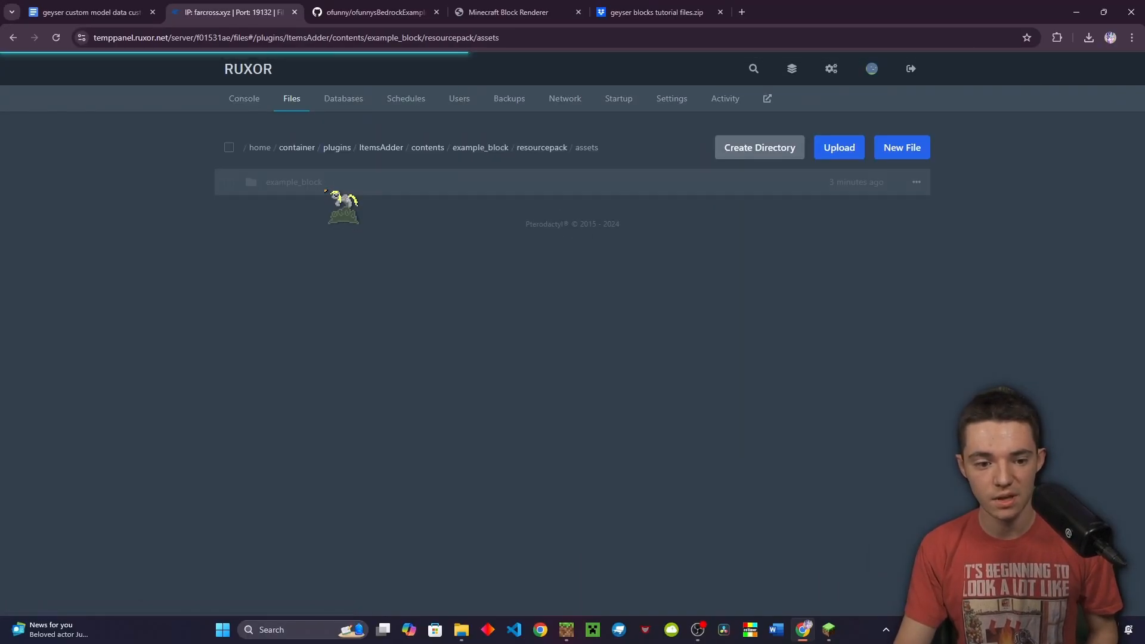
left_click(331, 189)
left_click(325, 191)
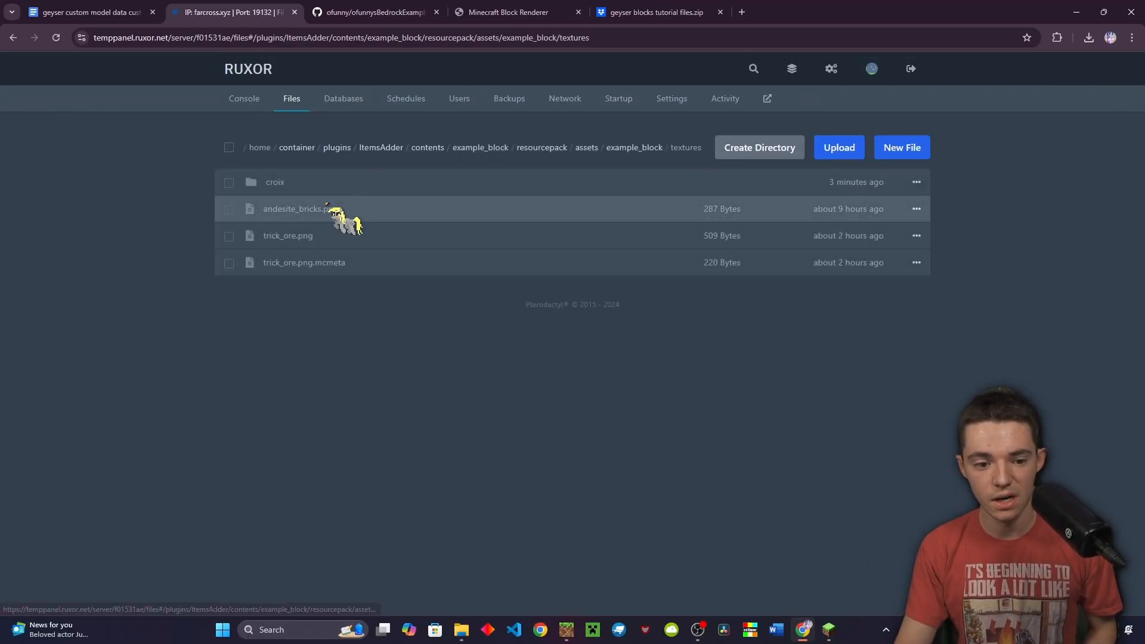
left_click(321, 267)
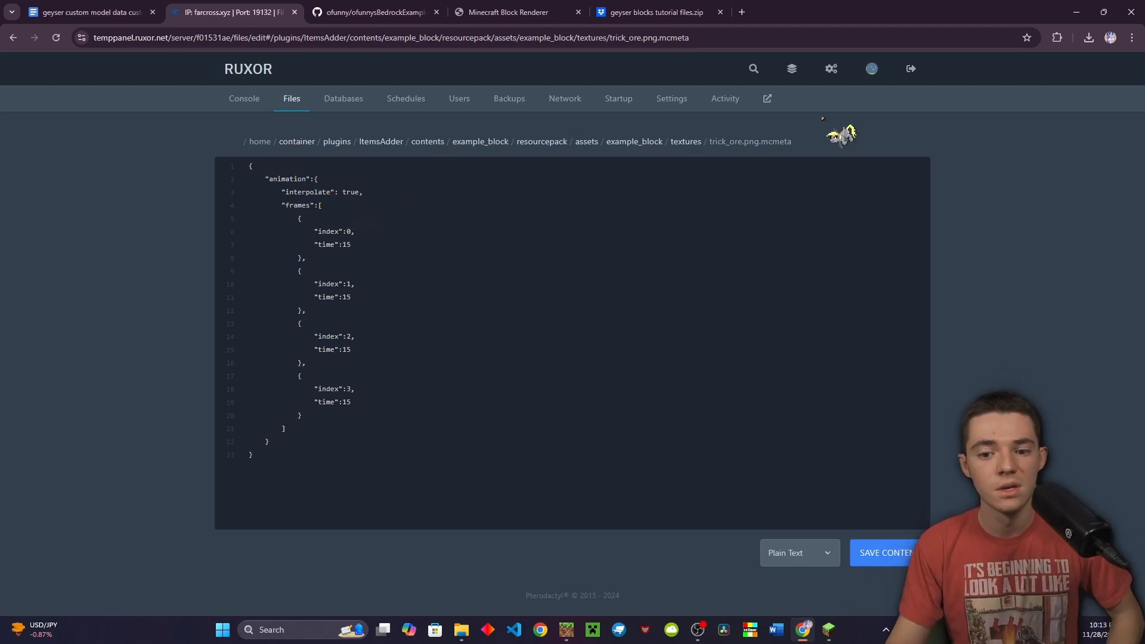
Download trick_ore.png from the textures folder and open it from Chrome's downloads
left_click(686, 142)
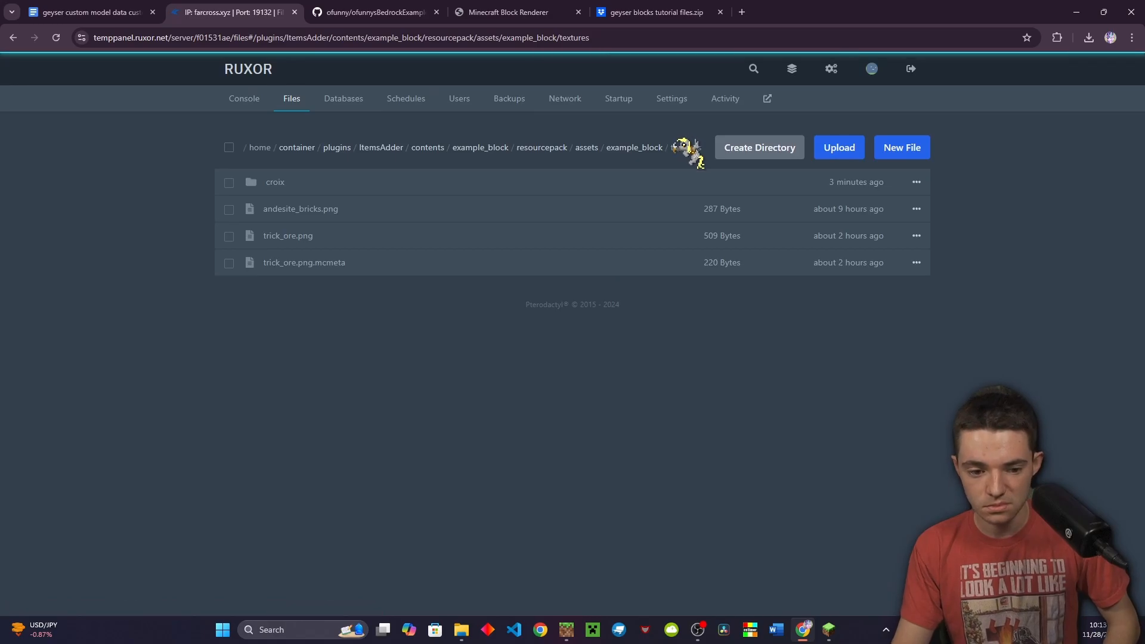
right_click(447, 240)
left_click(377, 366)
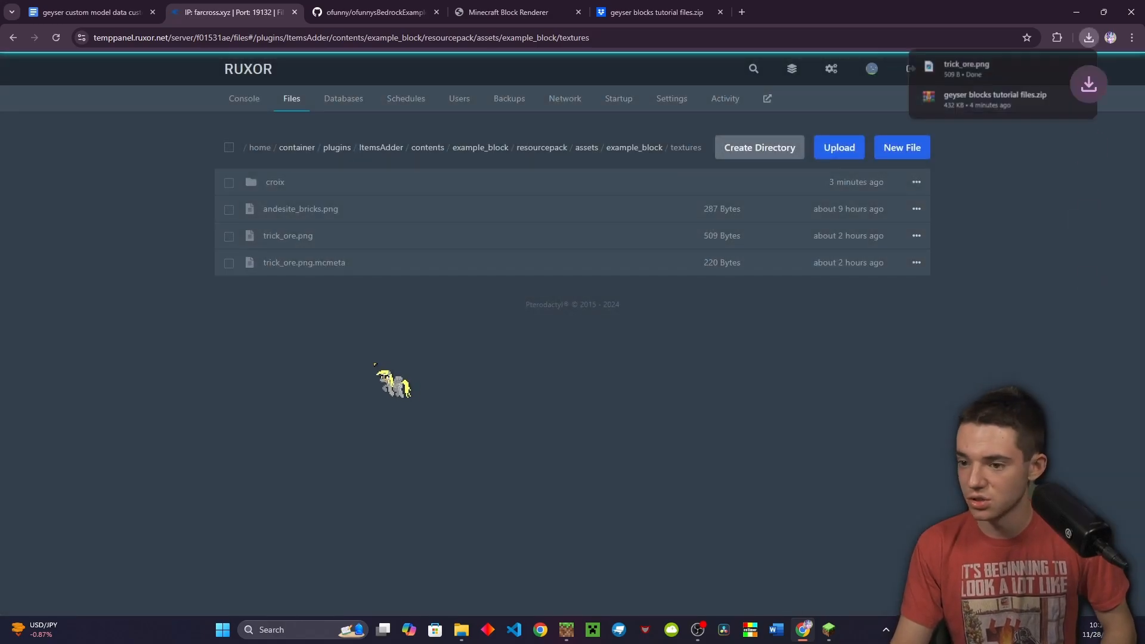
left_click(948, 67)
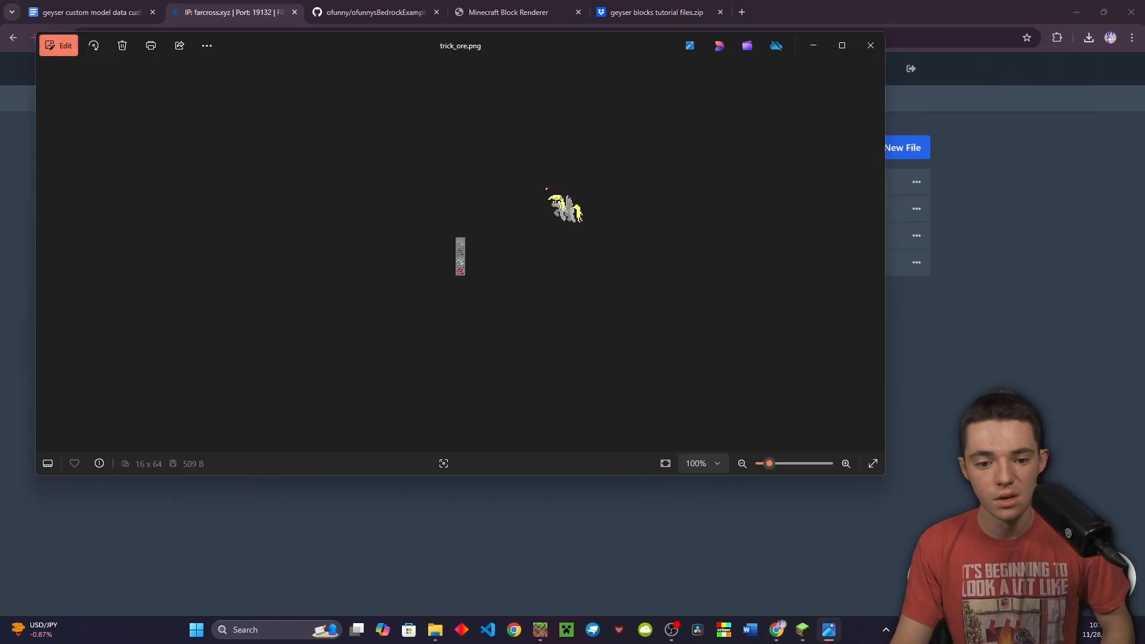
Zoom trick_ore.png to 800% to inspect its four stacked frames, then close Photos
scroll(501, 274, "up", 6)
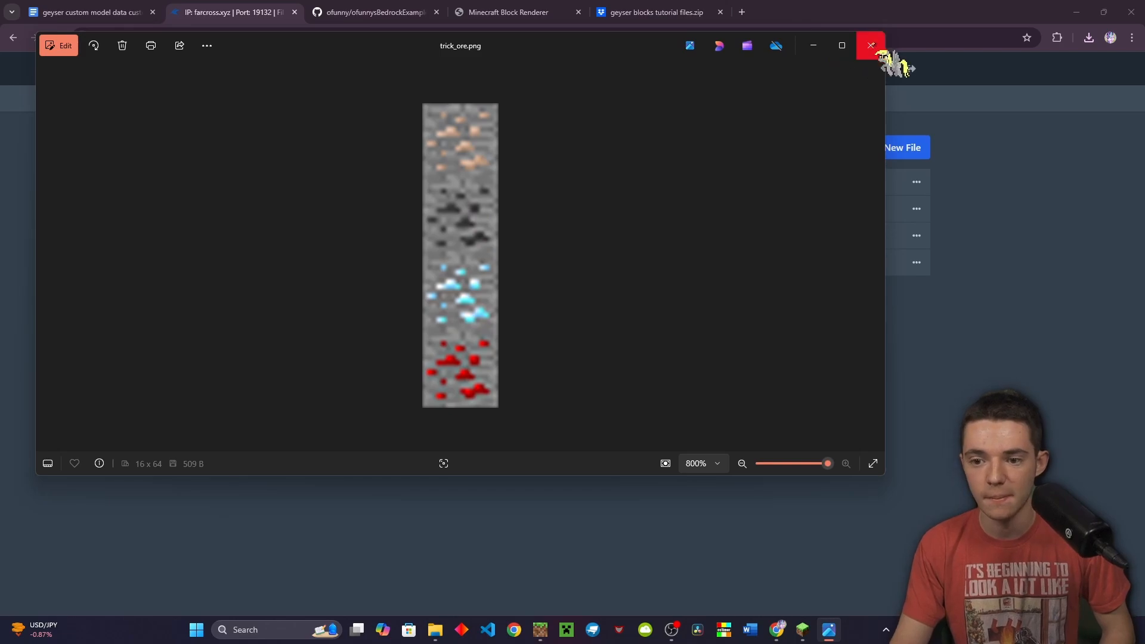
left_click(870, 46)
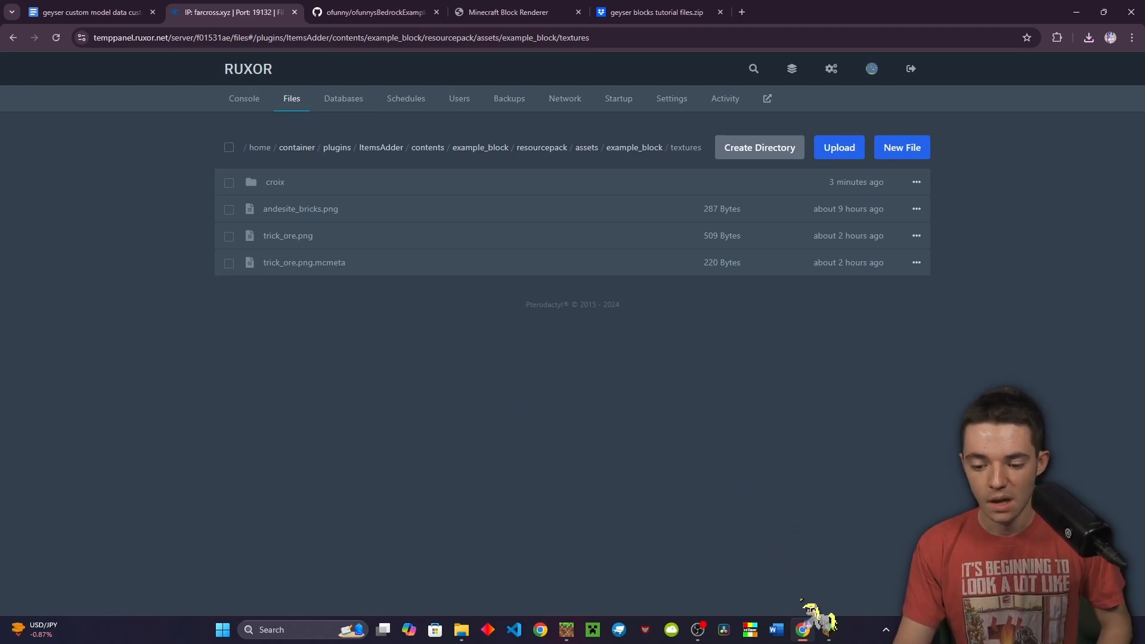
Rejoin the cix dev server in Minecraft with the game window maximized
left_click(824, 631)
left_click(652, 351)
double_click(540, 321)
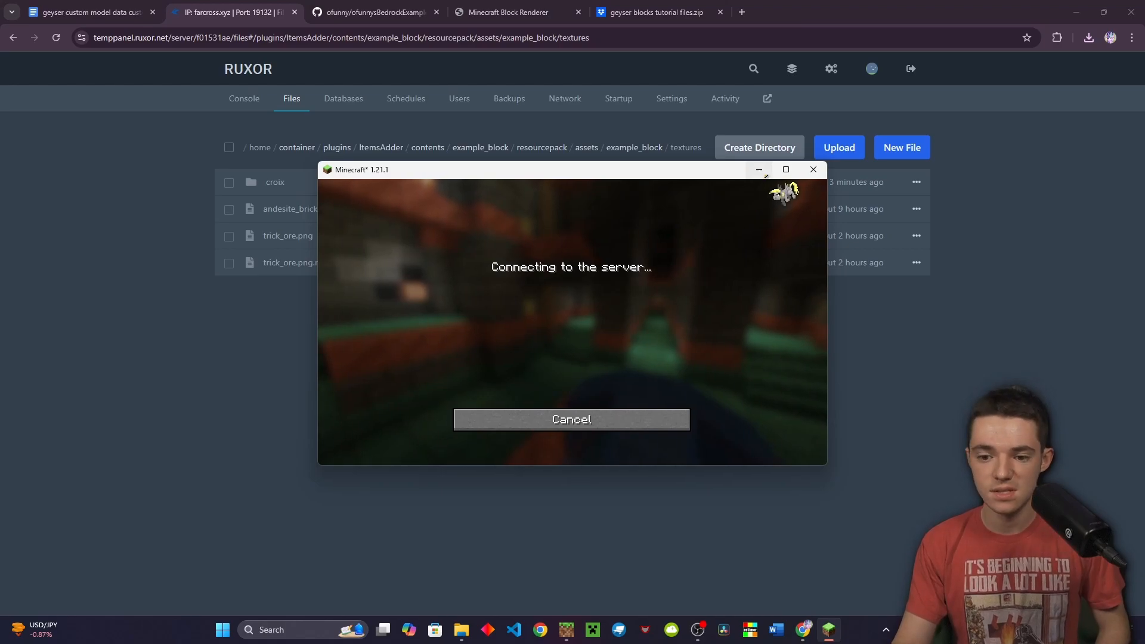
left_click(786, 170)
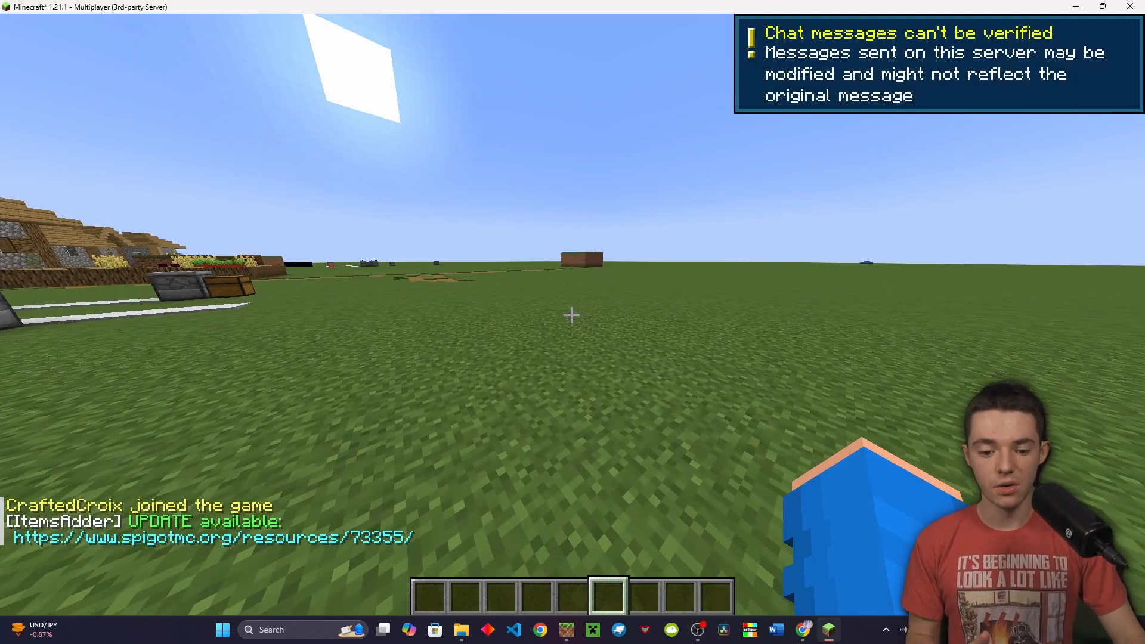
Take the Croix Block and a second example block from the /ia Example Blocks catalogue
type("/ia")
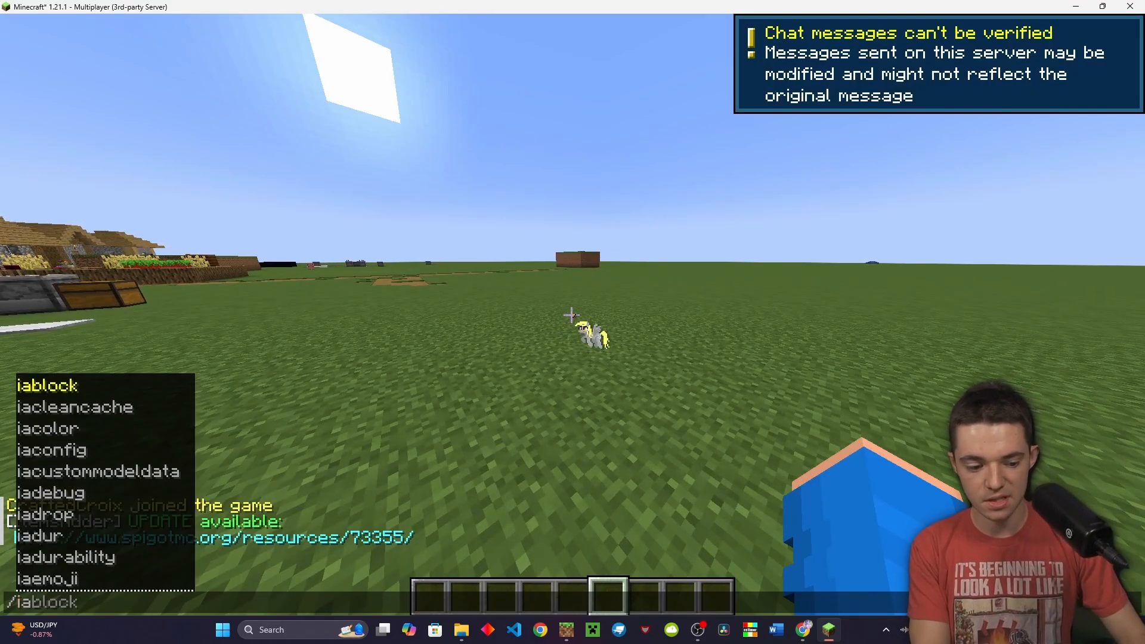
key("Return")
left_click(443, 161)
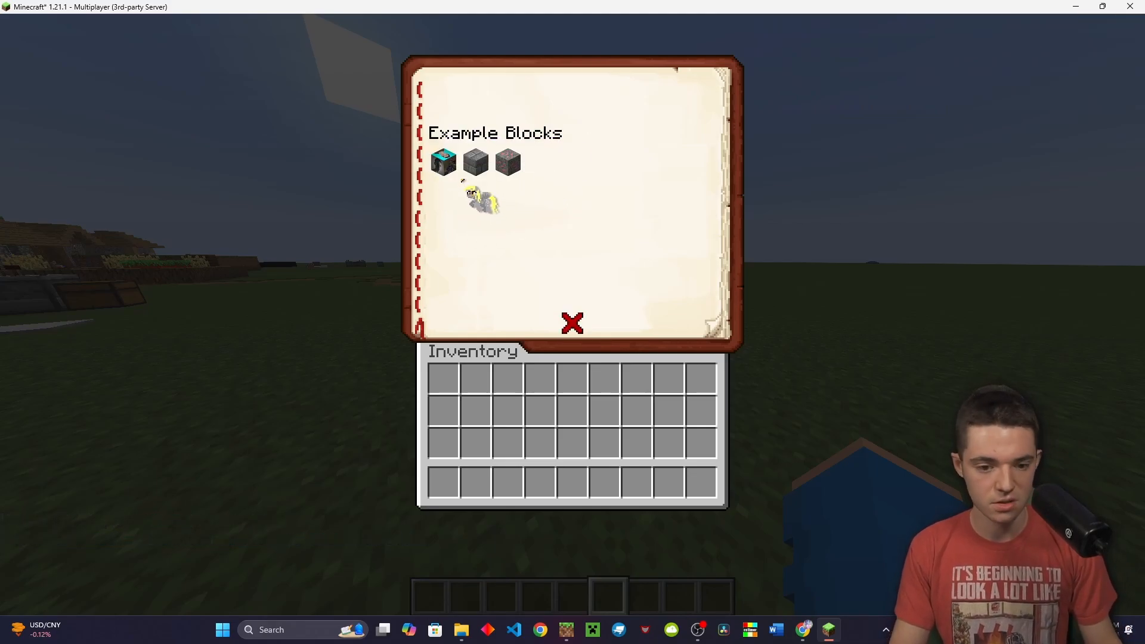
left_click(444, 161)
left_click(476, 162)
key("Escape")
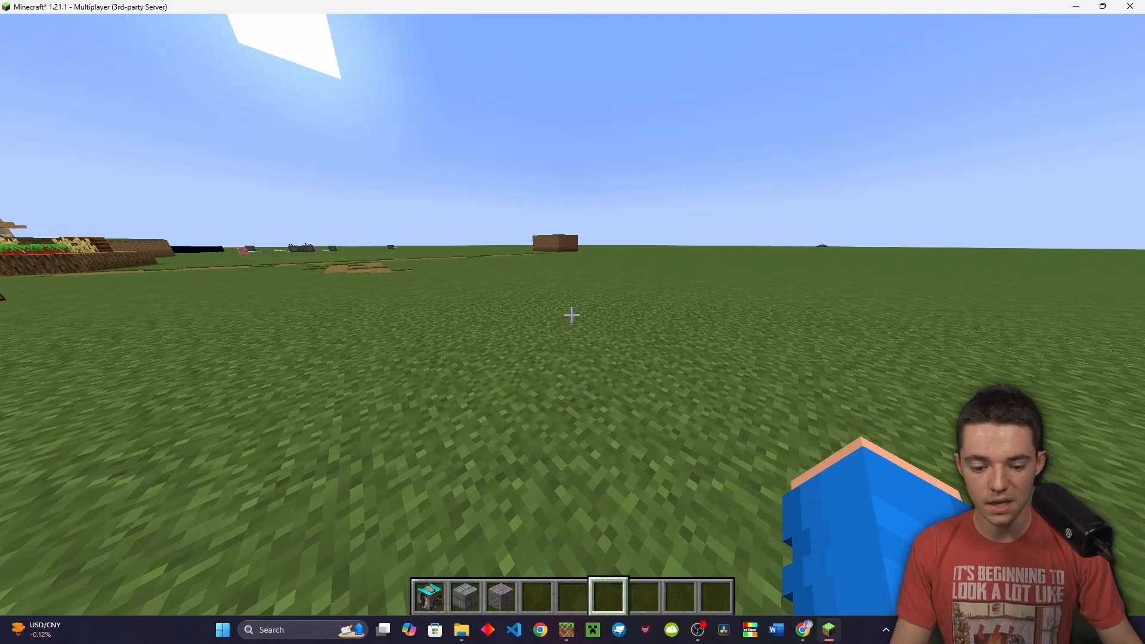
key("1")
Place a Croix Block on the grass and circle it to see its faces
right_click(572, 315)
key("d")
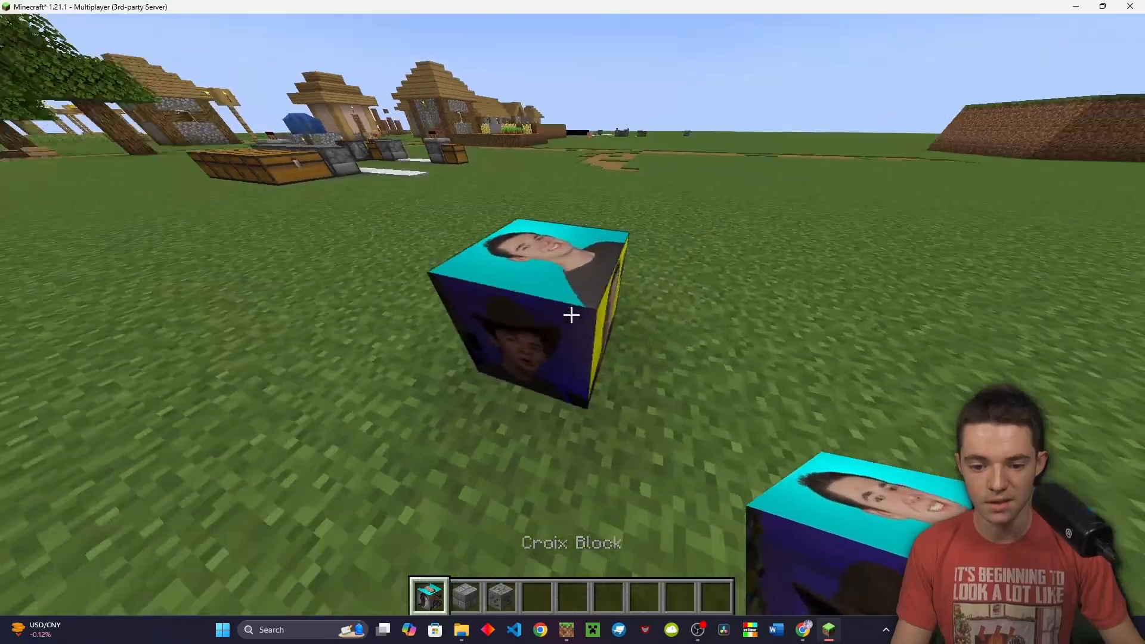
scroll(572, 315, "down", 3)
key("d")
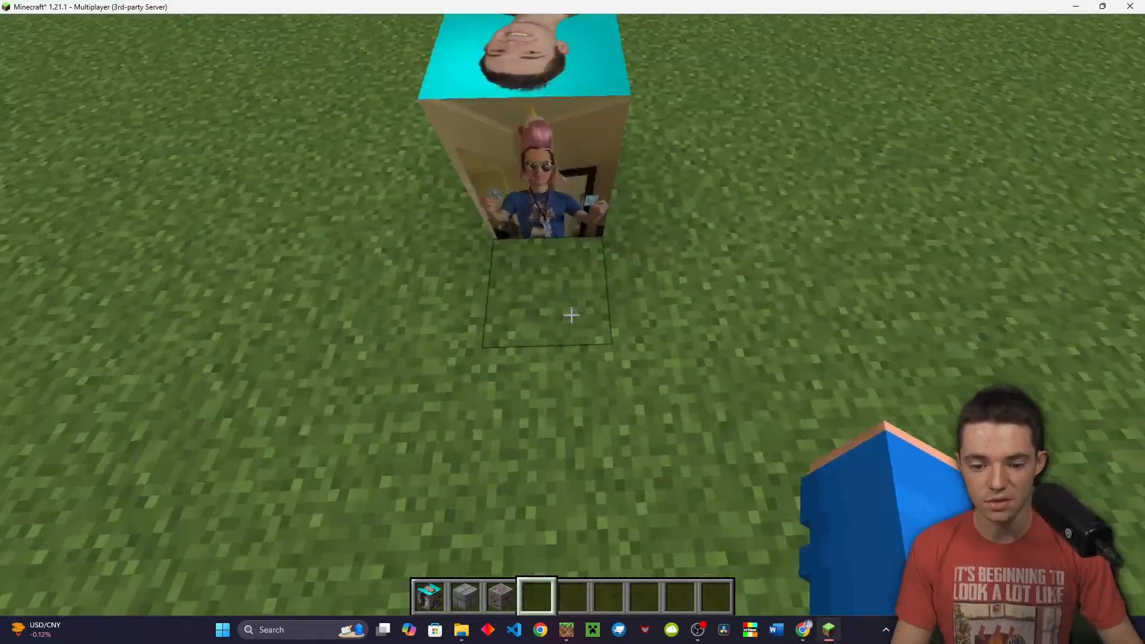
Dig out beneath the Croix Block to view its bottom face, then place Andesite Bricks
left_click(572, 314)
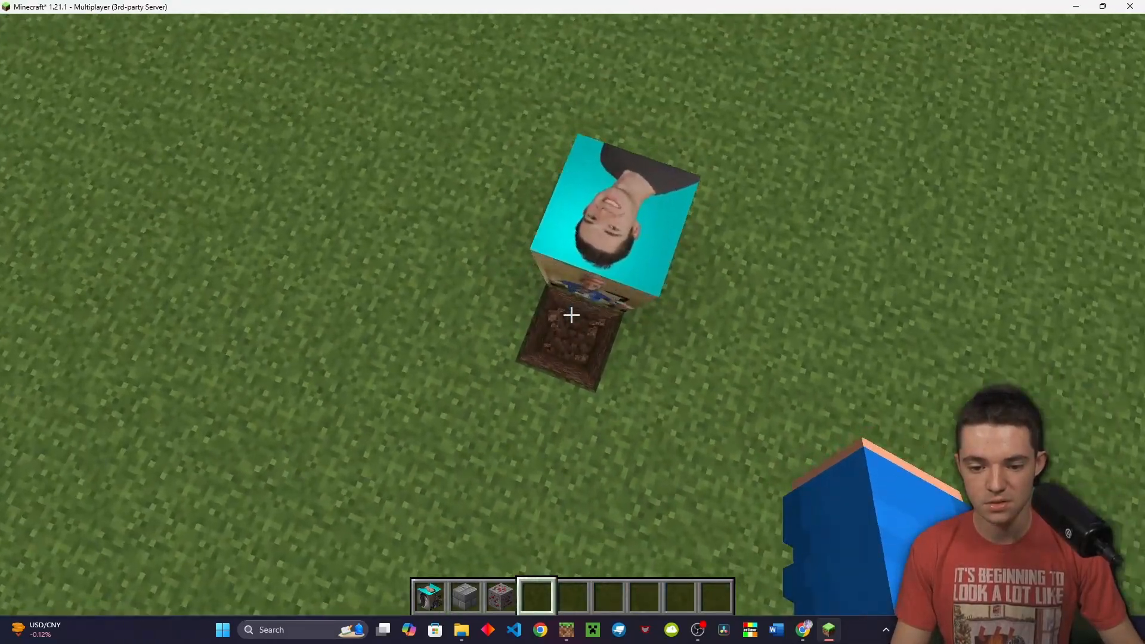
key("w")
left_click(571, 315)
left_click(571, 315)
left_click(572, 315)
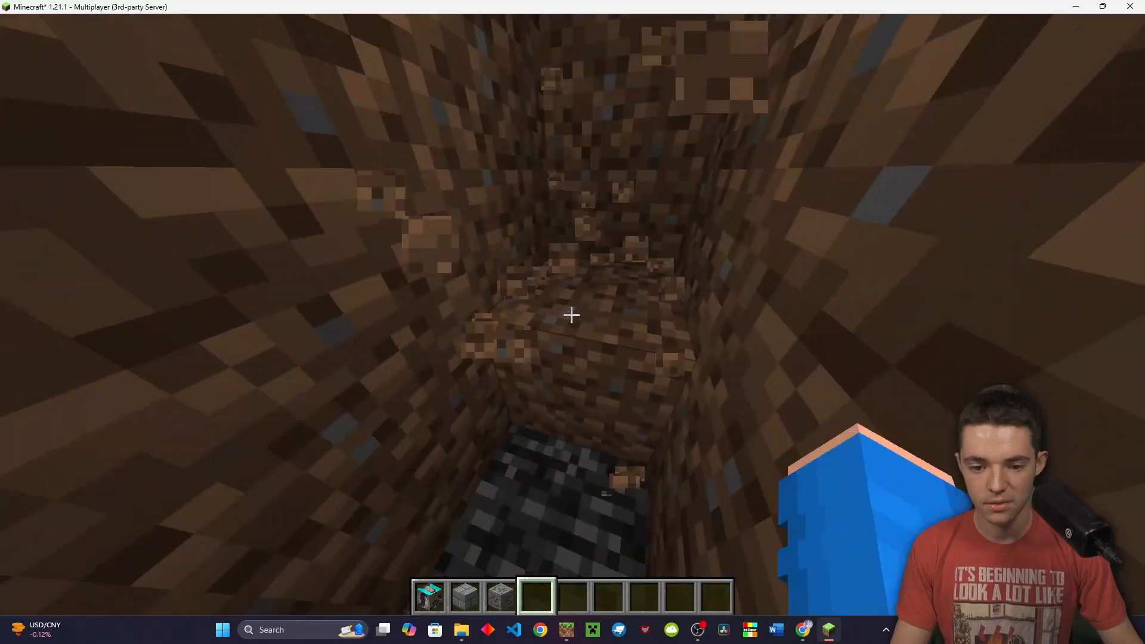
key("w")
key("s")
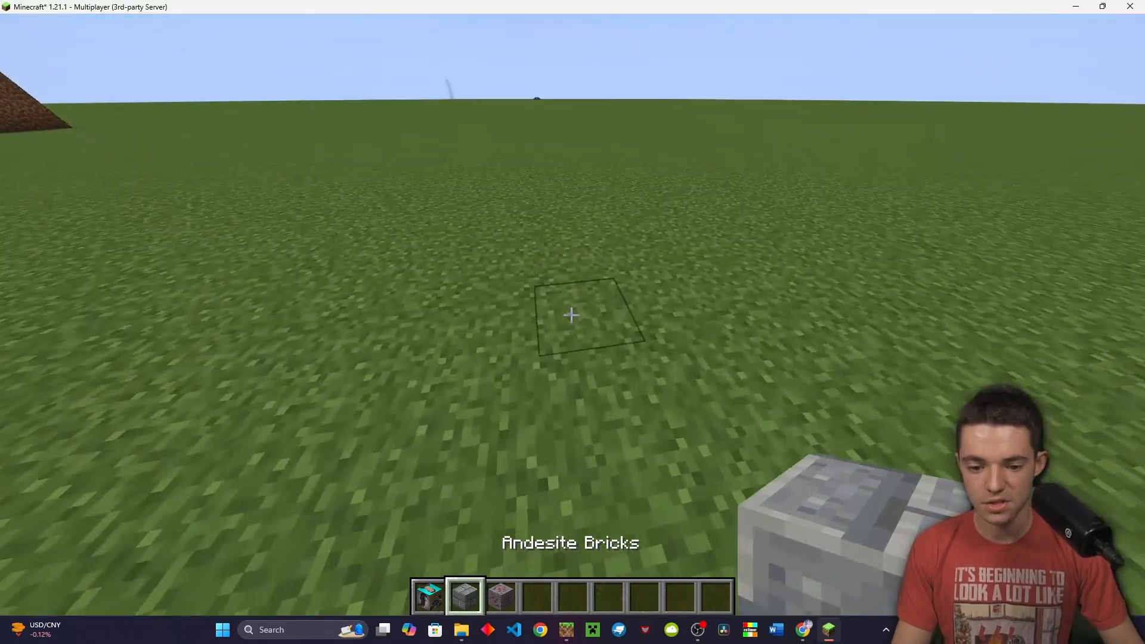
right_click(571, 315)
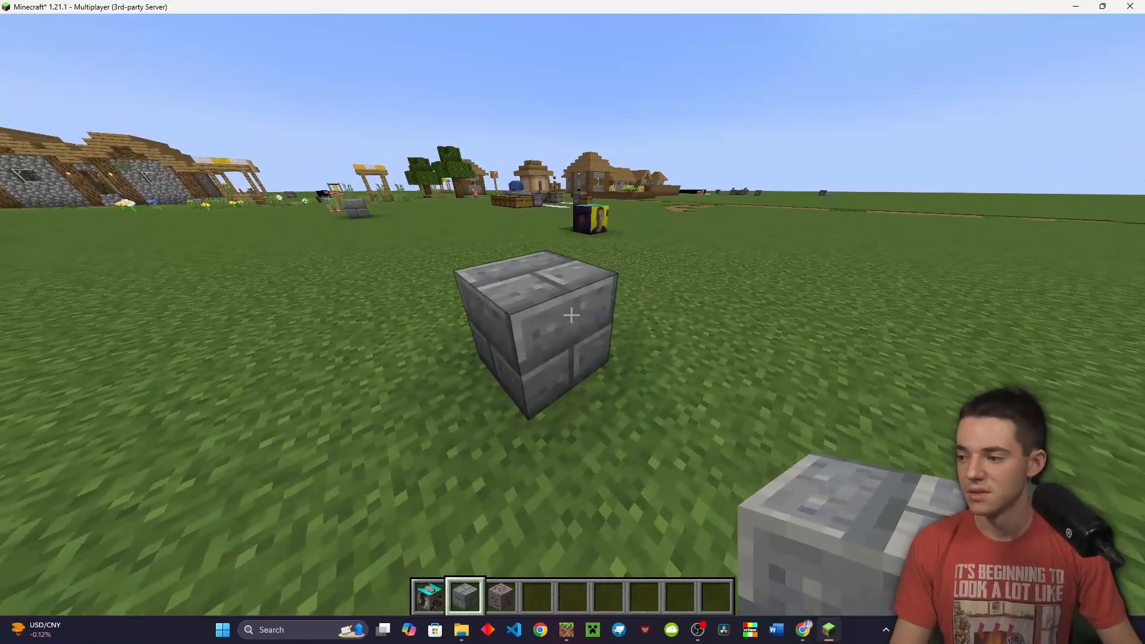
Circle the Andesite Bricks and place a Stone Bricks block beside it
key("w")
key("d")
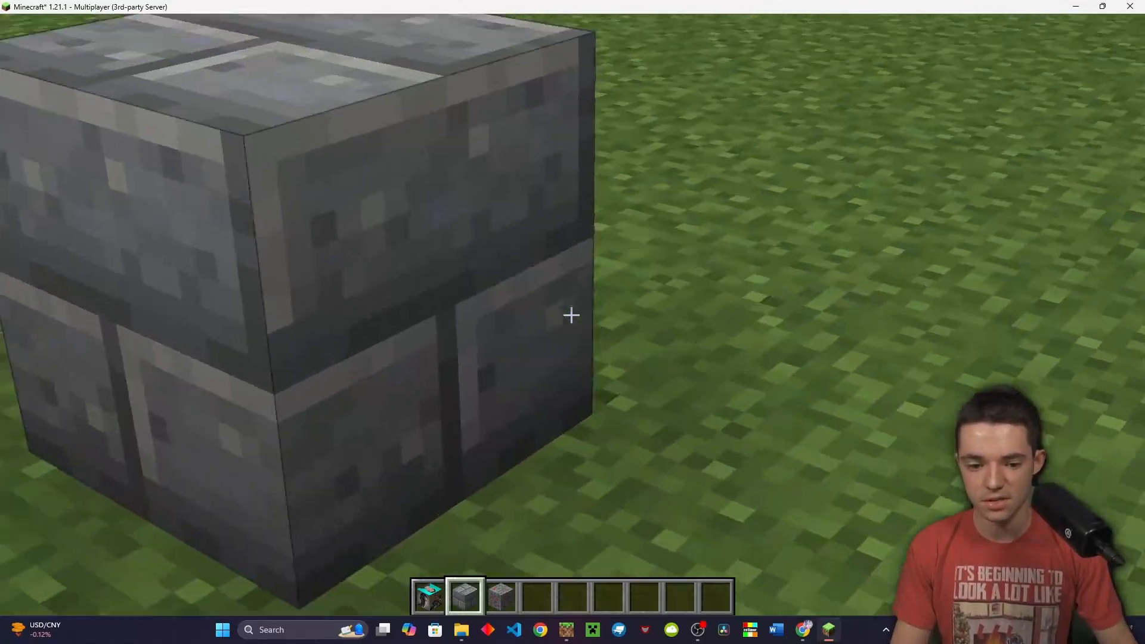
key("s")
key("e")
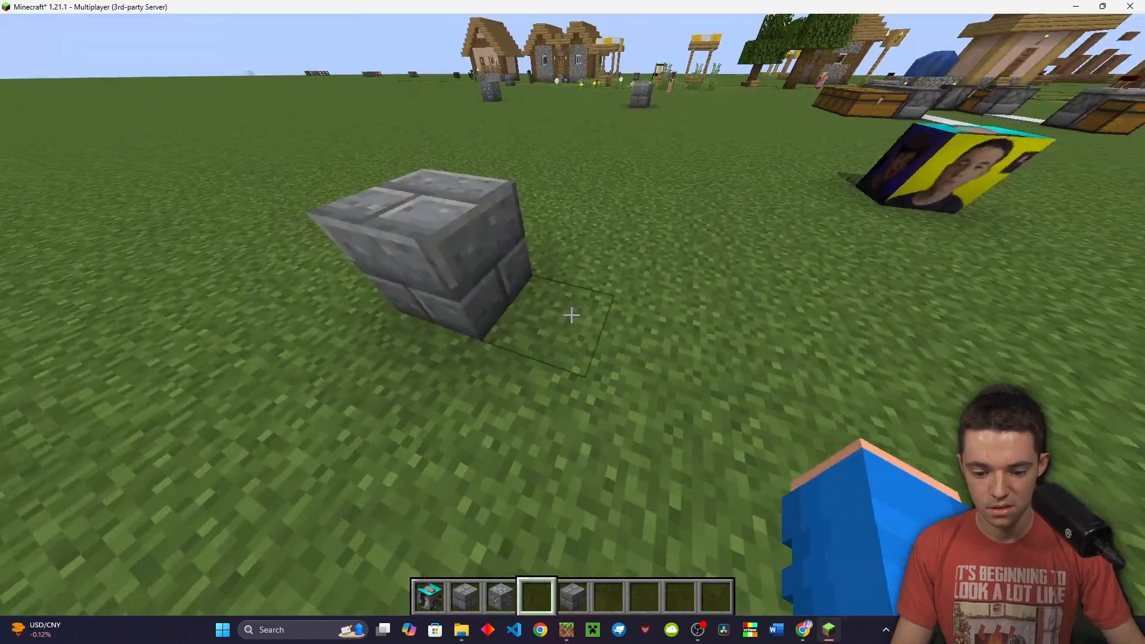
scroll(571, 315, "down", 1)
right_click(571, 314)
Place a Trick Ore block on the grass next to the bricks
key("s")
key("w")
key("s")
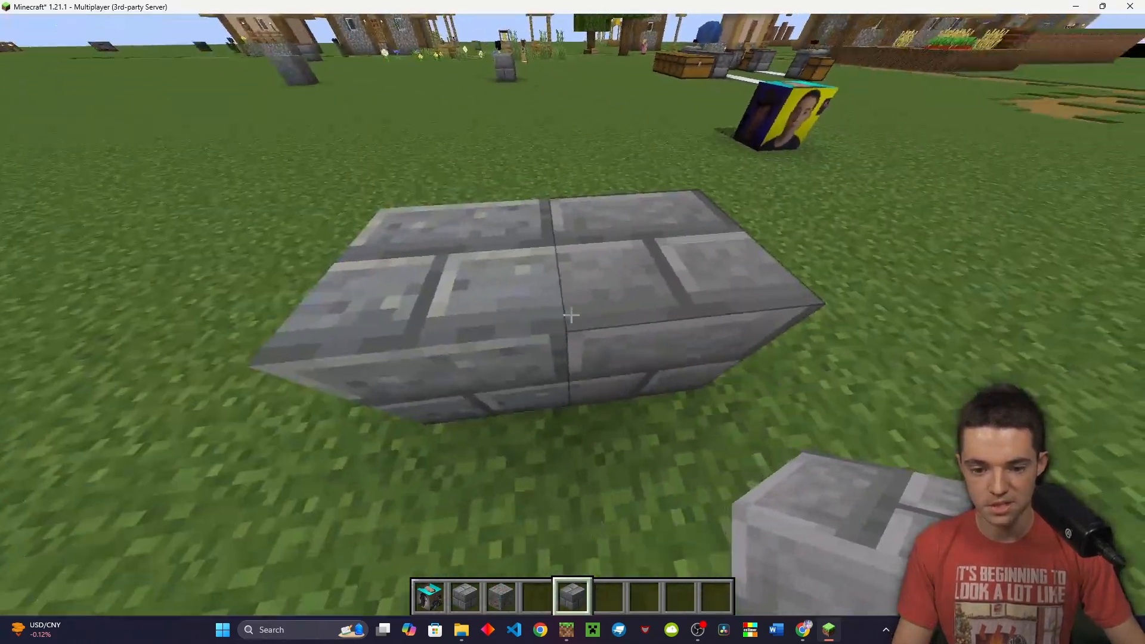
scroll(571, 314, "up", 2)
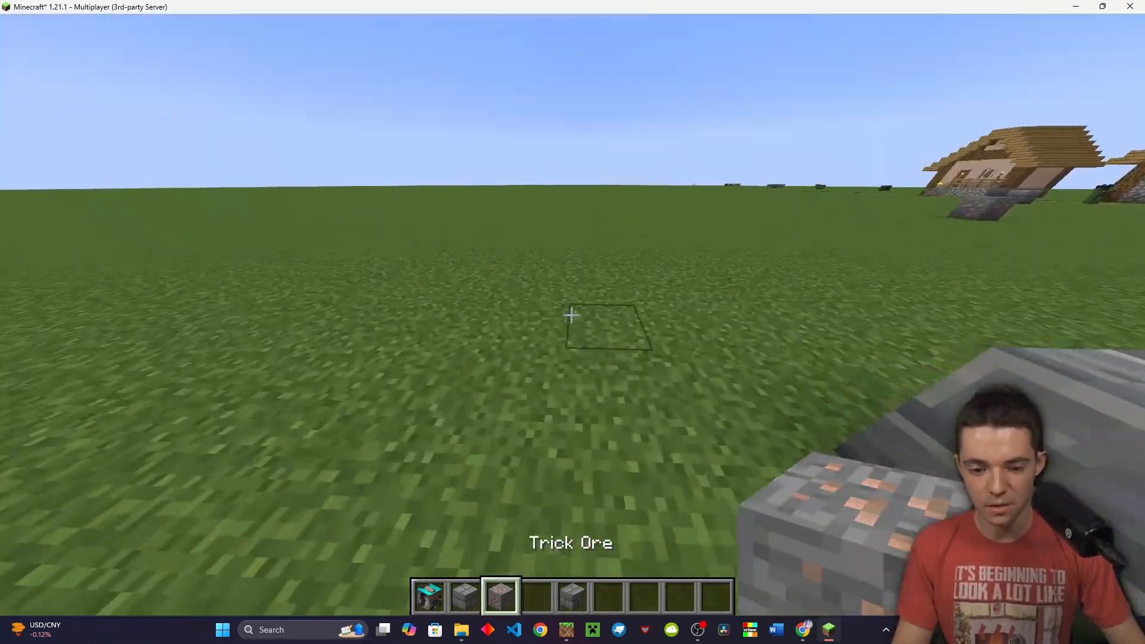
right_click(571, 315)
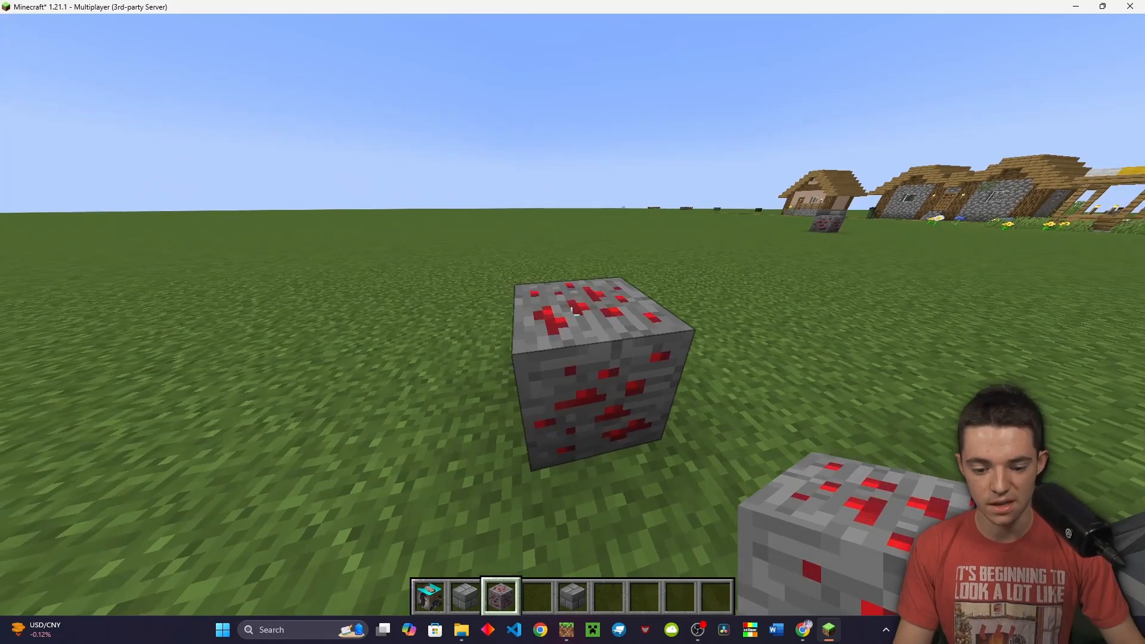
Interact with the Trick Ore block repeatedly and watch its texture cycle colours
scroll(571, 315, "down", 1)
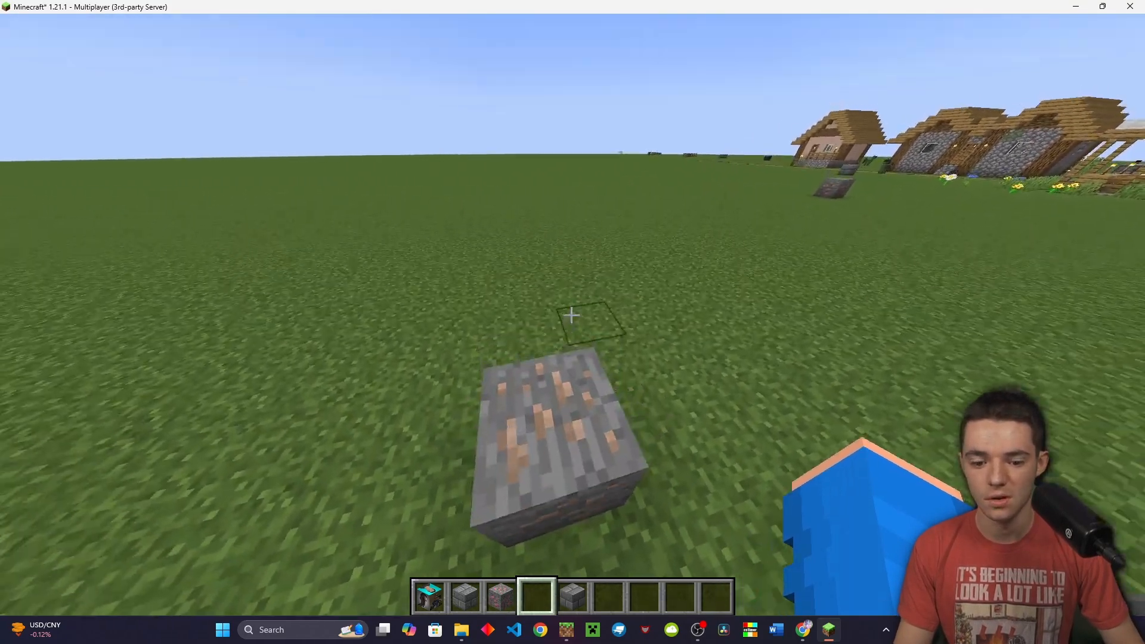
scroll(571, 315, "up", 1)
scroll(571, 315, "down", 1)
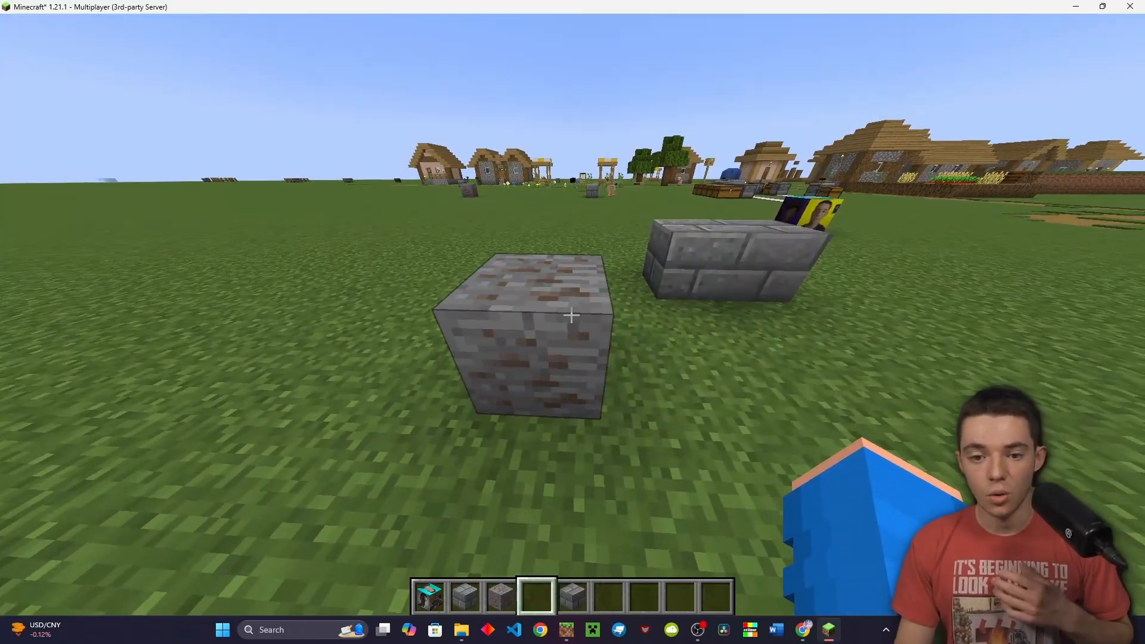
right_click(571, 315)
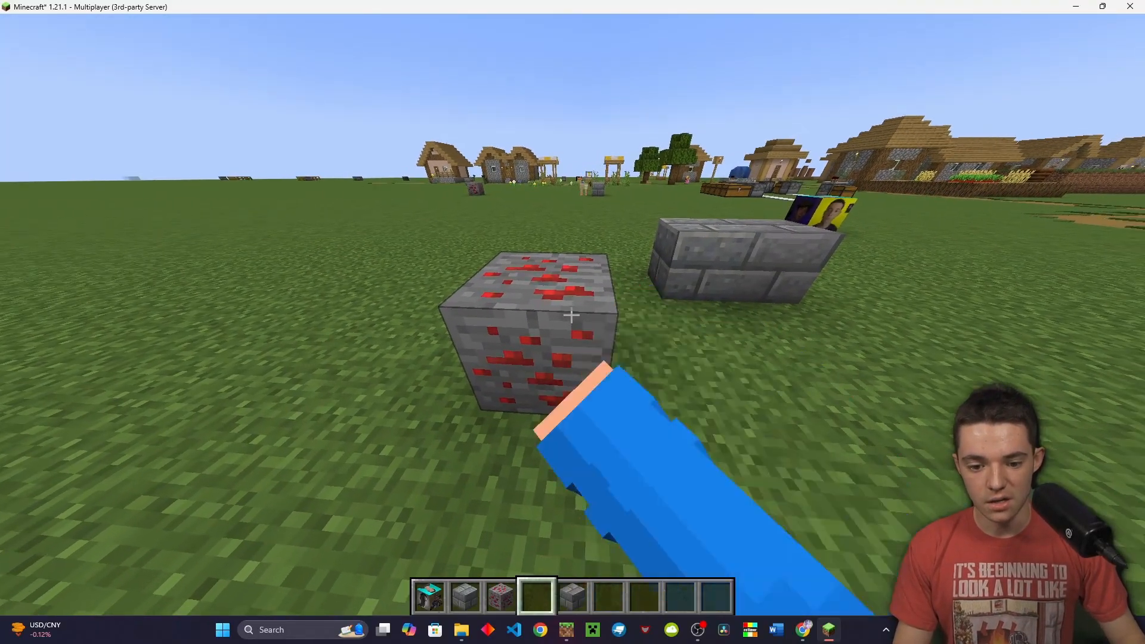
right_click(571, 315)
right_click(572, 315)
right_click(571, 315)
right_click(572, 315)
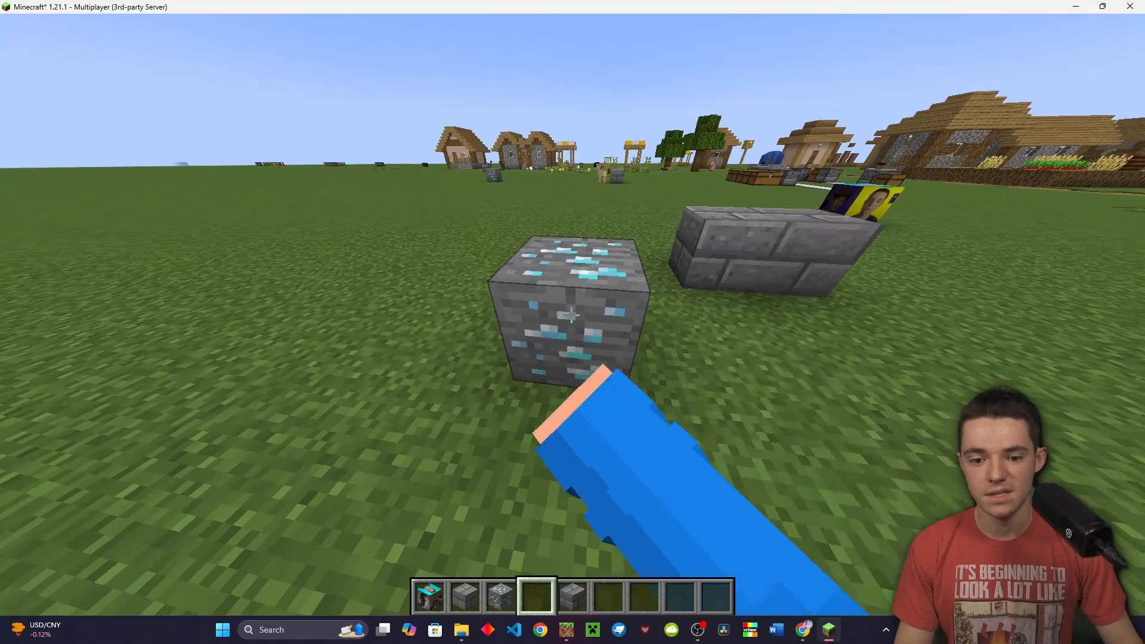
key("space")
right_click(572, 315)
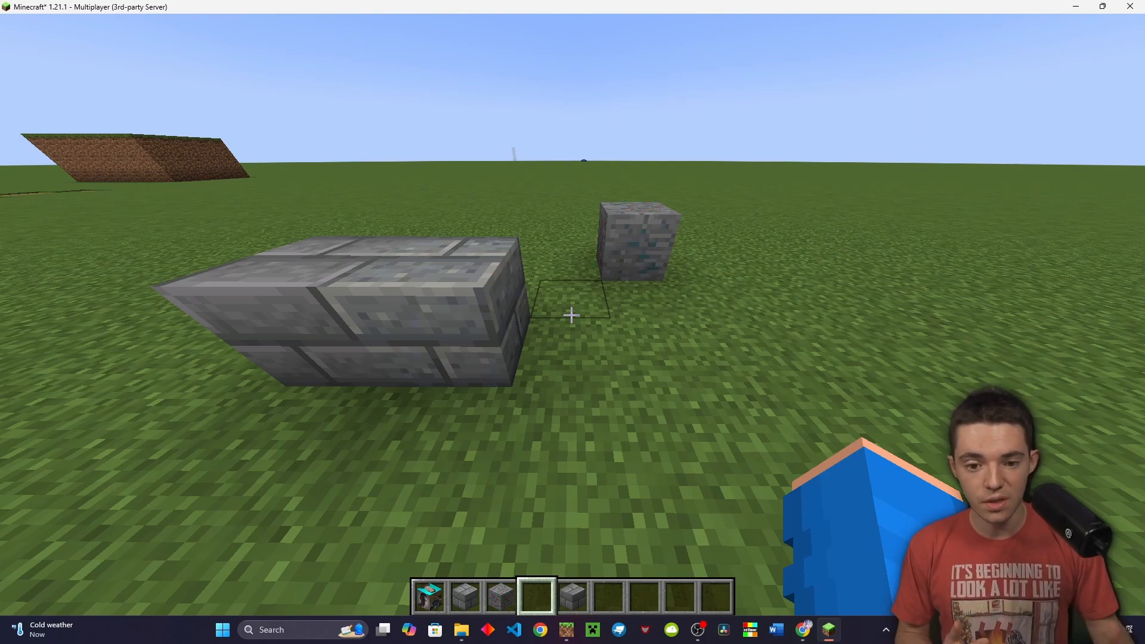
Pause the game and switch to the browser's ofunnysBedrockExamples GitHub repository
key("Escape")
left_click(799, 628)
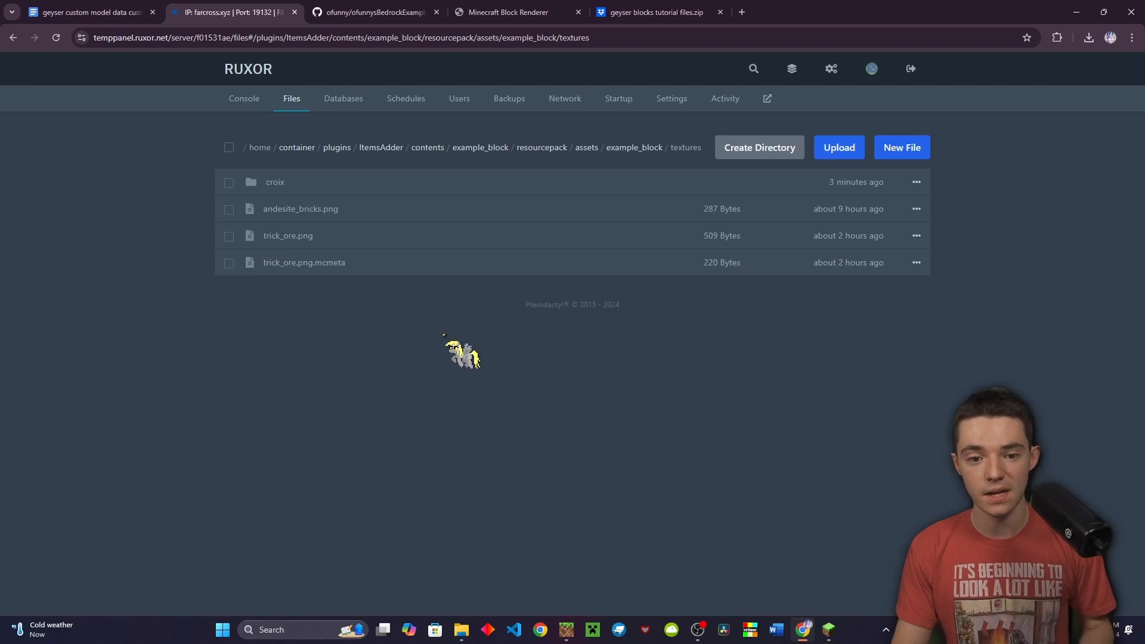
left_click(387, 14)
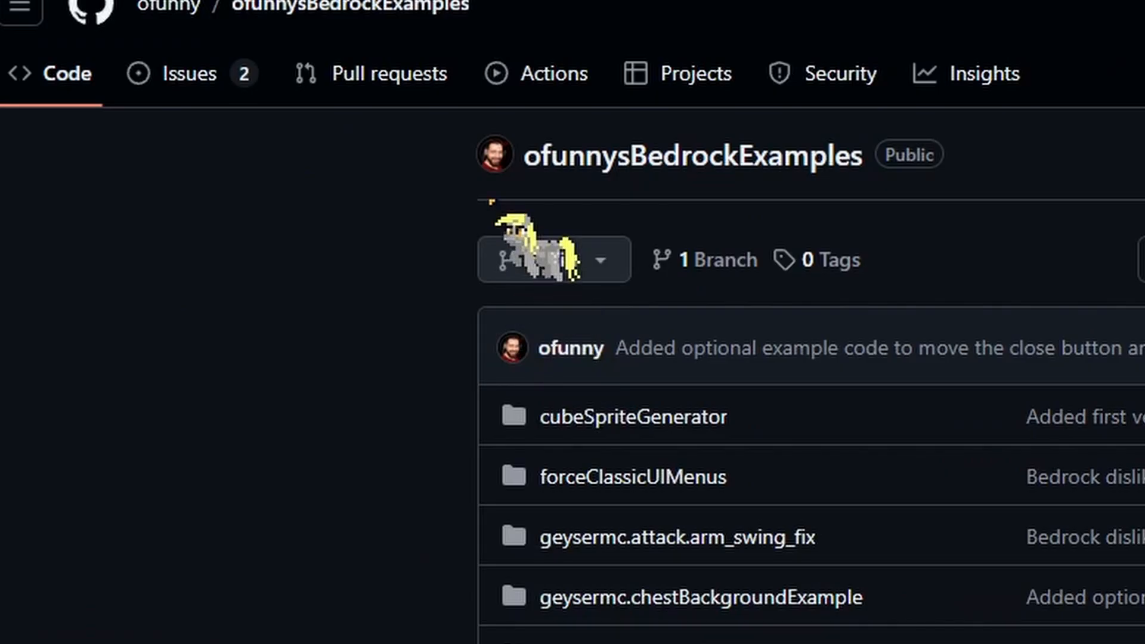
Look through the repository's forceClassicUIMenus example in a new tab
middle_click(210, 136)
scroll(115, 137, "down", 1)
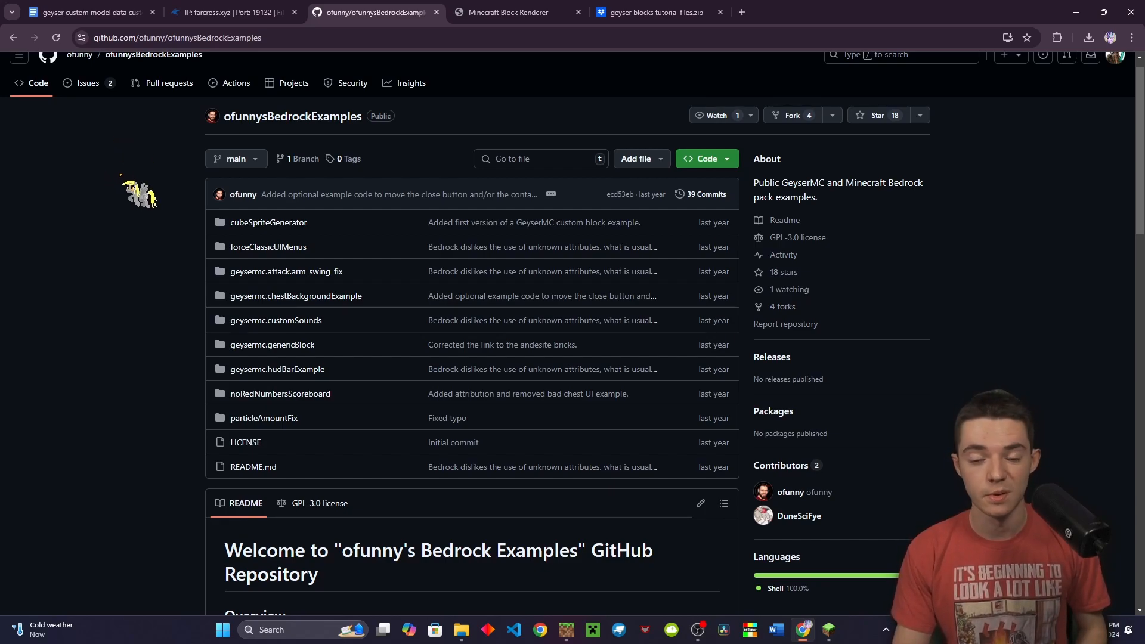
scroll(125, 215, "down", 1)
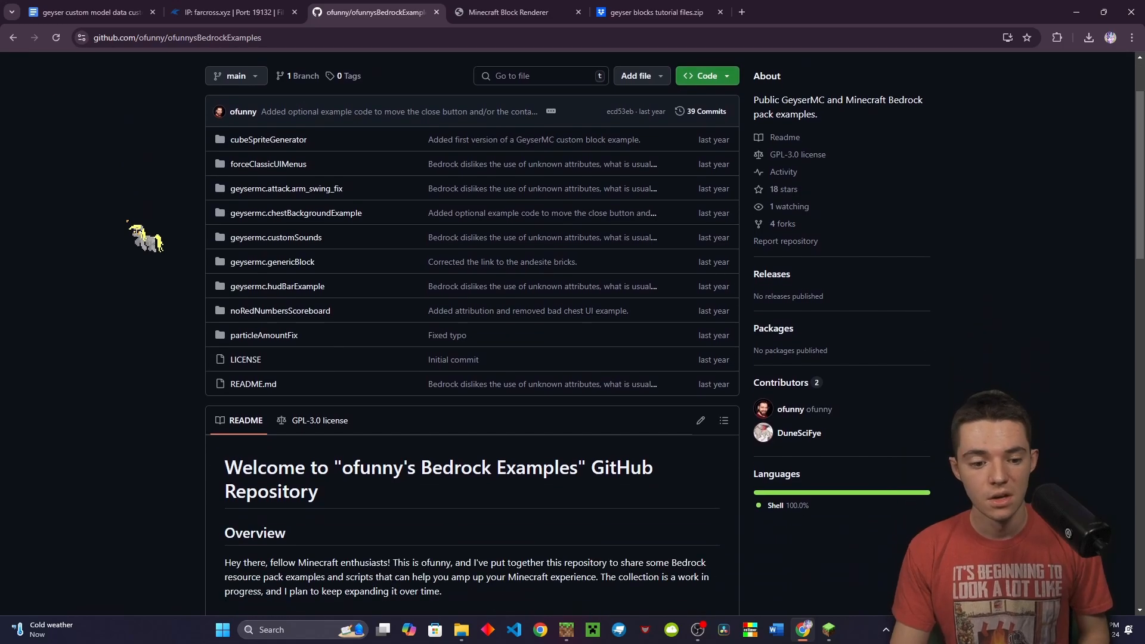
scroll(127, 221, "up", 1)
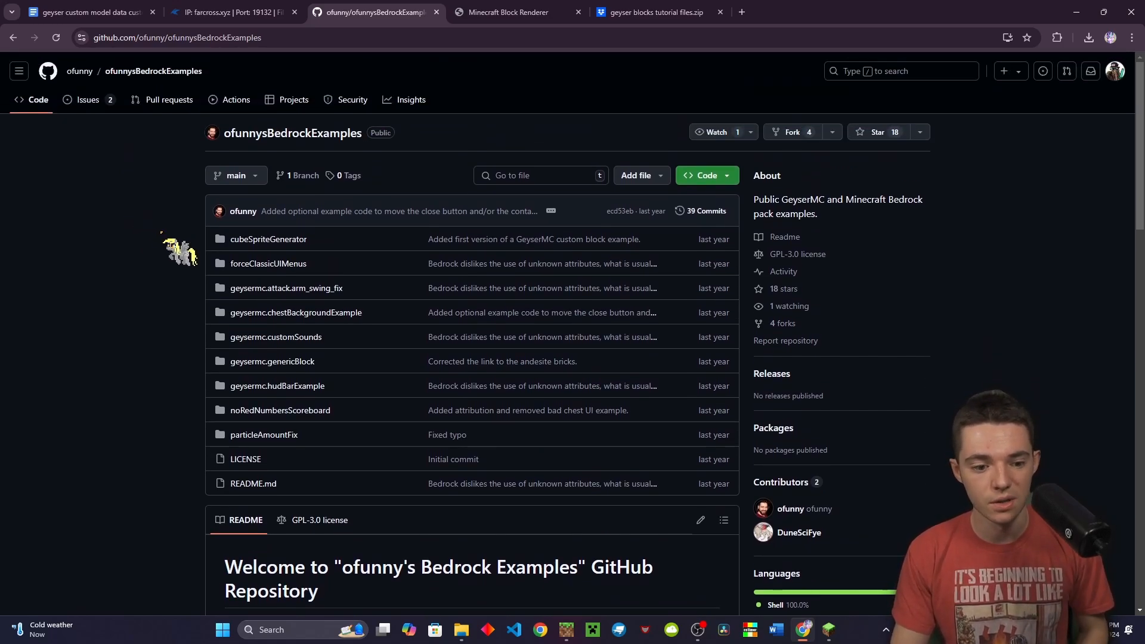
middle_click(285, 264)
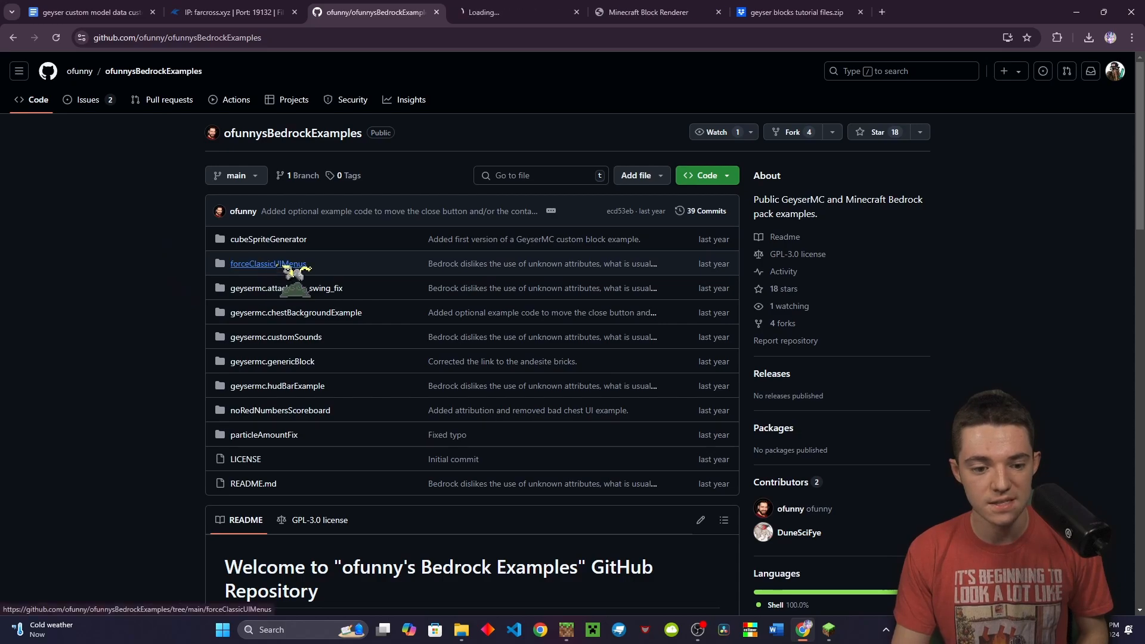
key("ctrl+Tab")
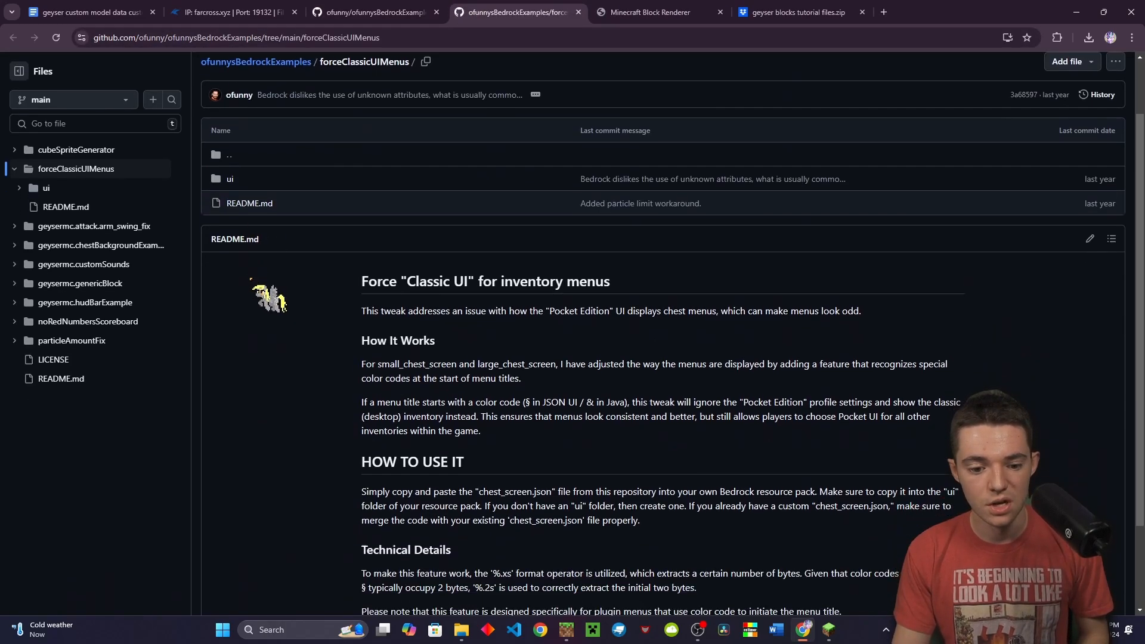
scroll(250, 278, "down", 1)
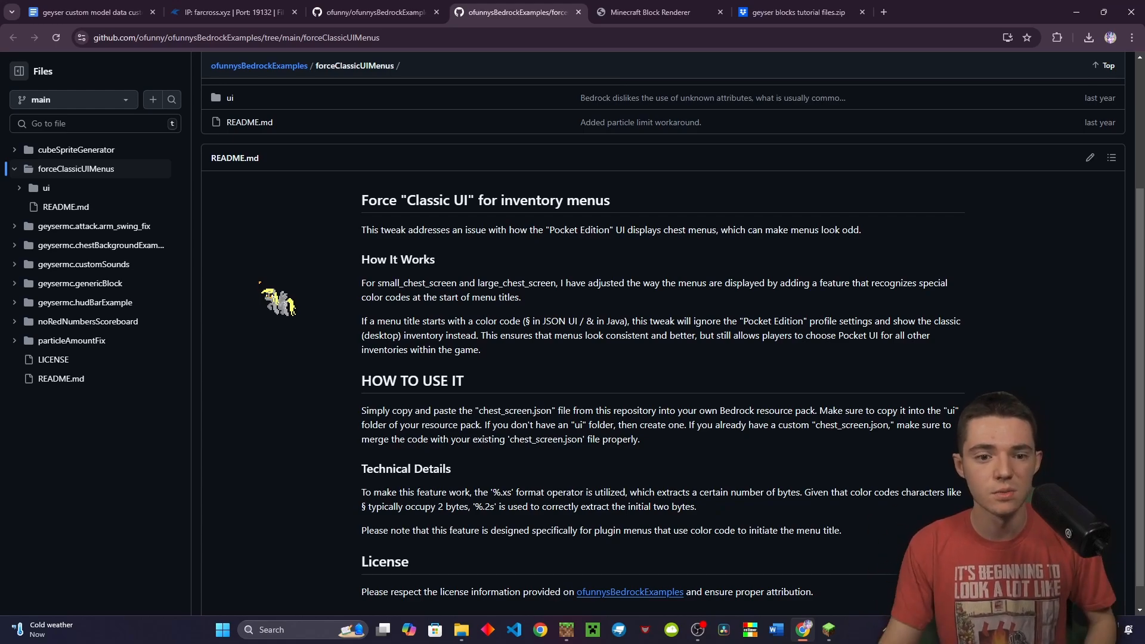
left_click(349, 12)
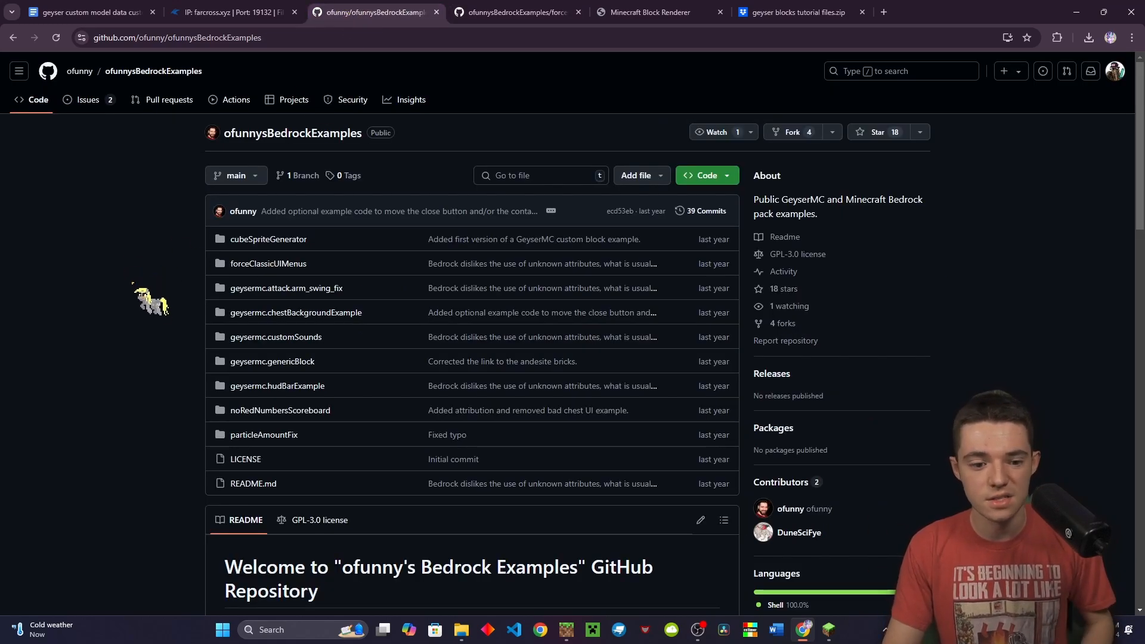
Browse the geysermc.attack.arm_swing_fix and noRedNumbersScoreboard examples in separate tabs
middle_click(256, 289)
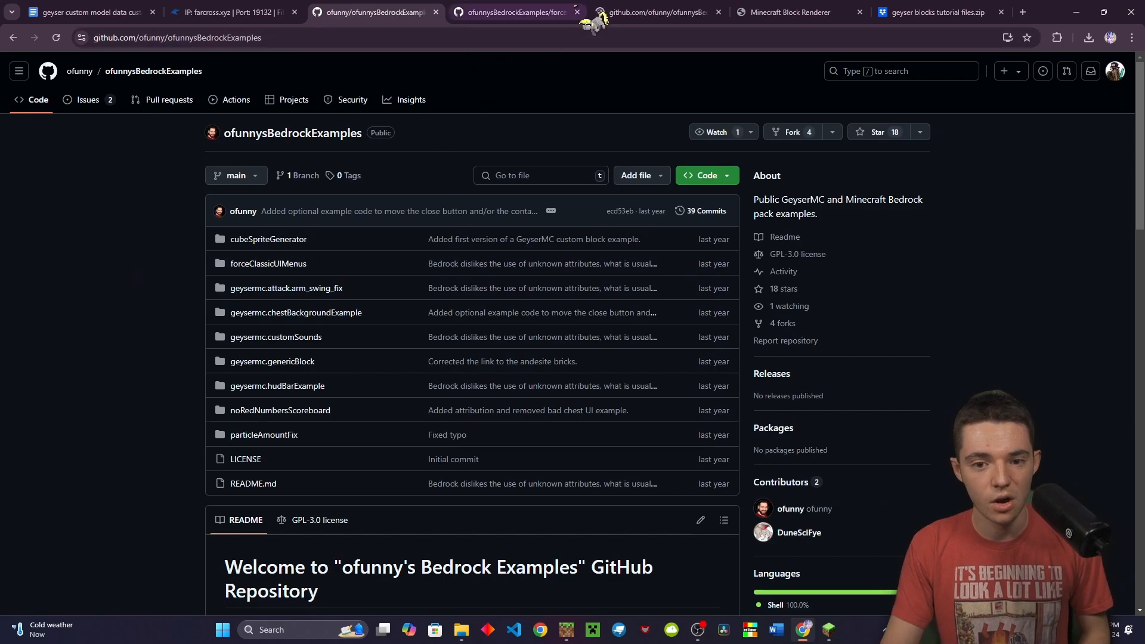
left_click_drag(620, 13, 523, 14)
scroll(452, 384, "down", 3)
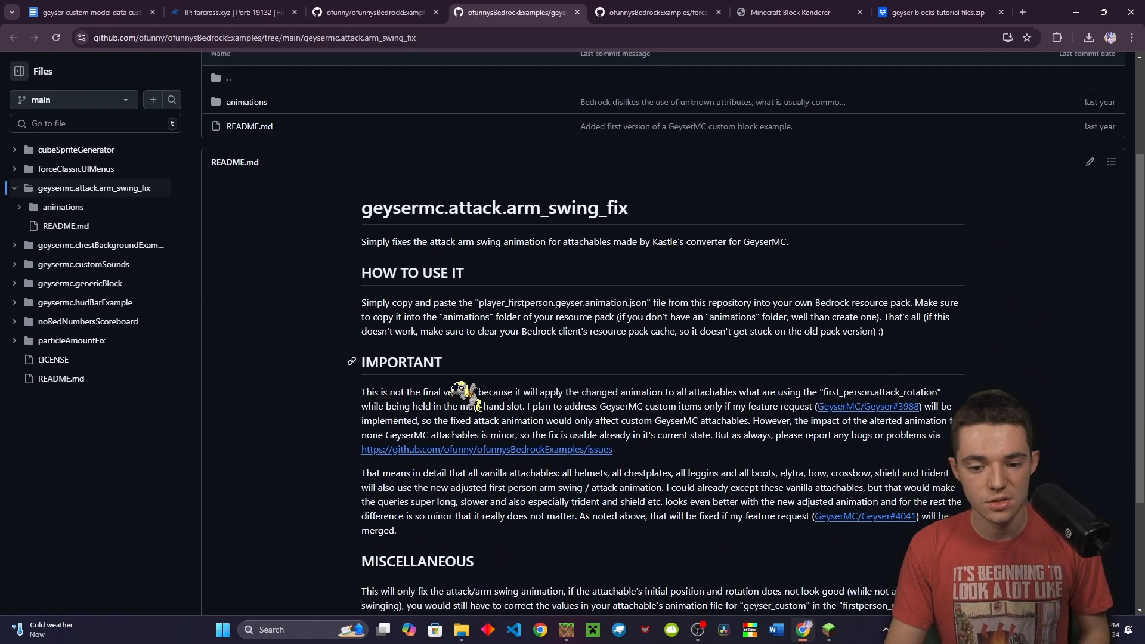
scroll(468, 381, "up", 3)
scroll(441, 365, "down", 2)
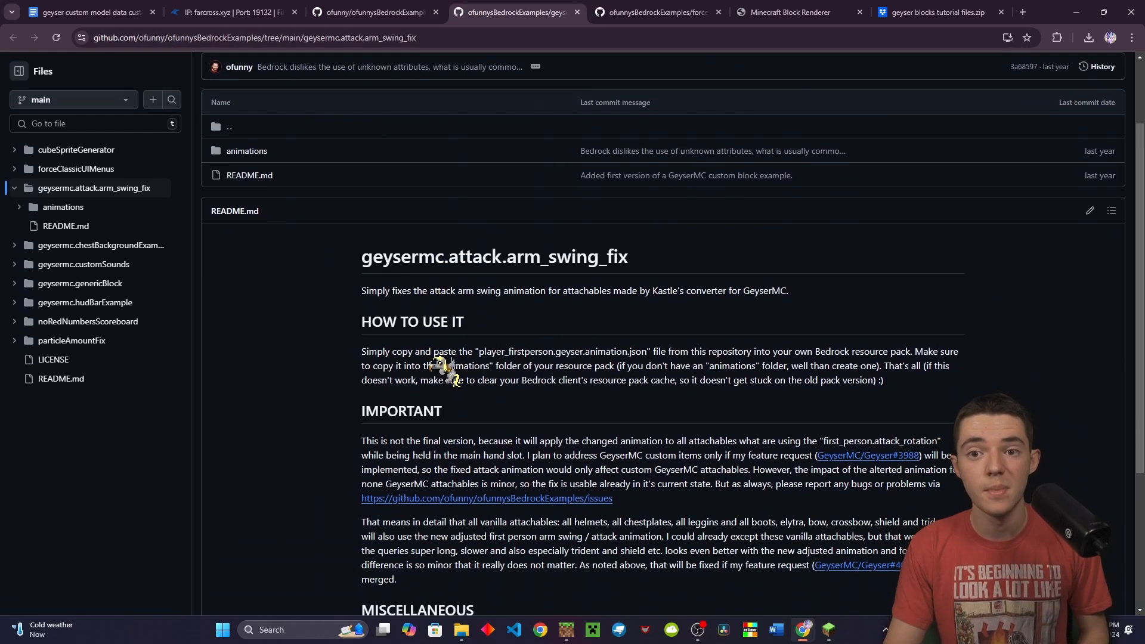
scroll(444, 371, "down", 3)
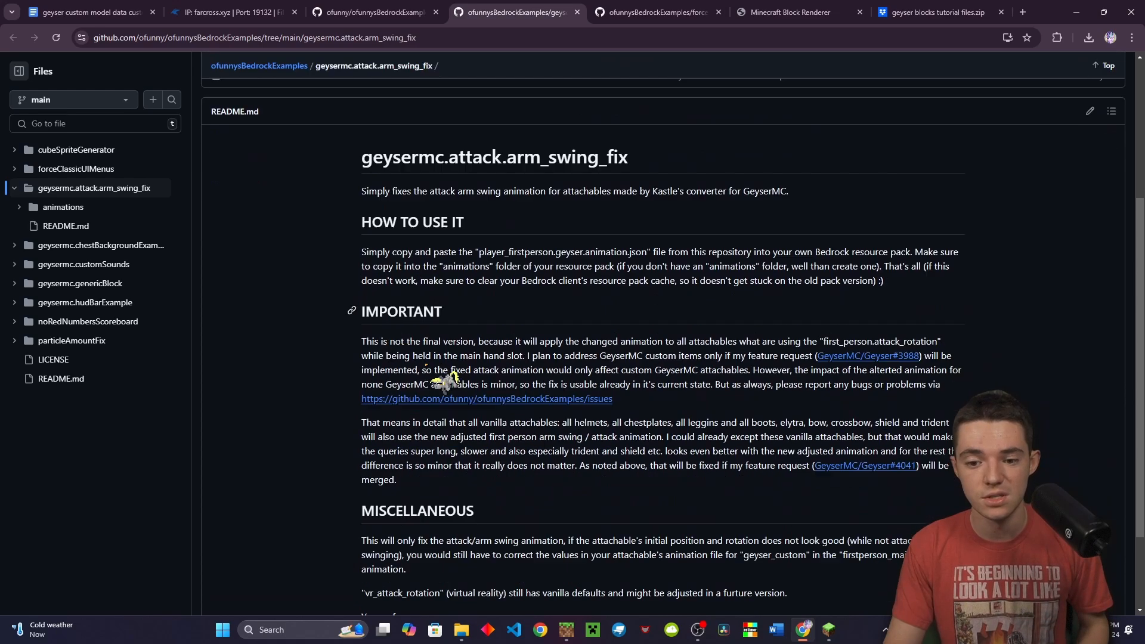
scroll(412, 406, "up", 1)
scroll(486, 383, "down", 1)
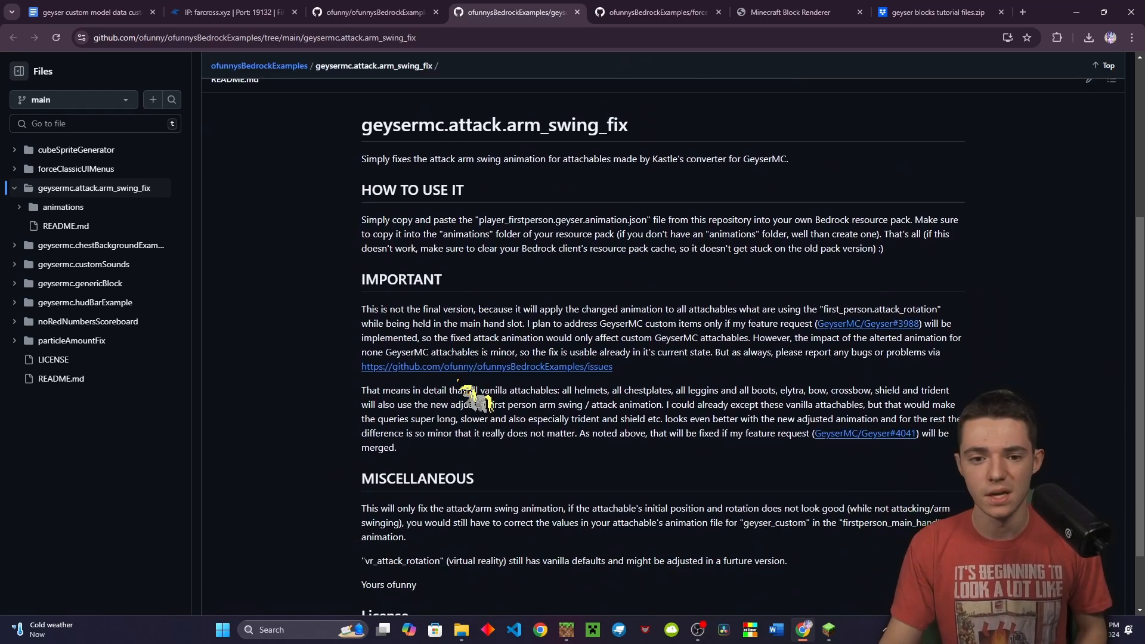
left_click(376, 12)
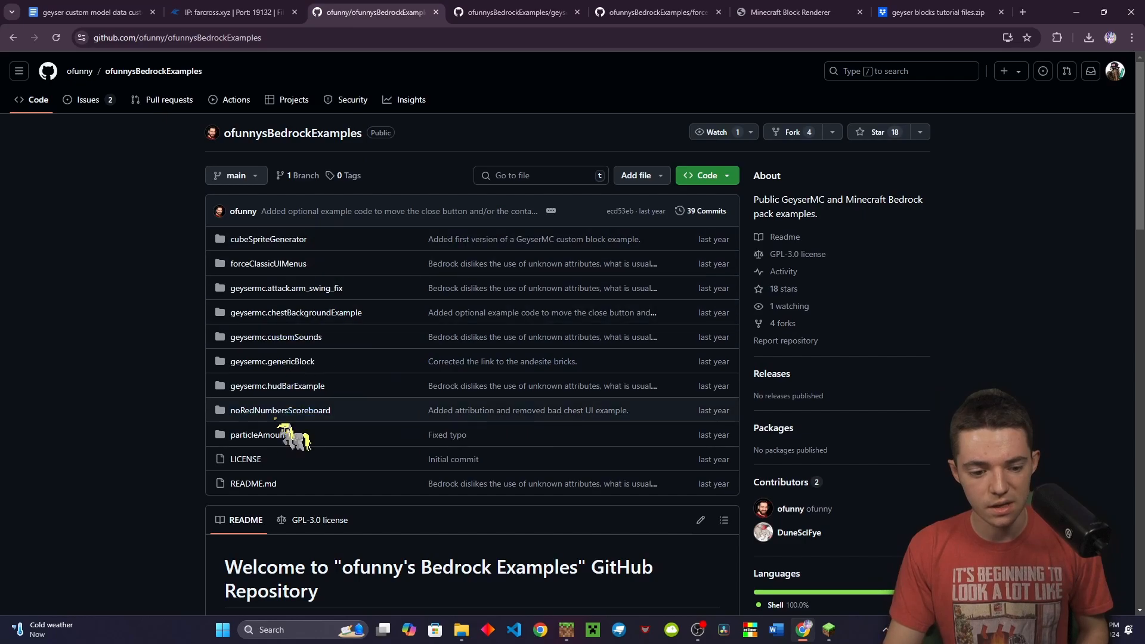
left_click_drag(281, 410, 582, 15)
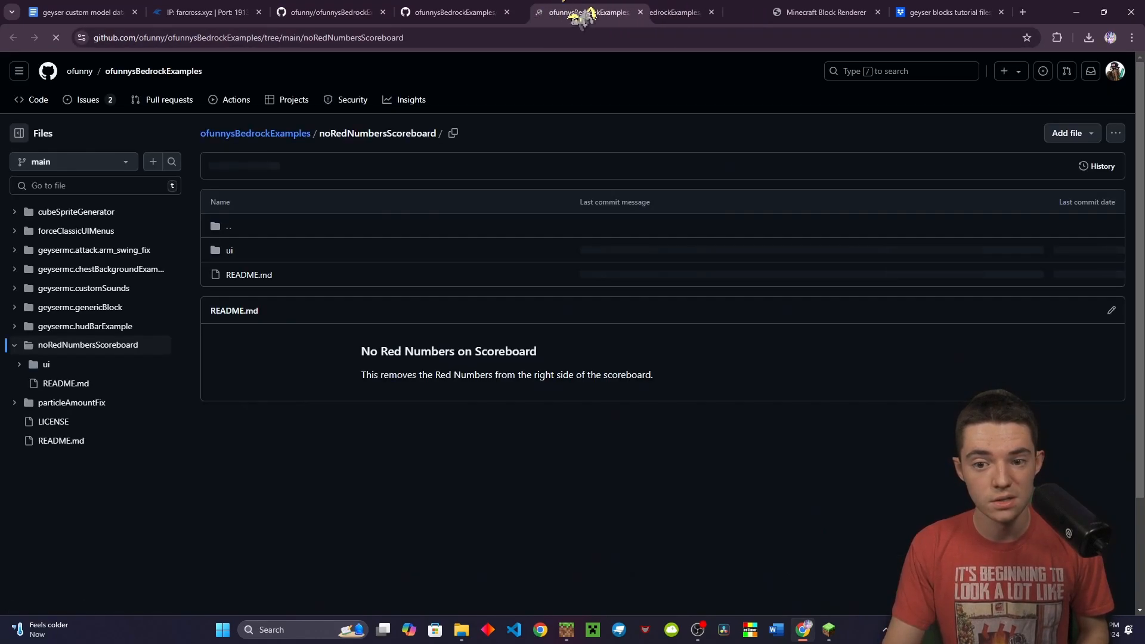
scroll(471, 286, "down", 1)
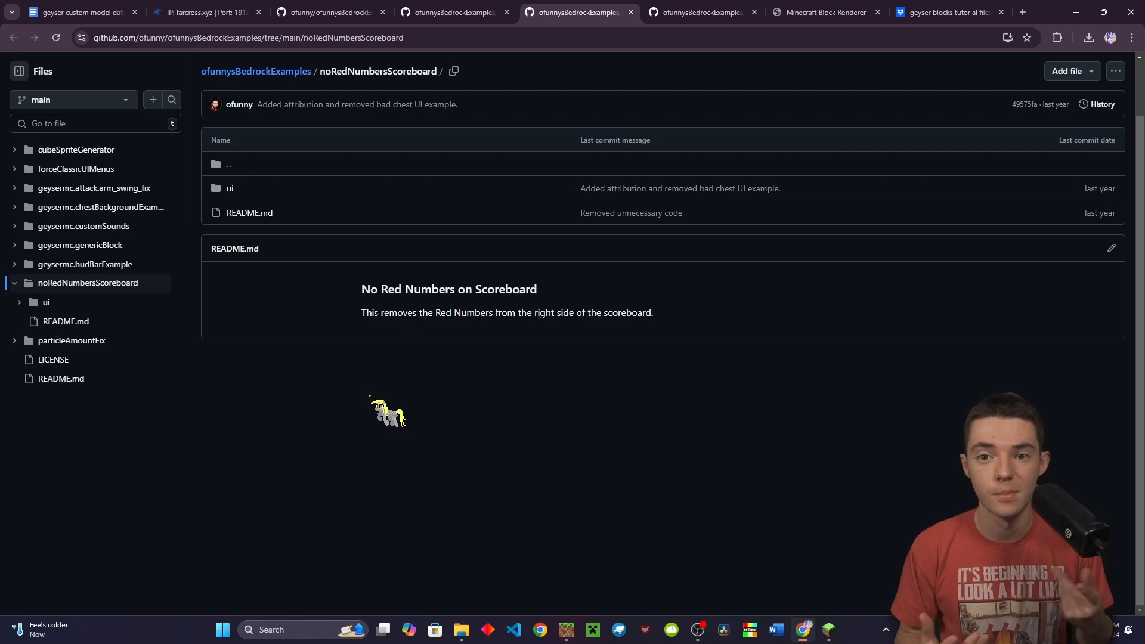
left_click(341, 12)
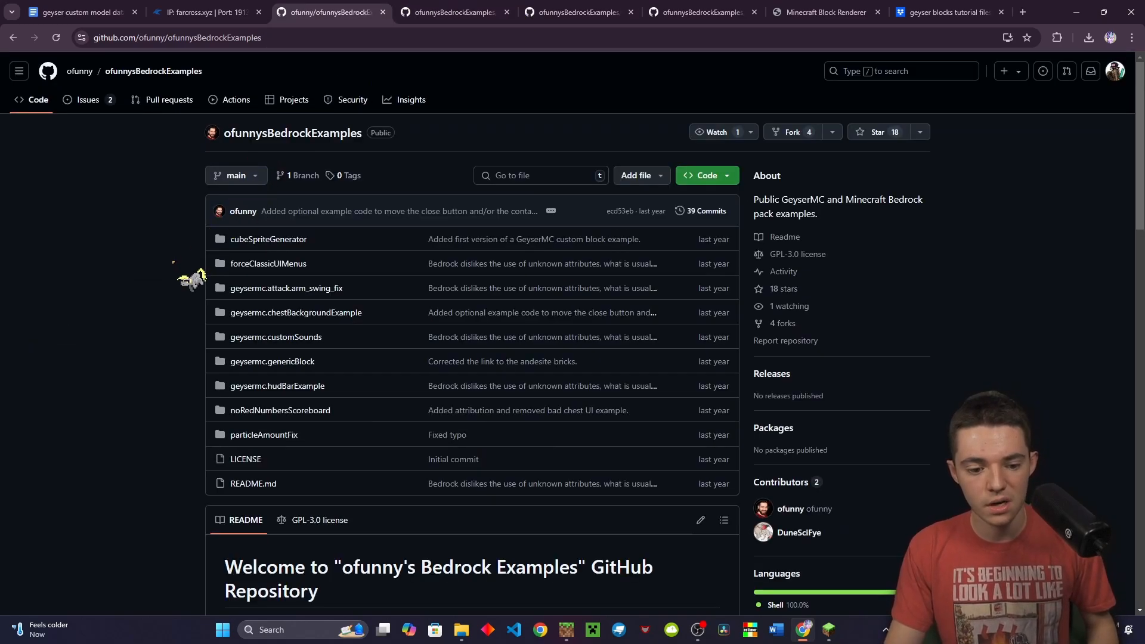
Review the geysermc.chestBackgroundExample folder, then return to the repository's main page
middle_click(263, 313)
left_click(737, 15)
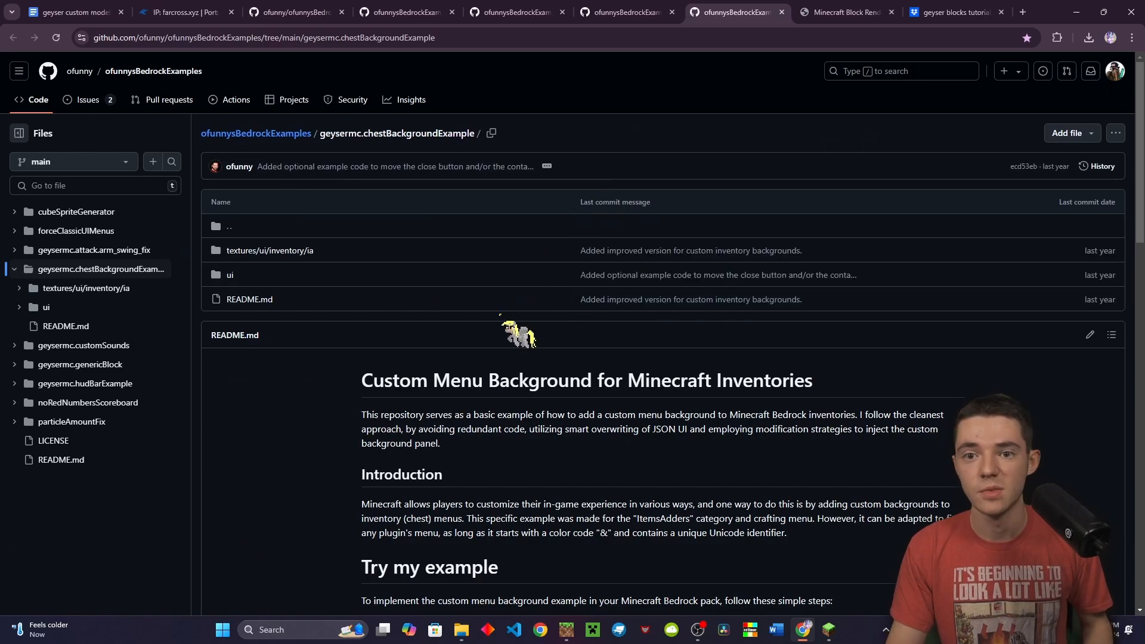
scroll(468, 375, "down", 2)
scroll(468, 374, "down", 10)
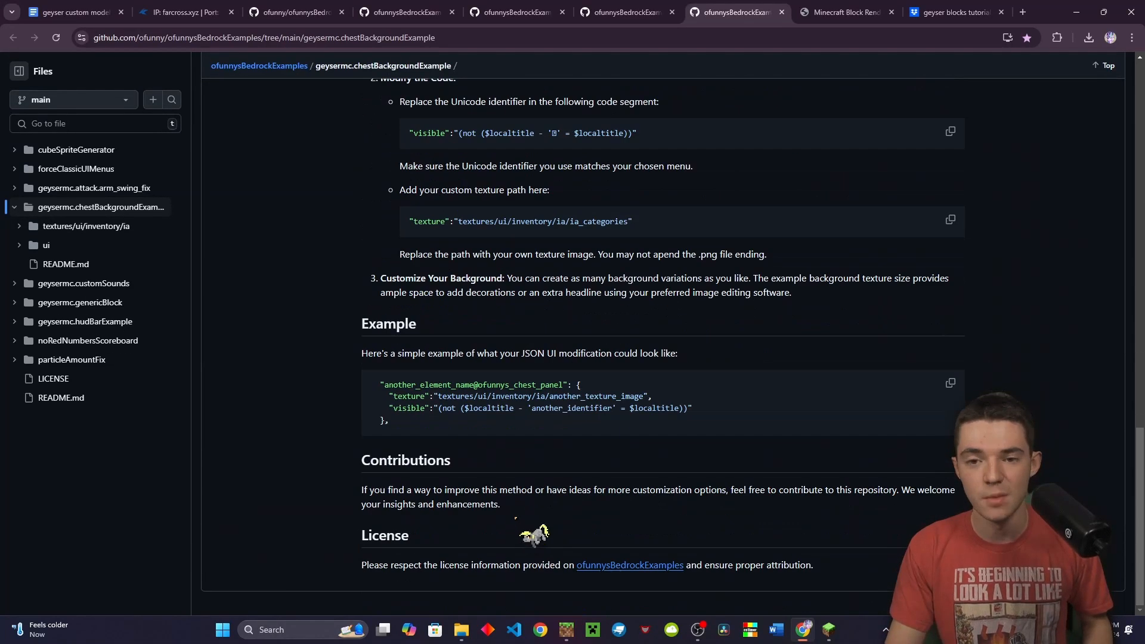
scroll(528, 494, "up", 12)
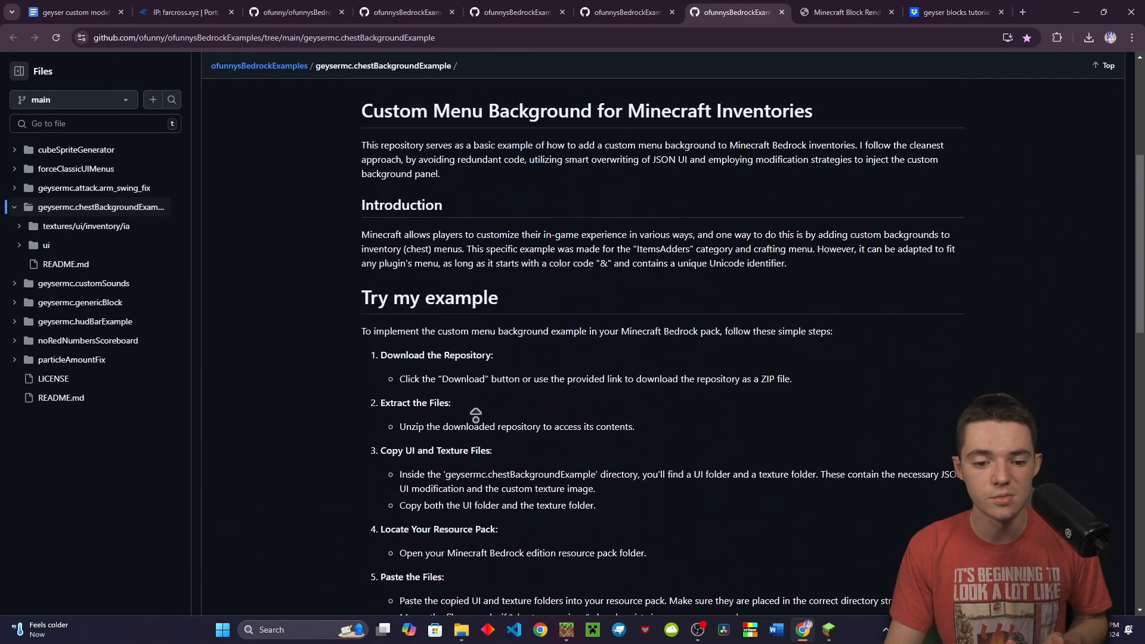
scroll(474, 452, "up", 3)
left_click(391, 13)
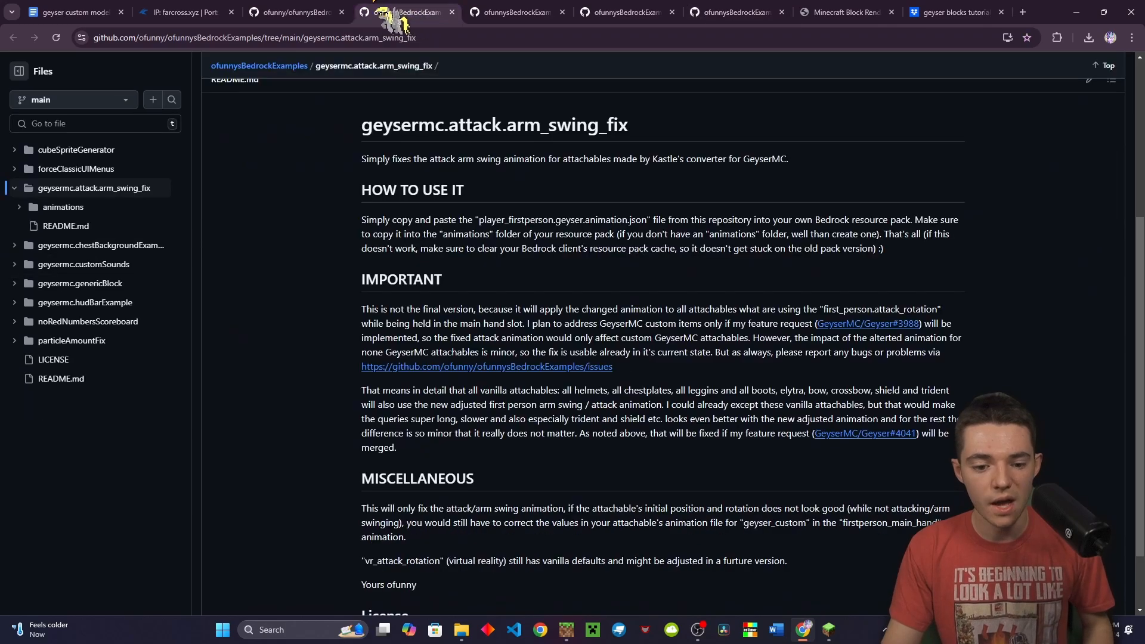
left_click(349, 13)
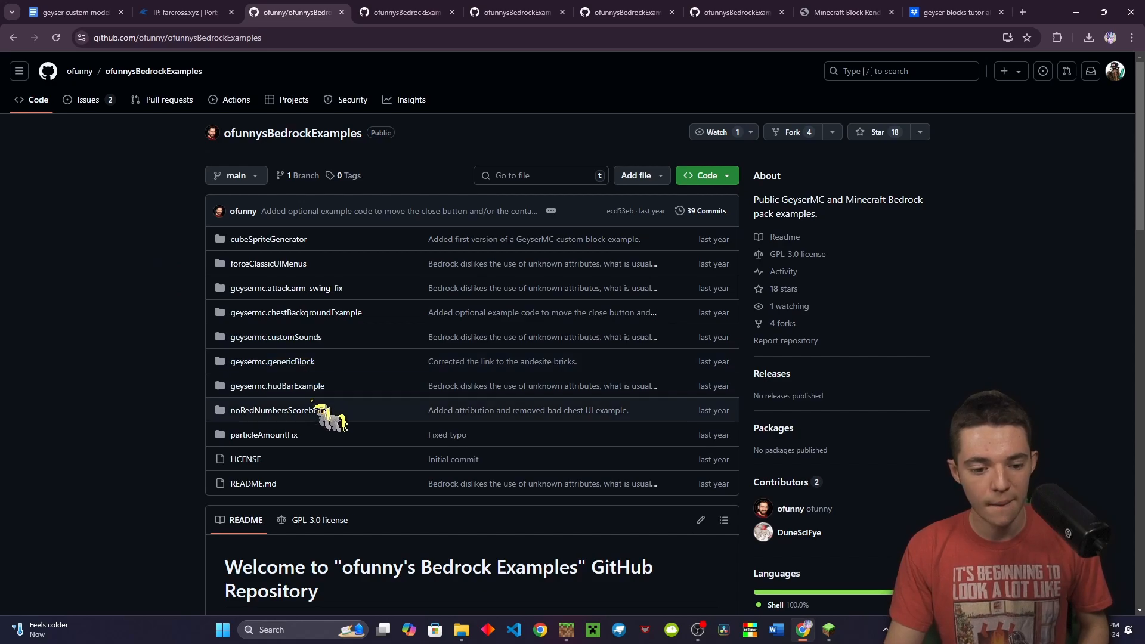
Look through the geysermc.genericBlock example folder and go back to the repository root
left_click(303, 366)
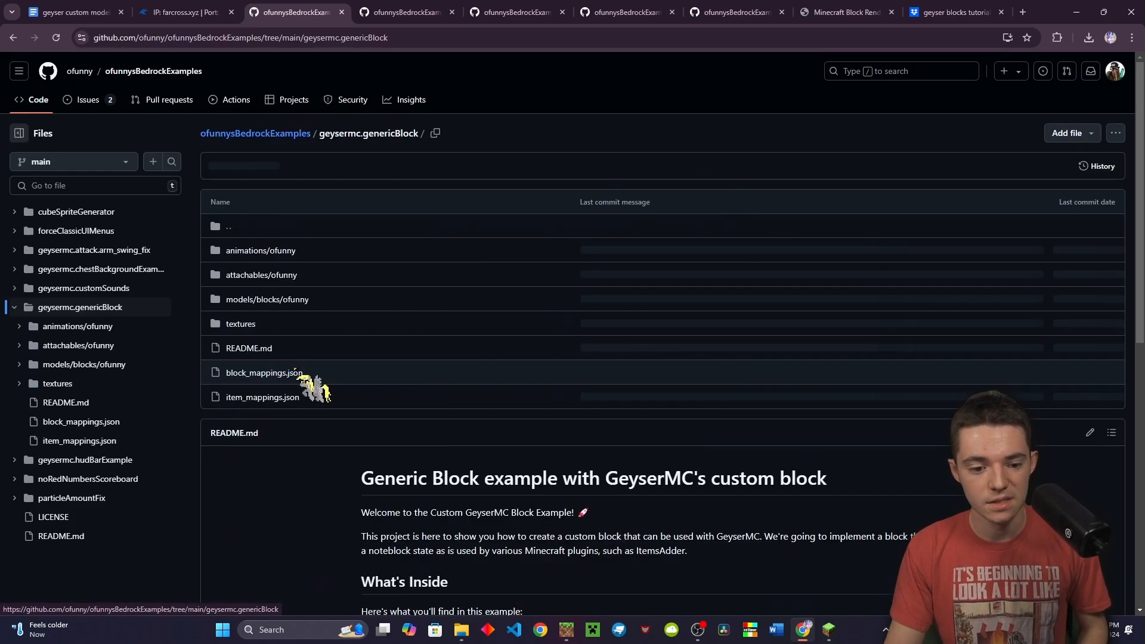
scroll(352, 406, "down", 1)
scroll(352, 406, "down", 6)
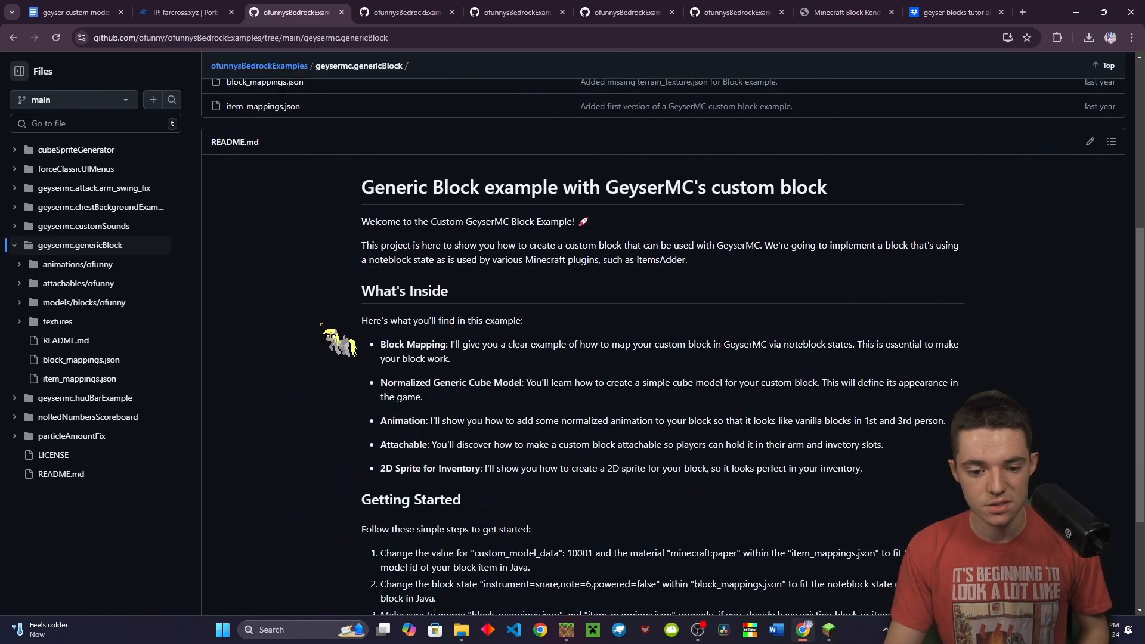
scroll(605, 364, "up", 8)
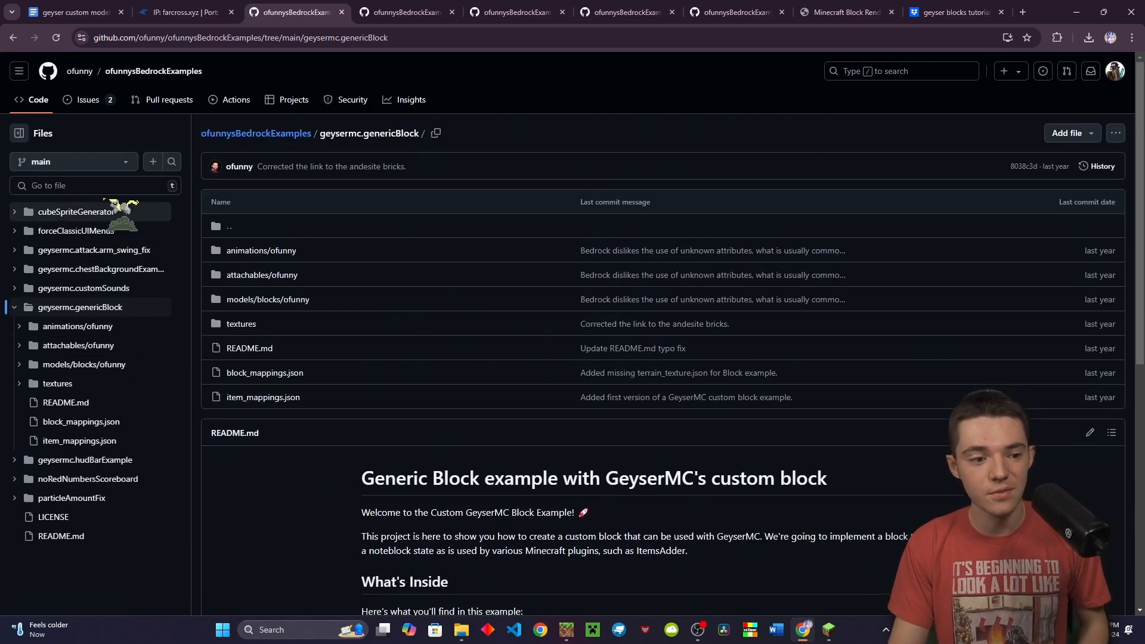
left_click(123, 75)
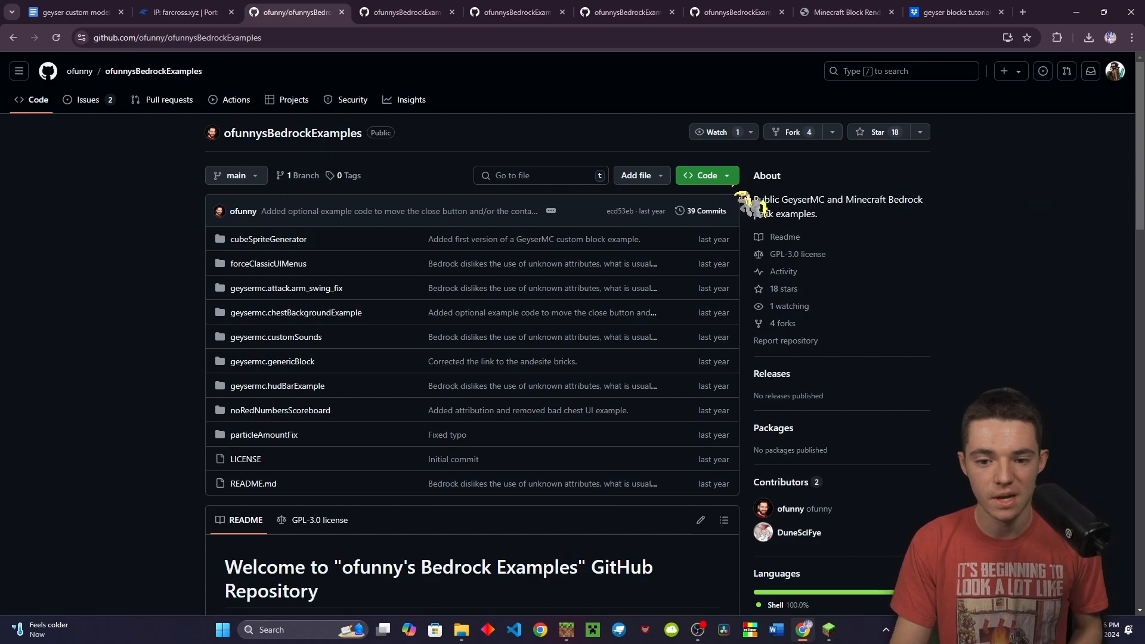
Download the repository as ofunnysBedrockExamples-main.zip and show it in the downloads folder
left_click(731, 175)
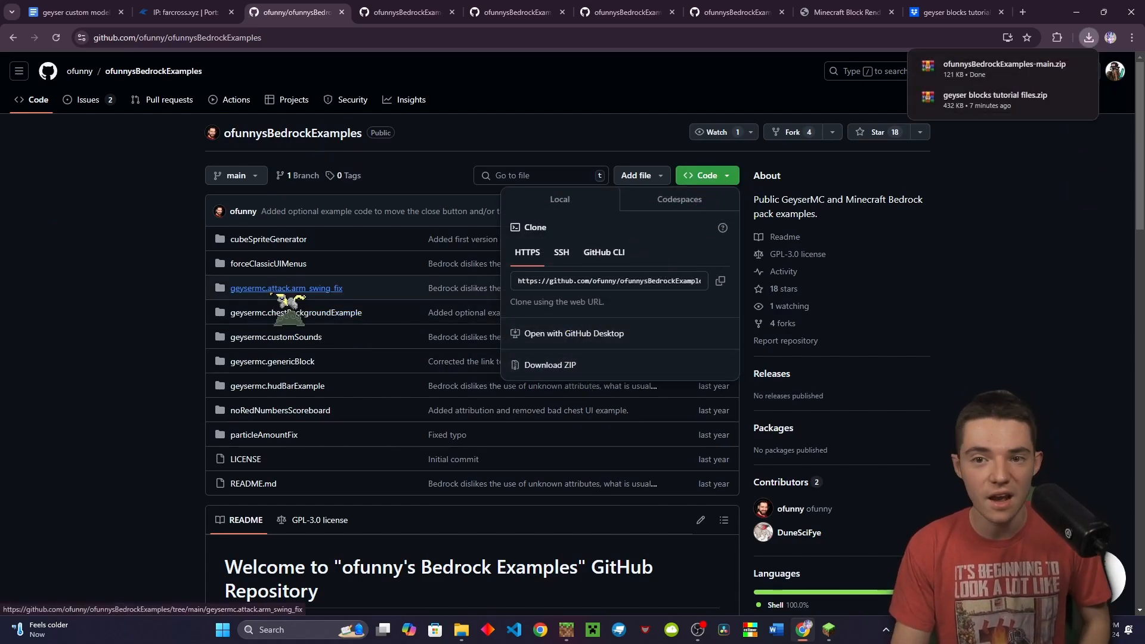
left_click(1060, 68)
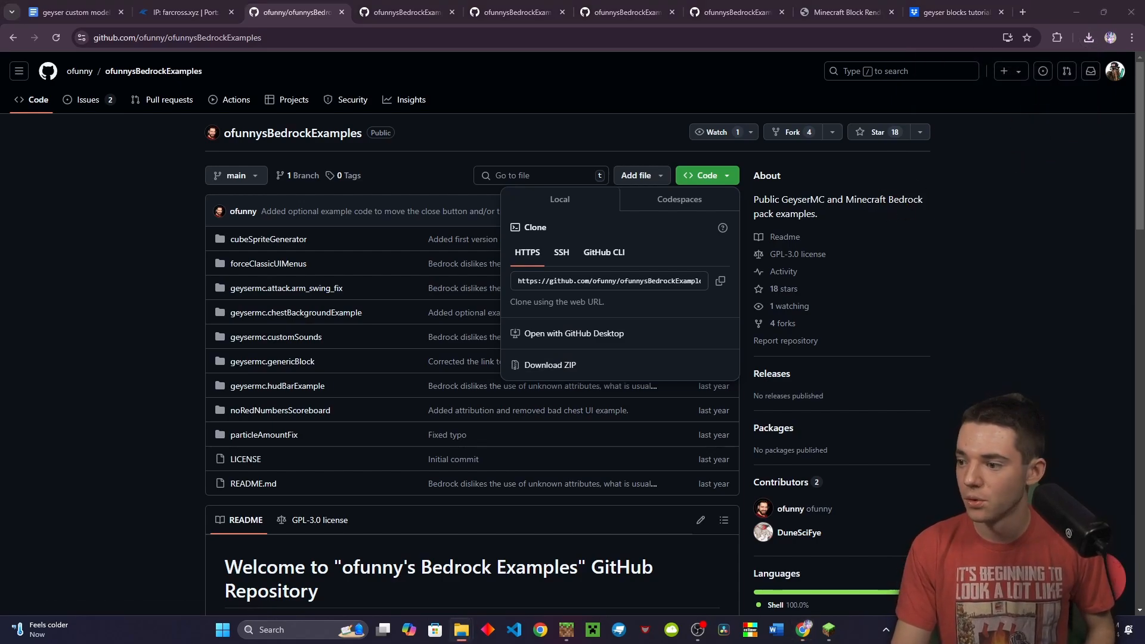
left_click_drag(887, 335, 455, 184)
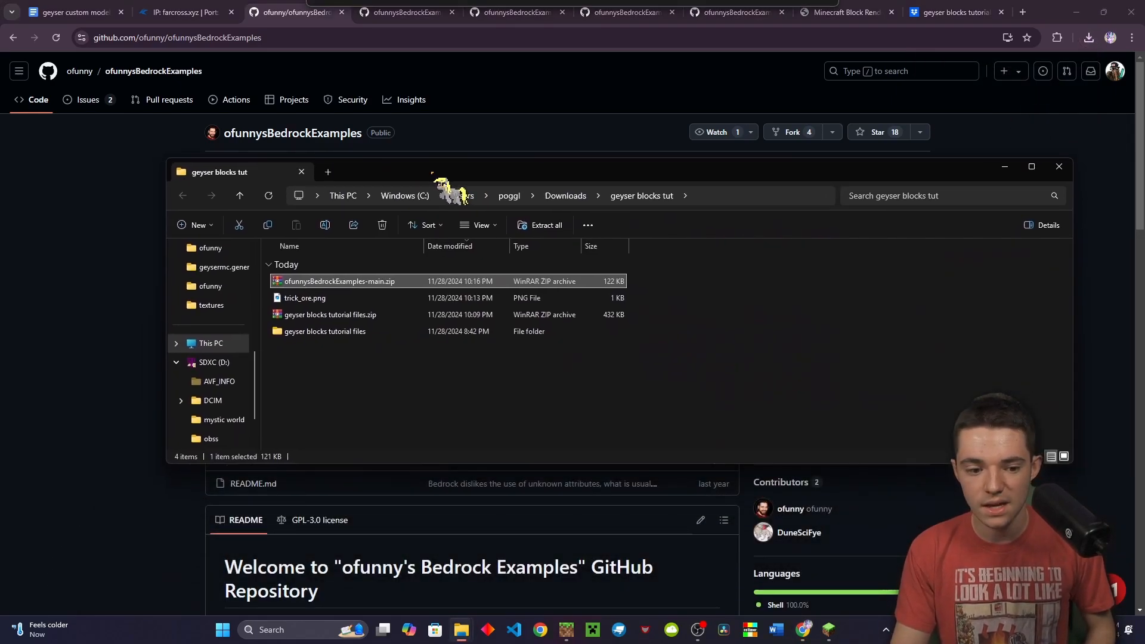
Extract ofunnysBedrockExamples-main.zip here with WinRAR
left_click(317, 358)
left_click(325, 281)
right_click(326, 281)
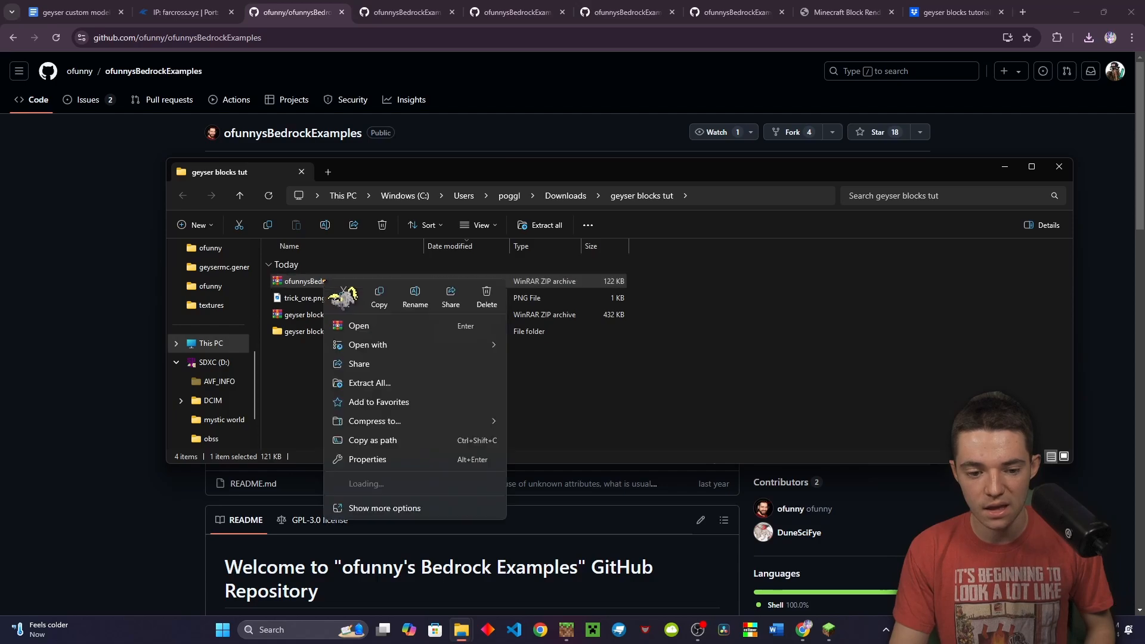
mouse_move(382, 485)
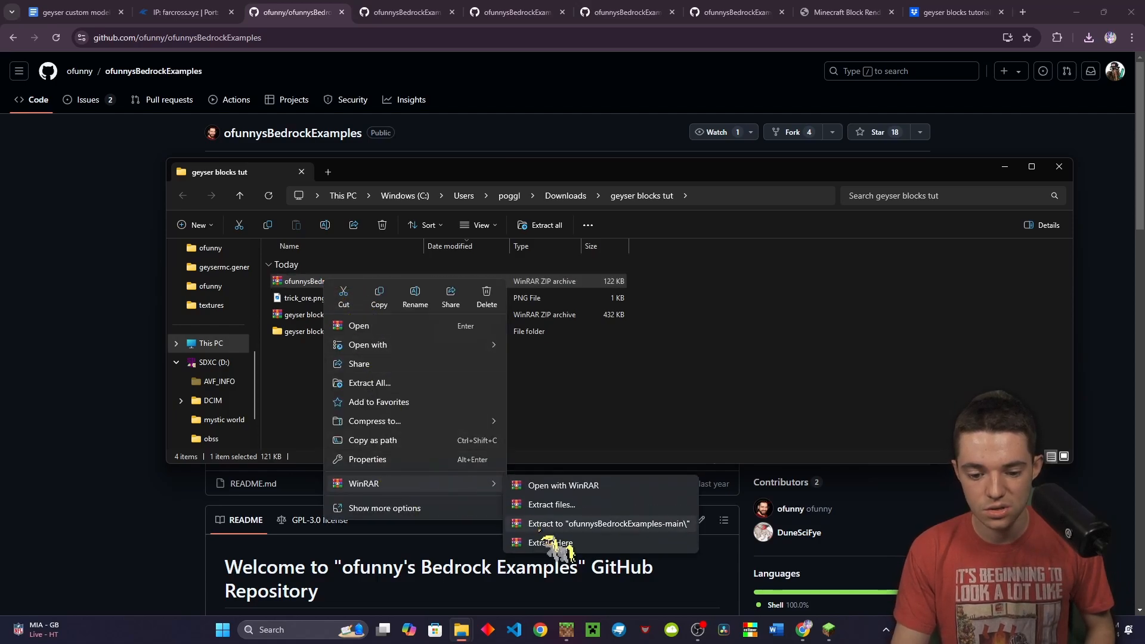
left_click(551, 528)
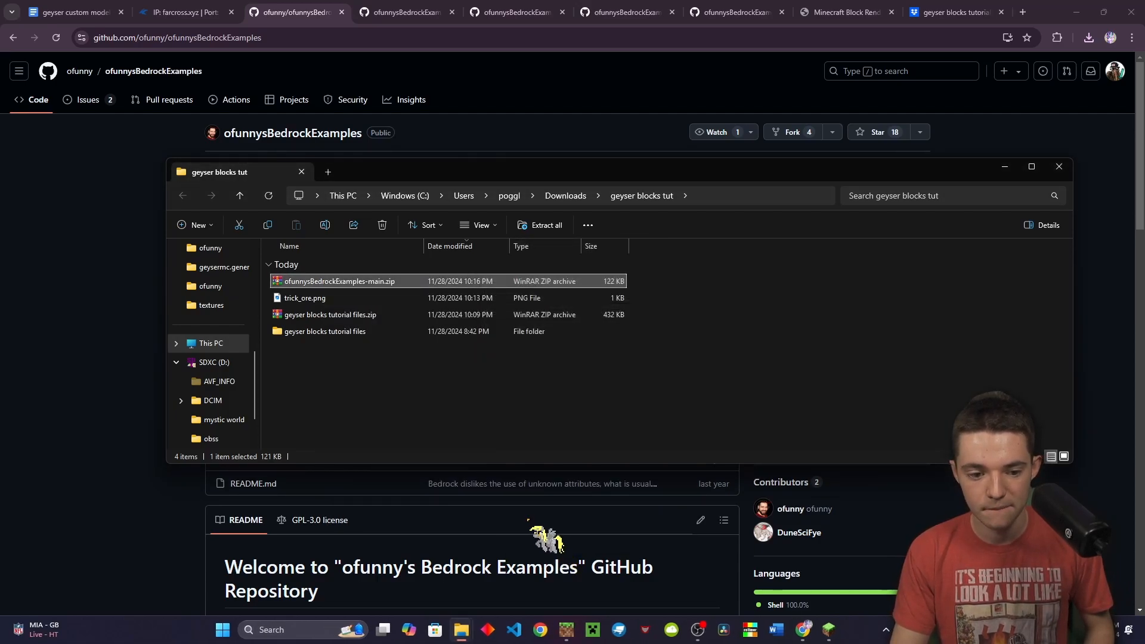
Go into ofunnysBedrockExamples-main > geysermc.genericBlock > textures and open item_texture.json in VS Code
double_click(342, 364)
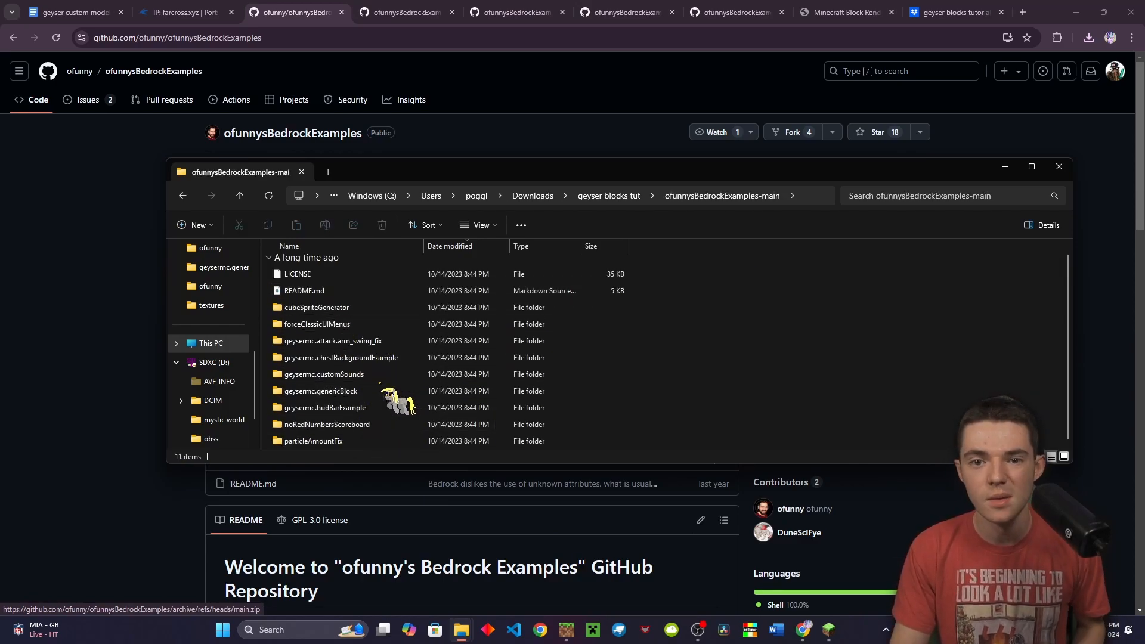
double_click(374, 392)
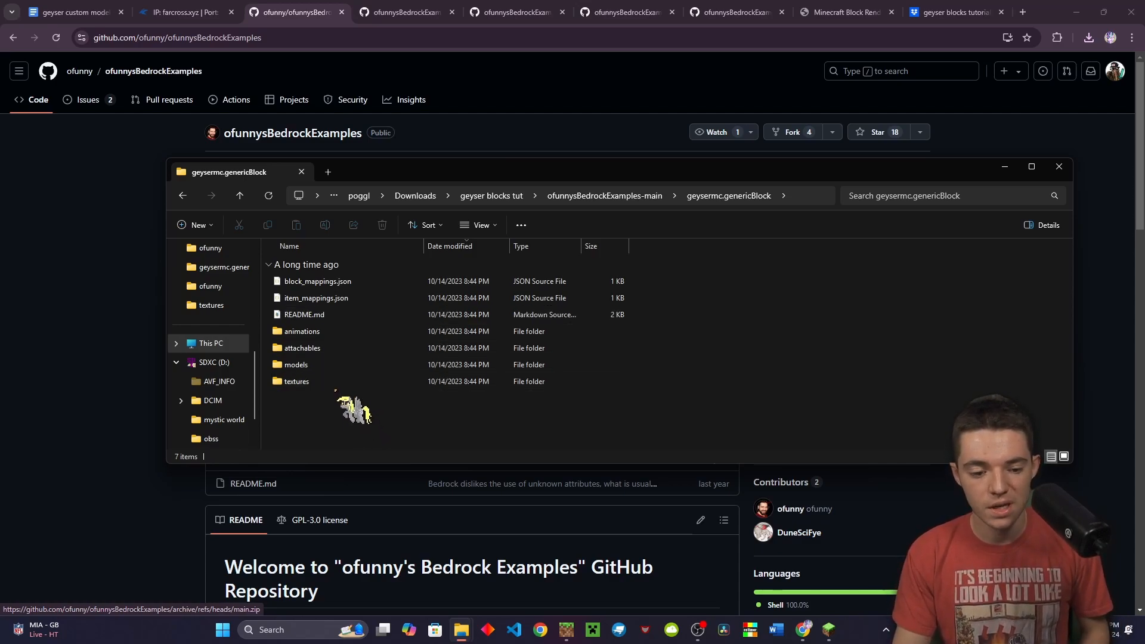
double_click(335, 382)
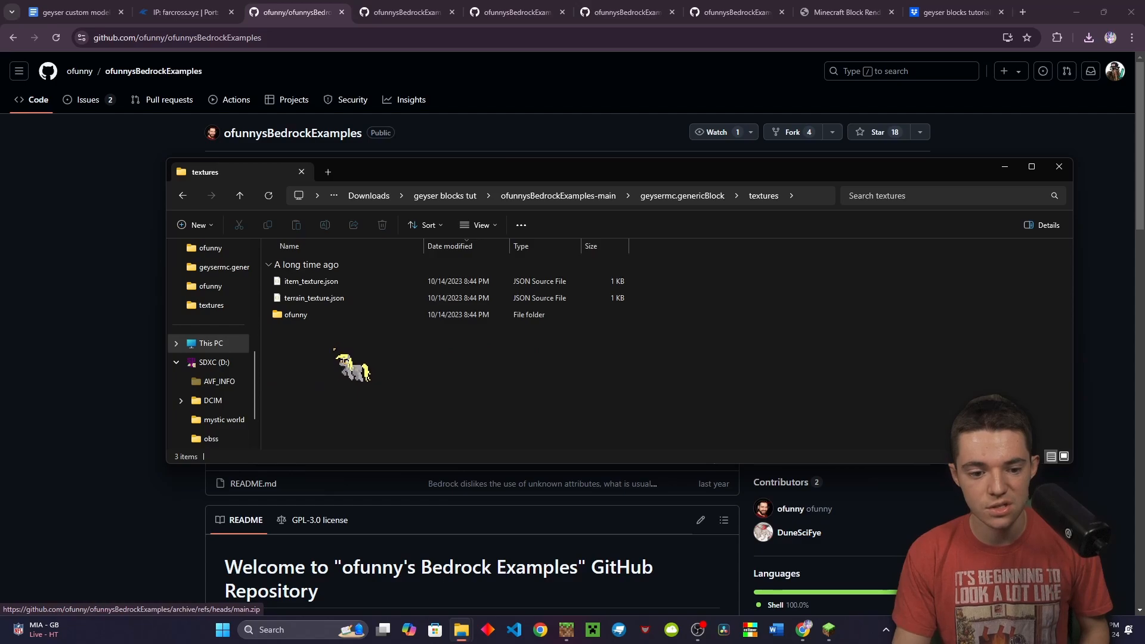
left_click(335, 282)
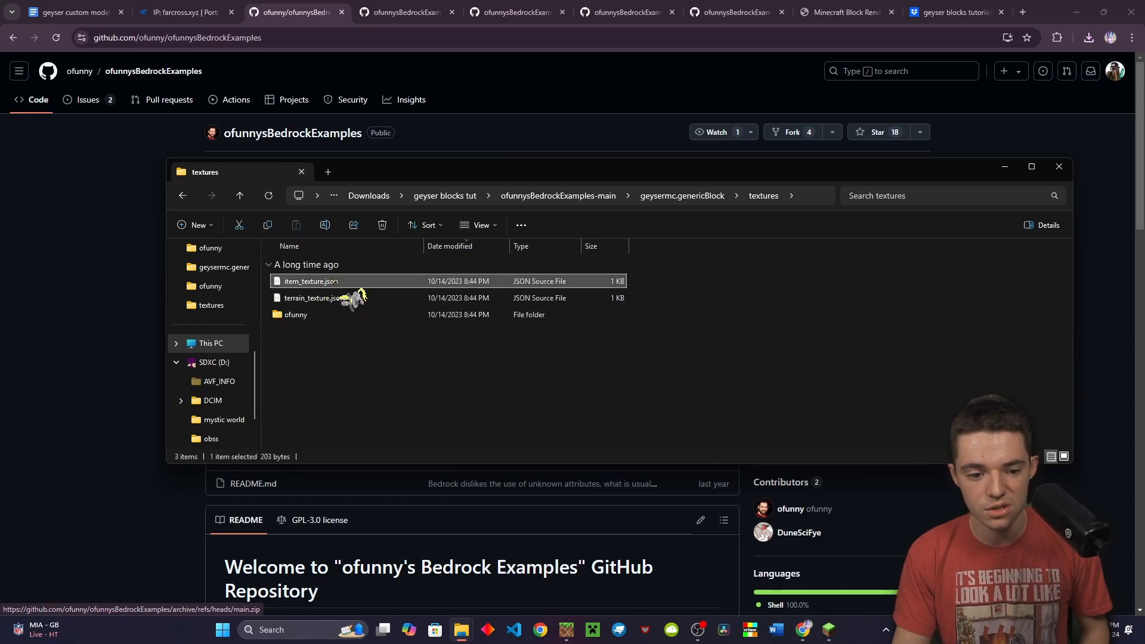
double_click(336, 281)
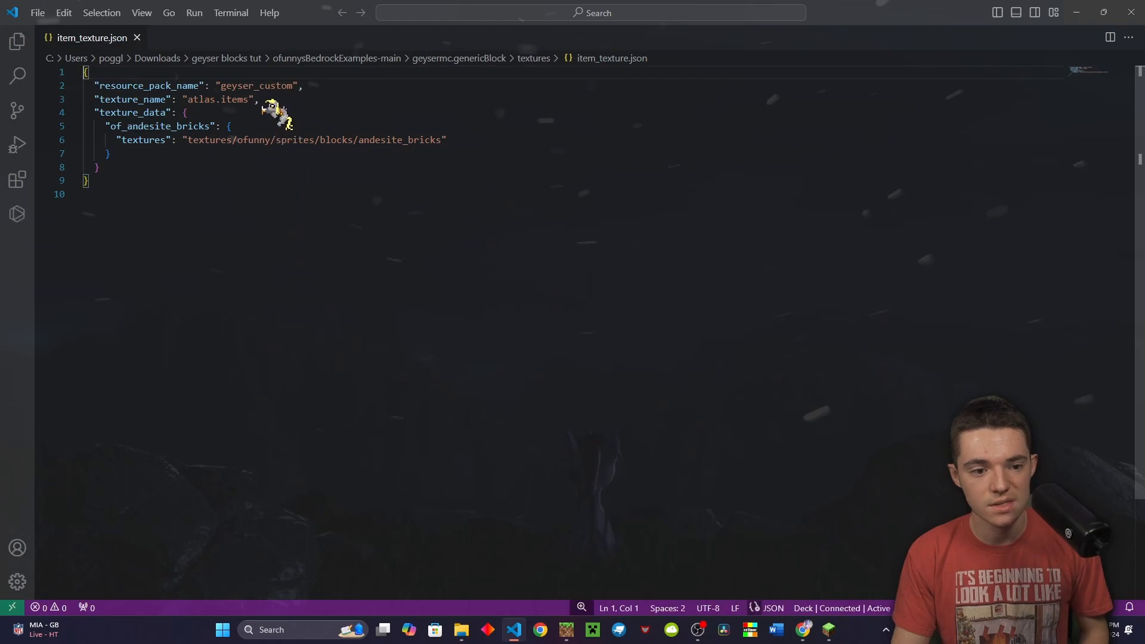
Review item_texture.json's texture_data mapping of_andesite_bricks to the andesite_bricks texture path
double_click(160, 127)
left_click(179, 166)
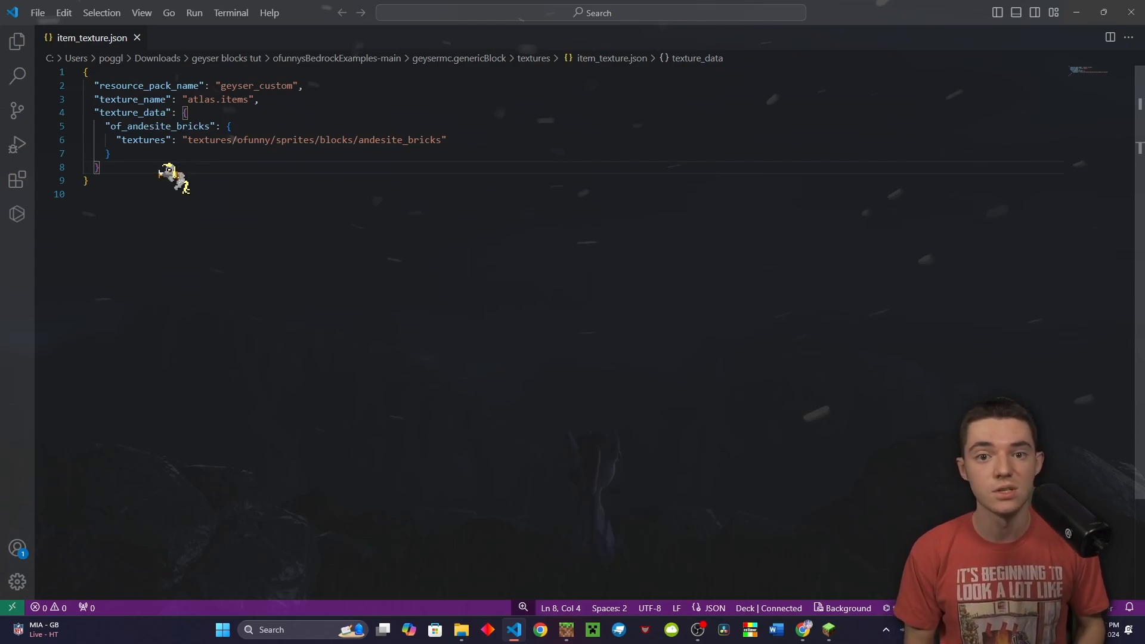
key("Down")
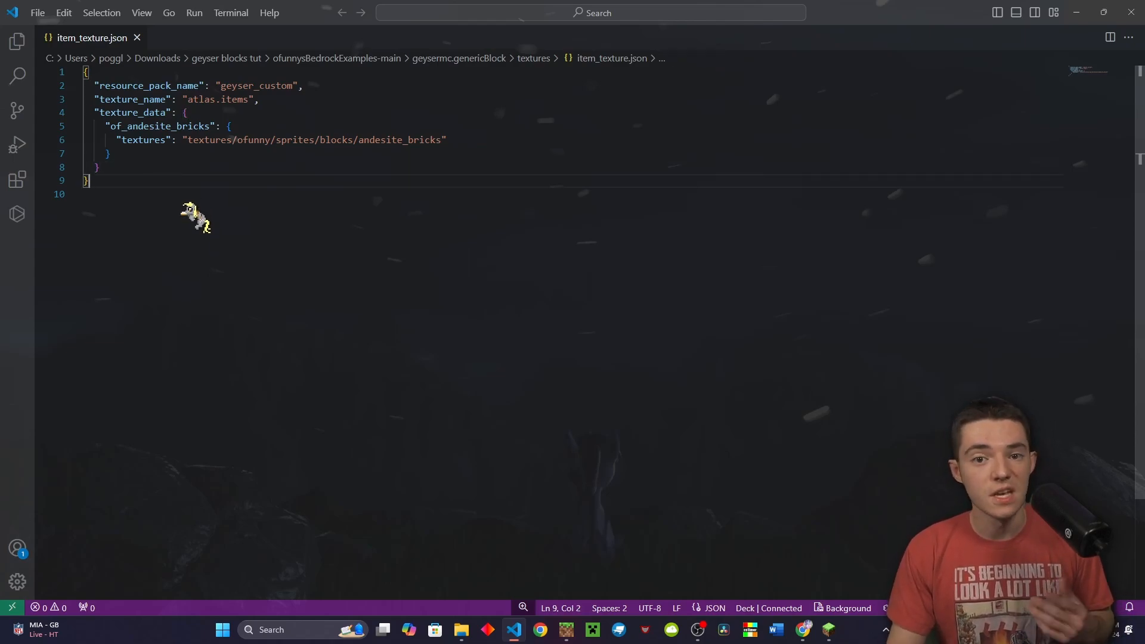
key("Down")
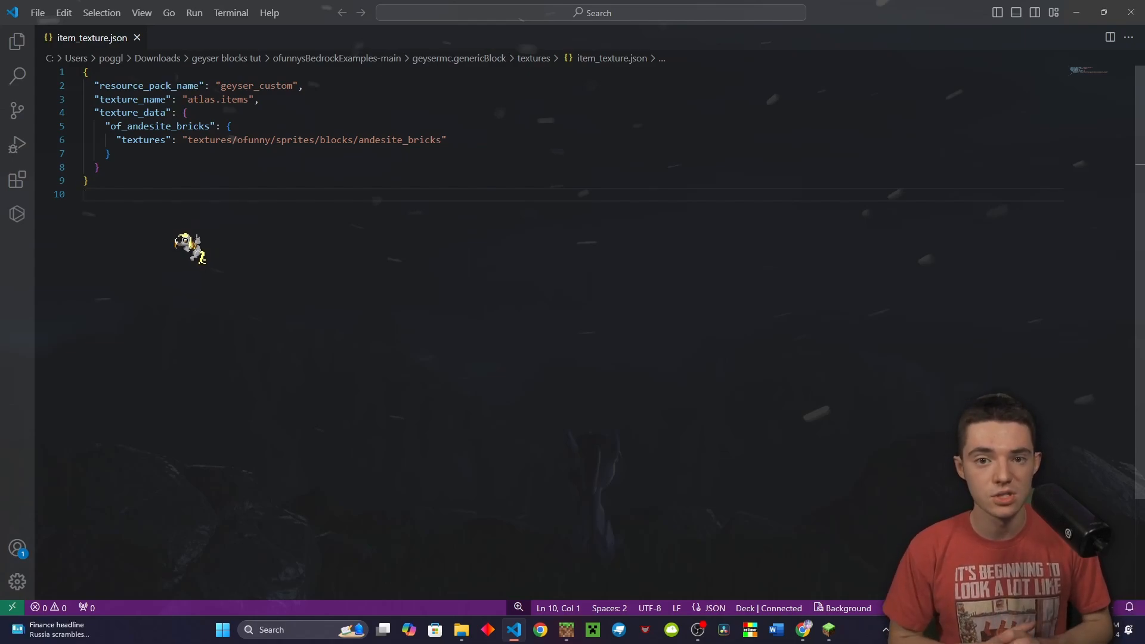
left_click(406, 165)
left_click(477, 130)
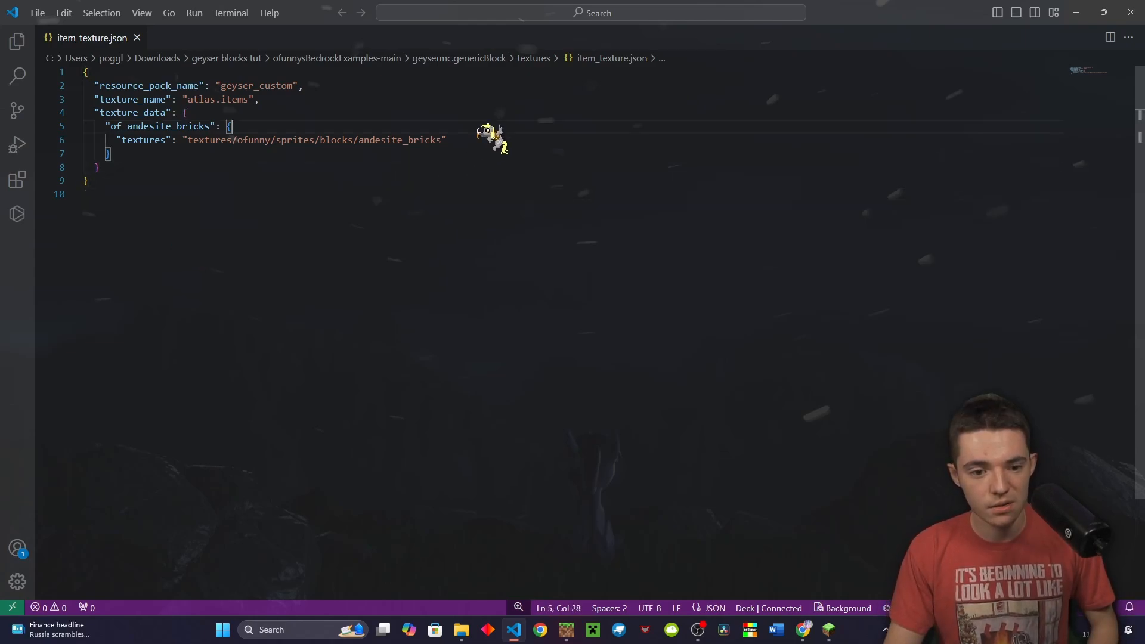
left_click(328, 194)
left_click(388, 141)
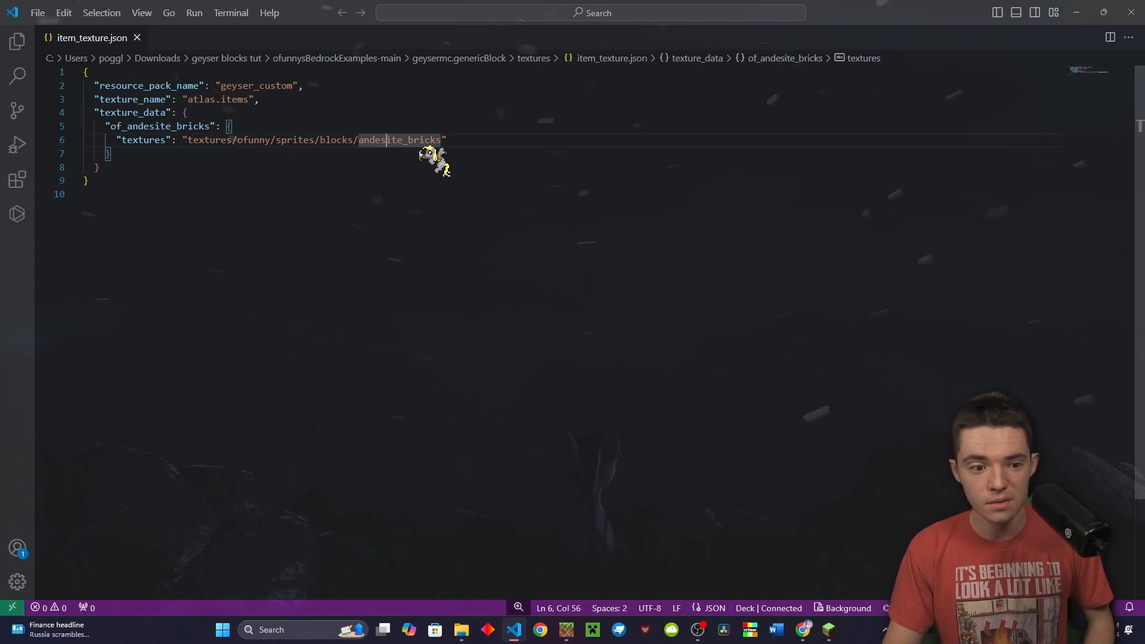
double_click(137, 126)
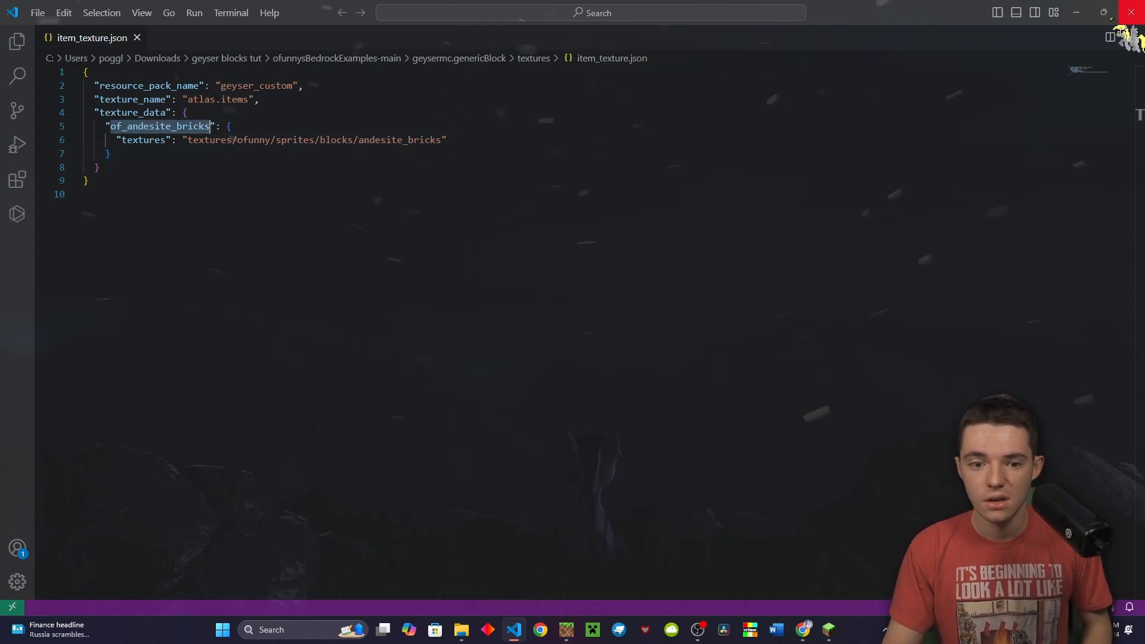
Open terrain_texture.json and review its texture_data, textures and andesite_bricks path
left_click(1076, 11)
double_click(421, 298)
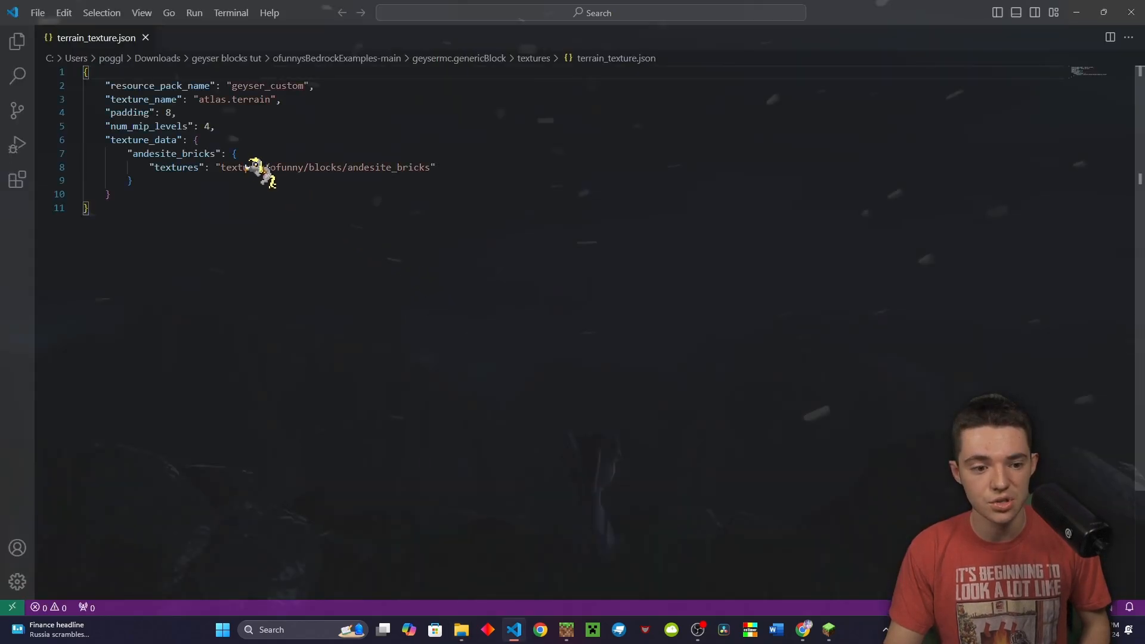
double_click(163, 140)
double_click(182, 167)
double_click(373, 167)
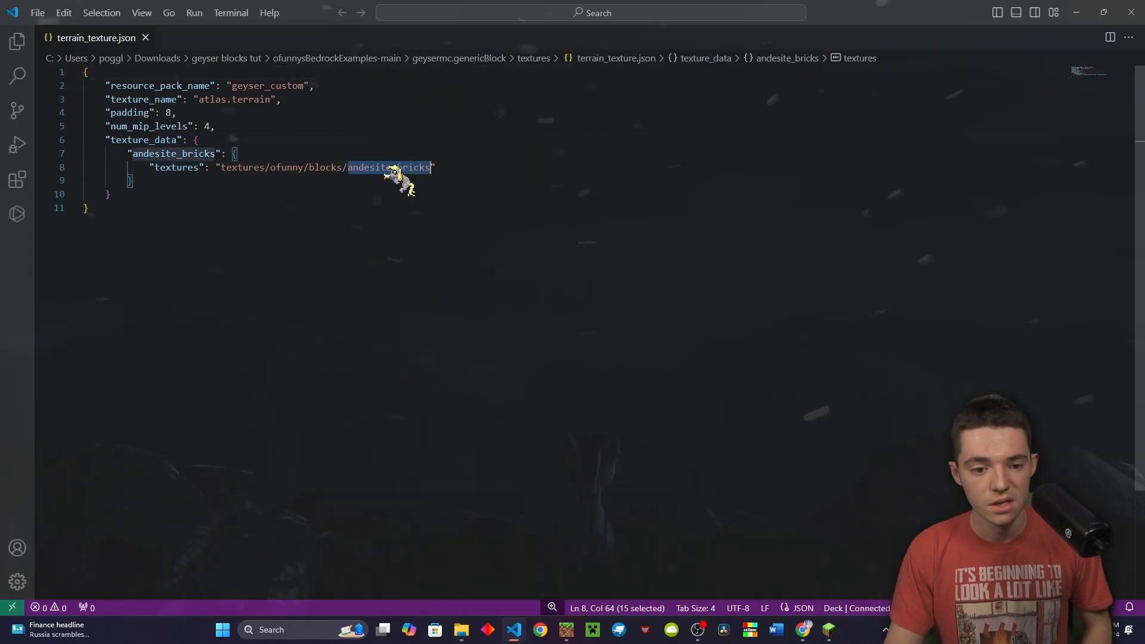
left_click(394, 180)
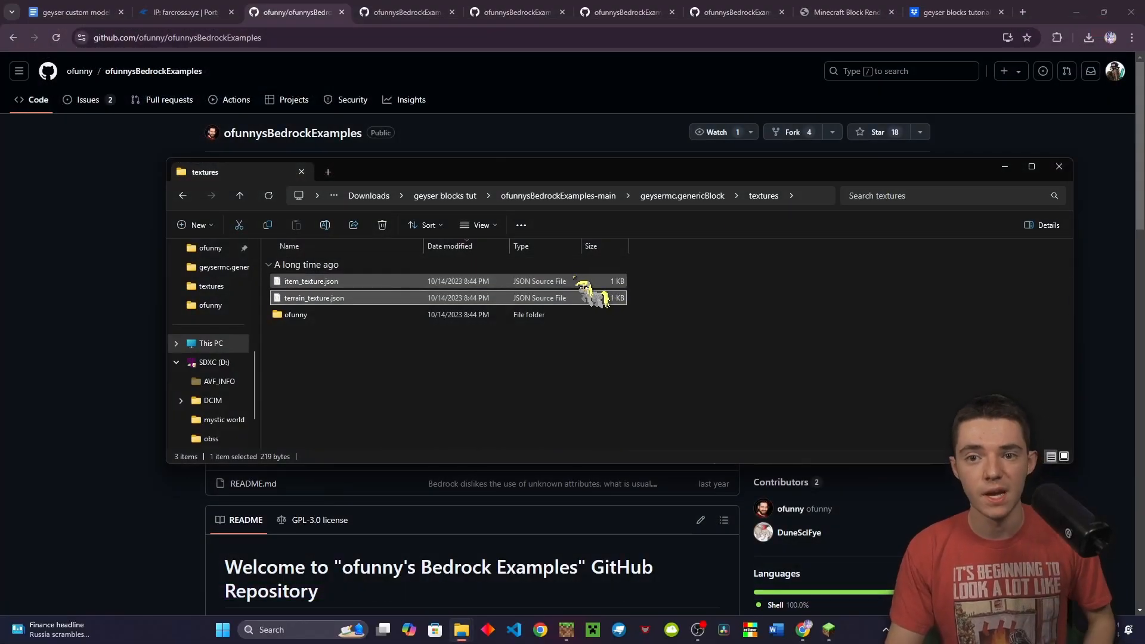
Open textures/ofunny/blocks and preview andesite_bricks.png in Photos
double_click(427, 315)
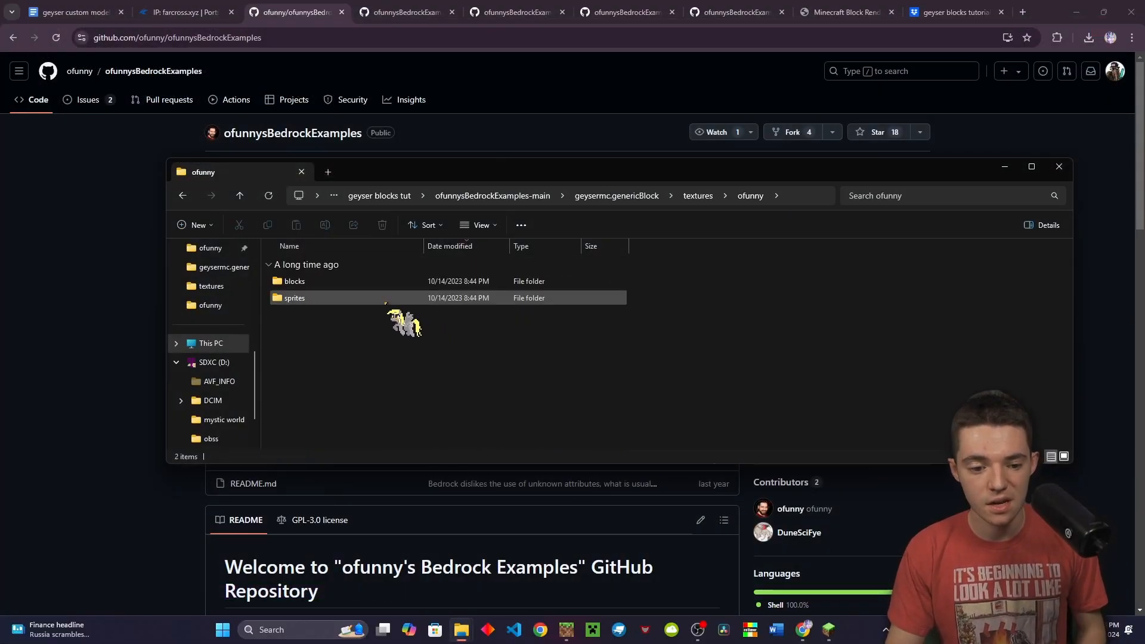
double_click(383, 281)
double_click(381, 283)
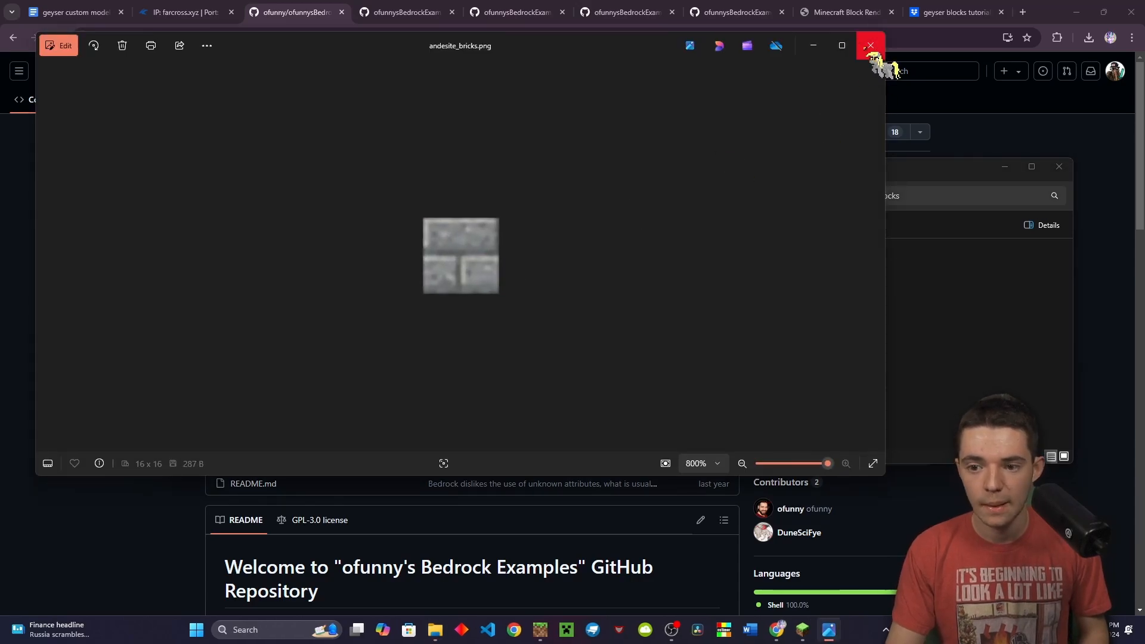
left_click(864, 46)
Preview the andesite bricks sprite image, then return to the geysermc.genericBlock folder
left_click(750, 195)
double_click(360, 296)
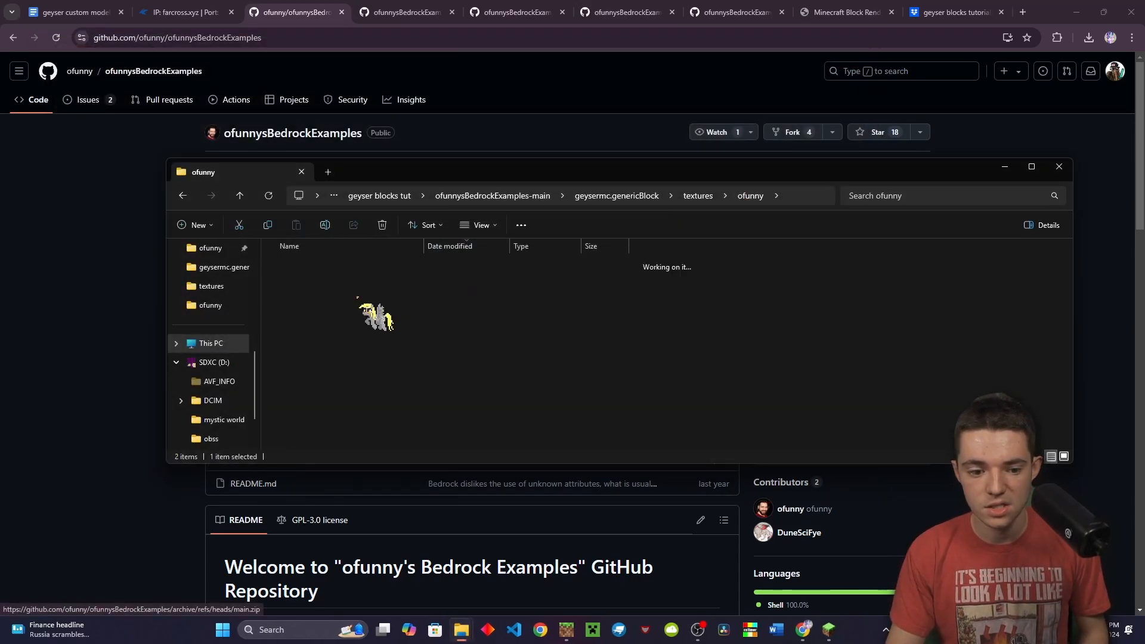
double_click(359, 282)
double_click(362, 283)
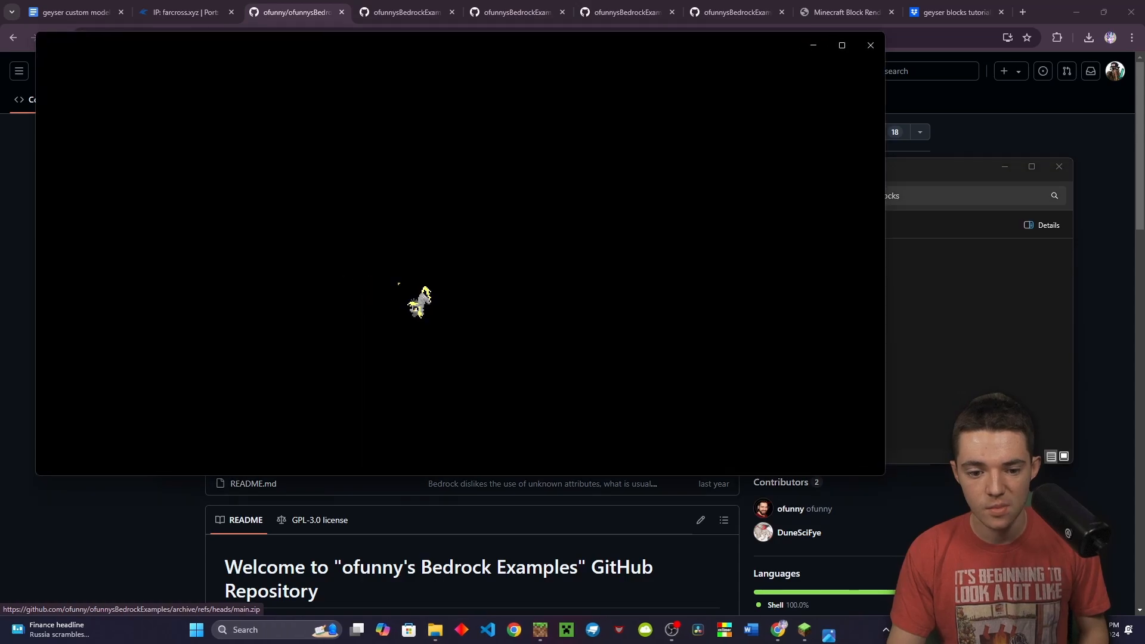
scroll(465, 242, "up", 10)
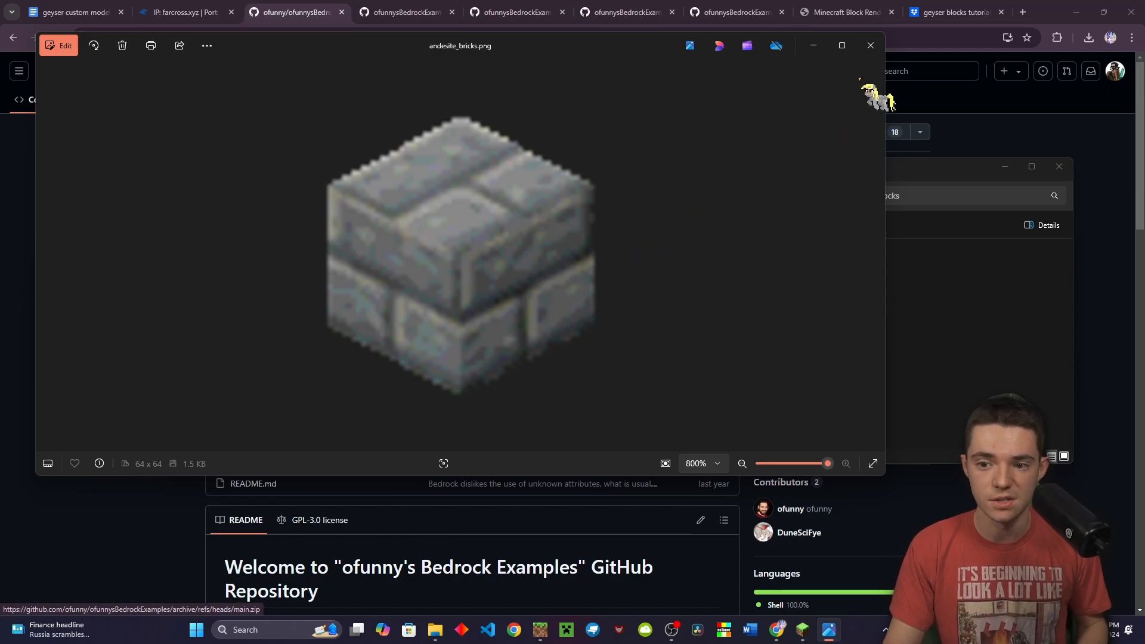
left_click(870, 45)
left_click(537, 196)
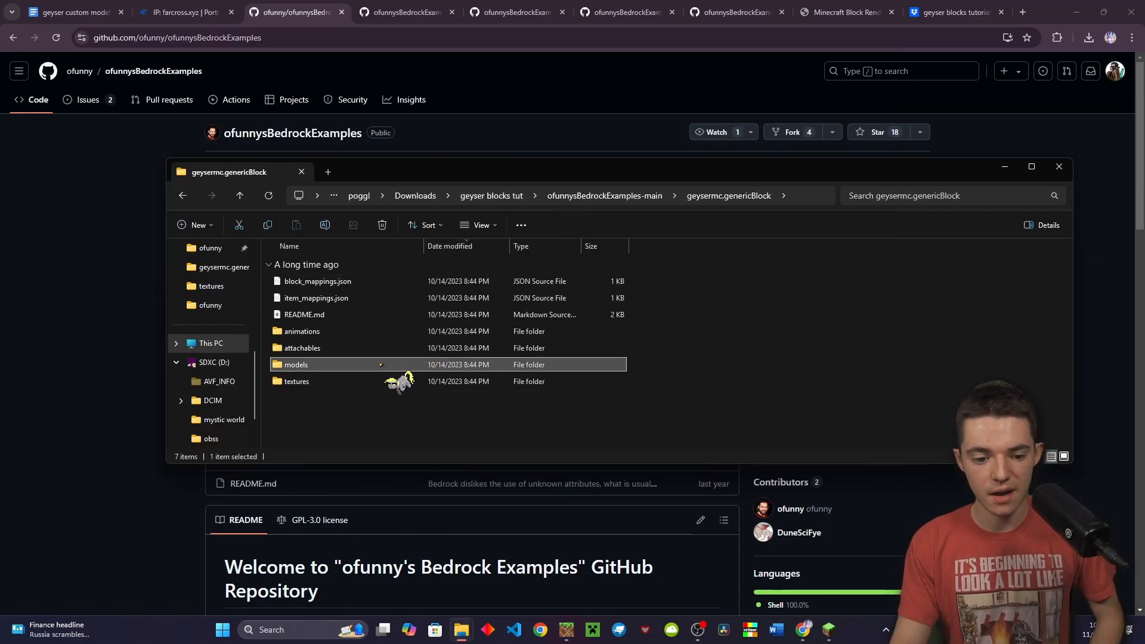
Load ofunny_generic_cube.json from models/blocks/ofunny into Blockbench
double_click(393, 364)
double_click(345, 285)
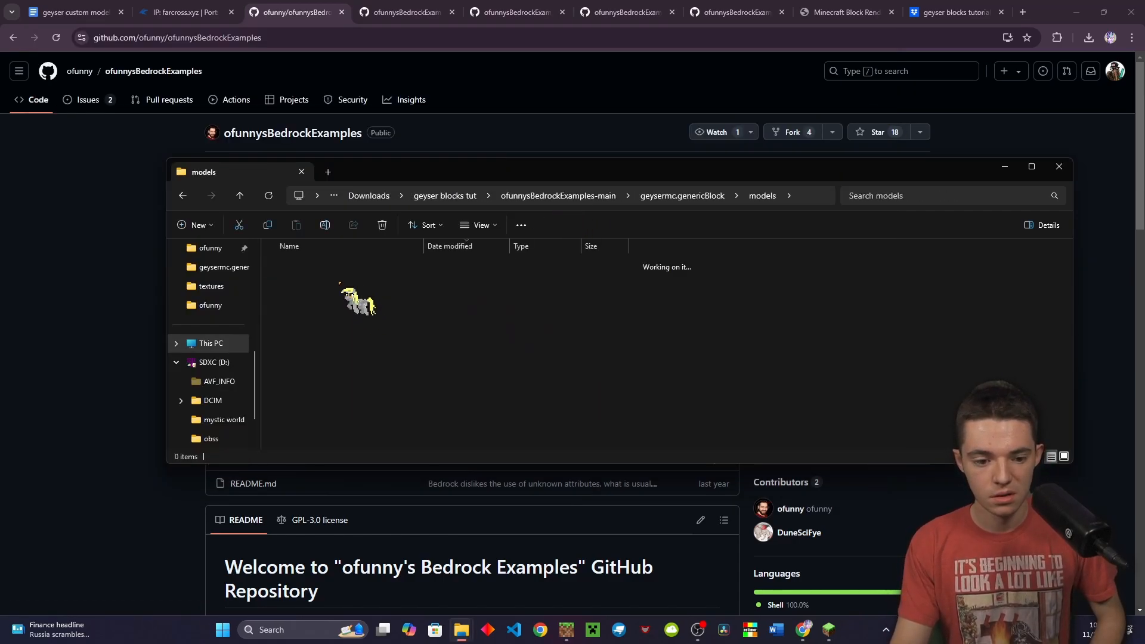
double_click(343, 285)
left_click(340, 283)
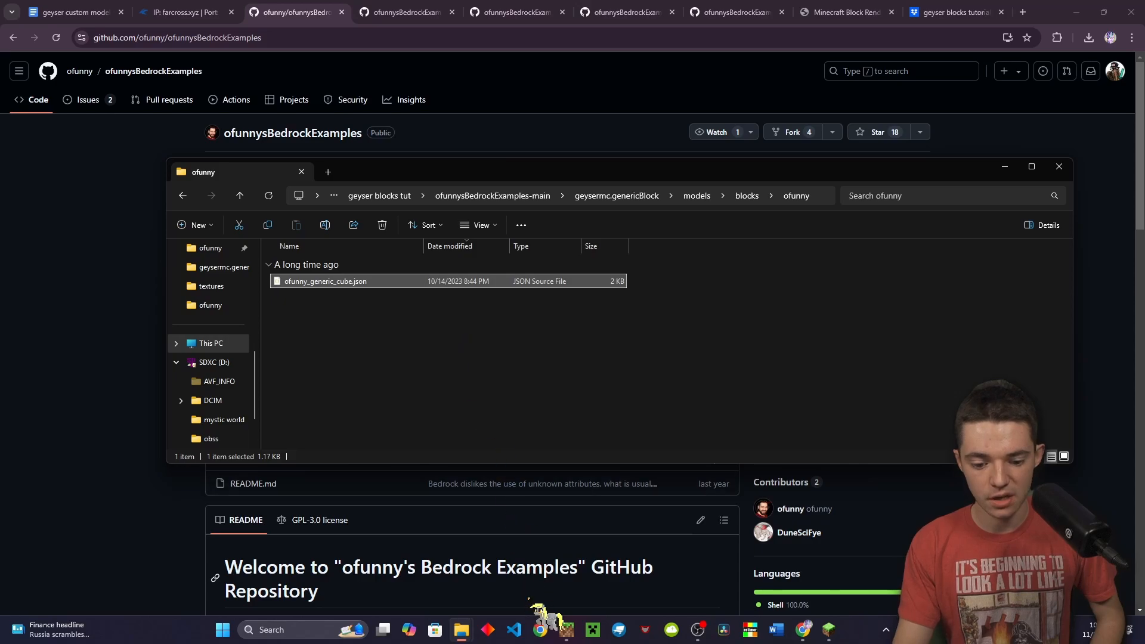
left_click(618, 629)
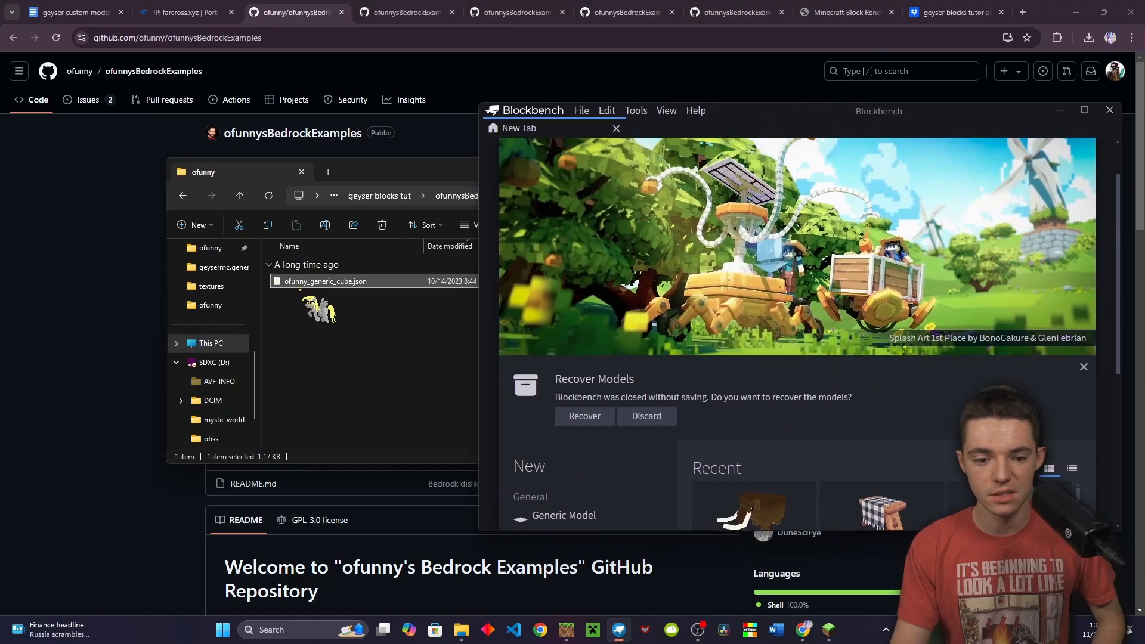
left_click_drag(303, 285, 753, 417)
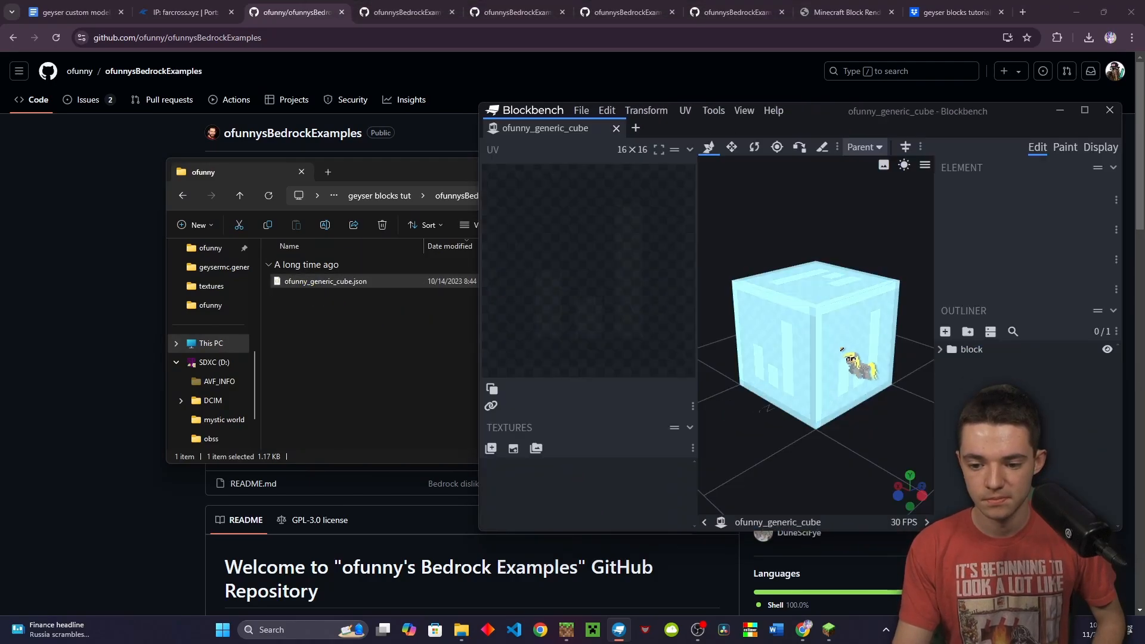
Close Blockbench and open the attachables ofunny folder
left_click(1110, 111)
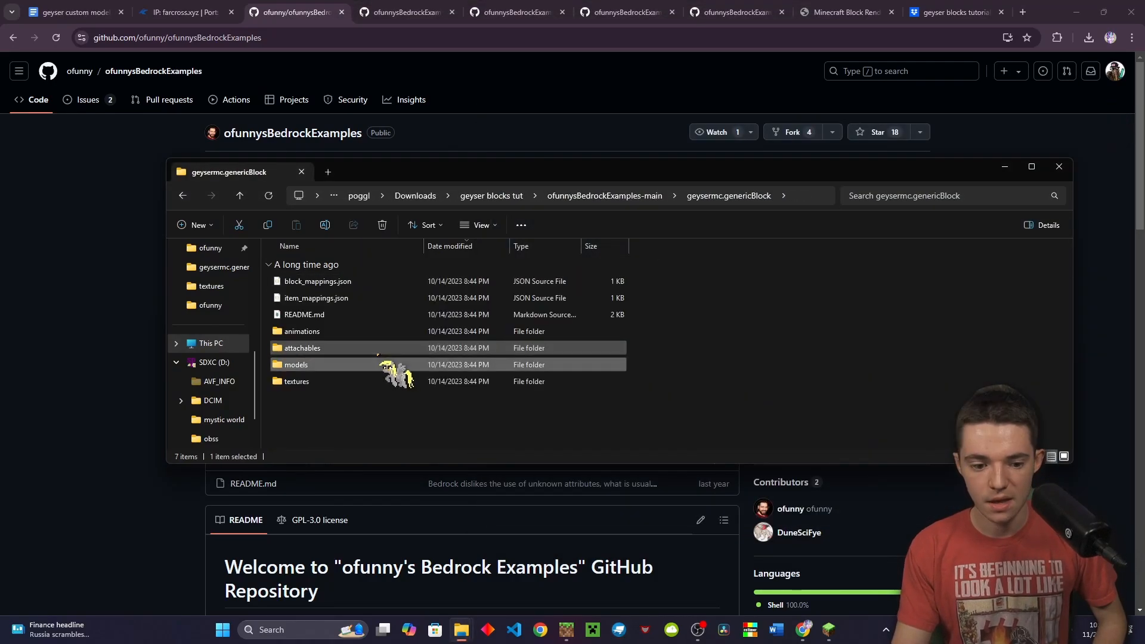
double_click(388, 367)
double_click(332, 282)
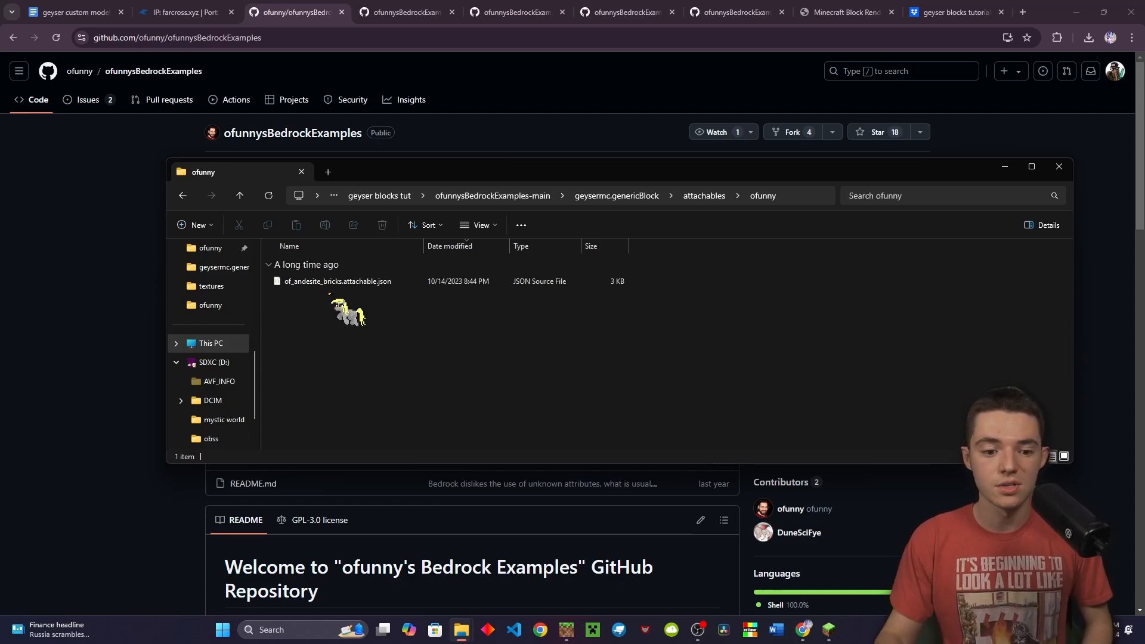
Review of_andesite_bricks.attachable.json in VS Code, checking the geo_ofunny_generic_cube geometry and texture paths
double_click(330, 285)
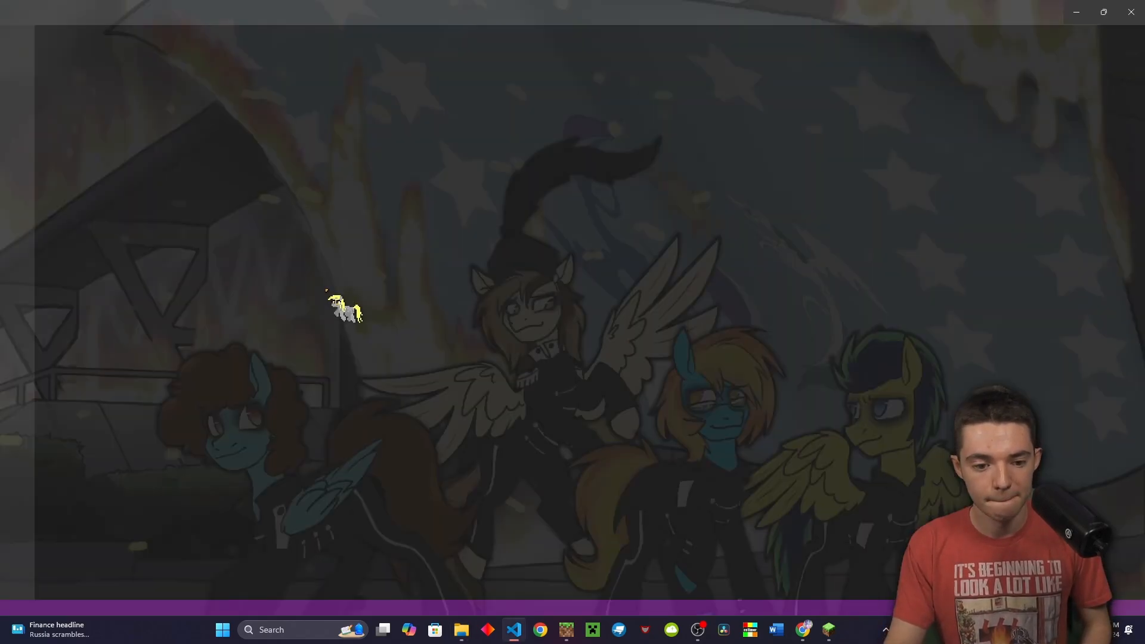
scroll(457, 179, "down", 2)
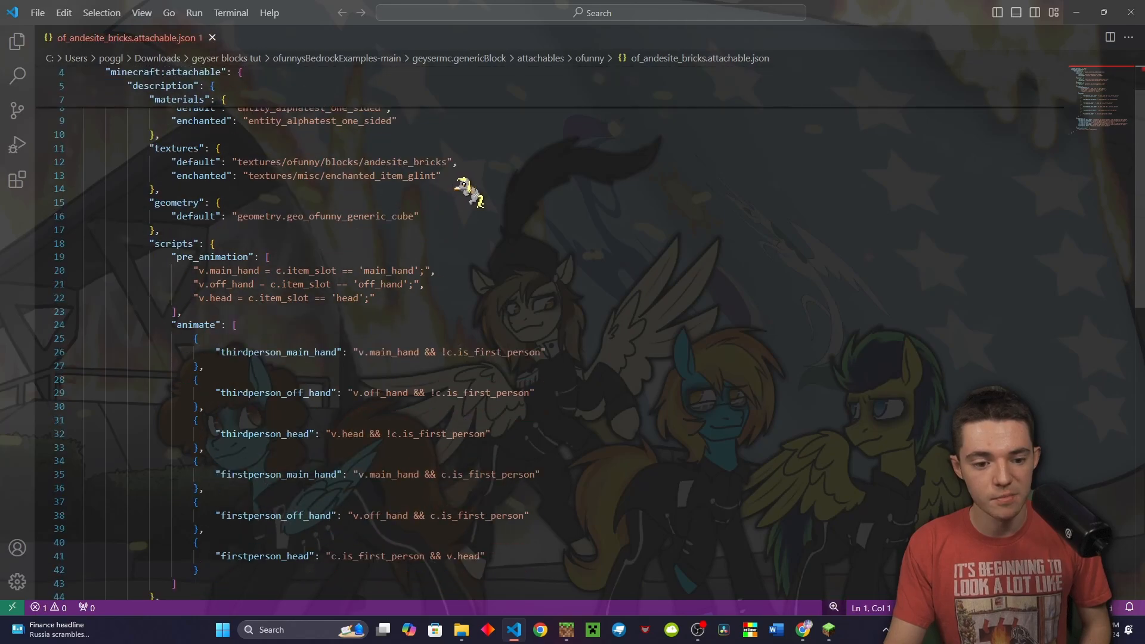
scroll(441, 196, "down", 8)
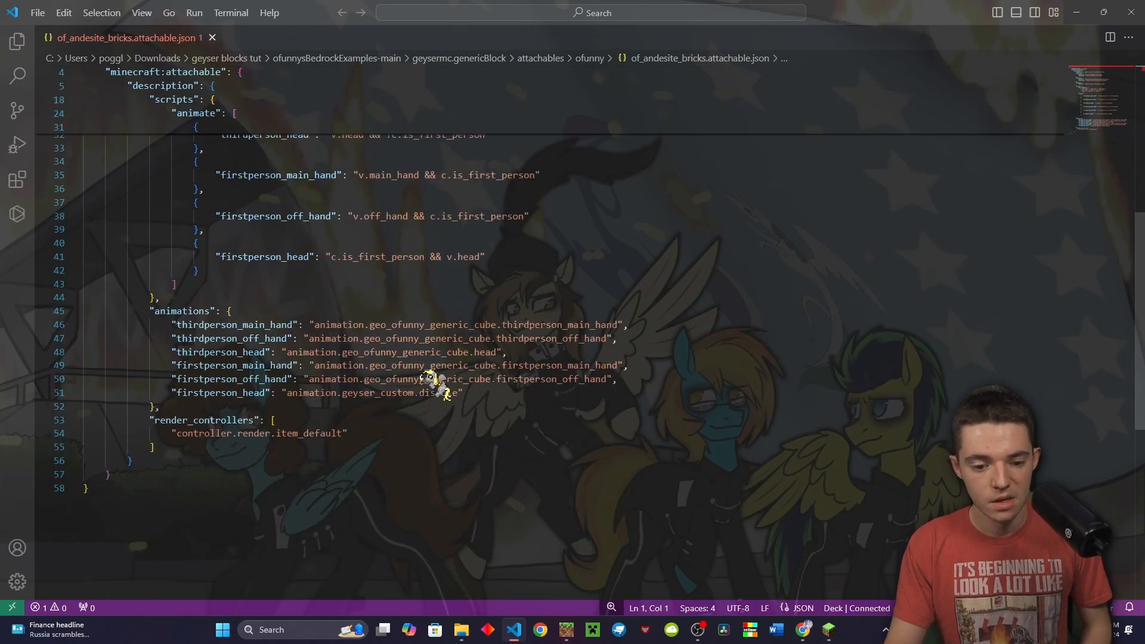
double_click(413, 378)
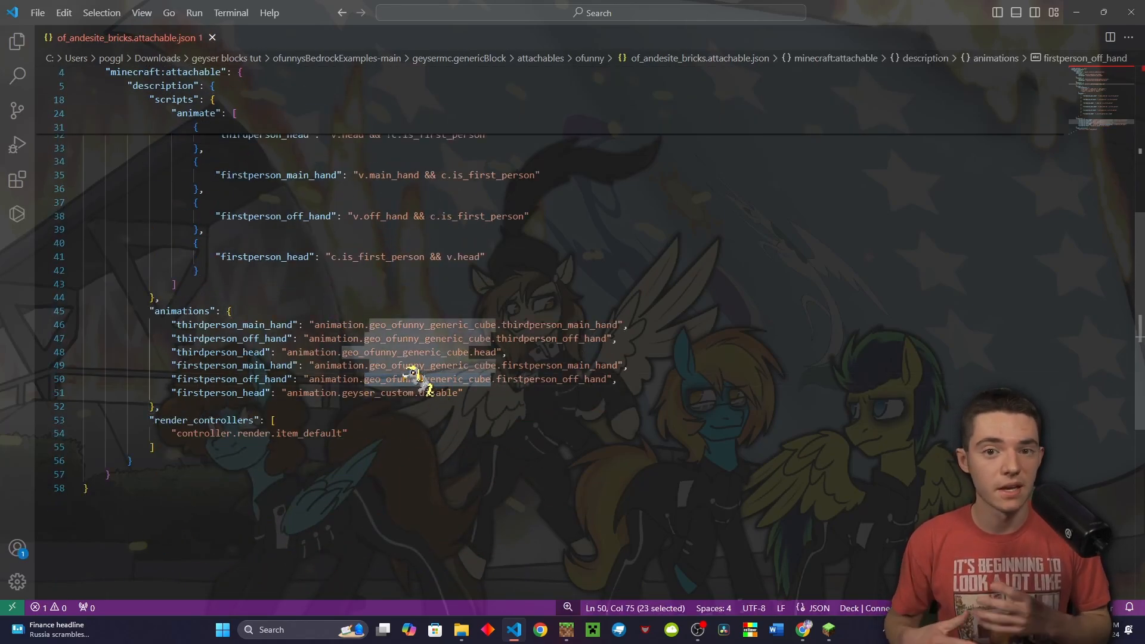
scroll(457, 378, "up", 10)
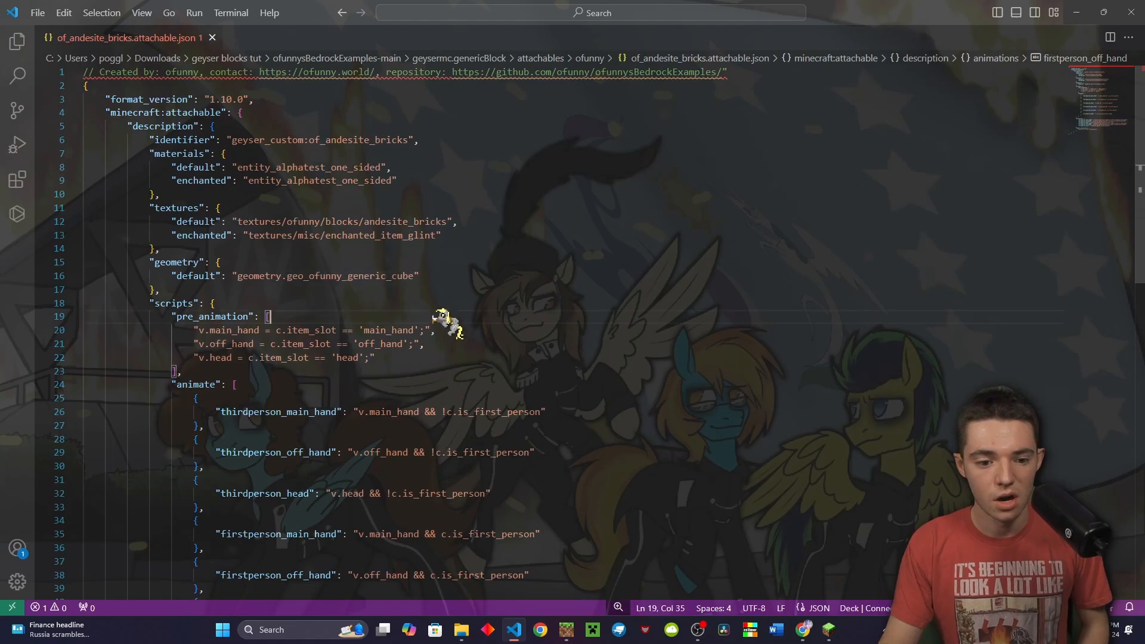
left_click_drag(420, 235, 420, 219)
left_click(415, 126)
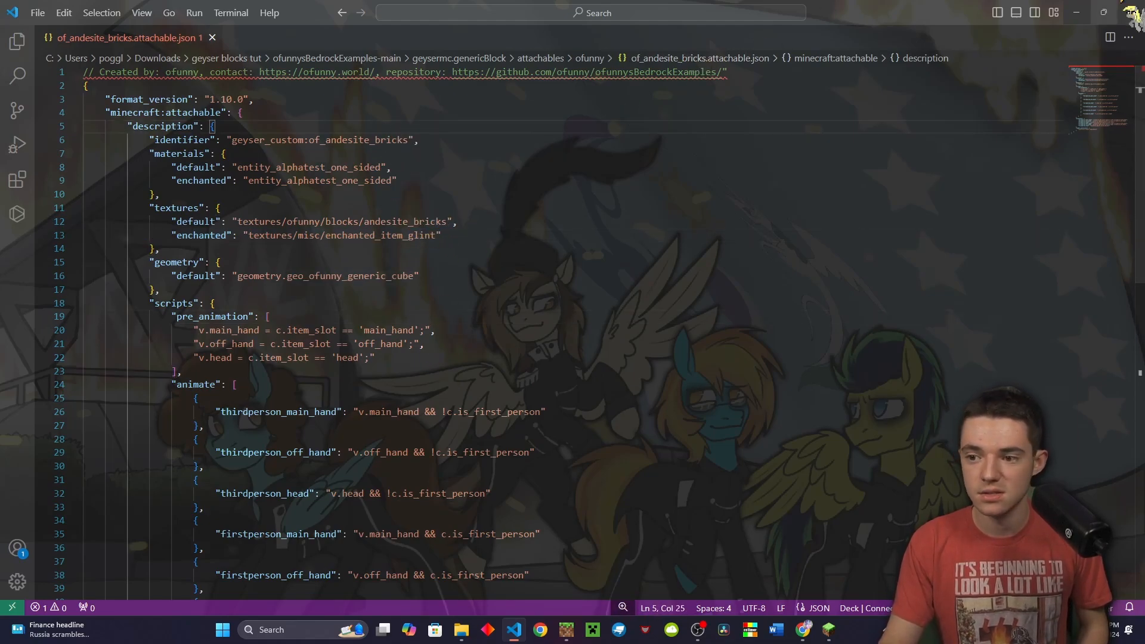
left_click(1144, 2)
Browse animations/ofunny, then go back to the geysermc.genericBlock folder and the other file window
double_click(371, 333)
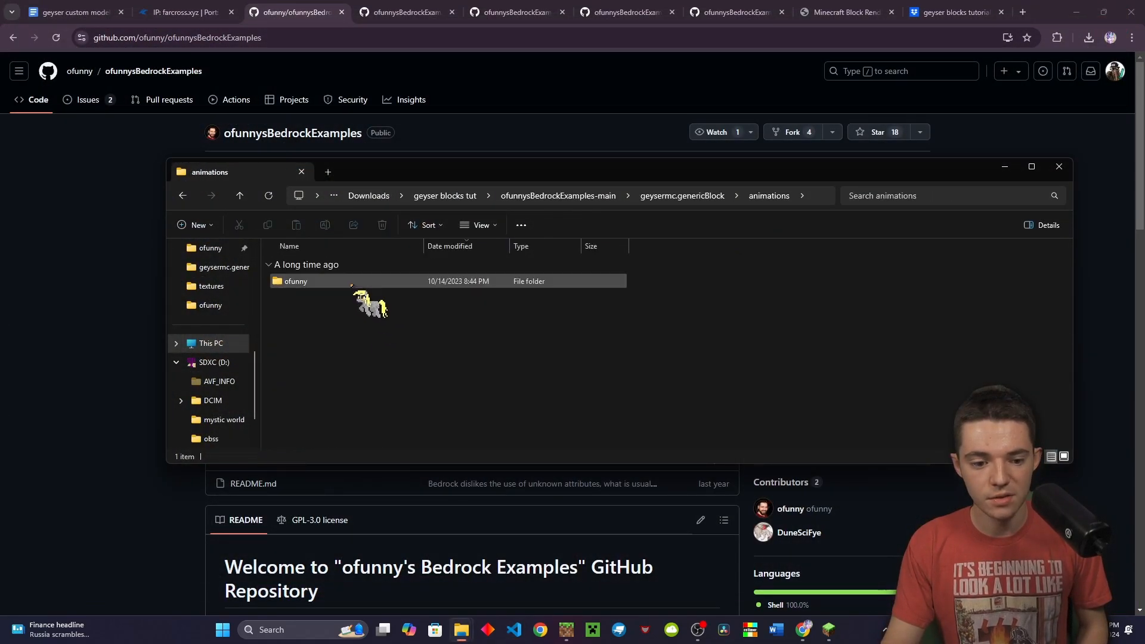
double_click(350, 285)
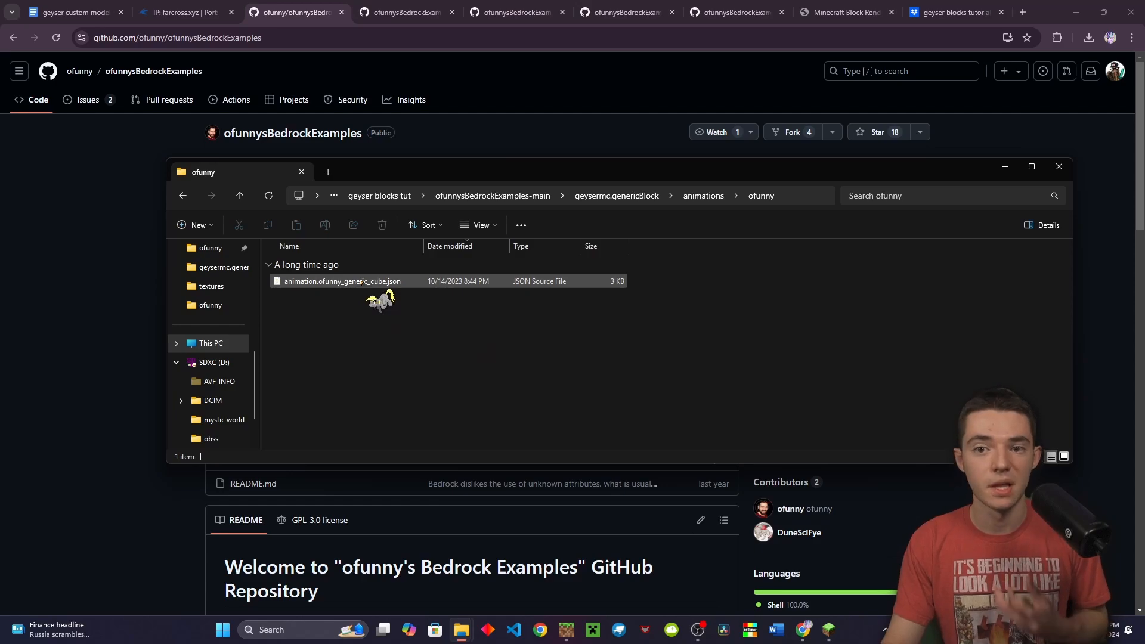
left_click(617, 195)
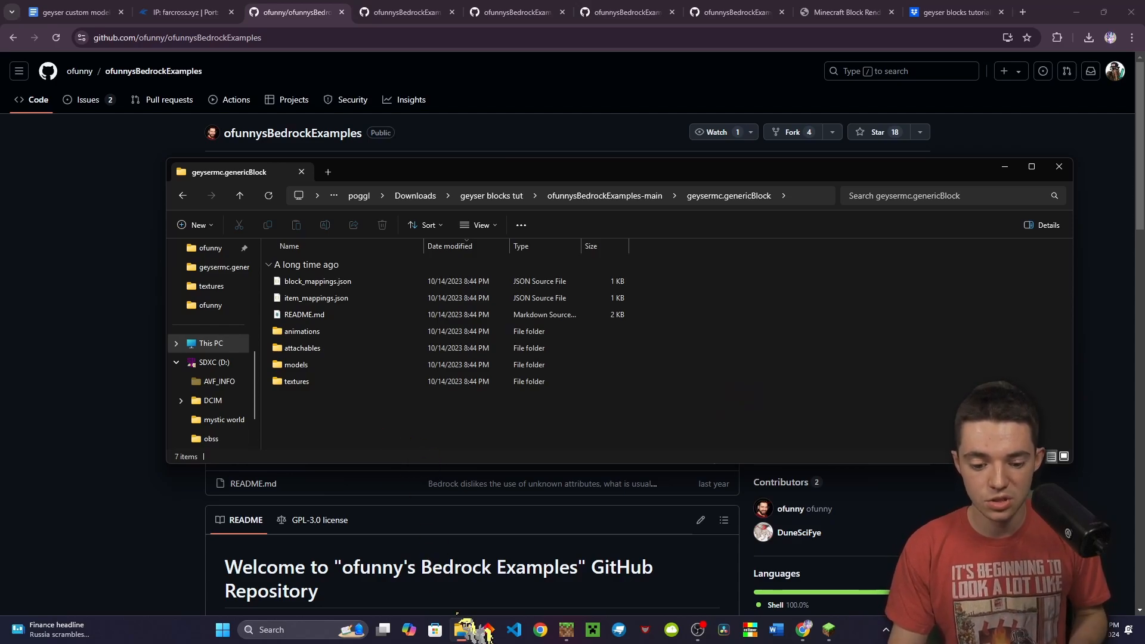
mouse_move(463, 627)
left_click(424, 595)
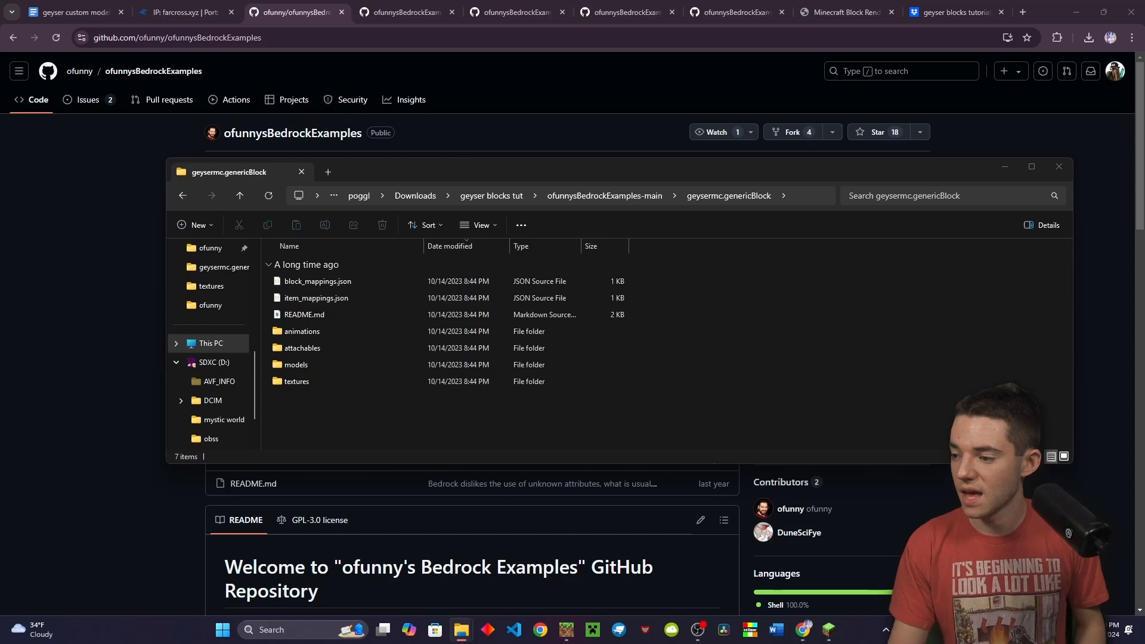
Copy manifest.json from the tutorial files into the geysermc.genericBlock folder
left_click_drag(1144, 376, 733, 278)
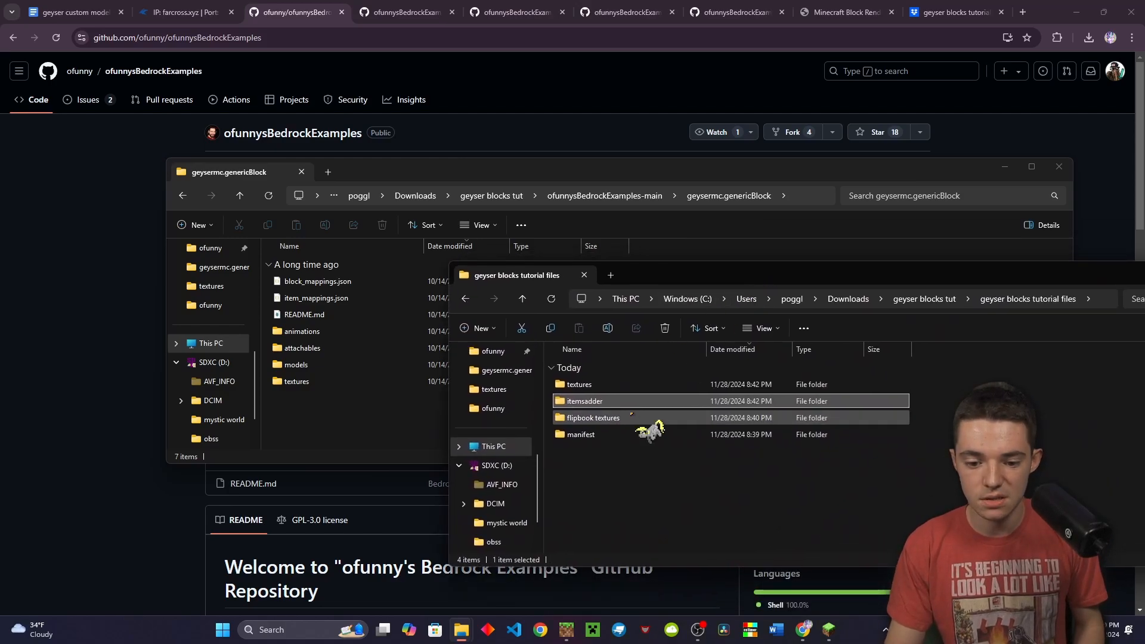
double_click(624, 434)
left_click(627, 385)
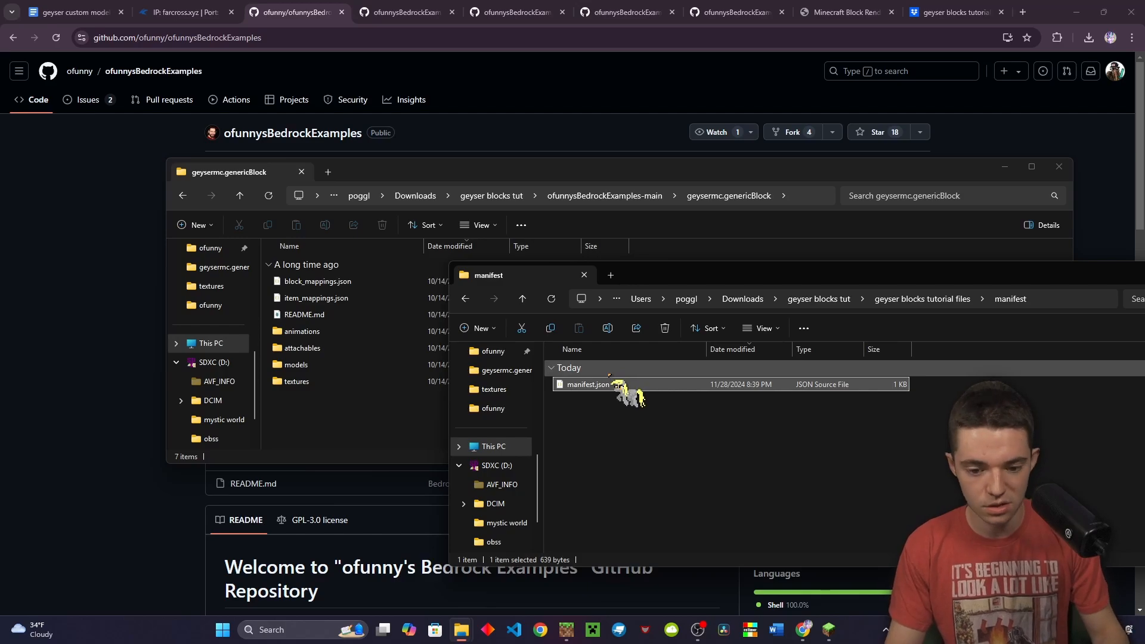
left_click_drag(610, 382, 328, 428)
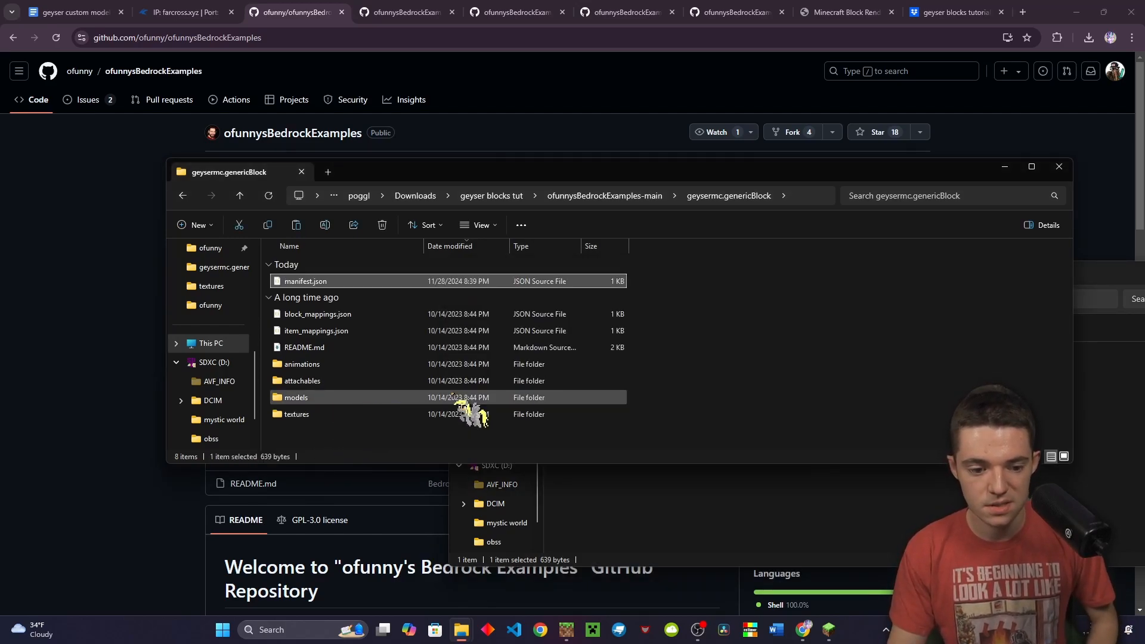
left_click(728, 357)
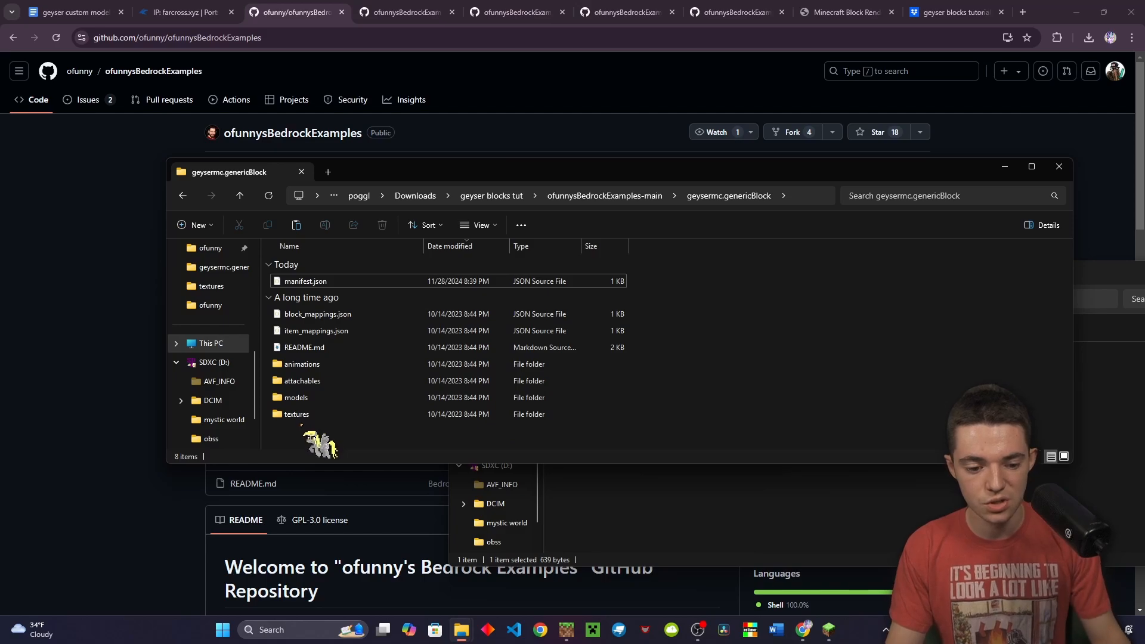
Zip manifest.json with the animations, attachables and models folders into manifest.zip
left_click(308, 400)
left_click(312, 382, "ctrl")
left_click(308, 365, "ctrl")
left_click(307, 281, "ctrl")
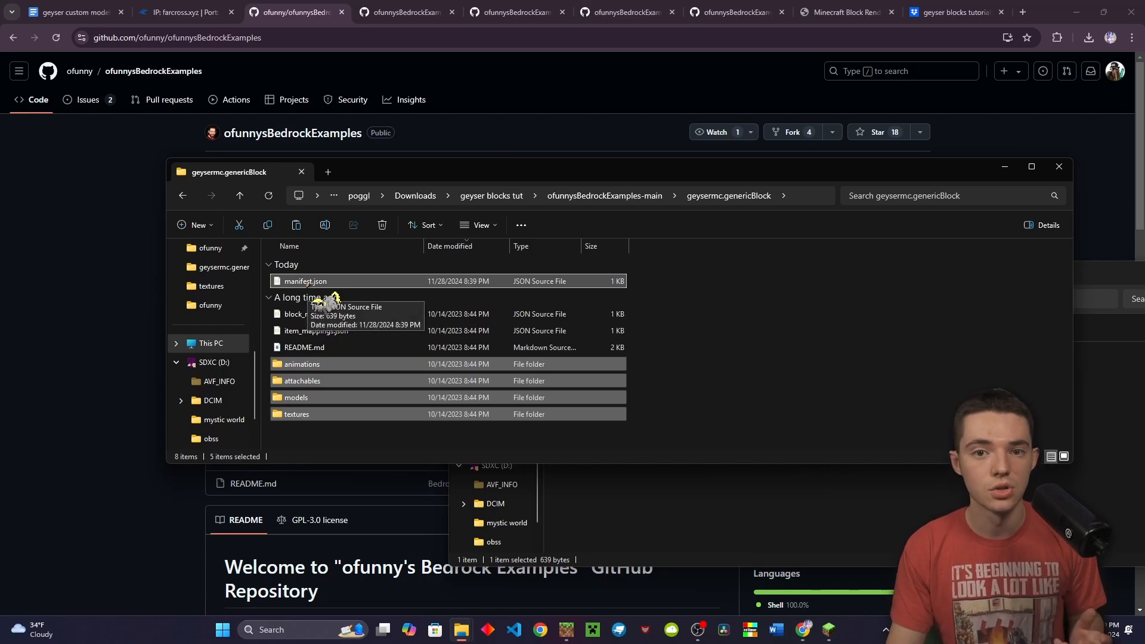
right_click(310, 280)
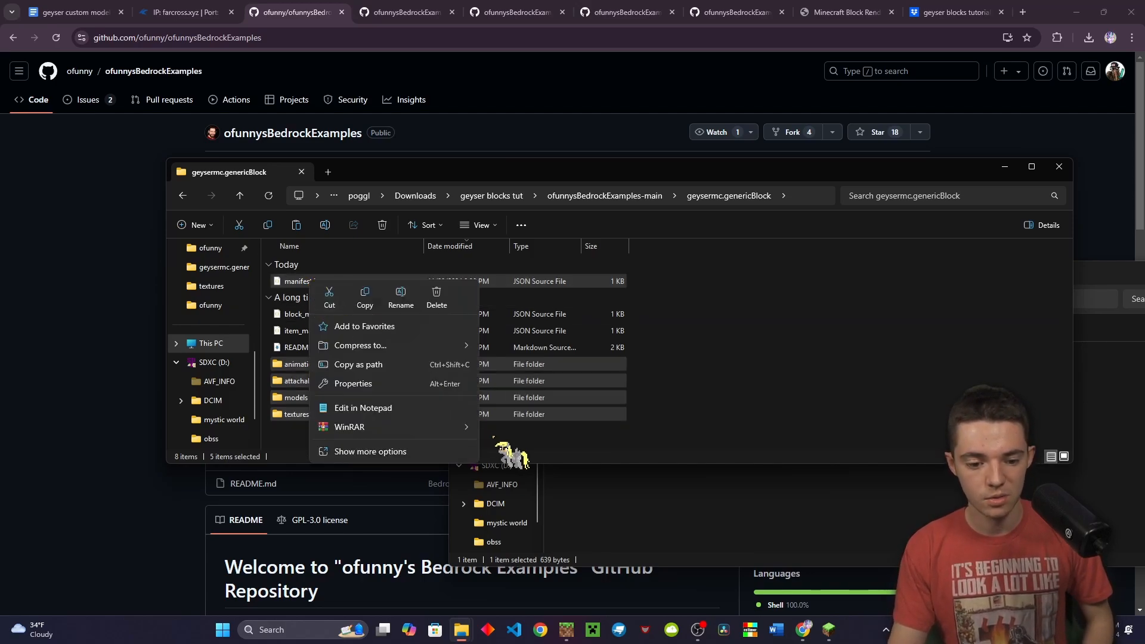
mouse_move(416, 349)
left_click(507, 348)
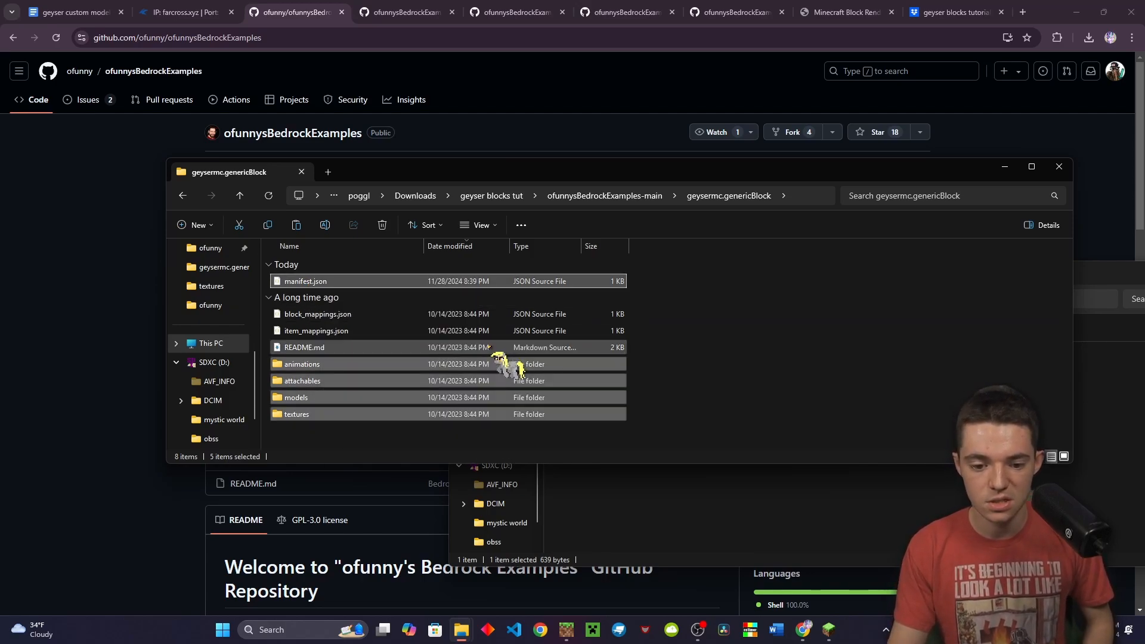
key("Return")
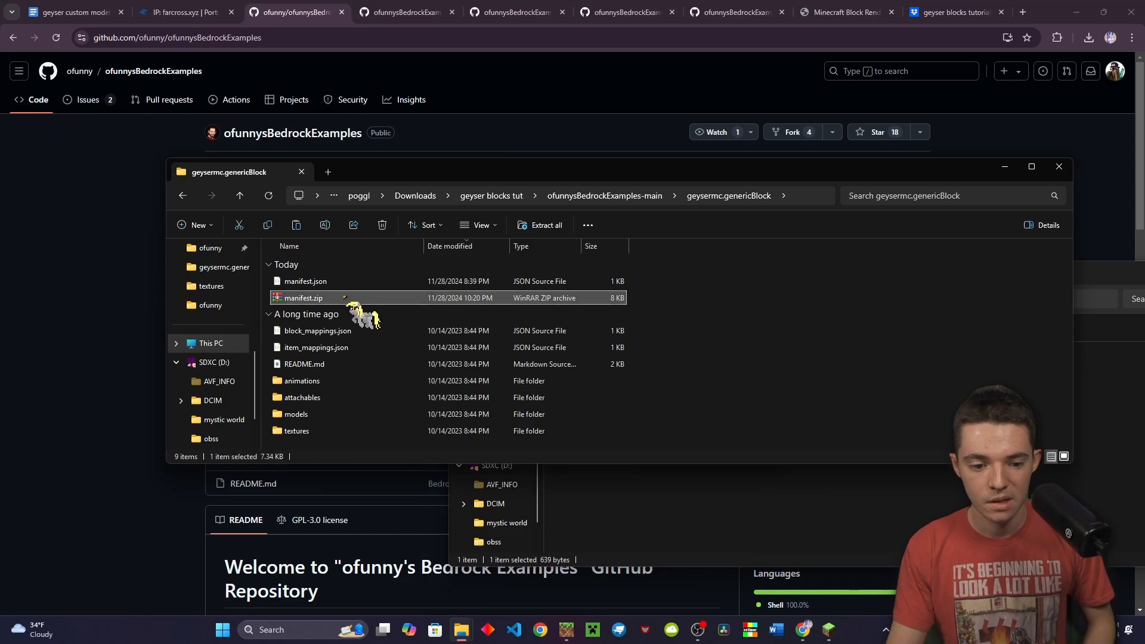
Rename manifest.zip to geyser_resources.mcpack
key("F2")
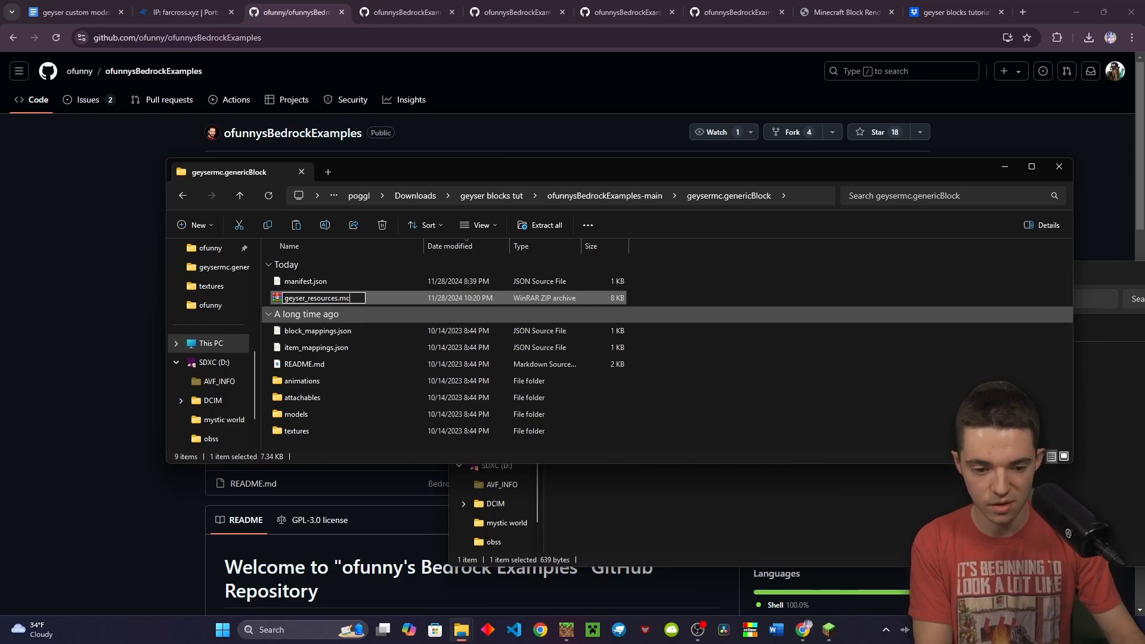
key("Return")
key("Return")
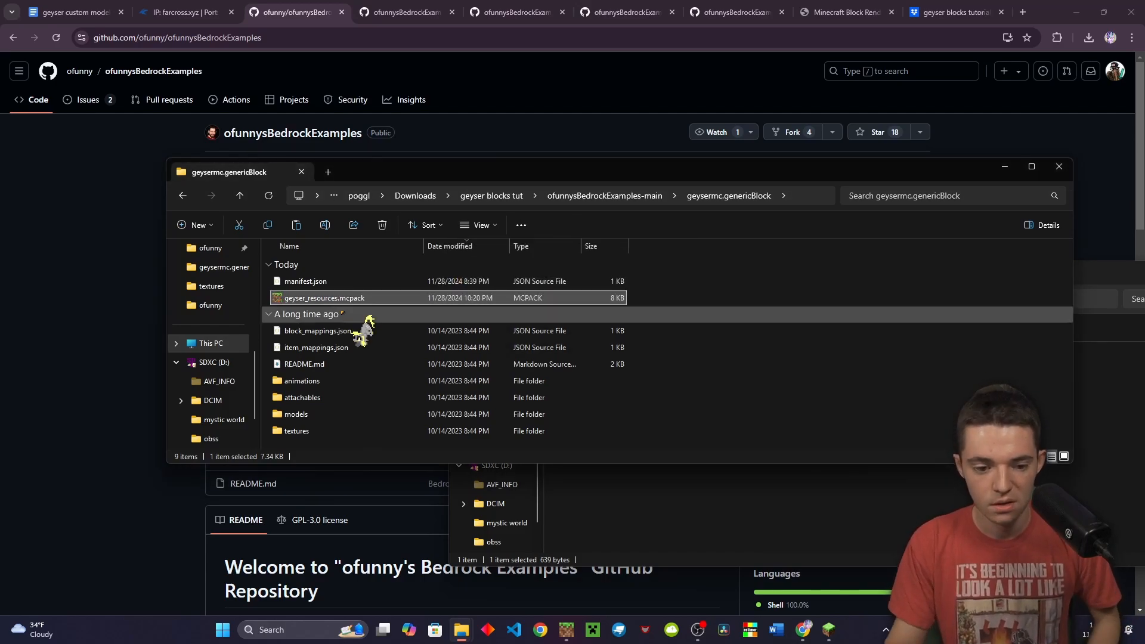
left_click_drag(383, 174, 1142, 226)
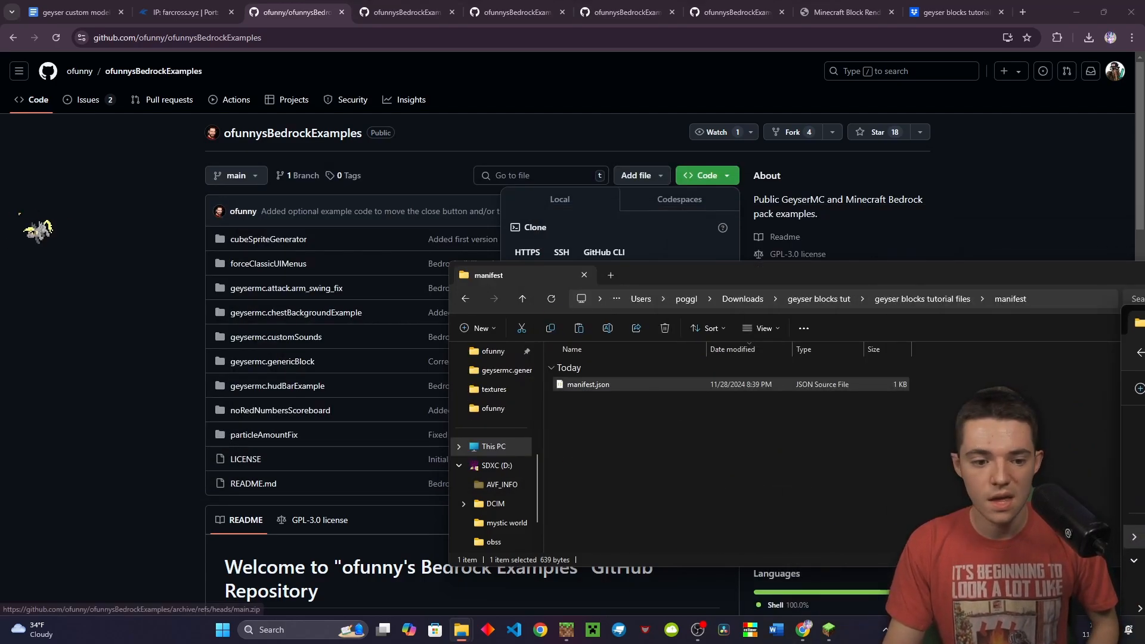
Go to plugins > Geyser-Spigot > packs in RUXOR and drop geyser_resources.mcpack in to upload it
left_click(27, 286)
left_click(191, 12)
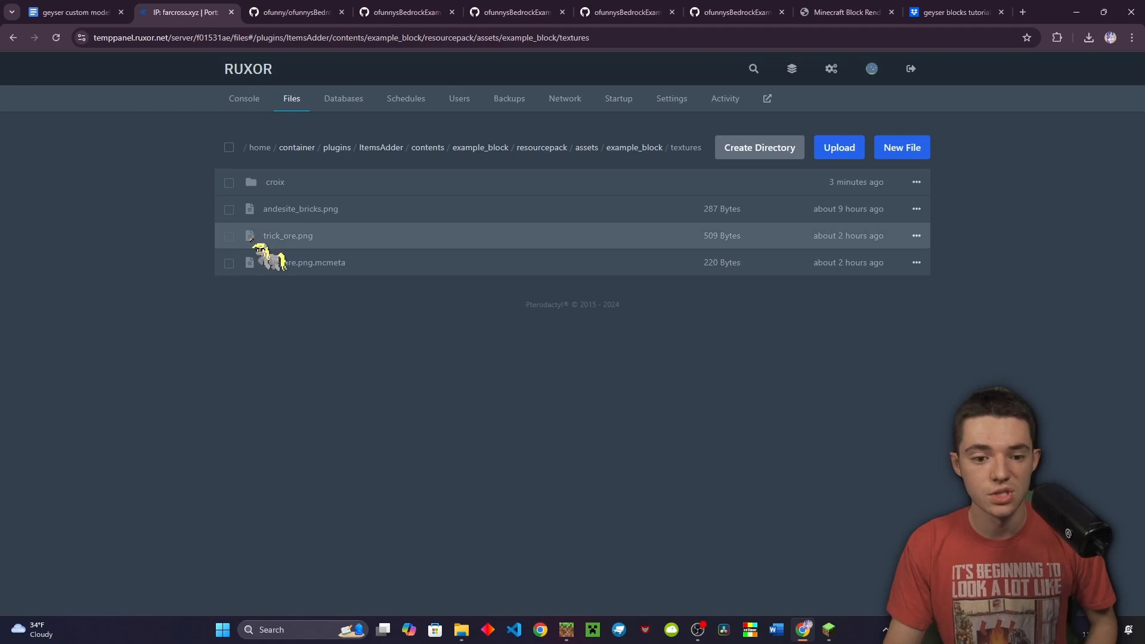
left_click(337, 148)
left_click(371, 263)
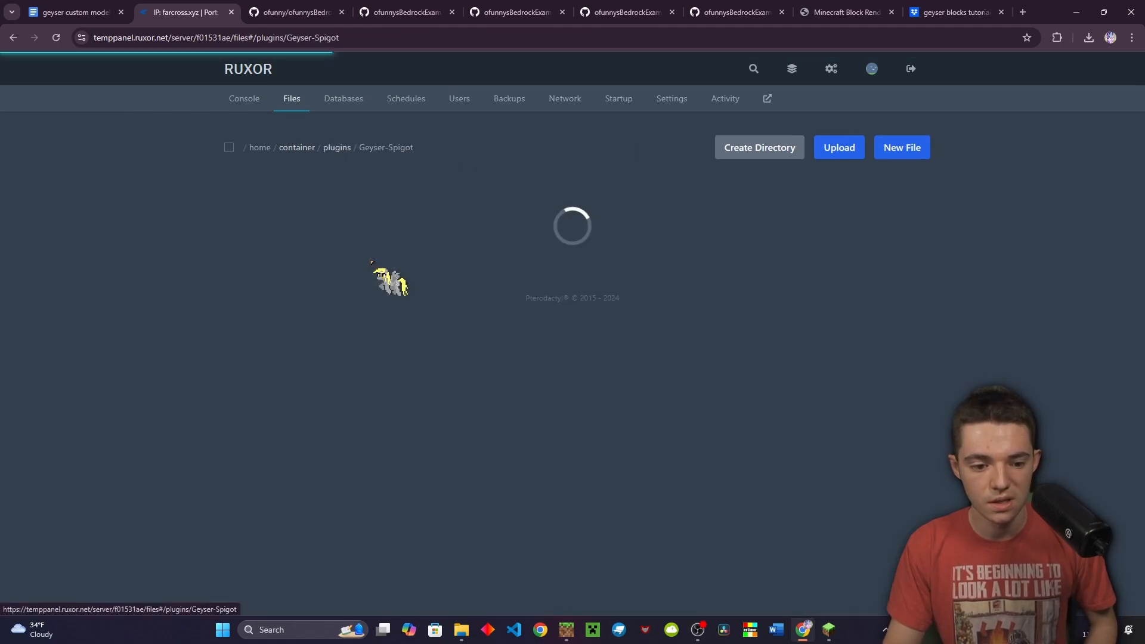
left_click(346, 288)
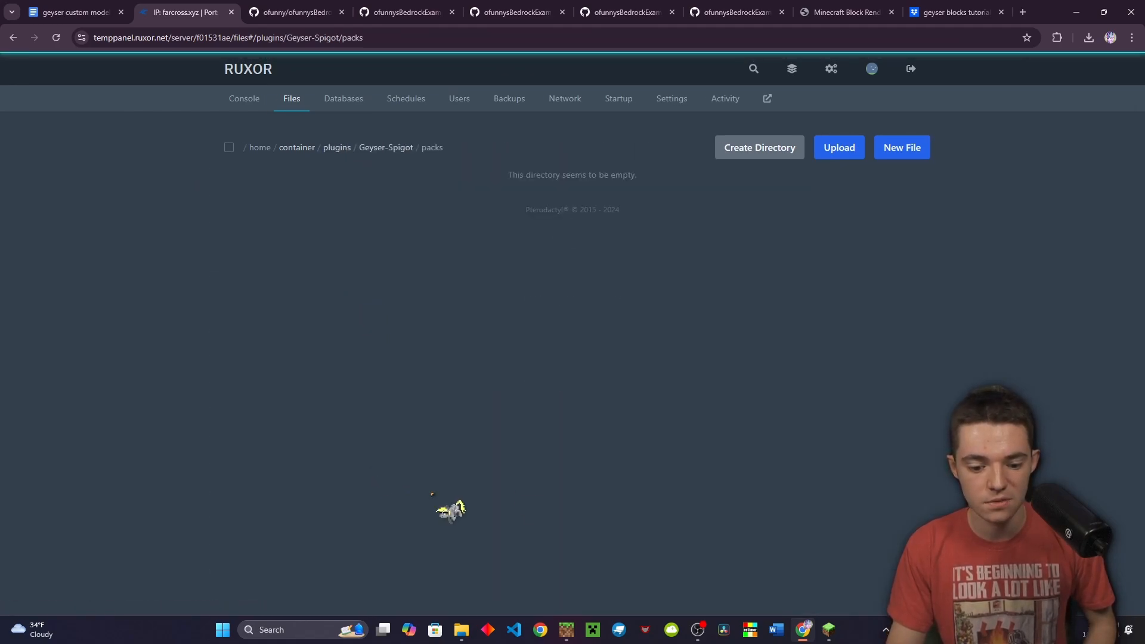
left_click_drag(1144, 537, 692, 500)
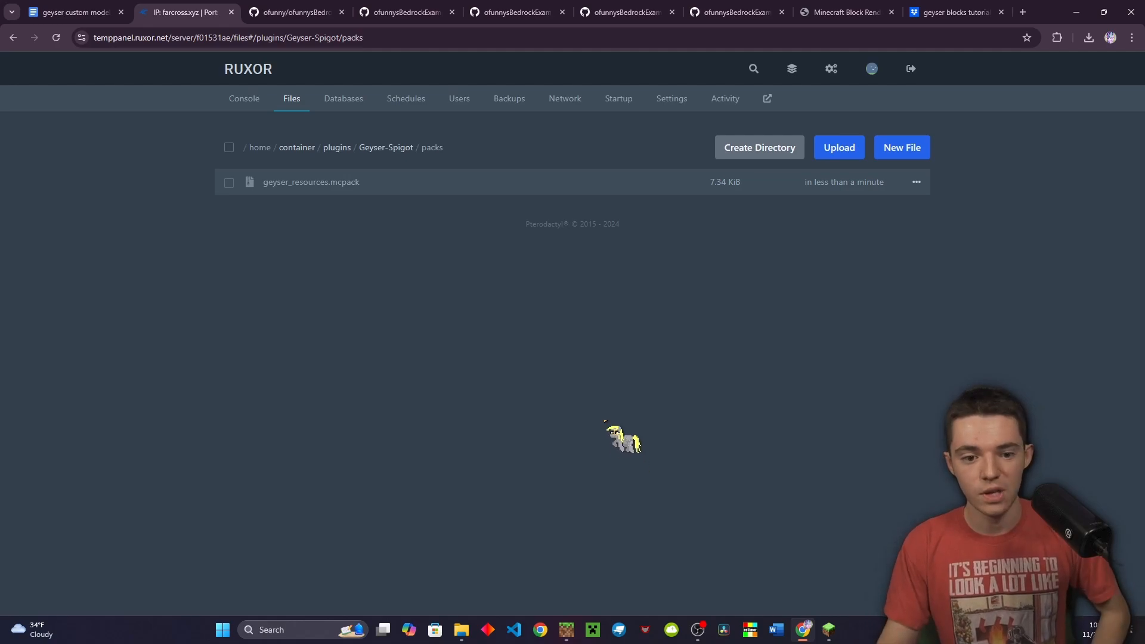
left_click(386, 149)
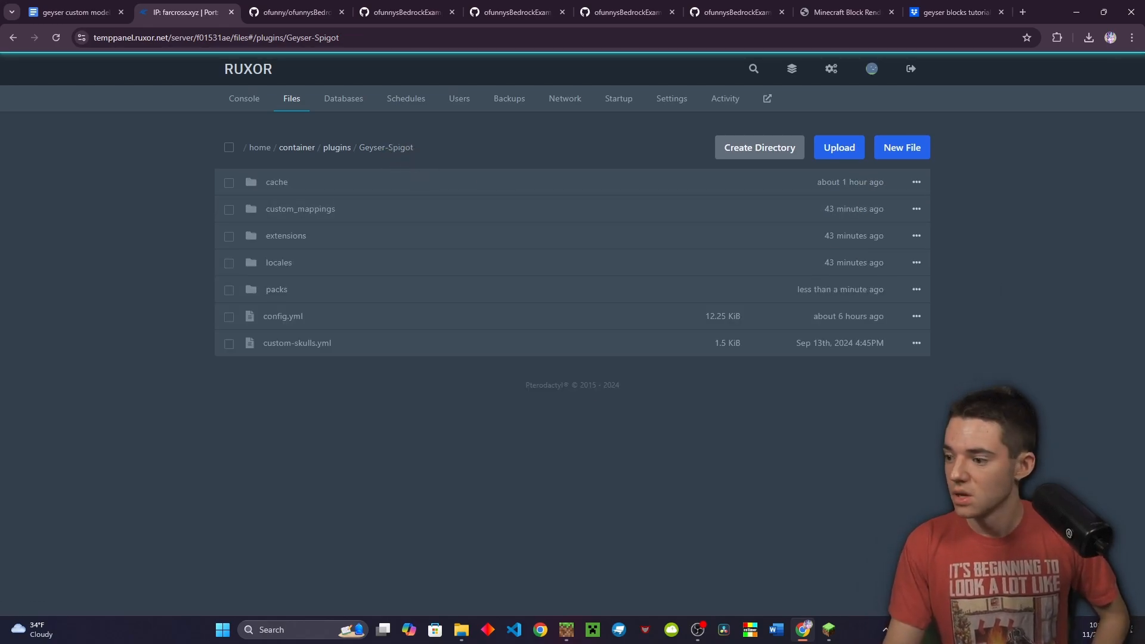
Select block_mappings.json and item_mappings.json and drop both into the custom_mappings folder
left_click_drag(1144, 330, 510, 245)
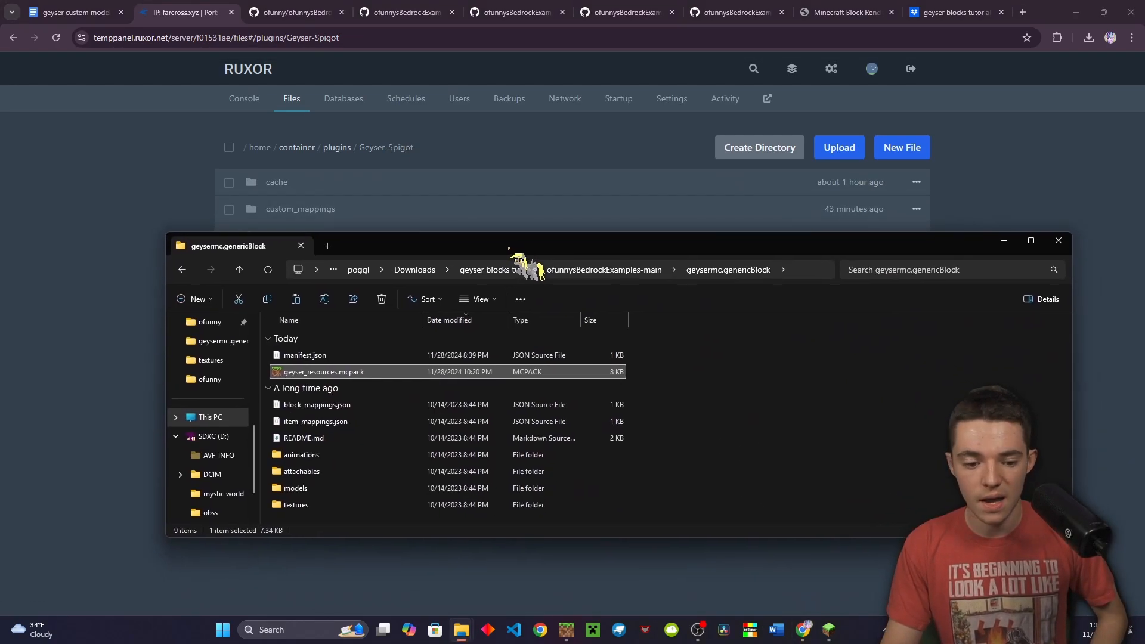
left_click(358, 405)
left_click(347, 422)
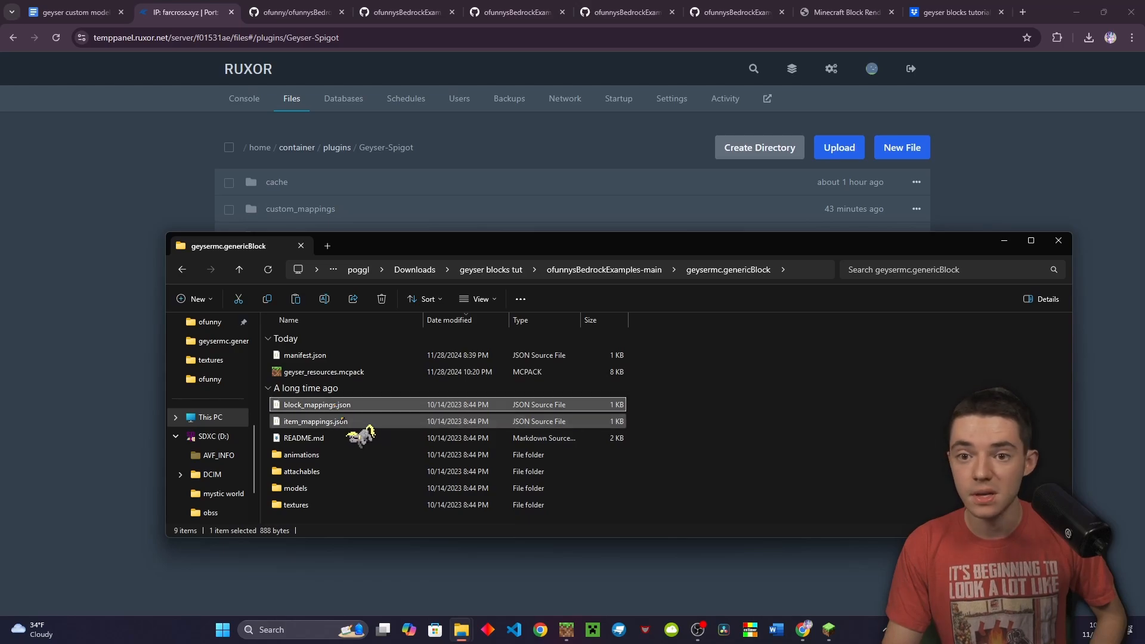
left_click(348, 405)
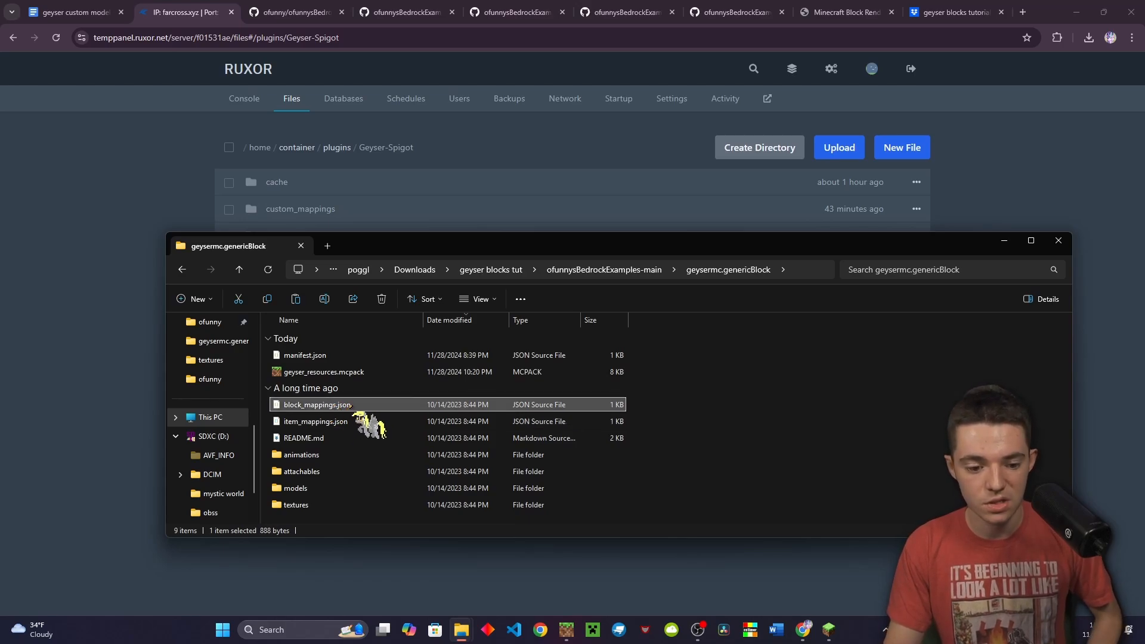
left_click(334, 421)
left_click(334, 406)
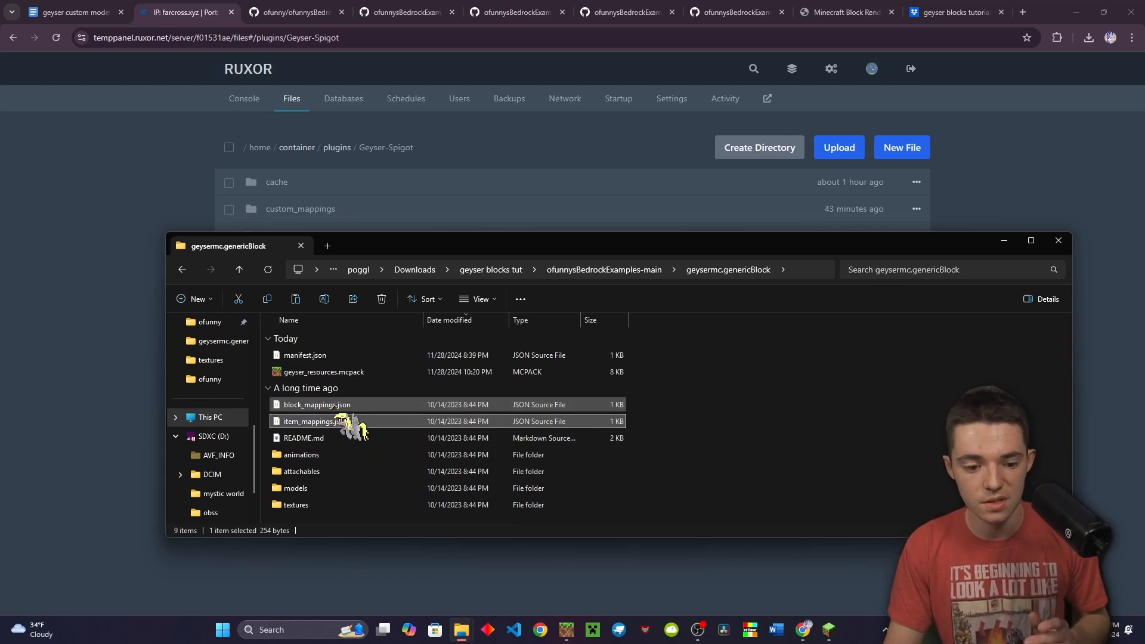
left_click(344, 423, "ctrl")
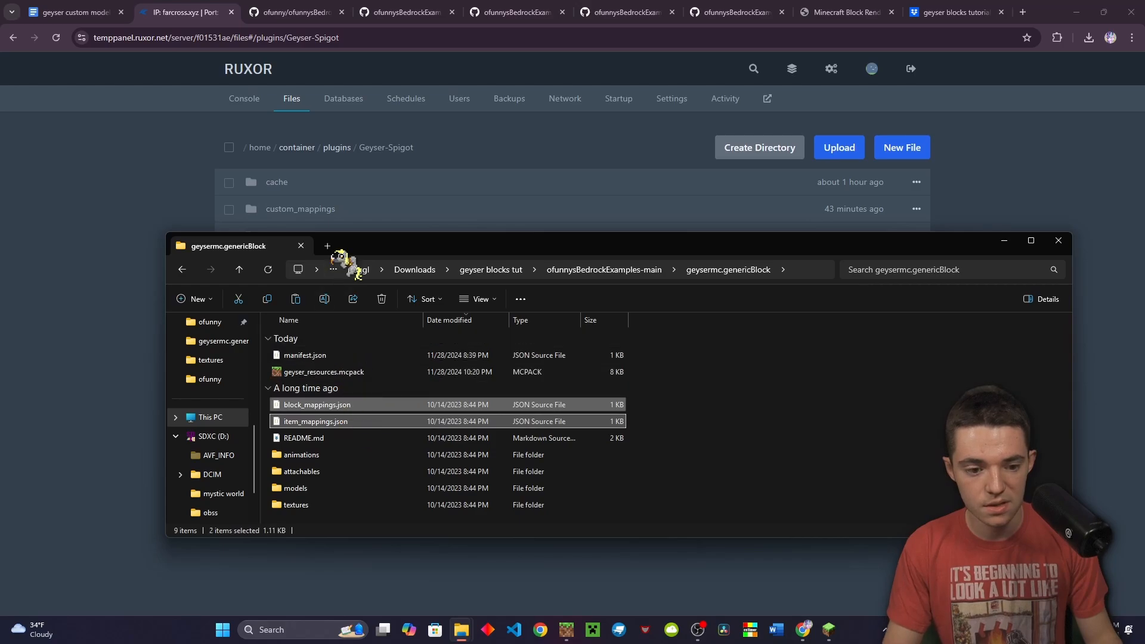
left_click_drag(352, 247, 1144, 340)
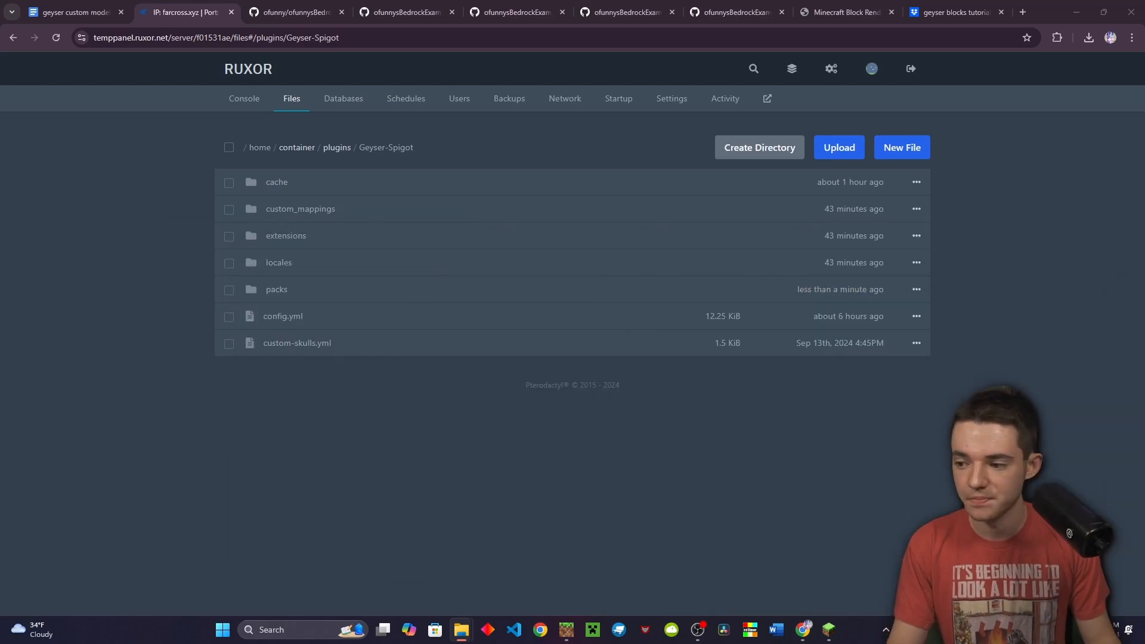
left_click(320, 217)
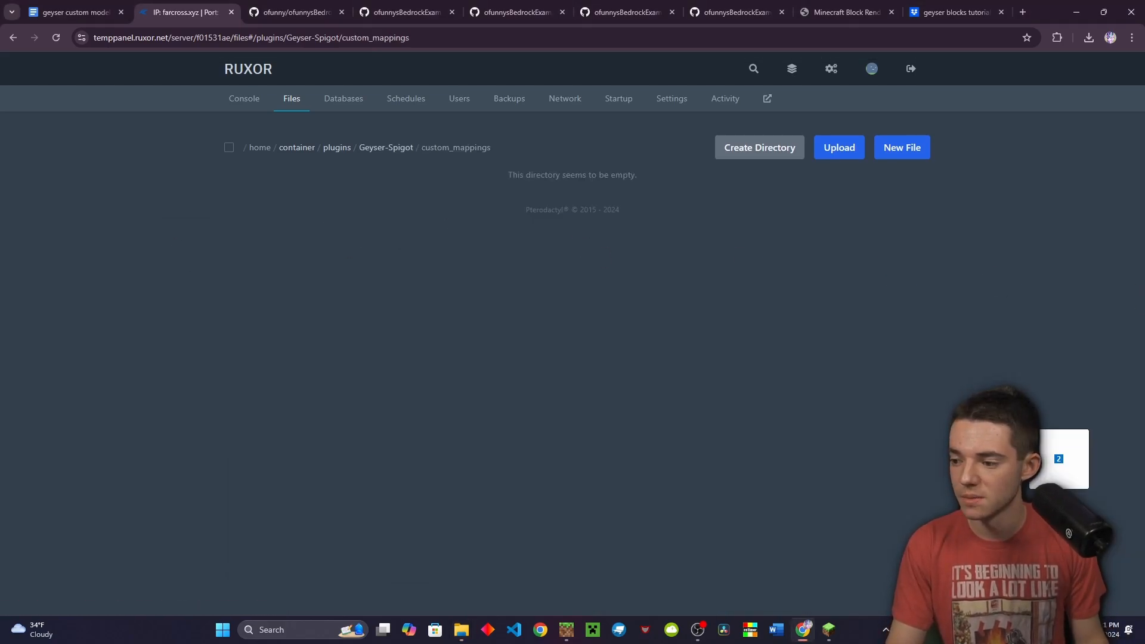
left_click_drag(1144, 340, 593, 430)
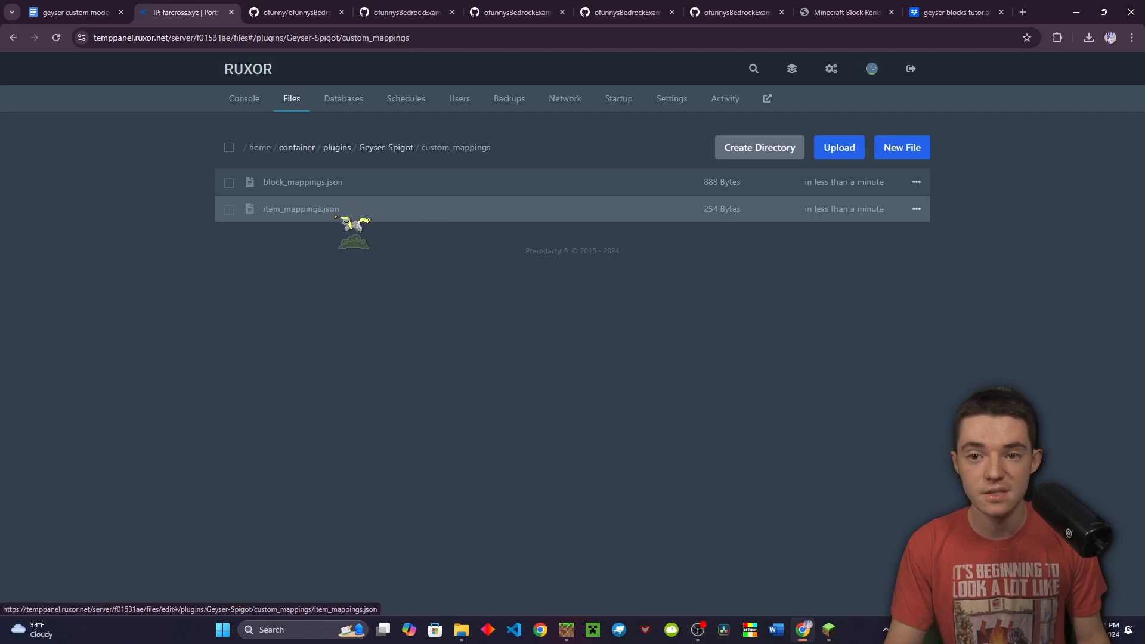
Walk around the note blocks and read one's F3 state: basedrum, note 0, unpowered
left_click(775, 536)
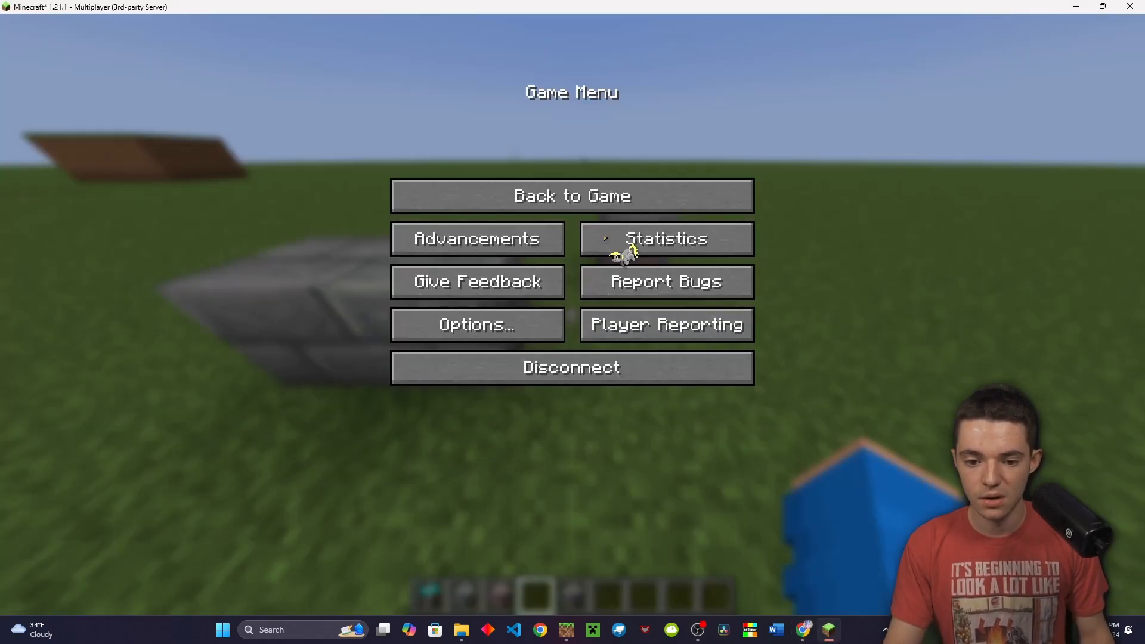
left_click(620, 203)
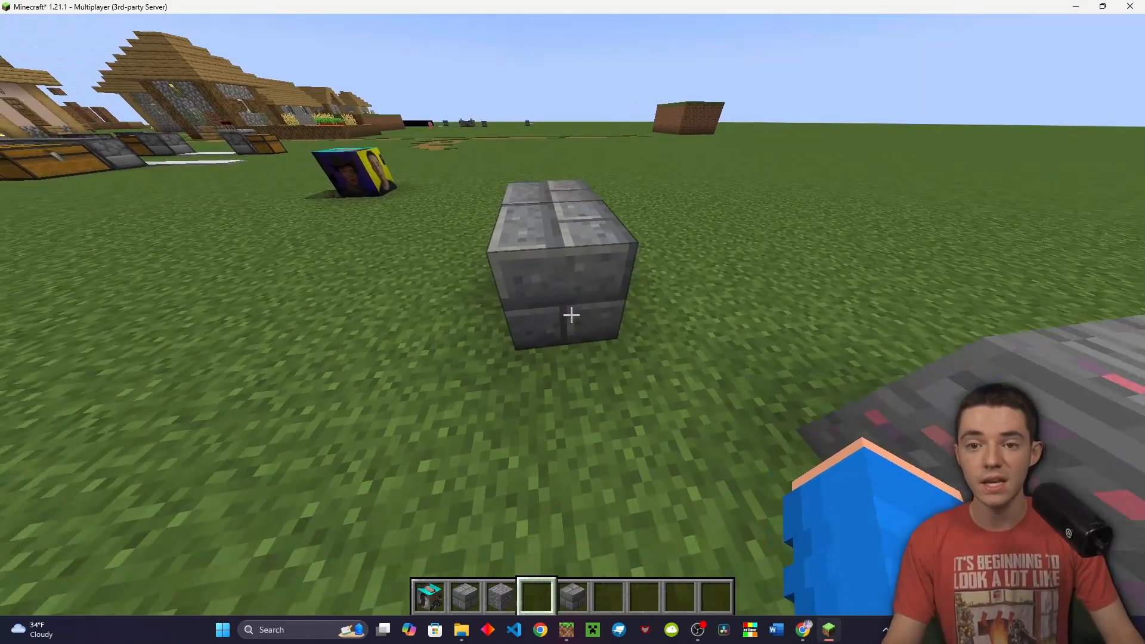
key("s")
key("a")
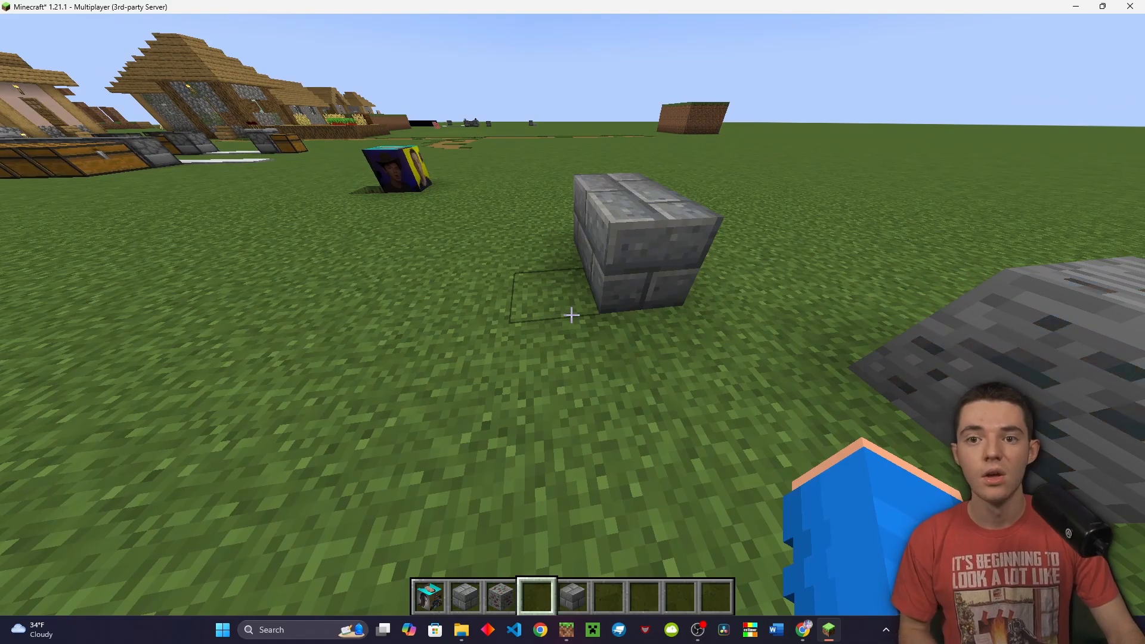
key("d")
key("d")
key("a")
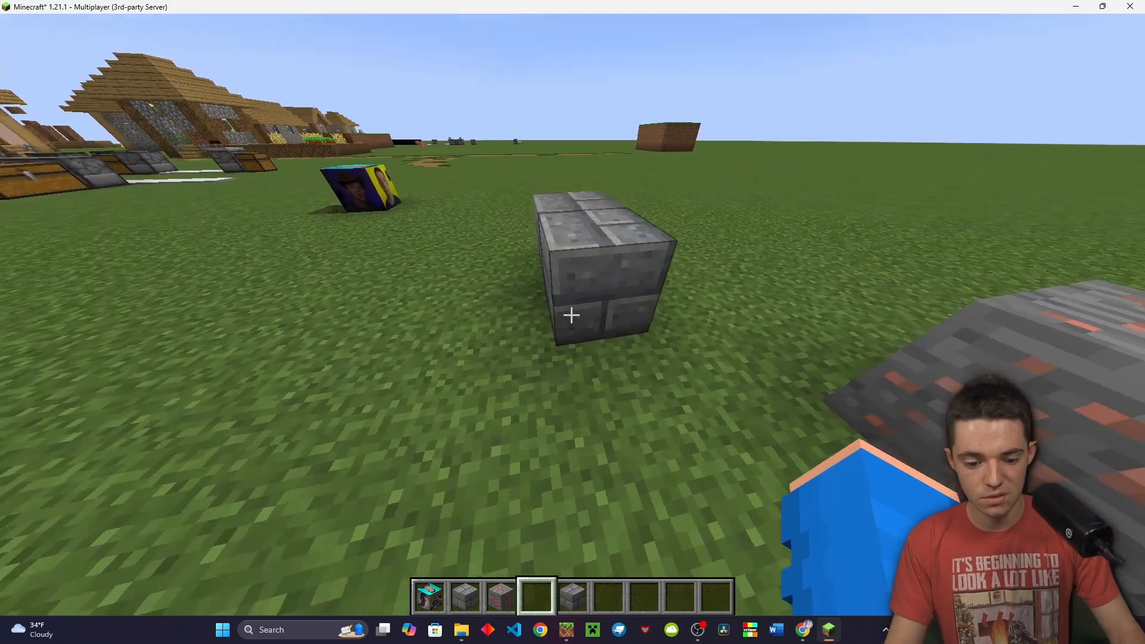
key("a")
key("s")
scroll(572, 315, "down", 1)
scroll(572, 315, "up", 1)
key("w")
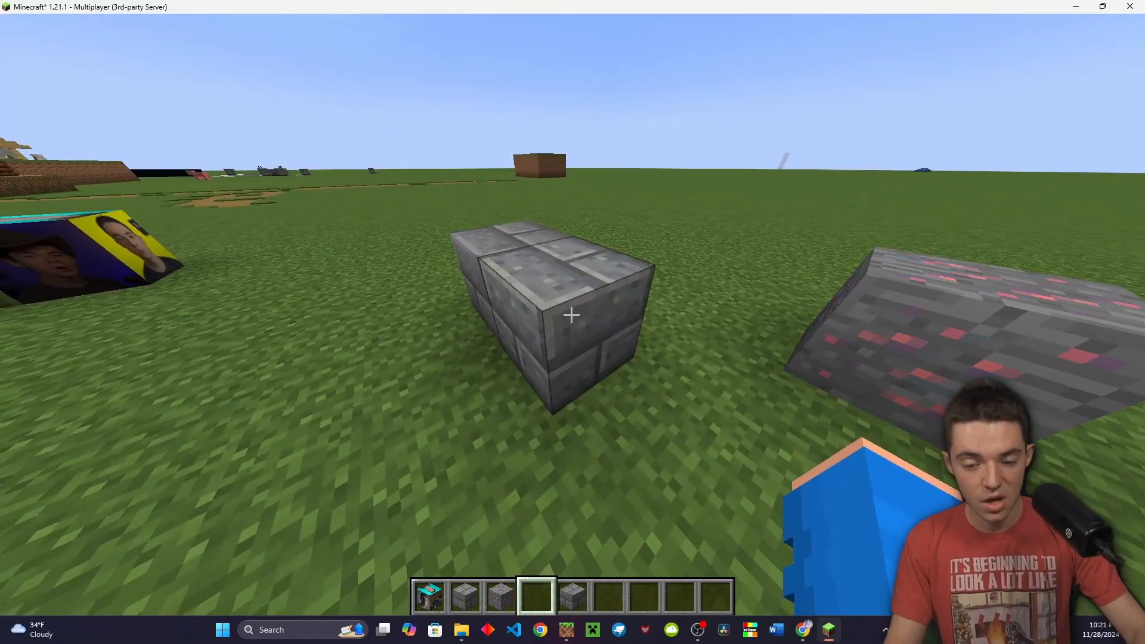
key("F3")
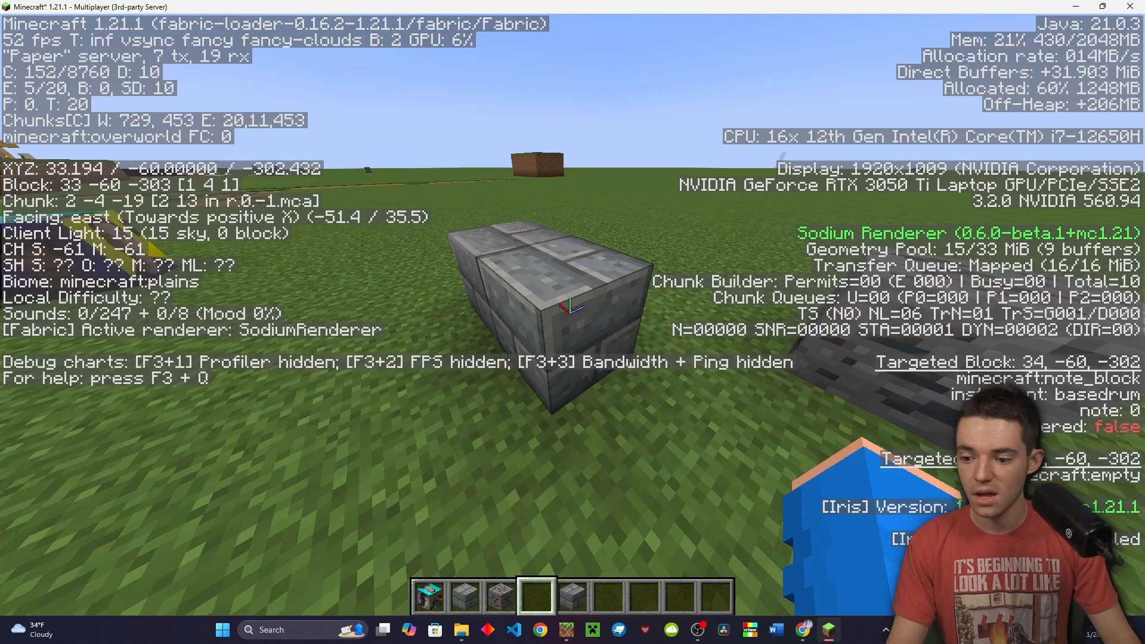
Leave the game and return to the server panel
key("Escape")
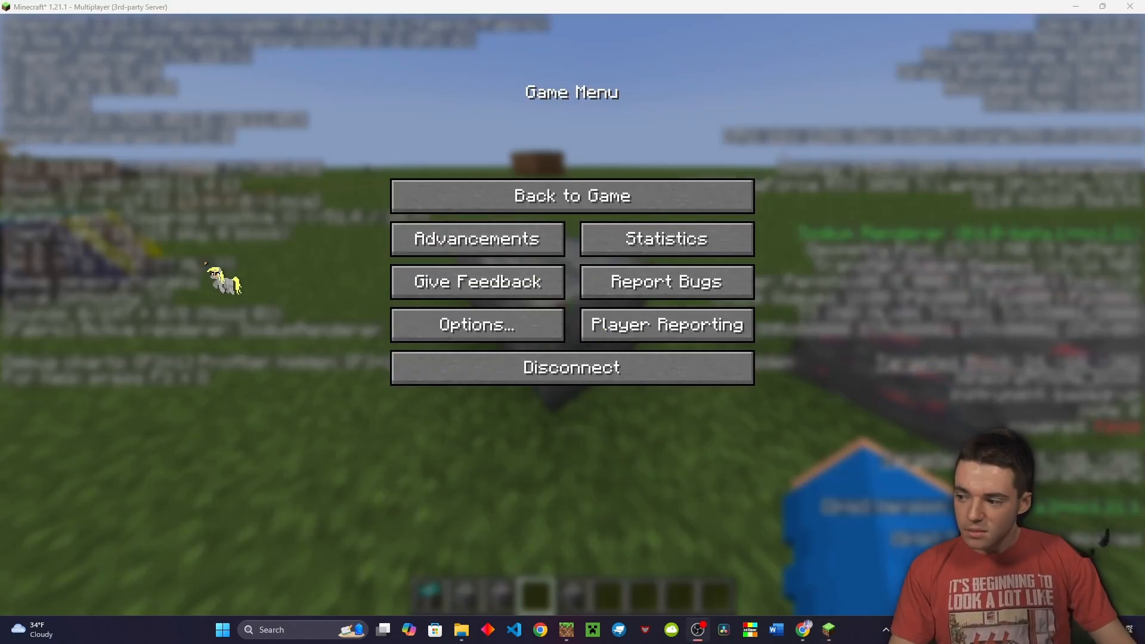
left_click(657, 198)
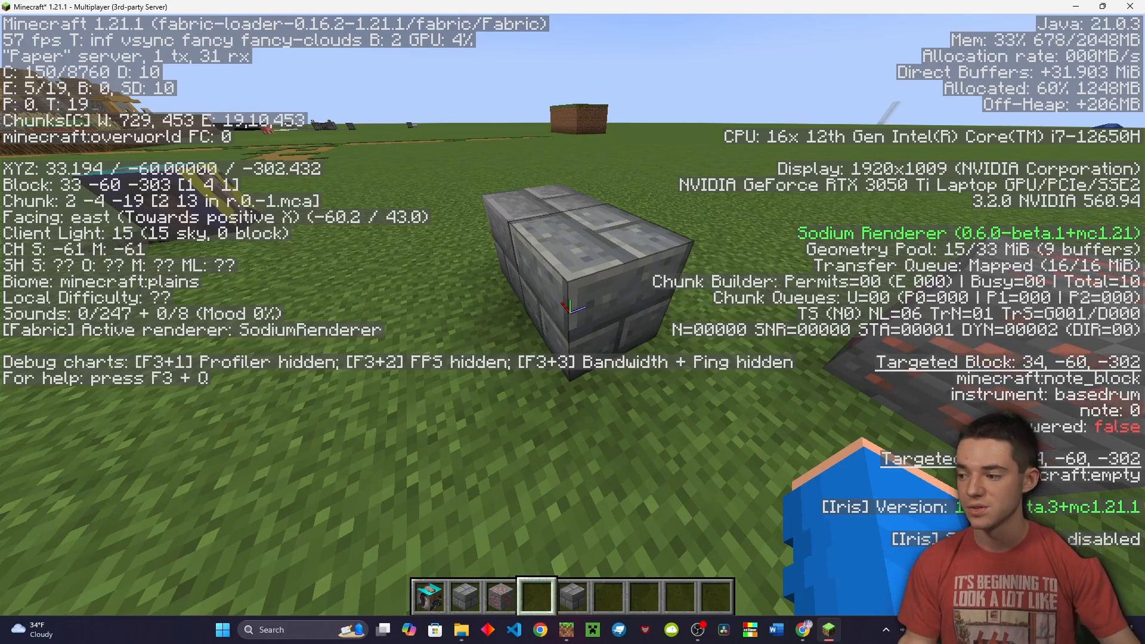
key("Escape")
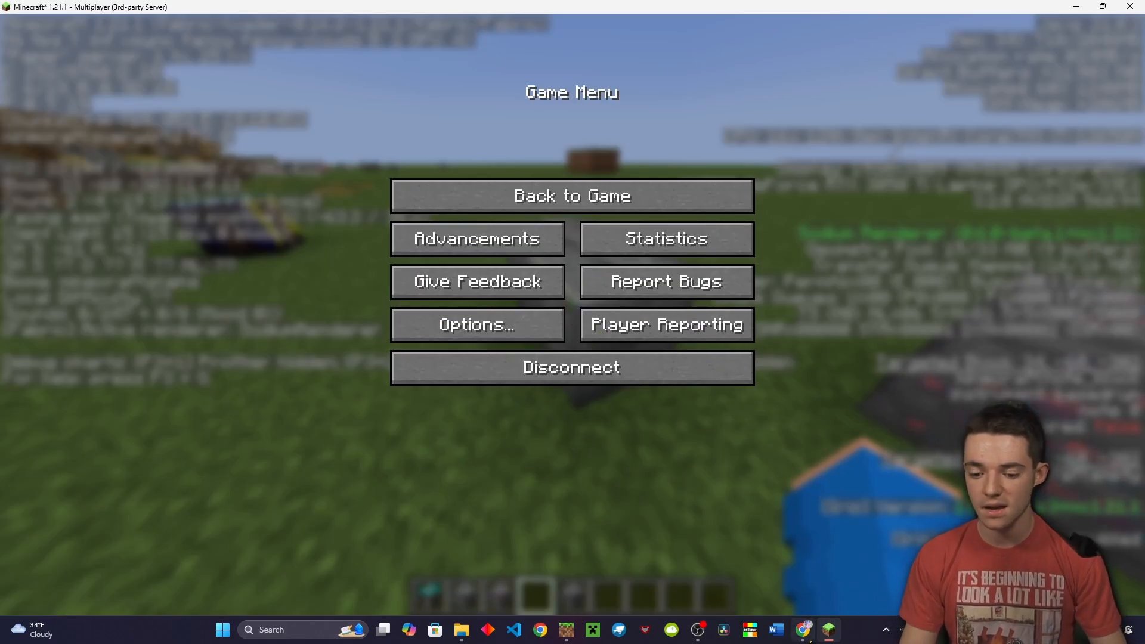
left_click(805, 631)
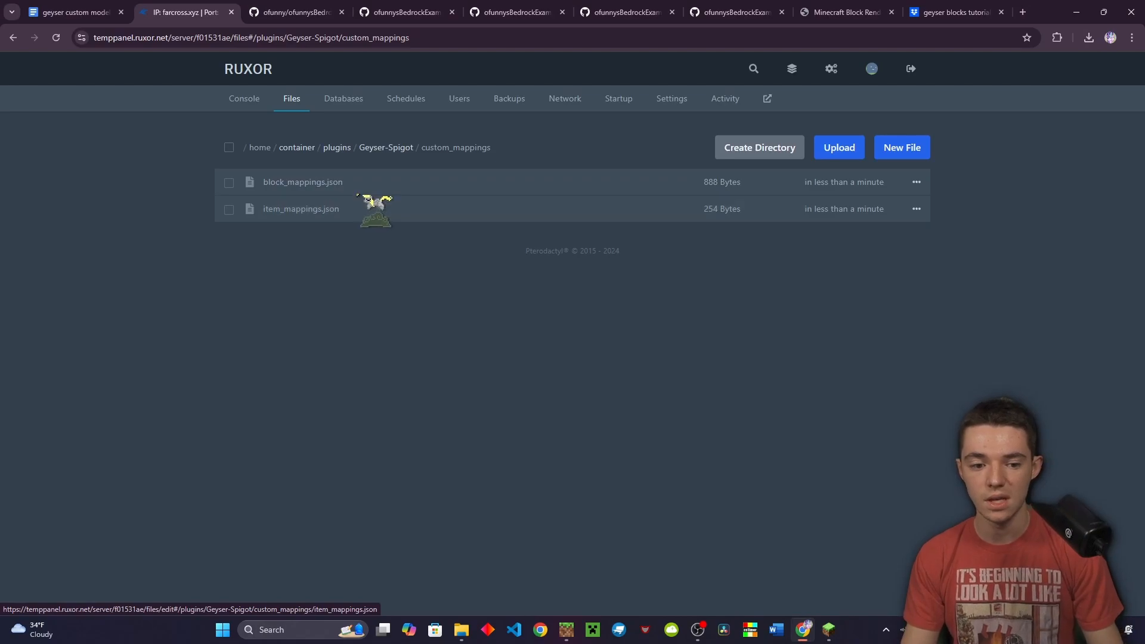
Enter basedrum,note=0 in block_mappings.json, then open item_mappings.json in the editor
left_click(359, 188)
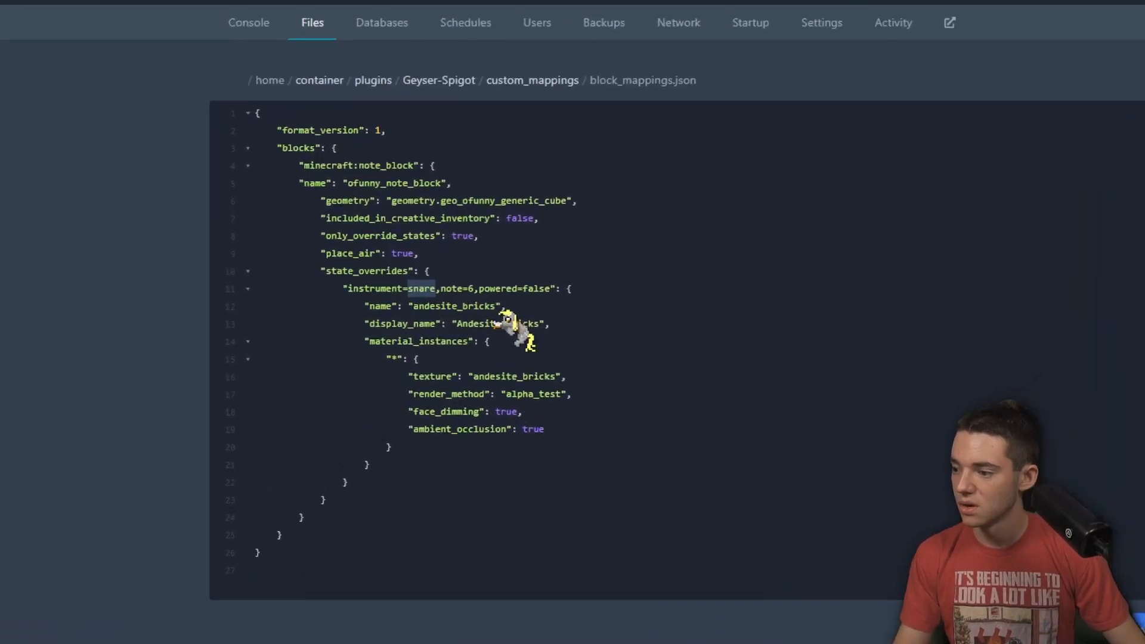
type("basedrum,note=")
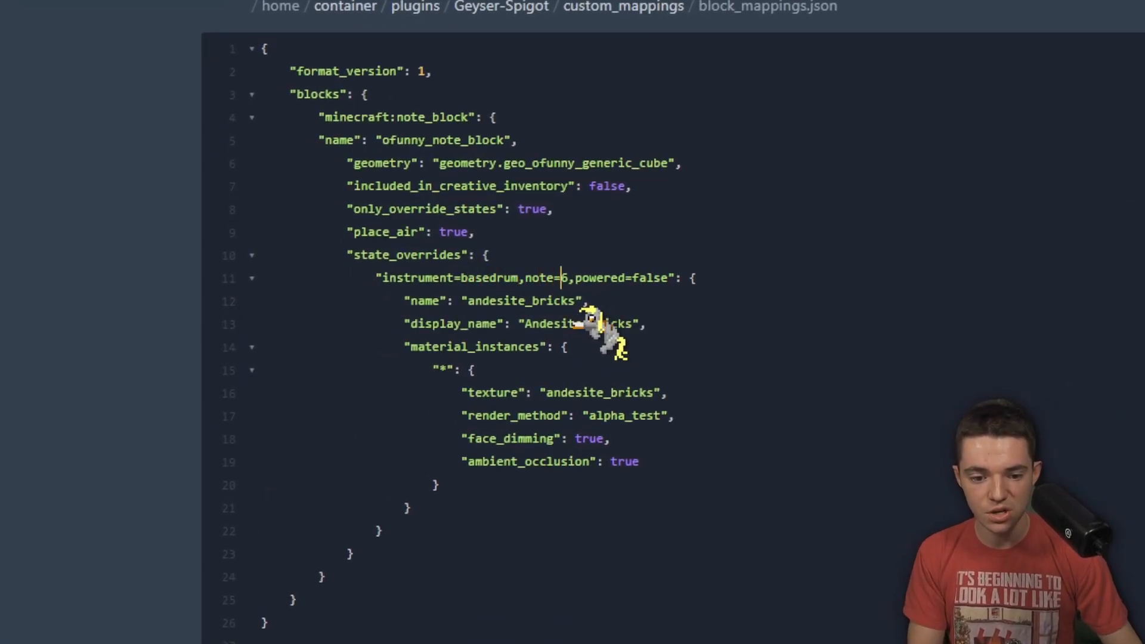
type("0")
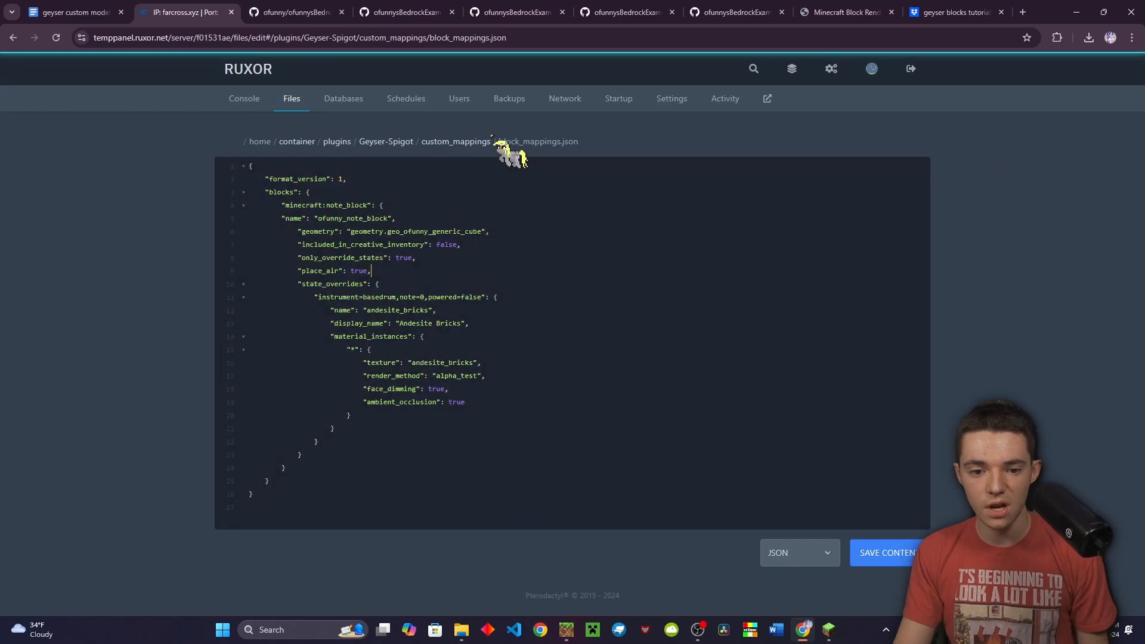
left_click(481, 142)
left_click(355, 208)
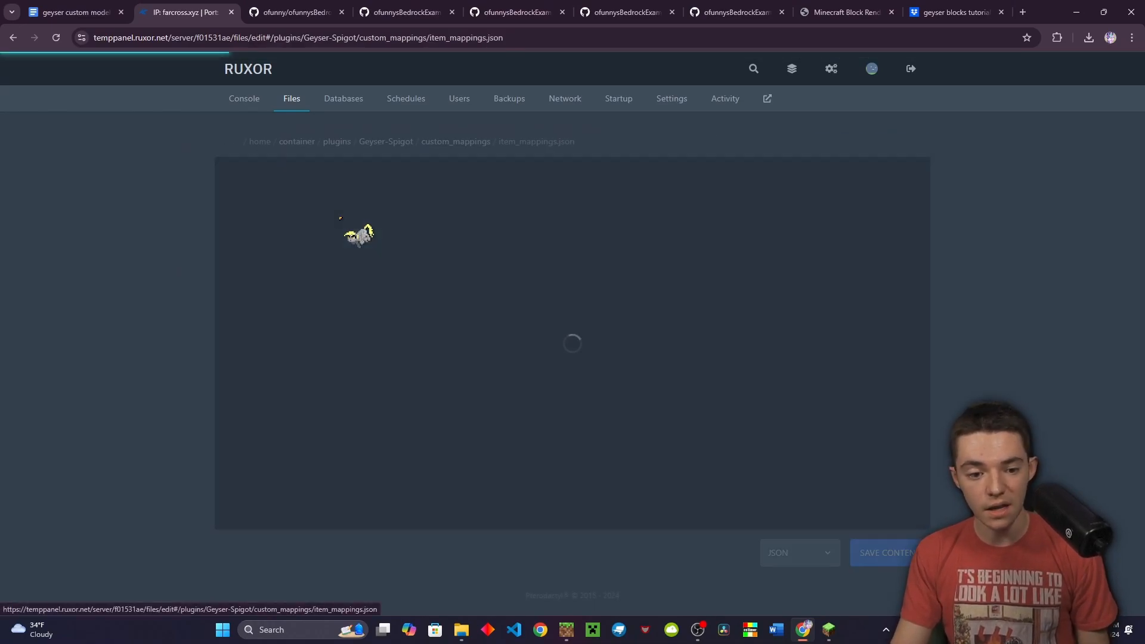
left_click(394, 268)
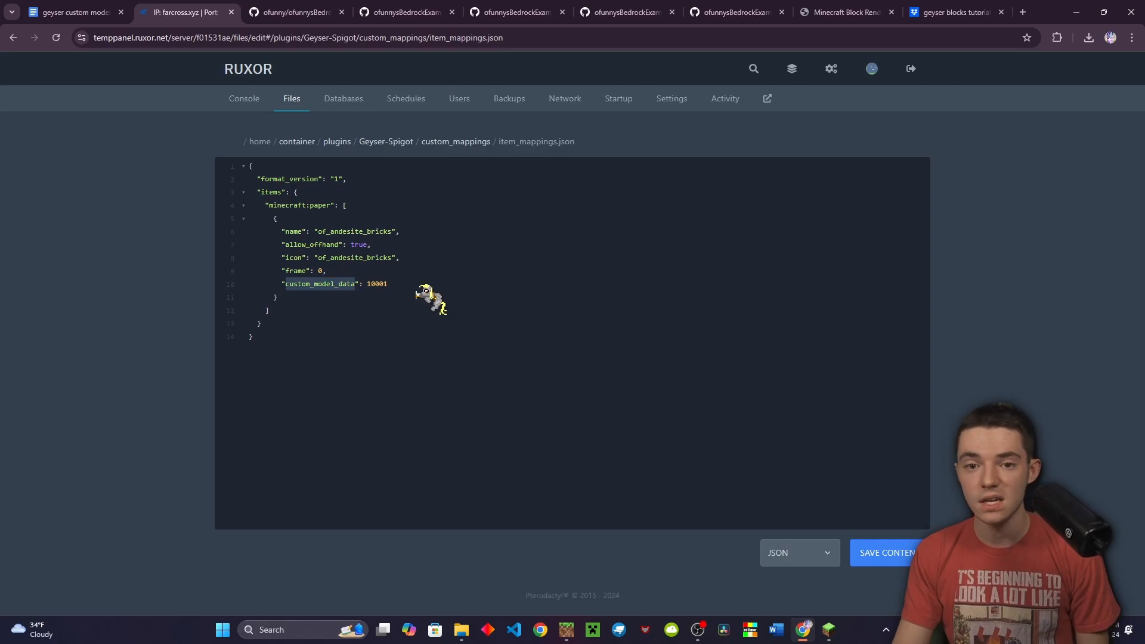
Back in the game, hold the Andesite Bricks block and approach the placed bricks
left_click(836, 628)
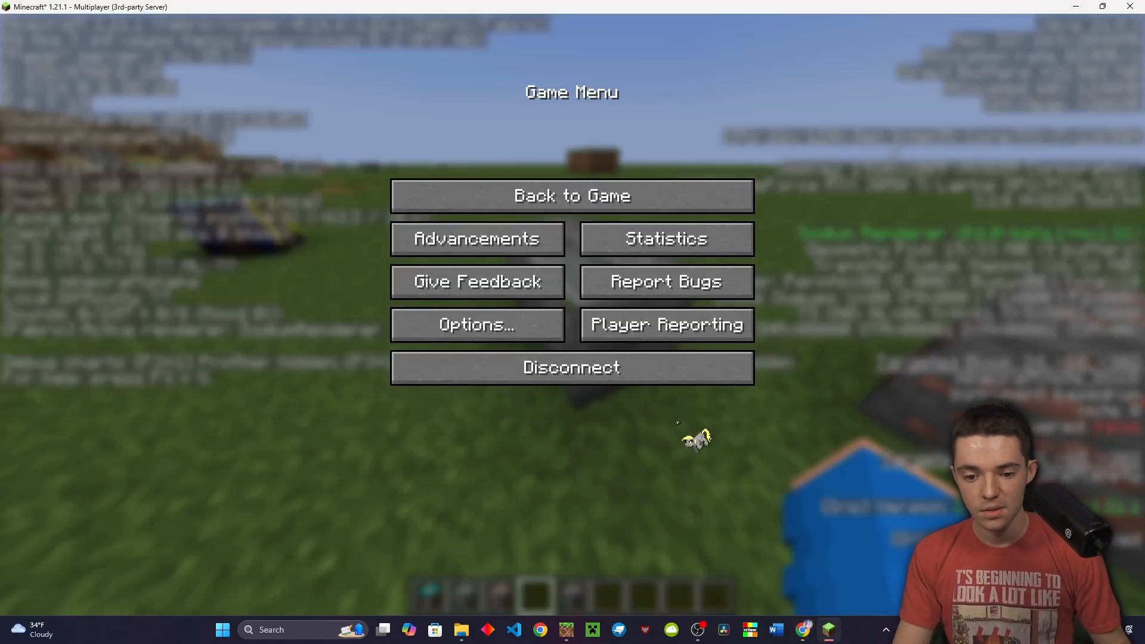
key("Escape")
key("w")
key("space")
scroll(570, 314, "down", 1)
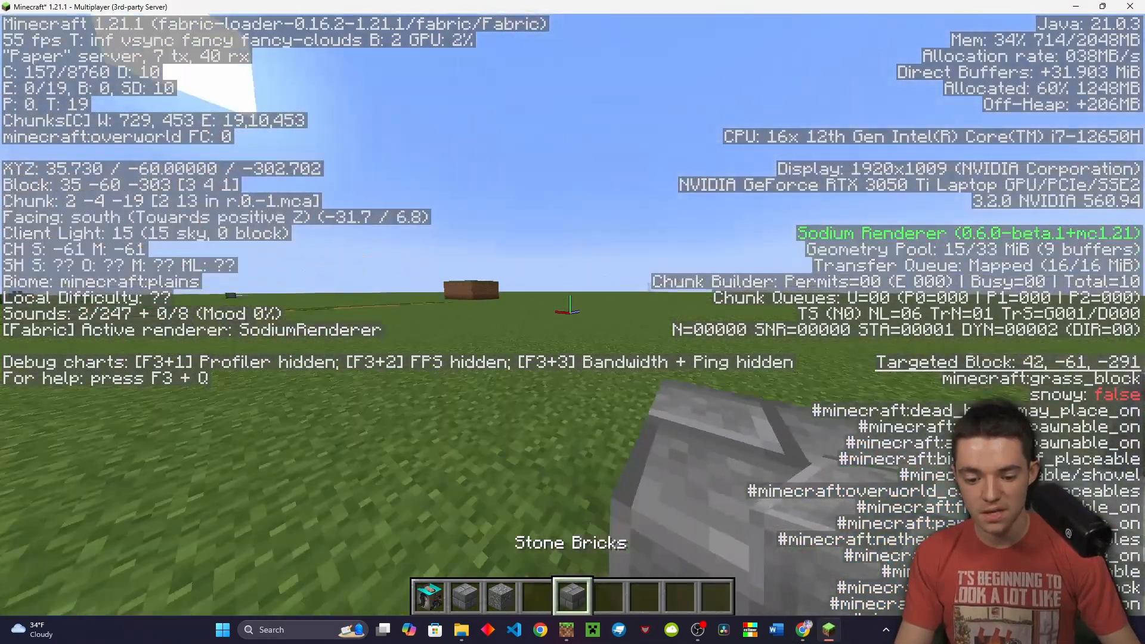
key("2")
key("s")
key("d")
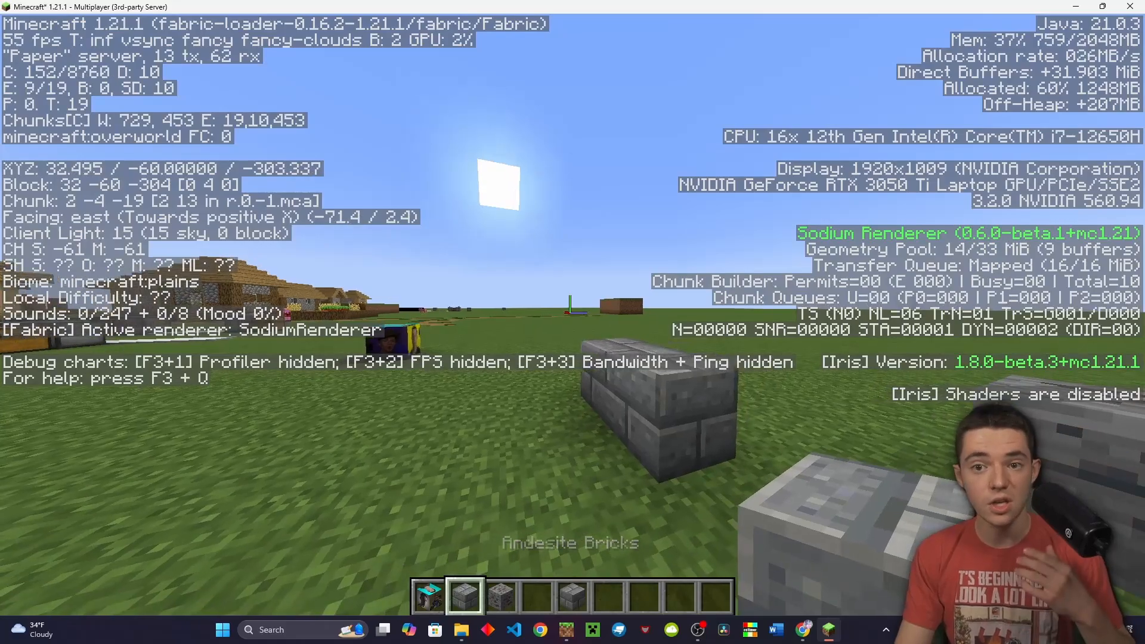
key("F3")
key("w")
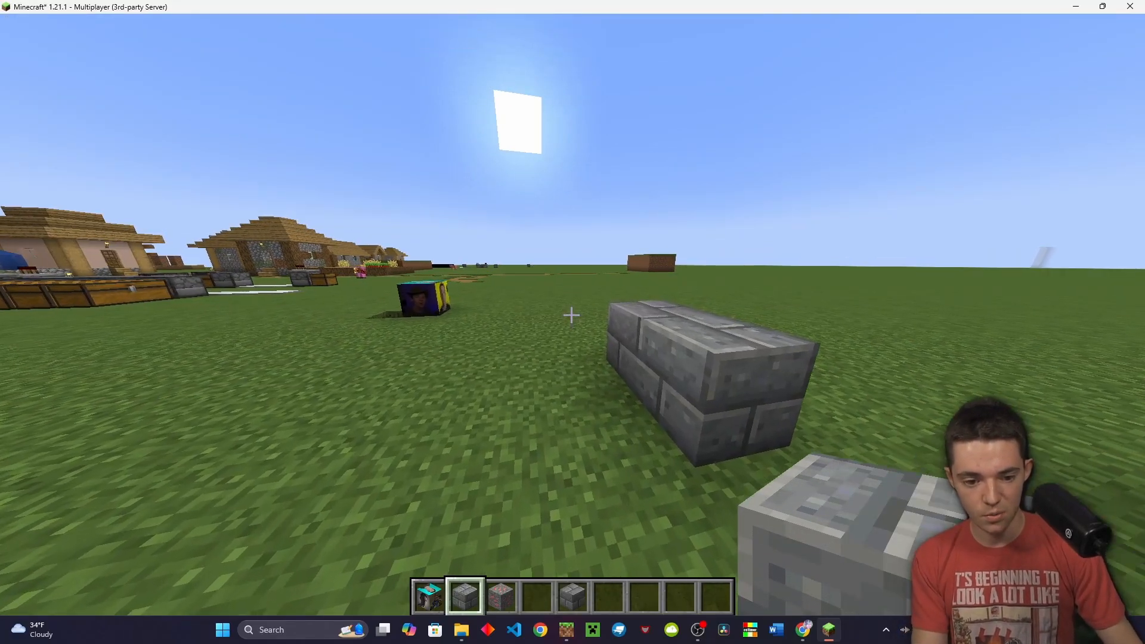
Look up andesite_bricks' CustomModelData (10007) with /iacustommodeldata, then edit item_mappings.json's custom_model_data
key("slash")
type("iacustommodeldata")
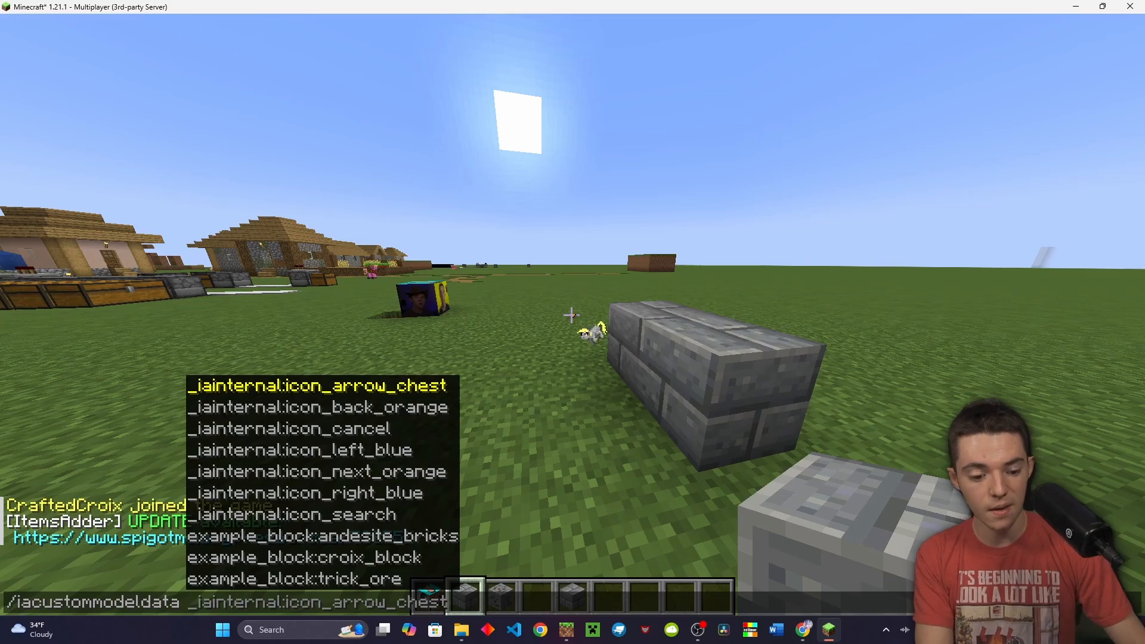
key("Tab")
key("Tab")
key("Tab")
key("Tab")
key("Tab")
key("Tab")
key("Tab")
key("Tab")
key("Return")
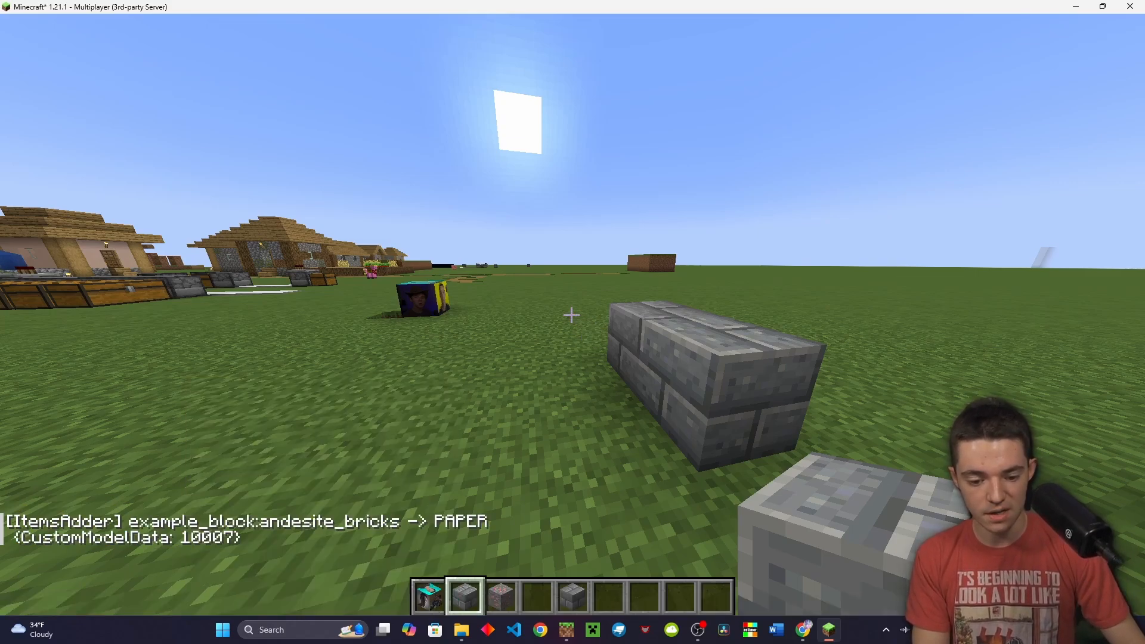
key("w")
key("t")
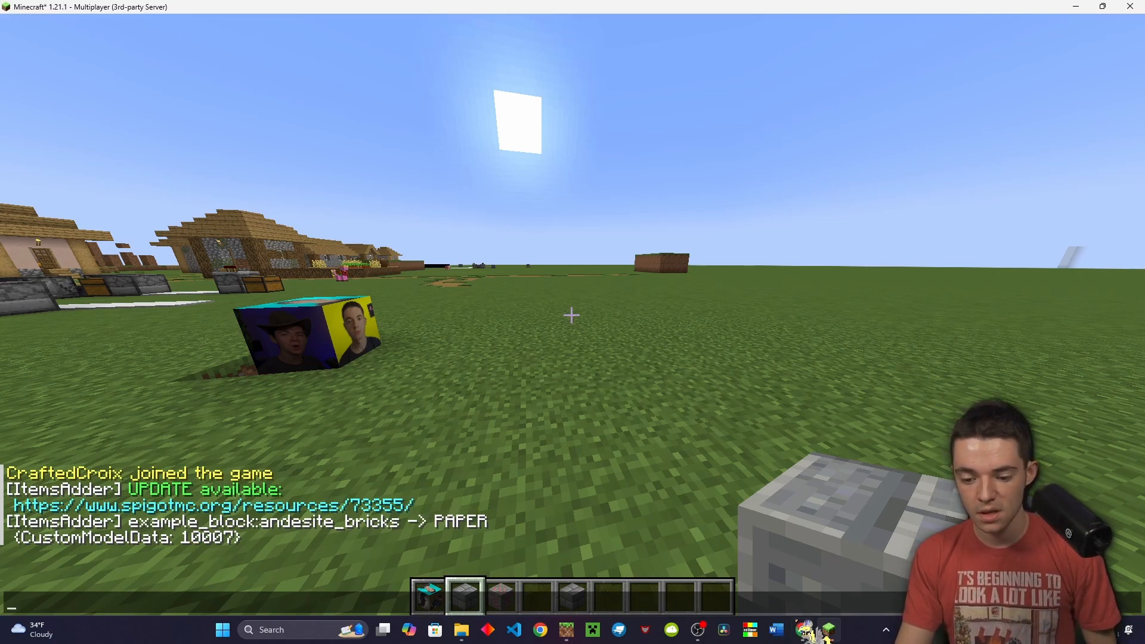
left_click(804, 630)
left_click(399, 284)
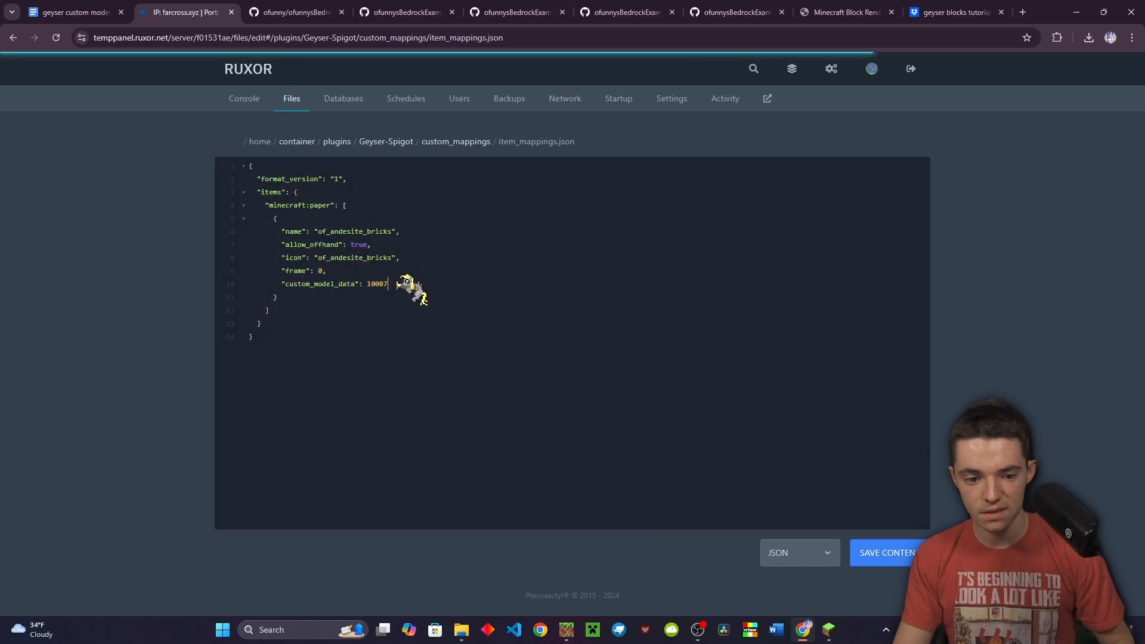
Restart the Minecraft server from the RUXOR Console tab
left_click(242, 100)
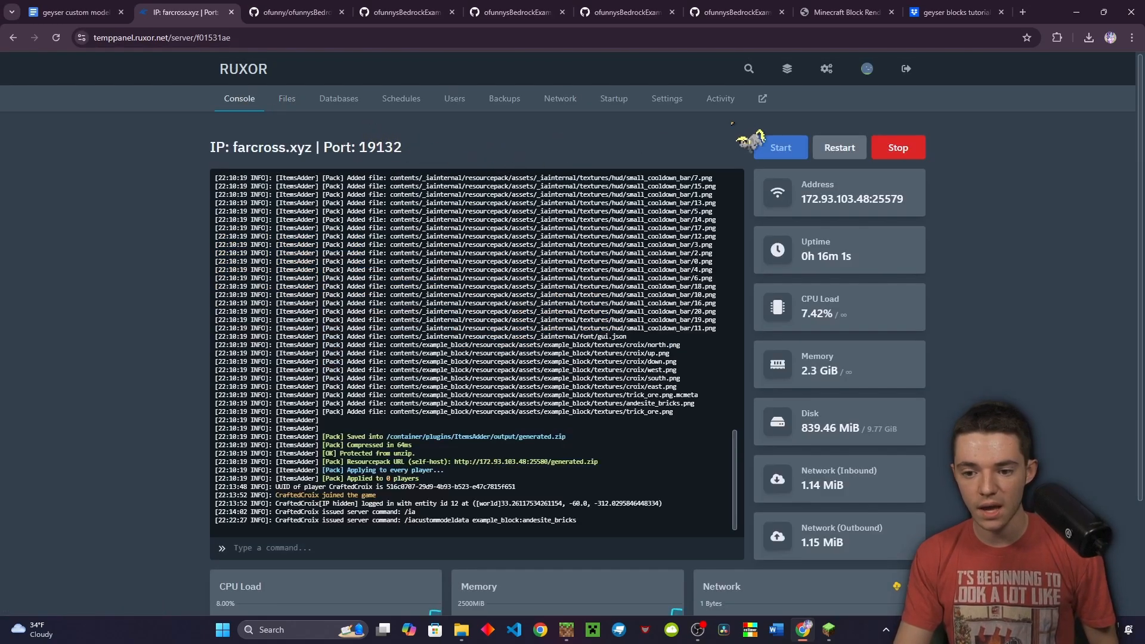
left_click(835, 152)
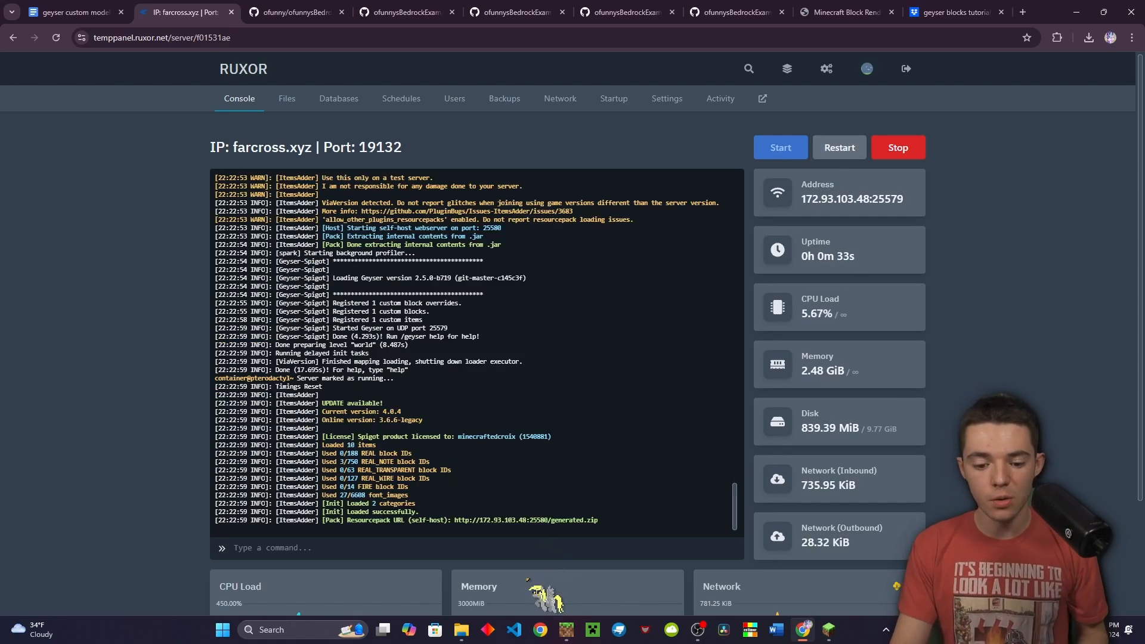
left_click(566, 630)
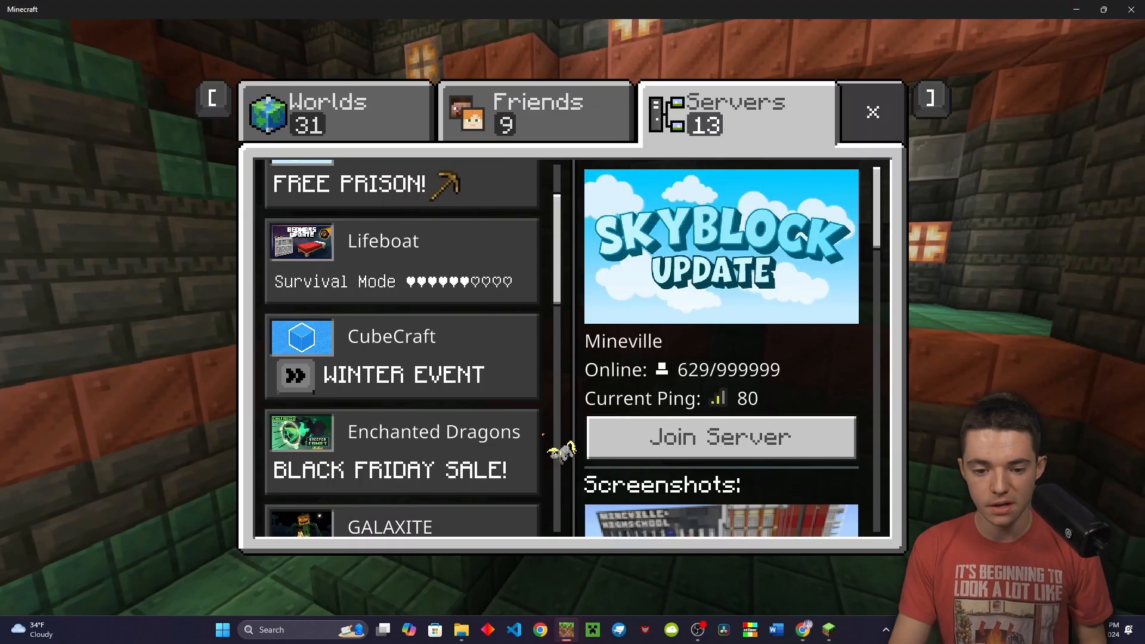
scroll(368, 363, "down", 5)
left_click(304, 427)
left_click(636, 273)
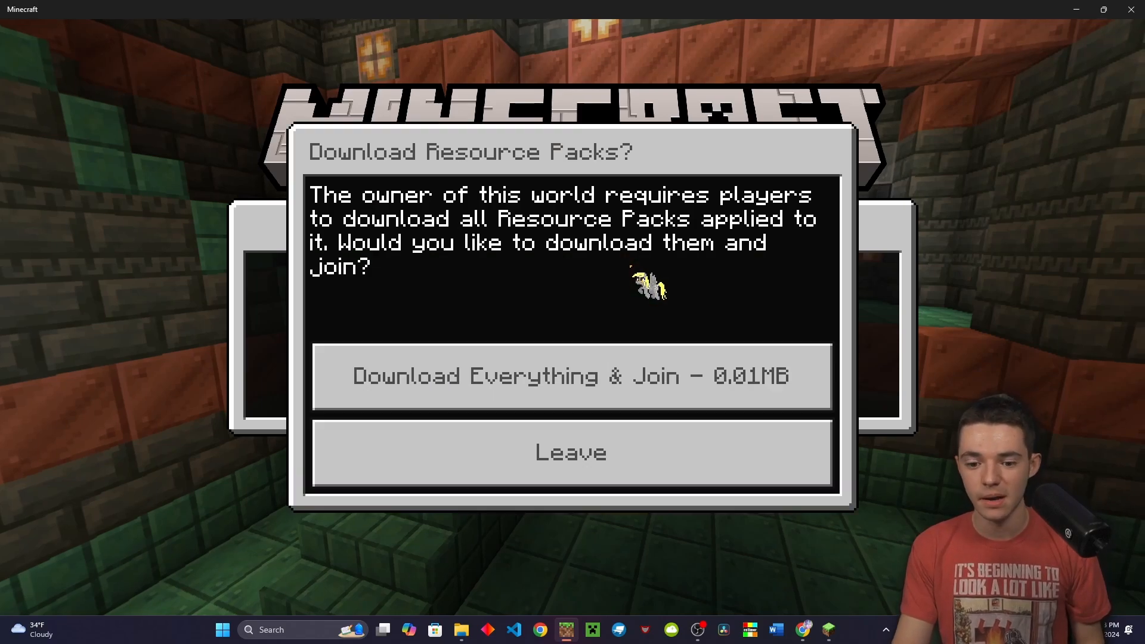
left_click(519, 355)
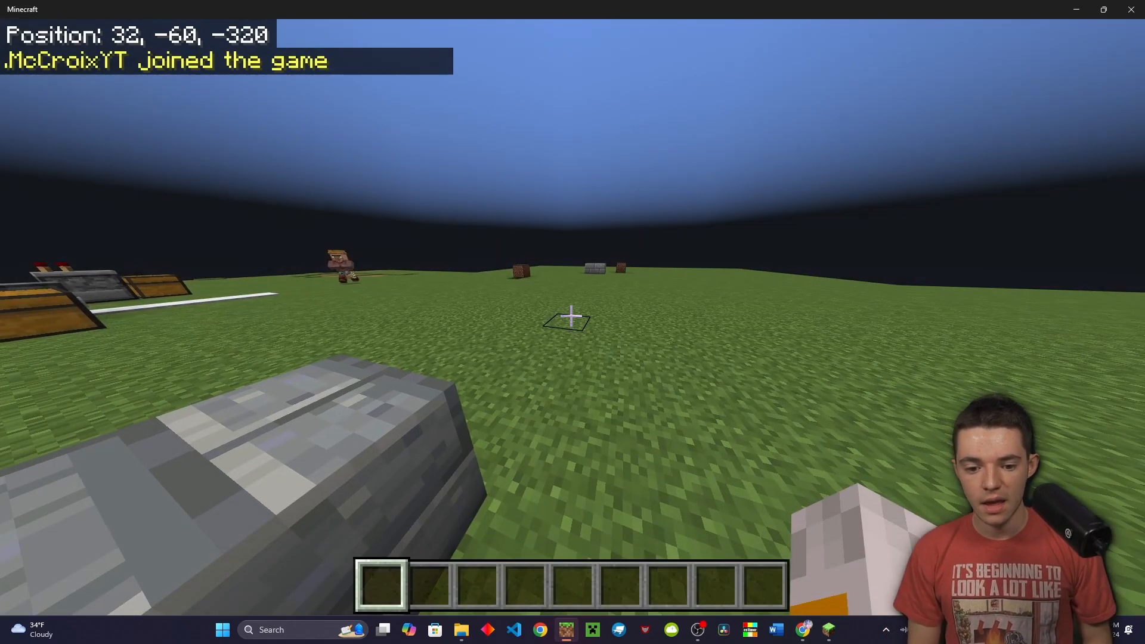
Pick up the brick block and place two more bricks beside the existing one
key("w")
key("space")
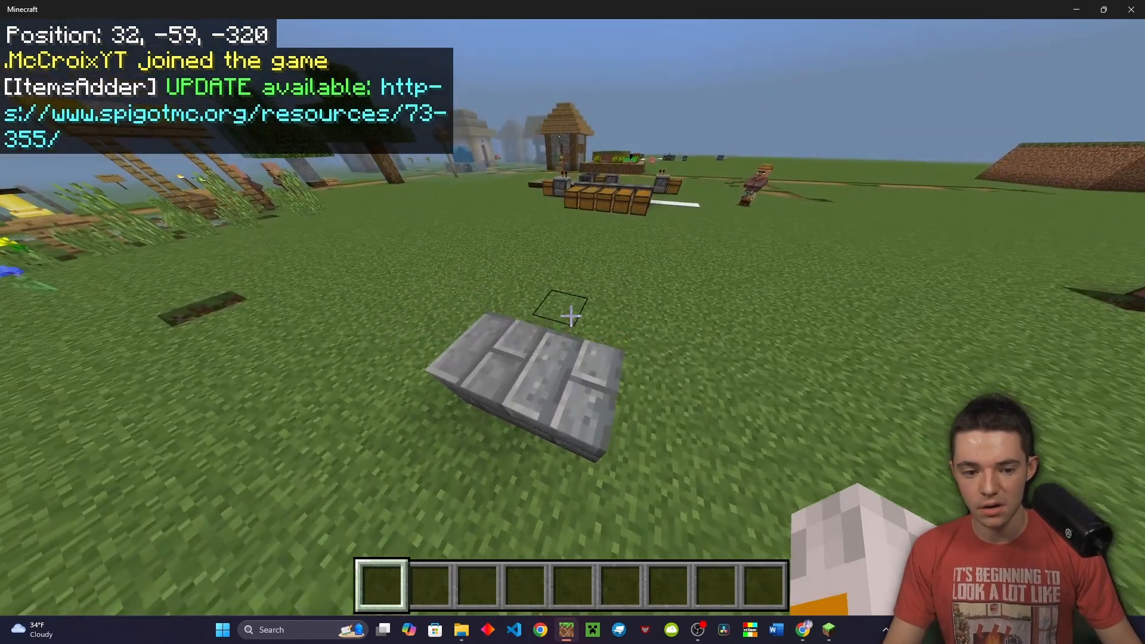
key("w")
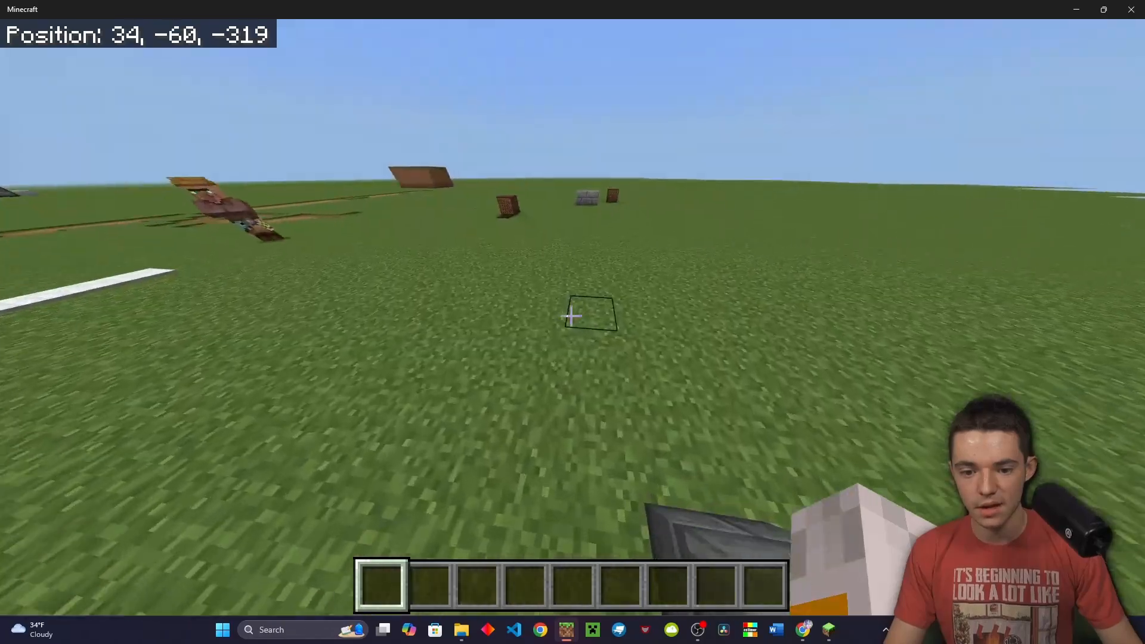
key("space")
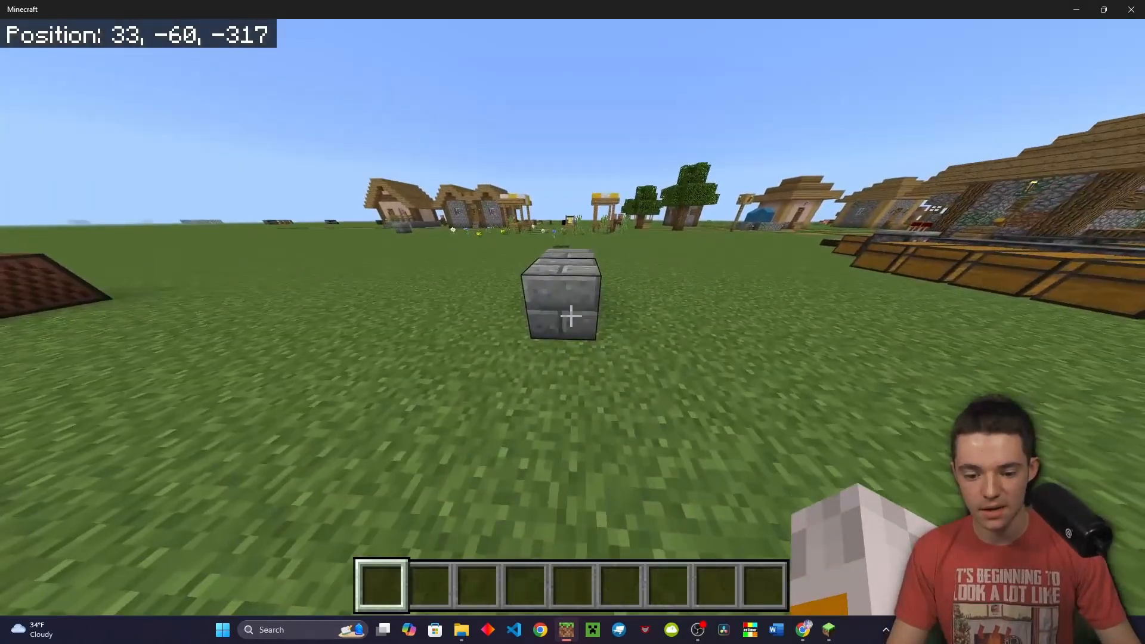
middle_click(571, 317)
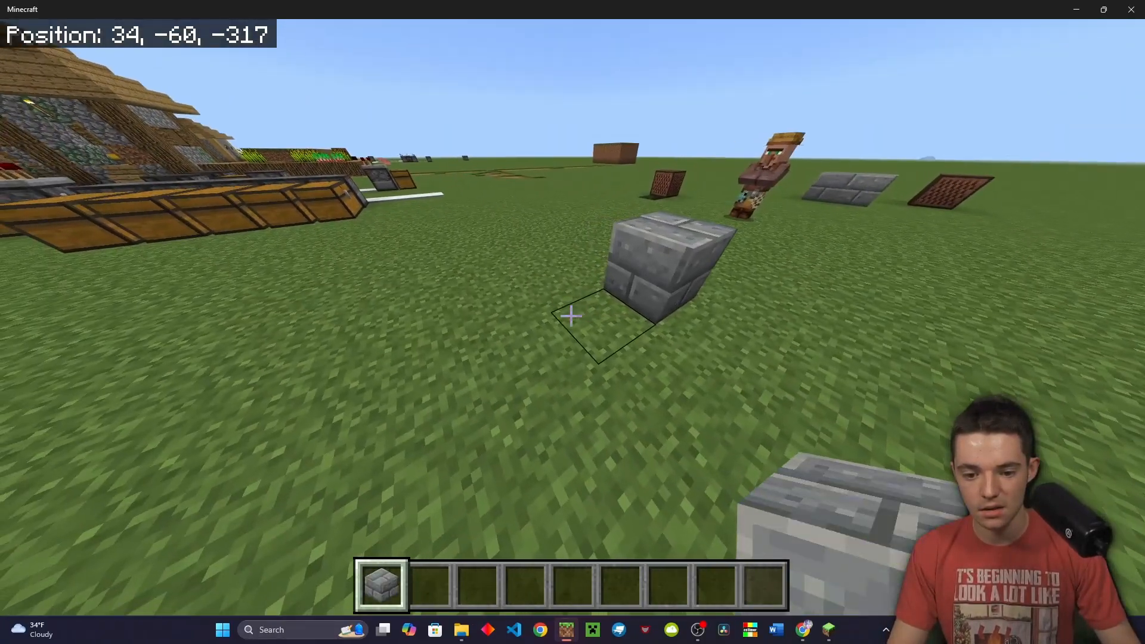
right_click(571, 317)
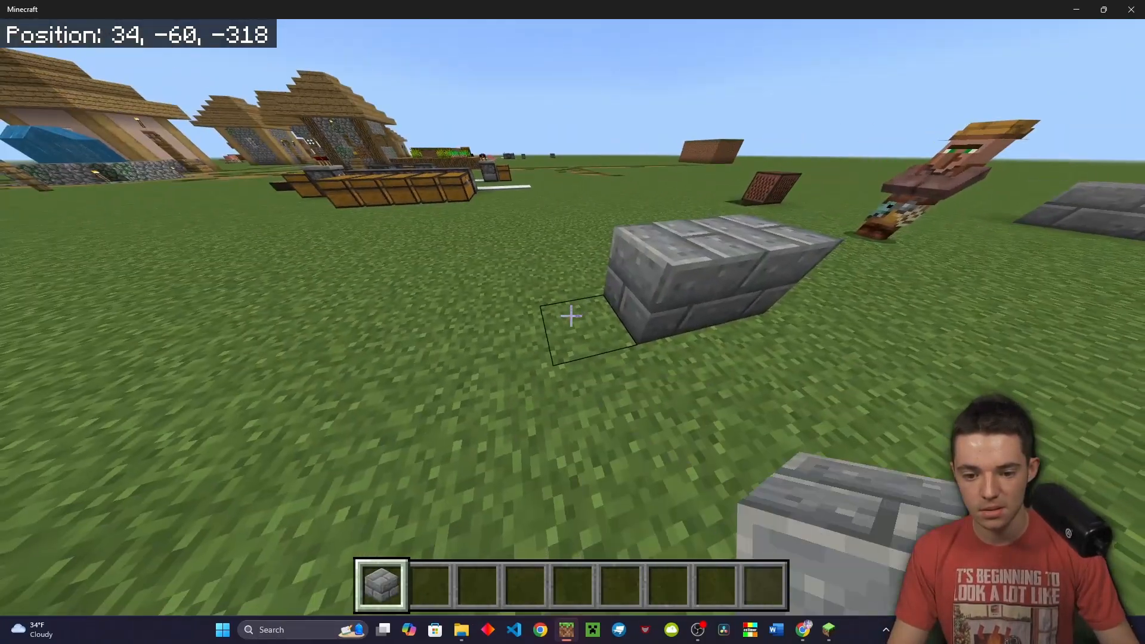
right_click(571, 316)
Walk around the new brick row, open chat, and switch back to RUXOR's console
key("2")
key("w")
key("space")
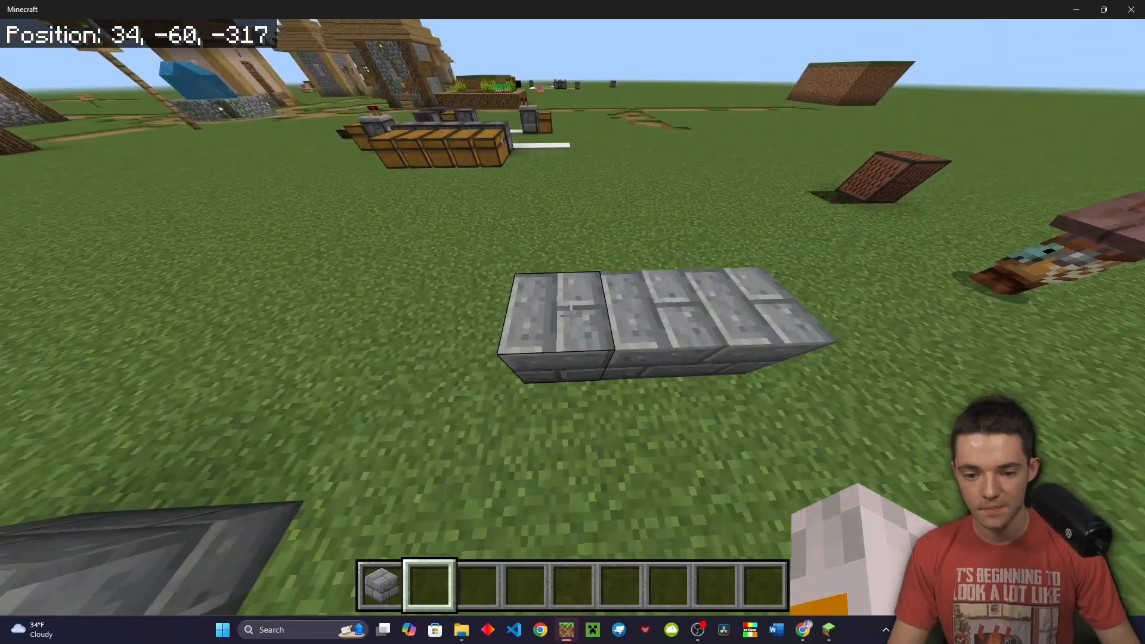
key("space")
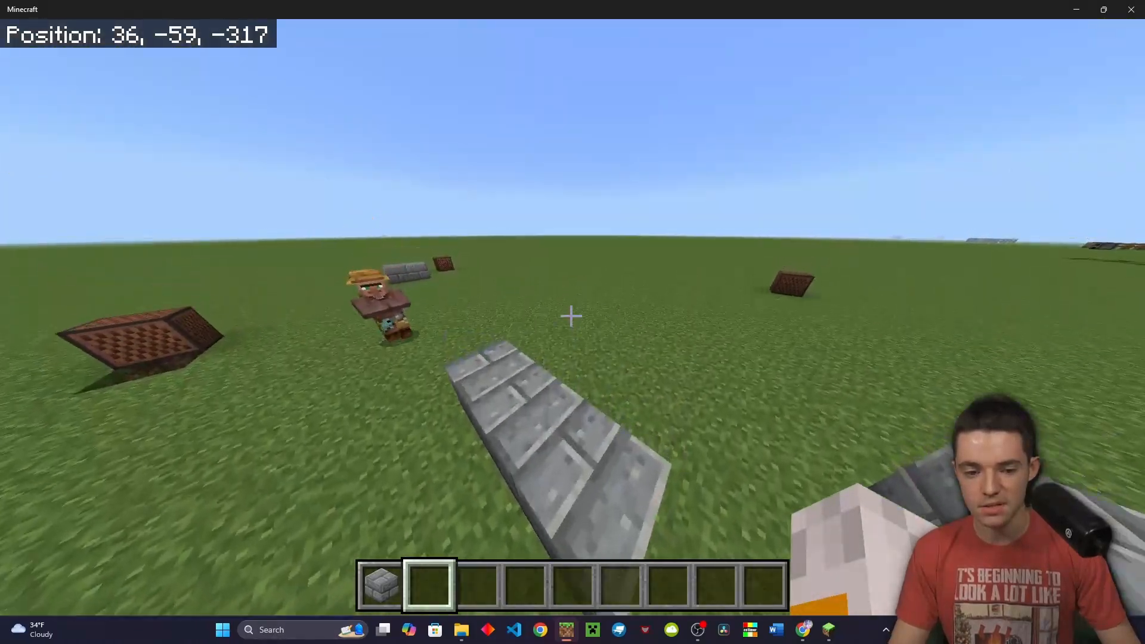
key("t")
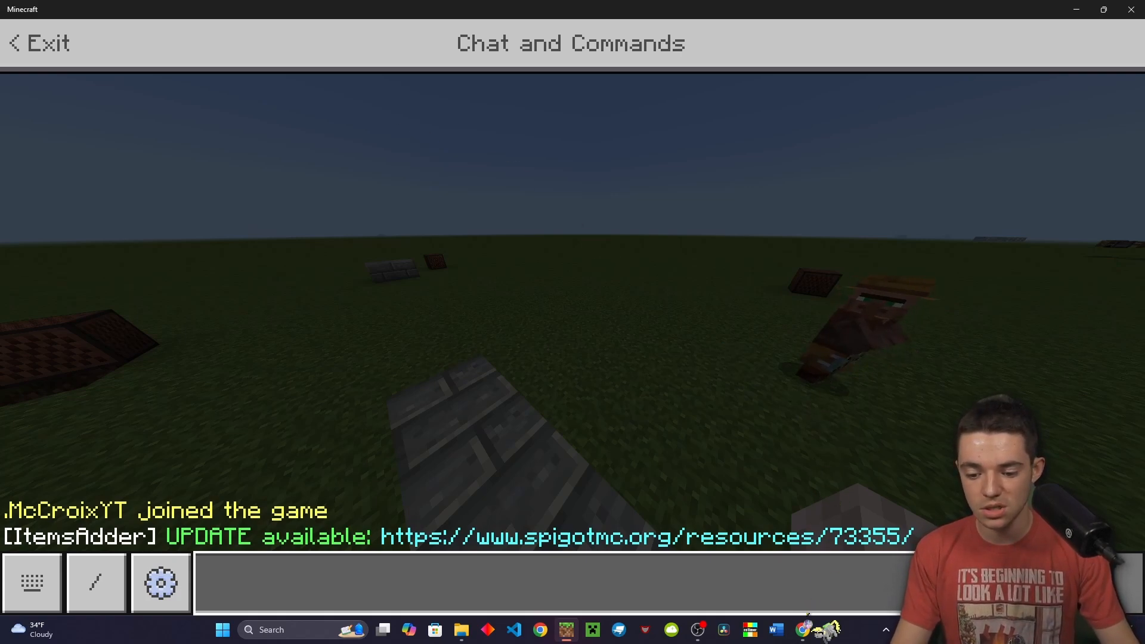
left_click(803, 630)
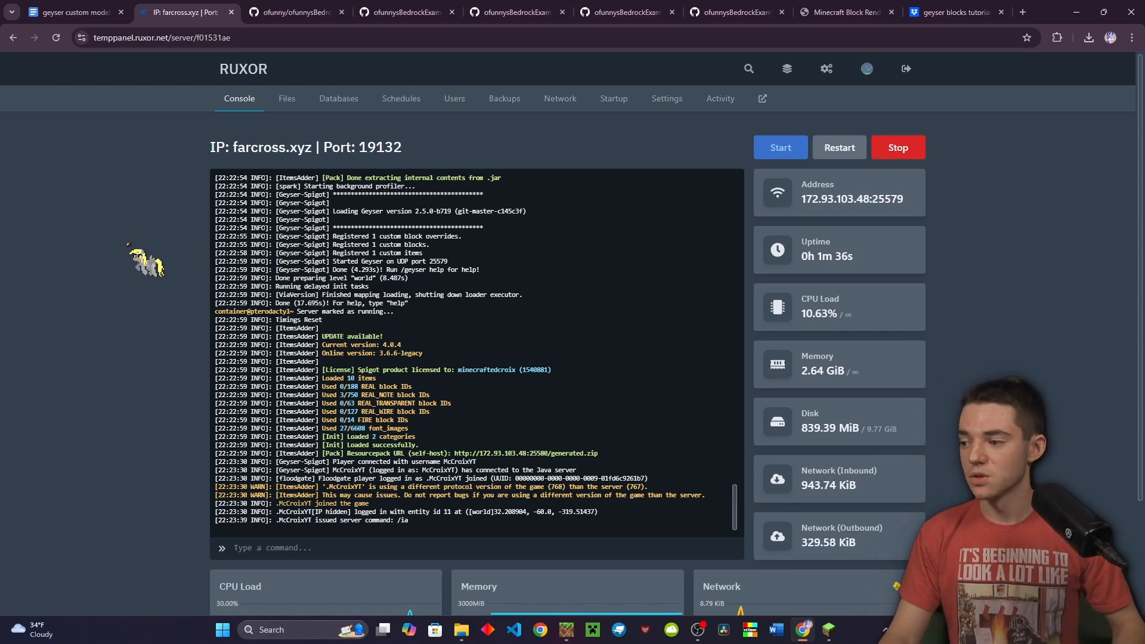
Open RUXOR's plugins folder, then bring the local geysermc.genericBlock folder to the front
left_click(287, 98)
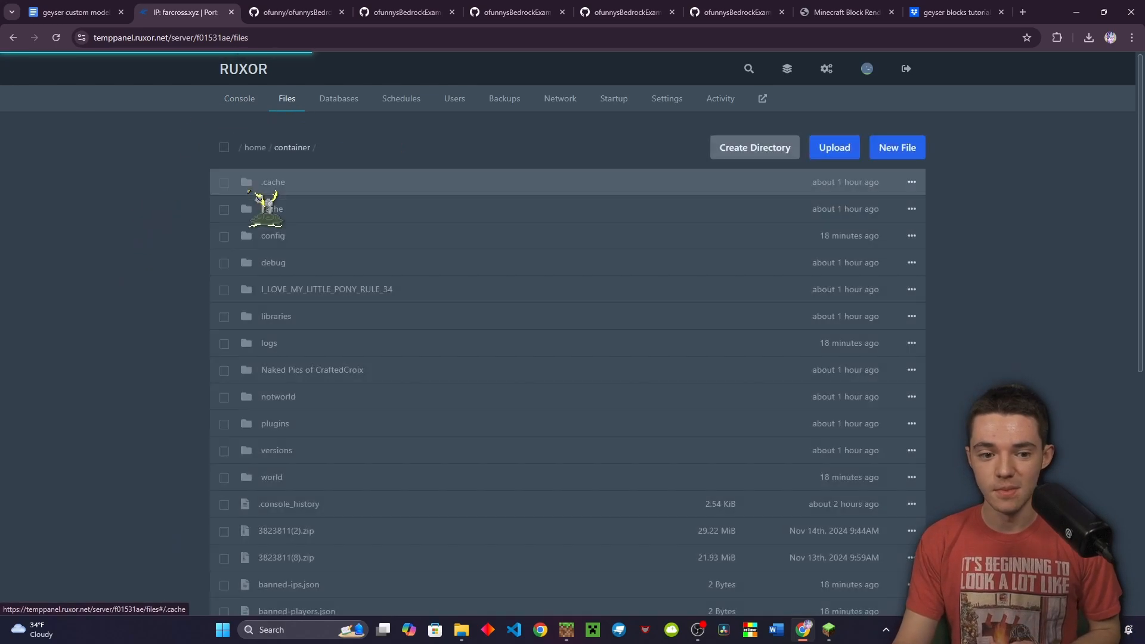
left_click(273, 424)
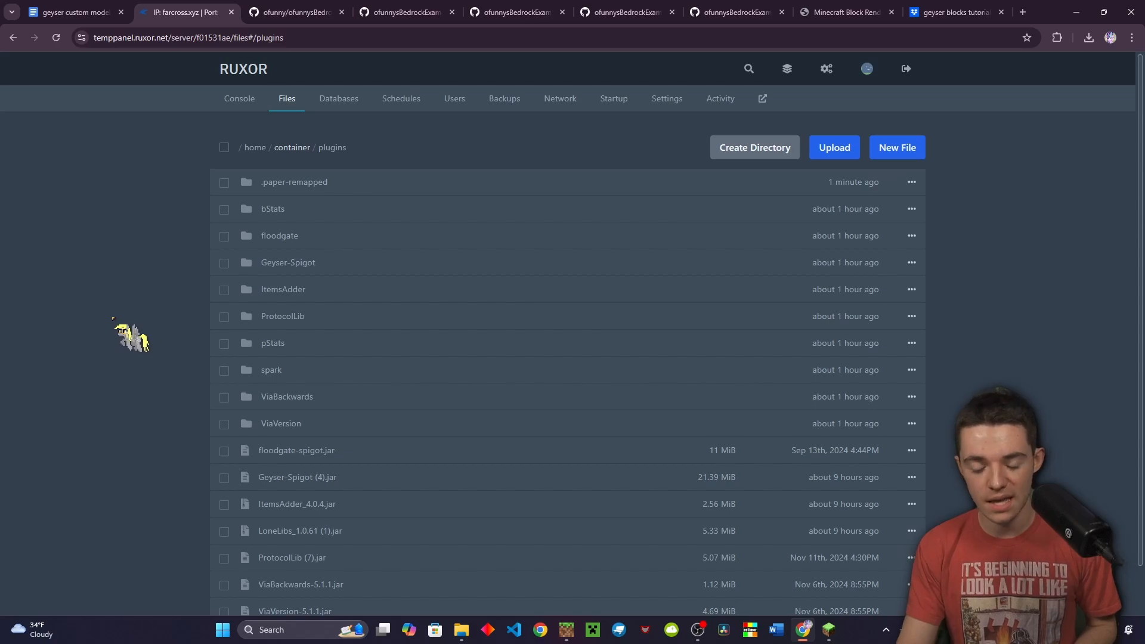
left_click(462, 630)
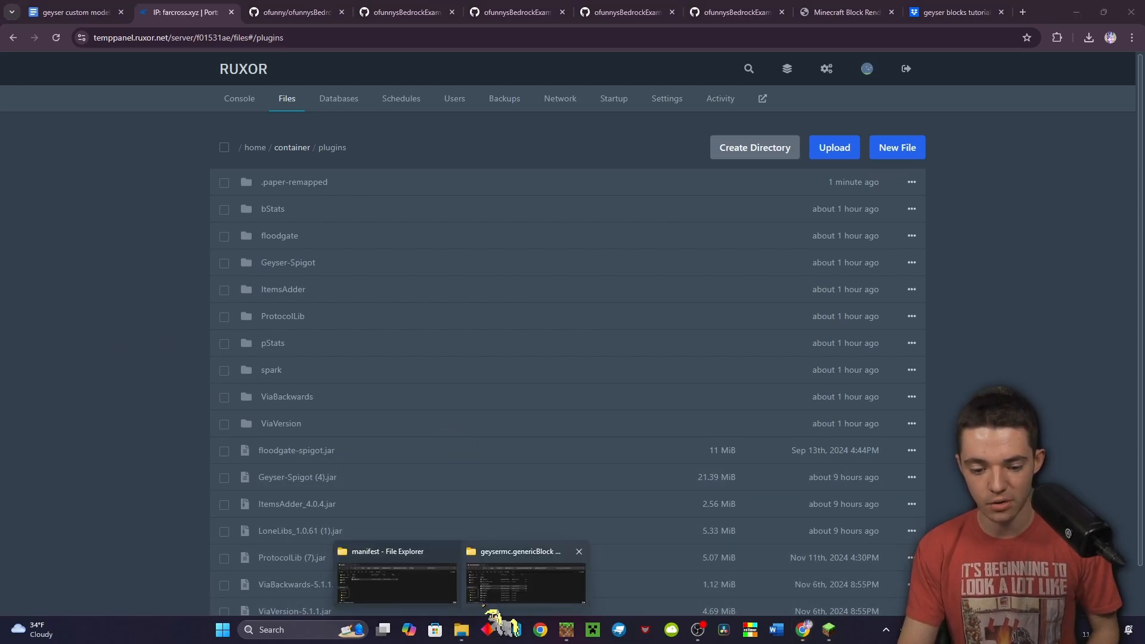
left_click(501, 590)
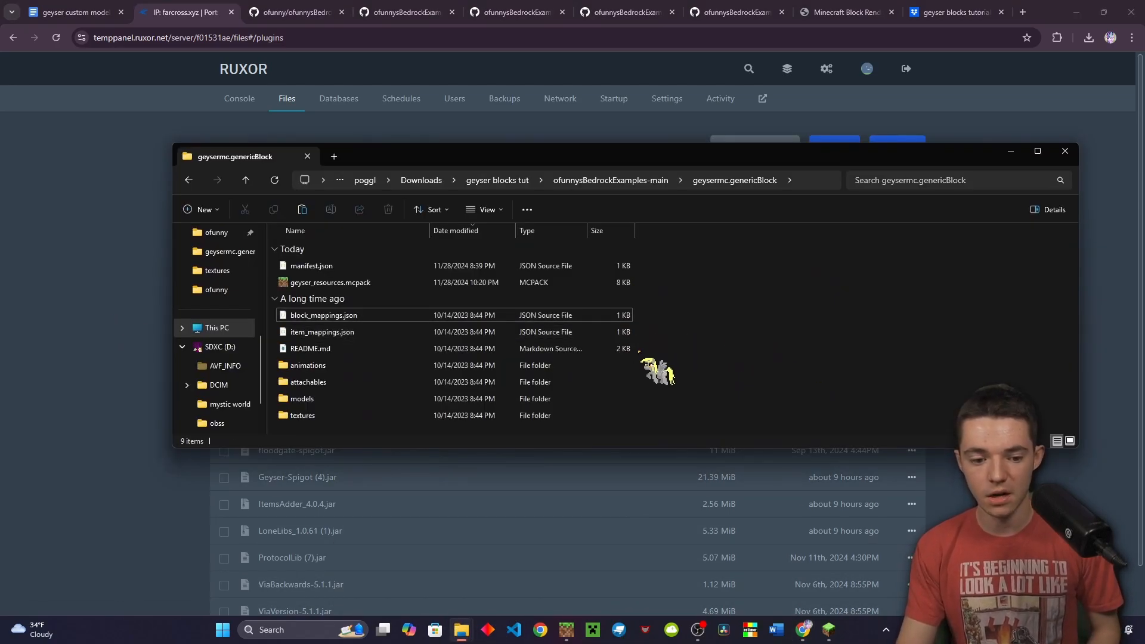
Delete README.md through geyser_resources.mcpack, then open textures/terrain_texture.json in VS Code
left_click(388, 348)
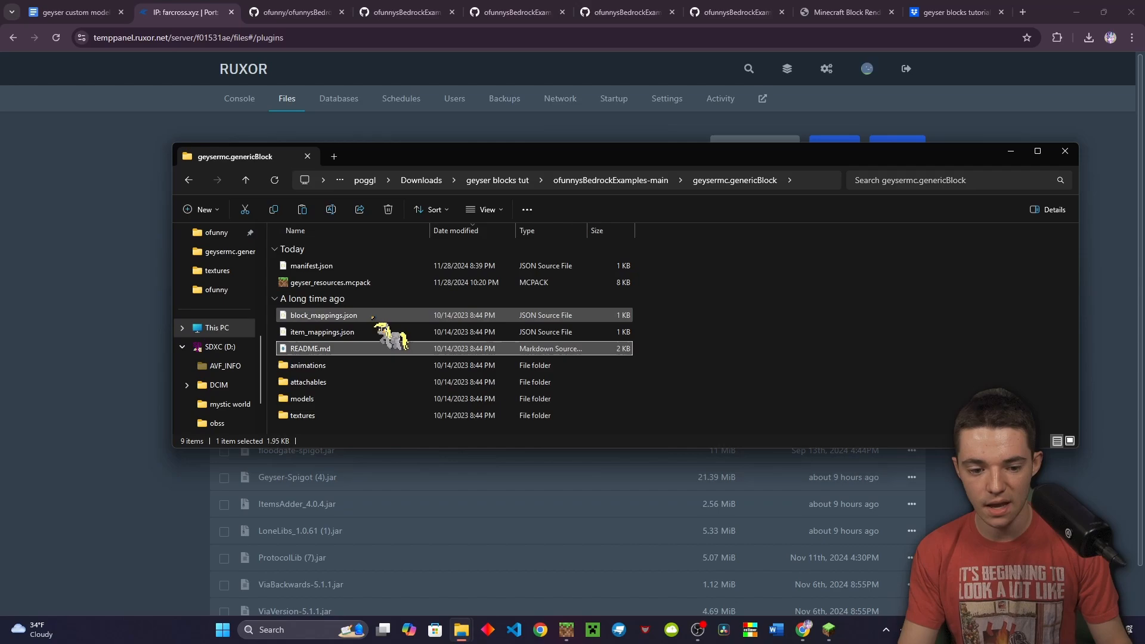
left_click(356, 284, "shift")
key("Delete")
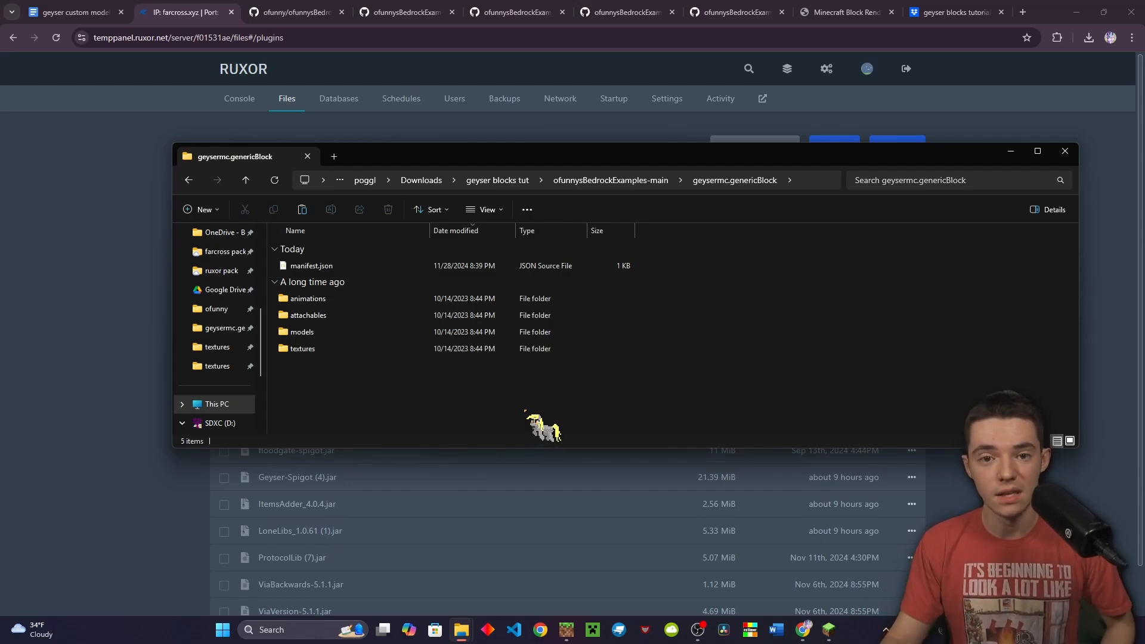
double_click(358, 349)
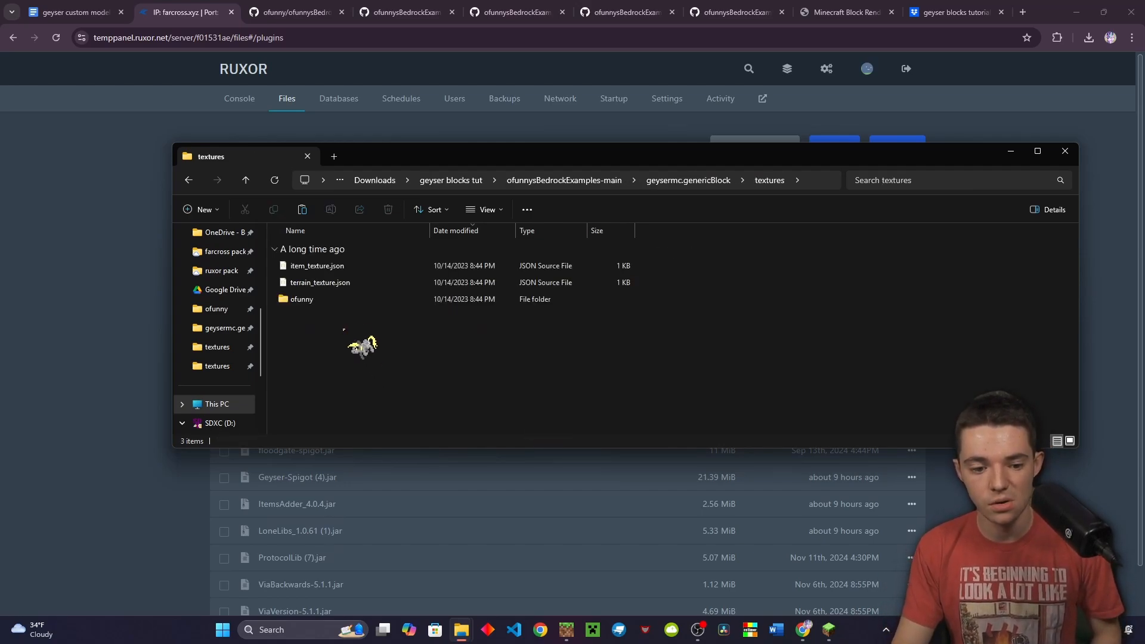
double_click(322, 283)
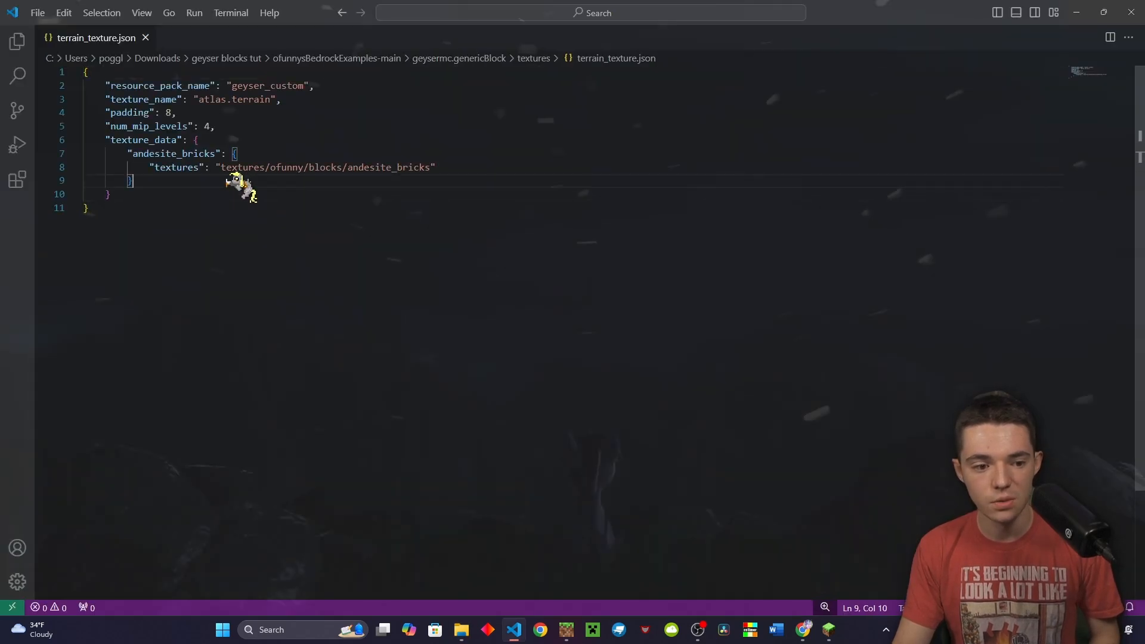
Duplicate the andesite_bricks entry and rename the copy to croix_up with its croix path
left_click_drag(127, 180, 59, 171)
key("ctrl+c")
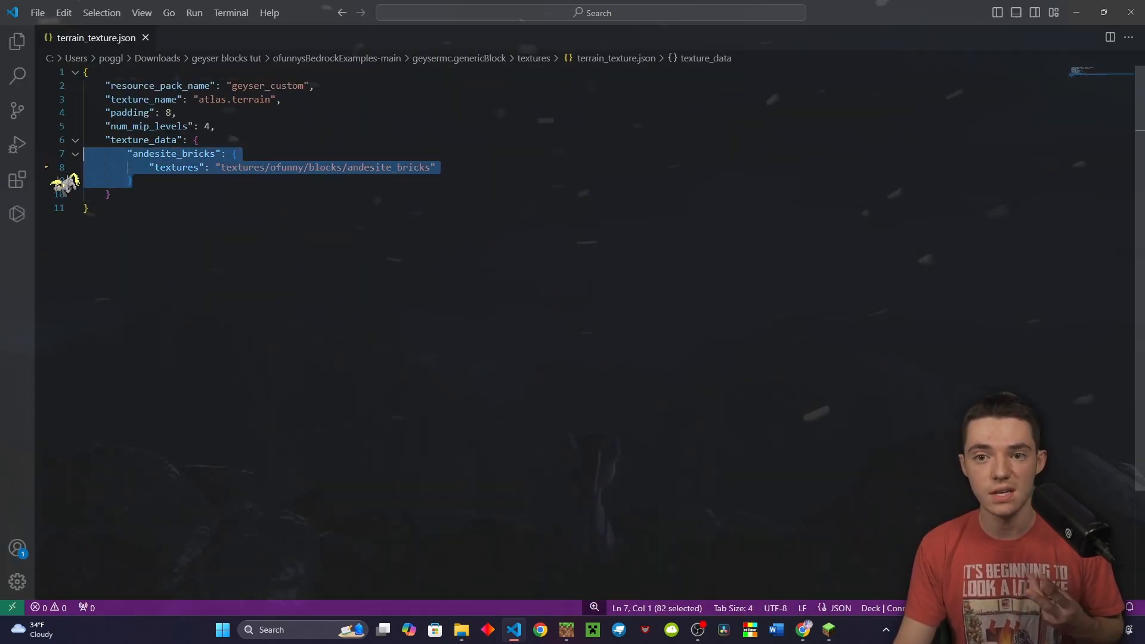
key("Right")
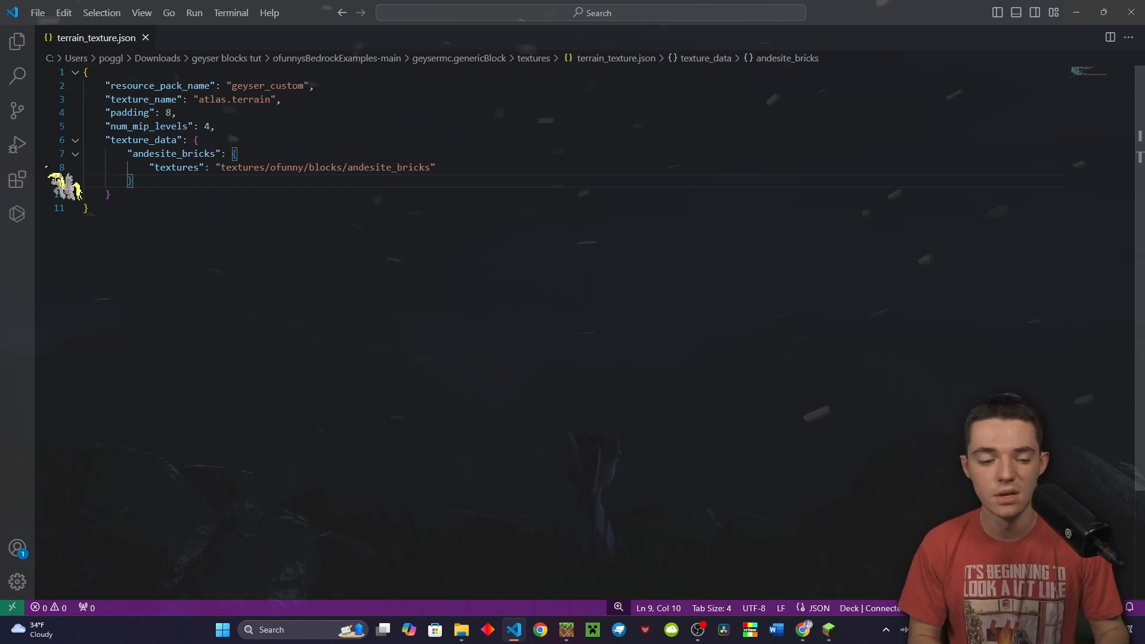
type(",")
key("Return")
key("Return")
key("Return")
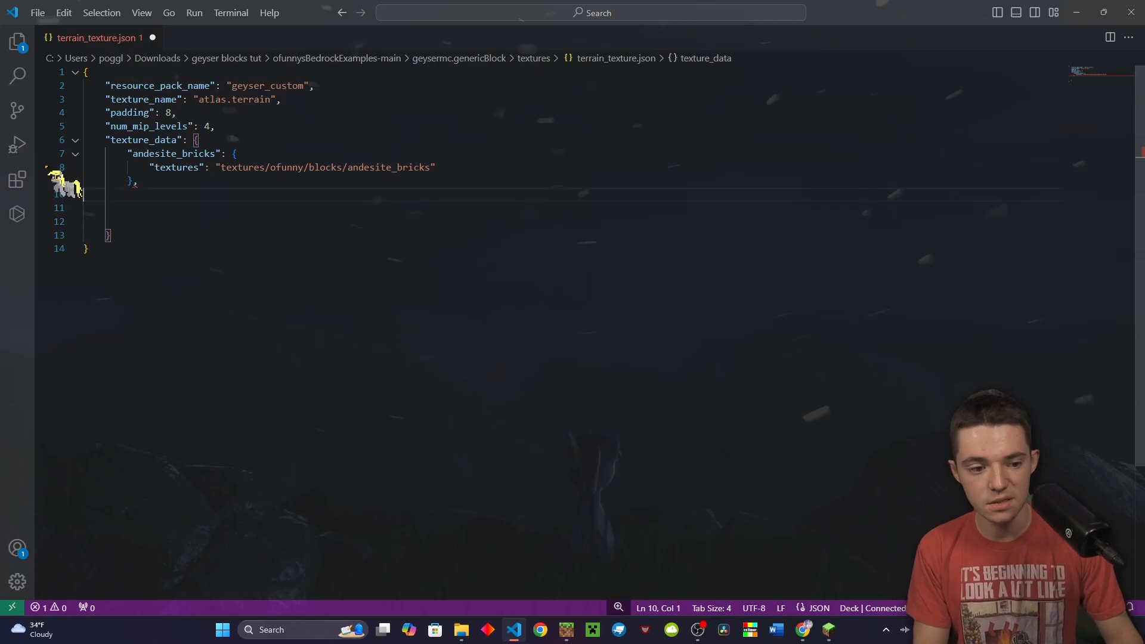
key("ctrl+v")
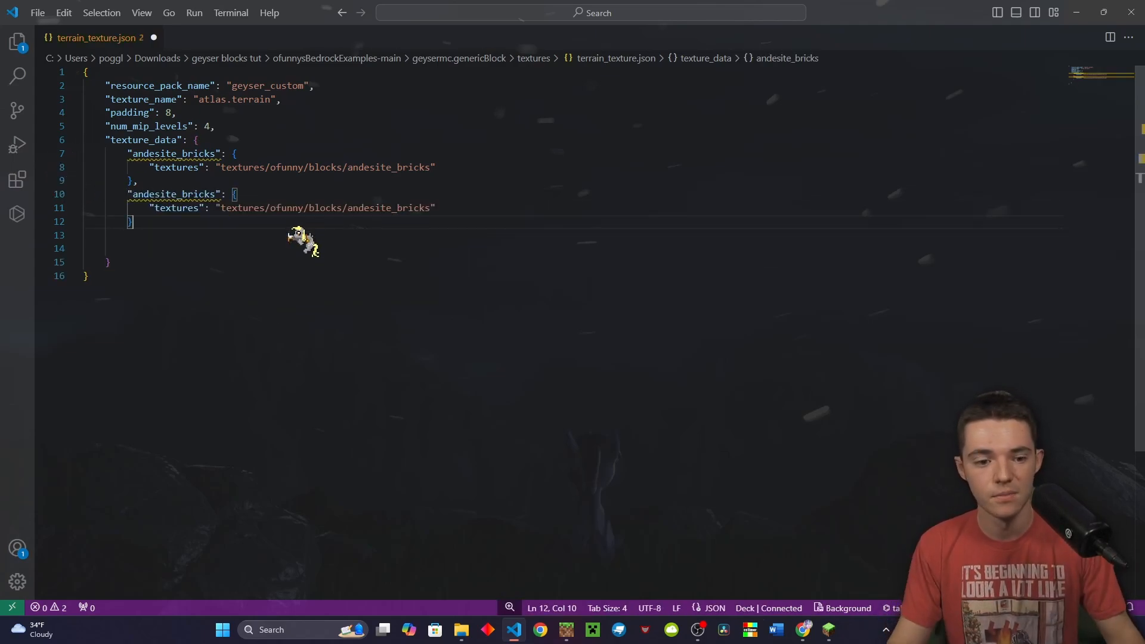
double_click(190, 195)
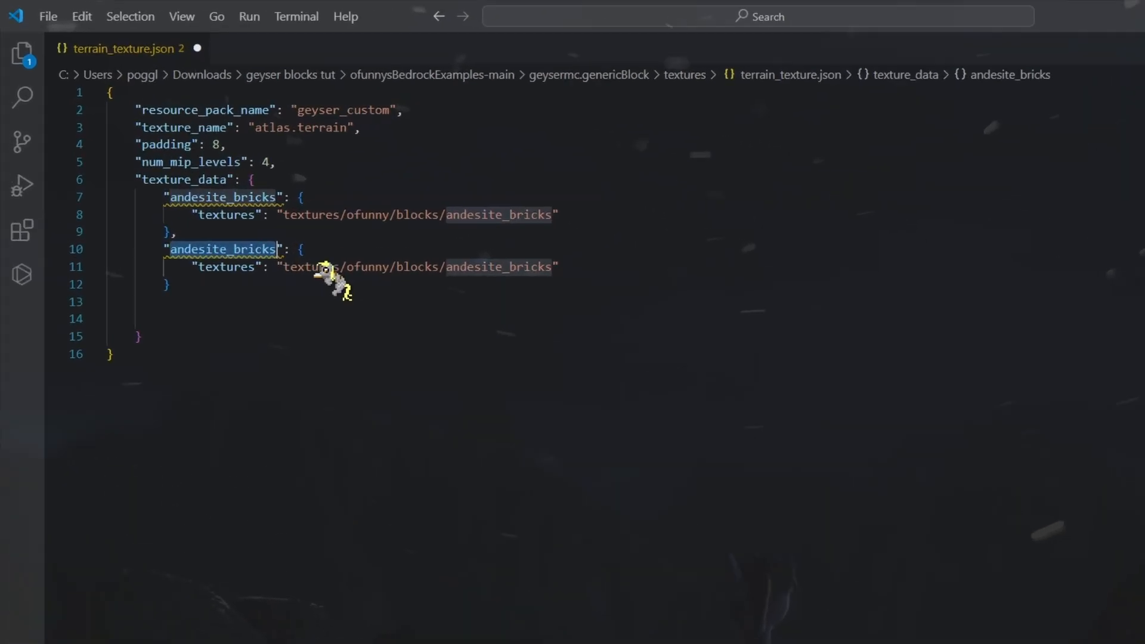
type("croix_up")
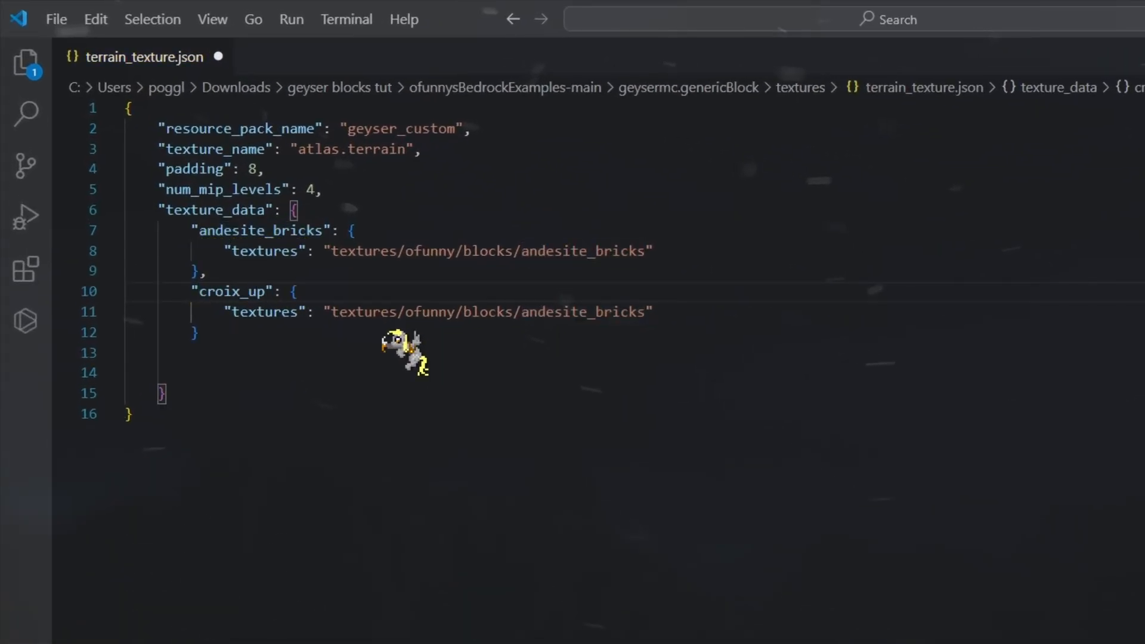
double_click(584, 312)
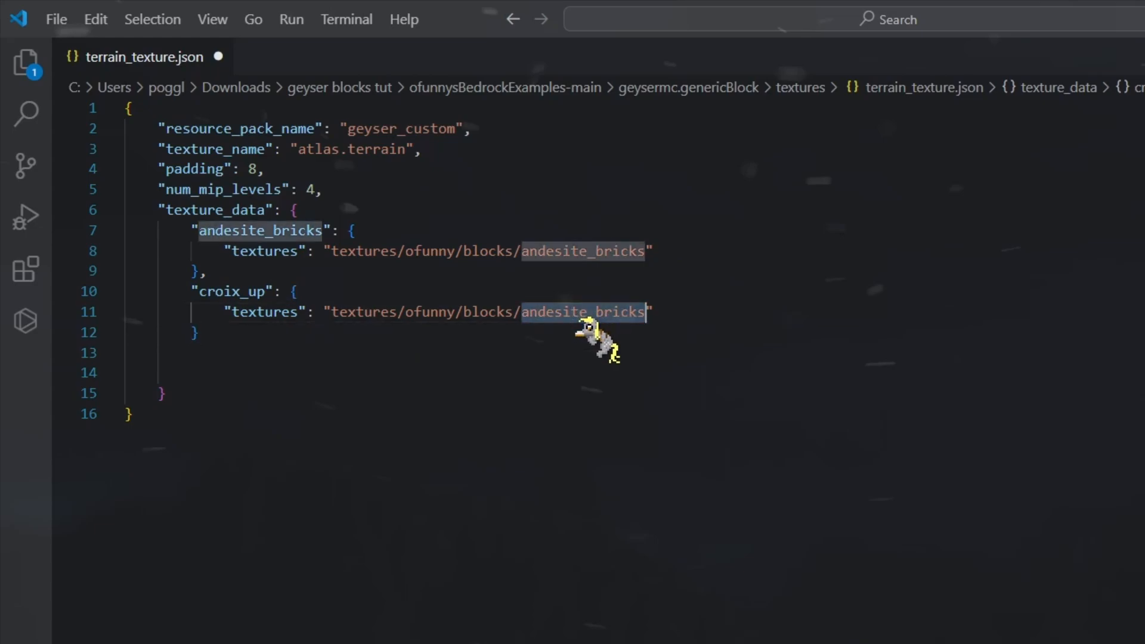
type("croix/up")
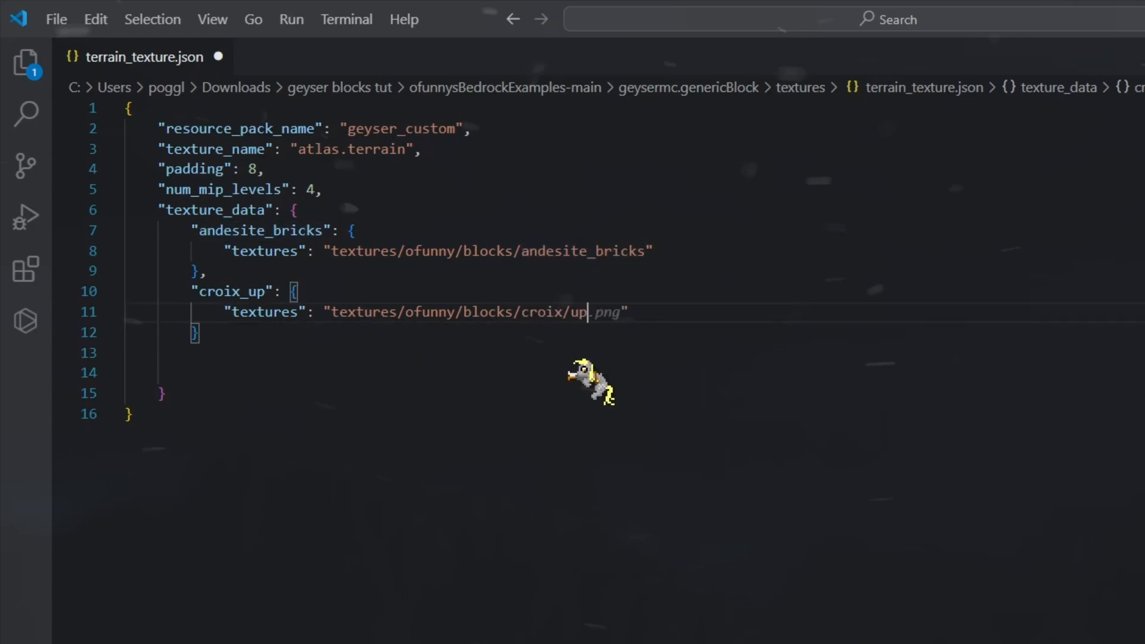
Add another copy renamed croix_down pointing to the croix/down texture
left_click(503, 352)
left_click(463, 332)
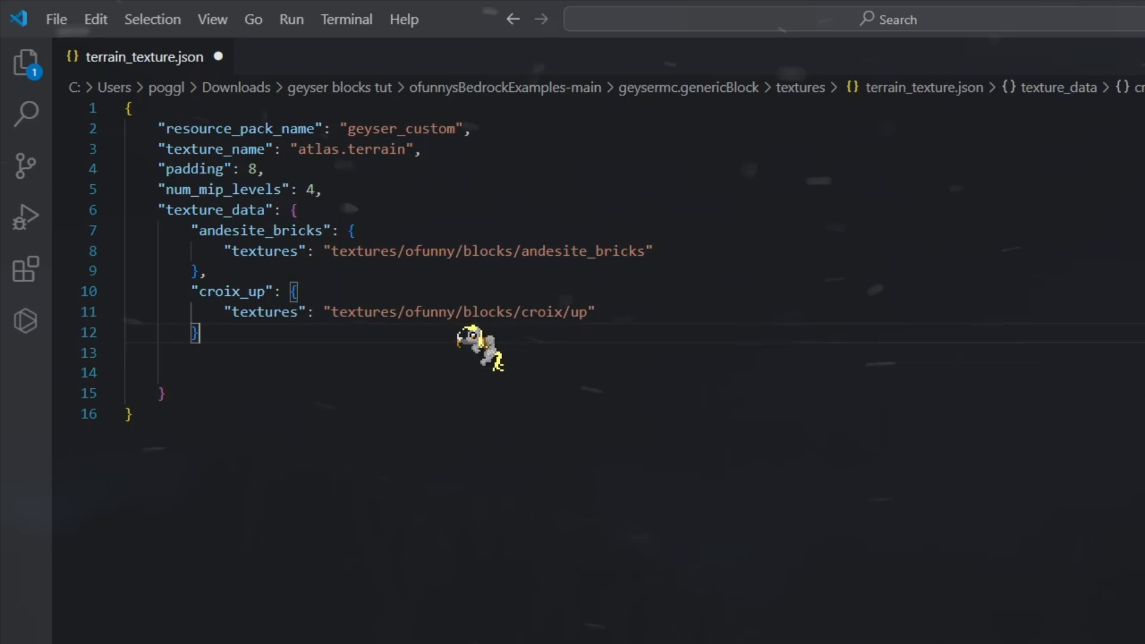
key("Return")
key("ctrl+v")
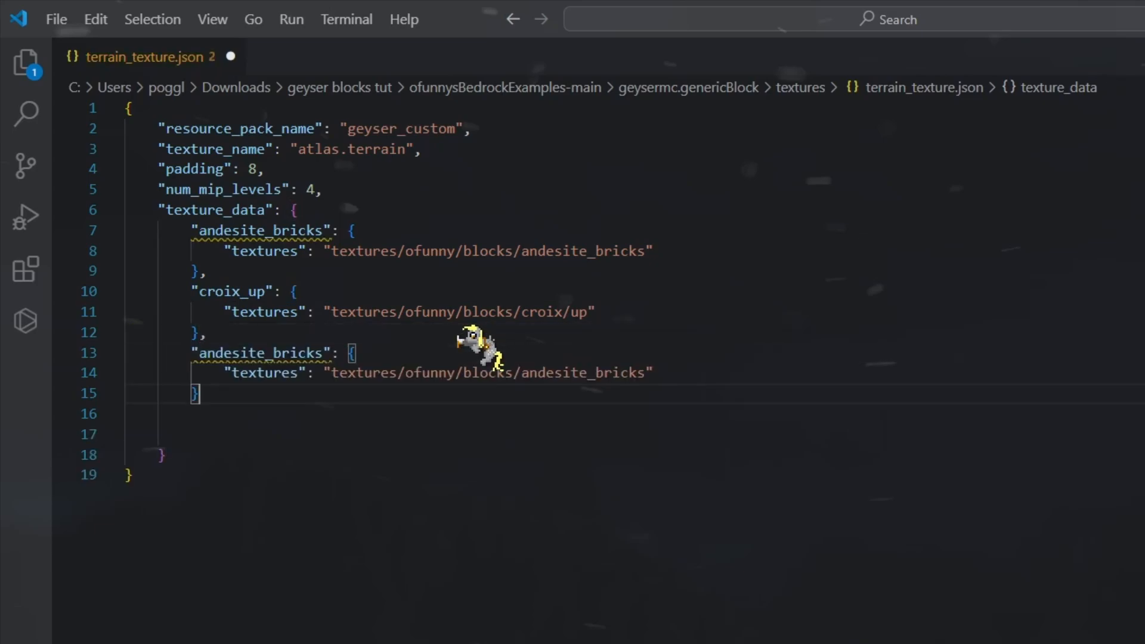
left_click(271, 334)
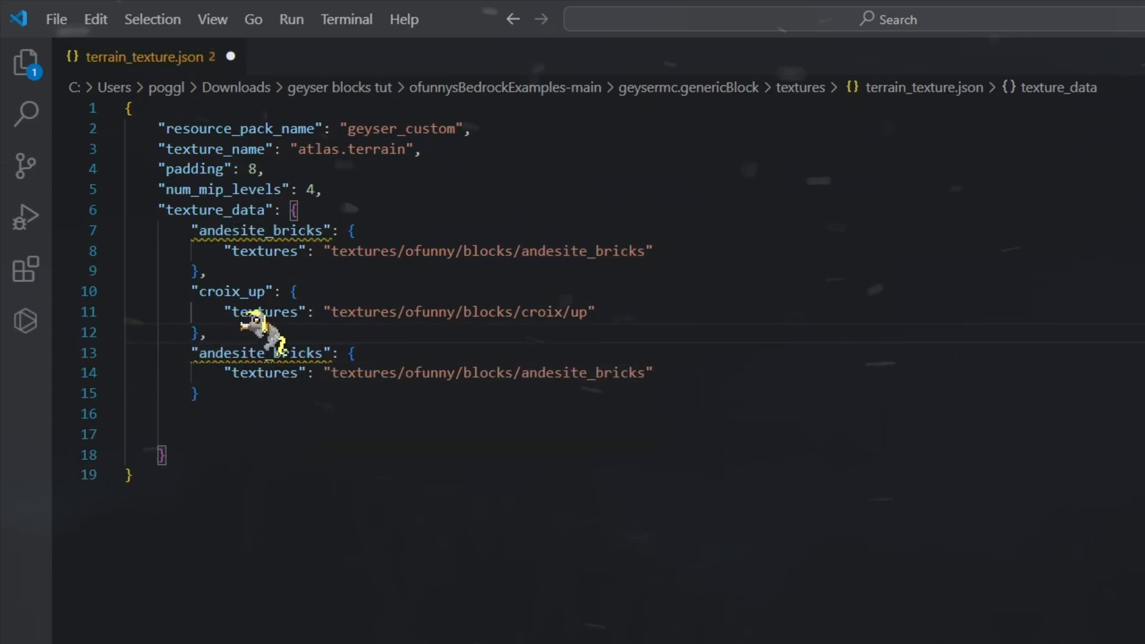
double_click(298, 354)
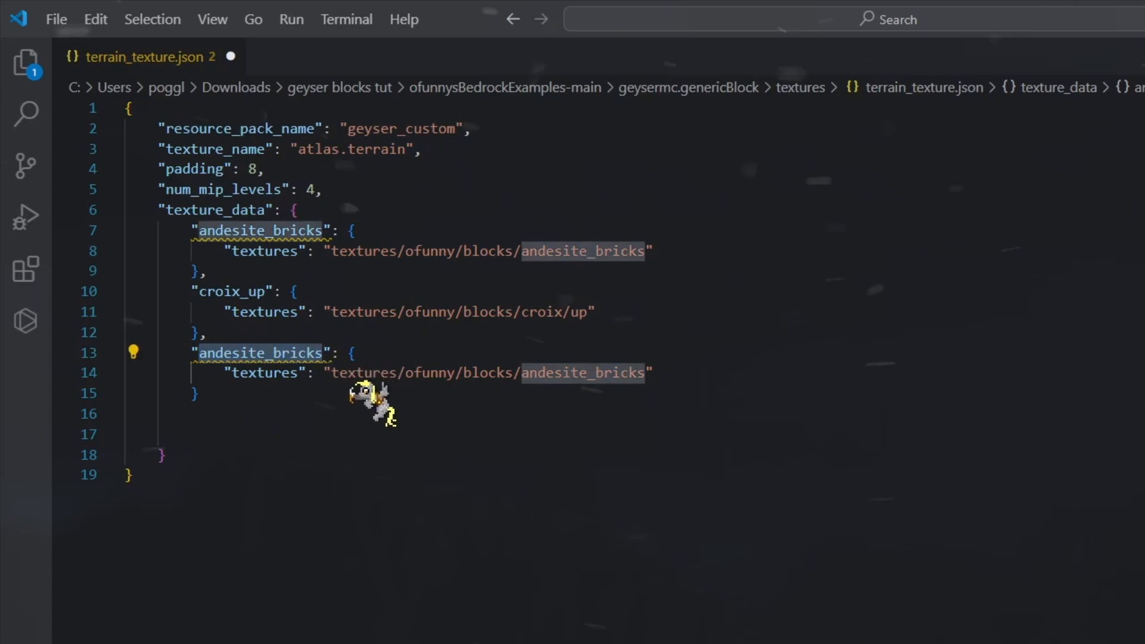
type("croix_down")
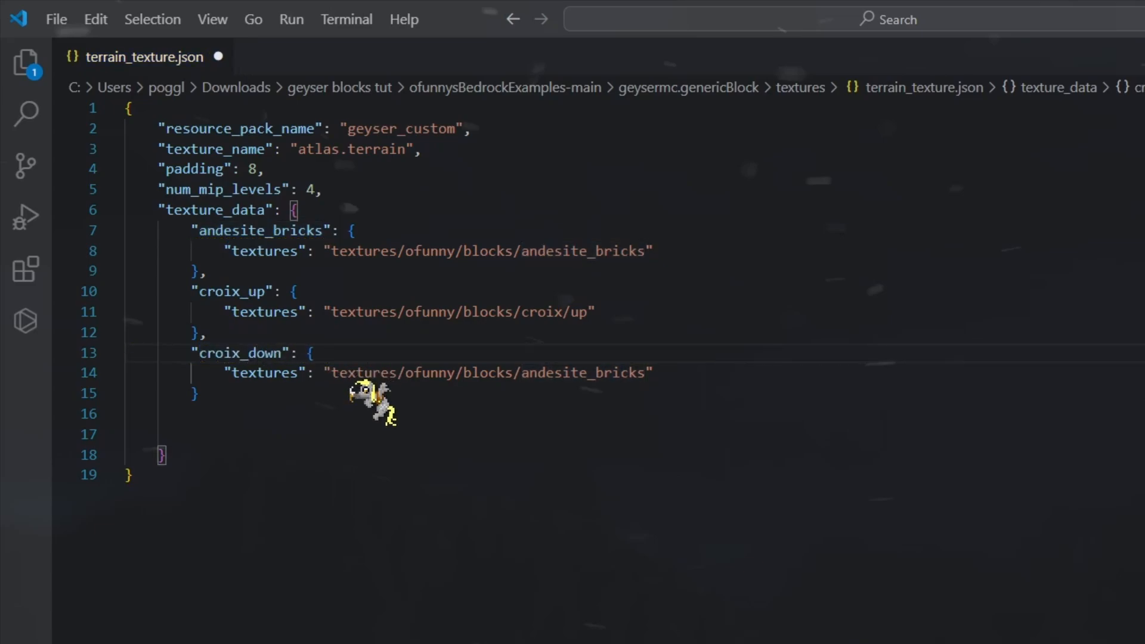
double_click(581, 373)
type("croix/down")
left_click(228, 391)
type(",")
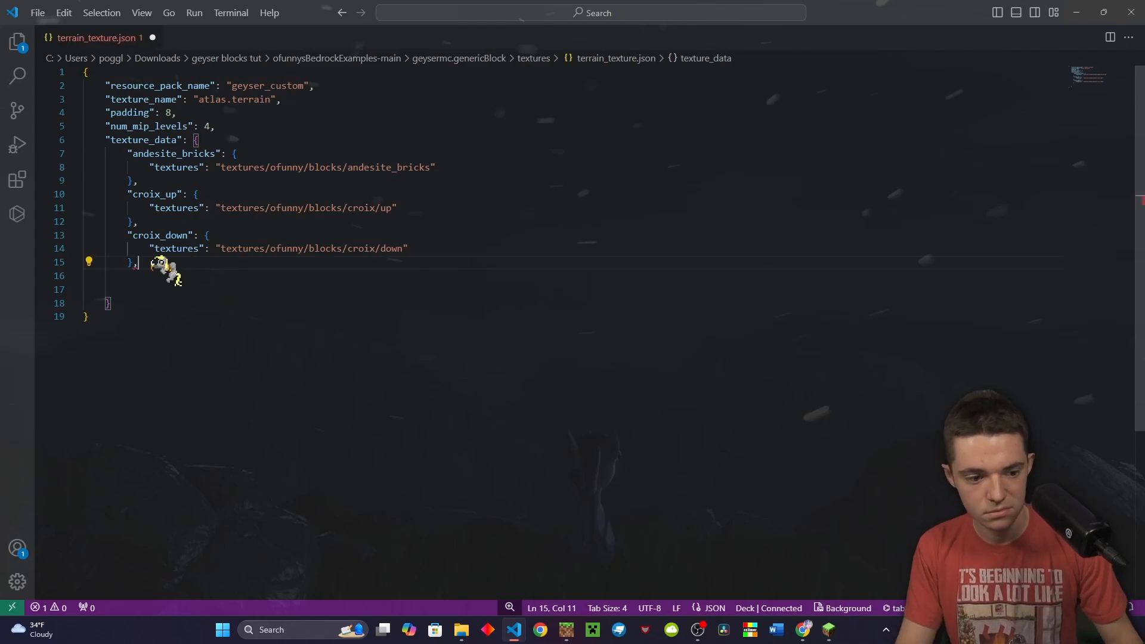
Duplicate the croix_down entry and rename copies to croix_east and croix_north, paths included
left_click_drag(139, 263, 127, 236)
key("ctrl+c")
key("ctrl+v")
key("Return")
key("ctrl+v")
key("Return")
key("ctrl+v")
key("Return")
key("ctrl+v")
left_click_drag(188, 276, 166, 276)
type("east")
double_click(392, 290)
type("east")
left_click_drag(188, 316, 165, 317)
type("north")
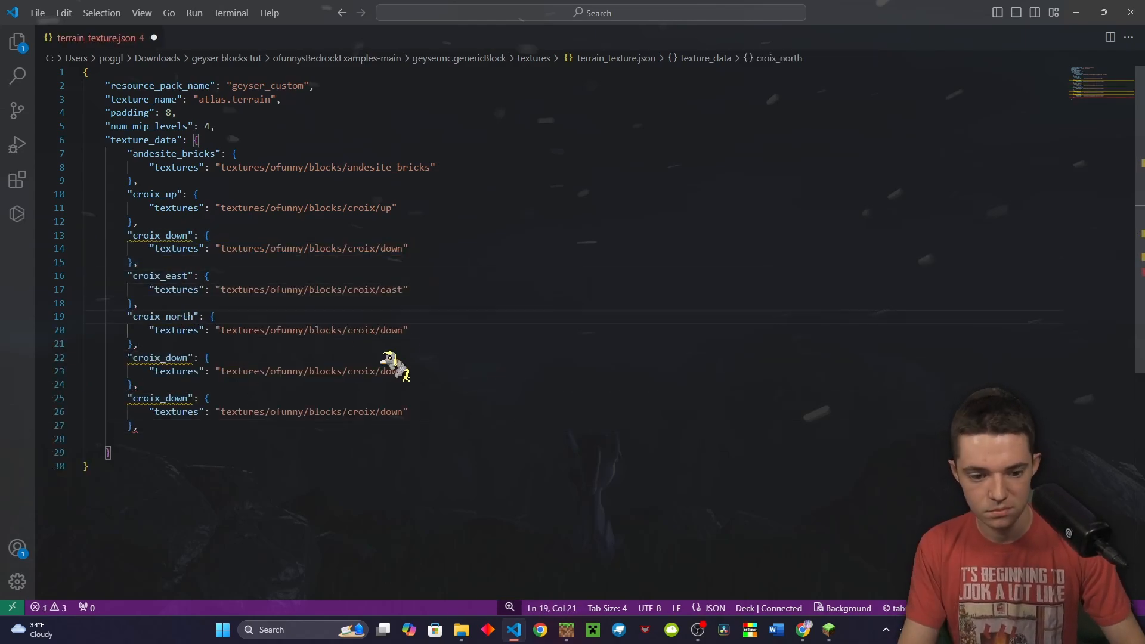
double_click(392, 330)
type("north")
Rename the remaining copies to croix_west and croix_south, updating their texture paths too
left_click_drag(187, 358, 166, 358)
type("west")
double_click(395, 371)
type("west")
left_click_drag(188, 398, 165, 399)
type("soui")
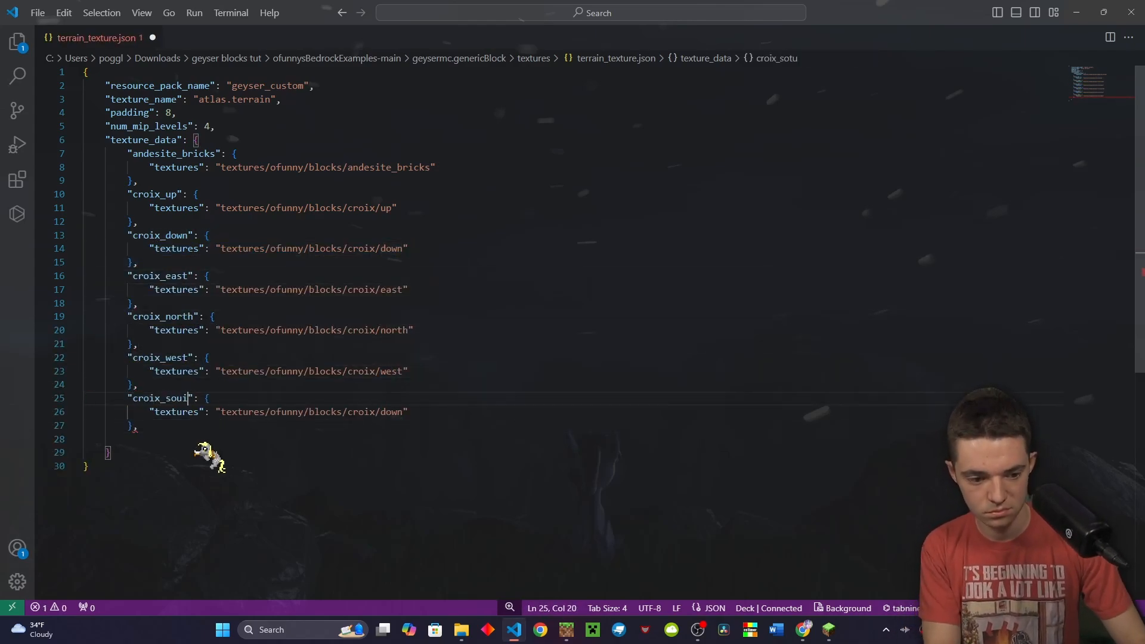
key("BackSpace")
type("th")
double_click(393, 412)
type("south")
left_click(194, 427)
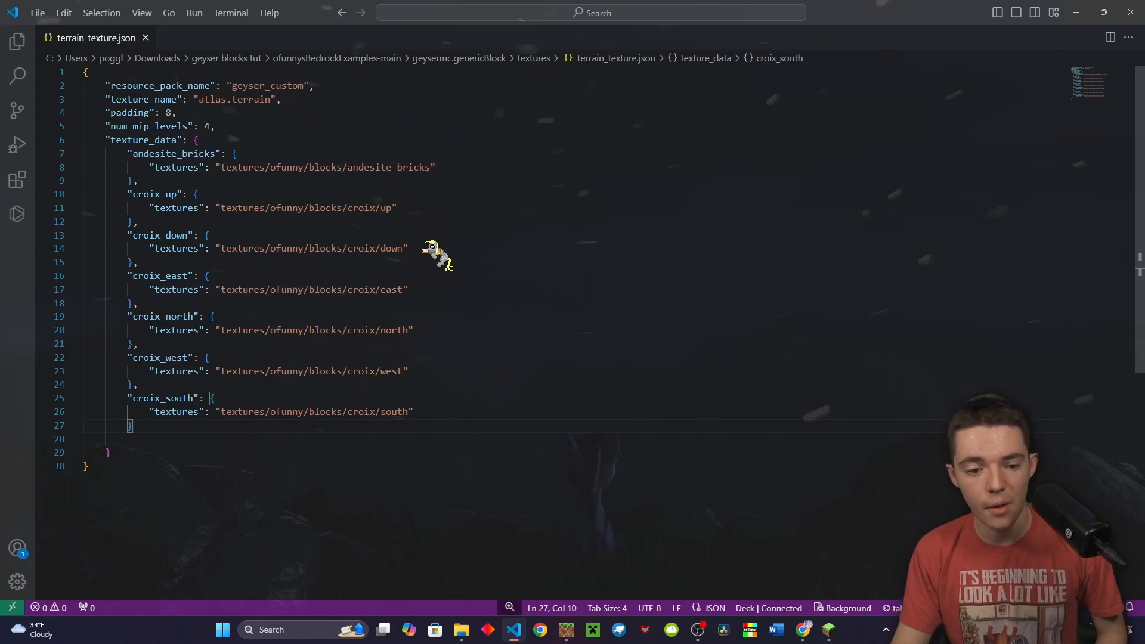
left_click(378, 249)
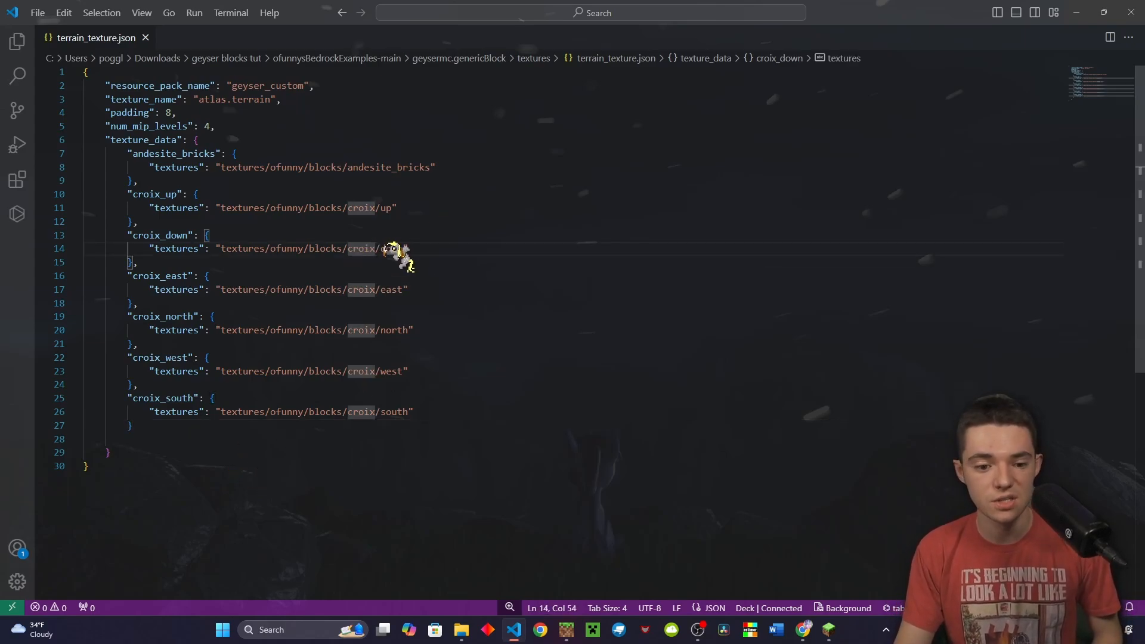
Create a new croix folder inside the pack's textures/ofunny/blocks folder
left_click(1100, 13)
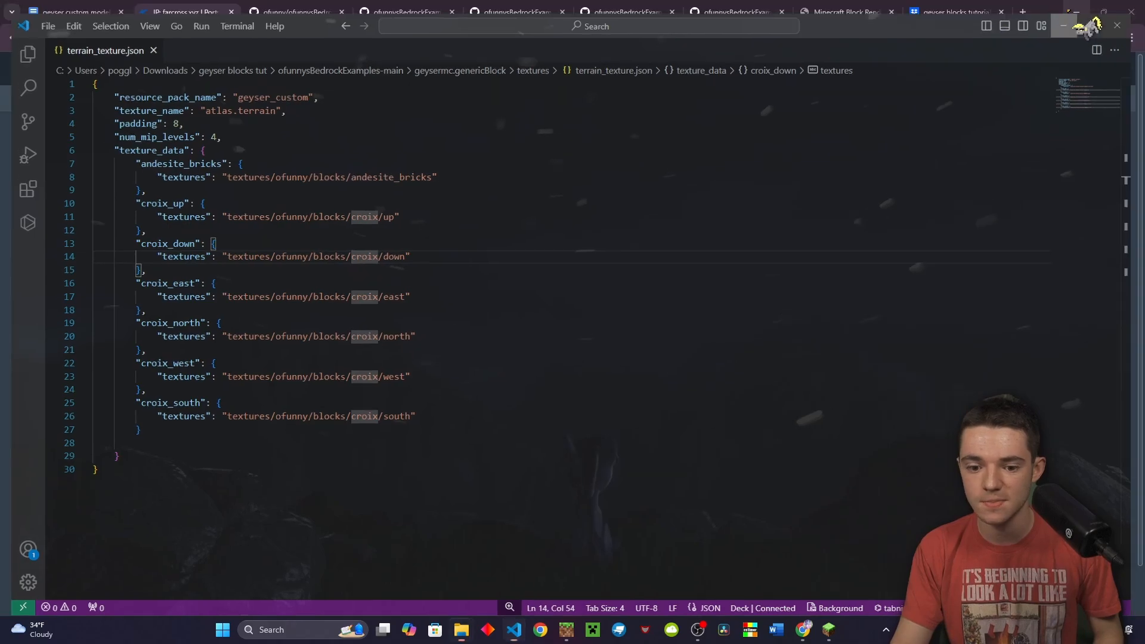
left_click(1064, 26)
double_click(346, 316)
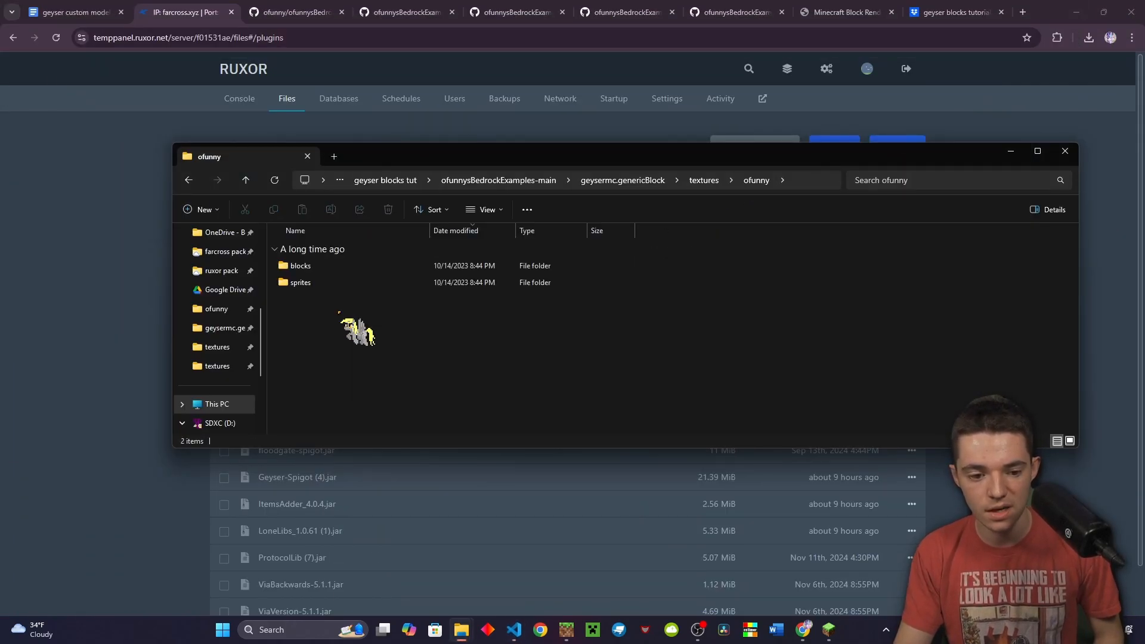
double_click(316, 266)
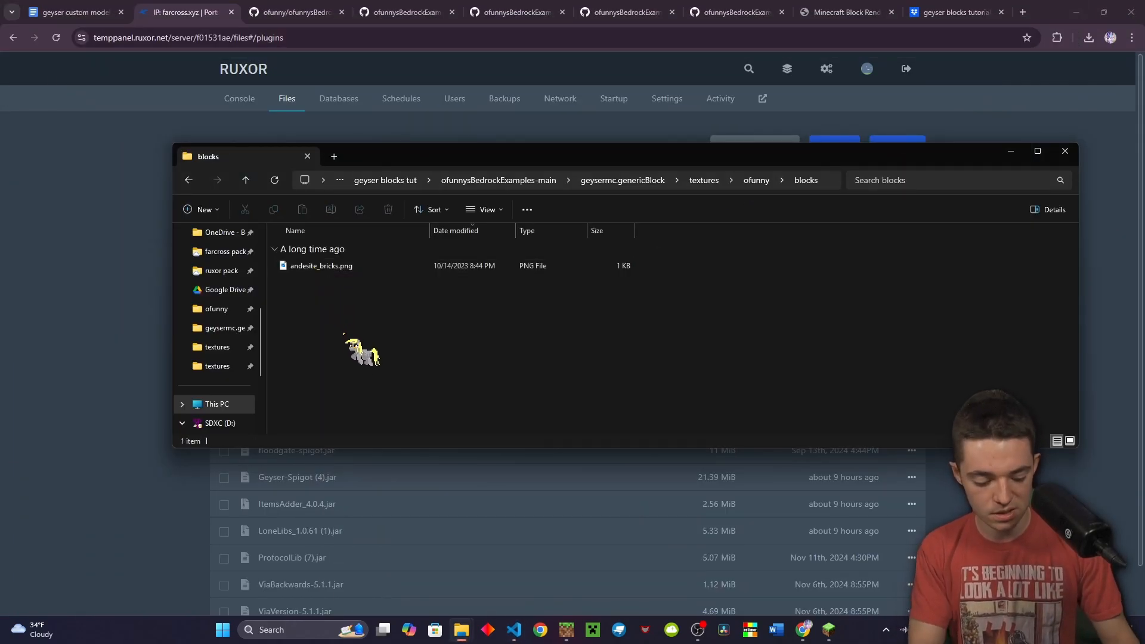
key("ctrl+shift+n")
type("croi")
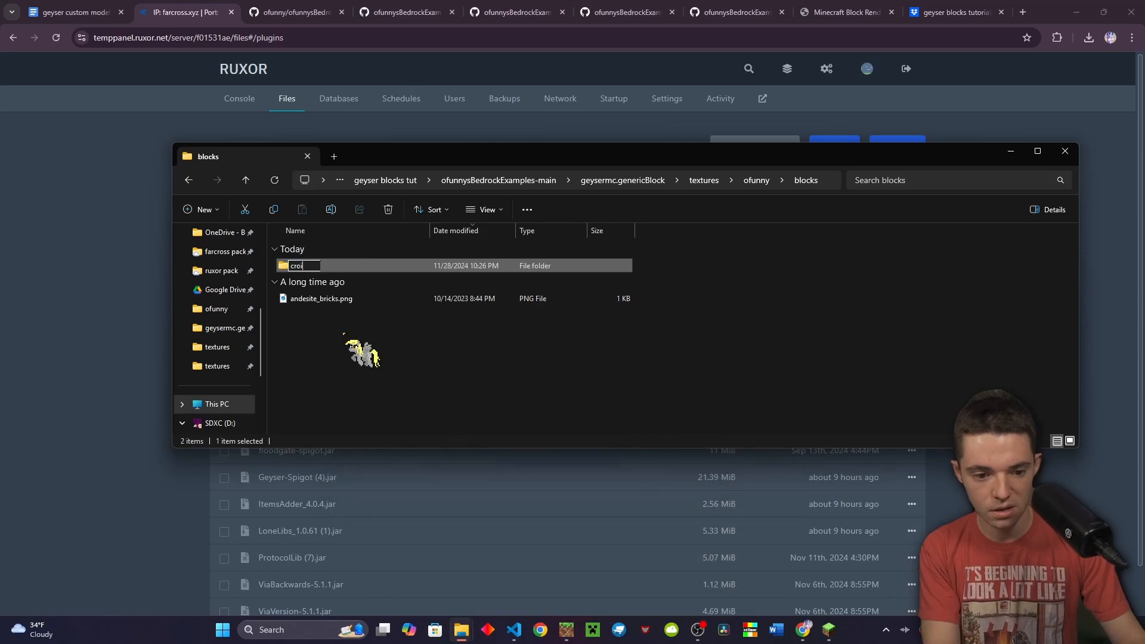
type("x")
key("Return")
key("Return")
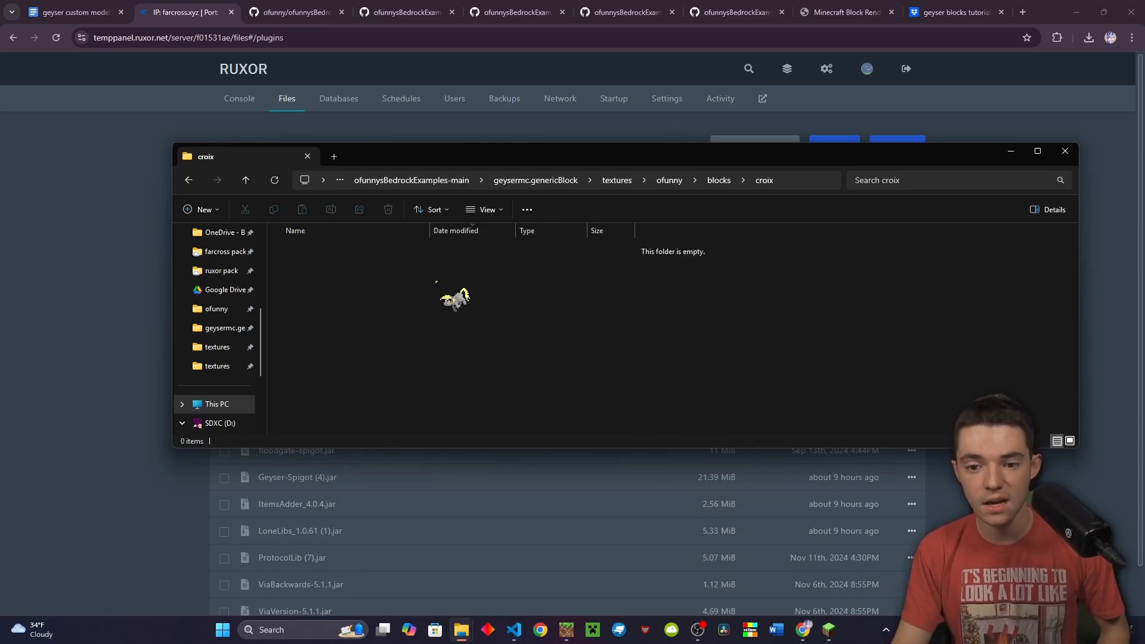
Copy the six face PNGs from the tutorial's textures/croix folder into the new croix folder
mouse_move(461, 630)
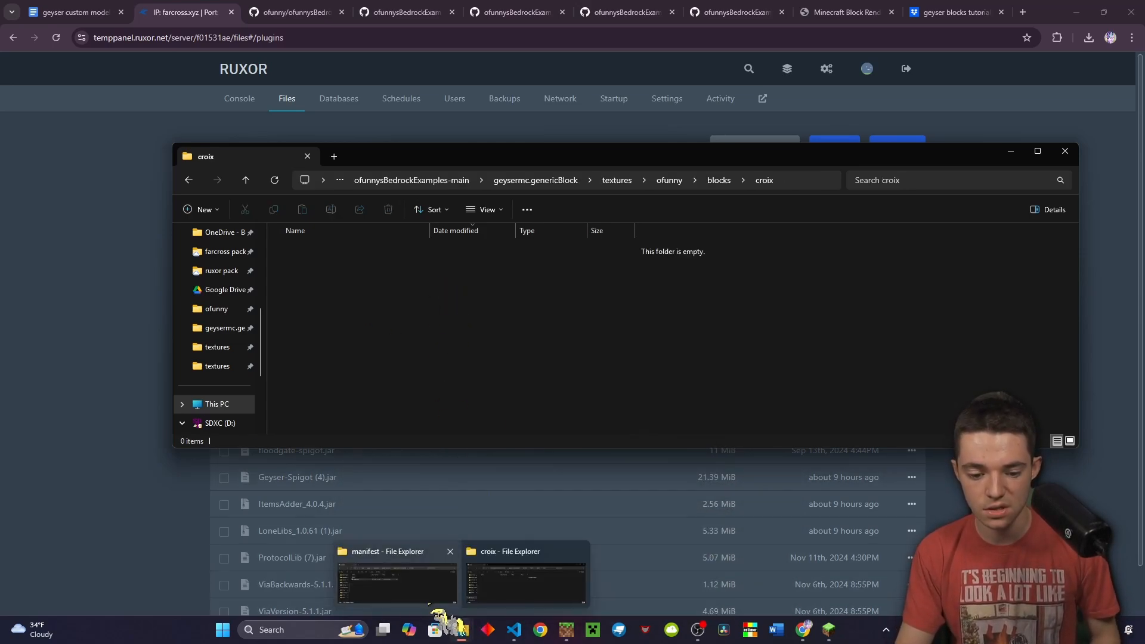
left_click(398, 566)
left_click(922, 299)
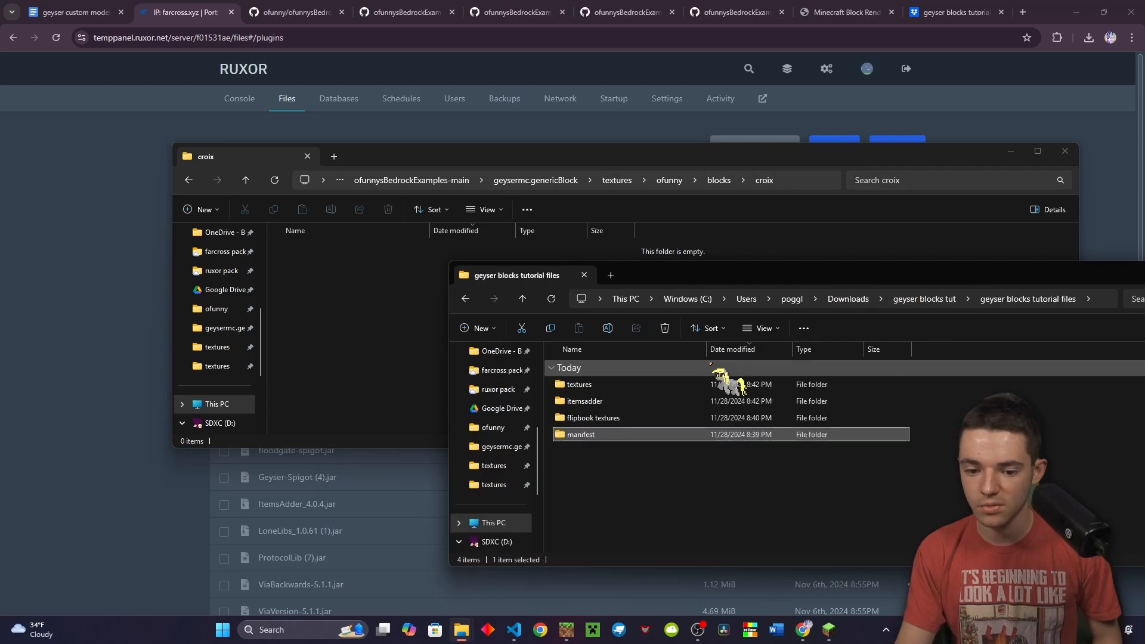
double_click(620, 387)
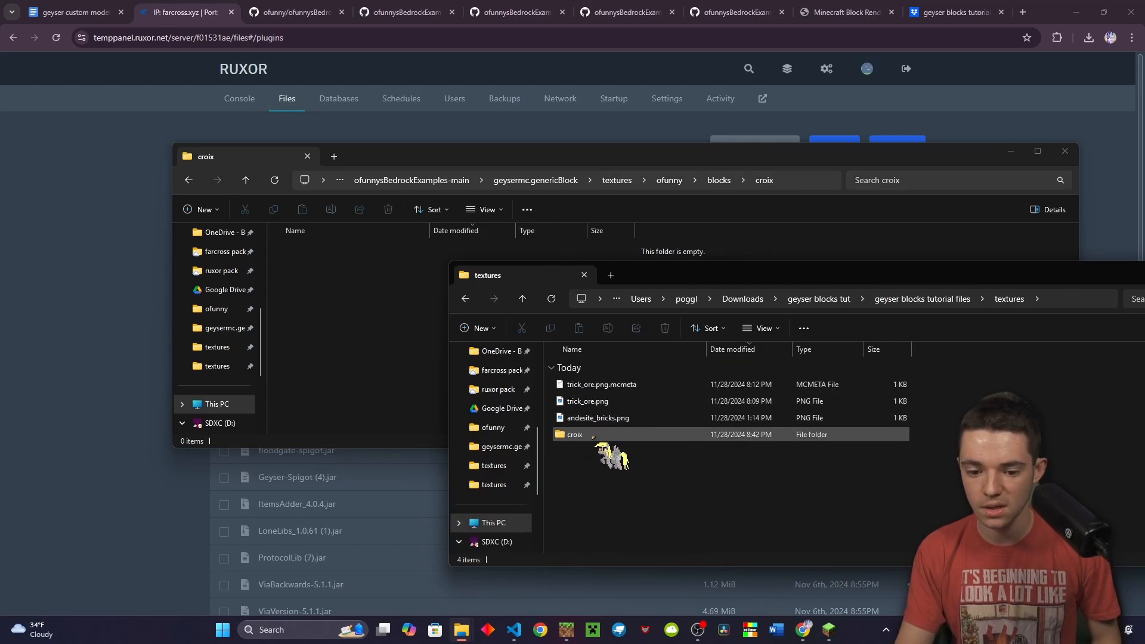
left_click(583, 437)
double_click(582, 437)
left_click_drag(594, 504, 595, 379)
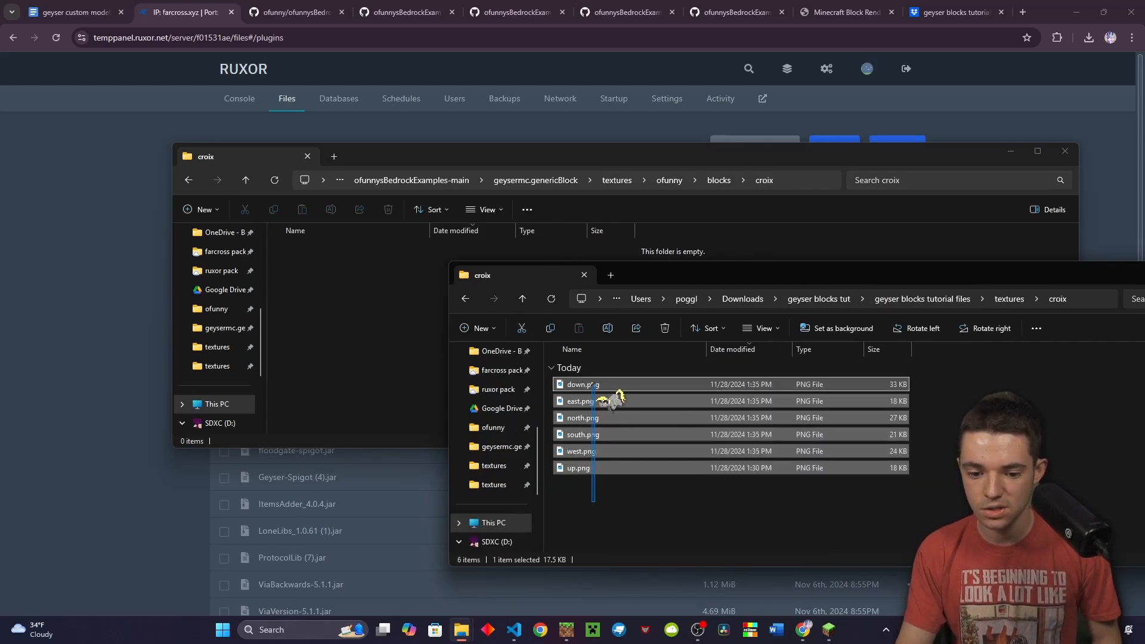
left_click(365, 375)
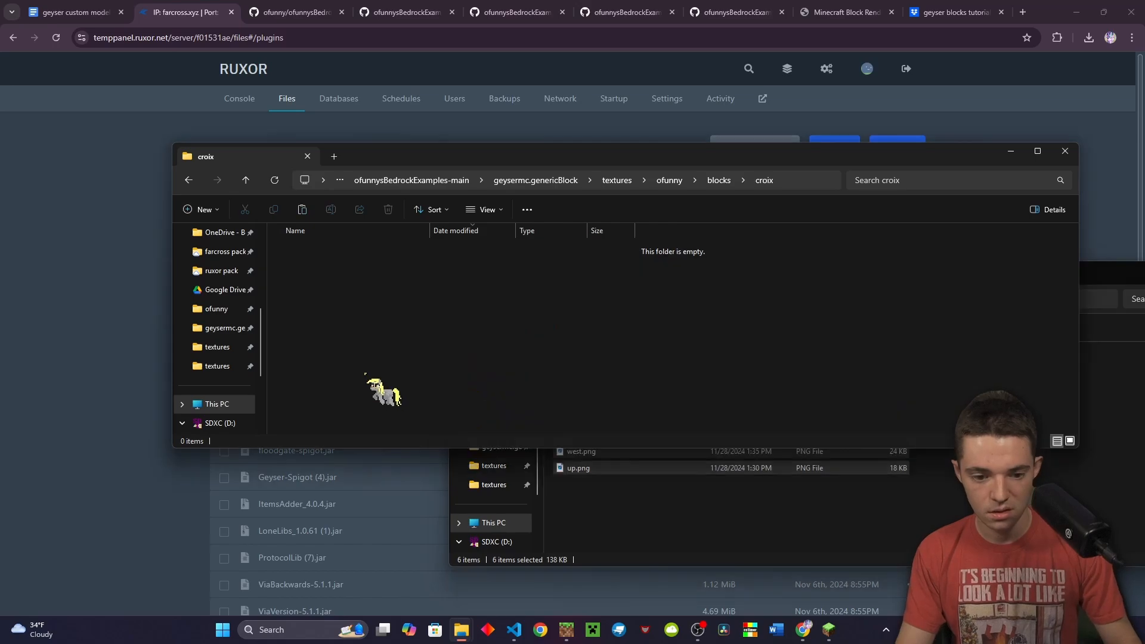
key("ctrl+v")
left_click(370, 377)
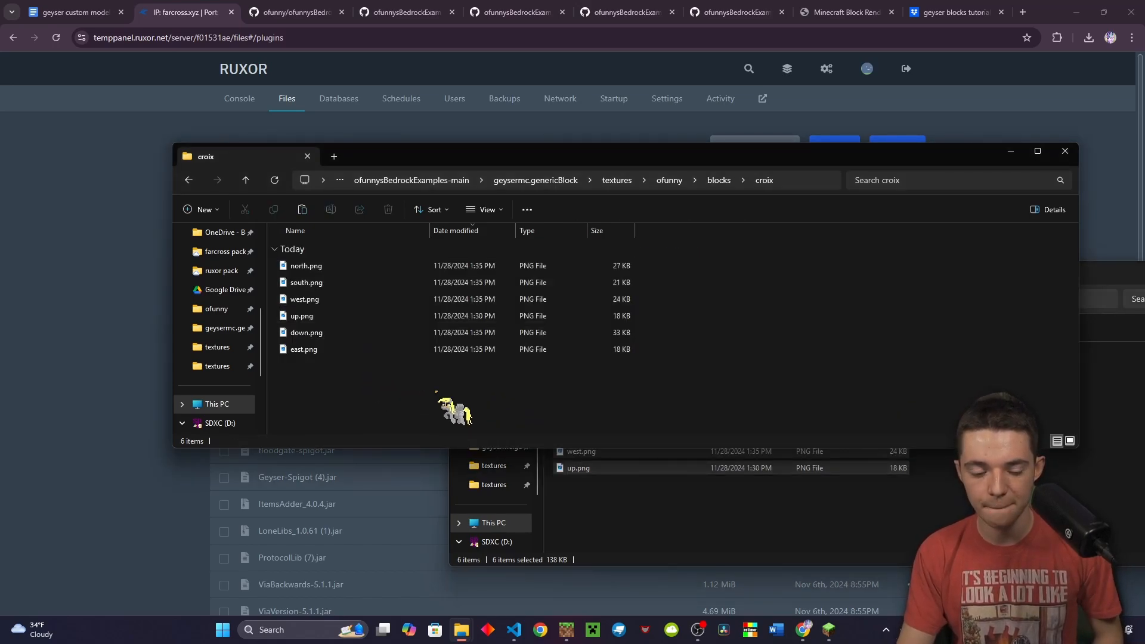
key("alt+Up")
key("alt+Up")
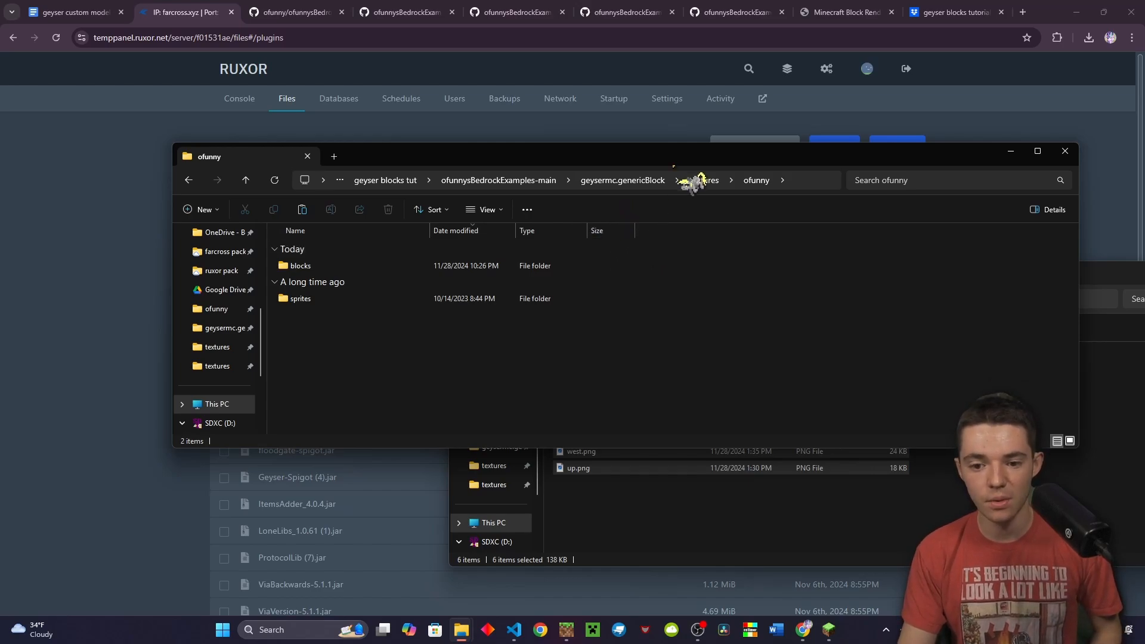
Copy block_mappings.json in Geyser-Spigot/custom_mappings, rename the copy croix_block.json, and open it
left_click(70, 261)
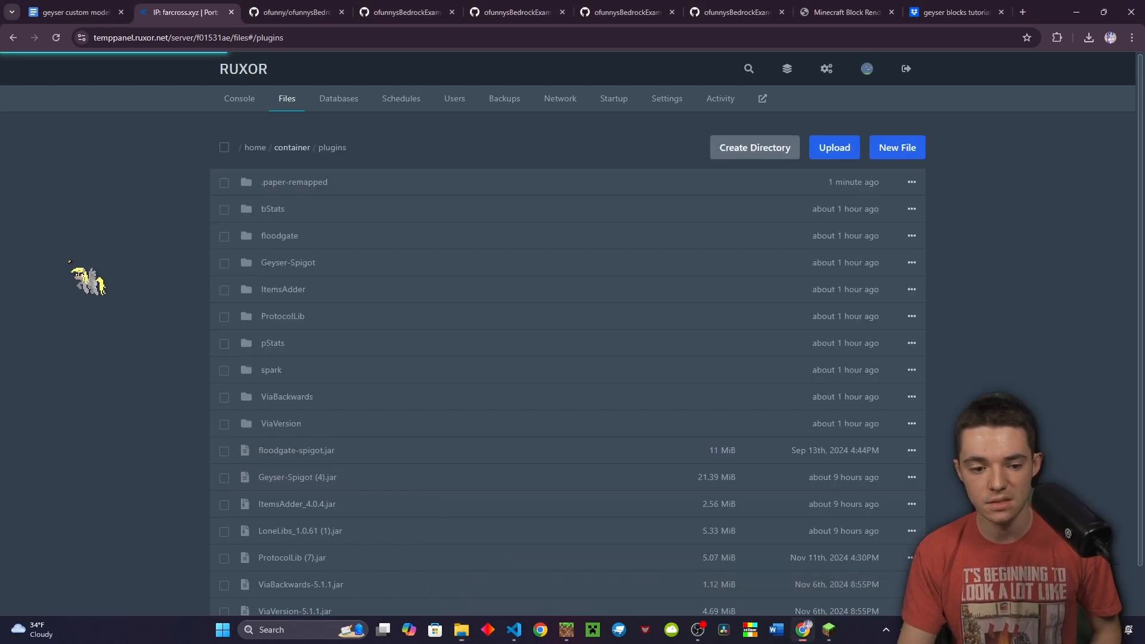
left_click(291, 263)
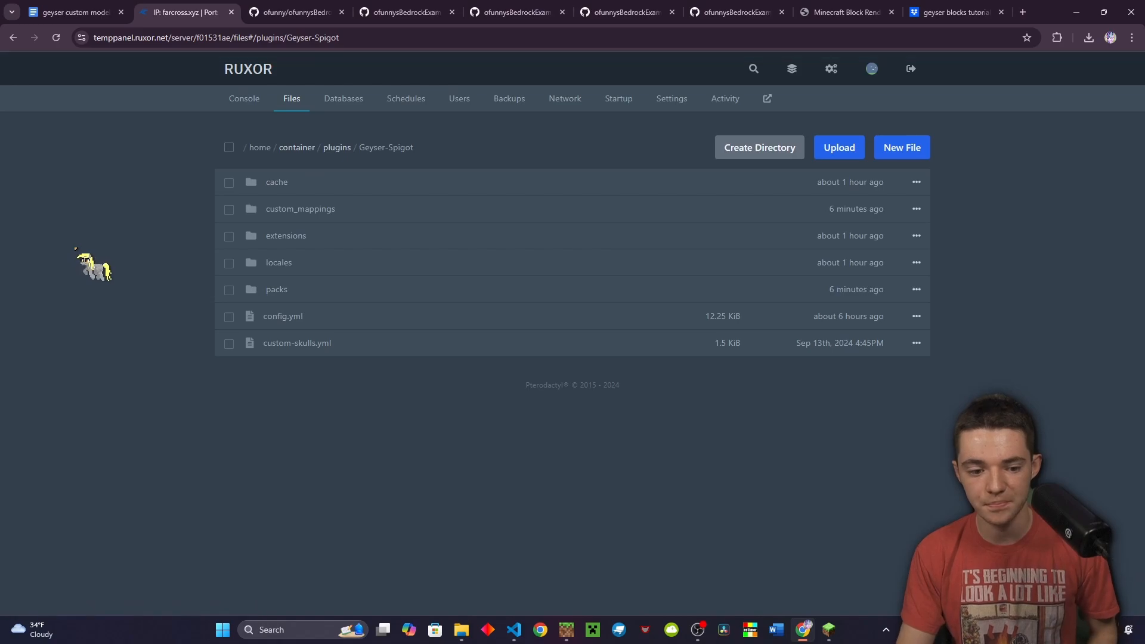
left_click(304, 212)
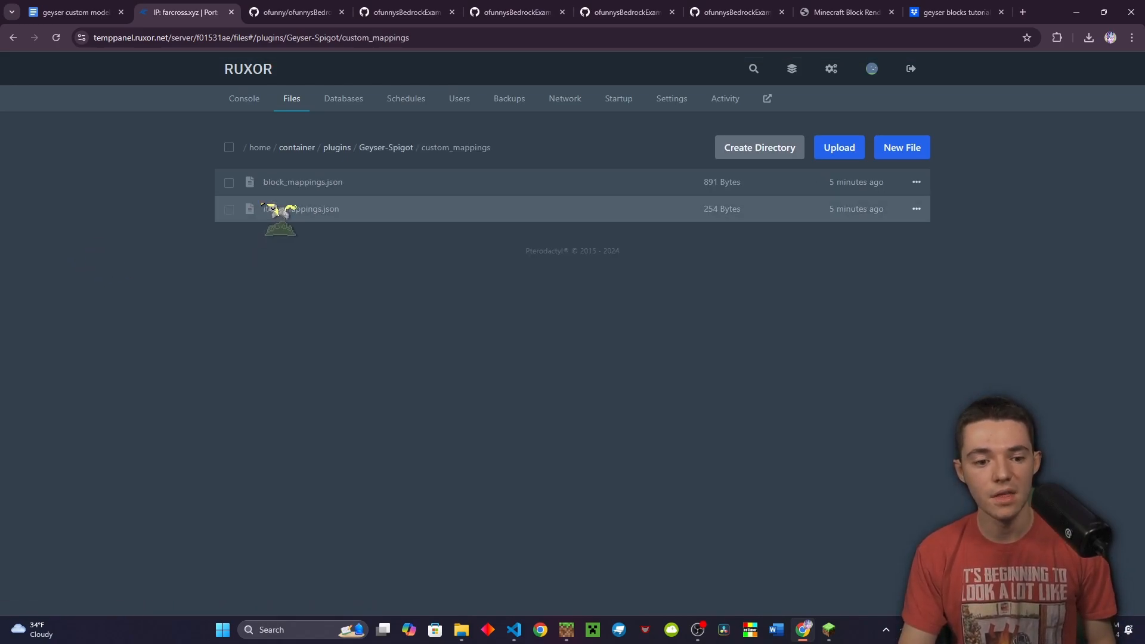
right_click(307, 192)
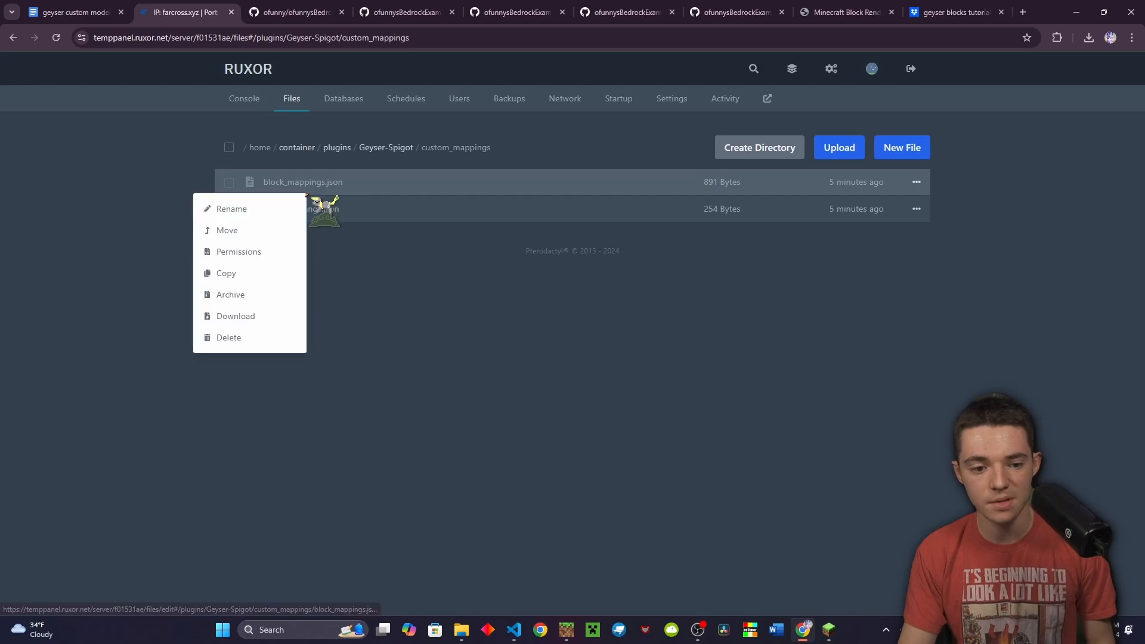
left_click(250, 273)
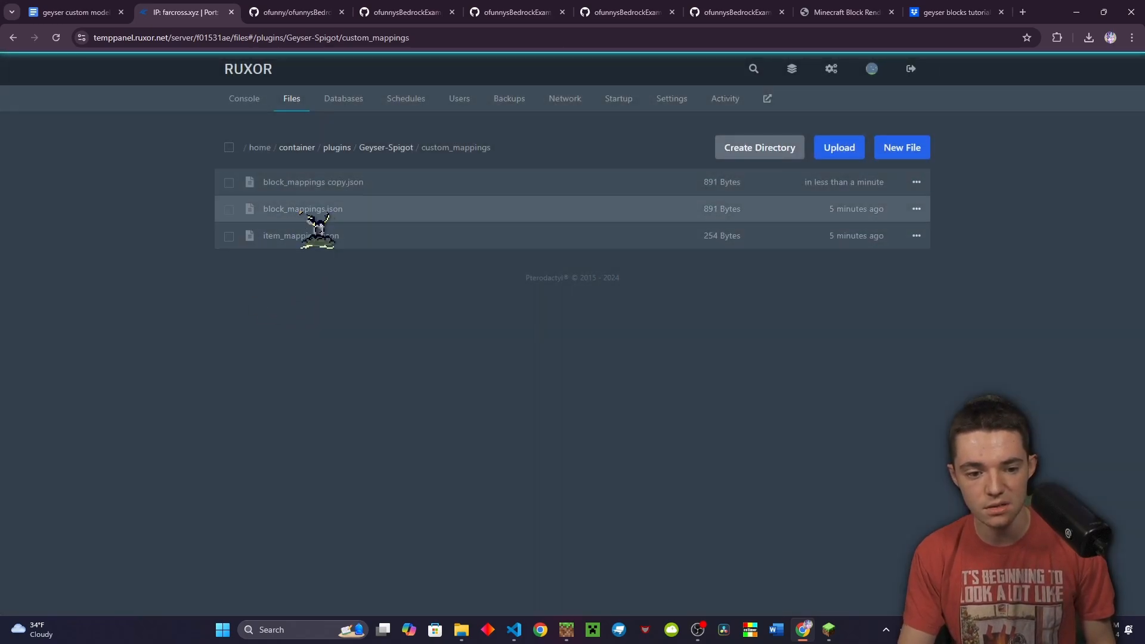
right_click(308, 189)
left_click(281, 208)
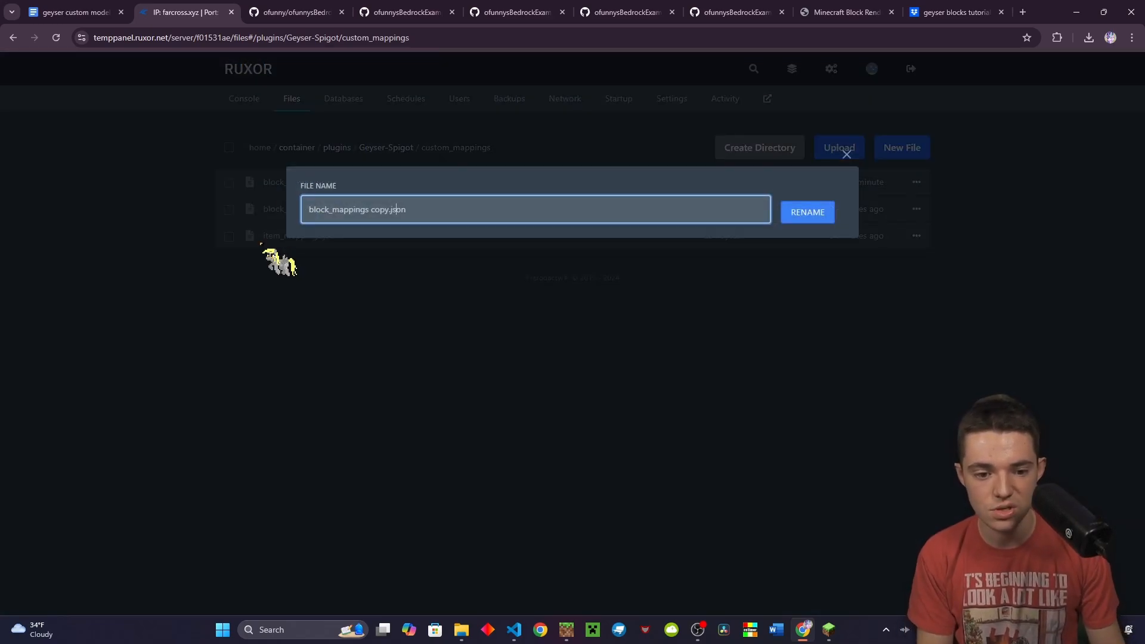
type("cro")
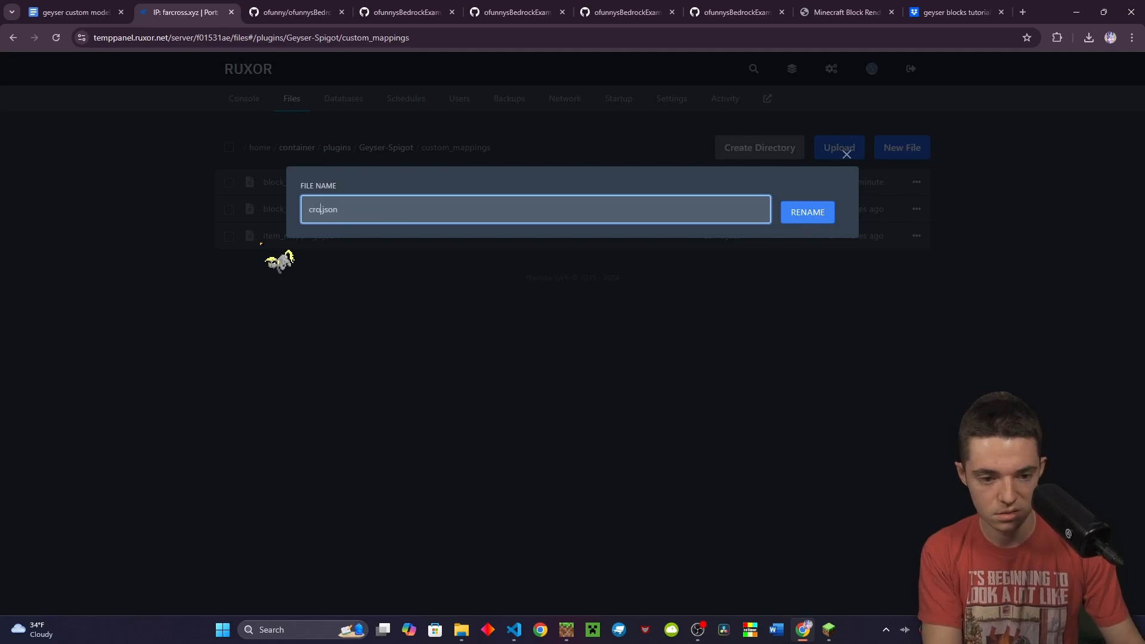
type("ix_block")
key("Return")
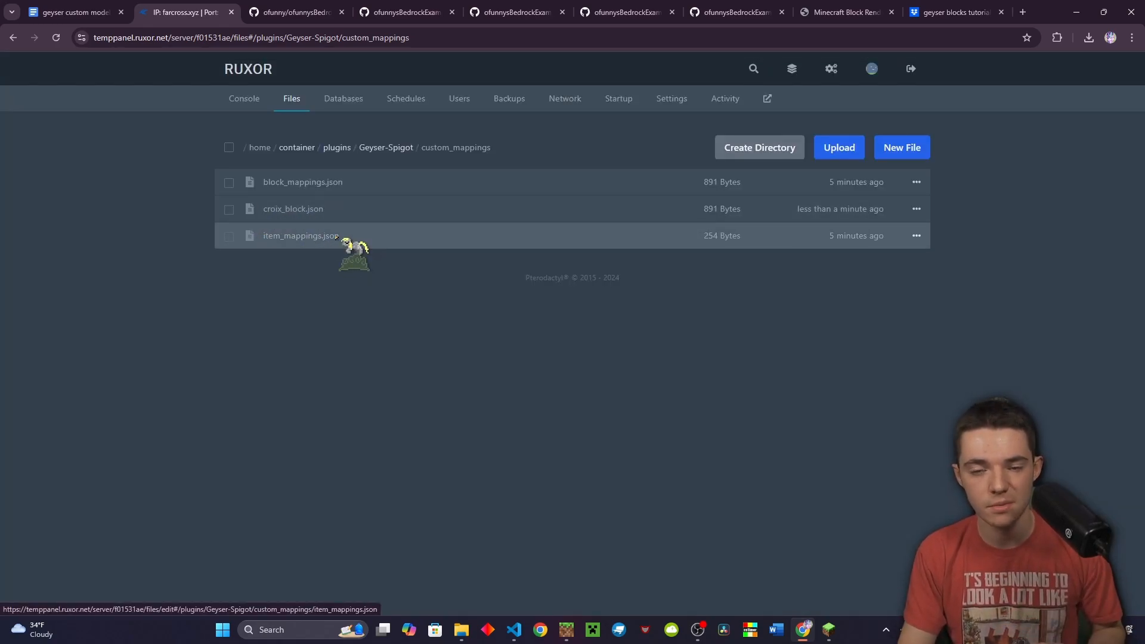
left_click(316, 210)
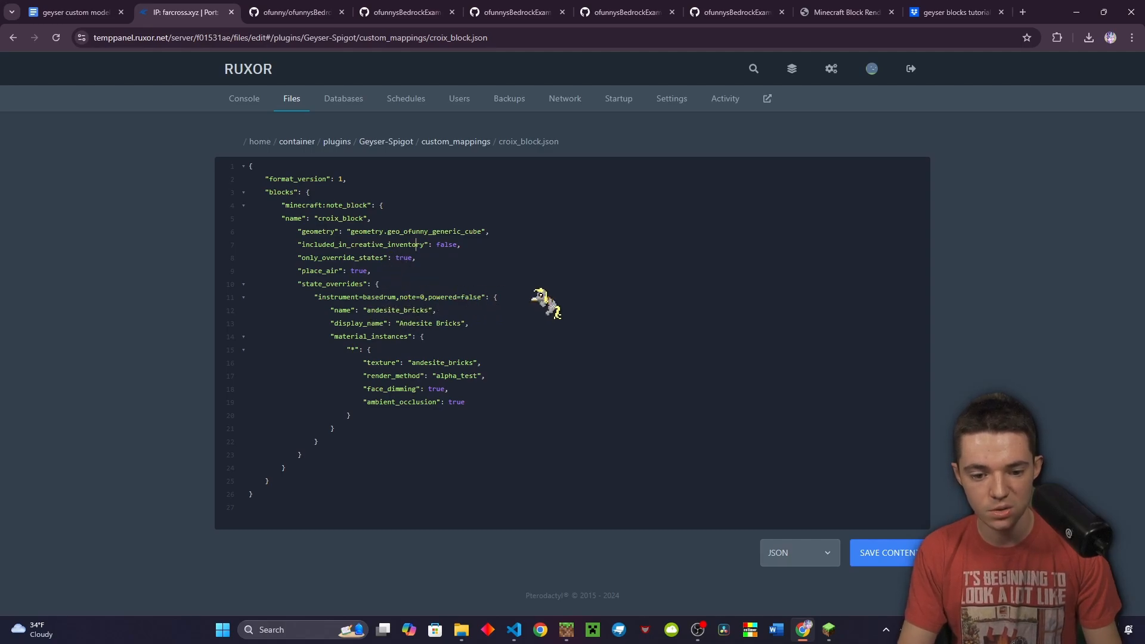
Join civ dev in Java Edition and read the note block's F3 state: basedrum, note 1
left_click(829, 630)
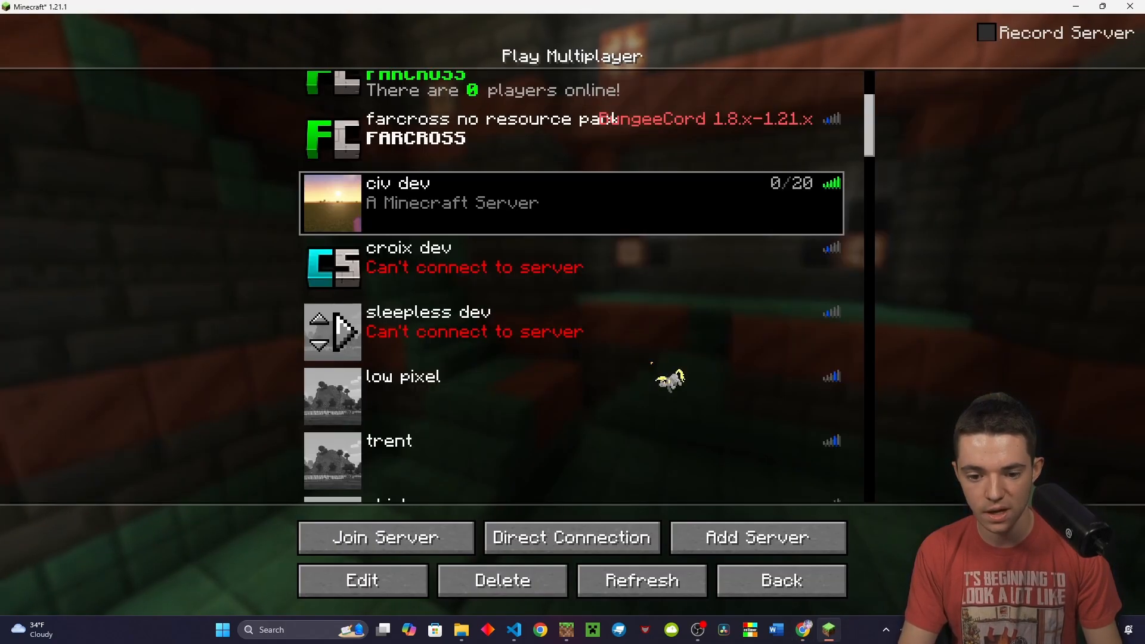
double_click(460, 230)
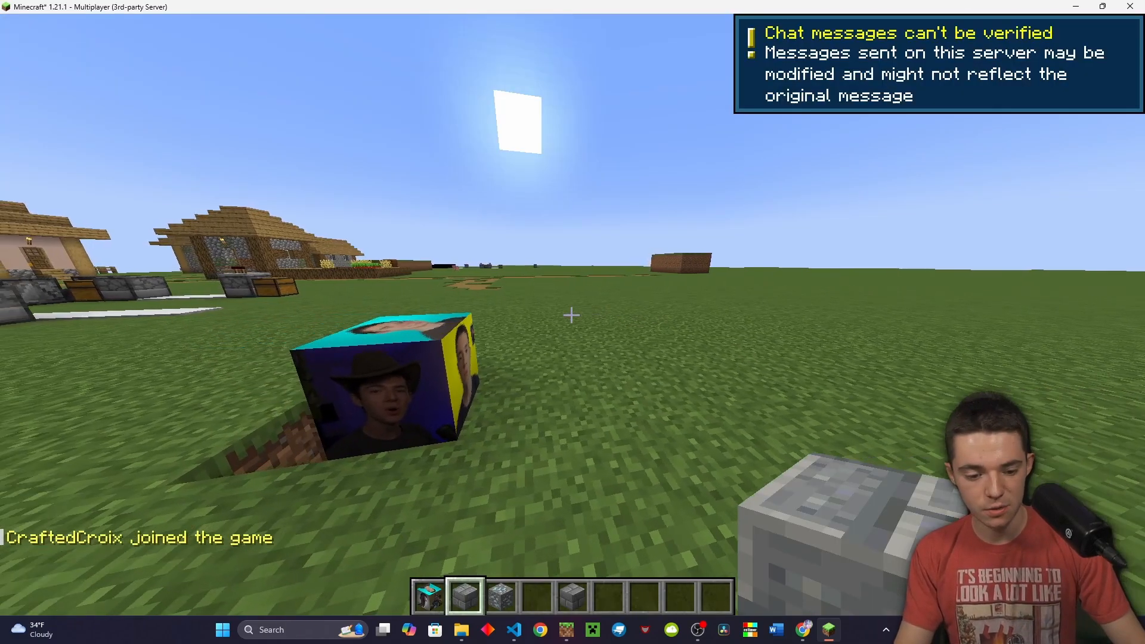
key("F3")
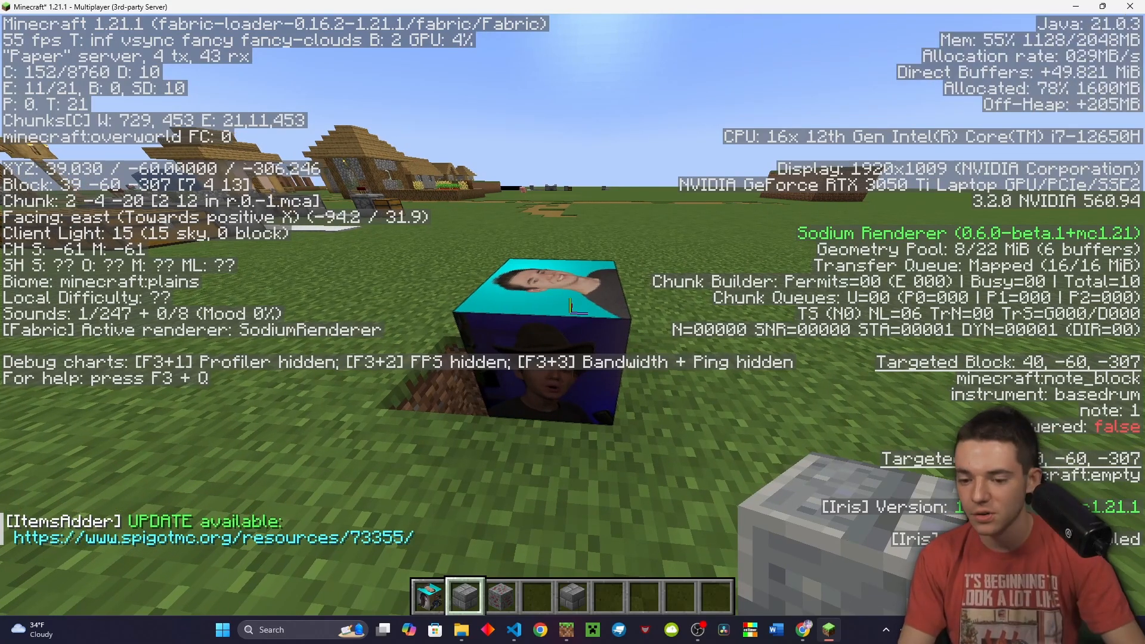
key("Escape")
left_click(804, 630)
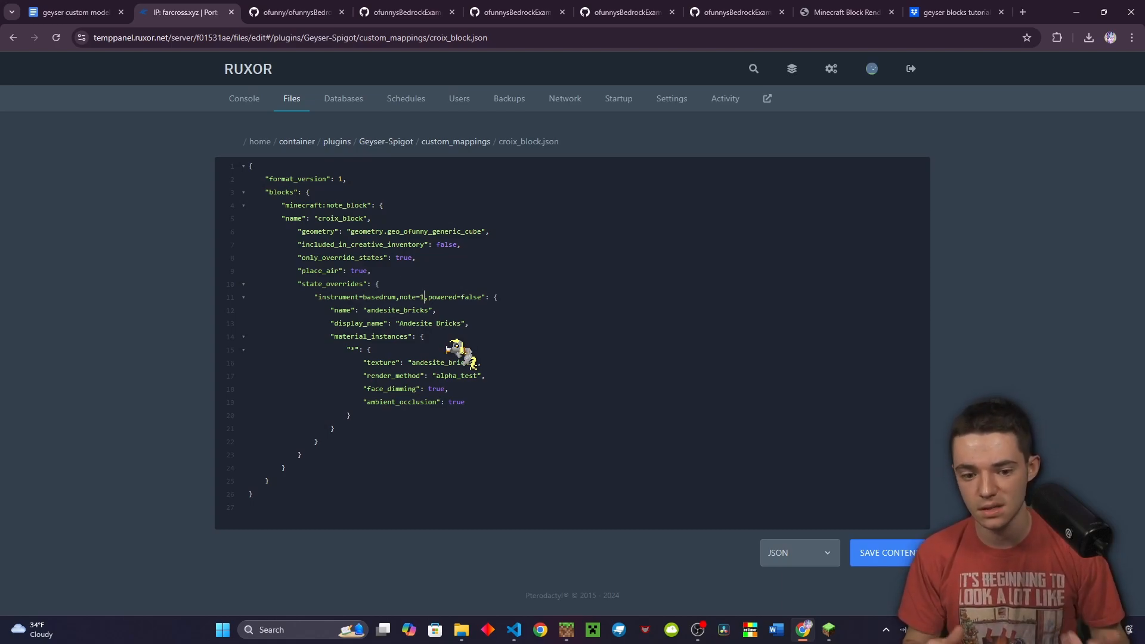
Set the override name to croix_block and paste two copies of the up material instance
double_click(394, 310)
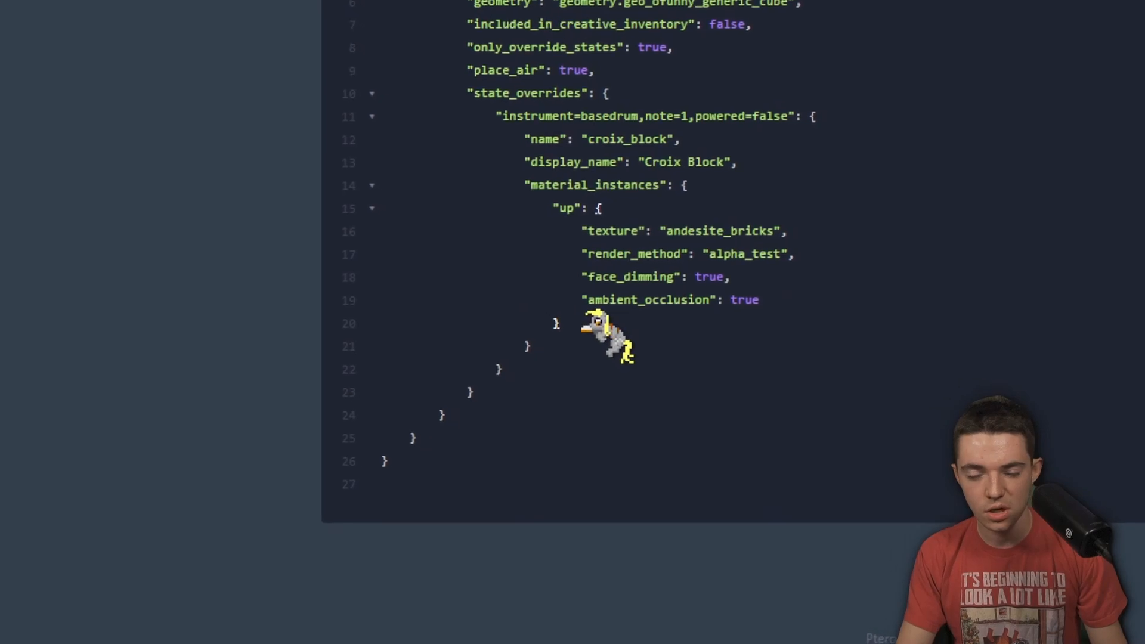
left_click_drag(590, 325, 325, 226)
key("ctrl+c")
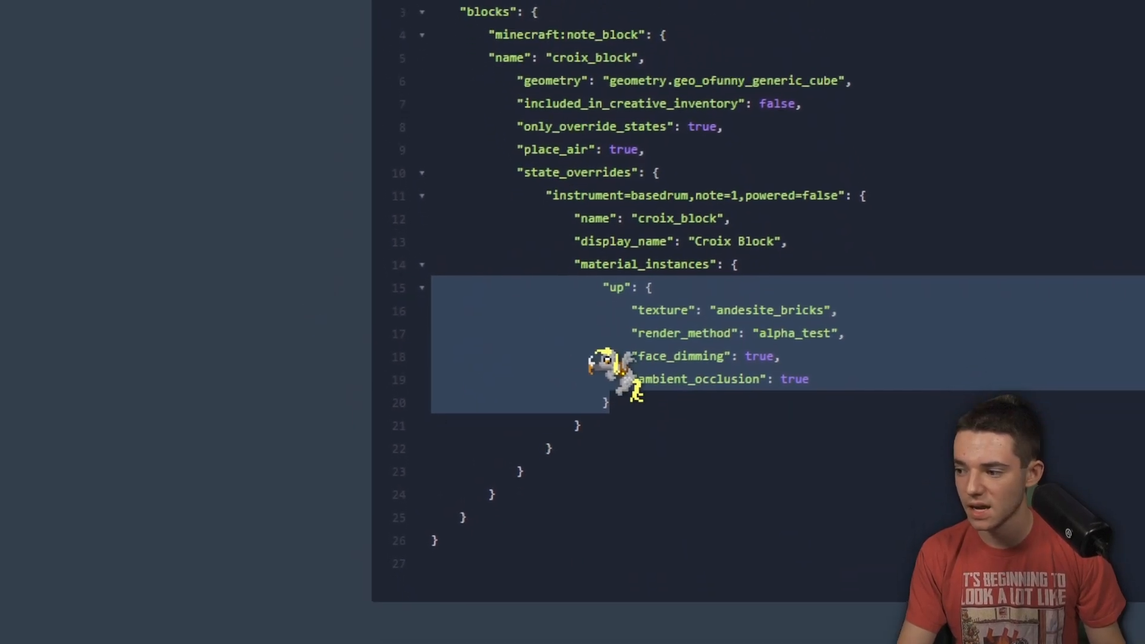
left_click(633, 382)
left_click(637, 402)
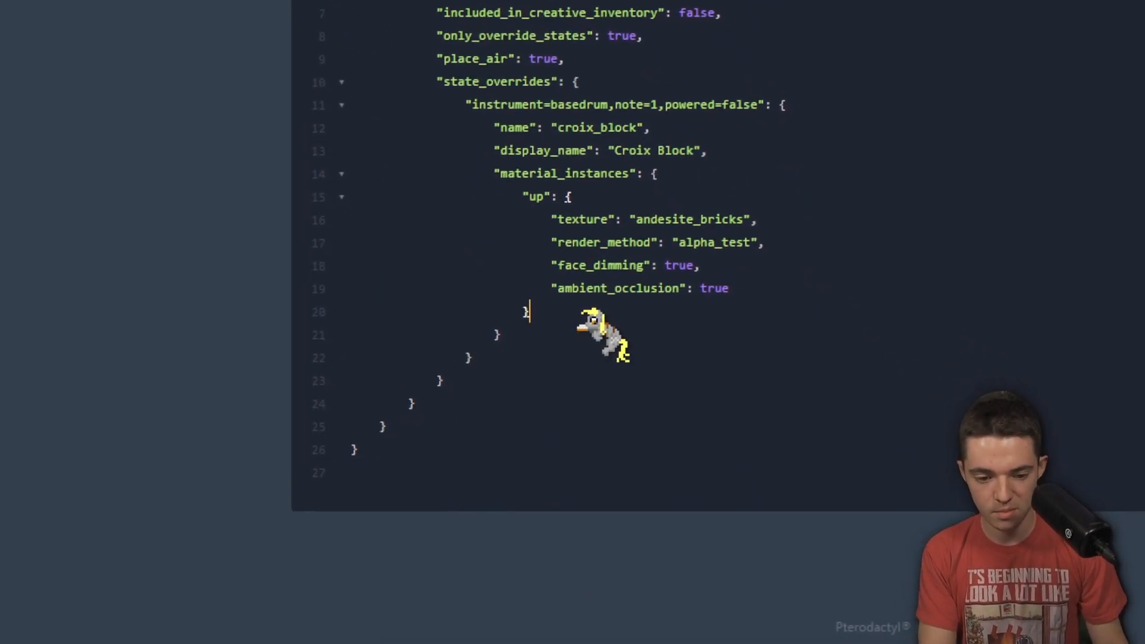
key("Return")
key("ctrl+v")
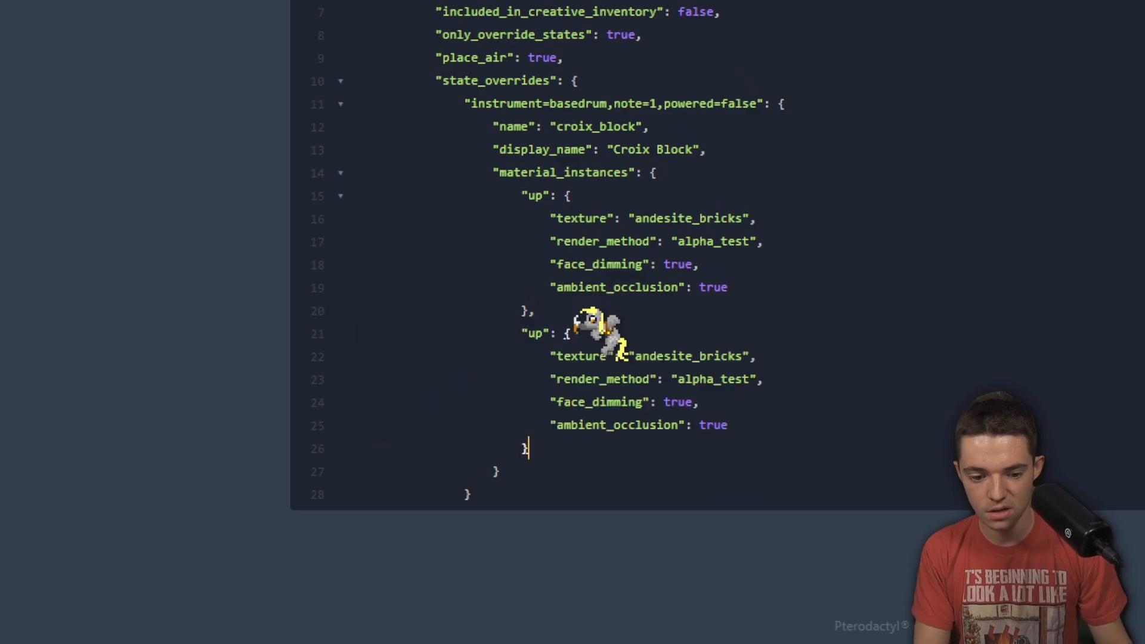
key("ctrl+v")
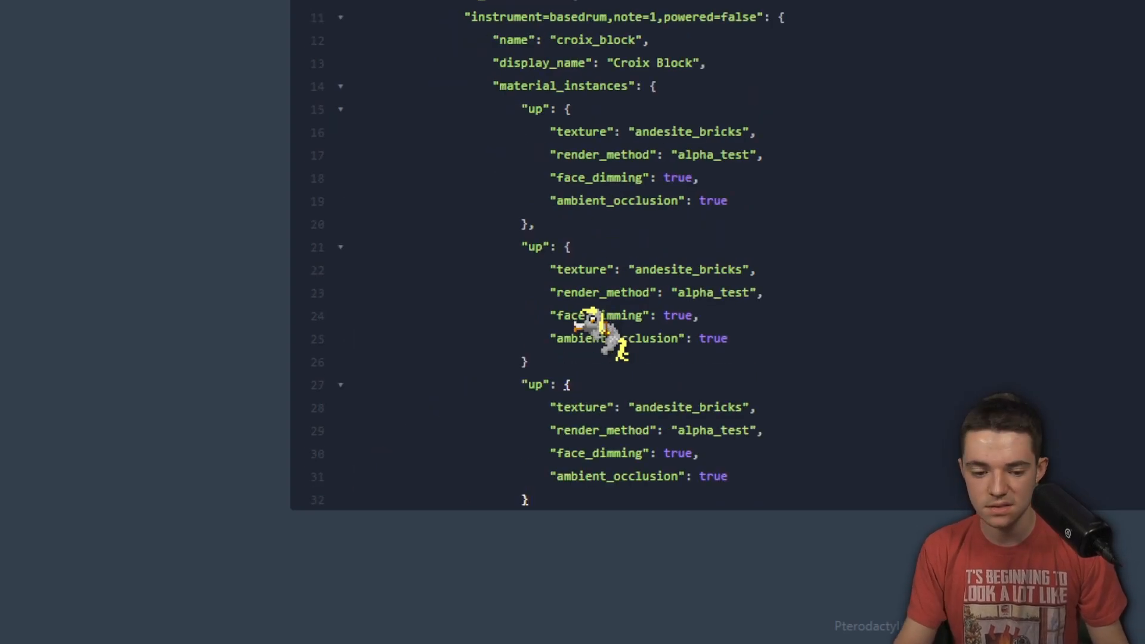
Add separating commas and paste three more up blocks, giving six material instances
left_click(561, 365)
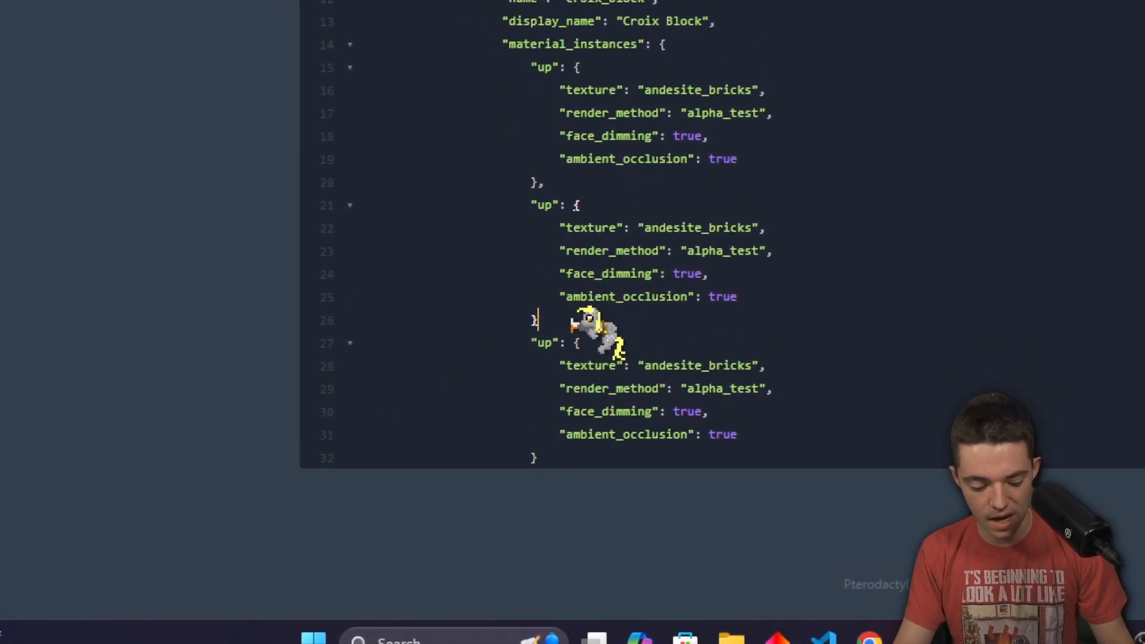
type(",")
scroll(573, 323, "down", 2)
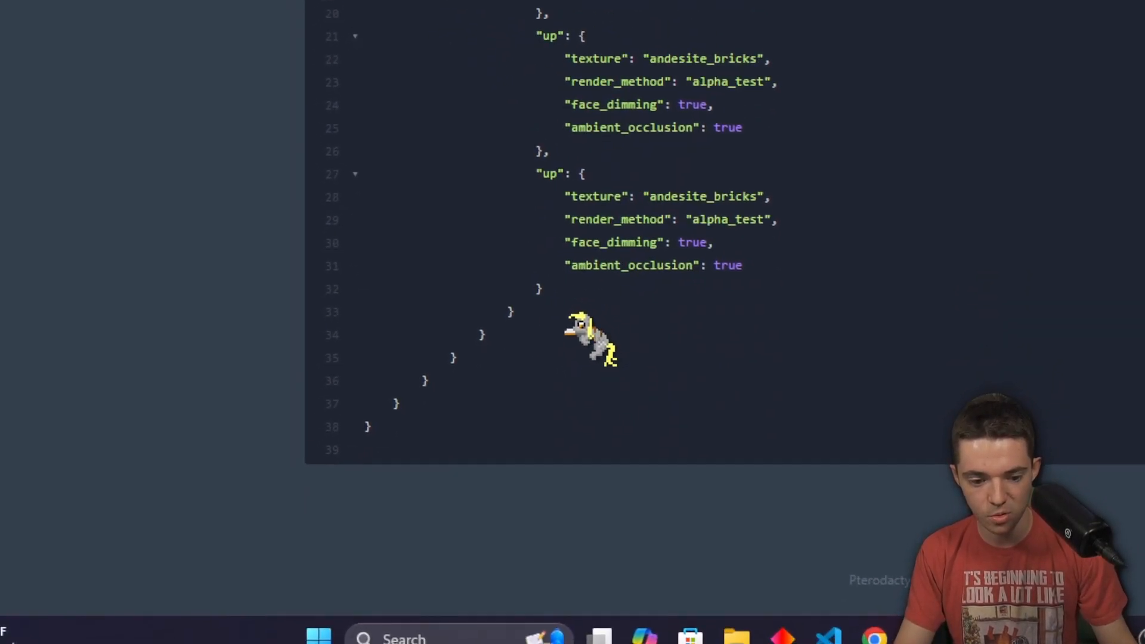
left_click(574, 324)
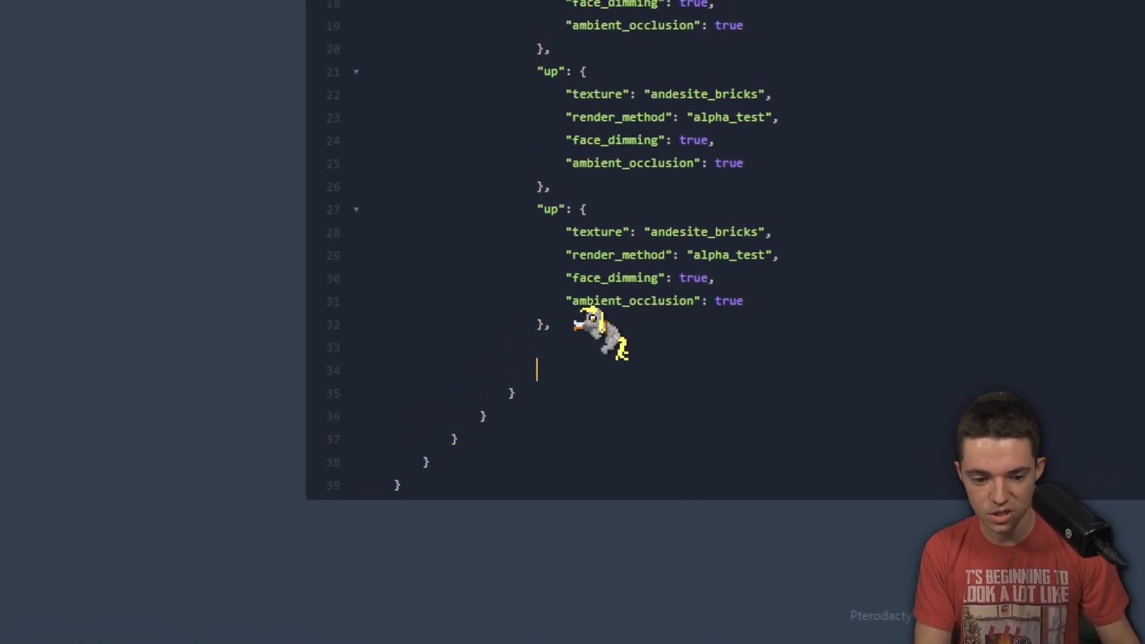
key("ctrl+v")
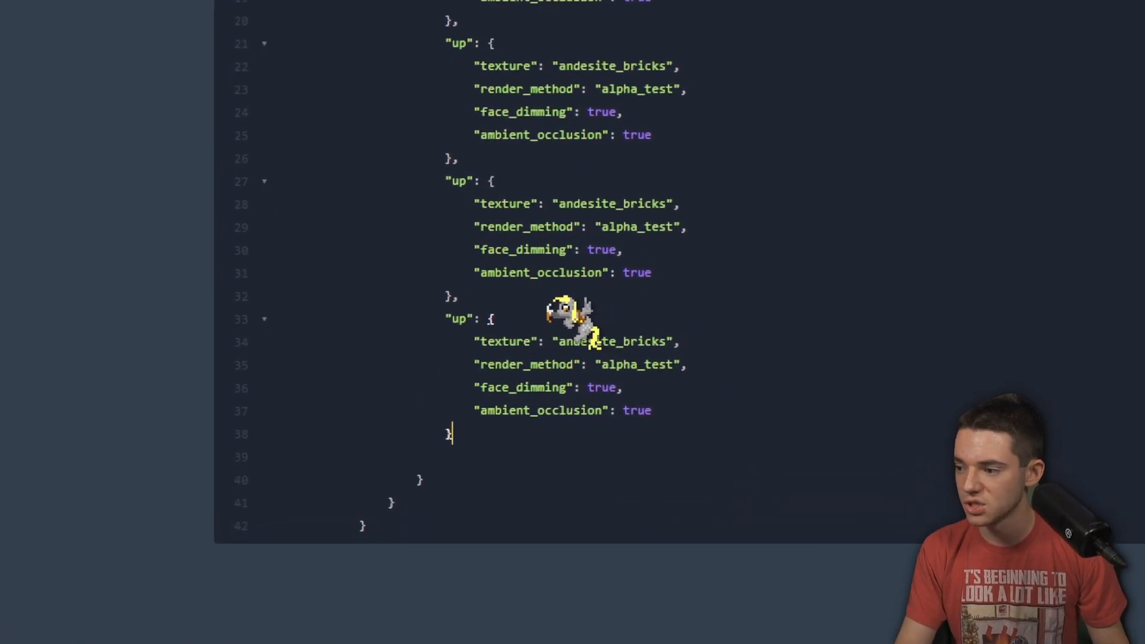
type(",")
key("Return")
key("Return")
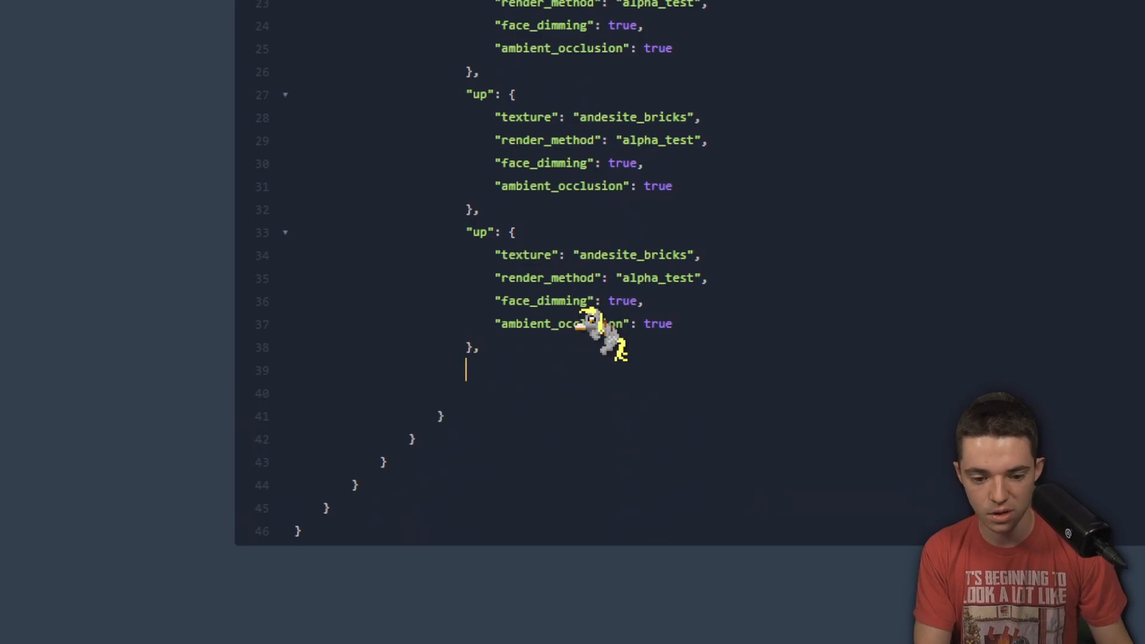
key("ctrl+v")
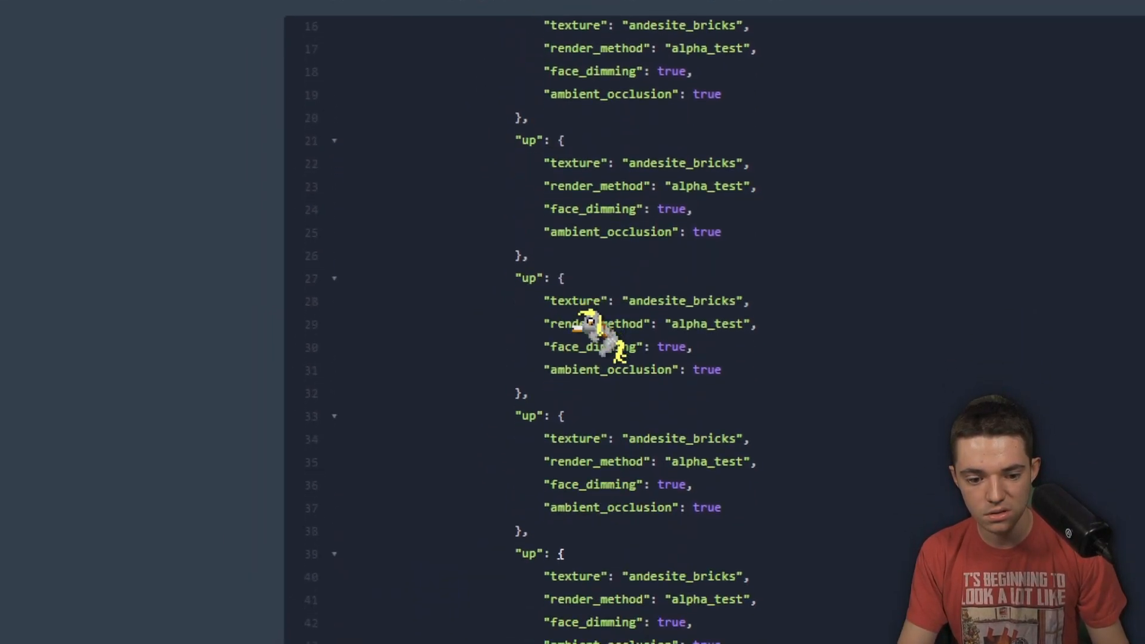
type(",")
key("Return")
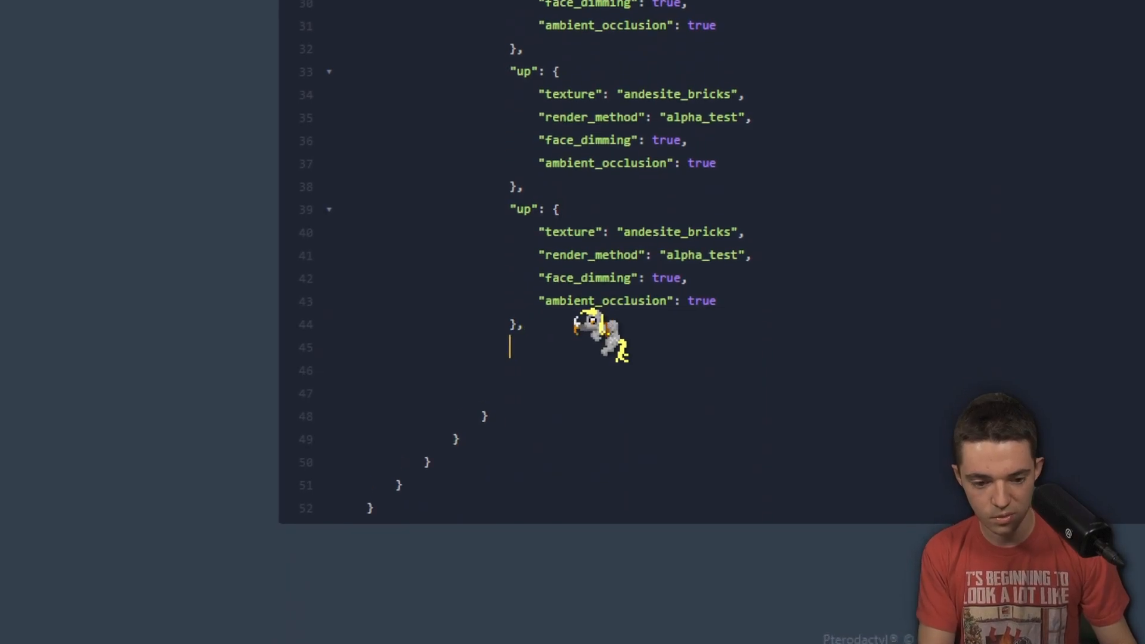
key("ctrl+v")
scroll(576, 328, "up", 10)
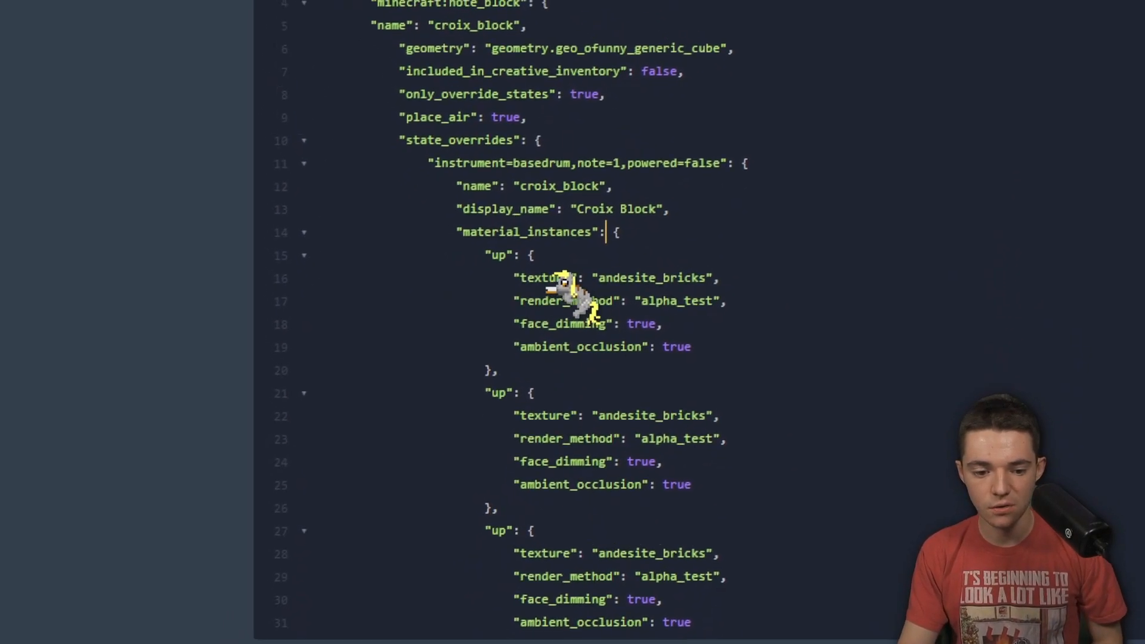
Give the first face a croix texture, then make the next face down with croix_down
double_click(596, 328)
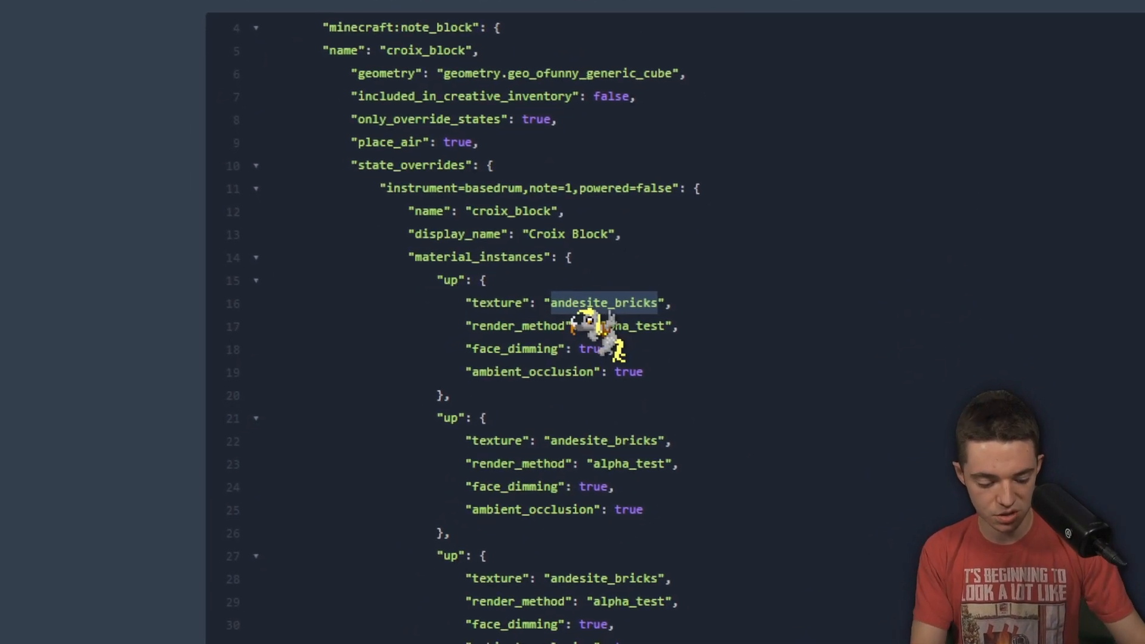
type("croix")
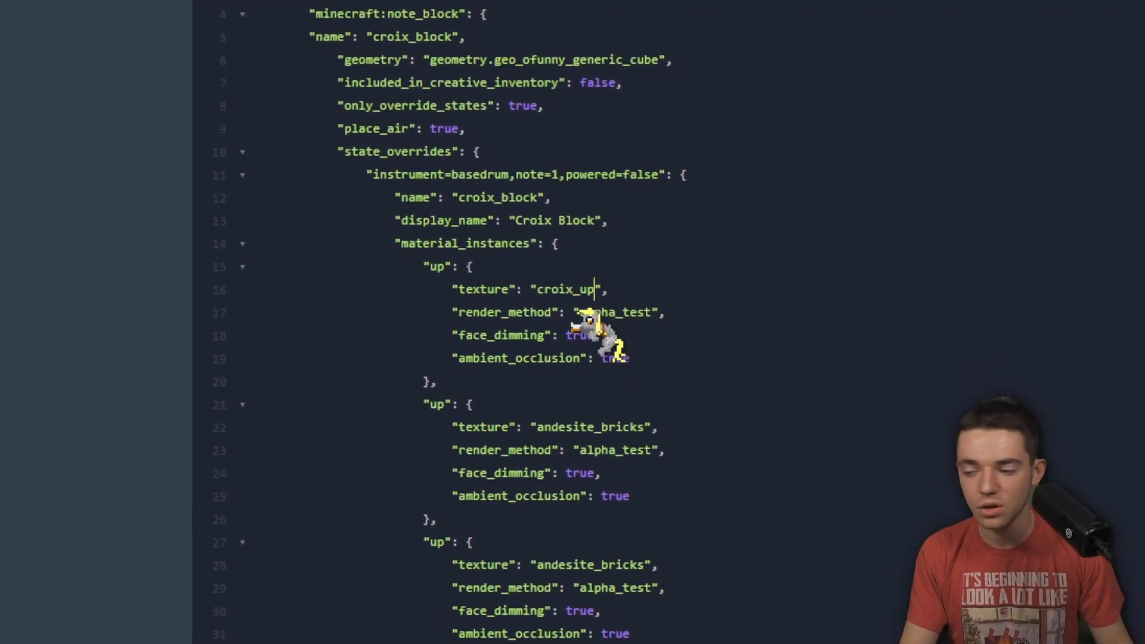
scroll(572, 338, "down", 2)
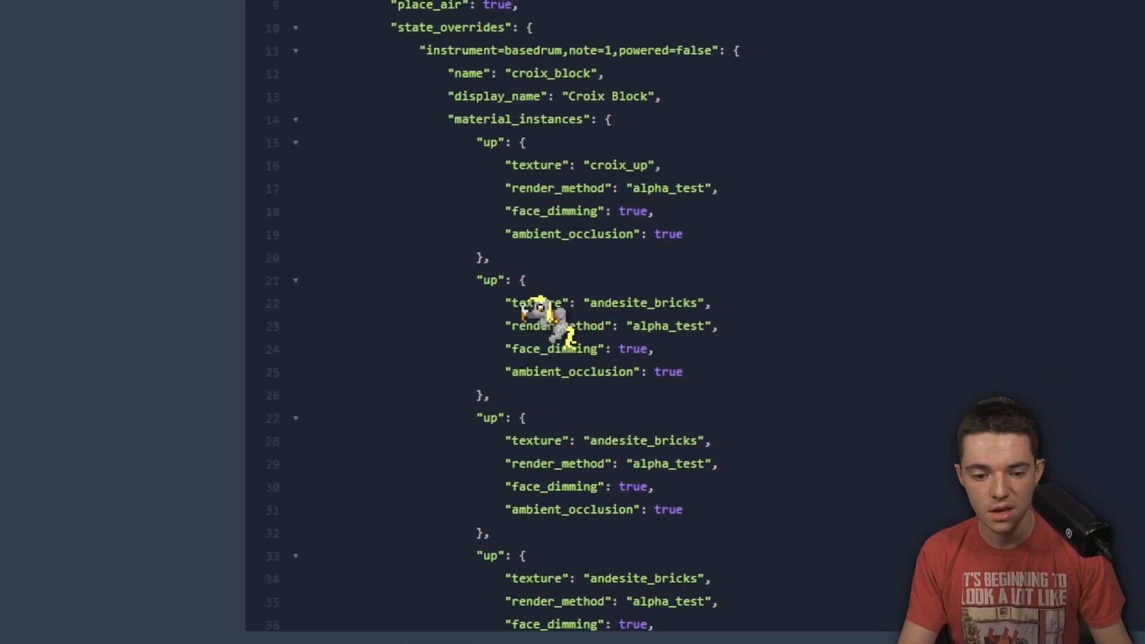
type("down")
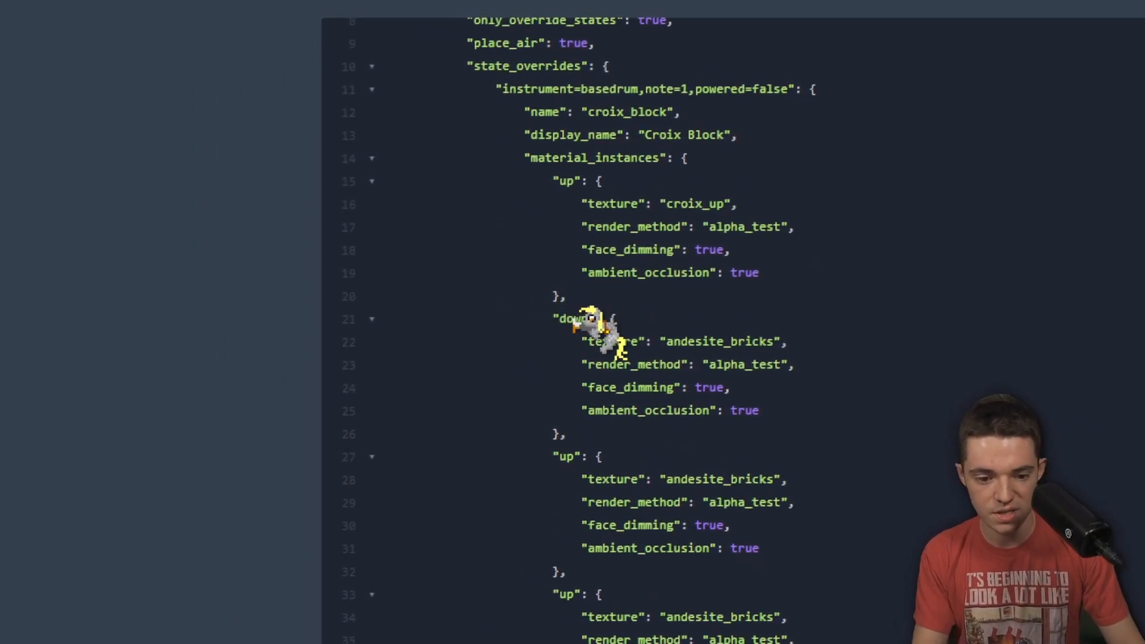
double_click(727, 342)
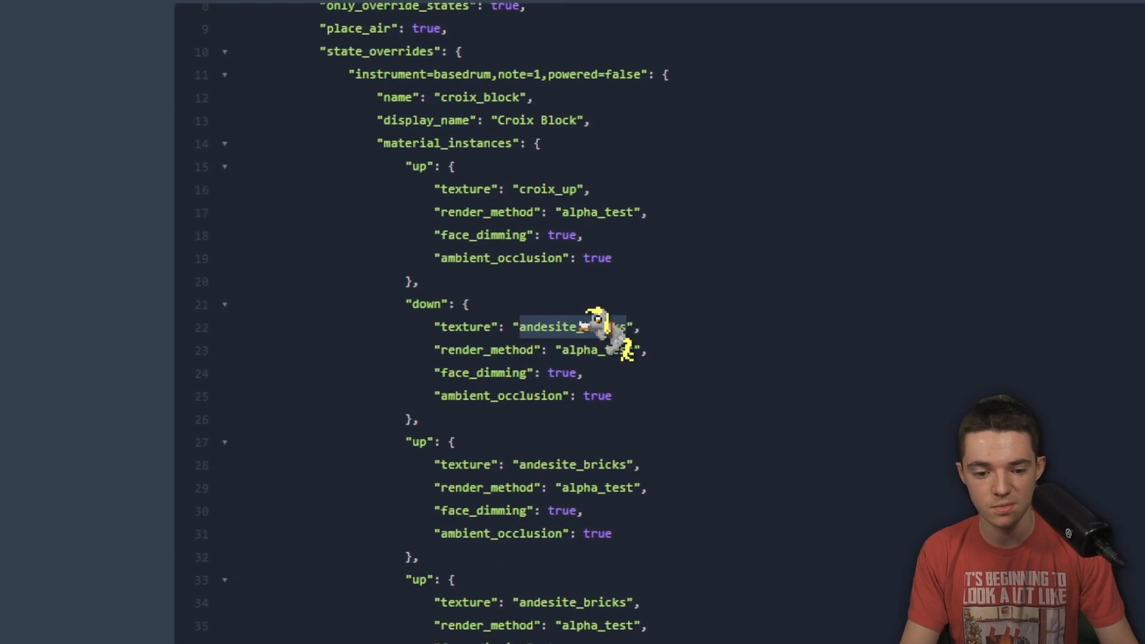
type("croix_dow")
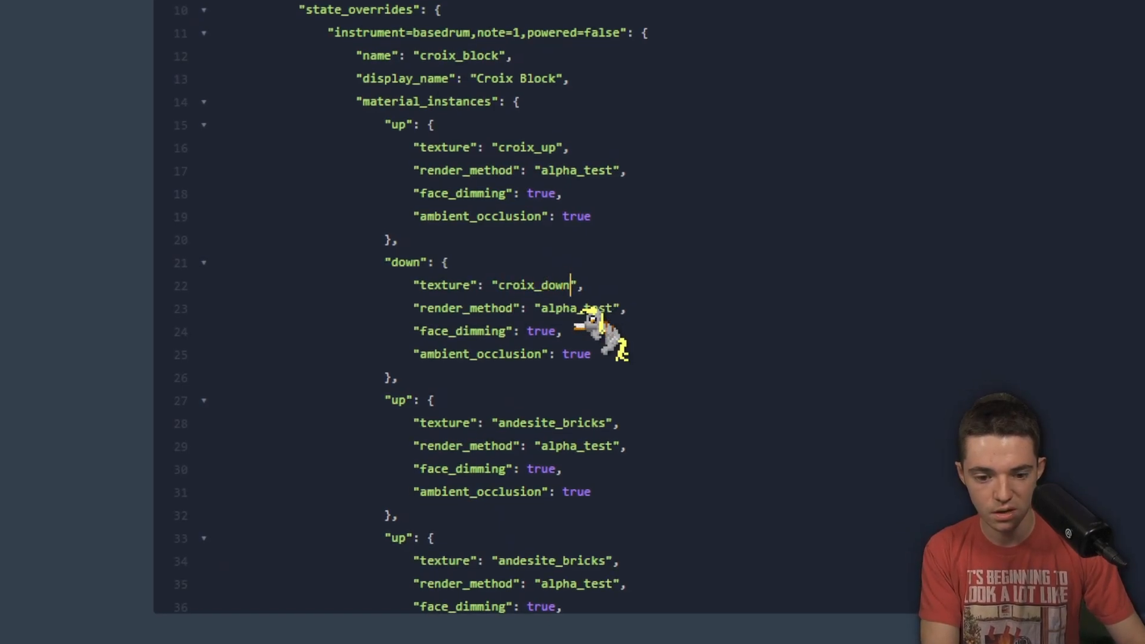
scroll(577, 326, "down", 1)
Rename the next two faces to west and east with croix_west and croix_east textures
double_click(399, 331)
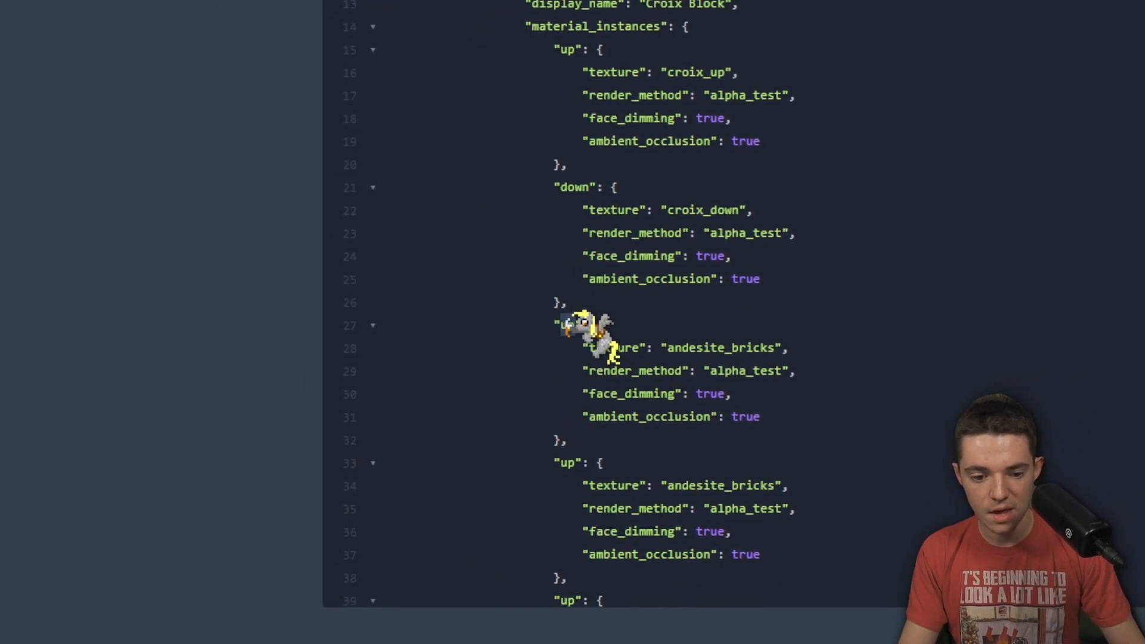
scroll(406, 334, "down", 1)
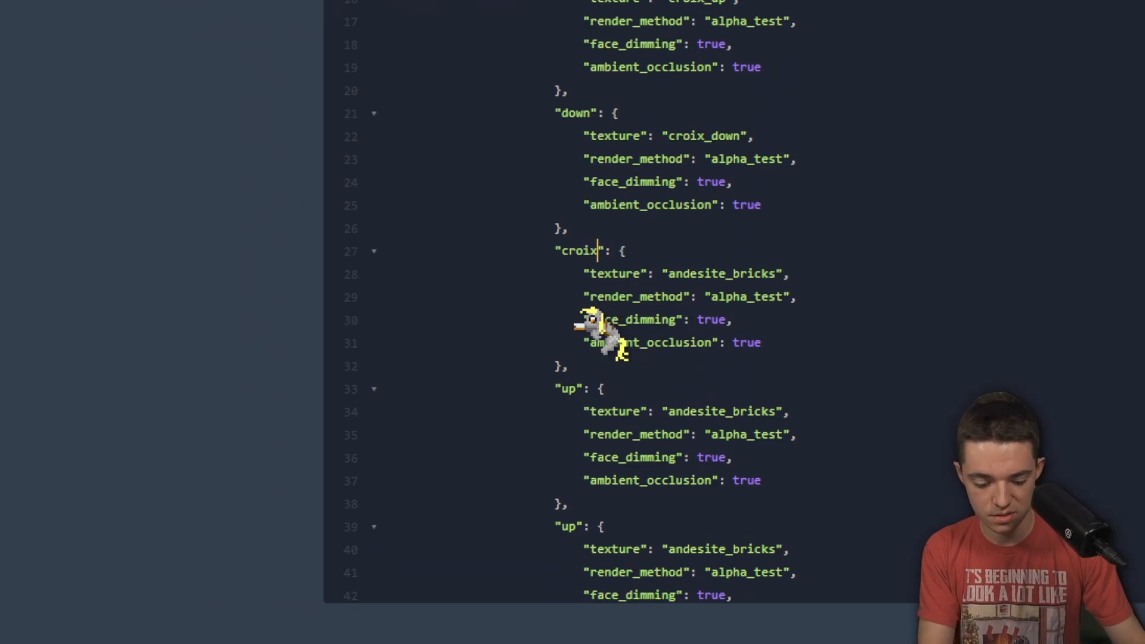
type("t")
double_click(725, 273)
type("croix_west")
double_click(568, 389)
type("croix_east")
double_click(725, 411)
type("croix_east")
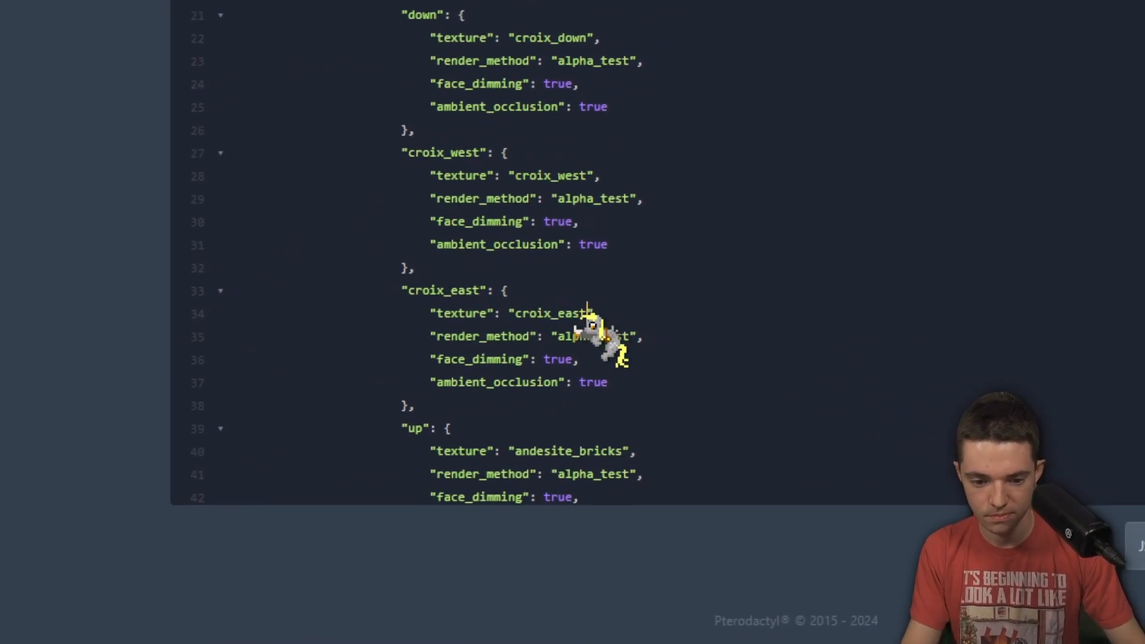
scroll(656, 412, "down", 2)
Fix the misspelled north face name and give it the croix_north texture
key("BackSpace")
key("BackSpace")
type("th")
scroll(577, 322, "down", 1)
double_click(717, 327)
type("croix_north")
scroll(686, 325, "down", 1)
Strip the stray croix_ prefix from the west and east face names
double_click(559, 442)
scroll(567, 322, "up", 3)
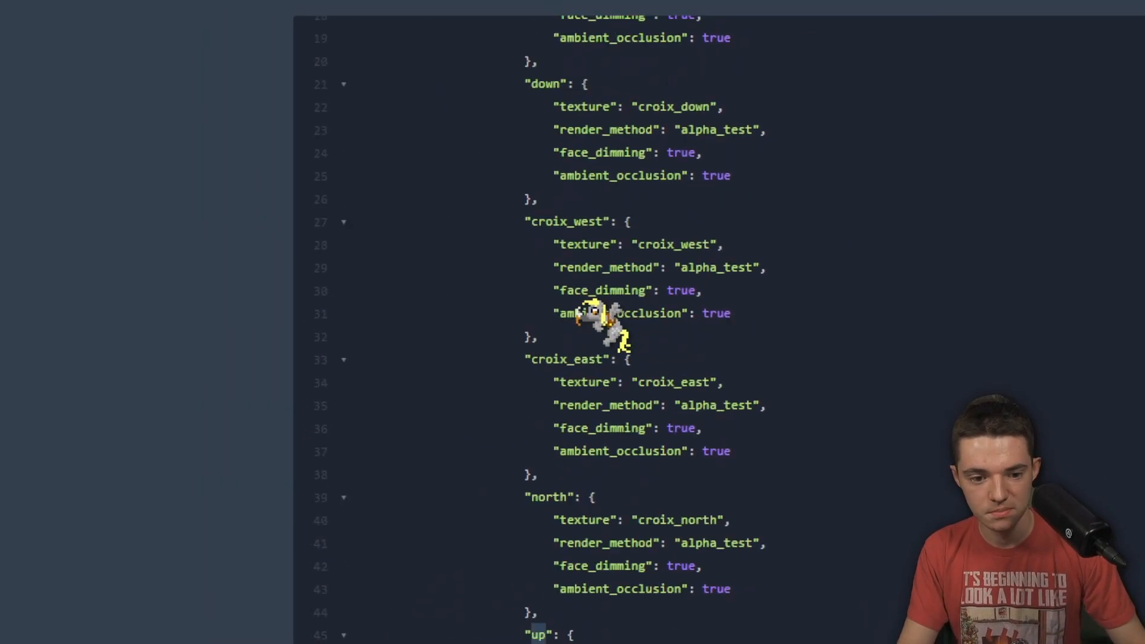
left_click(584, 297)
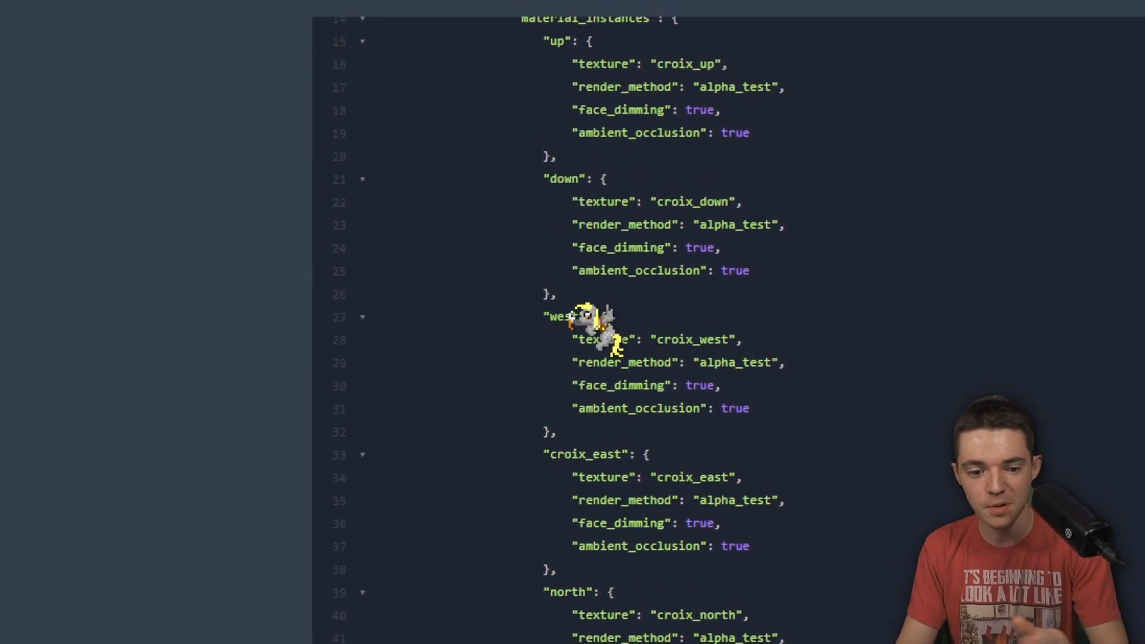
scroll(577, 322, "down", 3)
left_click(597, 285)
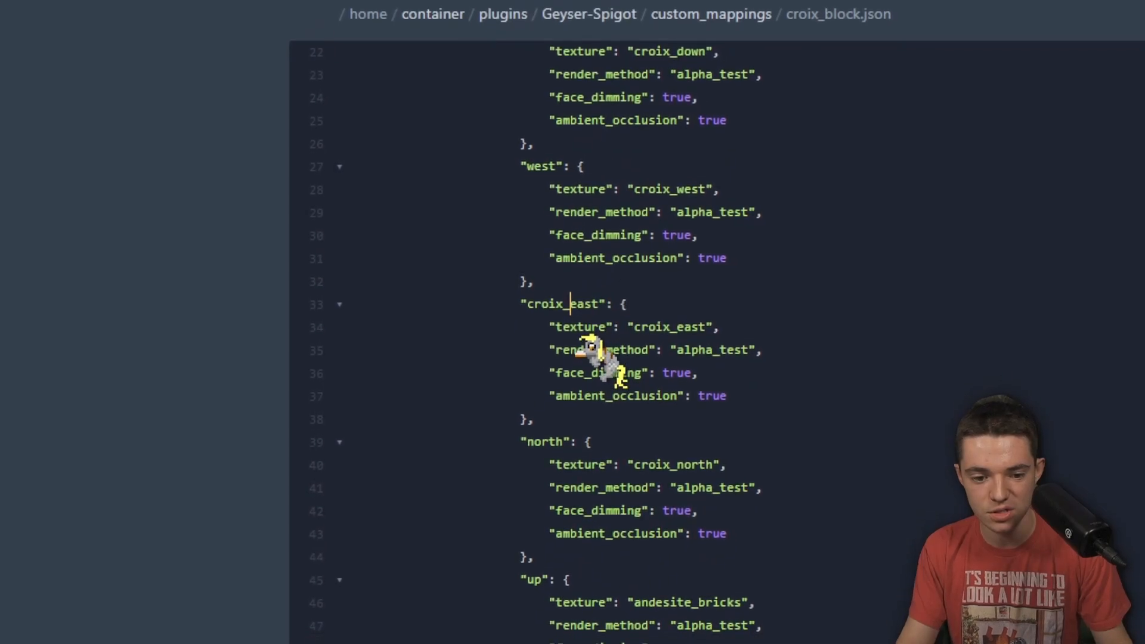
key("ctrl+shift+Left")
key("BackSpace")
scroll(574, 325, "down", 3)
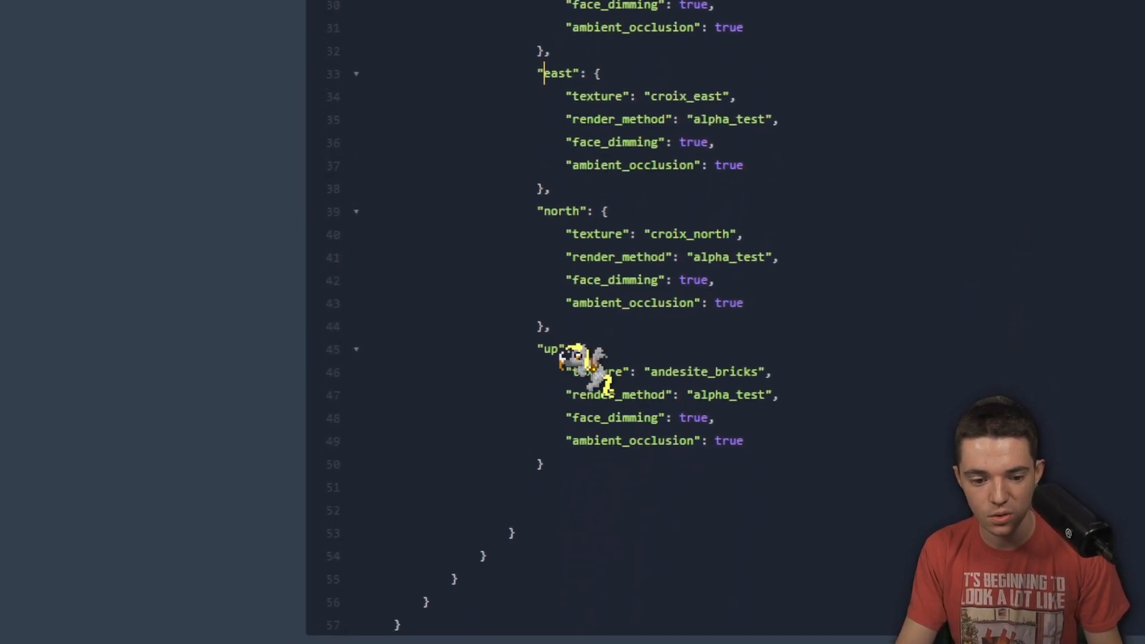
Rename the last face to south and replace its andesite_bricks texture with croix_south
double_click(539, 417)
type("south")
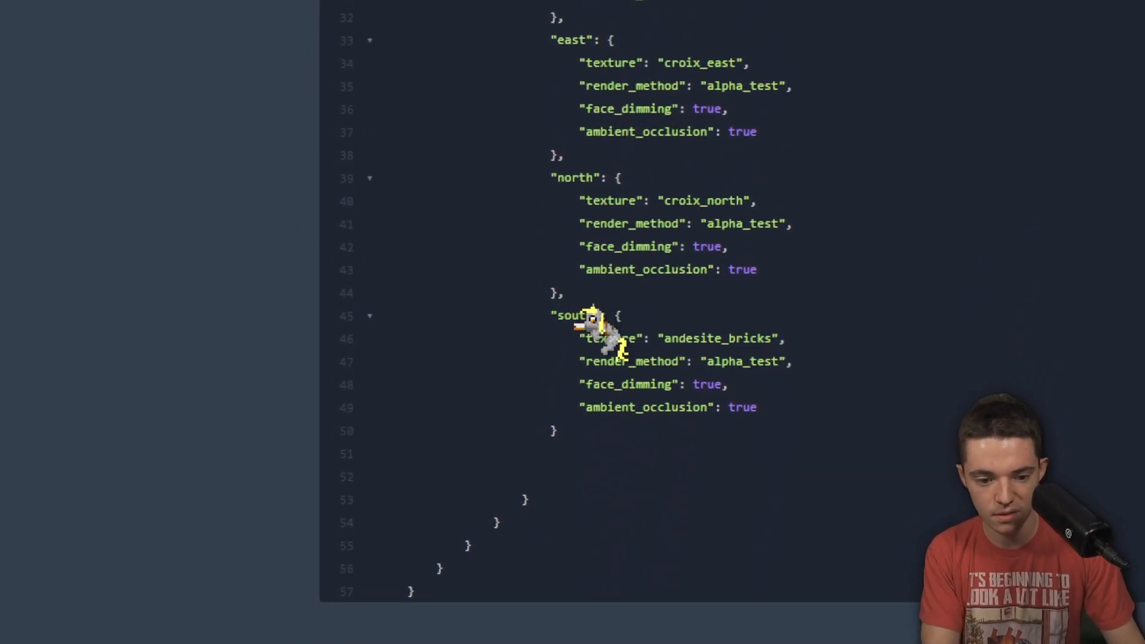
double_click(733, 338)
type("c")
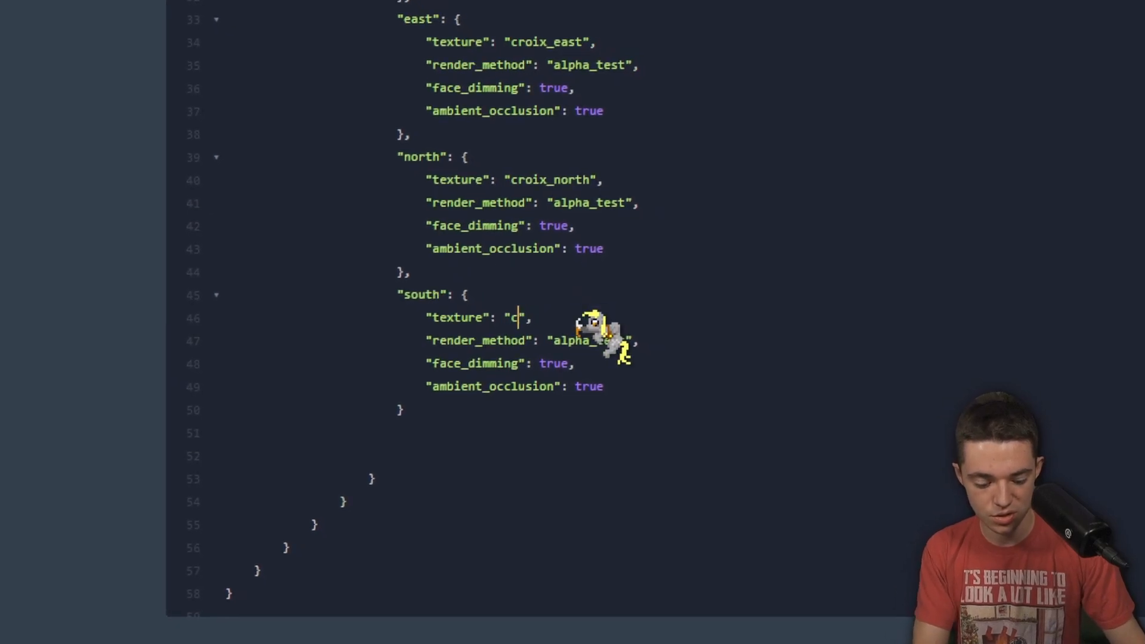
type("roix_sout")
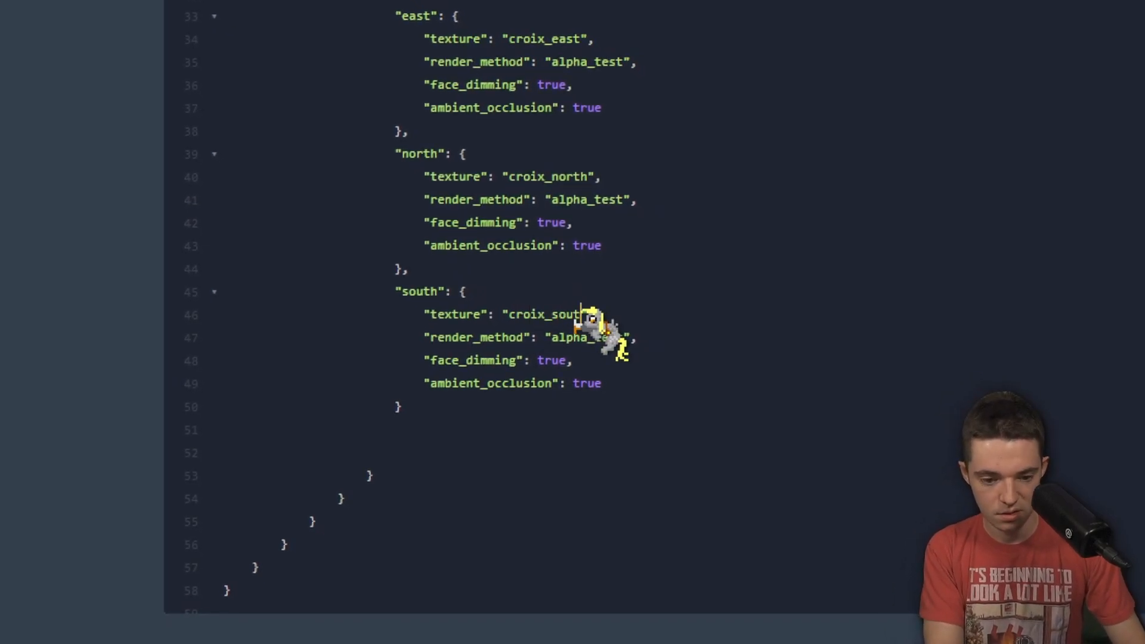
type("h")
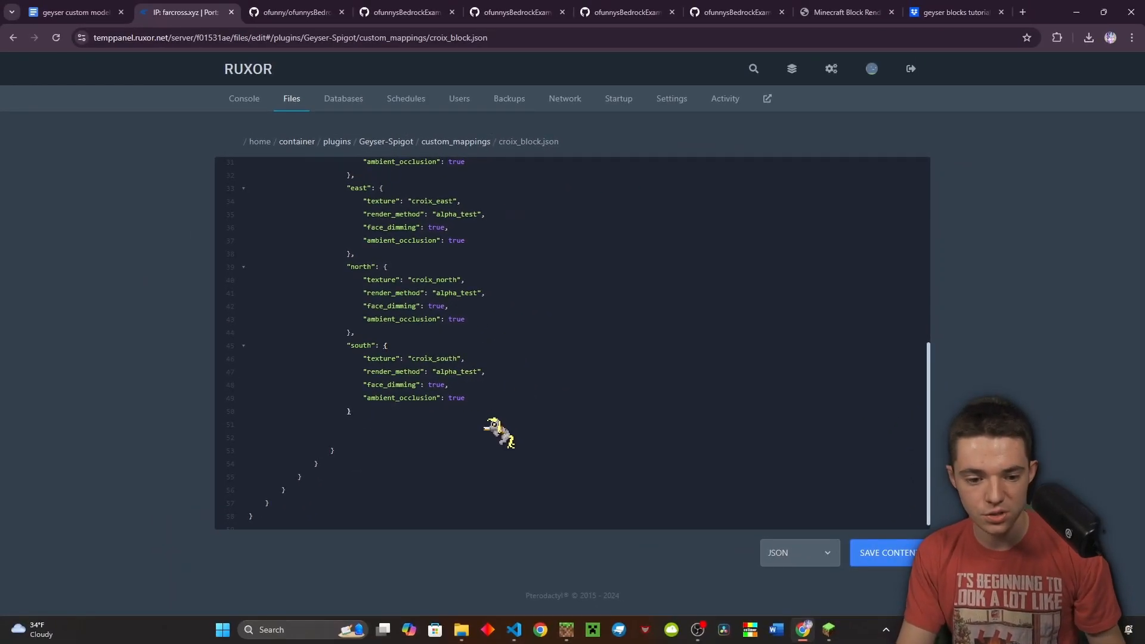
scroll(525, 424, "up", 1)
Save croix_block.json with Ctrl+S, reopen it to verify the edits, then return to custom_mappings
left_click(361, 324)
scroll(447, 361, "up", 1)
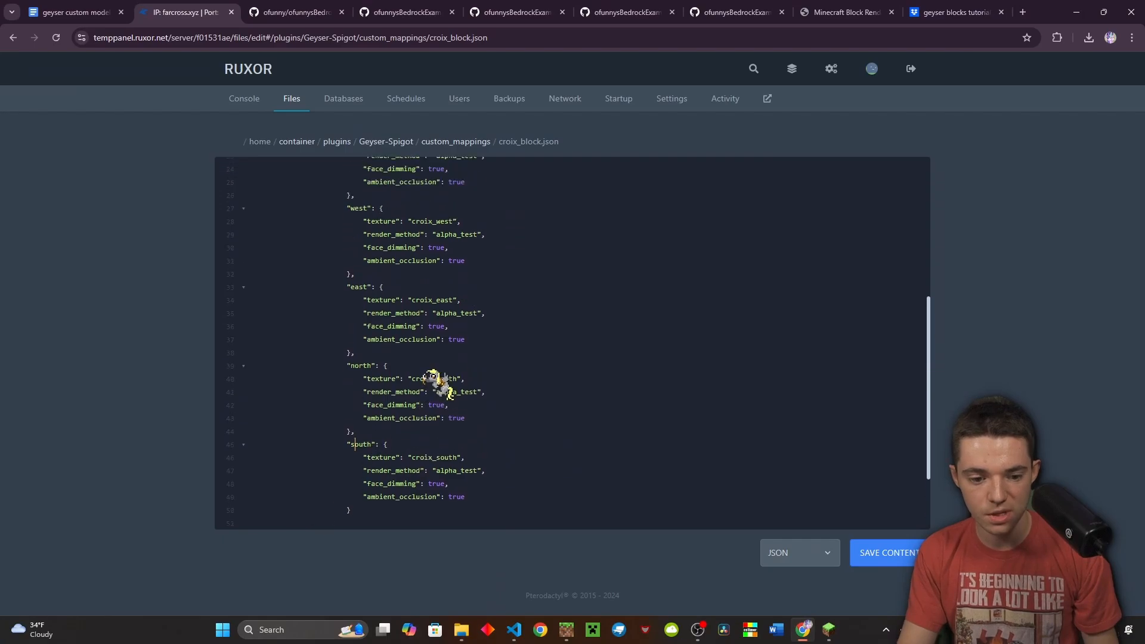
scroll(469, 398, "up", 4)
left_click(458, 414)
key("ctrl+s")
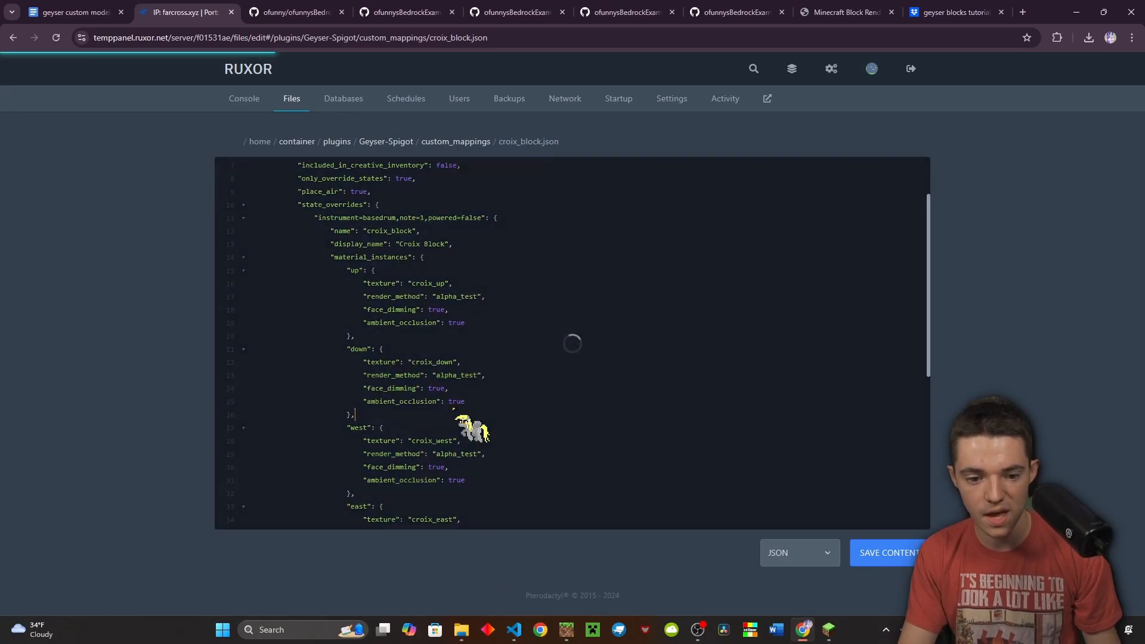
scroll(462, 396, "up", 2)
left_click(455, 140)
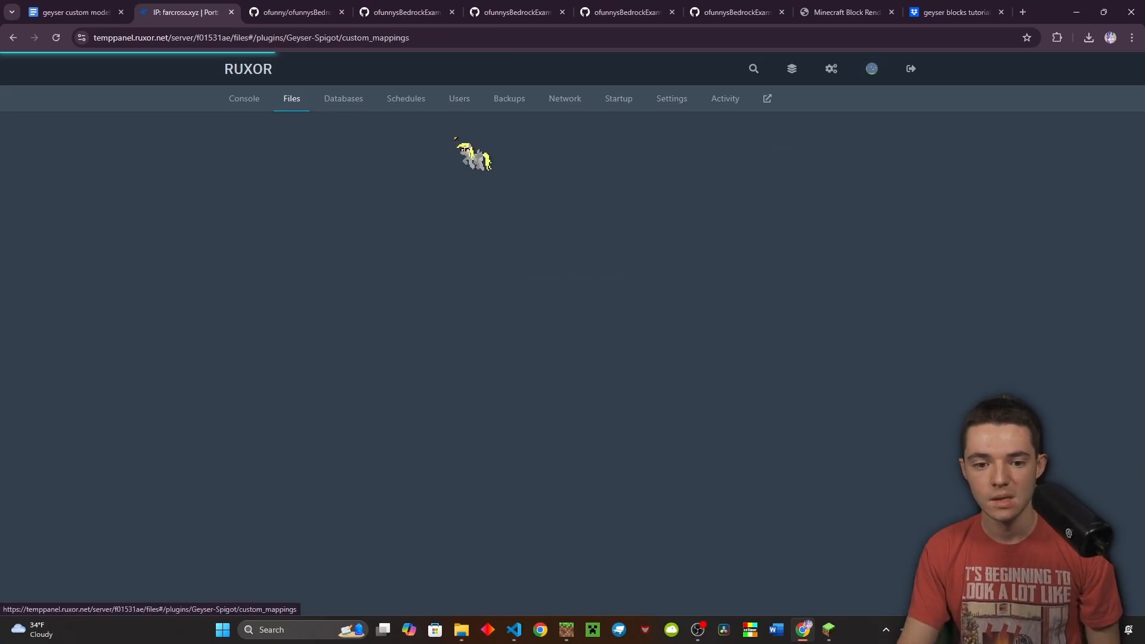
left_click(441, 216)
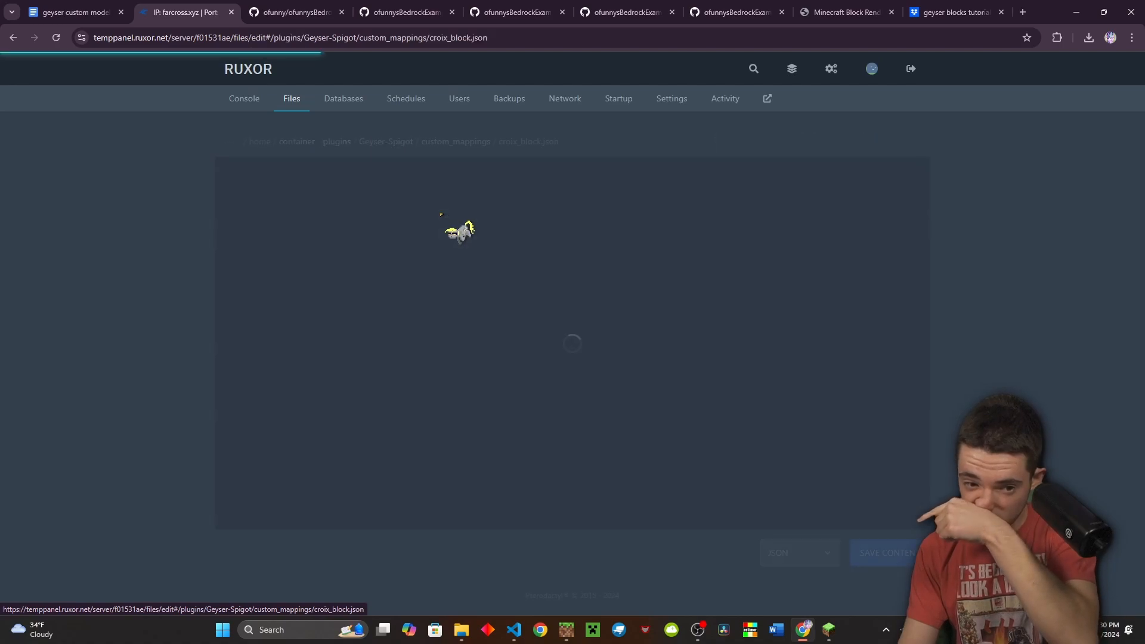
scroll(480, 185, "down", 5)
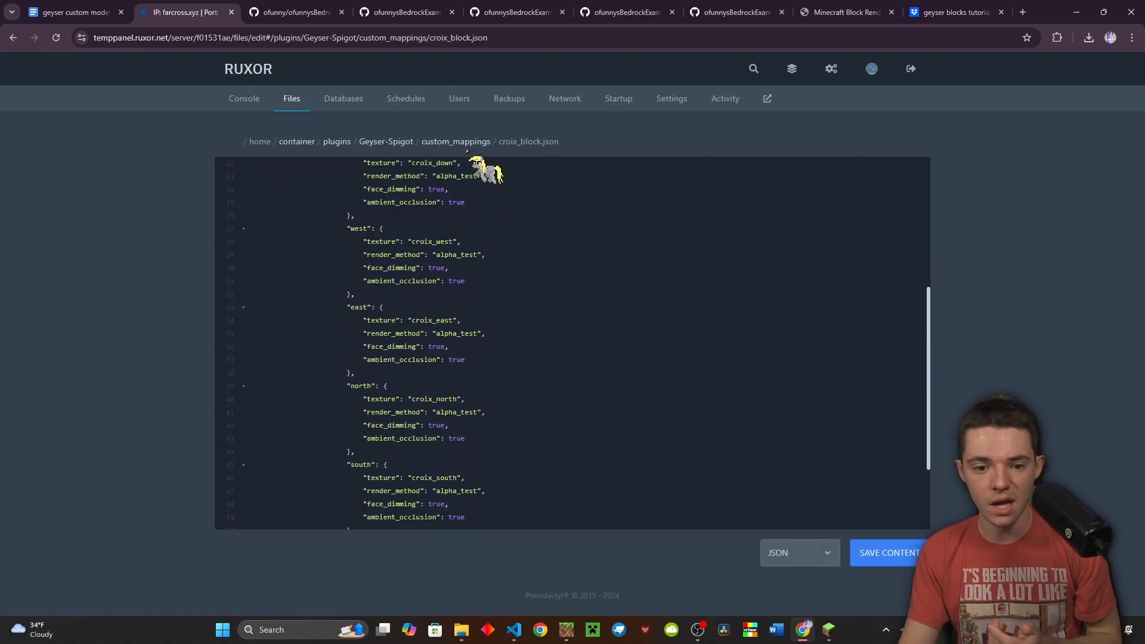
left_click(459, 142)
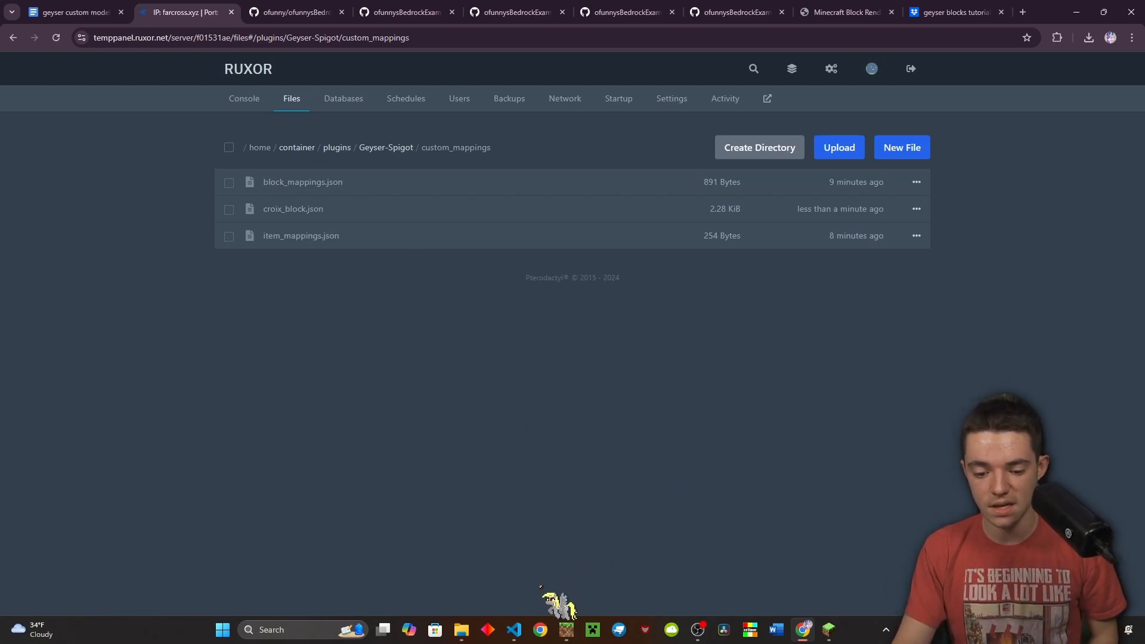
In the ofunny Explorer window, go to geysermc.genericBlock's models/blocks/ofunny folder
mouse_move(461, 629)
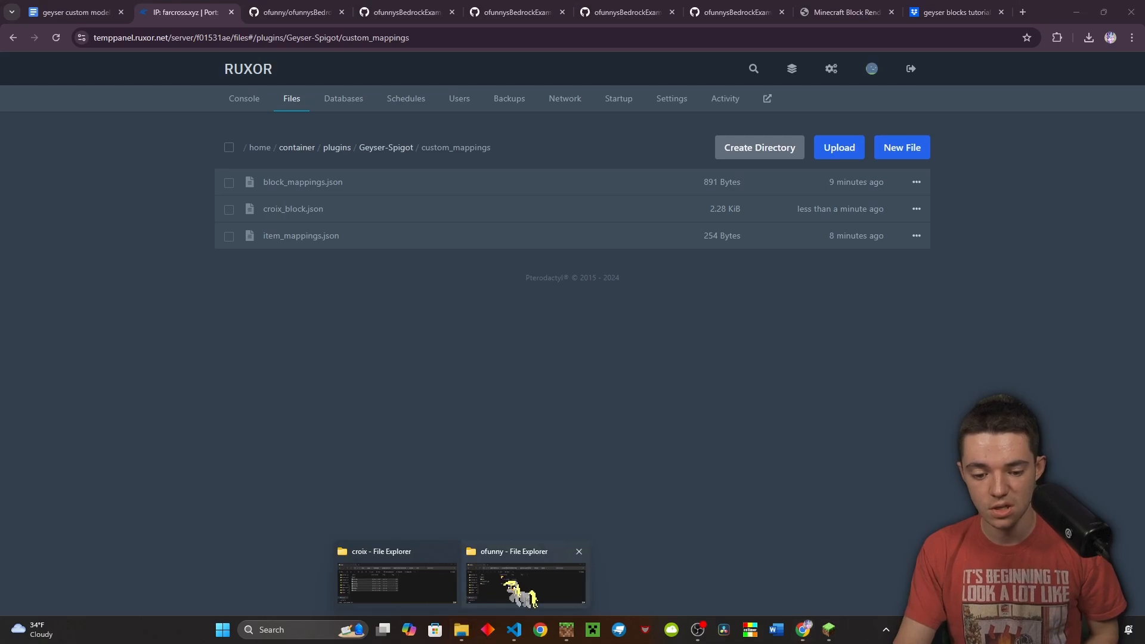
left_click(507, 588)
left_click(517, 589)
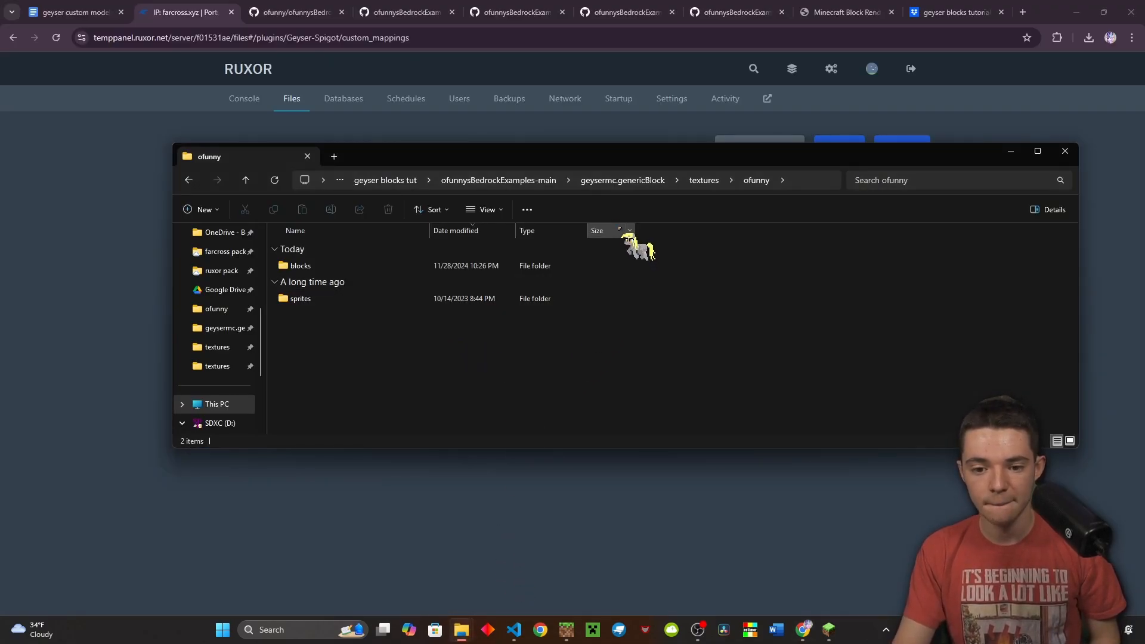
left_click(617, 180)
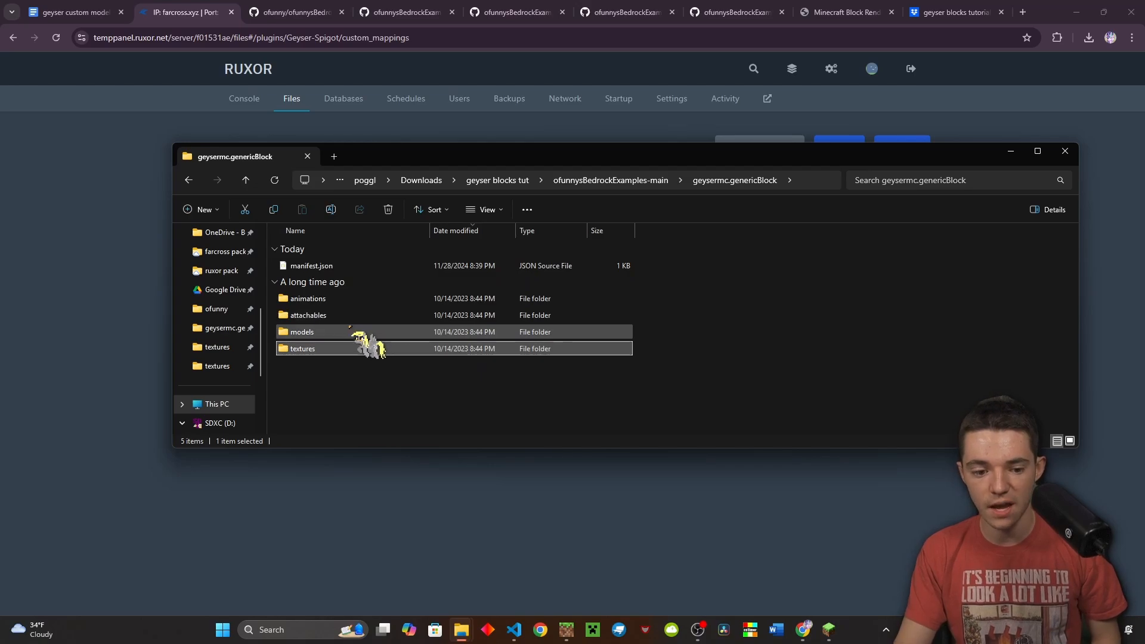
double_click(337, 332)
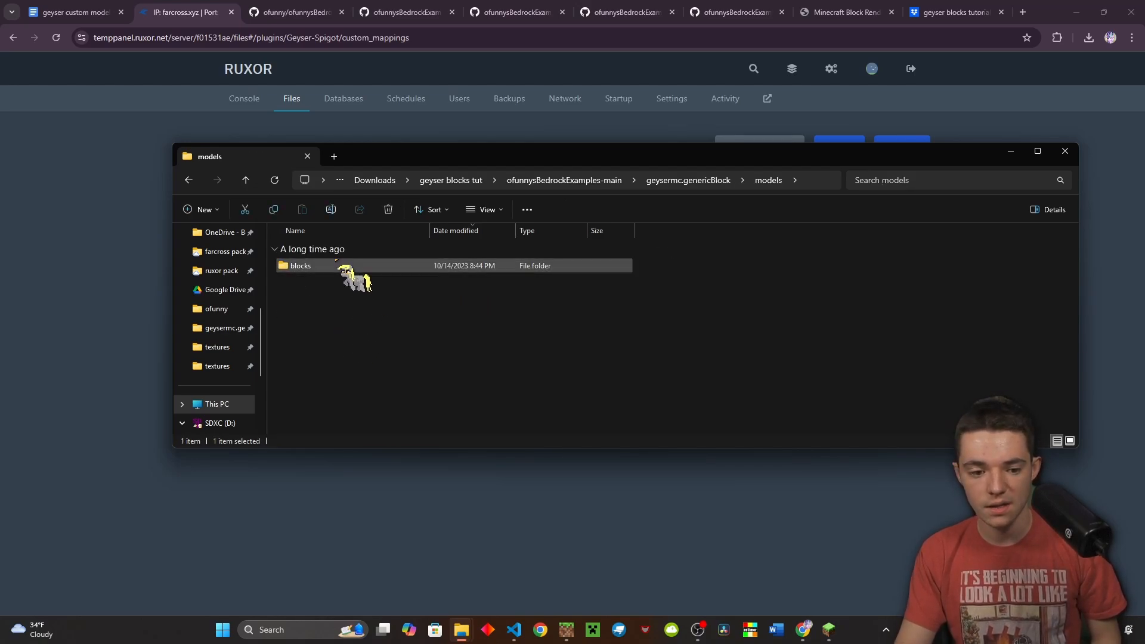
double_click(330, 268)
double_click(330, 268)
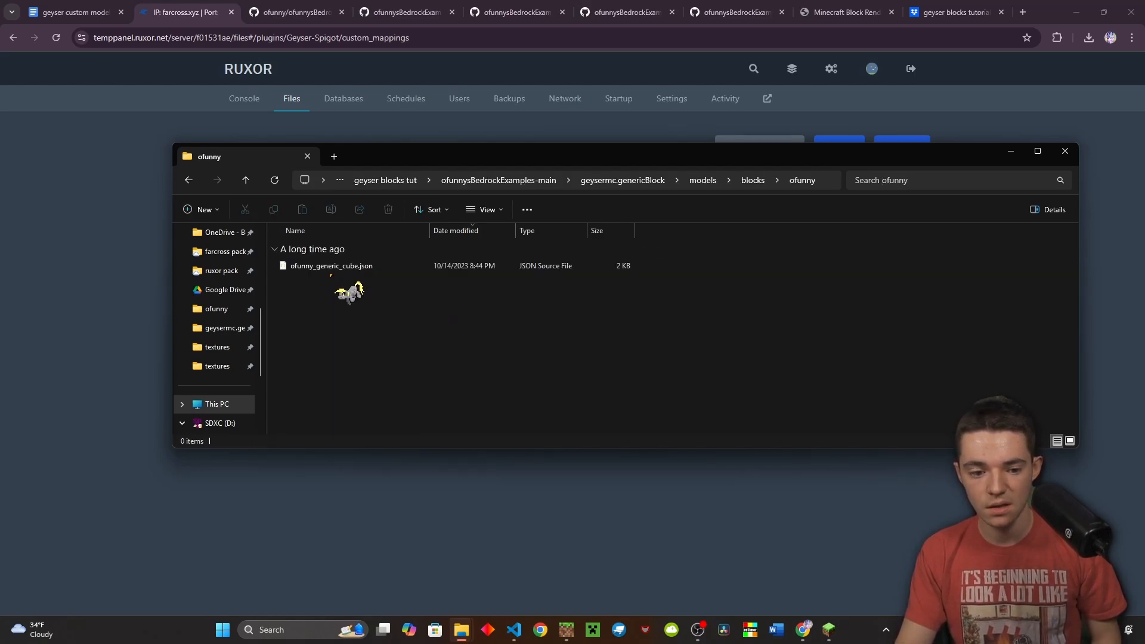
Duplicate ofunny_generic_cube.json and start renaming the copy
left_click(316, 270)
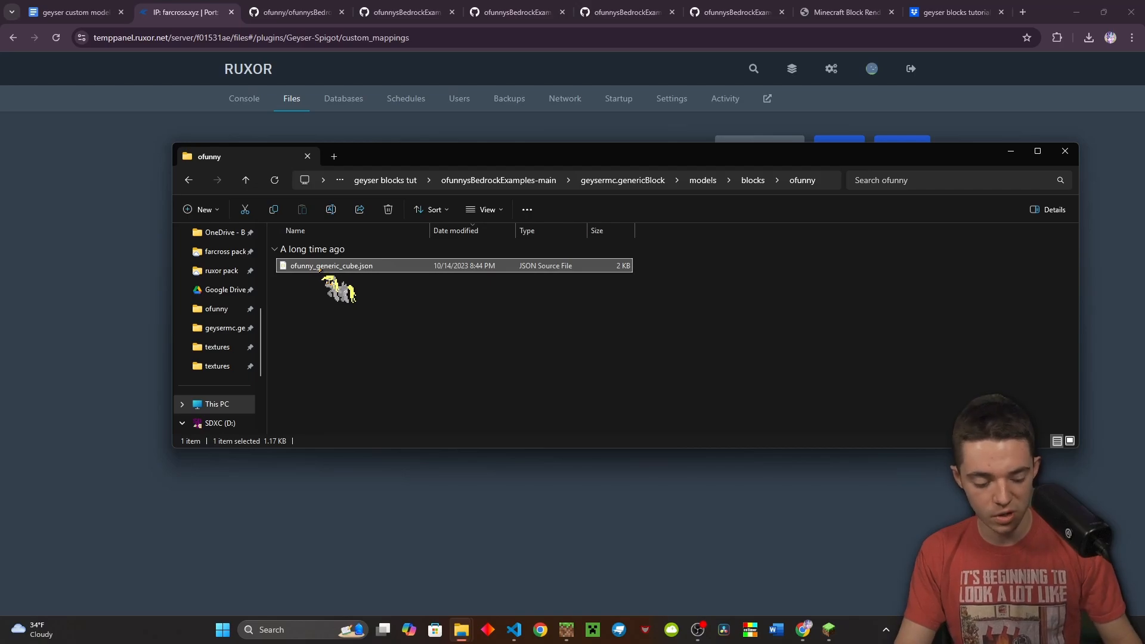
key("ctrl+c")
key("ctrl+v")
key("F2")
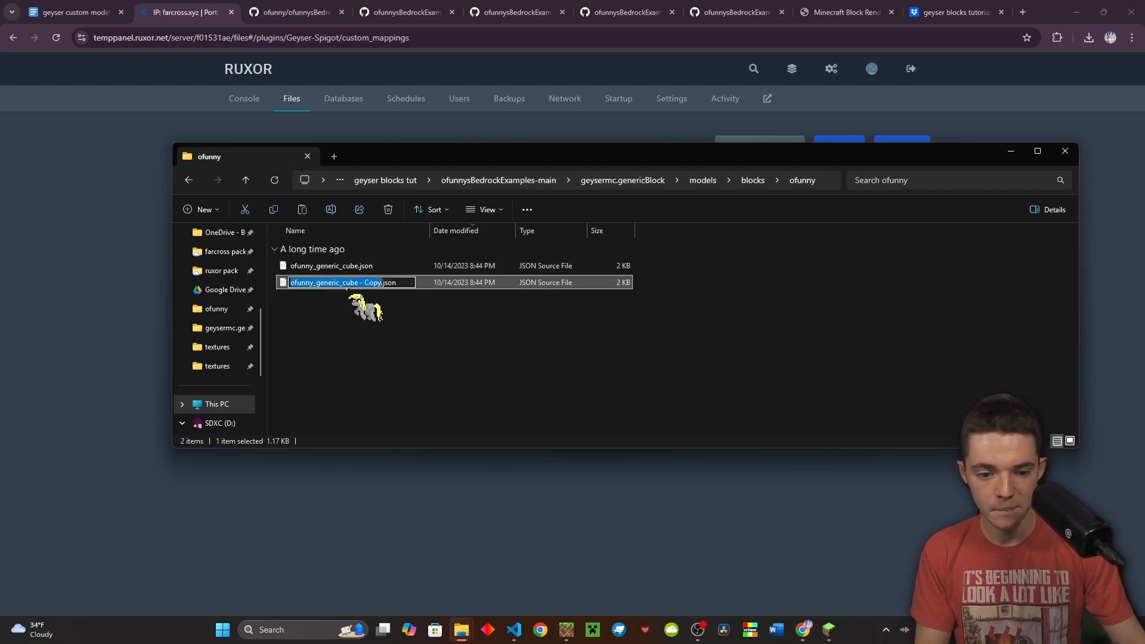
key("BackSpace")
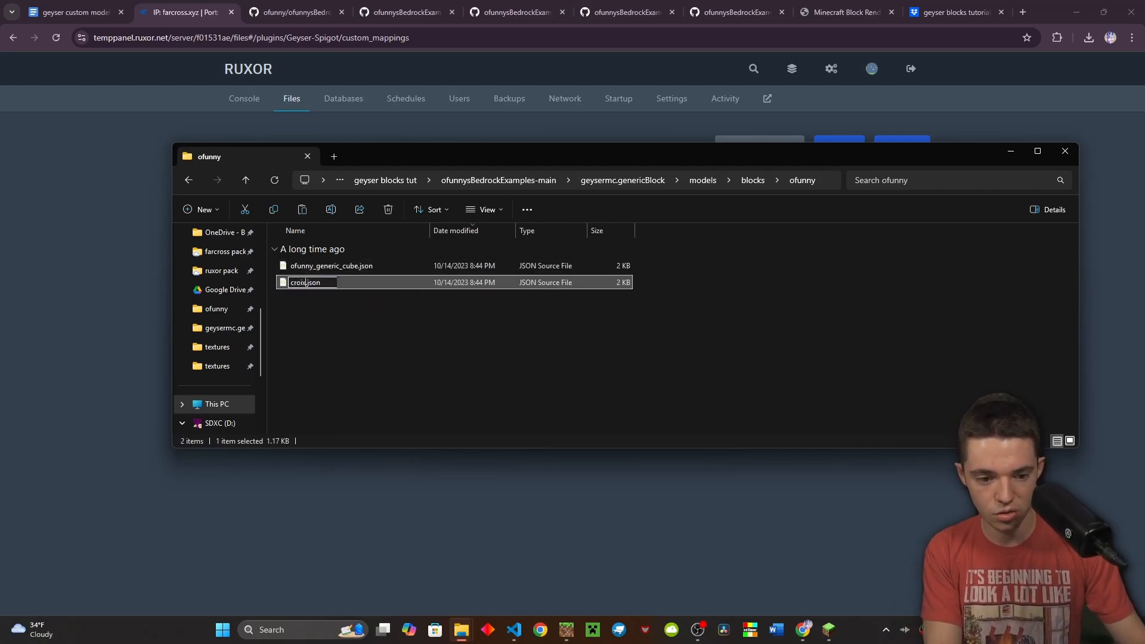
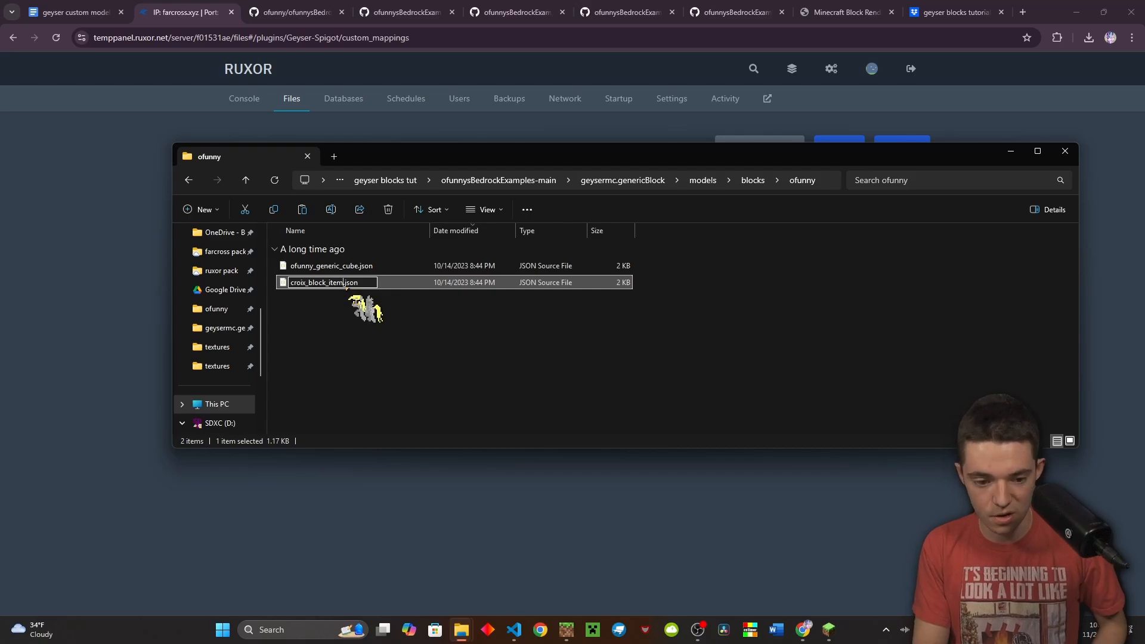
Finish renaming the copied model to croix_block_item.json and launch Blockbench
key("Return")
left_click(364, 328)
left_click(619, 629)
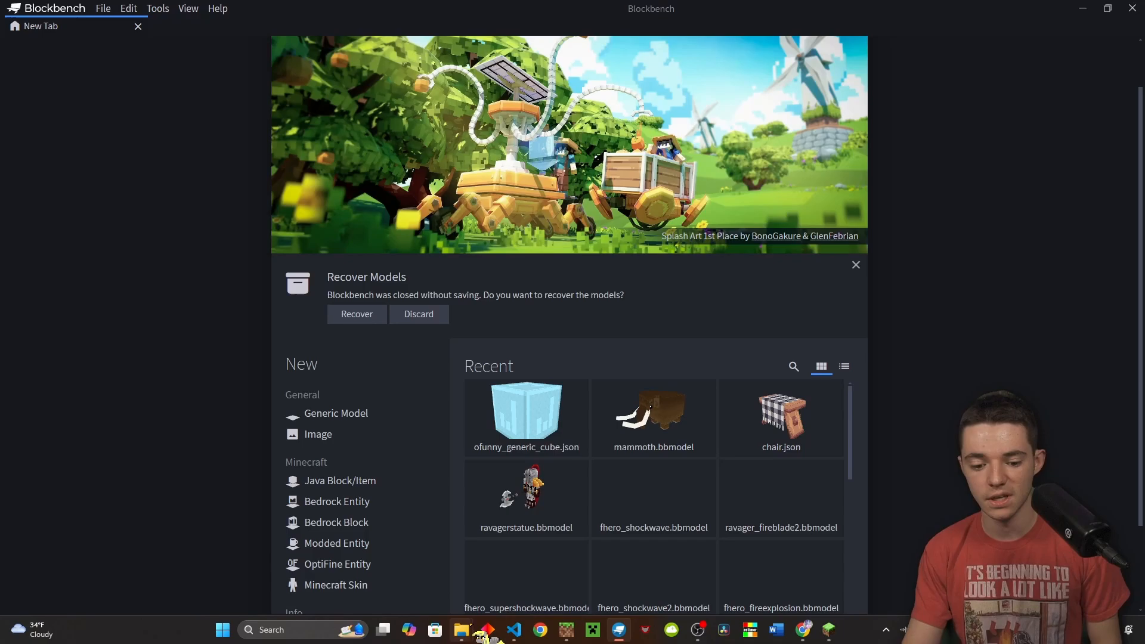
mouse_move(464, 628)
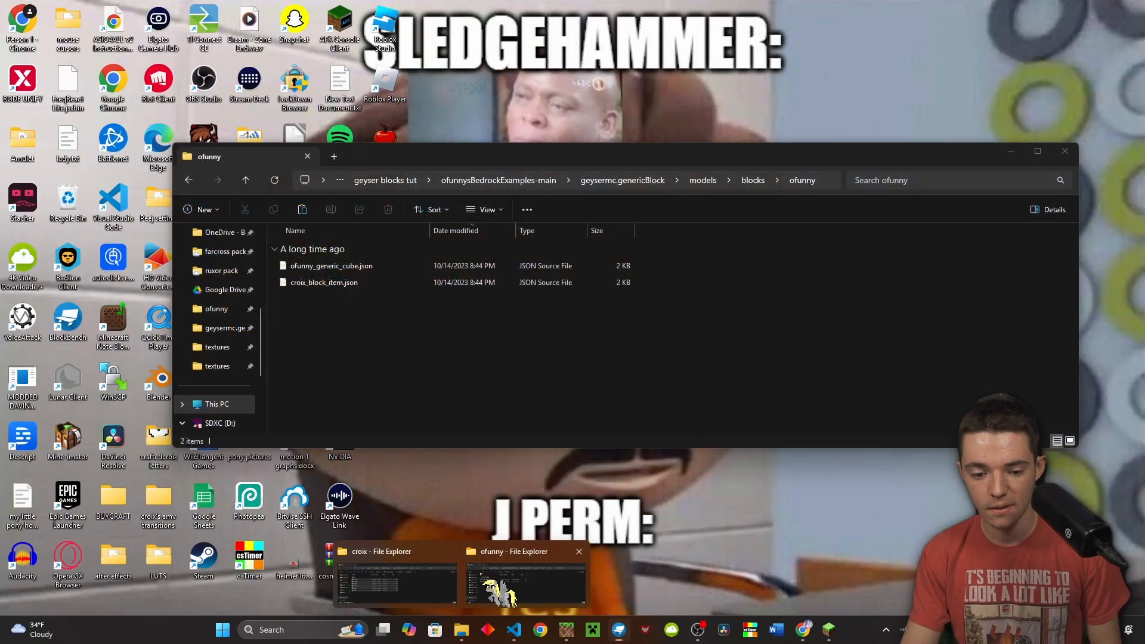
Open croix_block_item.json in Blockbench by dragging it in from the ofunny folder
left_click(501, 594)
left_click(345, 283)
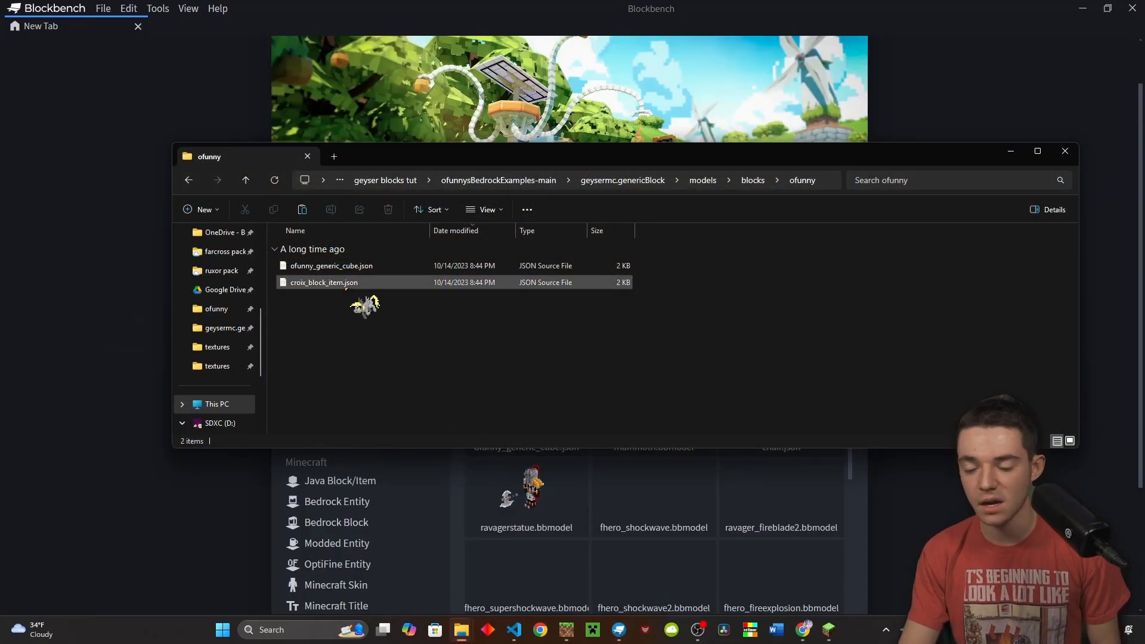
left_click_drag(349, 282, 203, 506)
scroll(416, 365, "down", 5)
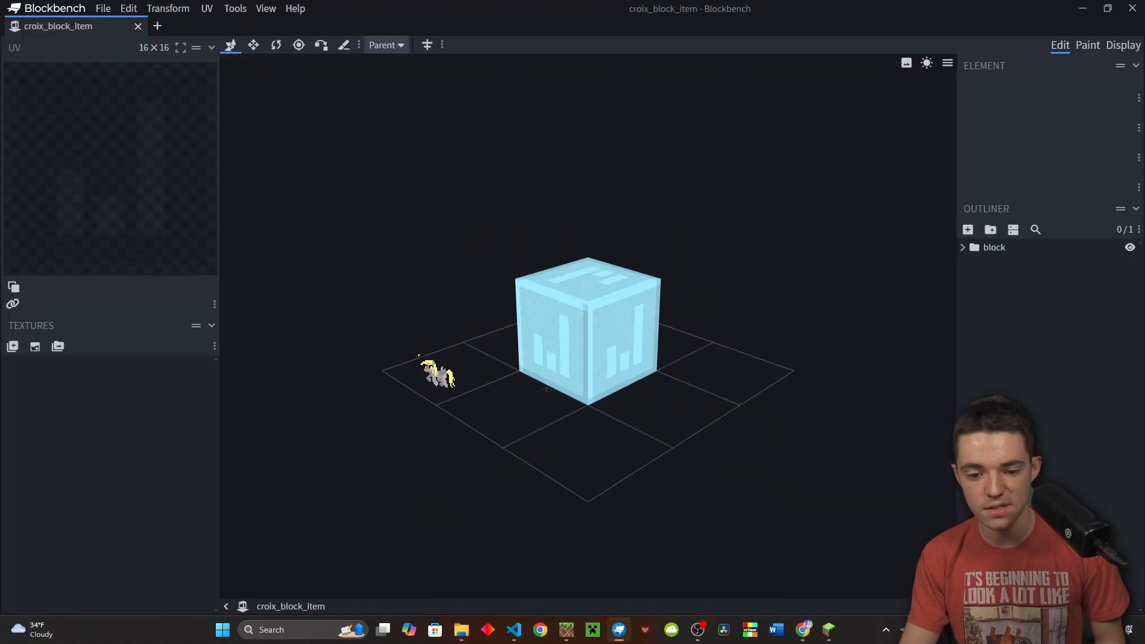
scroll(427, 350, "up", 4)
left_click_drag(442, 340, 383, 336)
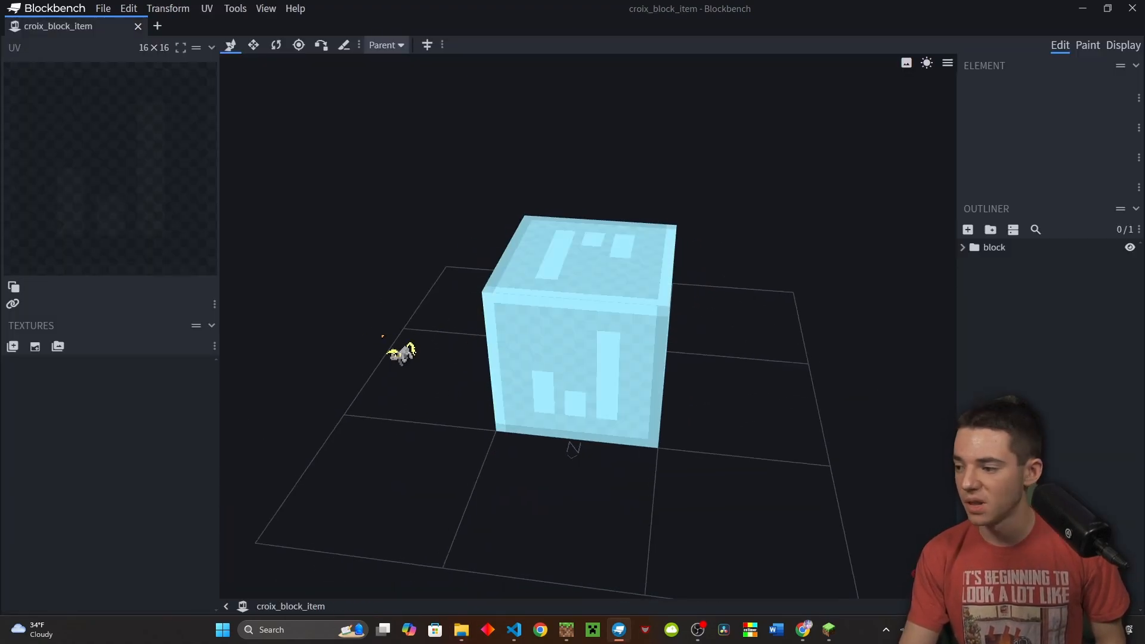
Import the six face PNGs (down, east, north, south, west, up) from the croix folder as textures
mouse_move(468, 637)
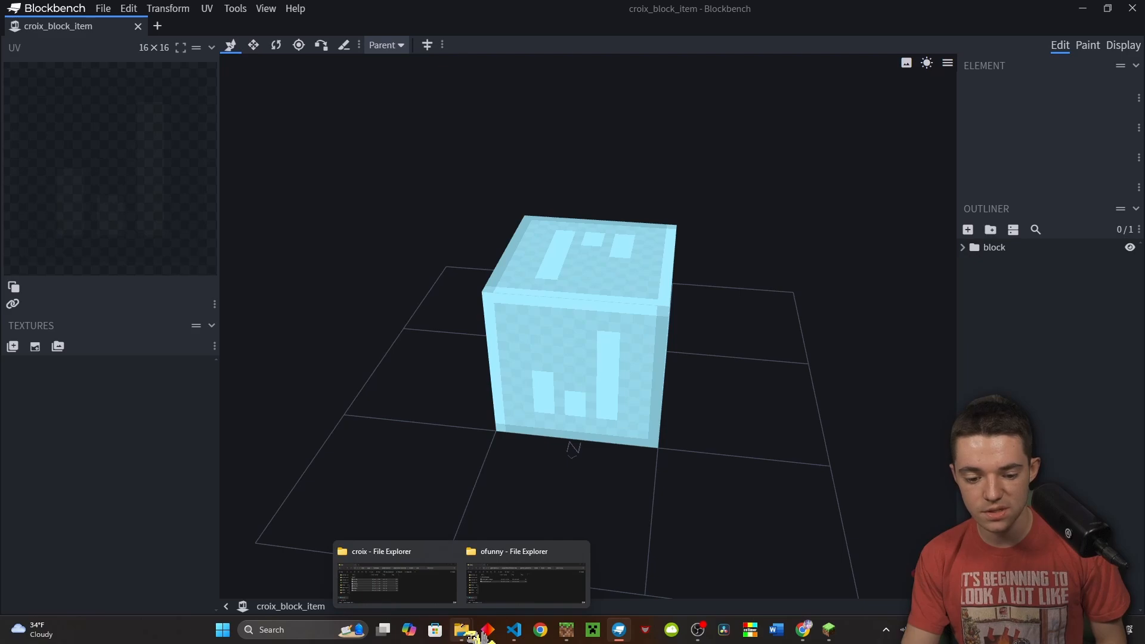
left_click(439, 599)
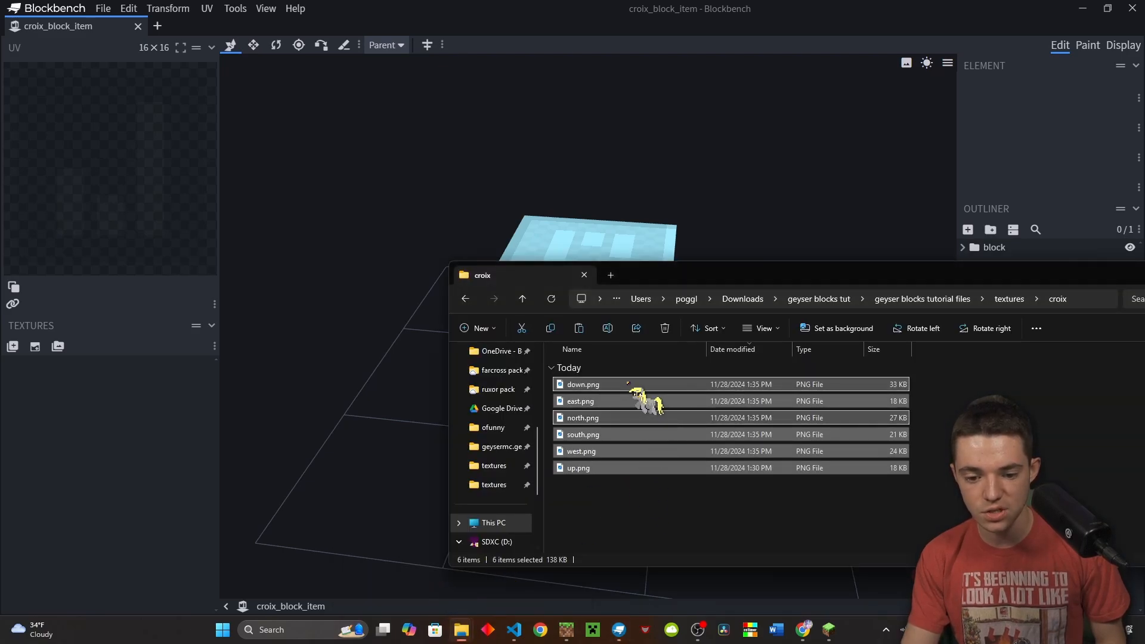
left_click_drag(628, 383, 96, 432)
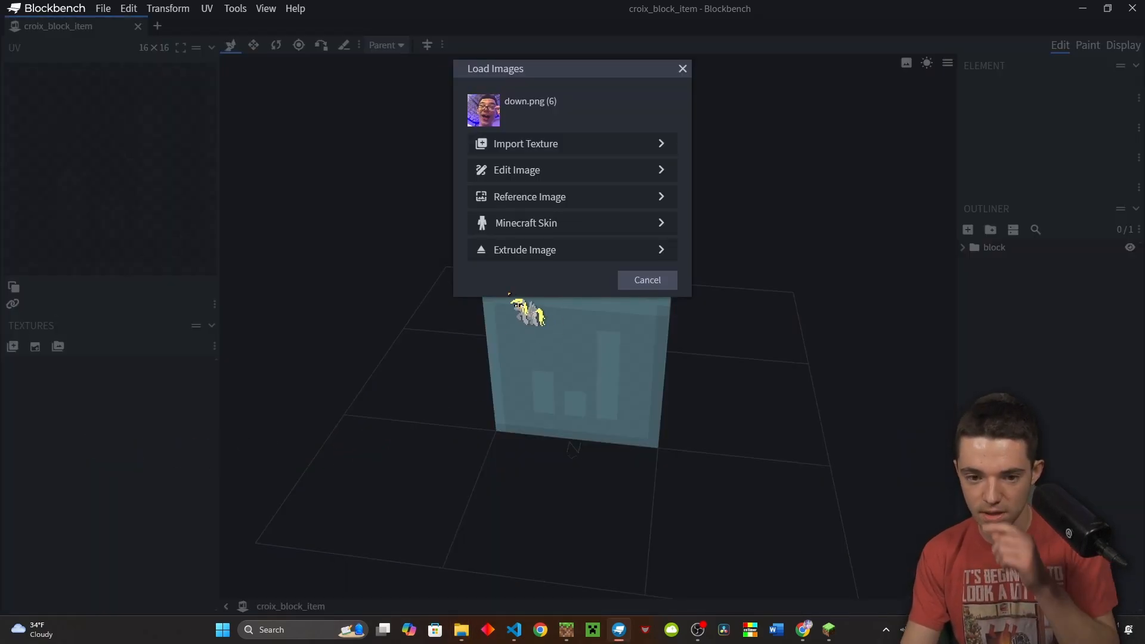
left_click(557, 144)
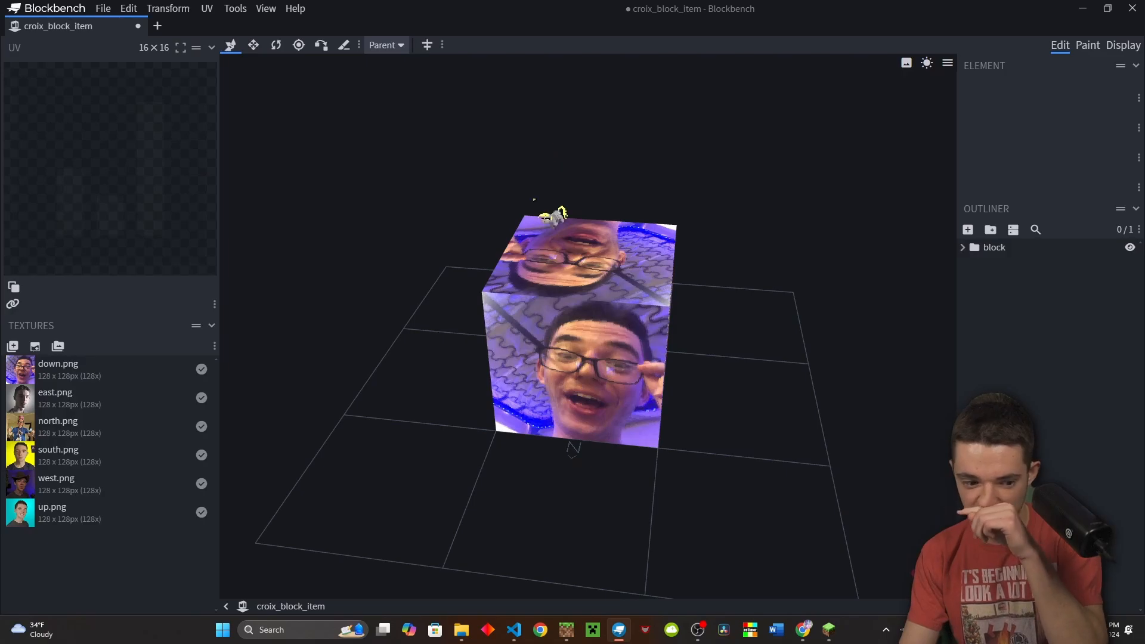
left_click_drag(425, 336, 617, 310)
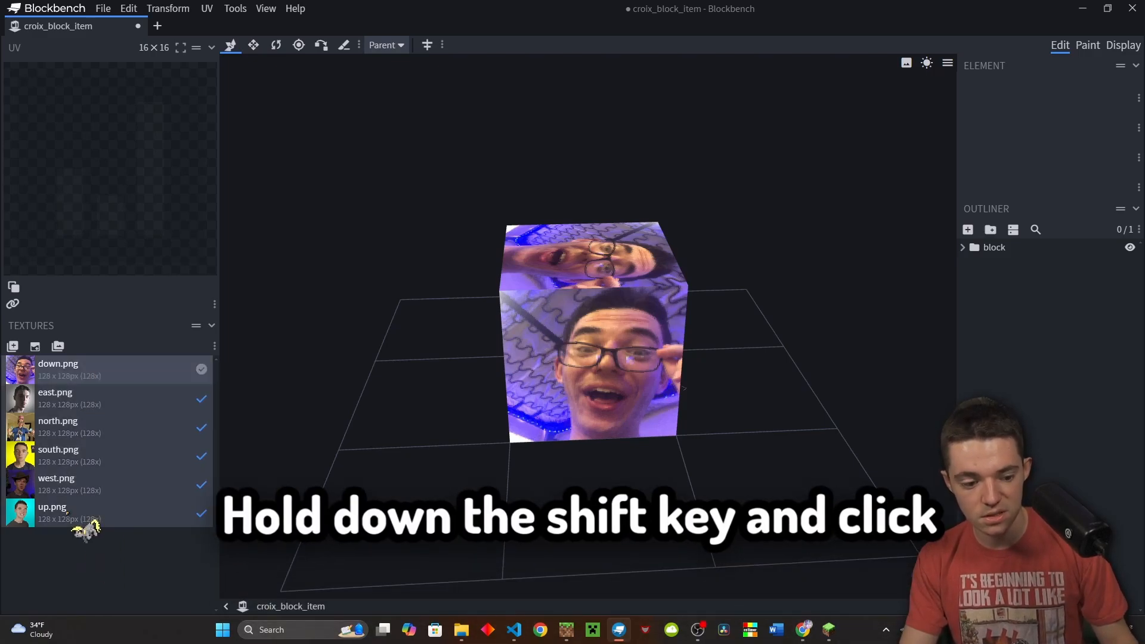
Stitch all six textures into one 256×384 stiched_texture, then select the cube element
right_click(83, 514)
left_click(110, 503)
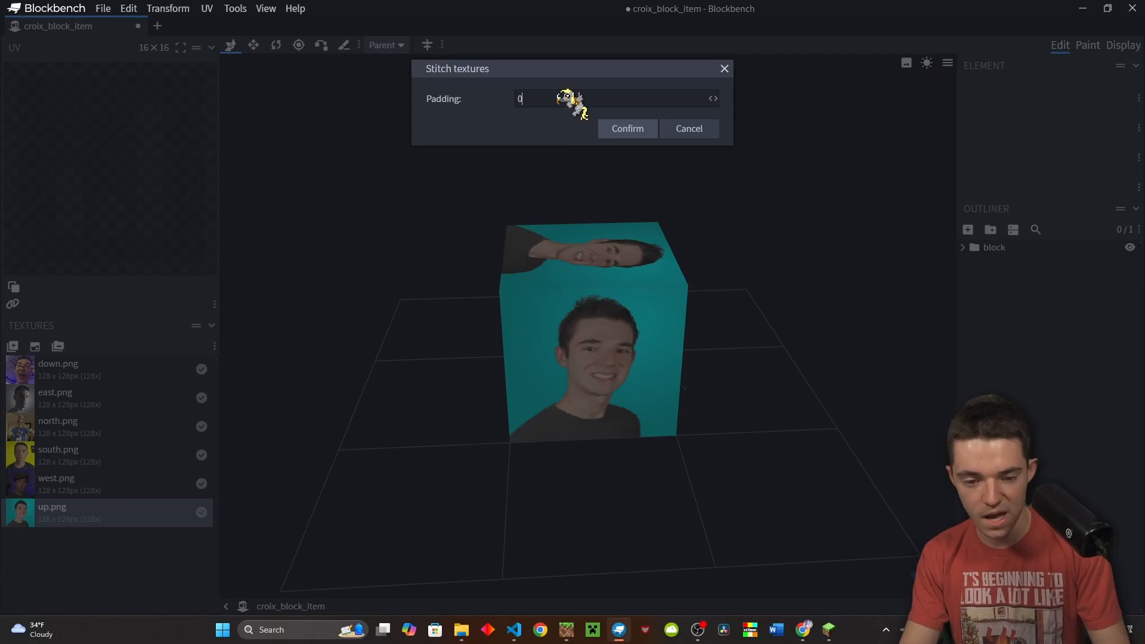
left_click(620, 129)
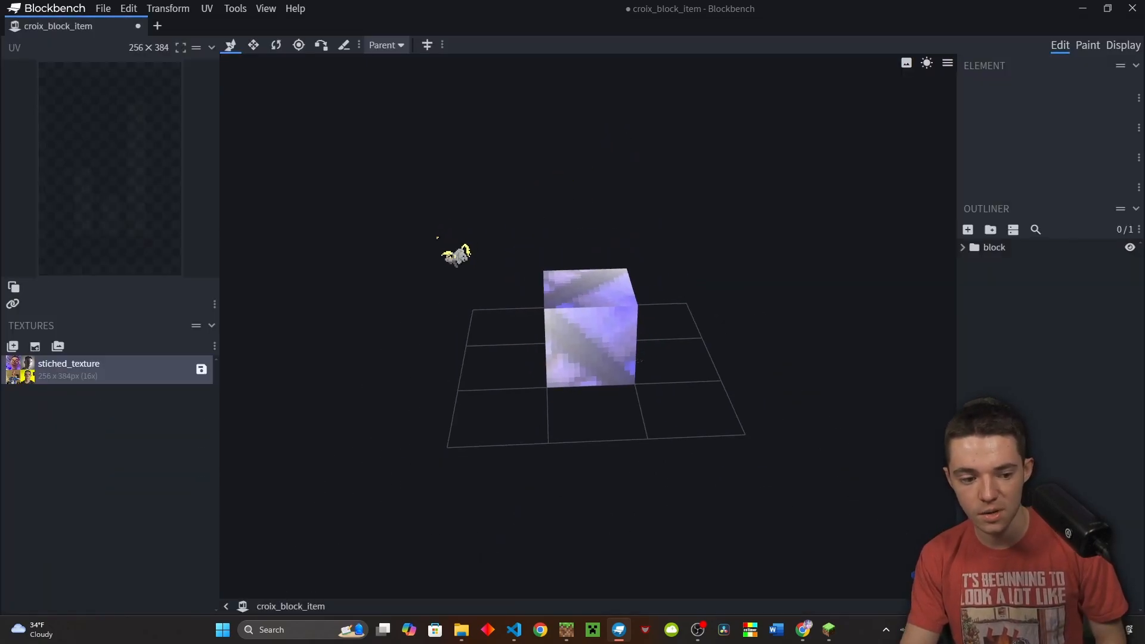
scroll(443, 265, "down", 2)
scroll(454, 294, "up", 7)
left_click_drag(457, 299, 734, 318)
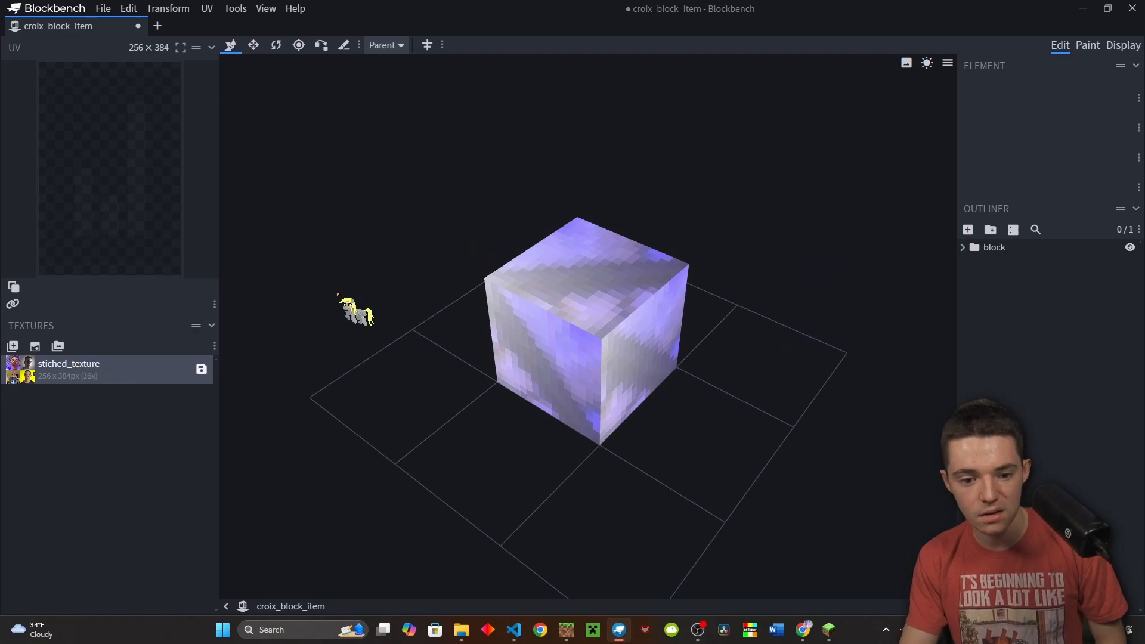
left_click(569, 328)
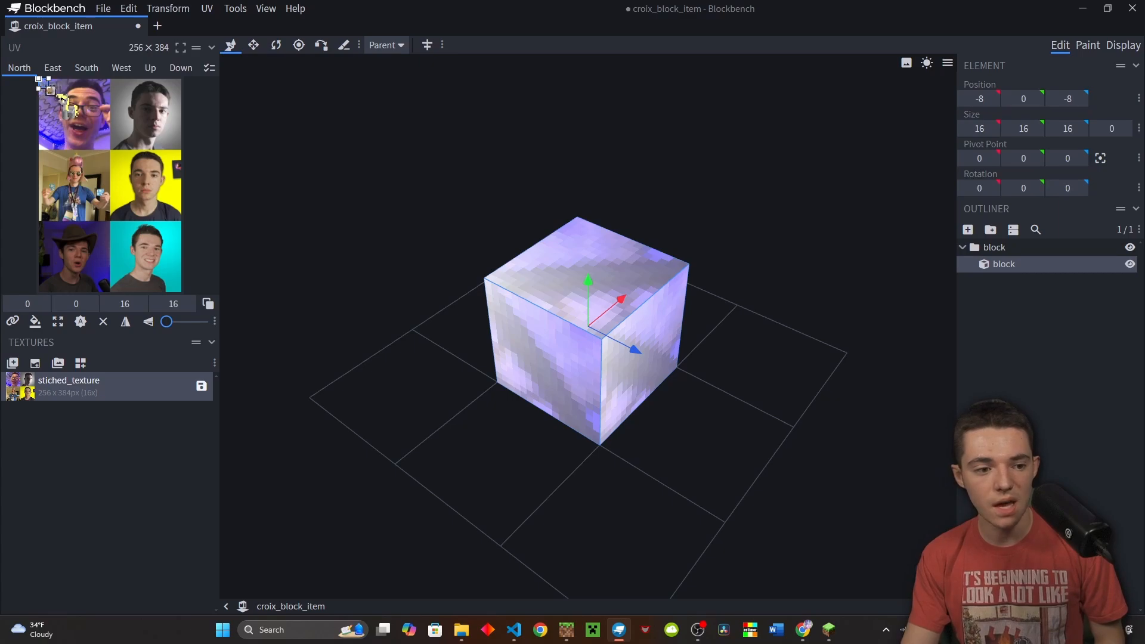
Resize the cube's North face UV to 128×128
left_click_drag(48, 89, 105, 144)
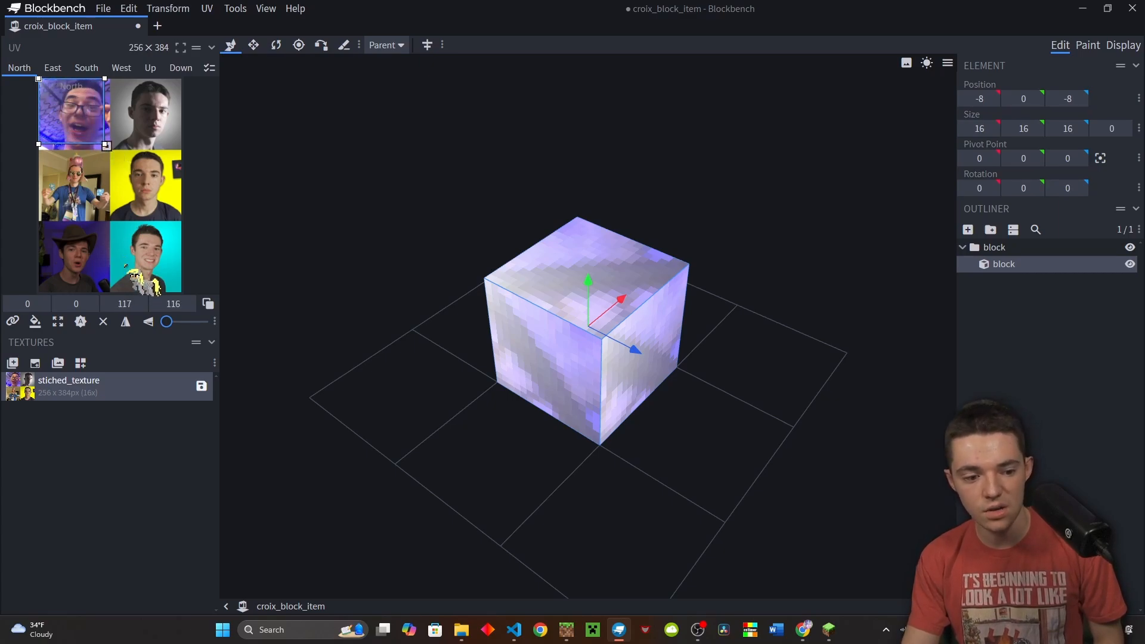
left_click(124, 304)
type("1")
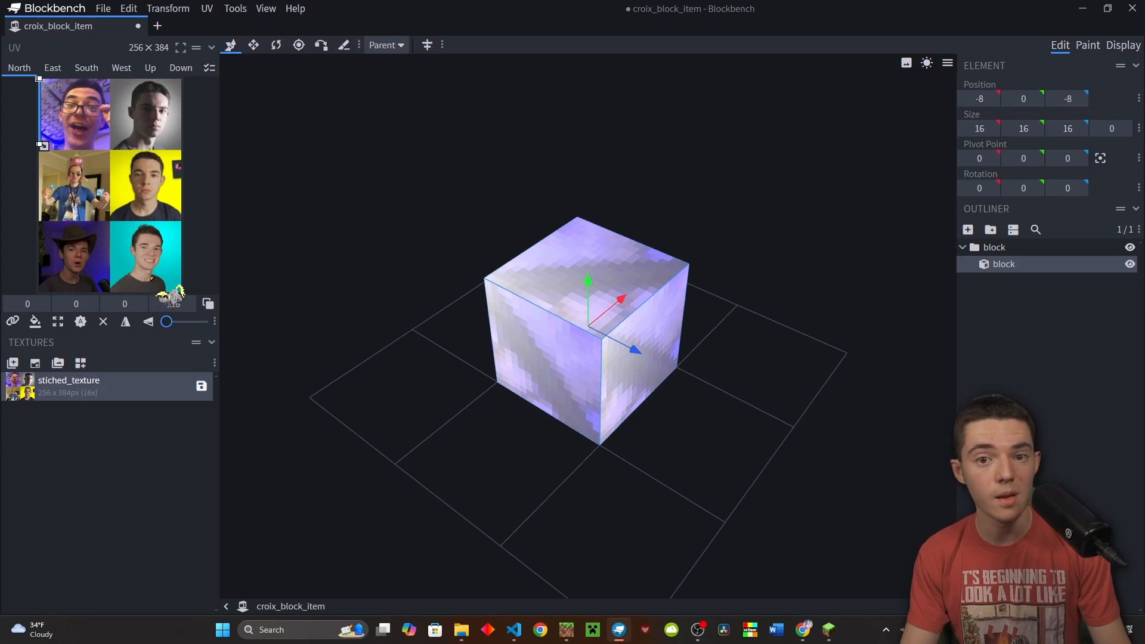
left_click(123, 304)
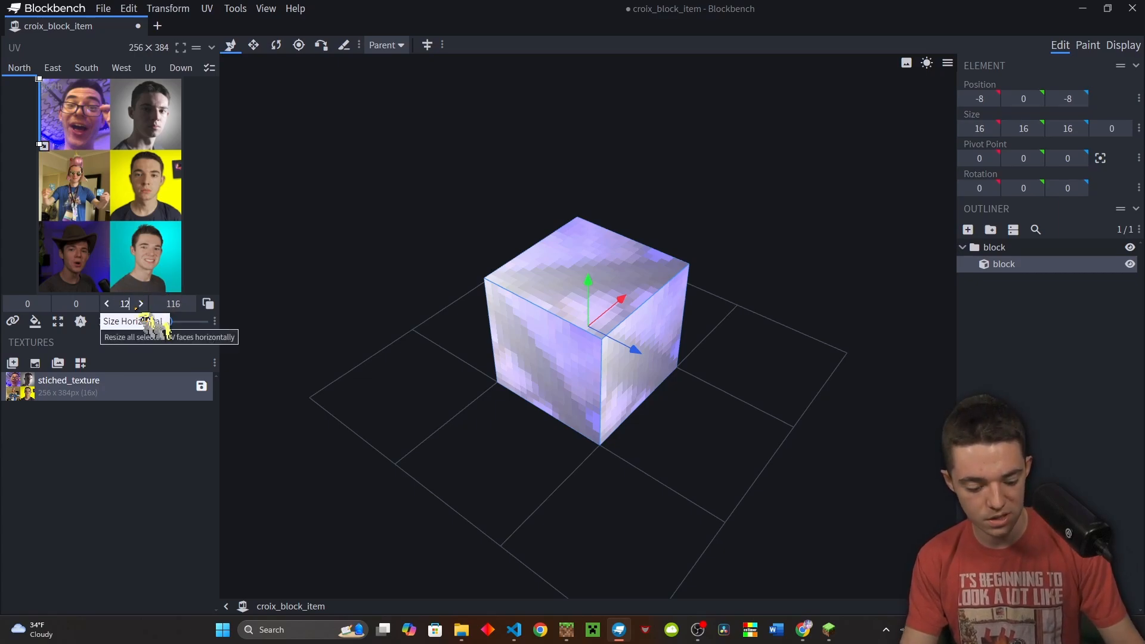
left_click(181, 304)
type("128")
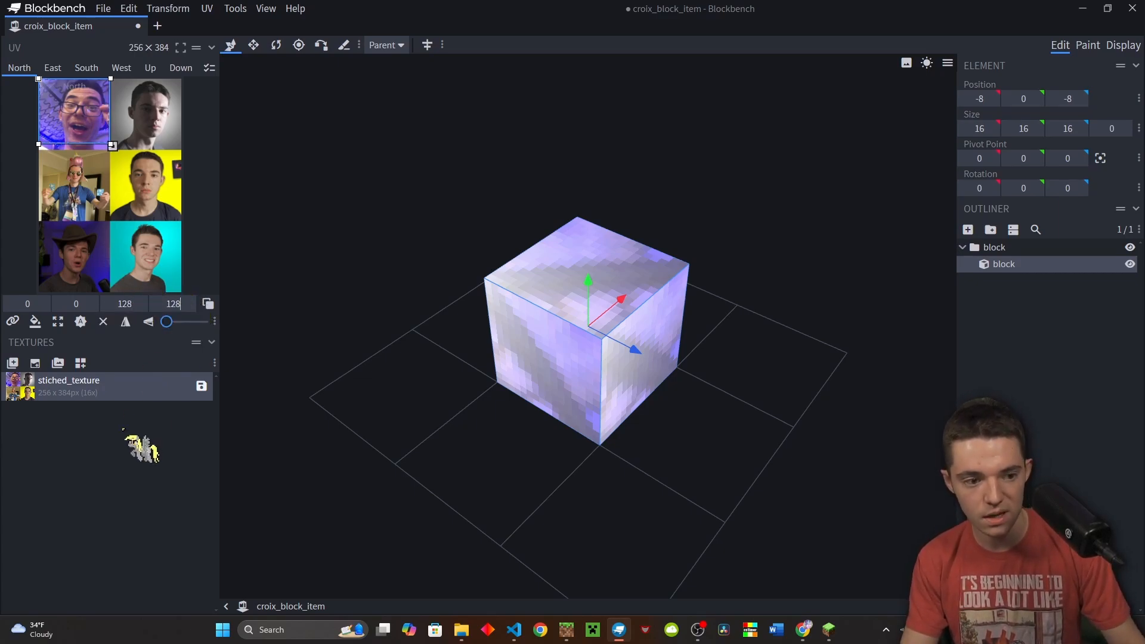
left_click(137, 443)
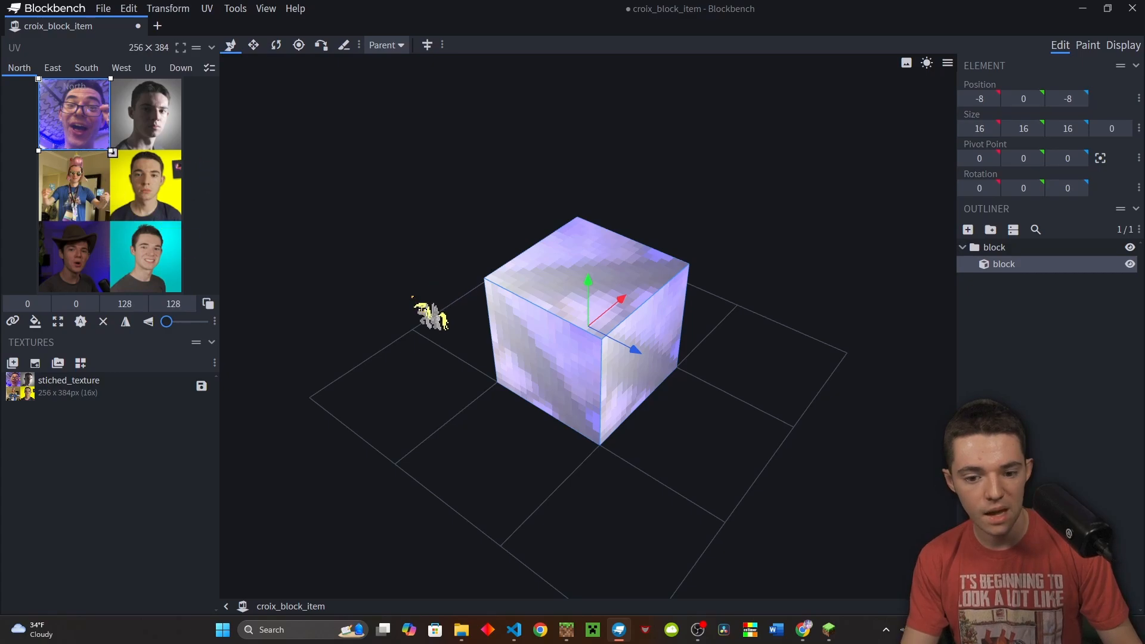
left_click_drag(420, 313, 515, 394)
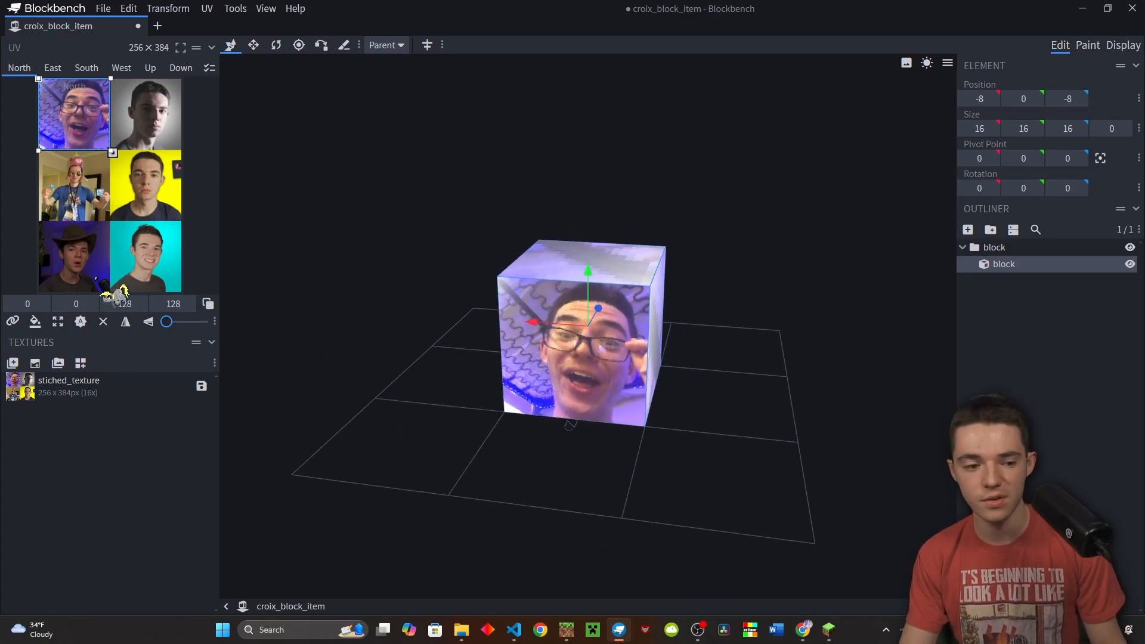
Size the East face UV to 128×128 and move it onto the second image
left_click(53, 67)
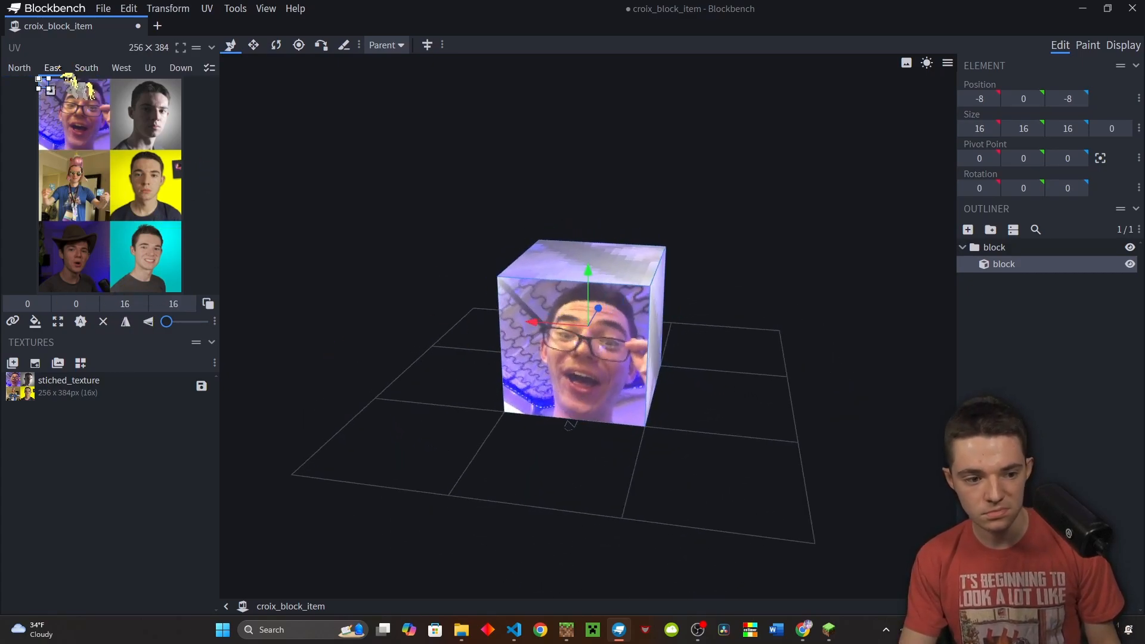
left_click_drag(51, 90, 108, 148)
left_click(138, 301)
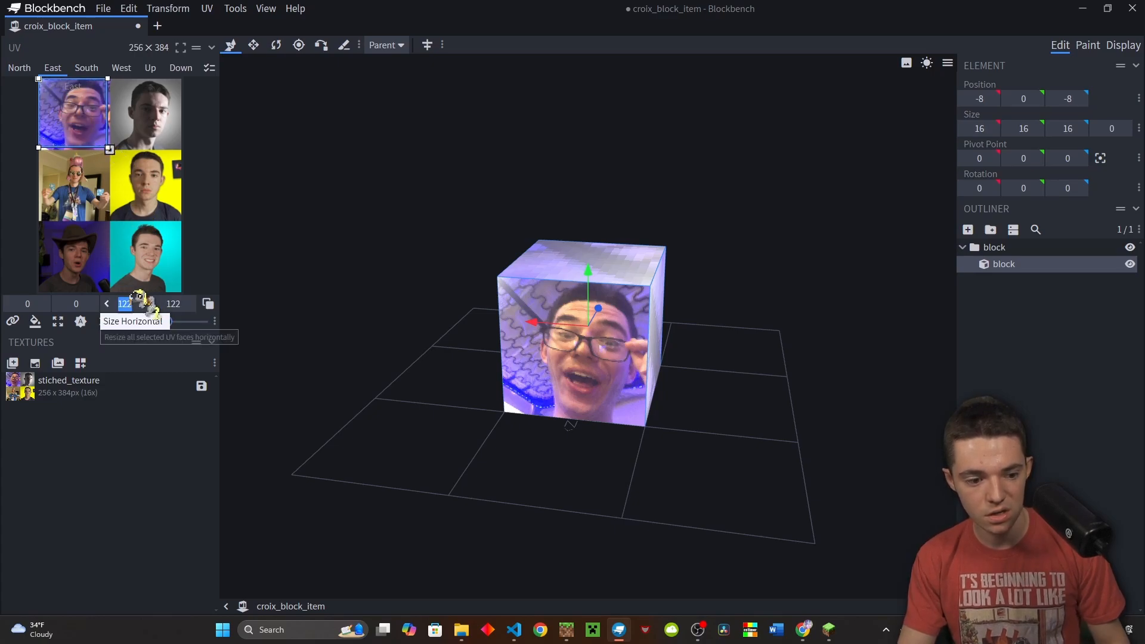
left_click(184, 302)
type("128")
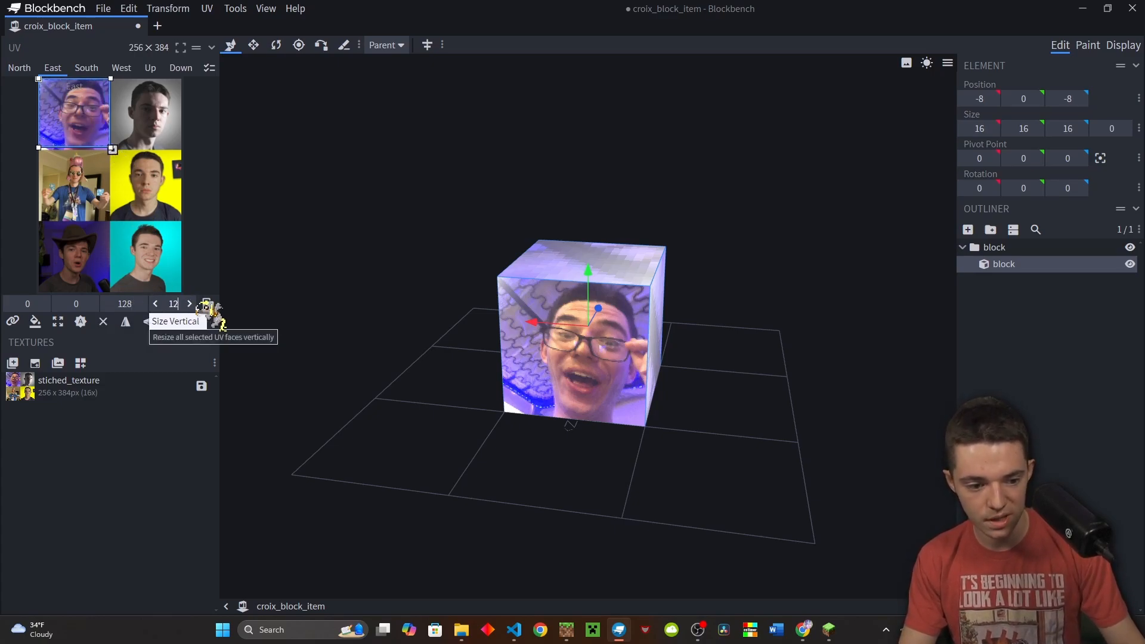
left_click(126, 415)
left_click_drag(79, 126, 169, 116)
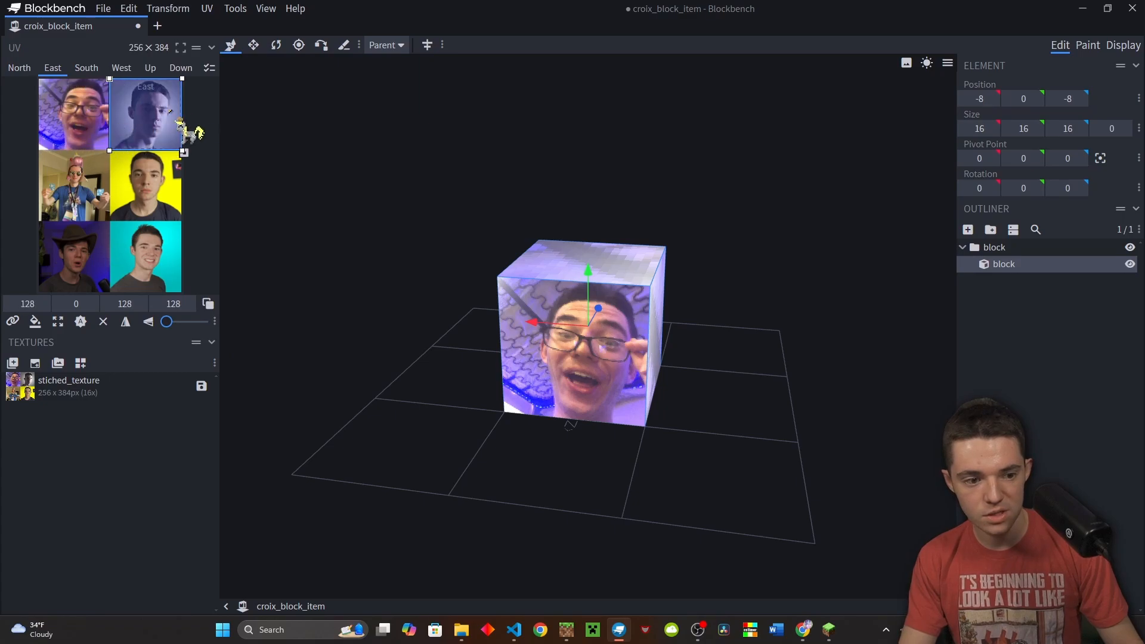
left_click_drag(369, 362, 281, 379)
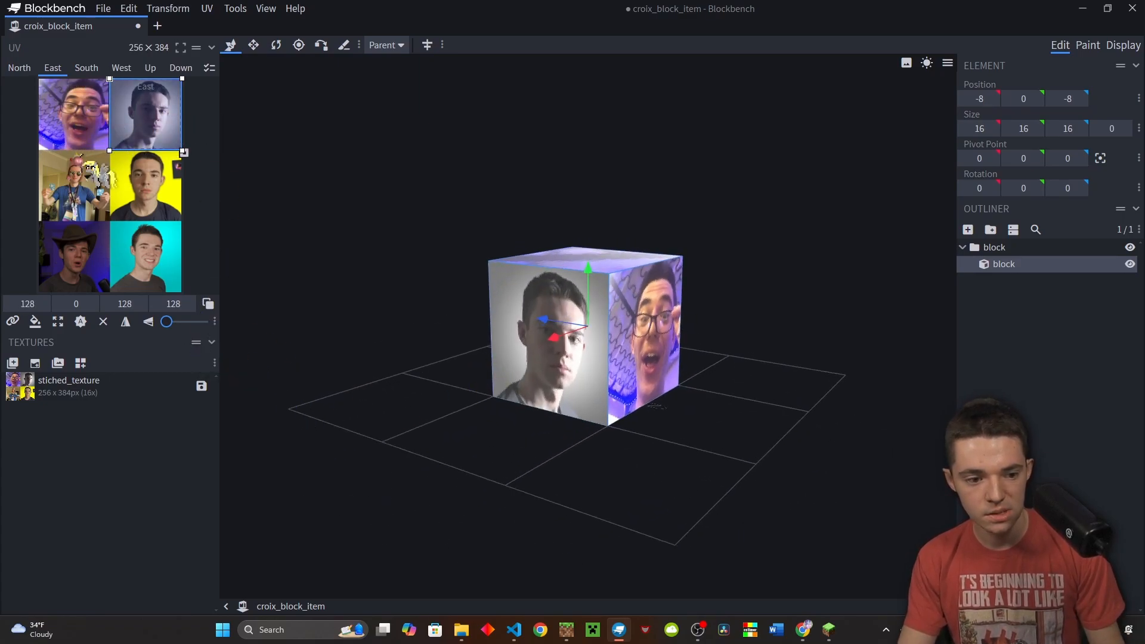
Map the South face to the 128×128 region at 0,128, the pink-hat photo
left_click(86, 67)
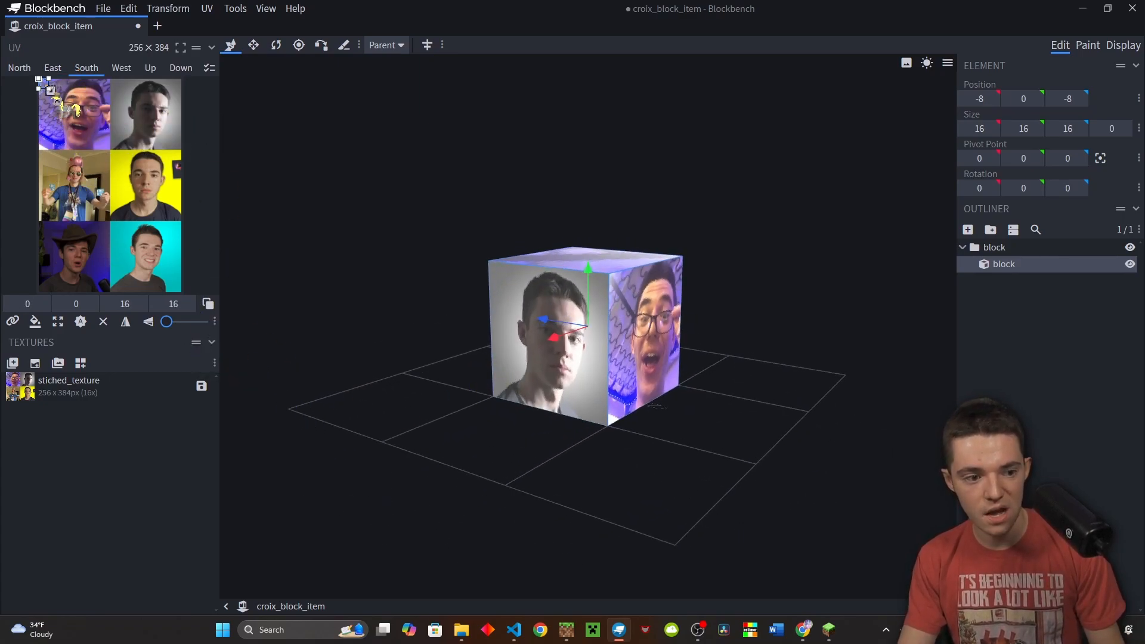
left_click(124, 303)
type("128")
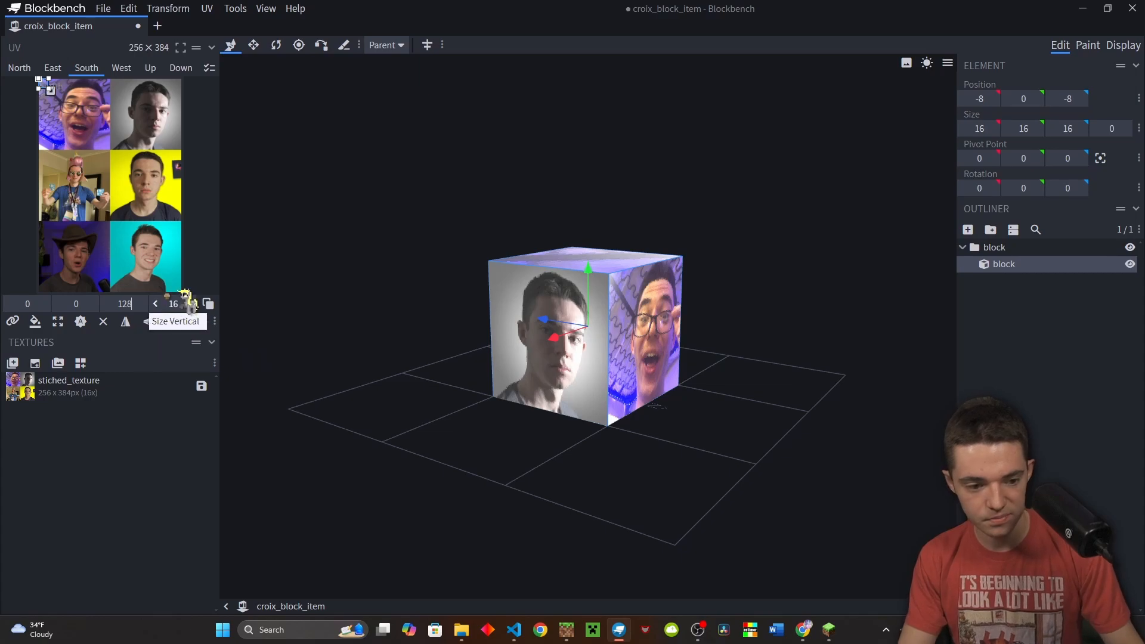
left_click(172, 302)
type("128")
left_click(140, 446)
left_click_drag(89, 123, 52, 196)
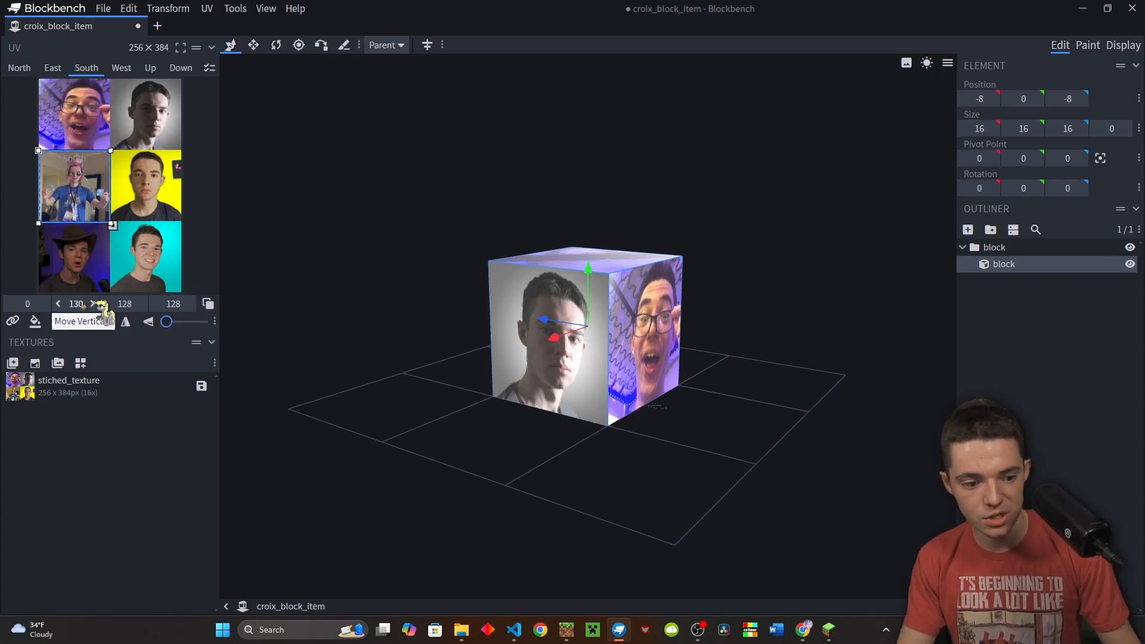
left_click(77, 304)
type("128")
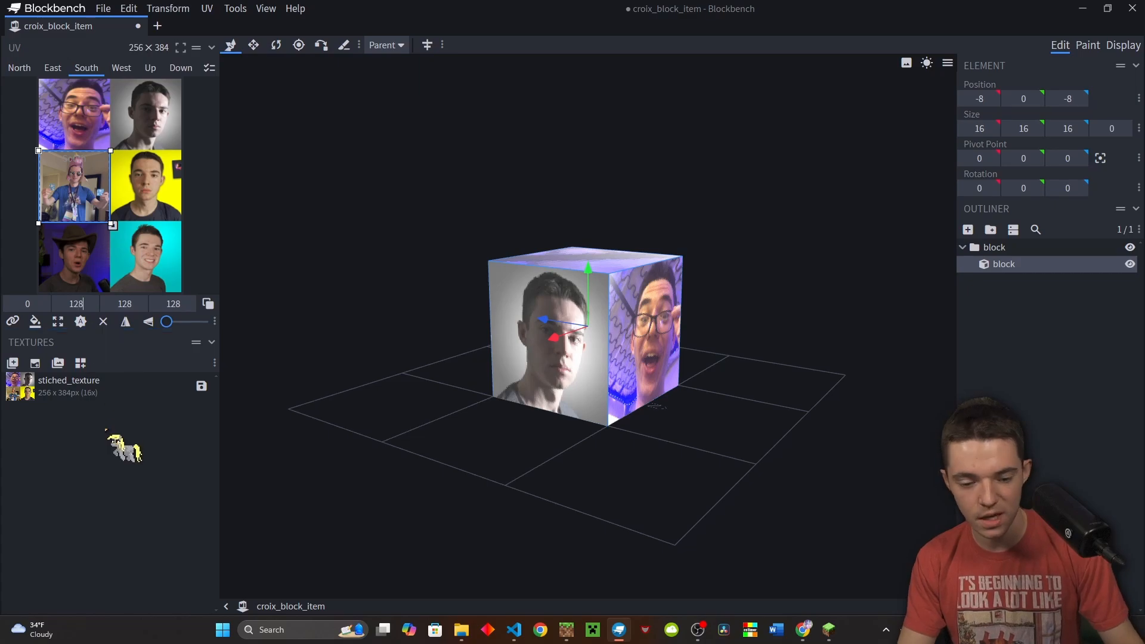
left_click_drag(414, 391, 685, 394)
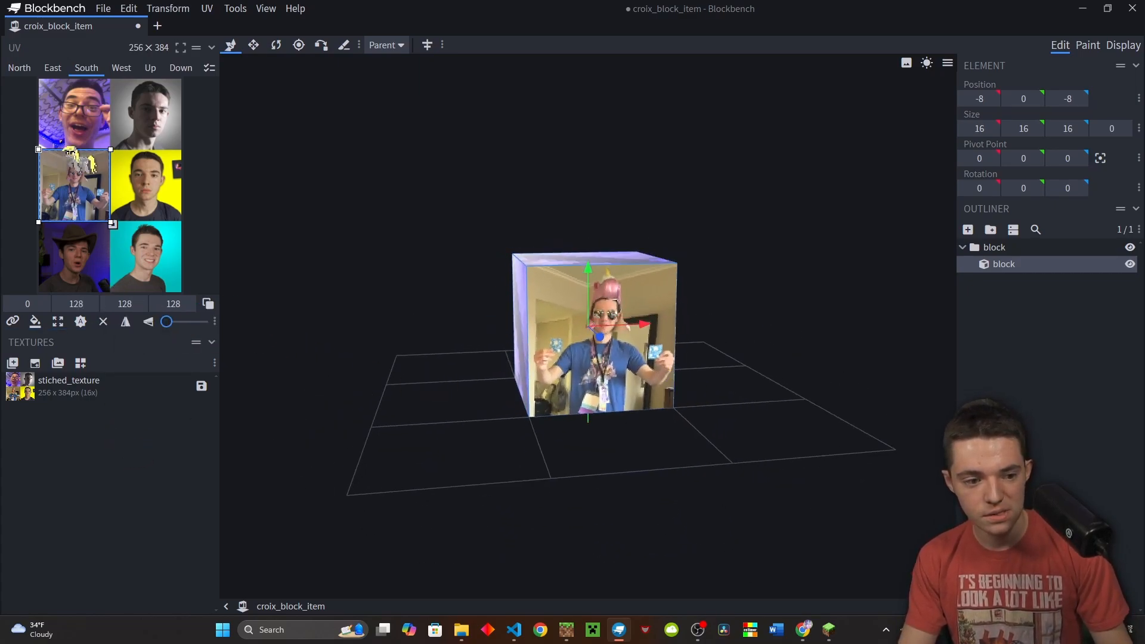
scroll(517, 375, "up", 6)
scroll(518, 375, "up", 3)
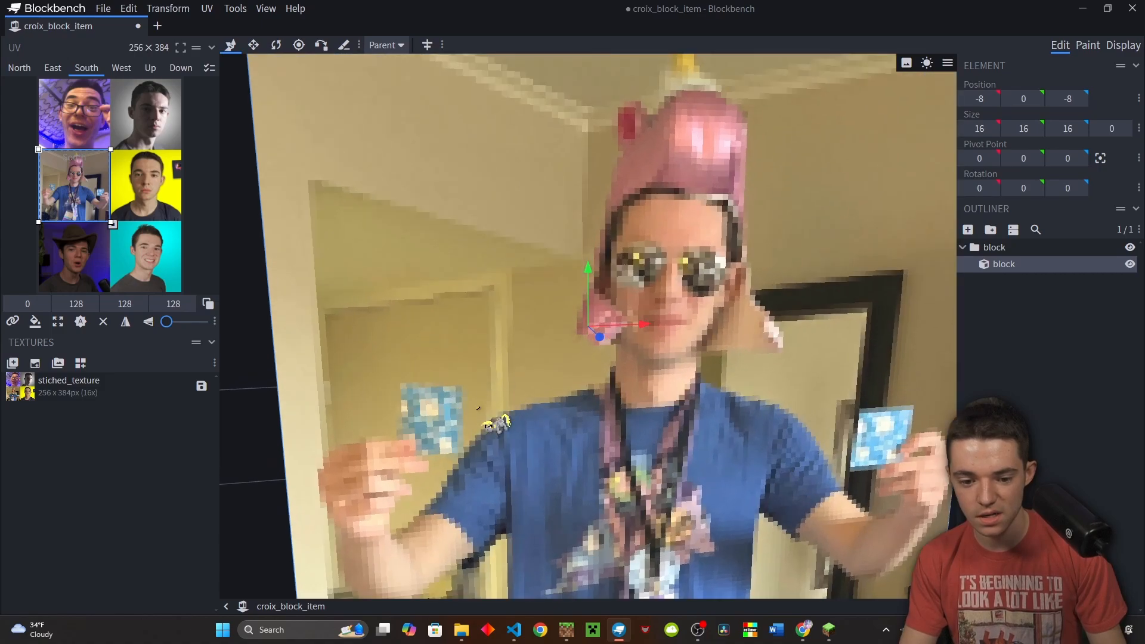
scroll(648, 420, "down", 7)
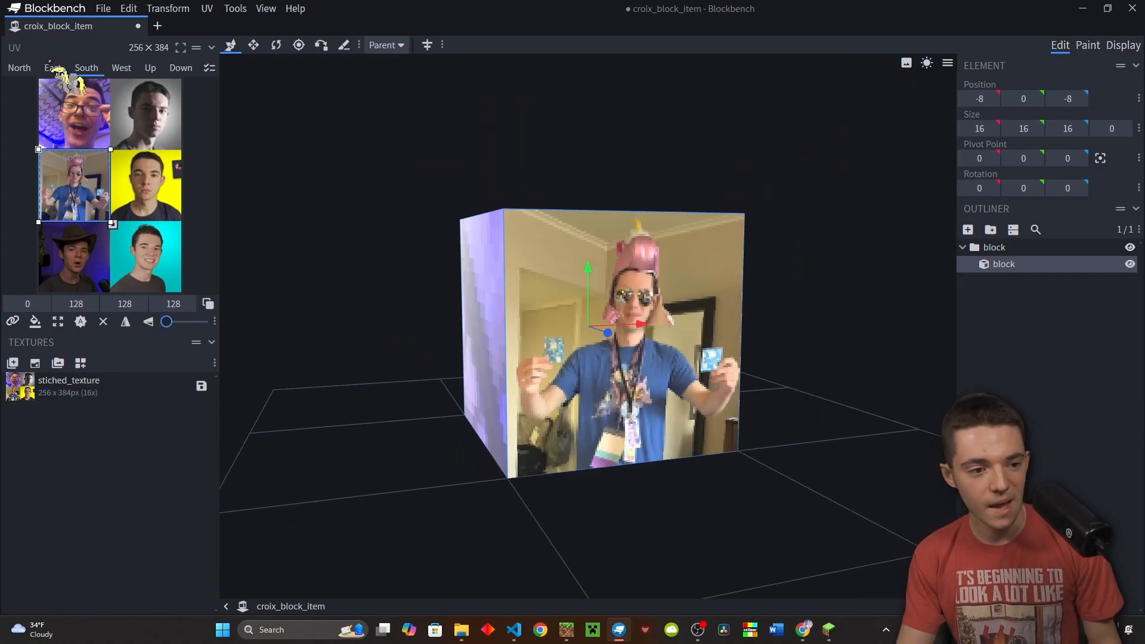
Map the West face UV at 128×128 onto the cowboy-hat photo
left_click(121, 68)
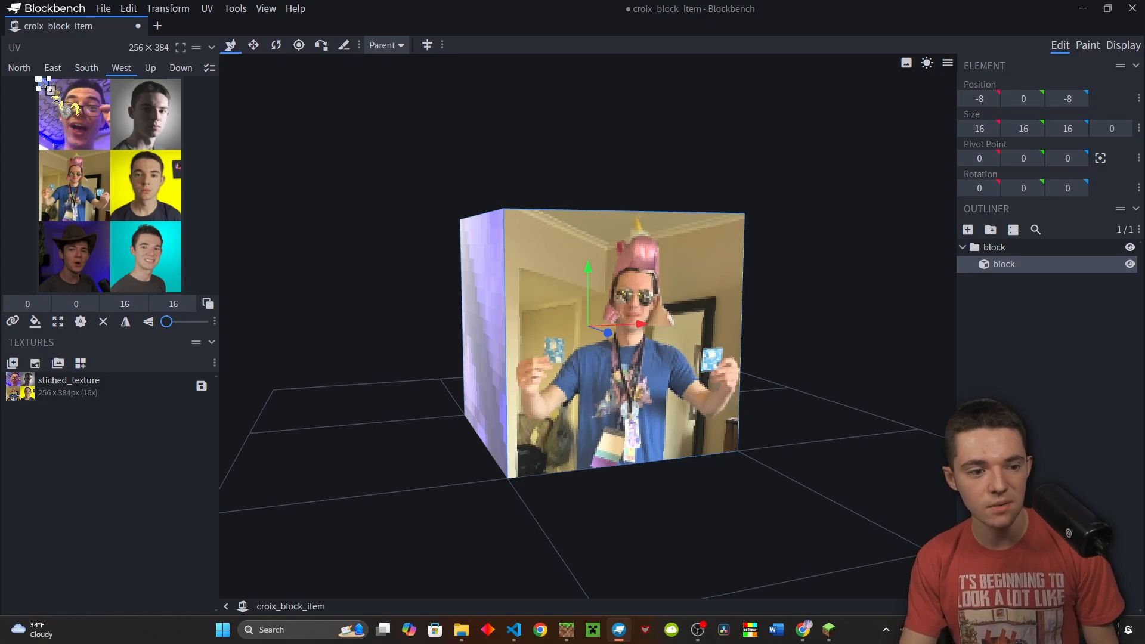
left_click_drag(49, 89, 106, 142)
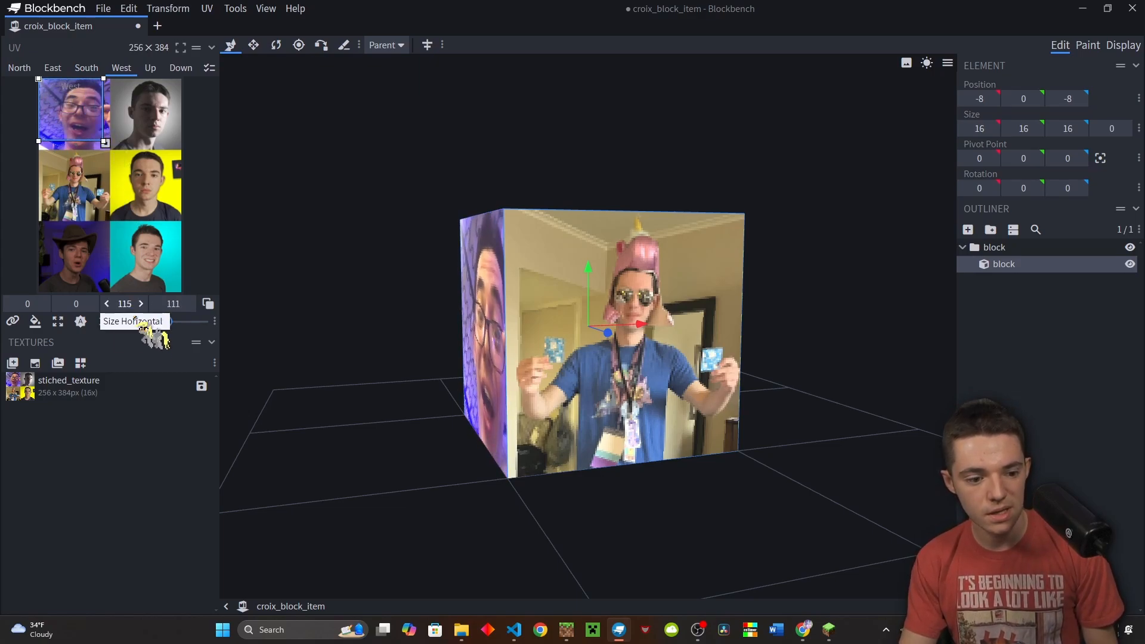
left_click(131, 303)
type("128")
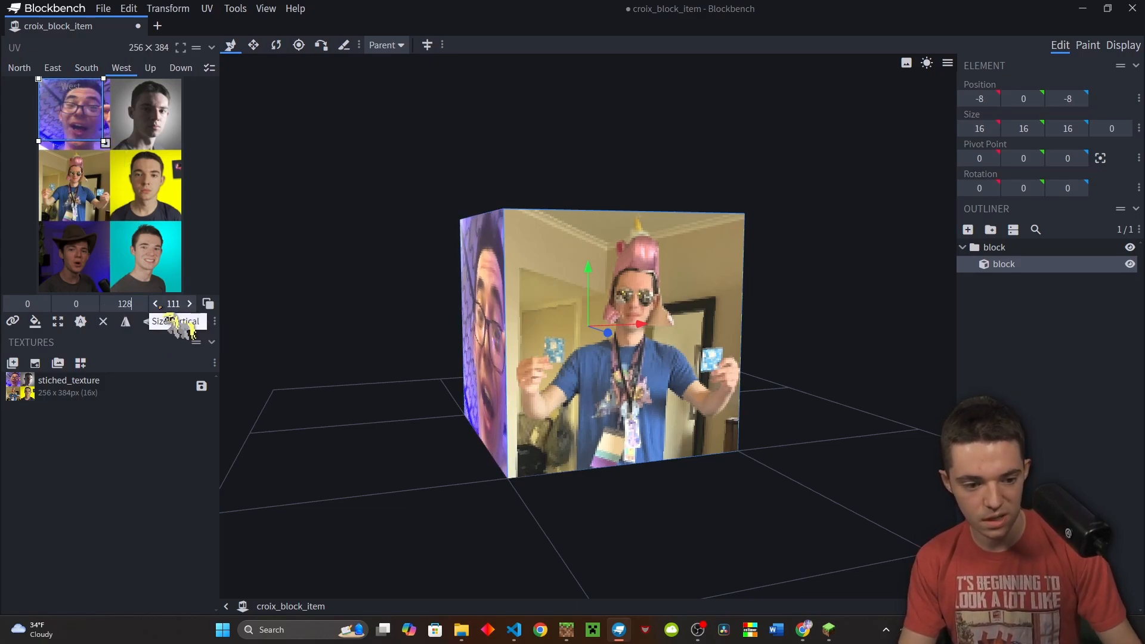
left_click(179, 303)
type("128")
left_click_drag(320, 392, 422, 391)
left_click_drag(60, 96, 17, 281)
left_click_drag(276, 302, 246, 306)
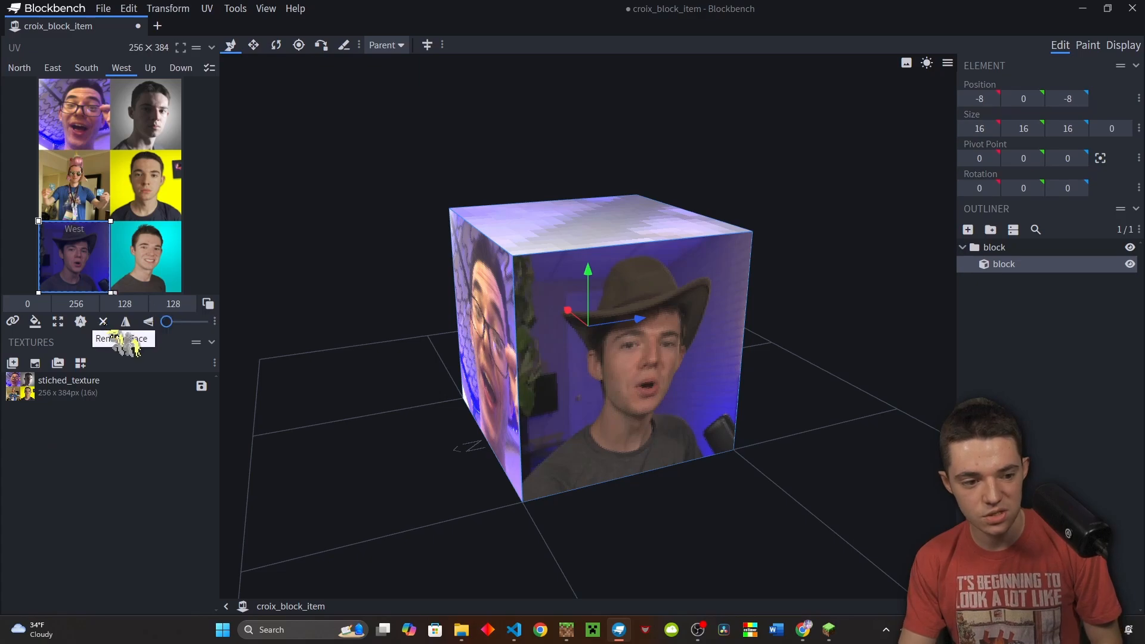
Map the Up face UV at 128×128 onto the cyan photo
left_click(149, 68)
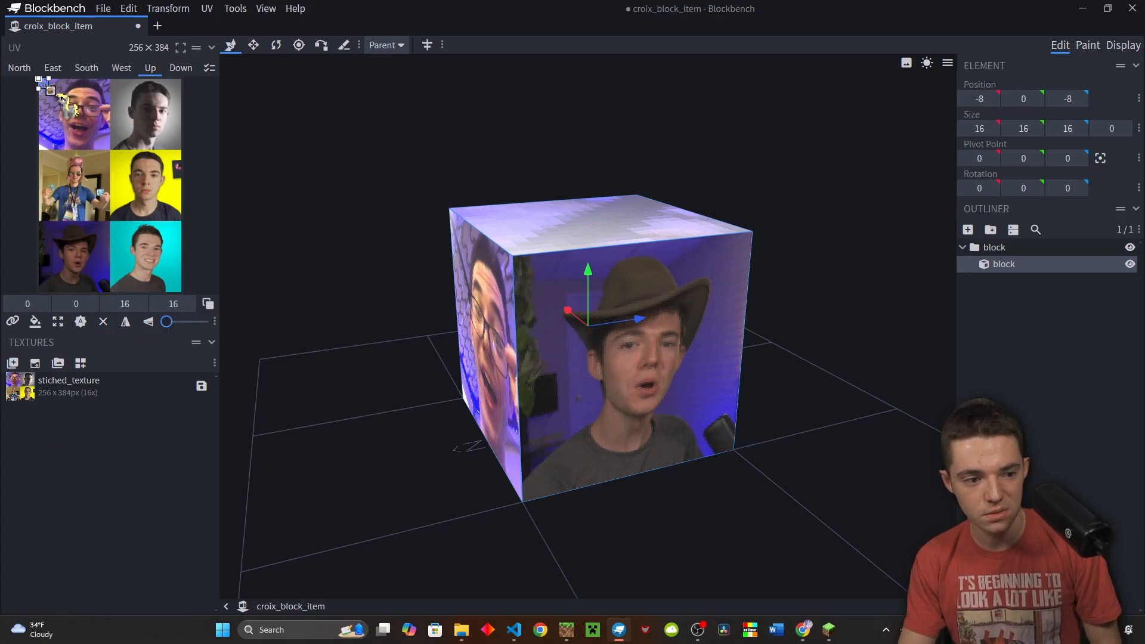
left_click_drag(62, 100, 114, 161)
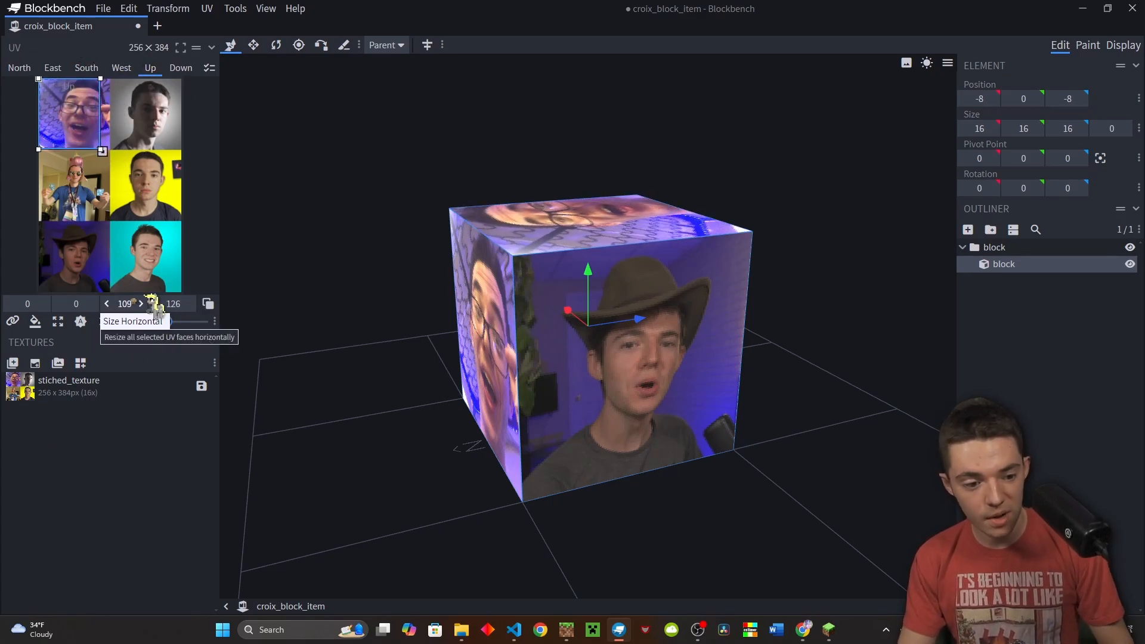
left_click(132, 299)
type("128")
left_click(181, 302)
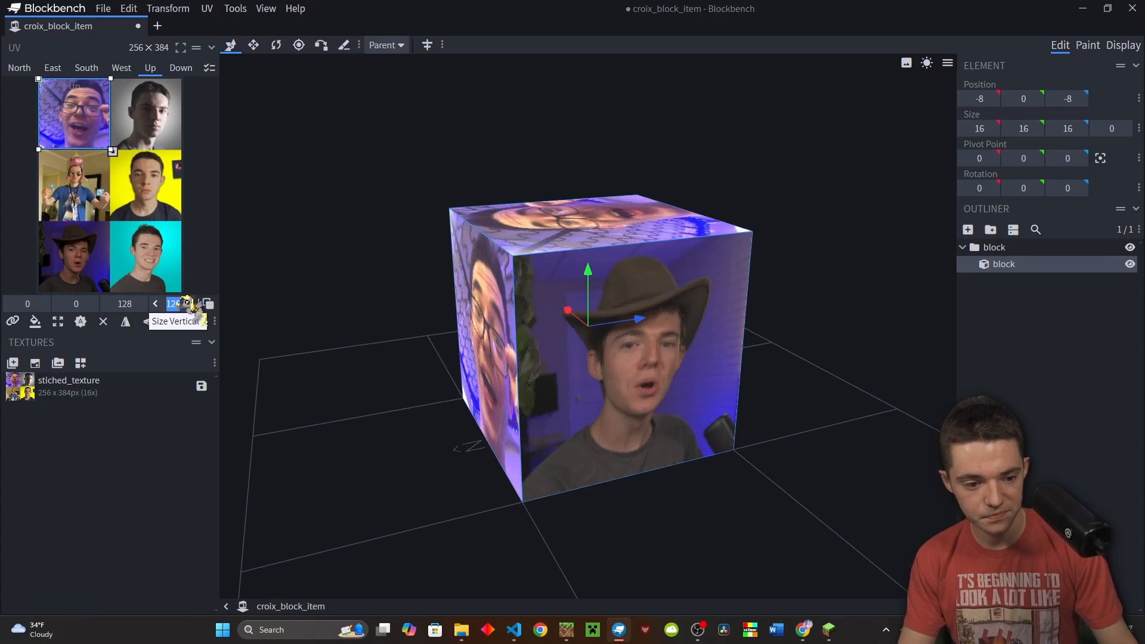
type("128")
left_click(126, 479)
left_click_drag(86, 110, 189, 268)
Map the Down face UV at 128×128 onto the yellow photo at 128,128
left_click(174, 70)
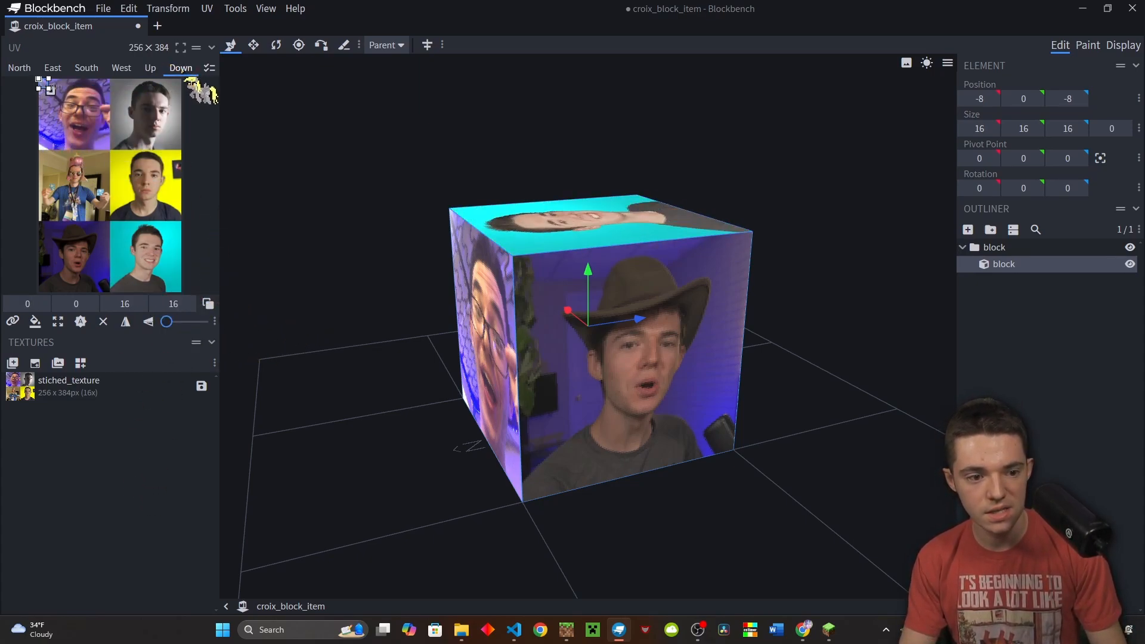
left_click_drag(52, 91, 106, 150)
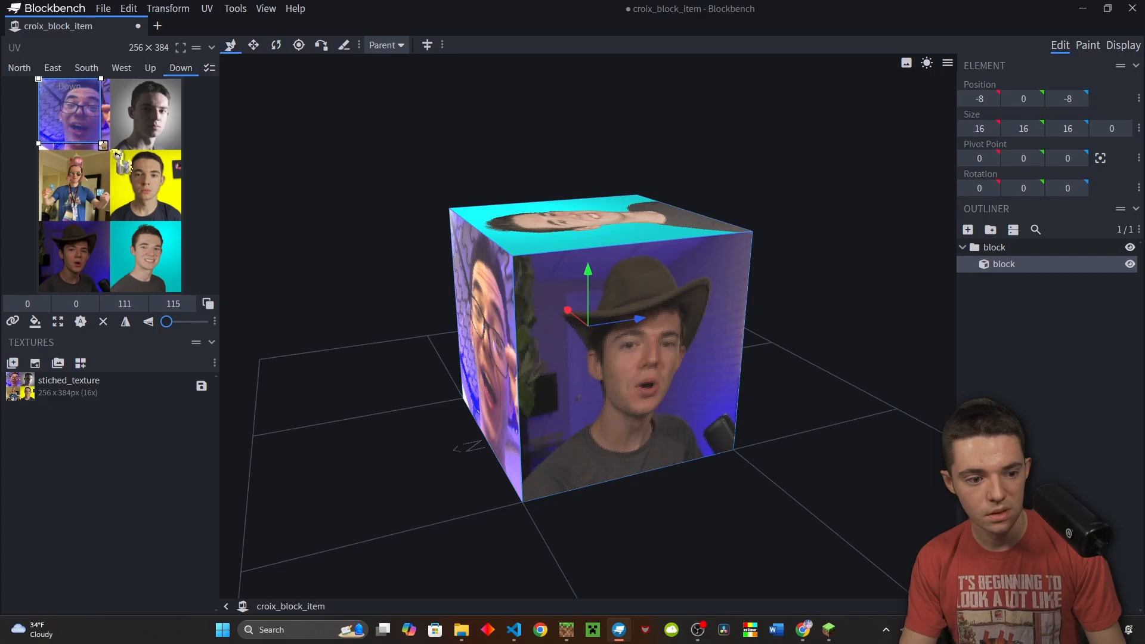
left_click(132, 304)
type("128")
left_click(172, 303)
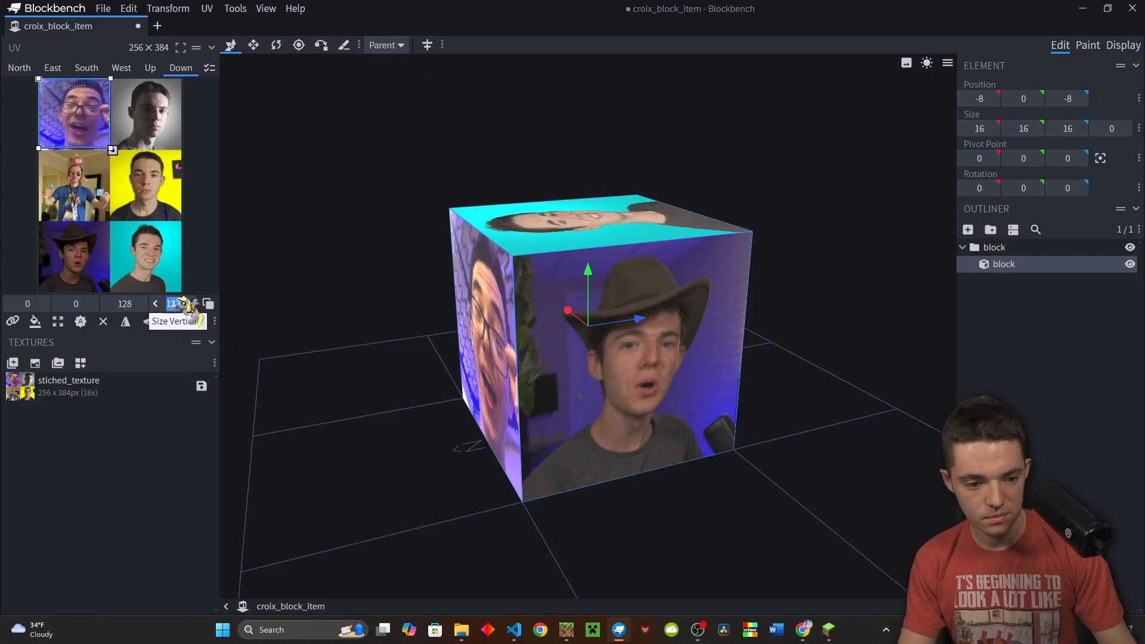
type("128")
left_click_drag(109, 120, 181, 192)
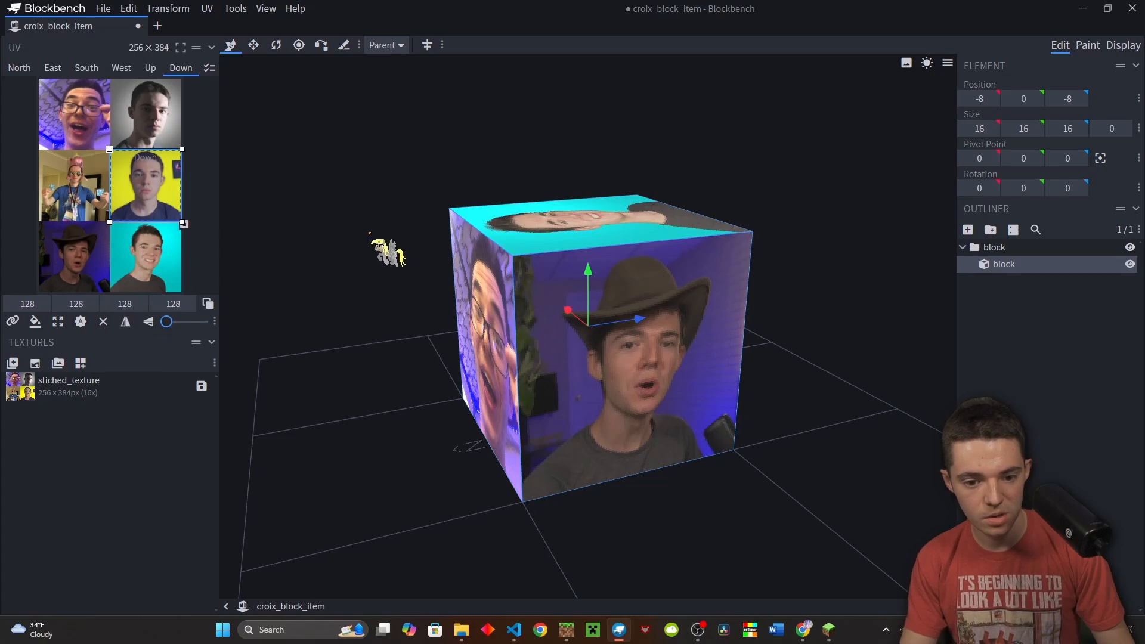
left_click_drag(375, 239, 312, 216)
scroll(439, 261, "down", 5)
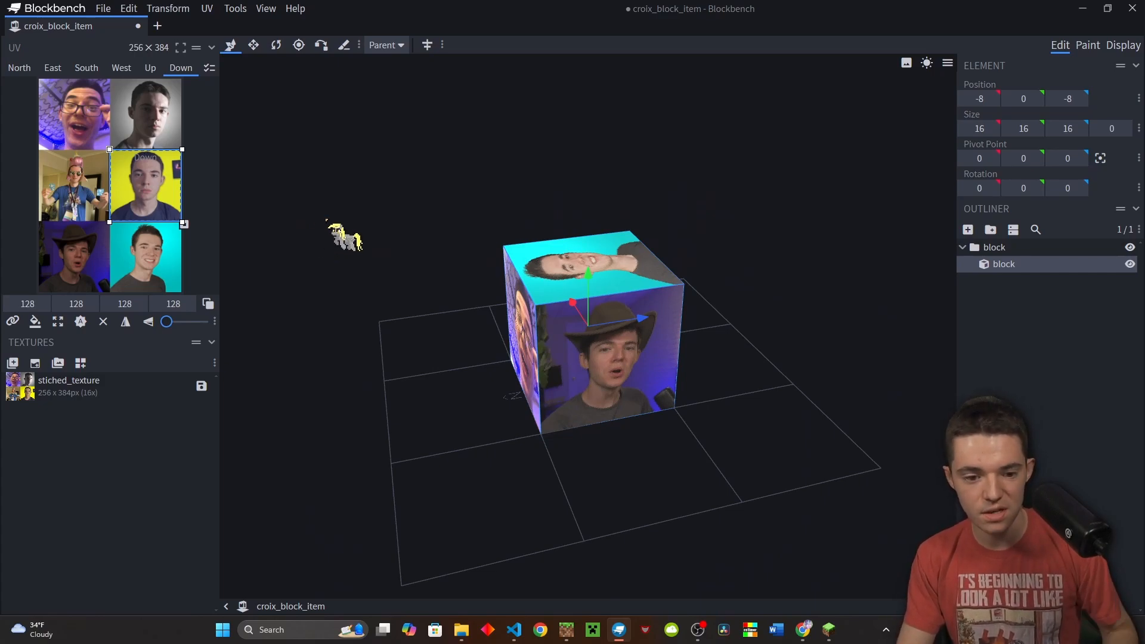
Save stiched_texture.png into geysermc.genericBlock/textures/ofunny/blocks/croix, then close Blockbench
key("ctrl+s")
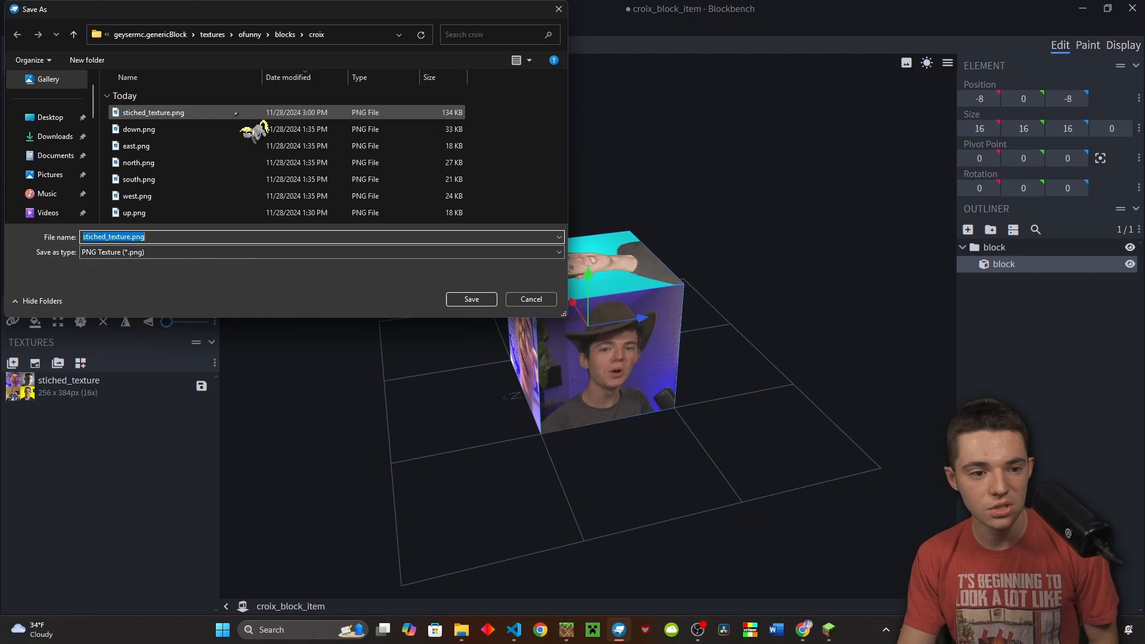
left_click(55, 136)
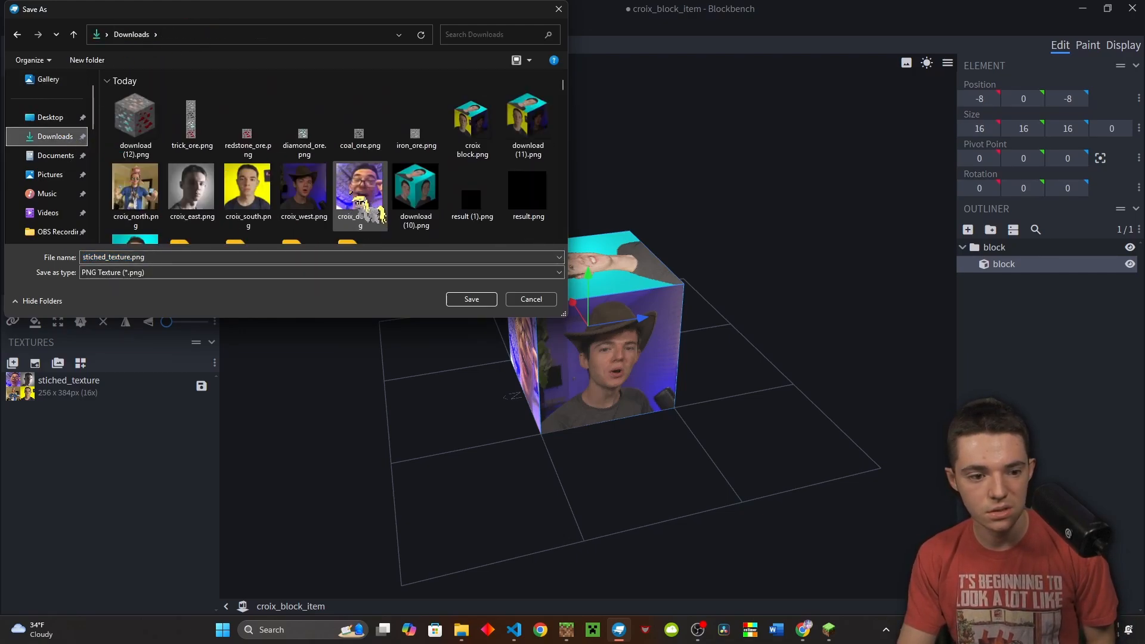
scroll(358, 203, "down", 2)
double_click(245, 176)
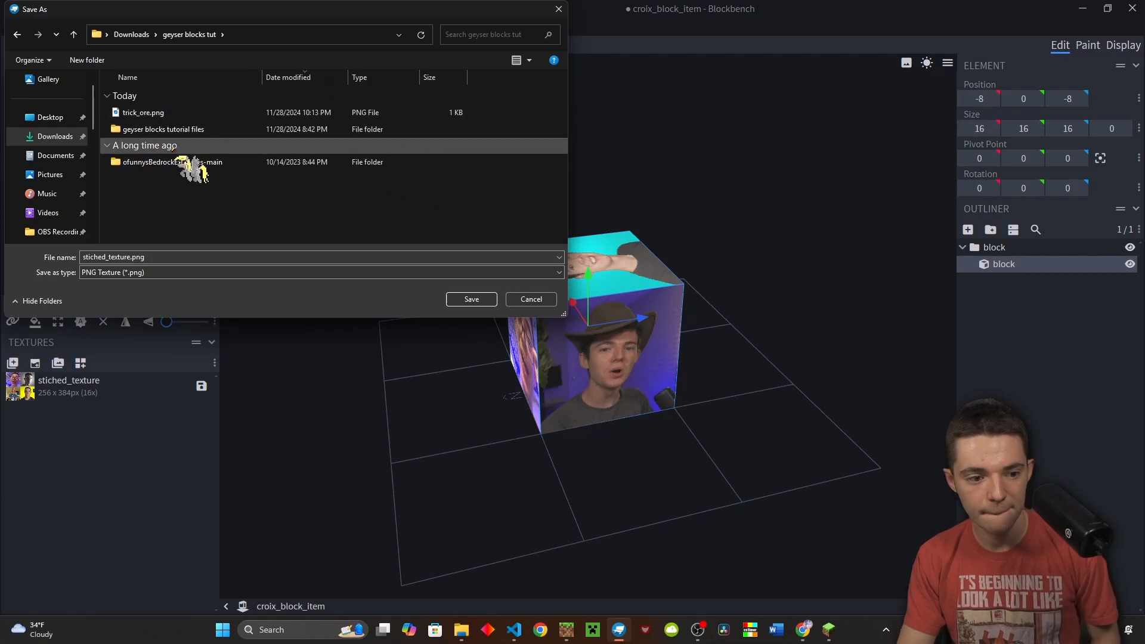
double_click(179, 162)
double_click(182, 114)
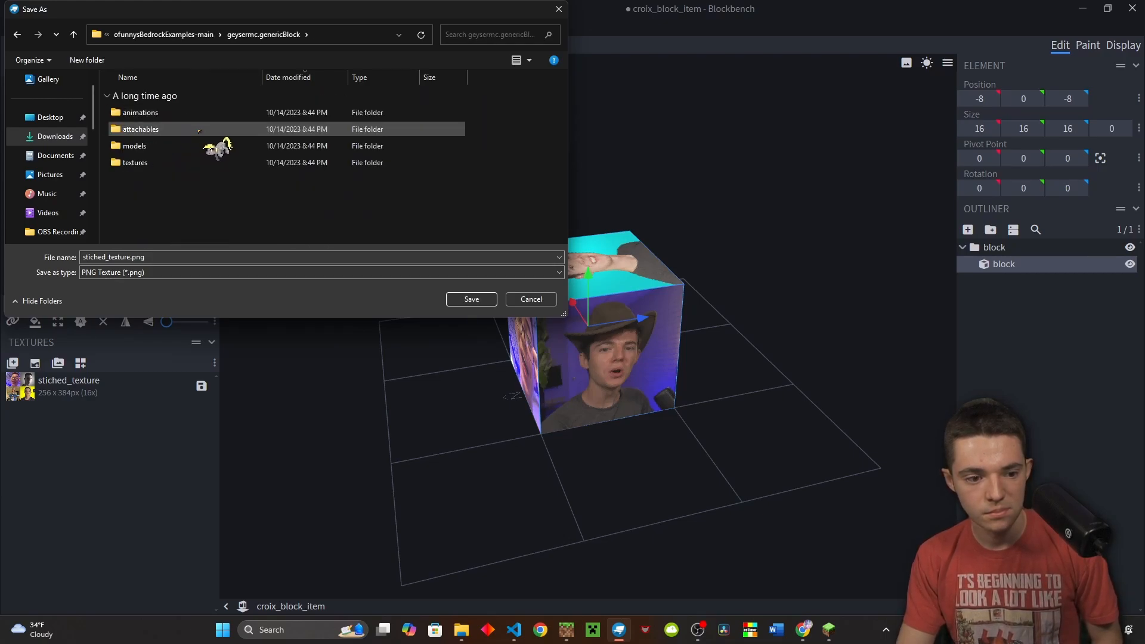
double_click(203, 163)
double_click(150, 113)
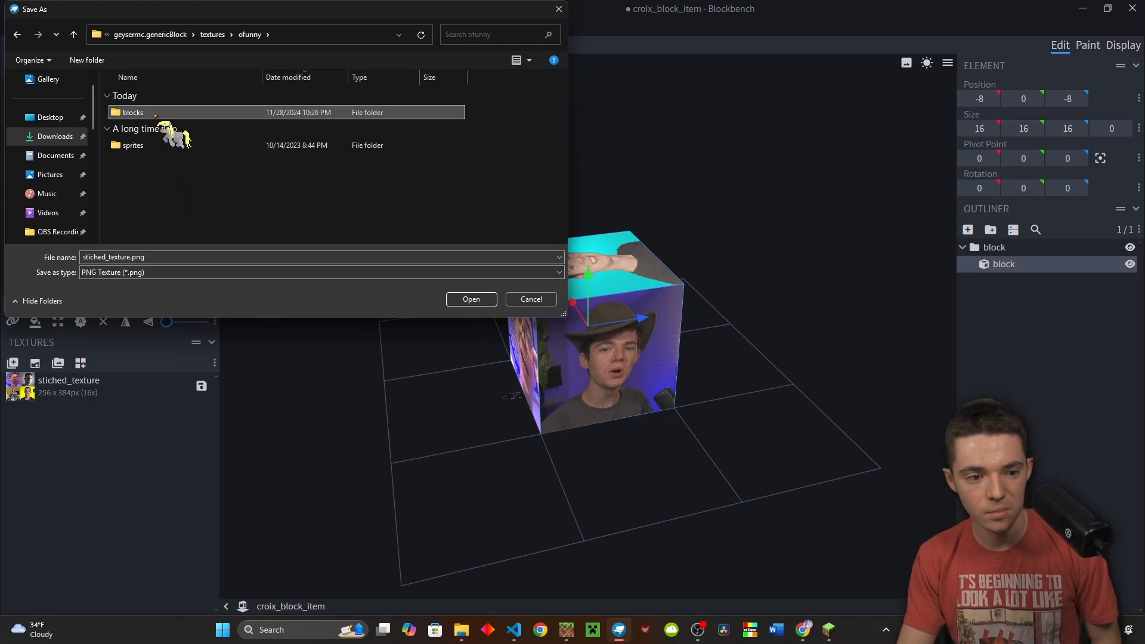
double_click(156, 114)
double_click(158, 113)
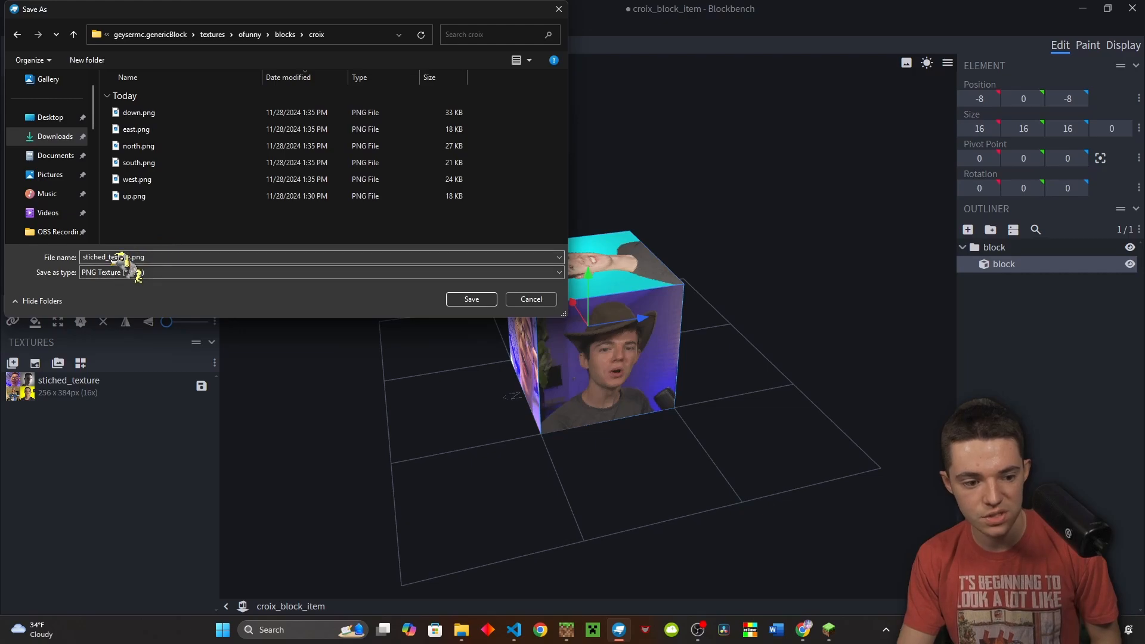
left_click(471, 299)
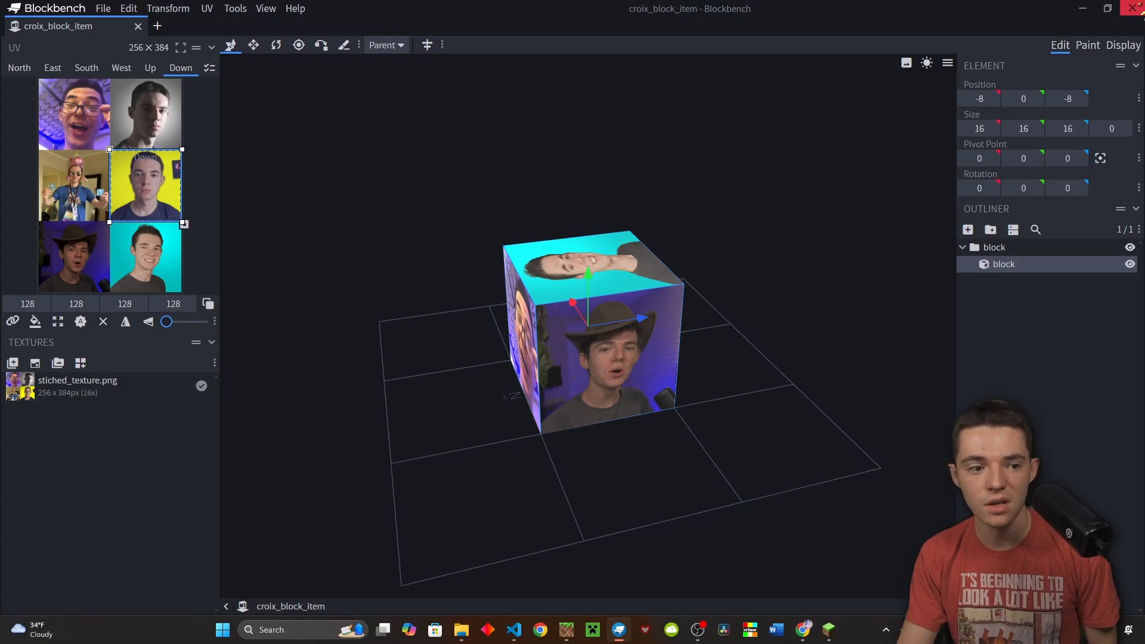
left_click(1132, 7)
Copy the binding line from ofunny_generic_cube.json into croix_block_item.json after the pivot entry
left_click(348, 373)
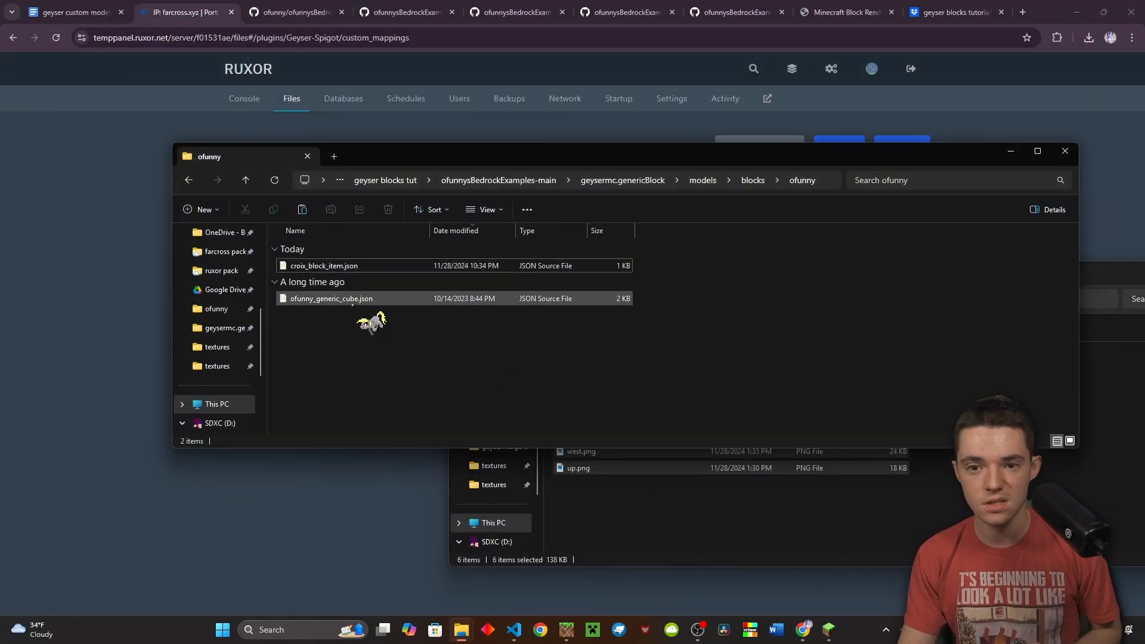
double_click(345, 302)
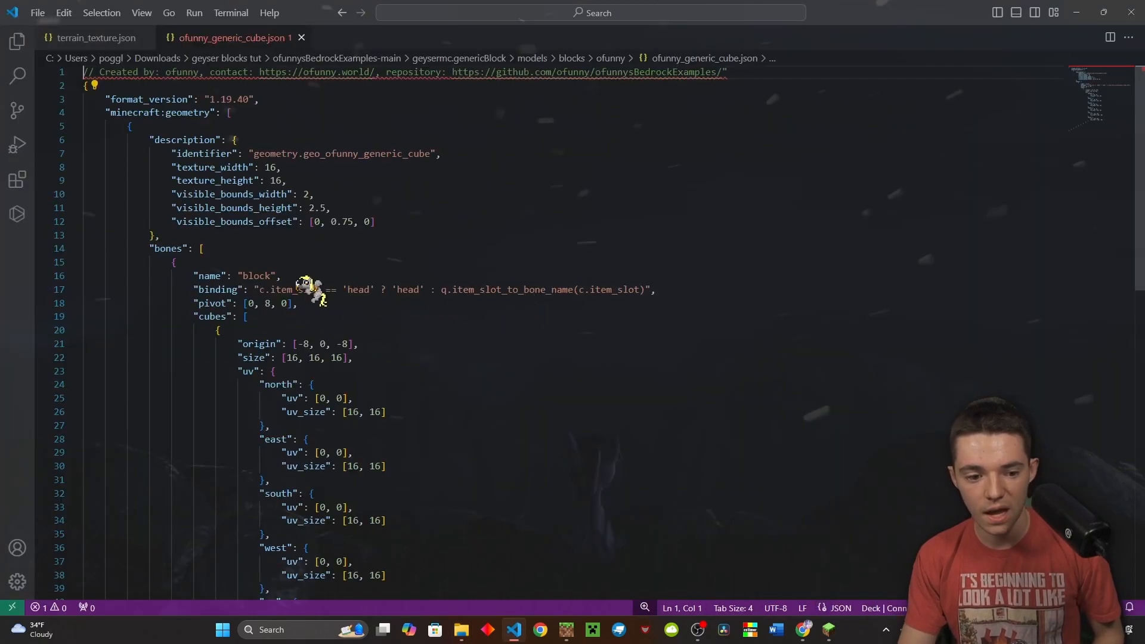
left_click_drag(674, 290, 72, 288)
key("ctrl+c")
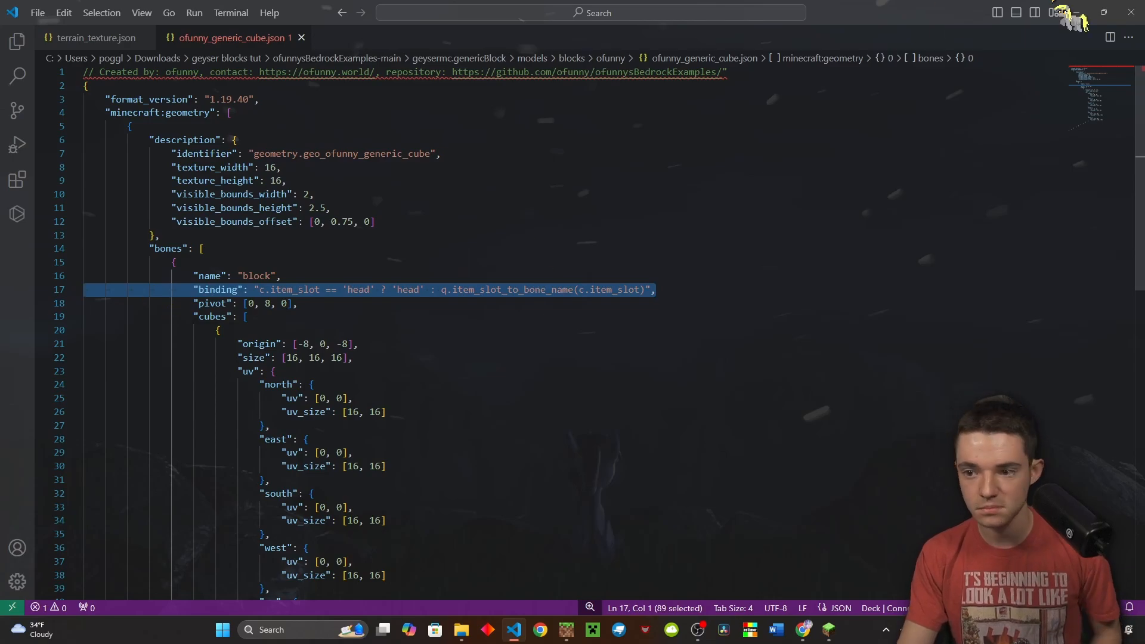
left_click(1076, 12)
left_click(366, 266)
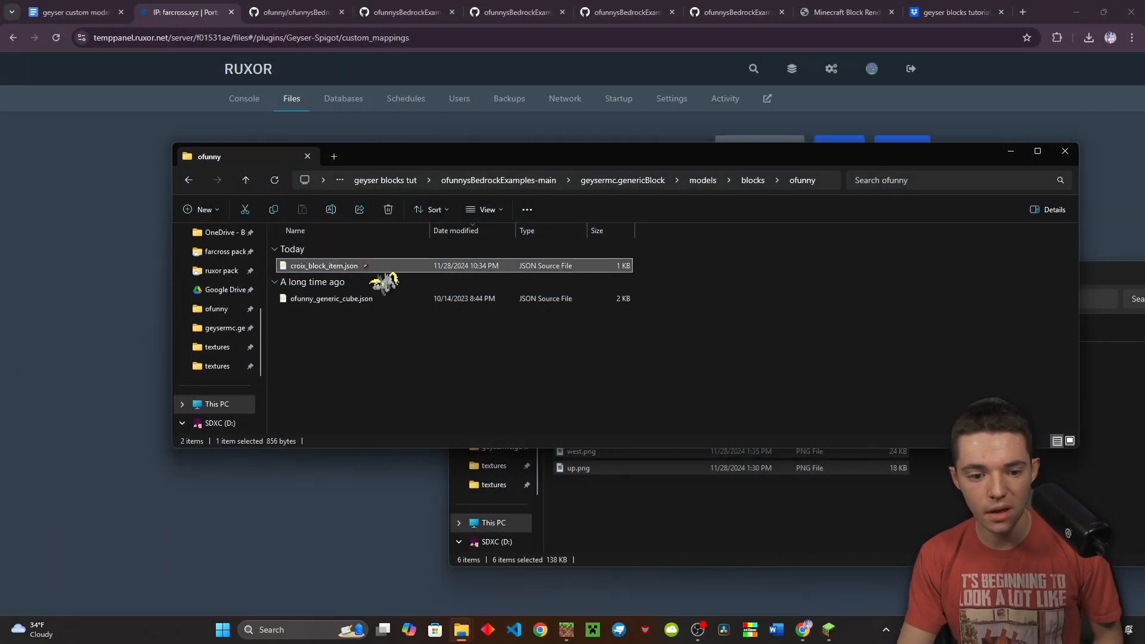
double_click(367, 267)
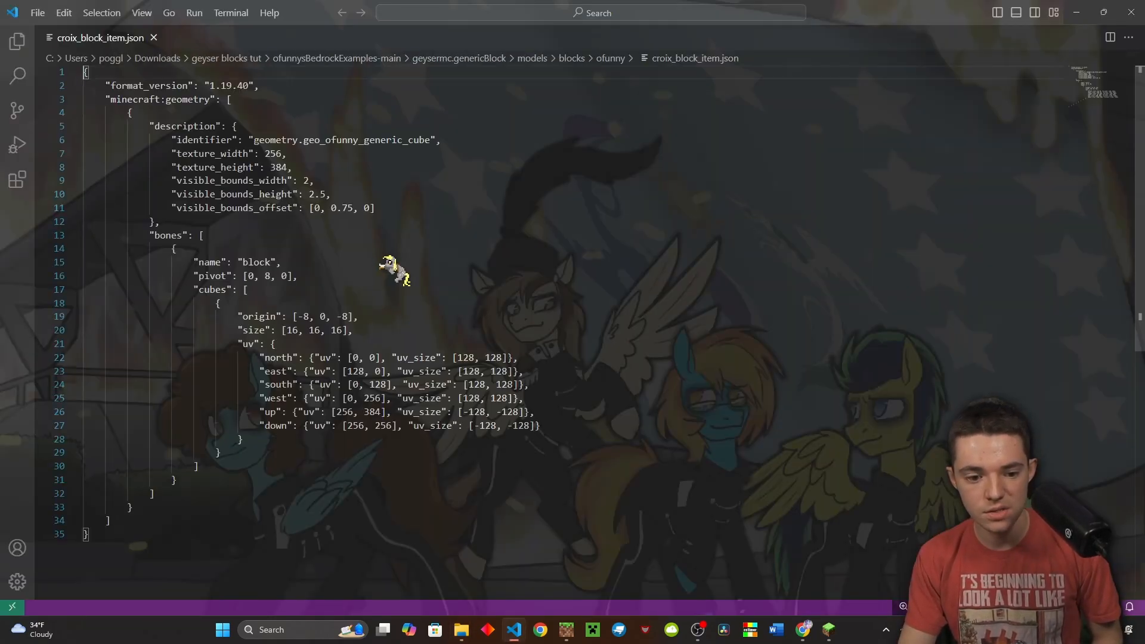
left_click(363, 276)
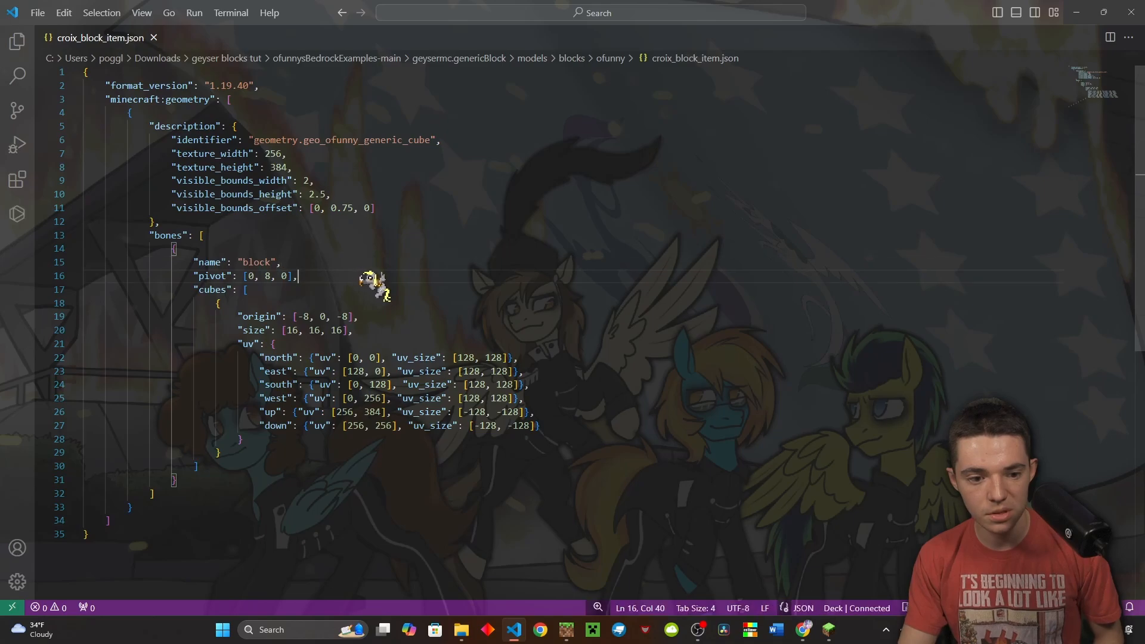
key("Return")
key("ctrl+v")
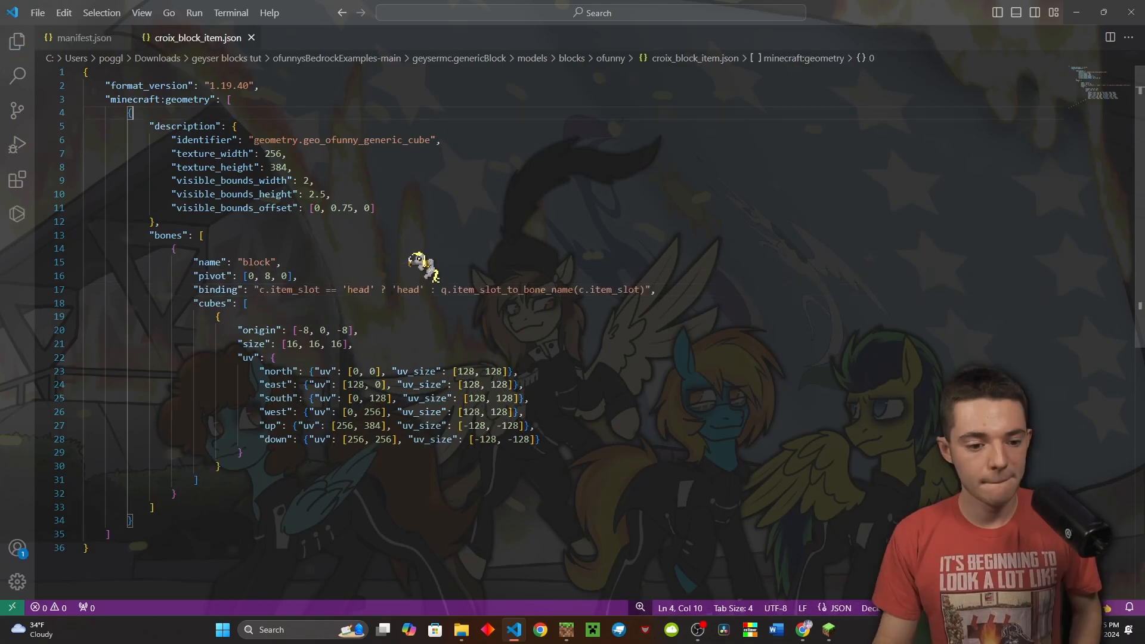
Rename the geometry identifier to geometry.geo_croix_block_item
left_click(411, 260)
left_click(208, 139)
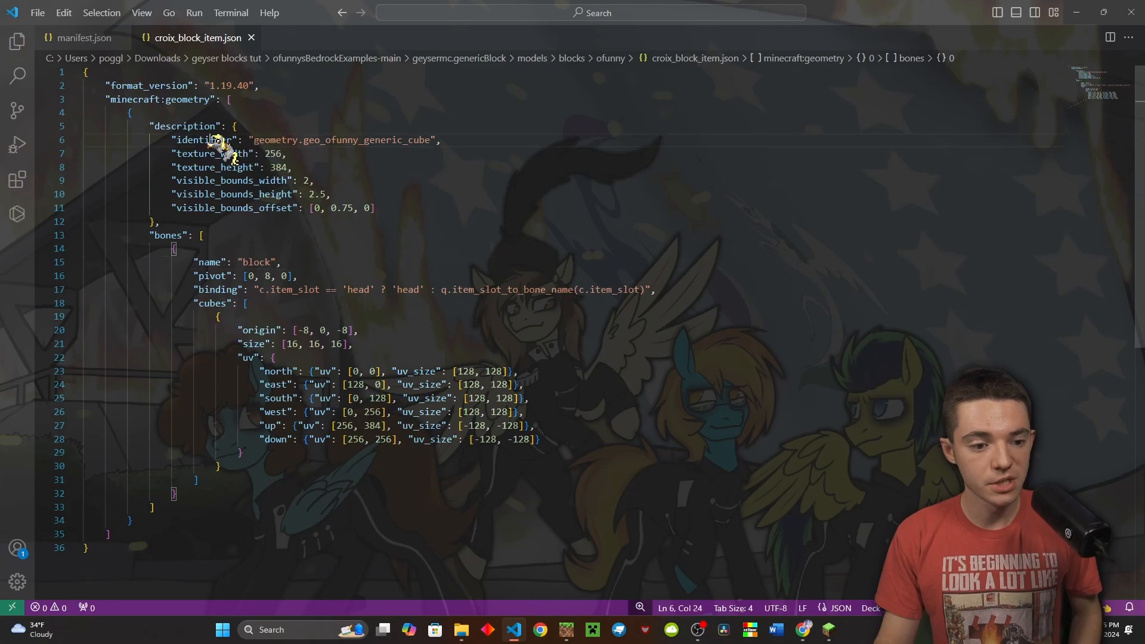
double_click(363, 140)
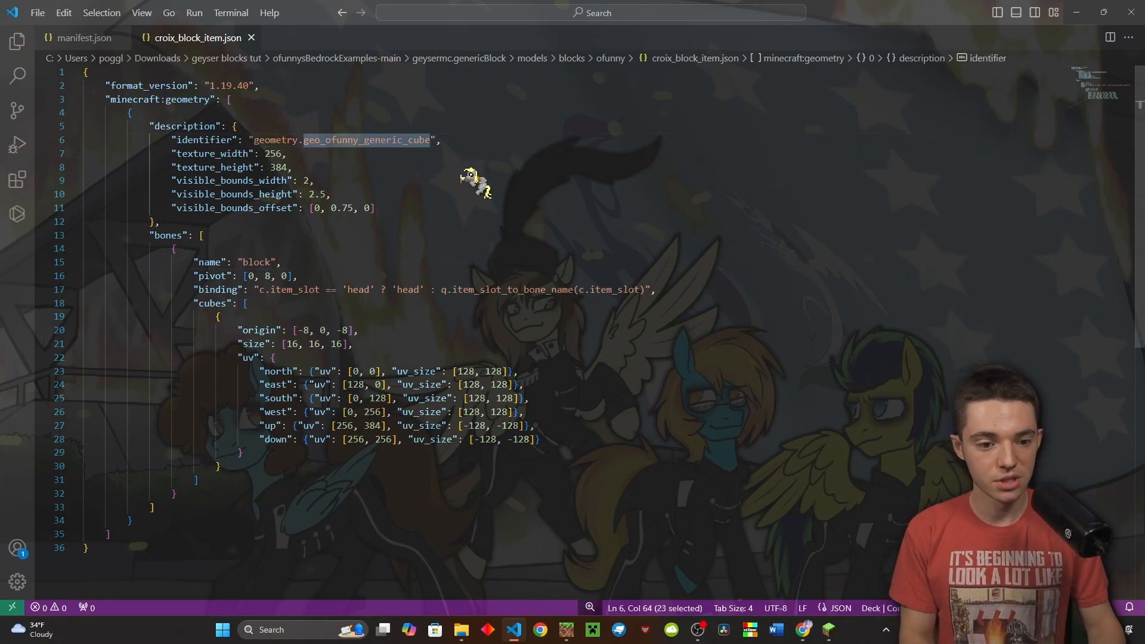
key("Right")
key("shift+Left")
key("shift+Left")
key("shift+Left")
key("shift+Left")
key("shift+Left")
key("shift+Left")
key("shift+Left")
key("shift+Left")
key("shift+Left")
key("shift+Left")
key("shift+Left")
key("shift+Left")
key("shift+Left")
key("shift+Left")
key("shift+Left")
key("shift+Left")
key("shift+Left")
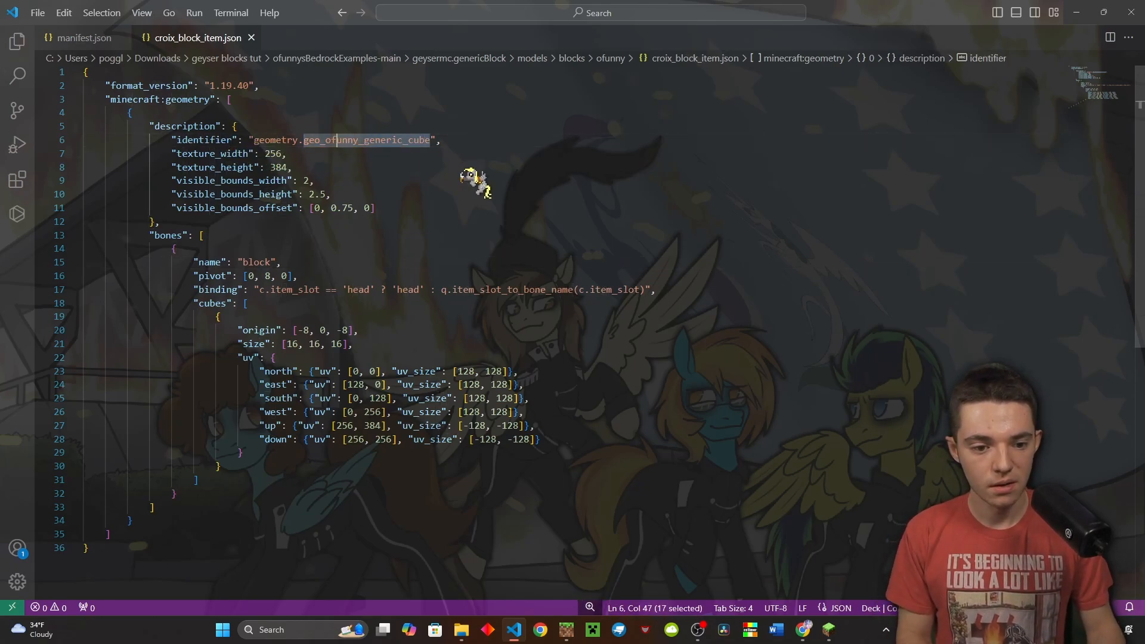
type("croix")
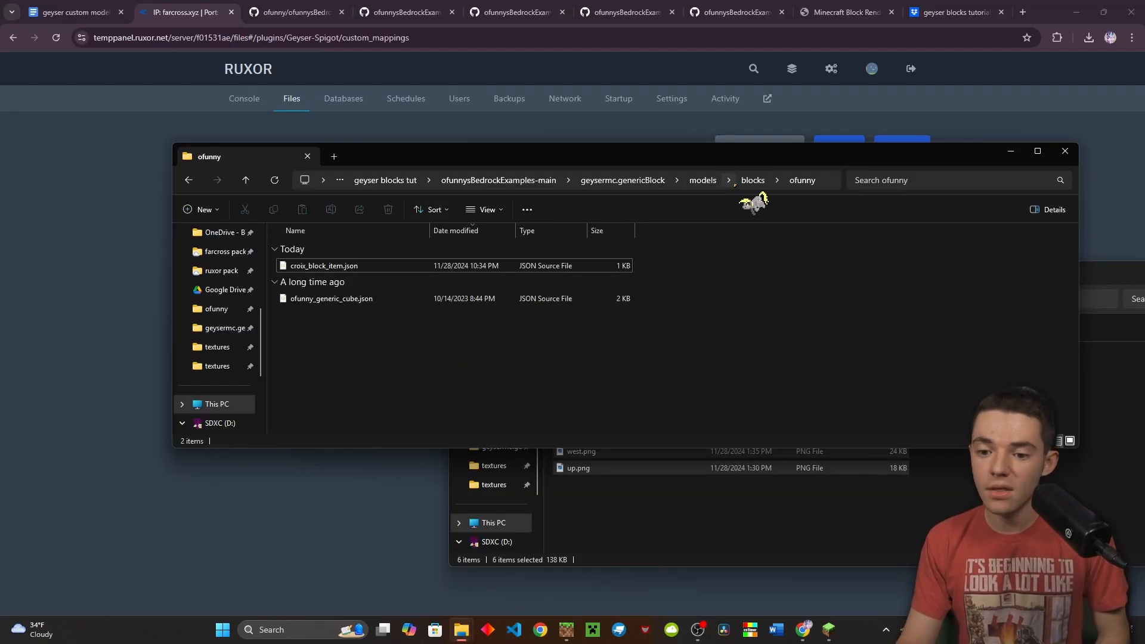
left_click(751, 181)
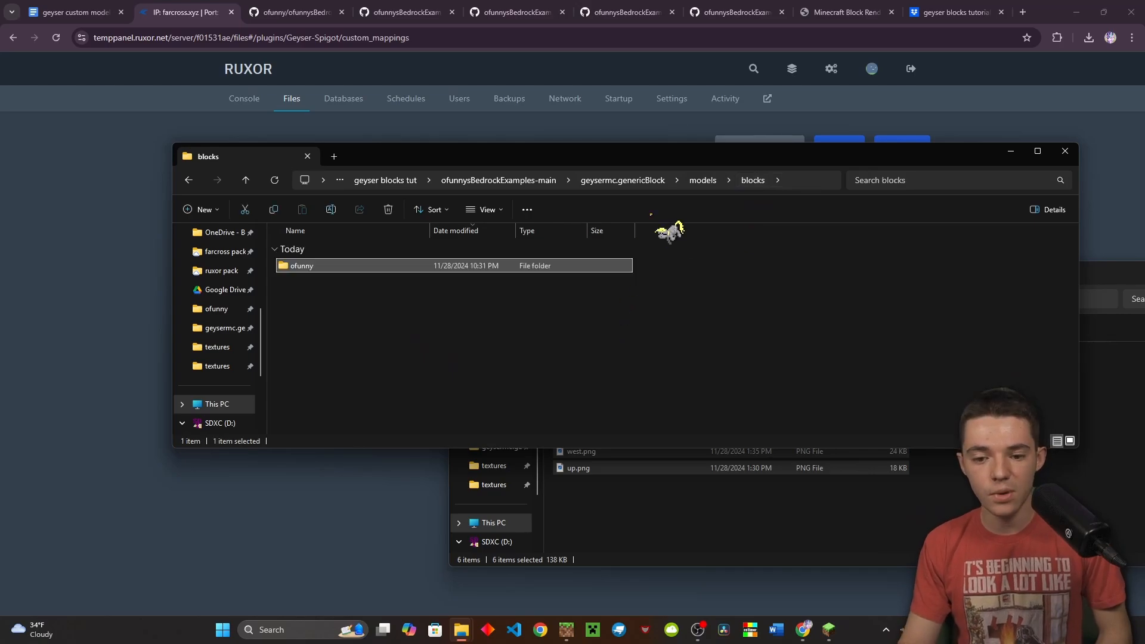
Duplicate the ofunny cube animation as animation.croix_block_item.json and open it
left_click(703, 180)
left_click(662, 180)
double_click(444, 301)
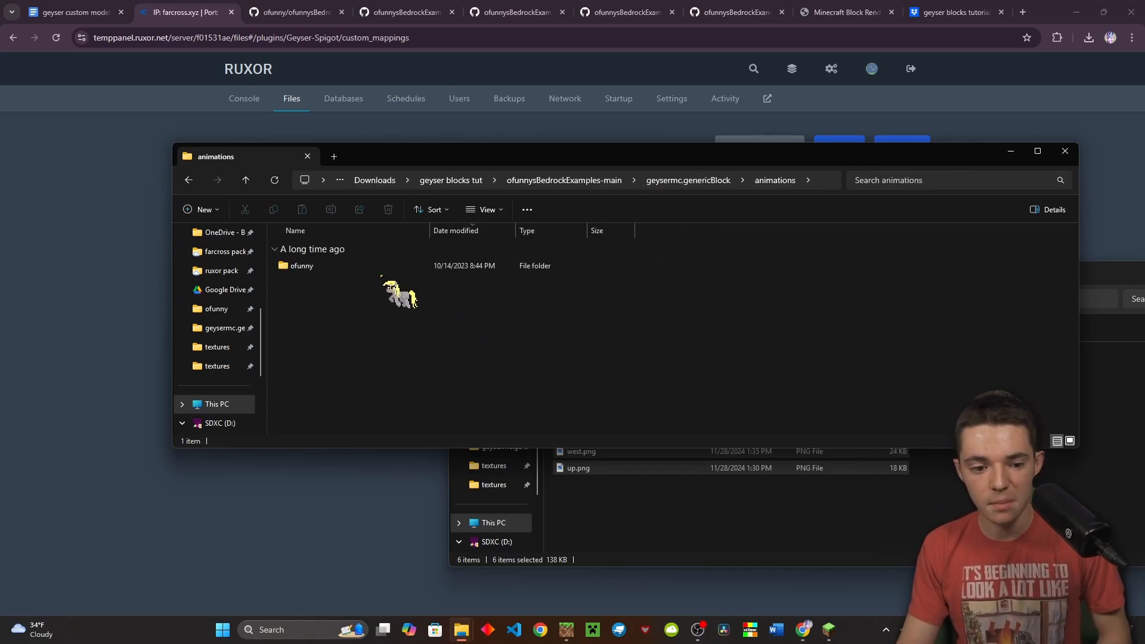
double_click(373, 268)
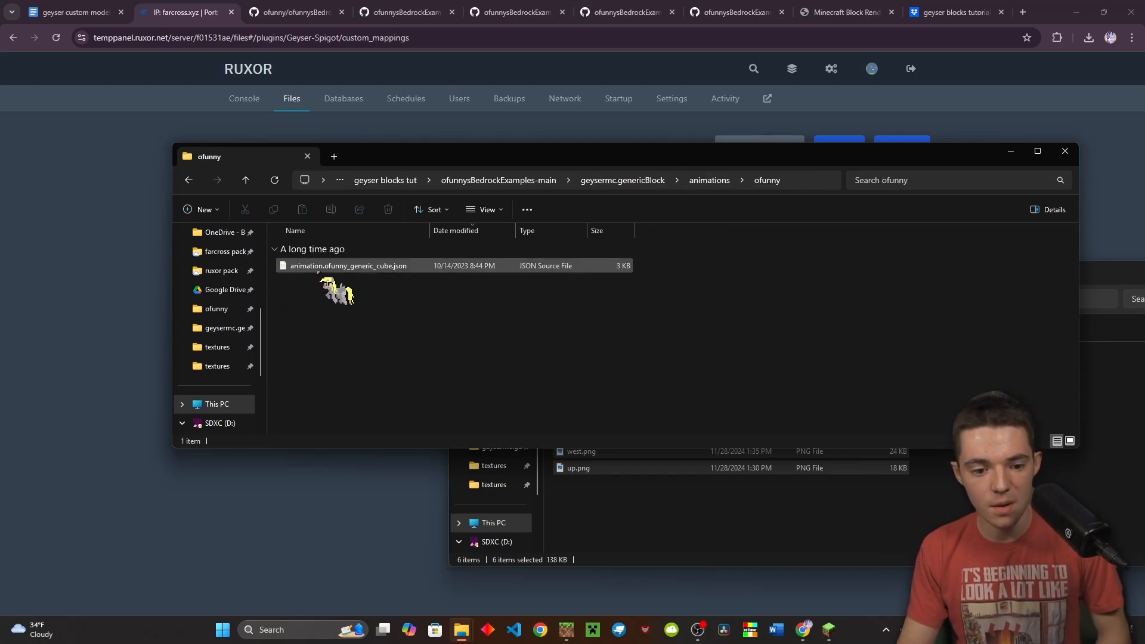
left_click(322, 268)
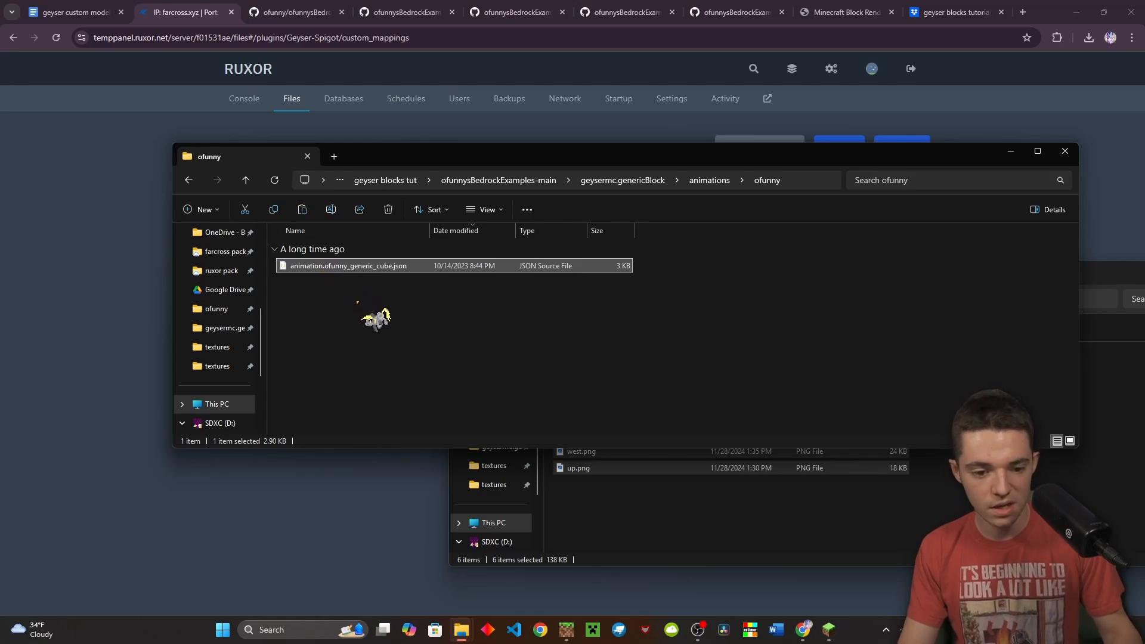
key("ctrl+v")
key("F2")
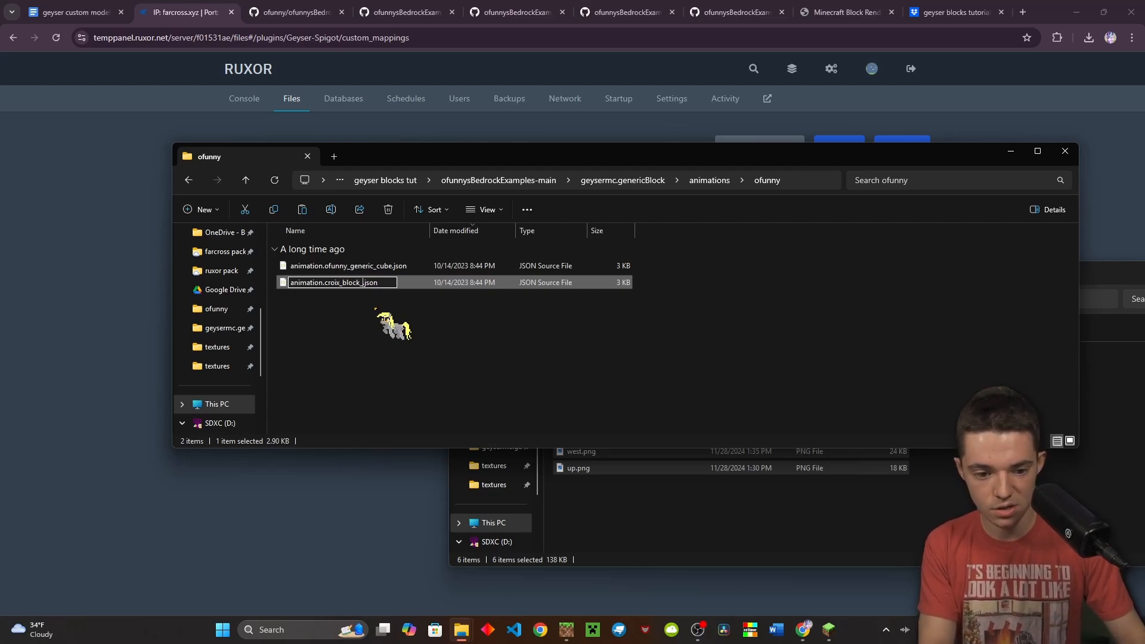
key("Return")
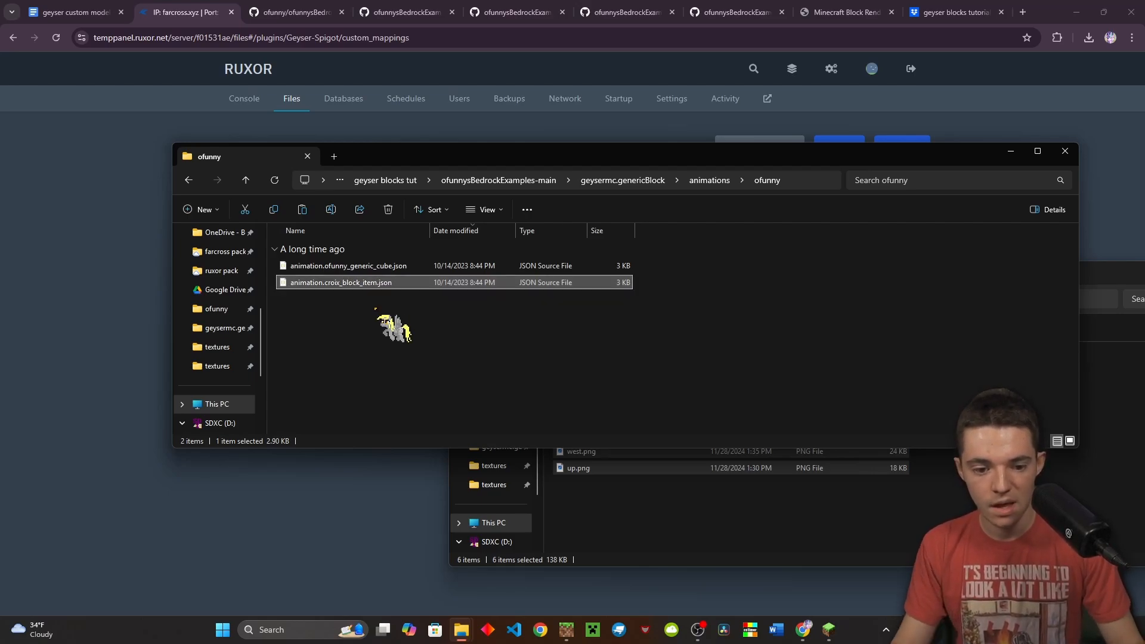
key("Return")
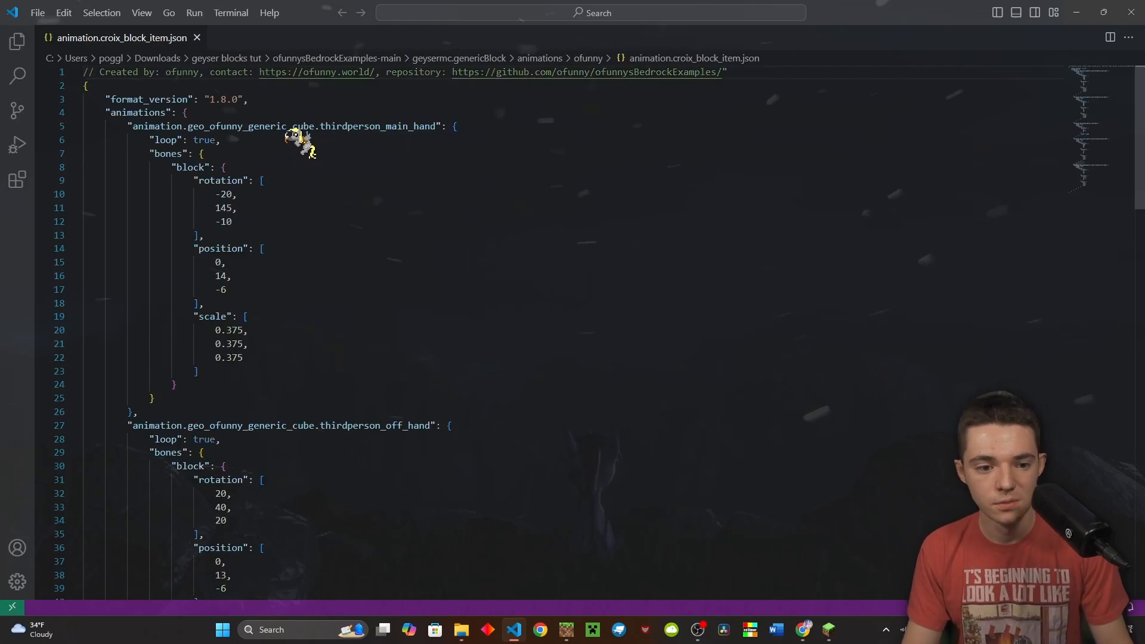
Replace every ofunny_generic_cube with croix_block_item in the animation file
left_click(210, 126)
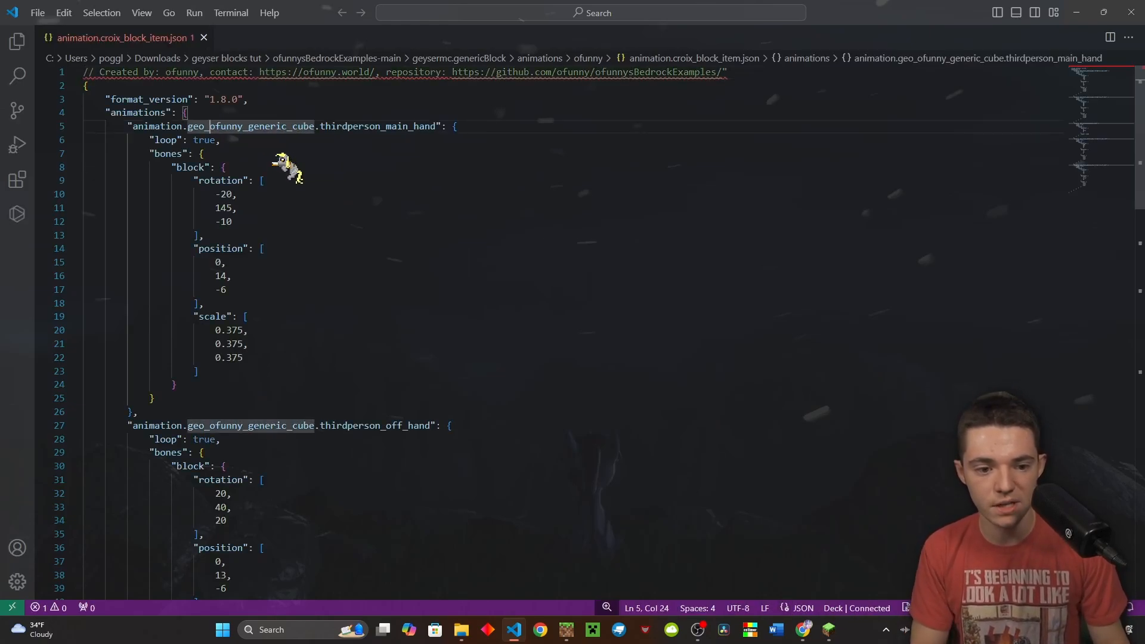
key("ctrl+shift+Right")
key("ctrl+f")
left_click(763, 88)
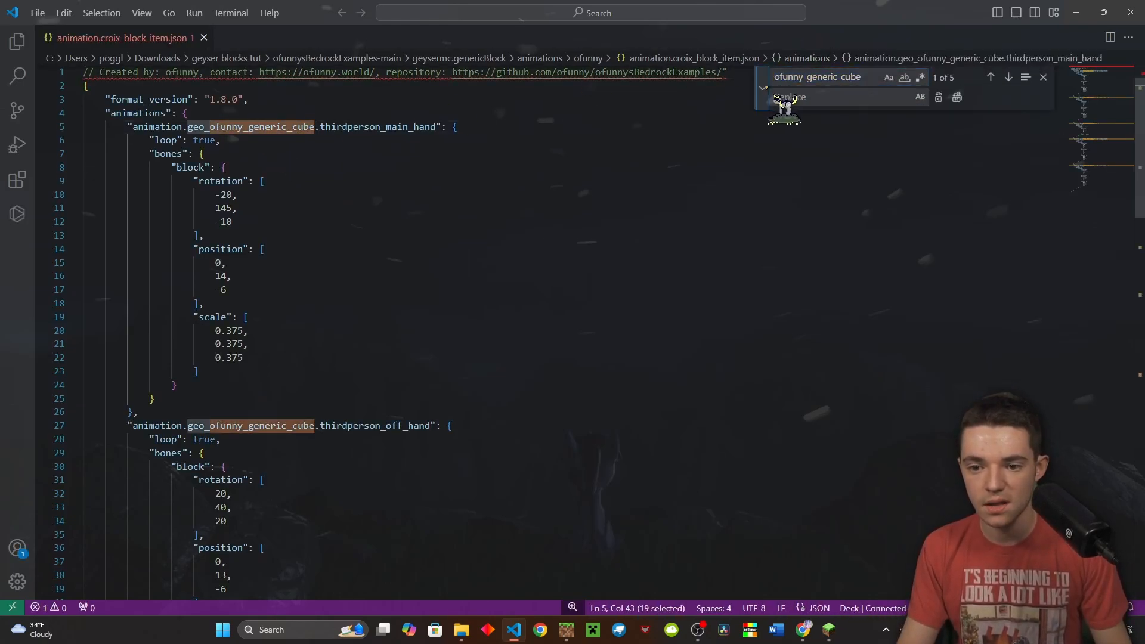
left_click(779, 98)
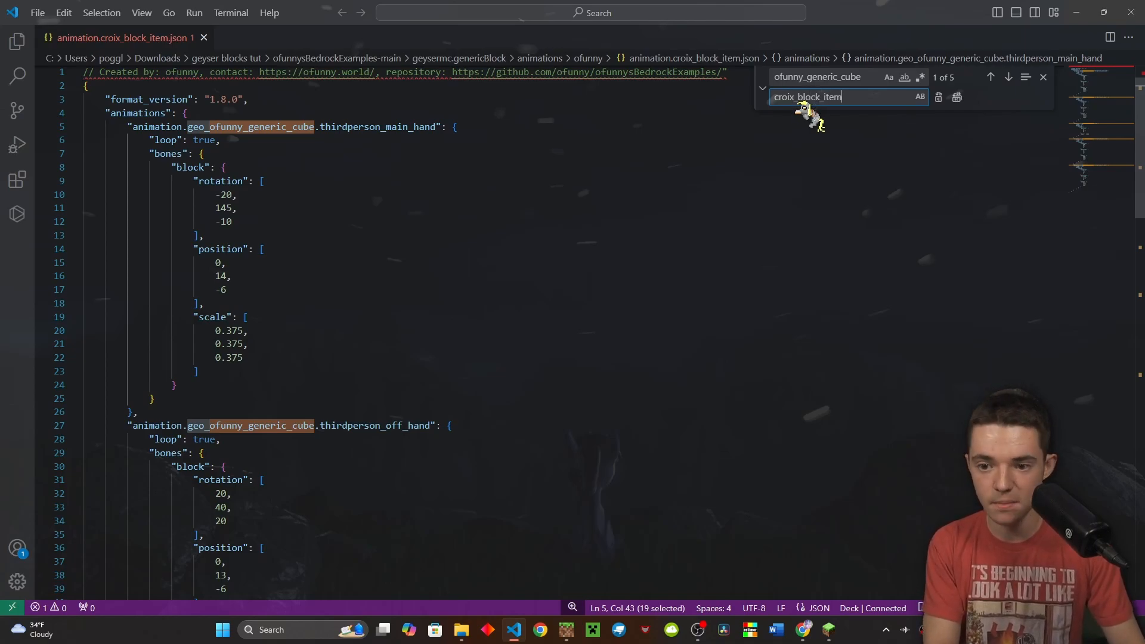
type("croix_block_item")
key("Return")
key("Return")
key("Return")
key("Return")
key("Return")
left_click(620, 265)
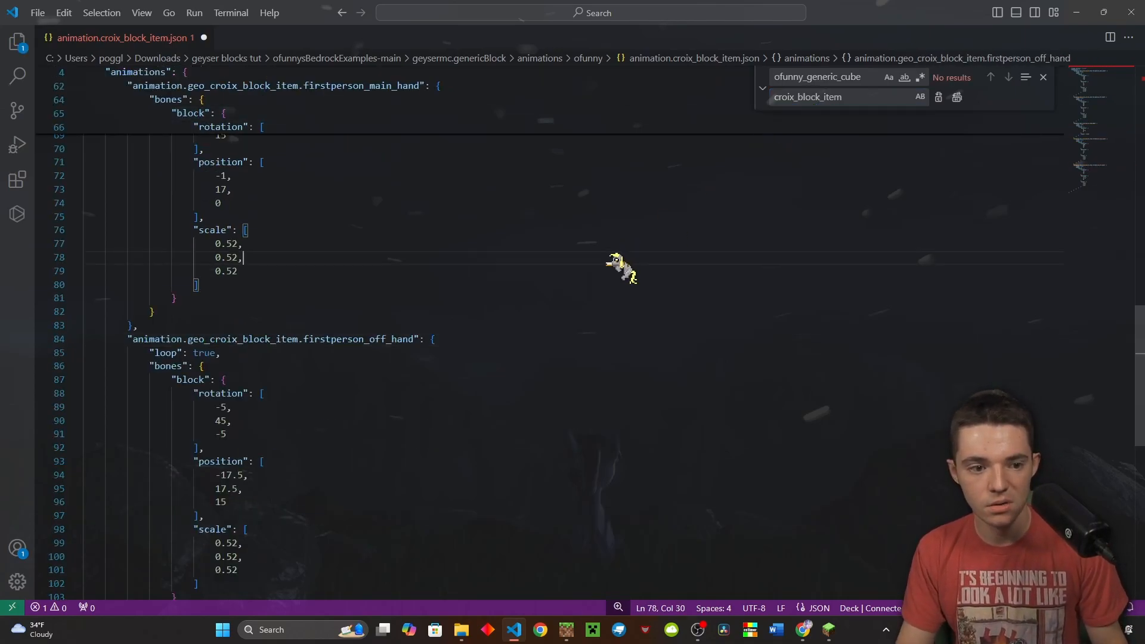
scroll(621, 265, "up", 20)
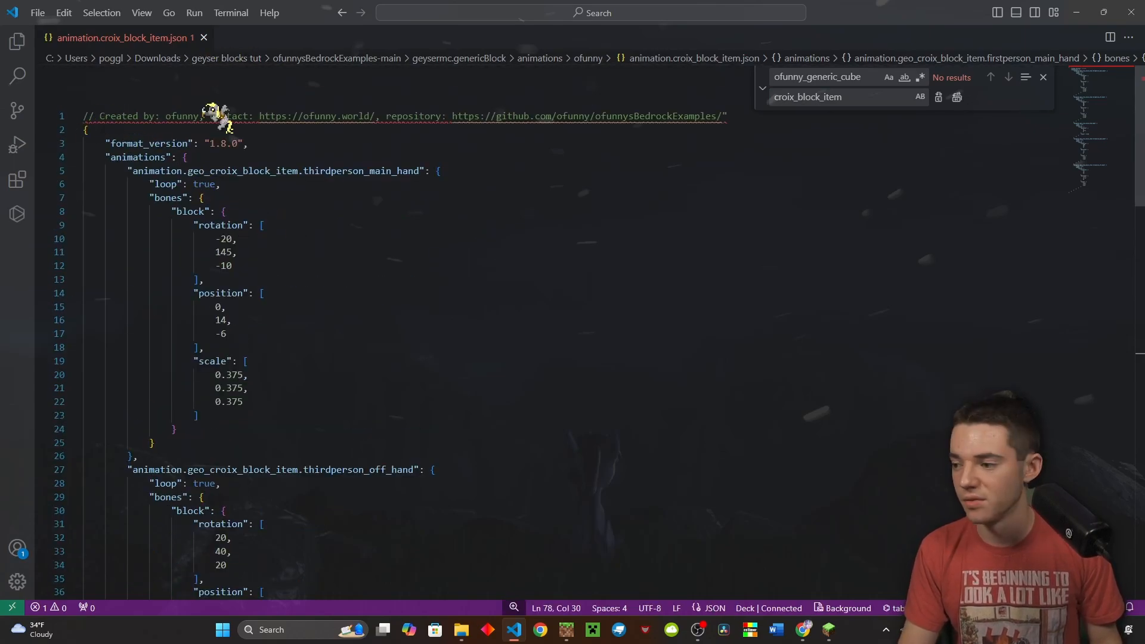
left_click(474, 154)
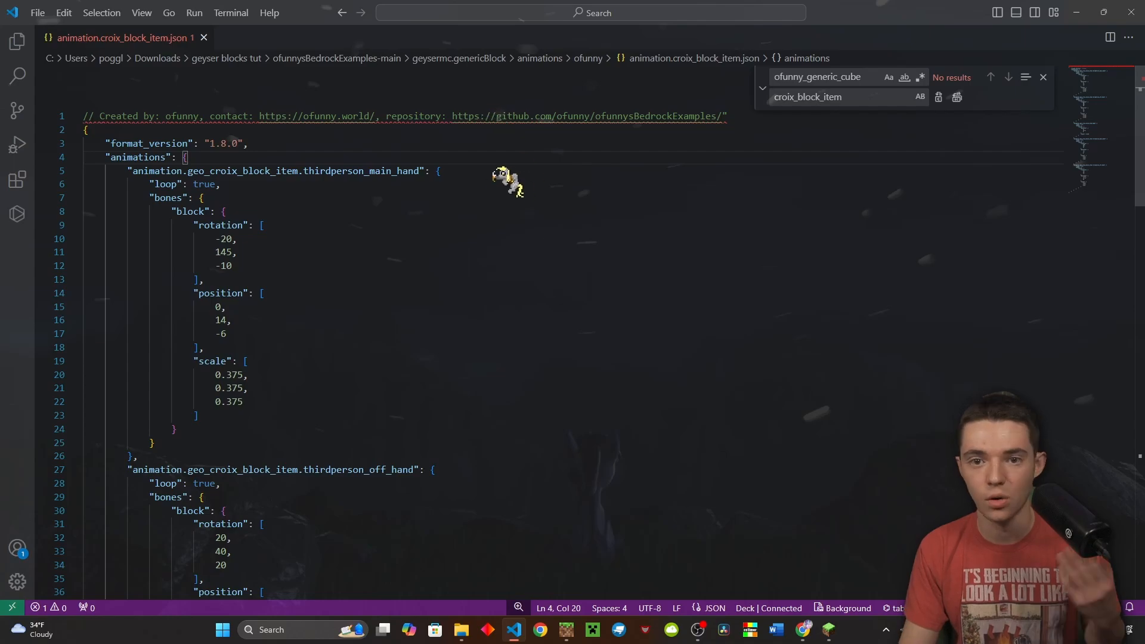
key("alt+Tab")
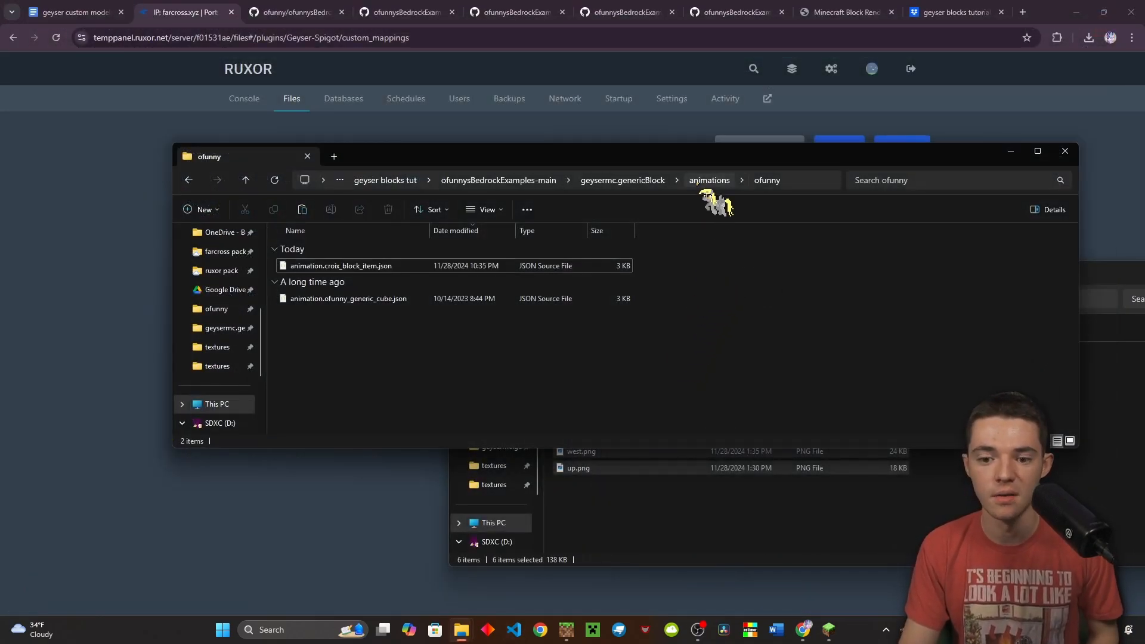
Duplicate the andesite bricks attachable file in the pack's attachables/ofunny folder
left_click(707, 181)
left_click(678, 180)
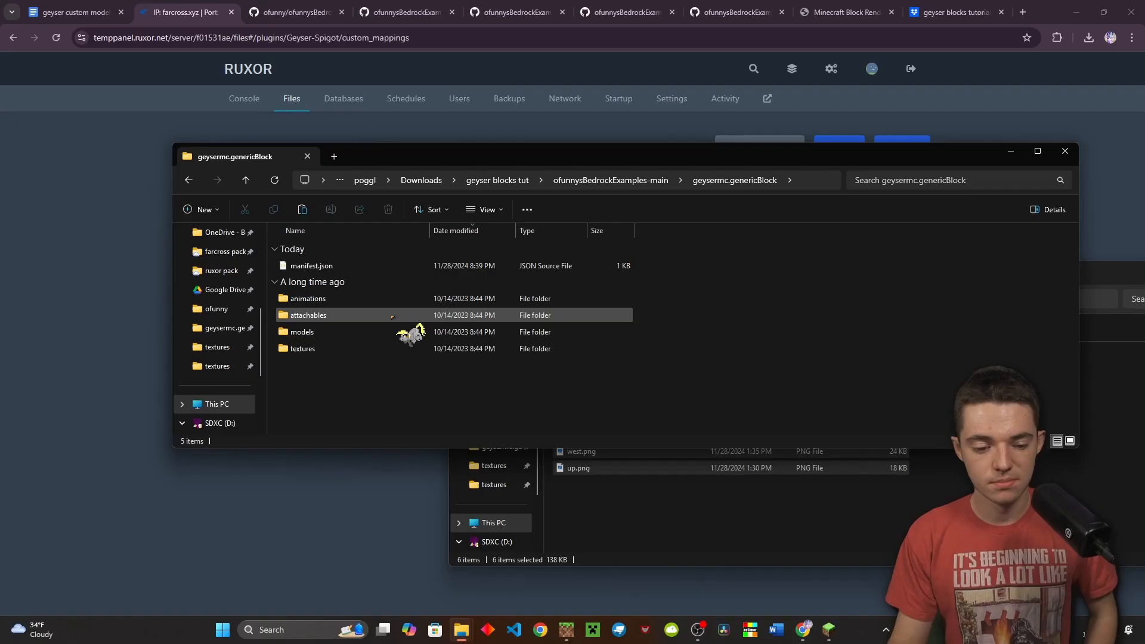
double_click(391, 315)
double_click(339, 267)
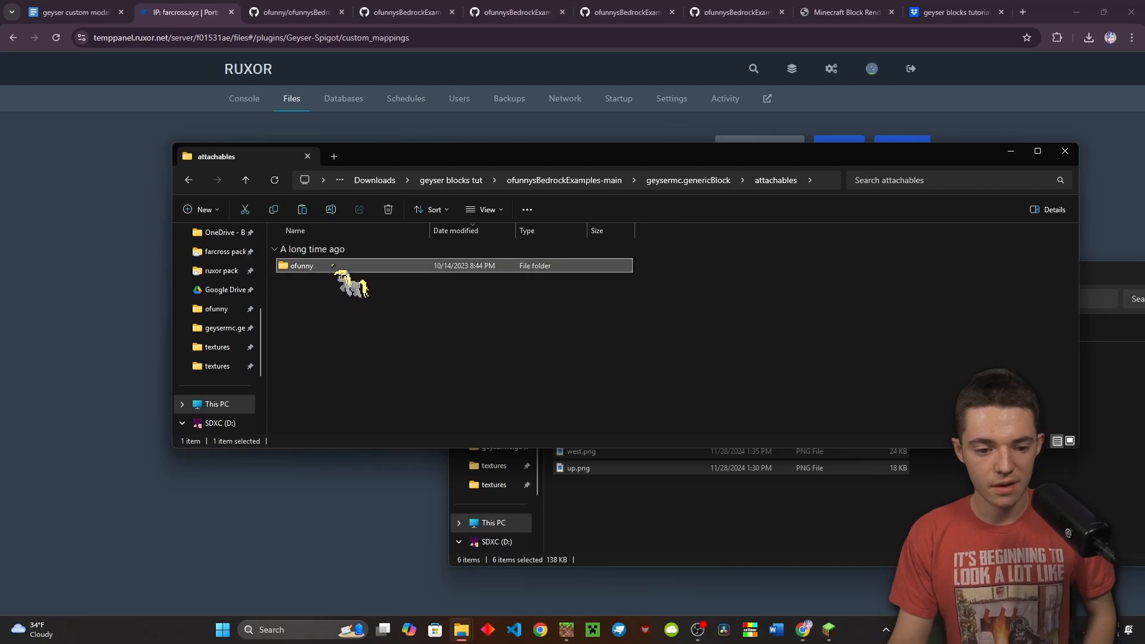
left_click(337, 268)
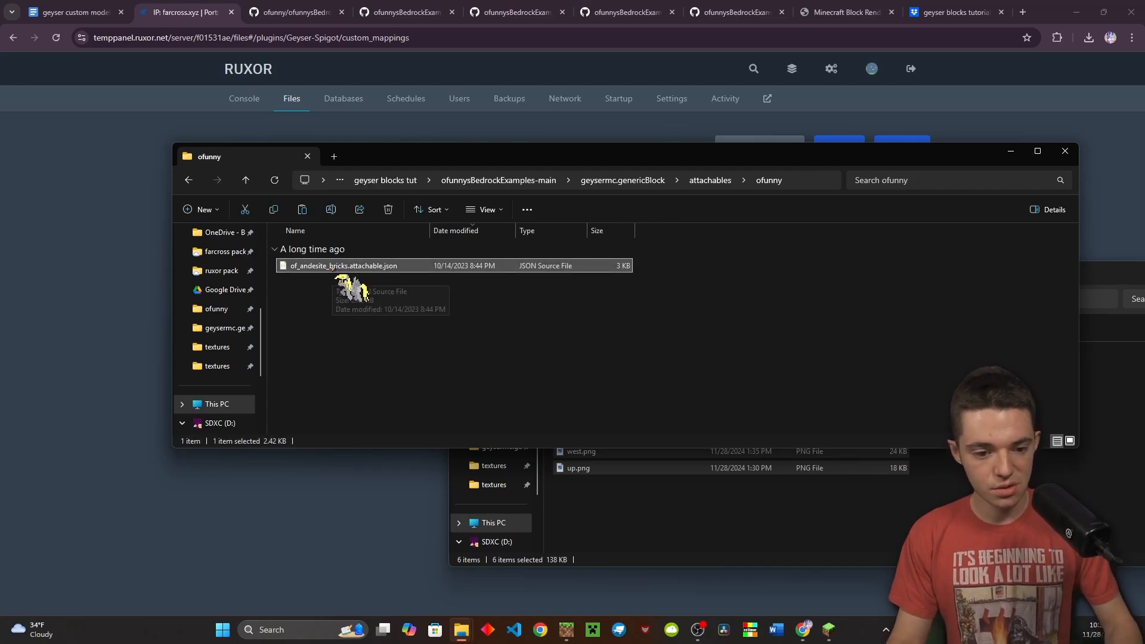
key("ctrl+c")
key("ctrl+v")
Rename the copy to croix_block_item.attachable.json
key("F2")
key("Right")
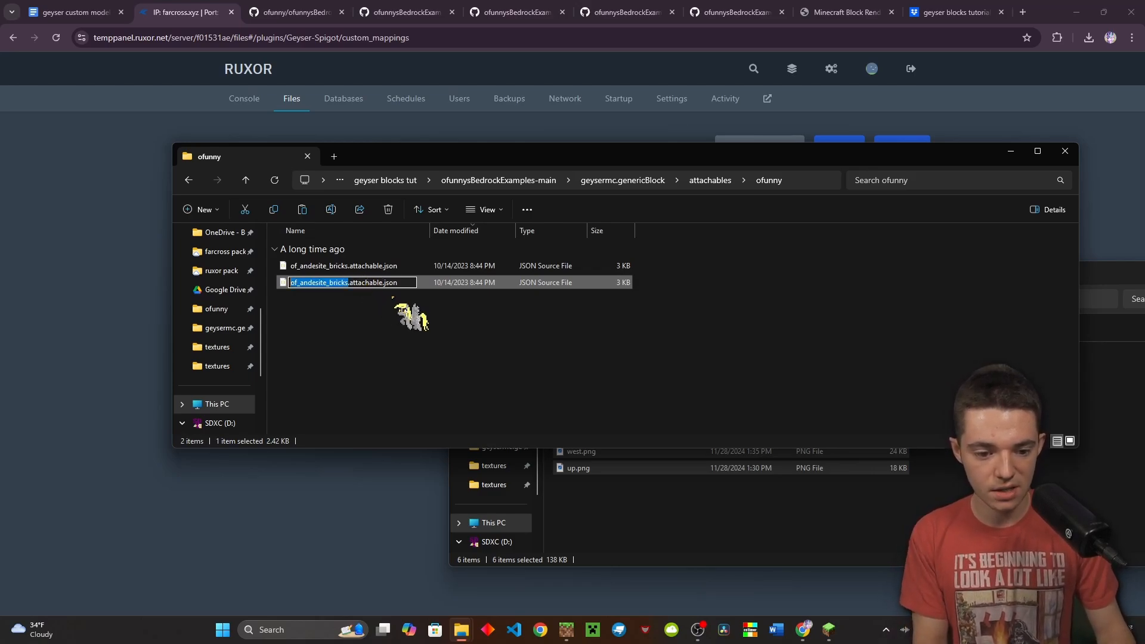
key("BackSpace")
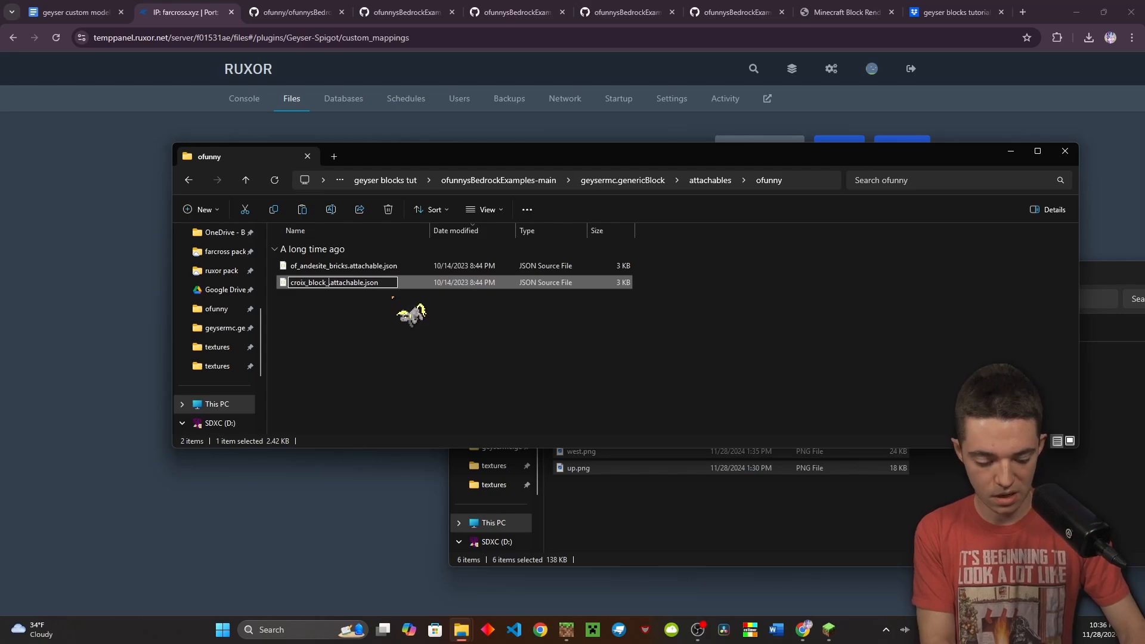
key("Return")
key("Return")
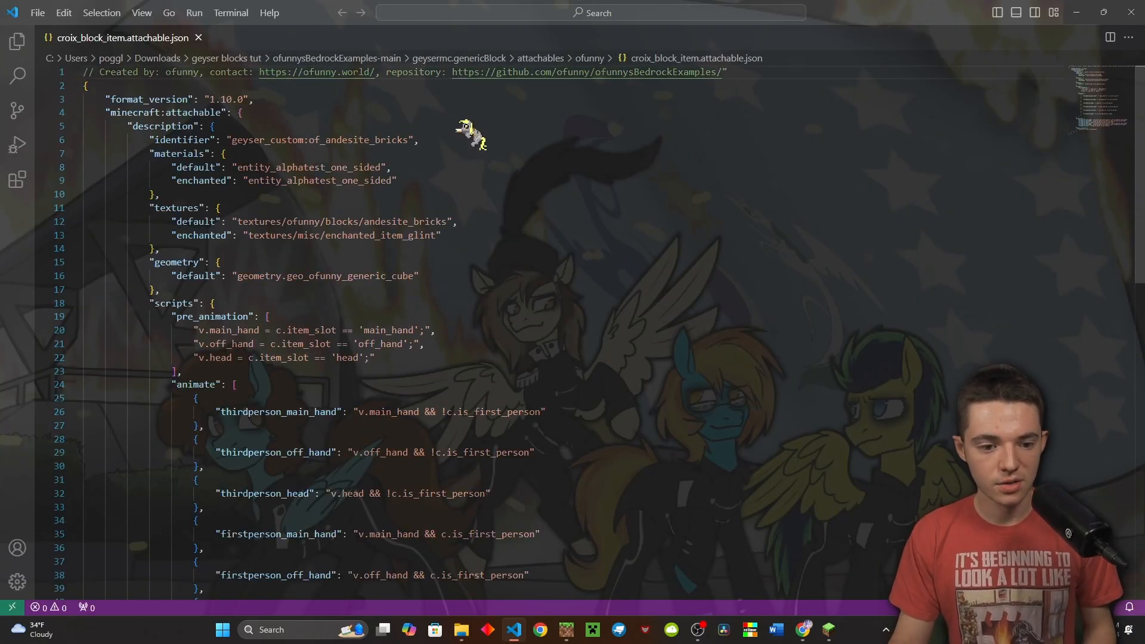
Change the attachable identifier from of_andesite_bricks to croix_block_item
scroll(467, 123, "down", 15)
scroll(460, 286, "up", 15)
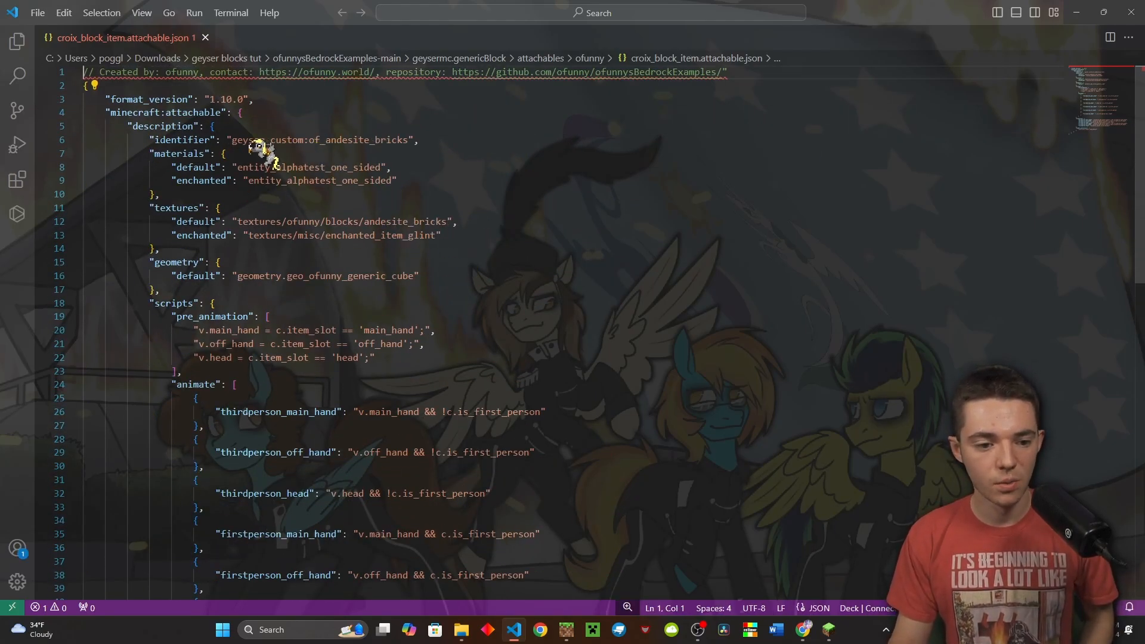
left_click(205, 140)
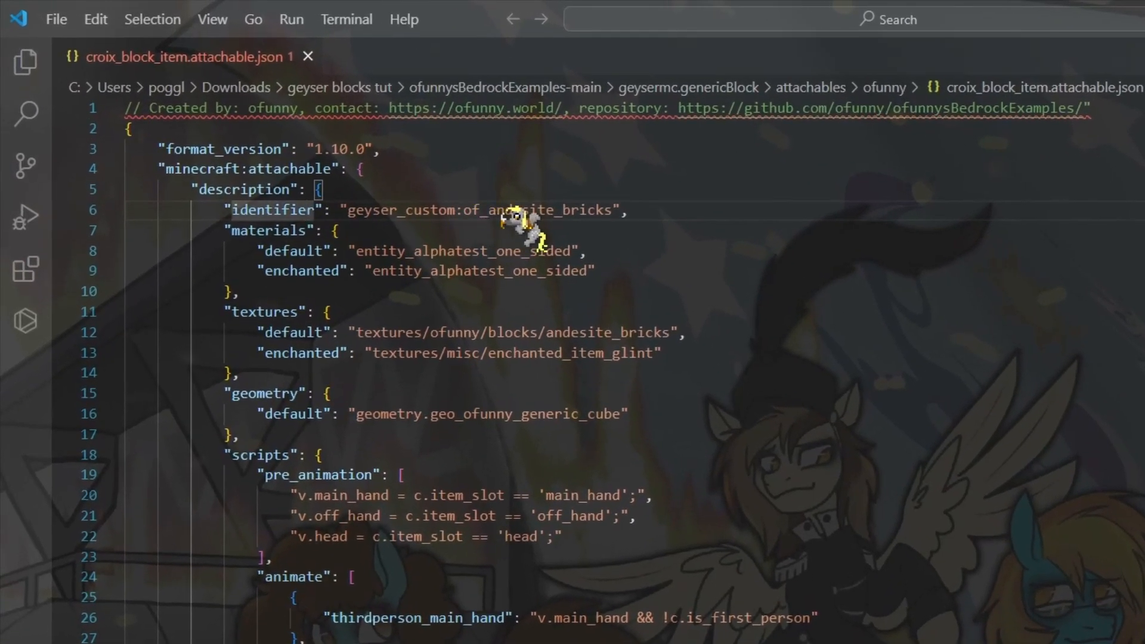
double_click(510, 212)
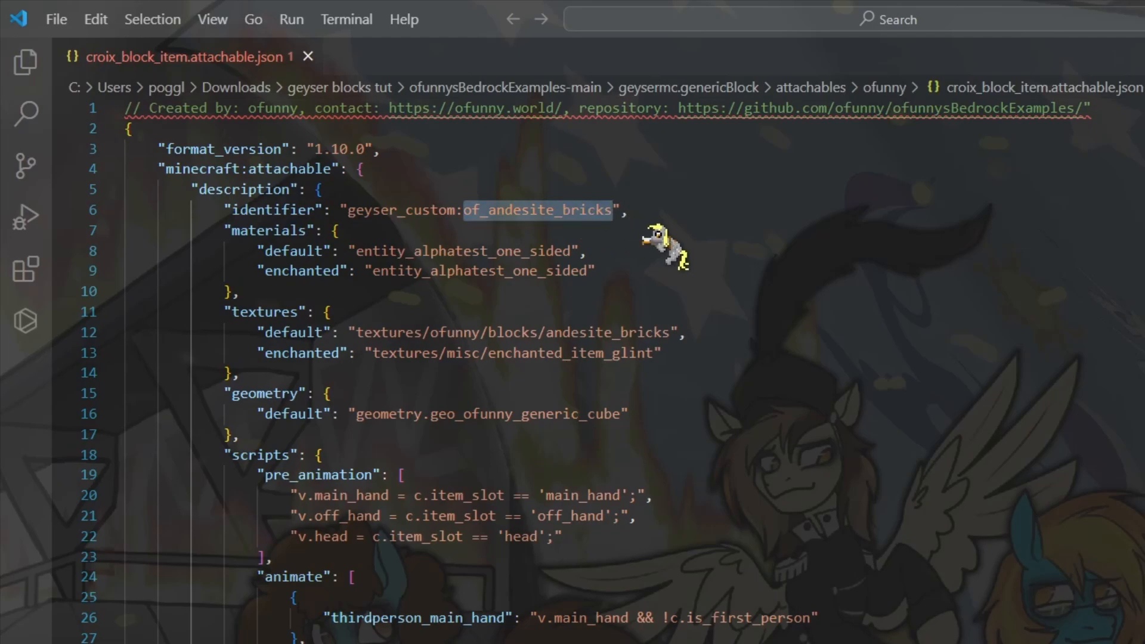
type("croix")
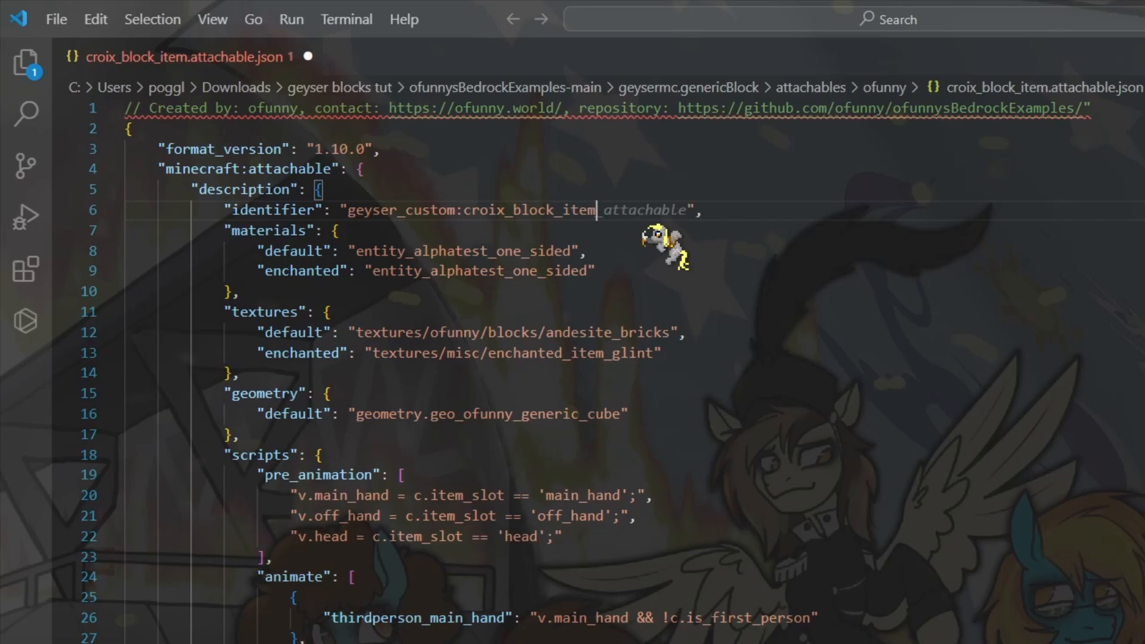
left_click(723, 293)
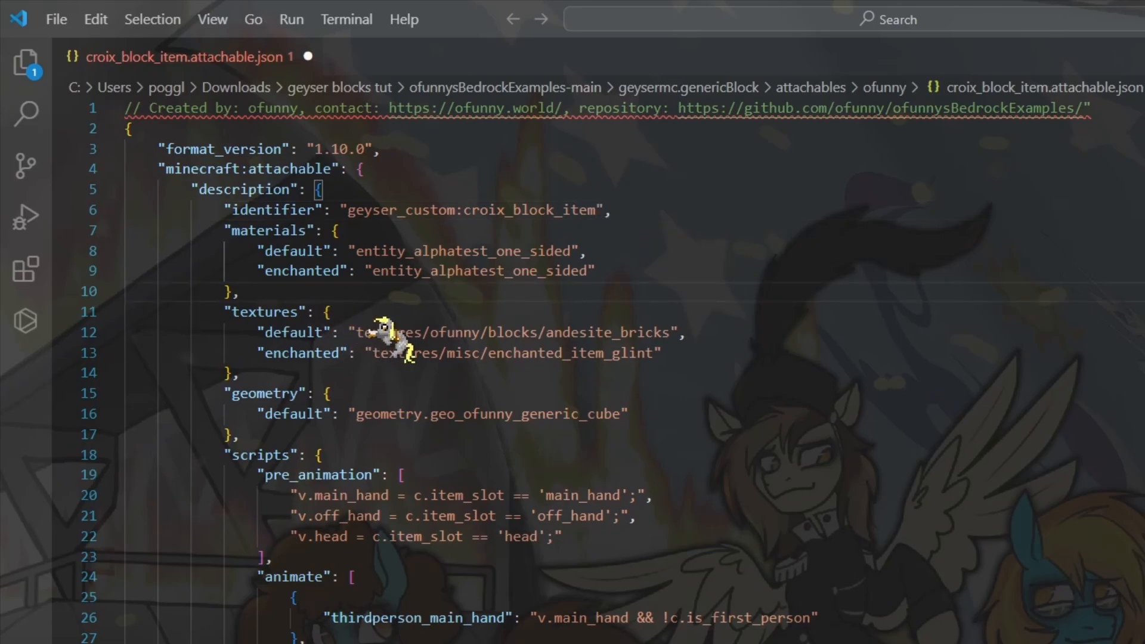
Look up the exact texture name stiched_texture.png in the pack's textures/ofunny/blocks/croix folder
double_click(602, 332)
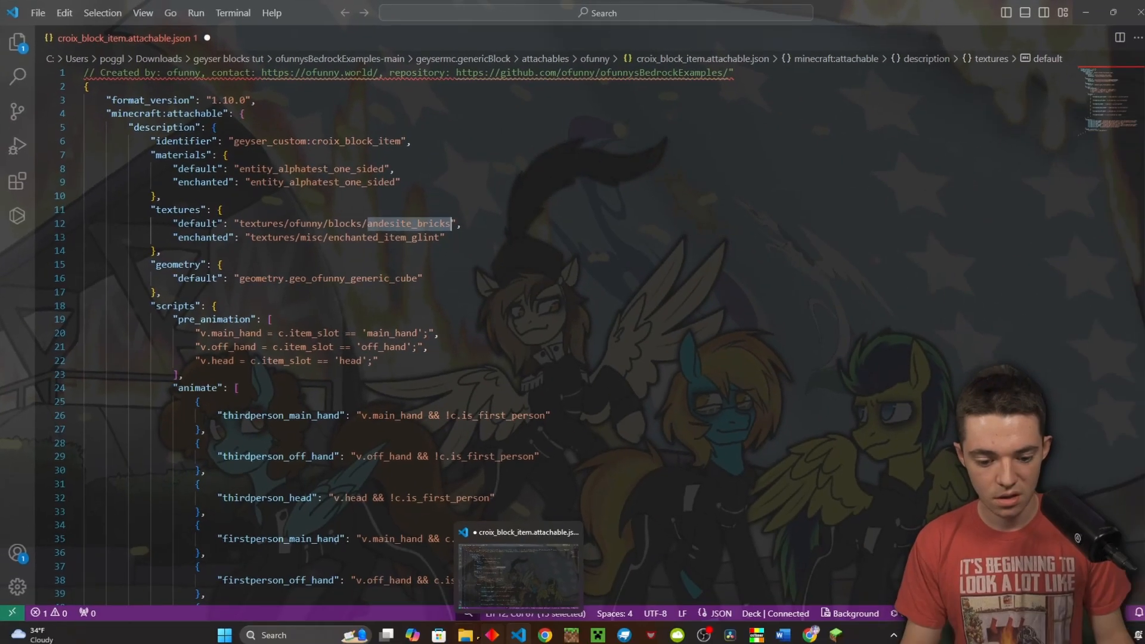
mouse_move(462, 630)
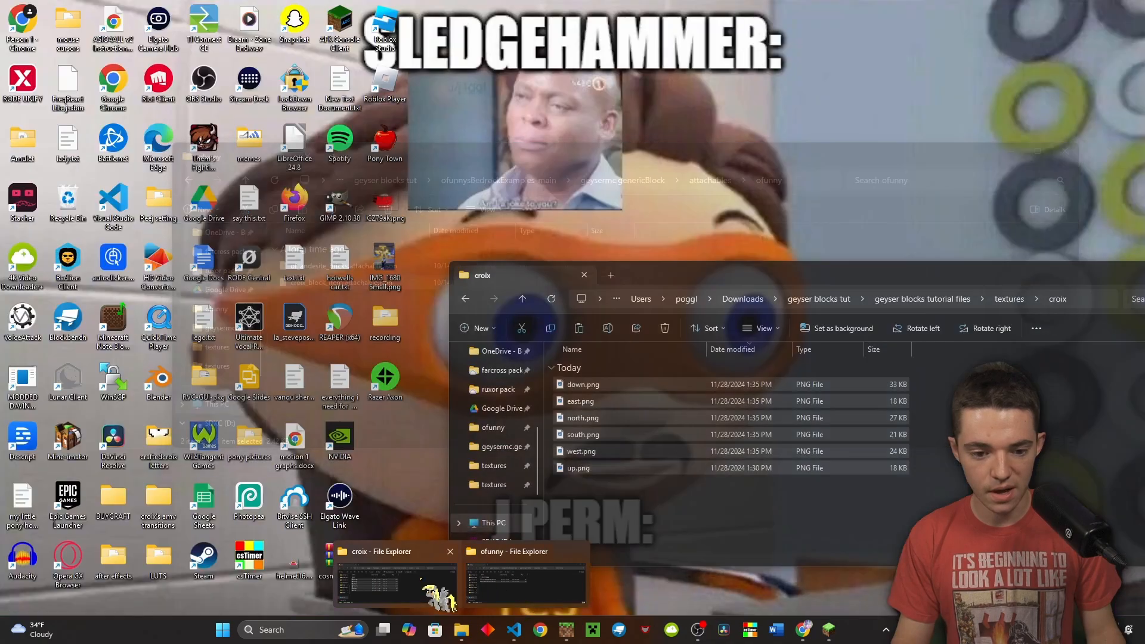
left_click(439, 597)
key("ctrl+a")
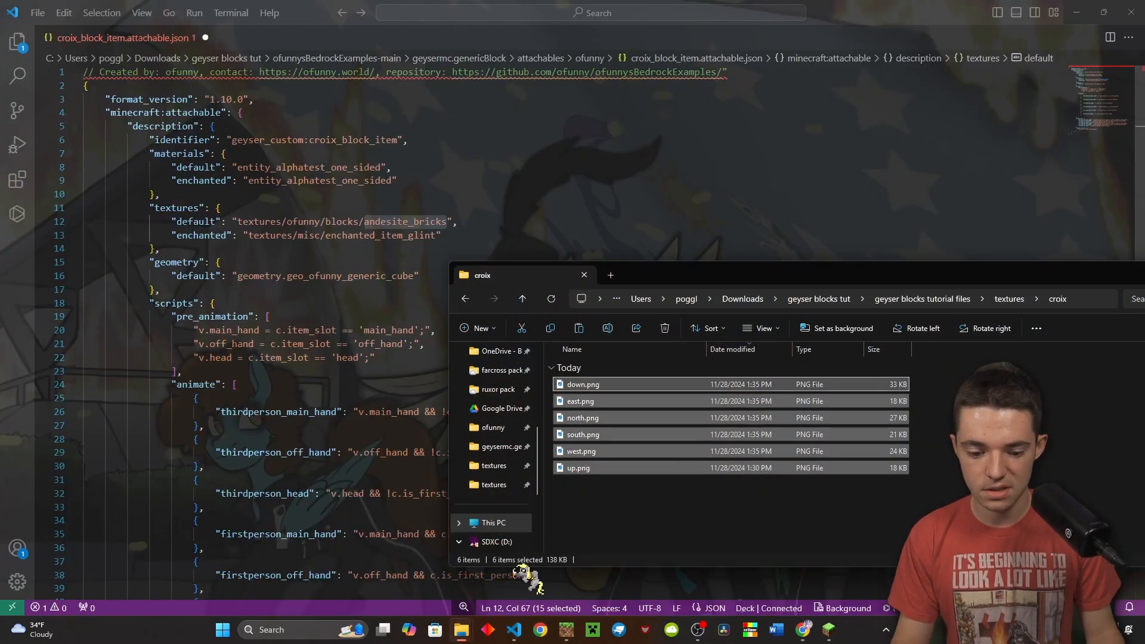
mouse_move(461, 629)
left_click(511, 574)
left_click(707, 180)
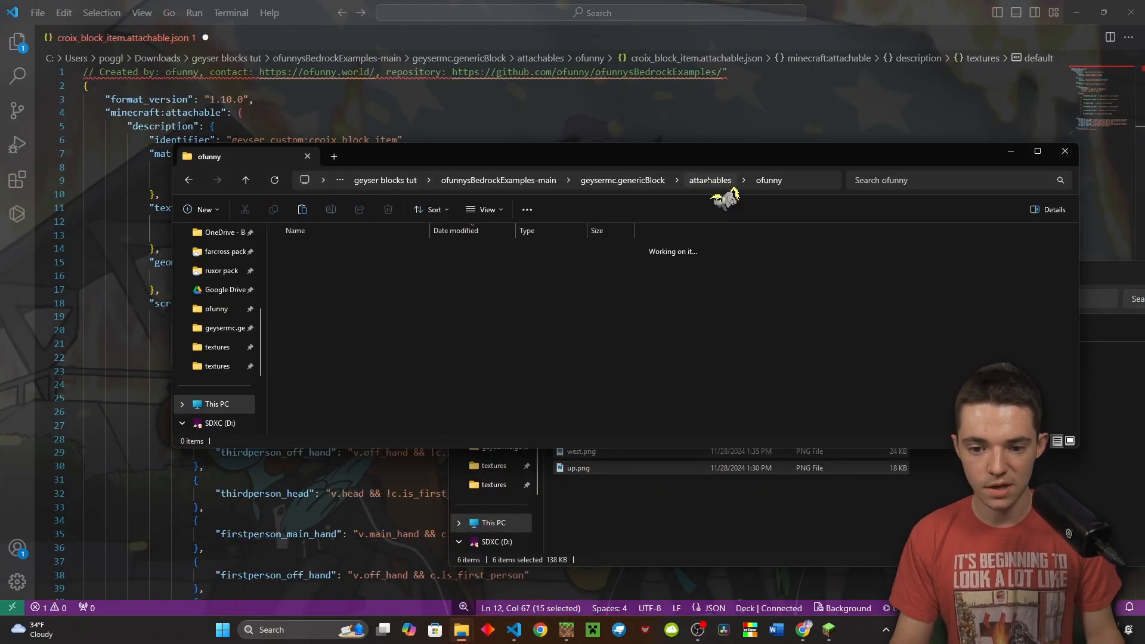
left_click(677, 181)
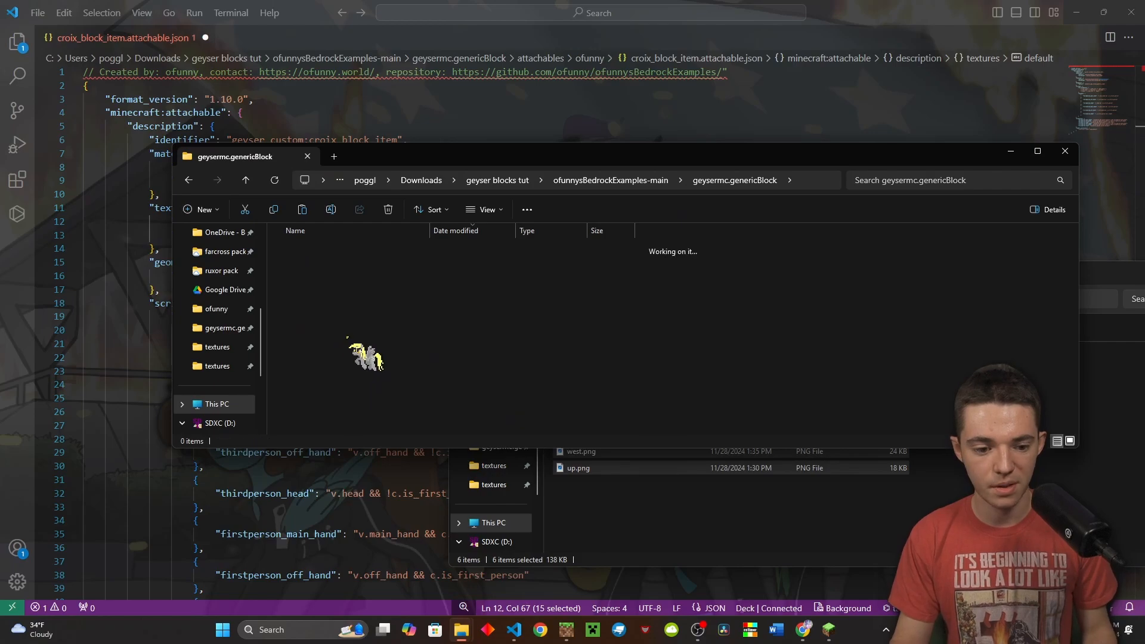
double_click(345, 312)
double_click(346, 265)
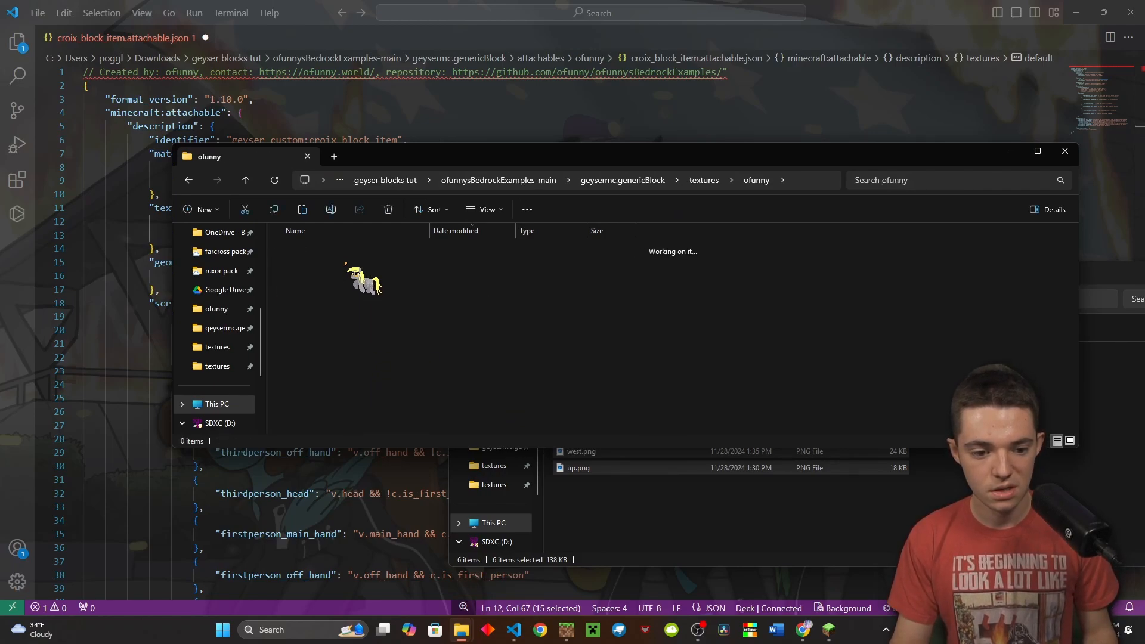
double_click(347, 265)
double_click(349, 263)
left_click(349, 261)
left_click(350, 260)
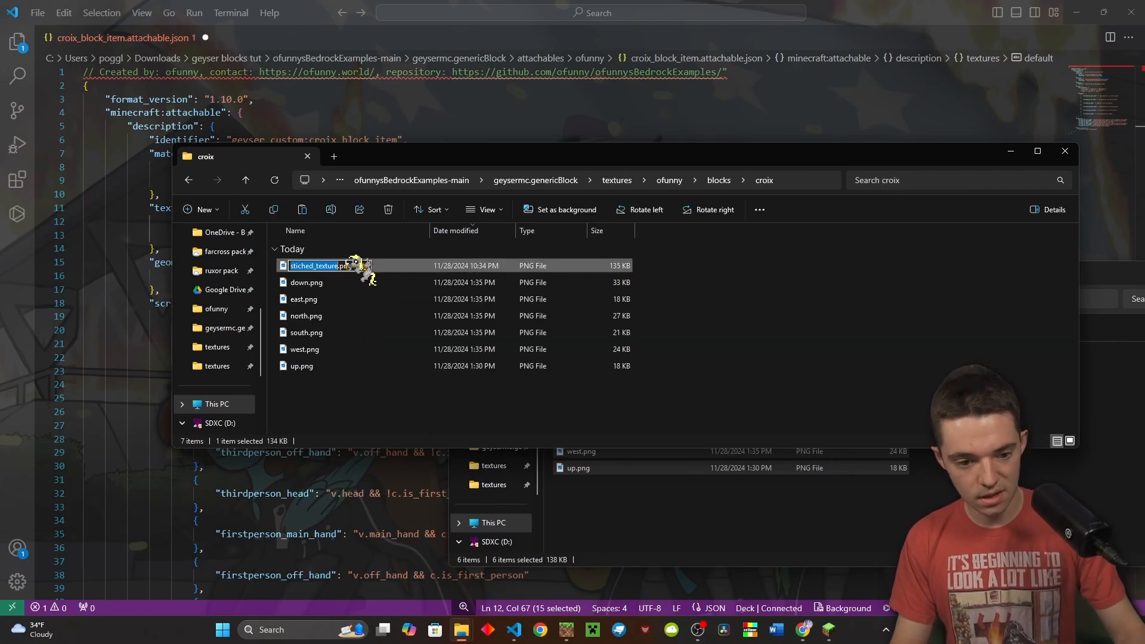
left_click(143, 261)
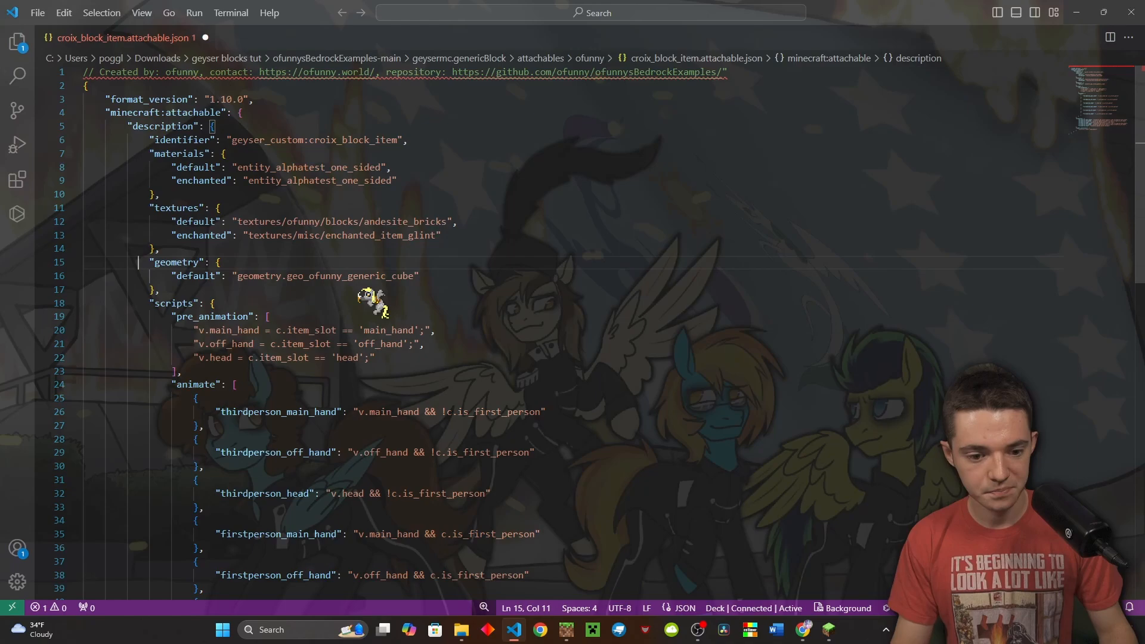
Point the texture to textures/ofunny/blocks/croix/stiched_texture and geometry to geo_croix_block_item, then save
double_click(394, 220)
type("croix/stiched_texture")
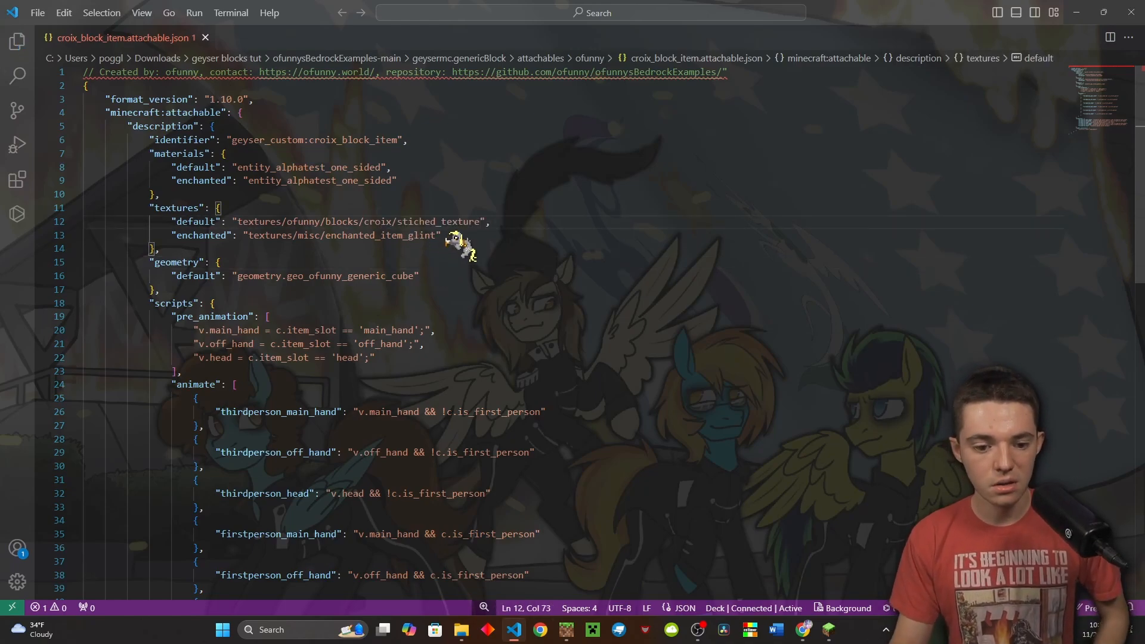
scroll(449, 243, "down", 1)
scroll(404, 256, "down", 1)
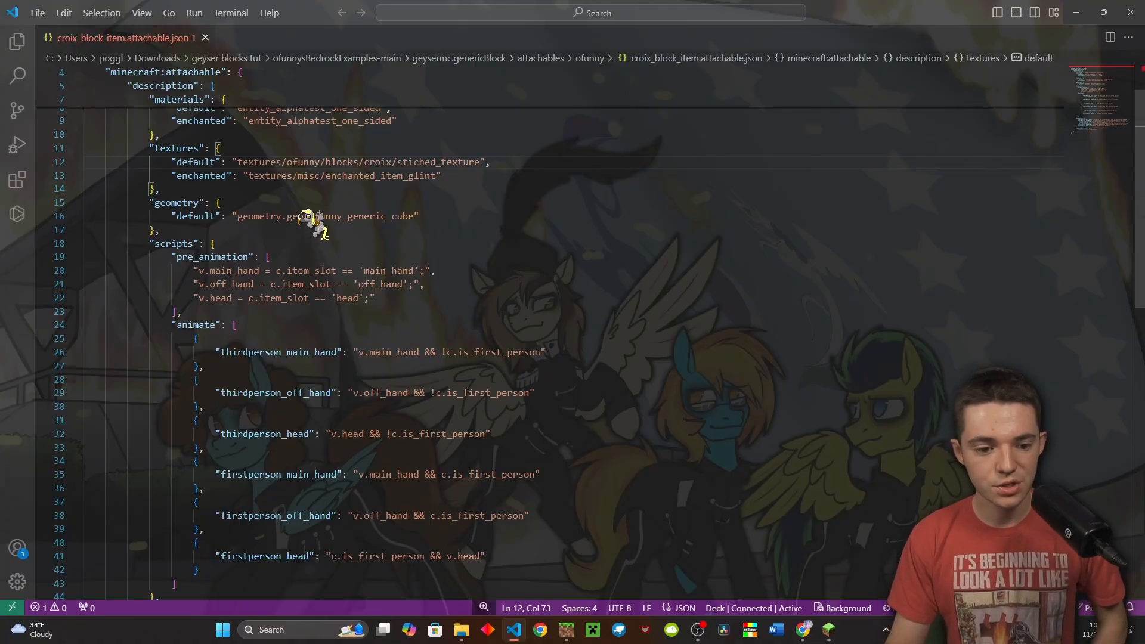
left_click(305, 216)
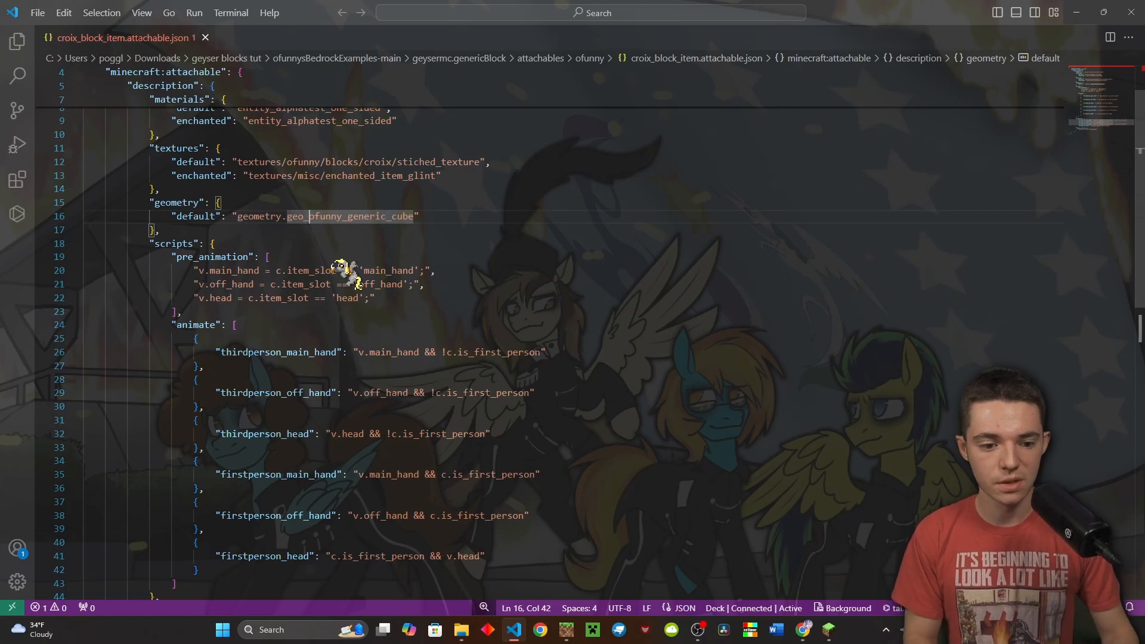
key("ctrl+shift+Right")
type("croix")
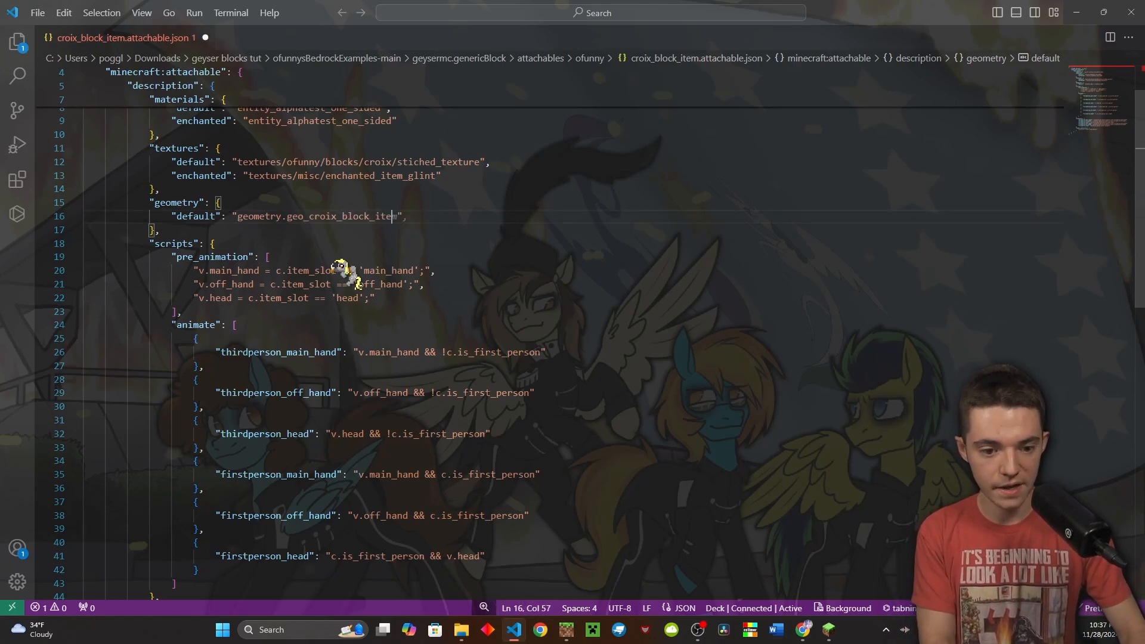
left_click(360, 270)
key("ctrl+s")
scroll(334, 298, "down", 8)
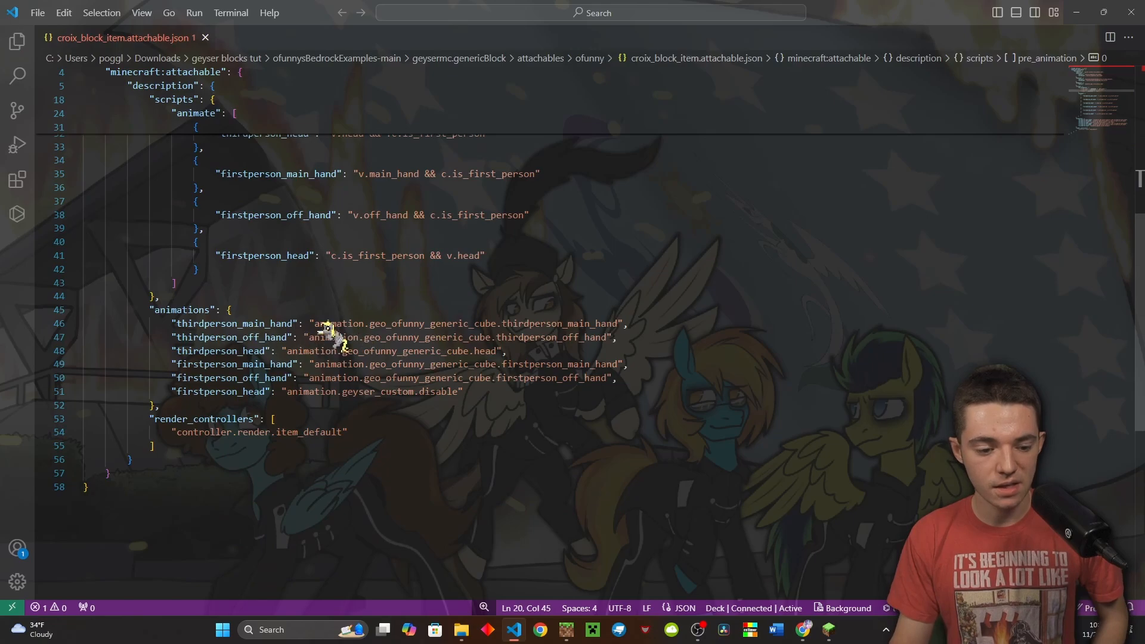
Replace every ofunny_generic_cube with croix_block_item in the animations and review the file
left_click(425, 323)
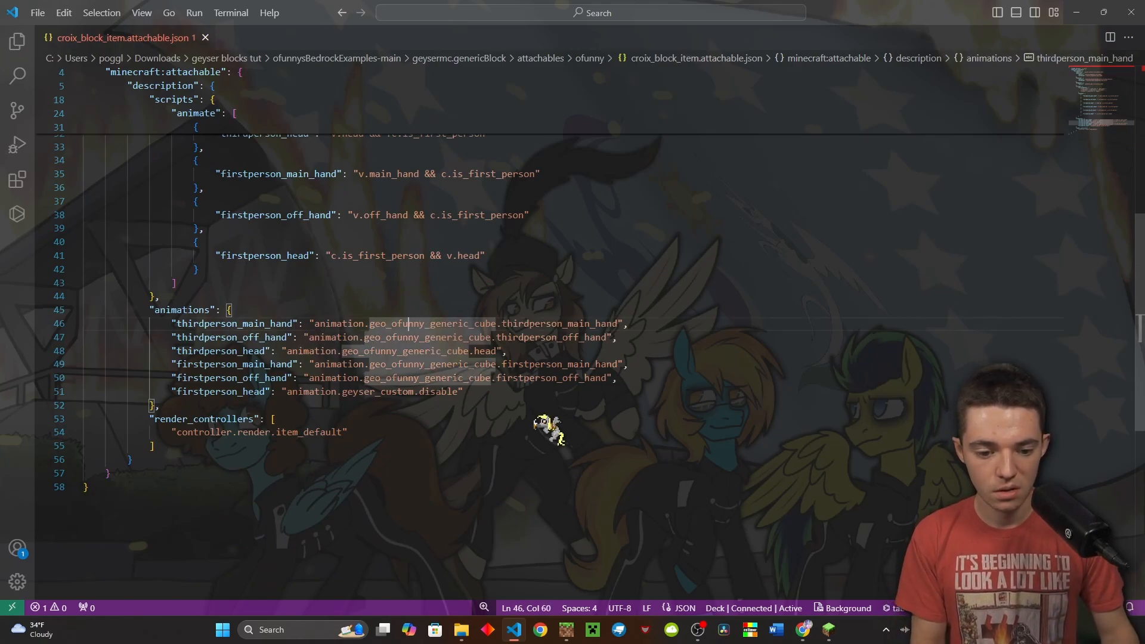
key("ctrl+shift+Right")
key("ctrl+f")
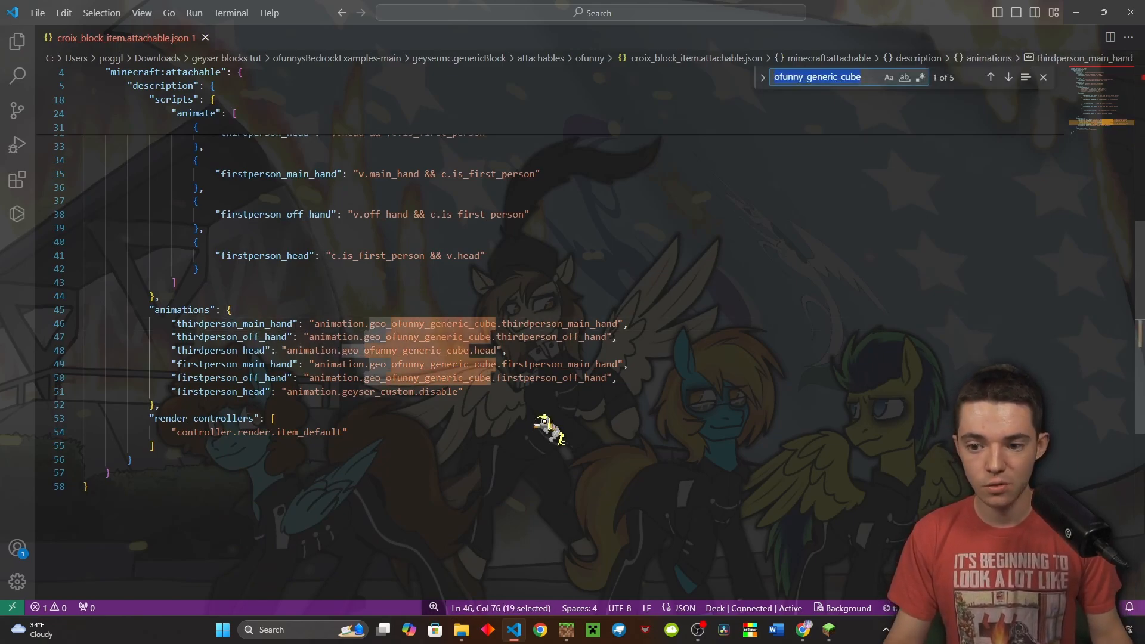
left_click(763, 77)
left_click(794, 97)
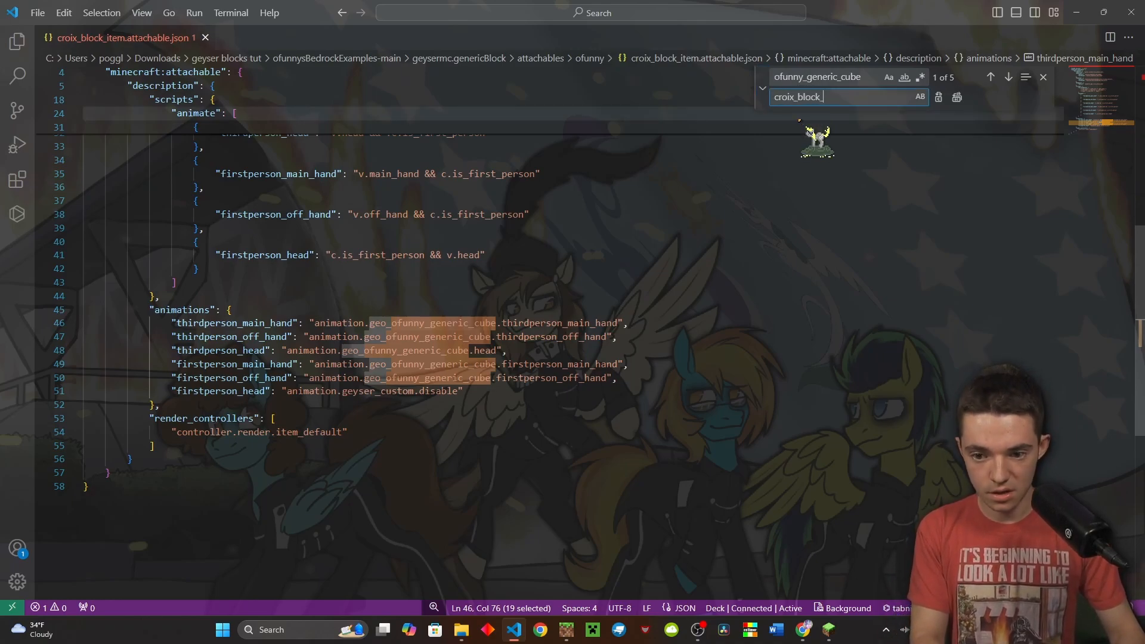
key("Return")
key("Return")
key("Return")
key("Return")
key("Return")
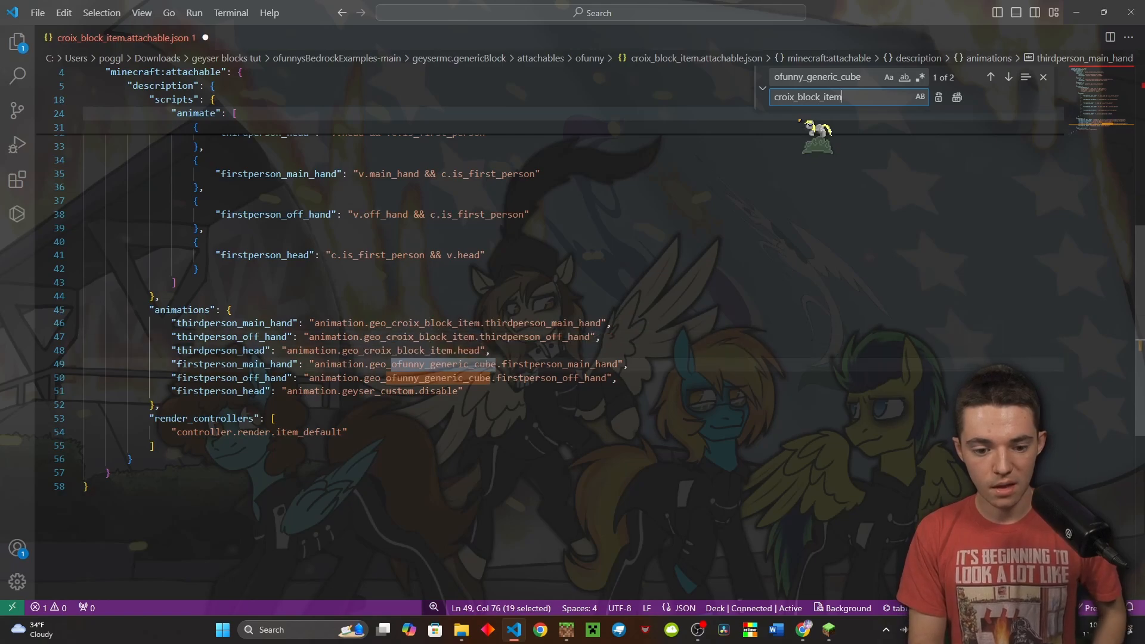
left_click(698, 310)
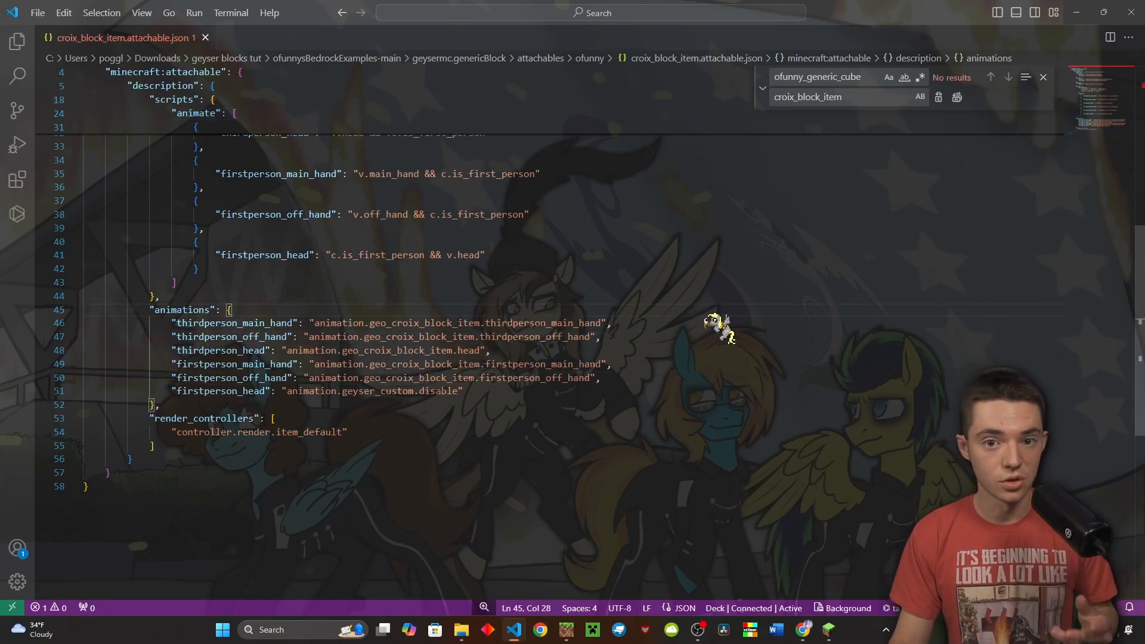
left_click(865, 97)
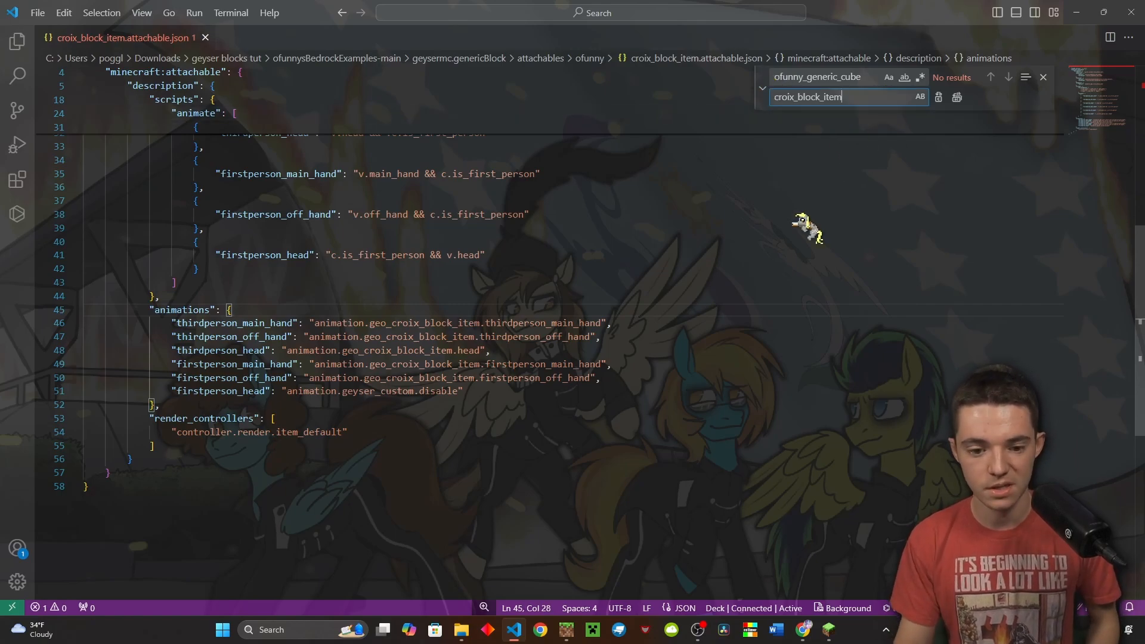
left_click(716, 282)
scroll(656, 316, "up", 10)
left_click(691, 316)
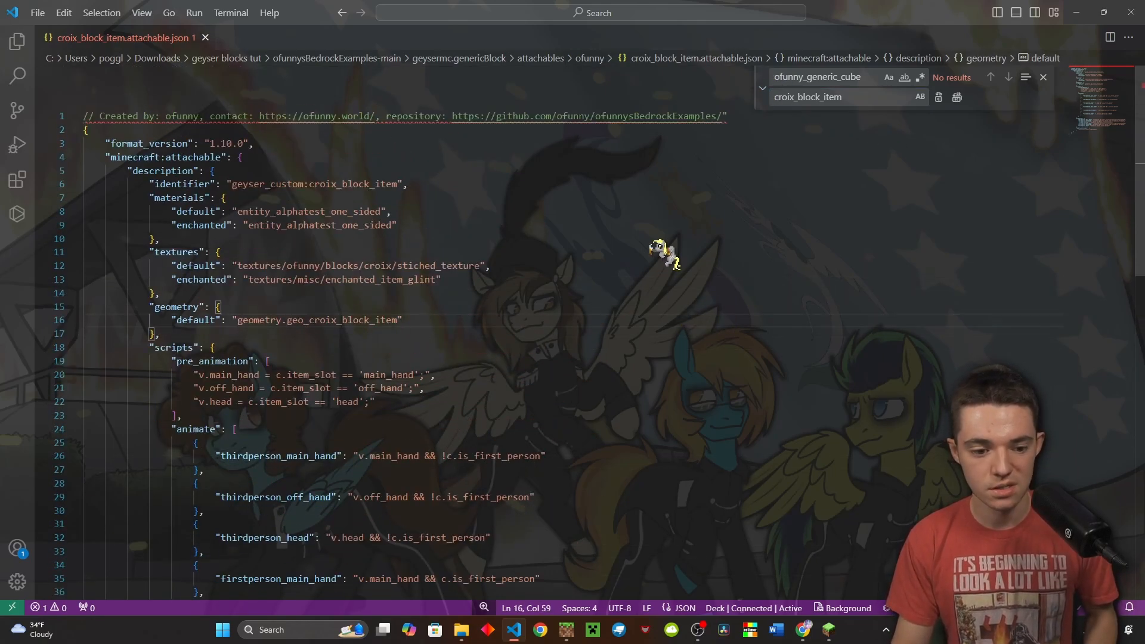
left_click(664, 252)
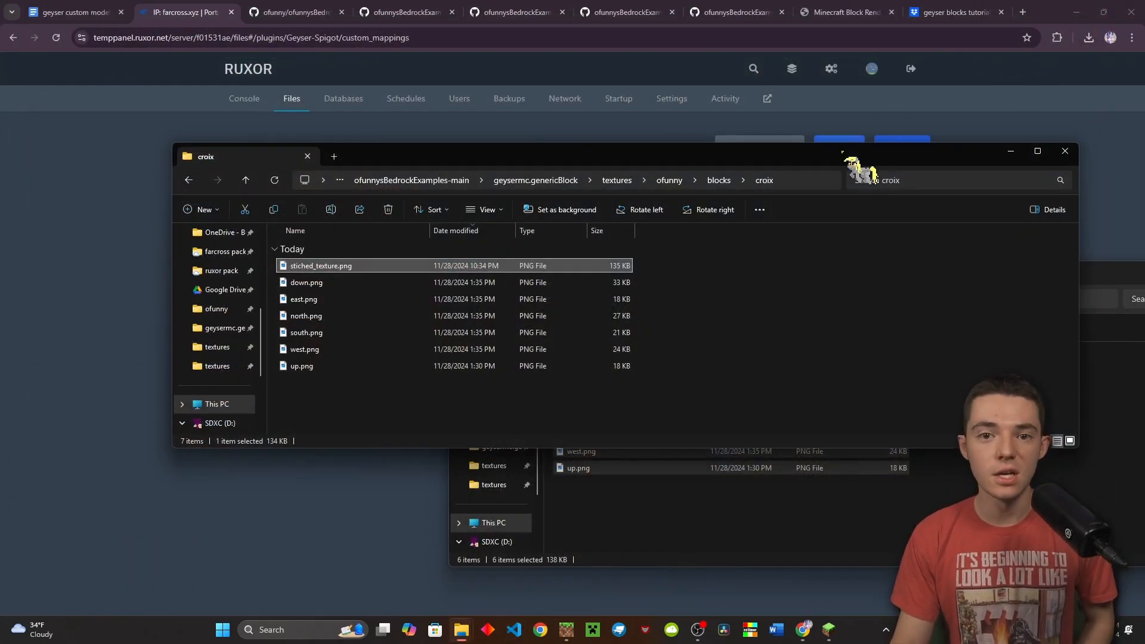
Go into the genericBlock textures folder and select item_texture.json
left_click(775, 408)
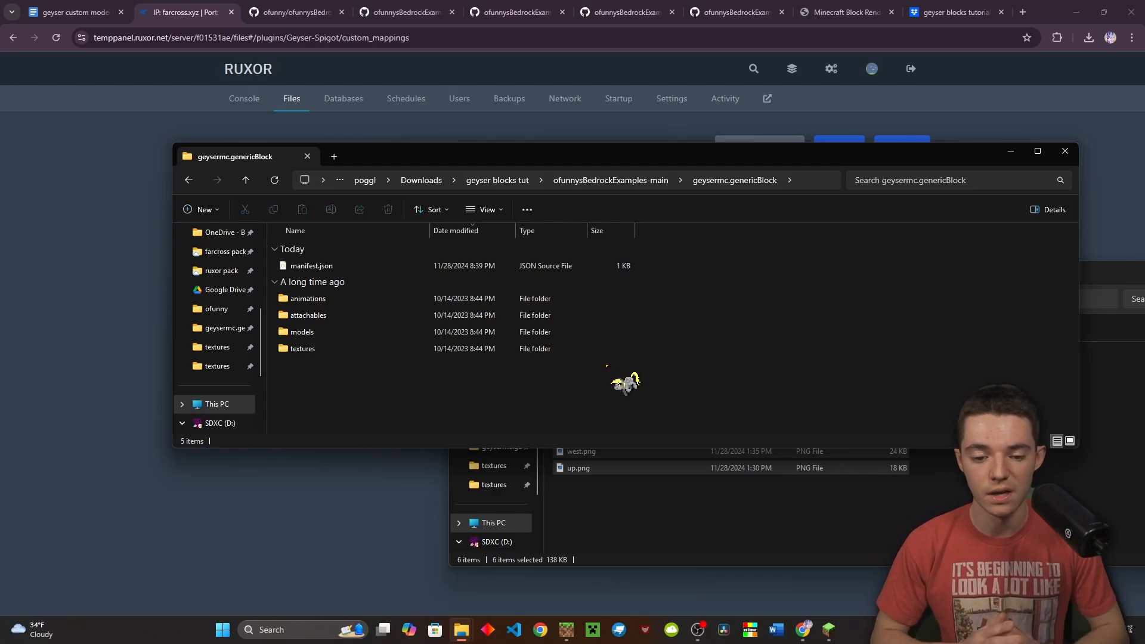
double_click(320, 351)
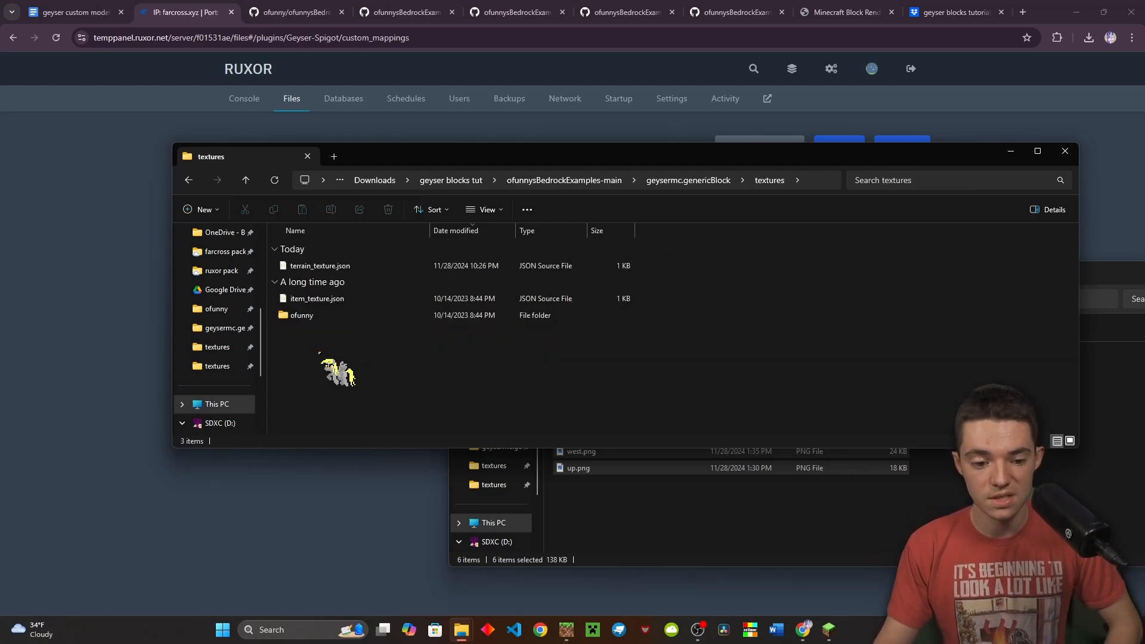
left_click(331, 299)
Open item_texture.json and paste a copy of the of_andesite_bricks entry below it
key("Return")
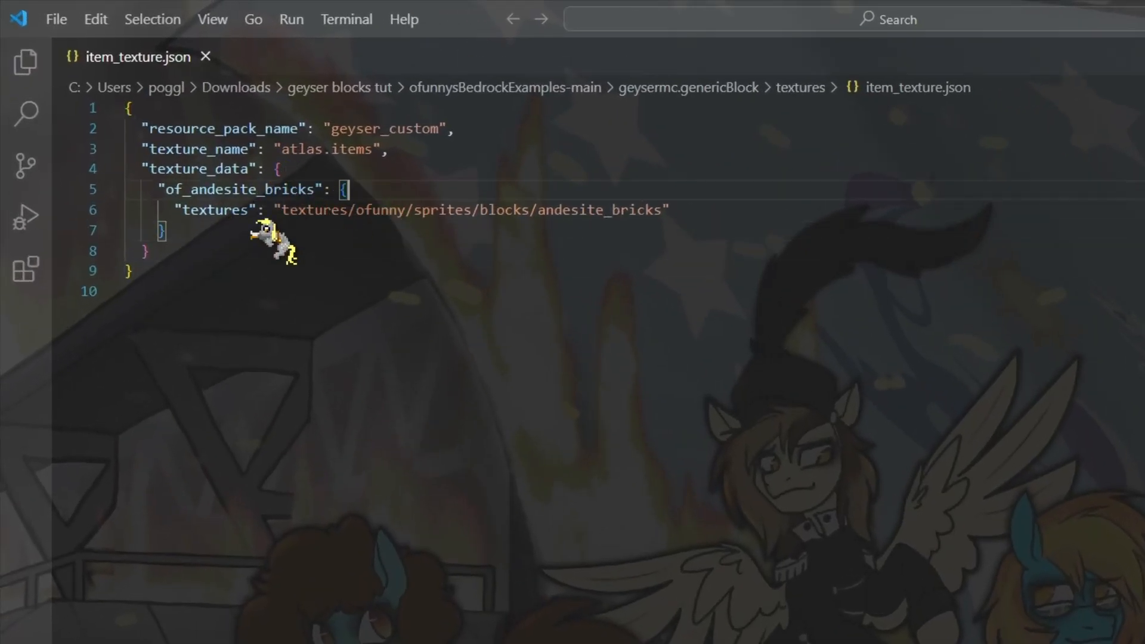
left_click_drag(271, 200, 22, 173)
key("Right")
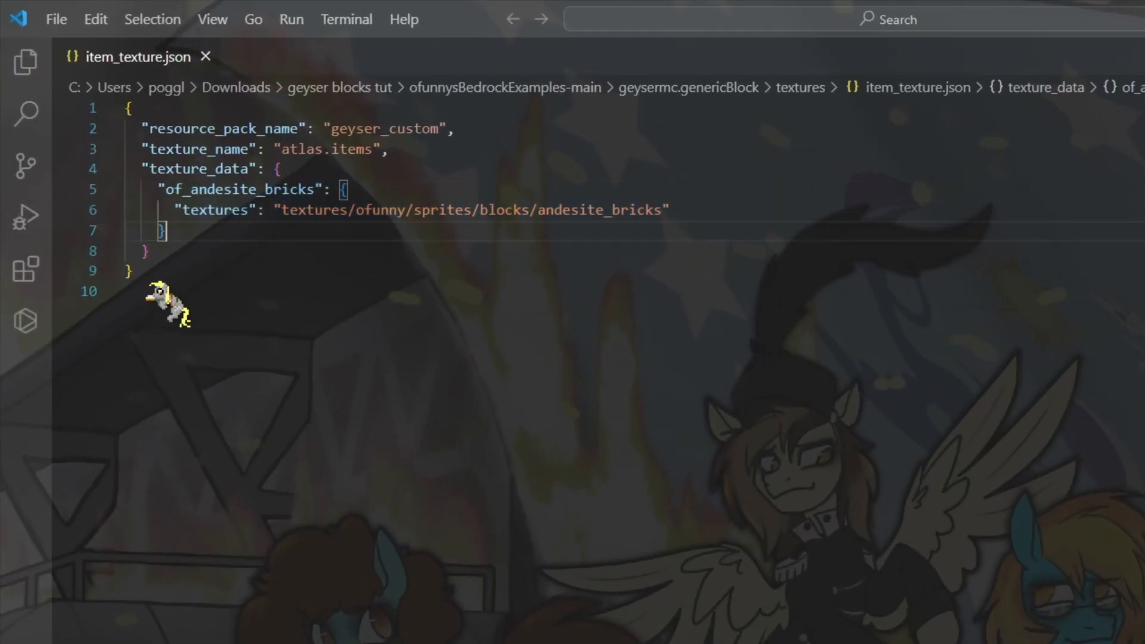
key("Return")
key("Return")
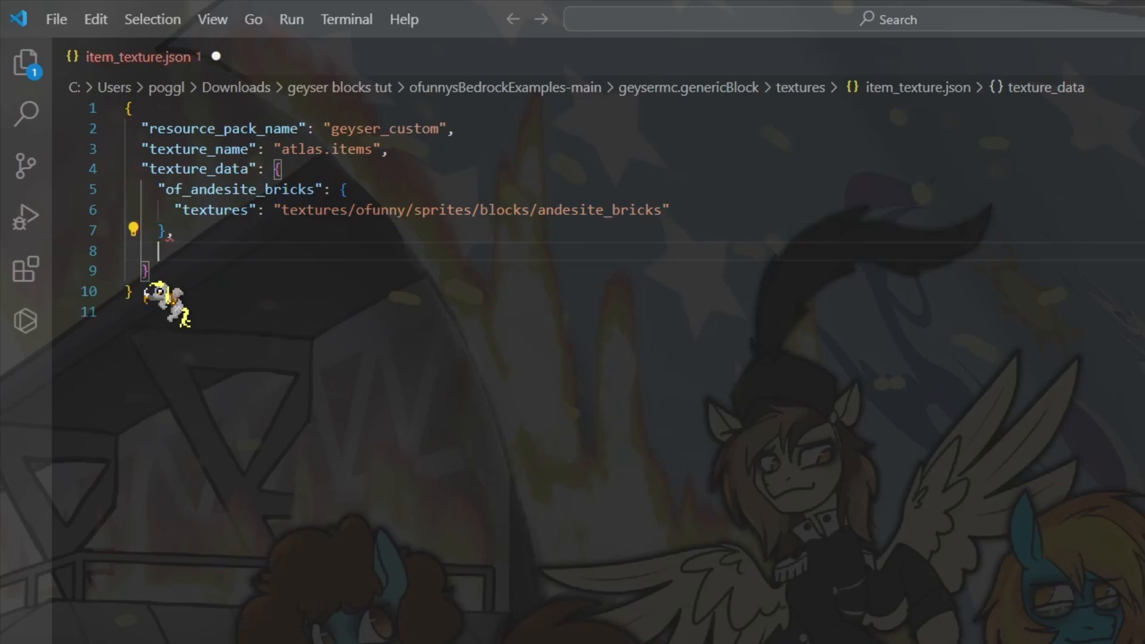
key("Up")
type("\"of_andesite_bricks\": {   \"textures\": \"textures/ofunny/sprites/blocks/andesite_bricks\" },")
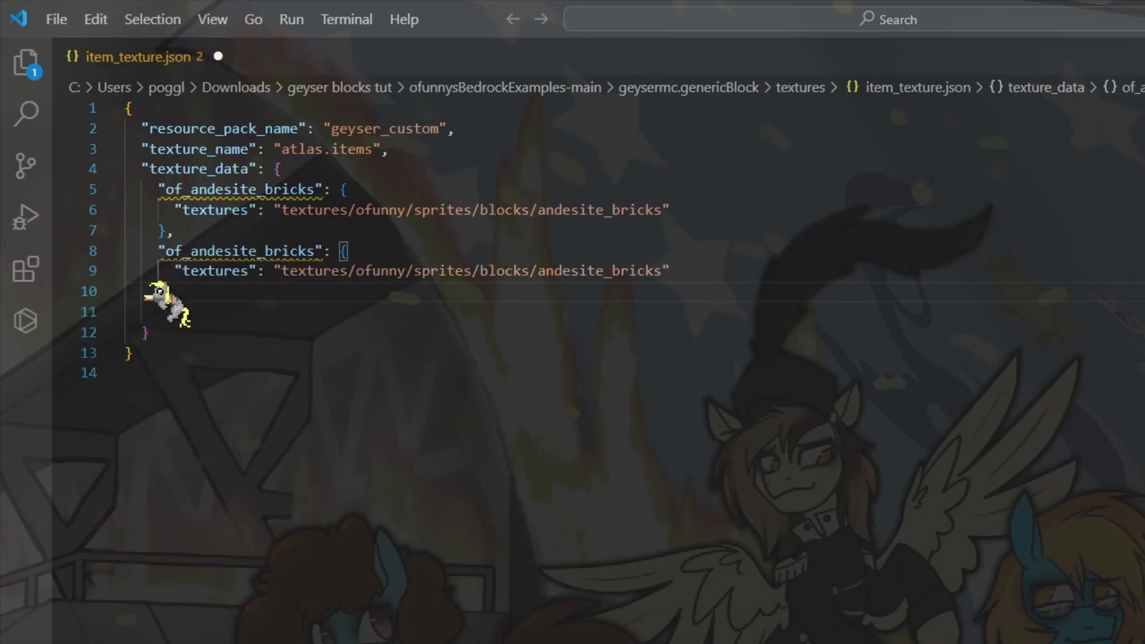
Rename the copy croix_block_item with path textures/ofunny/sprites/blocks/croix_block_item and save
double_click(240, 252)
type("croix_block_item")
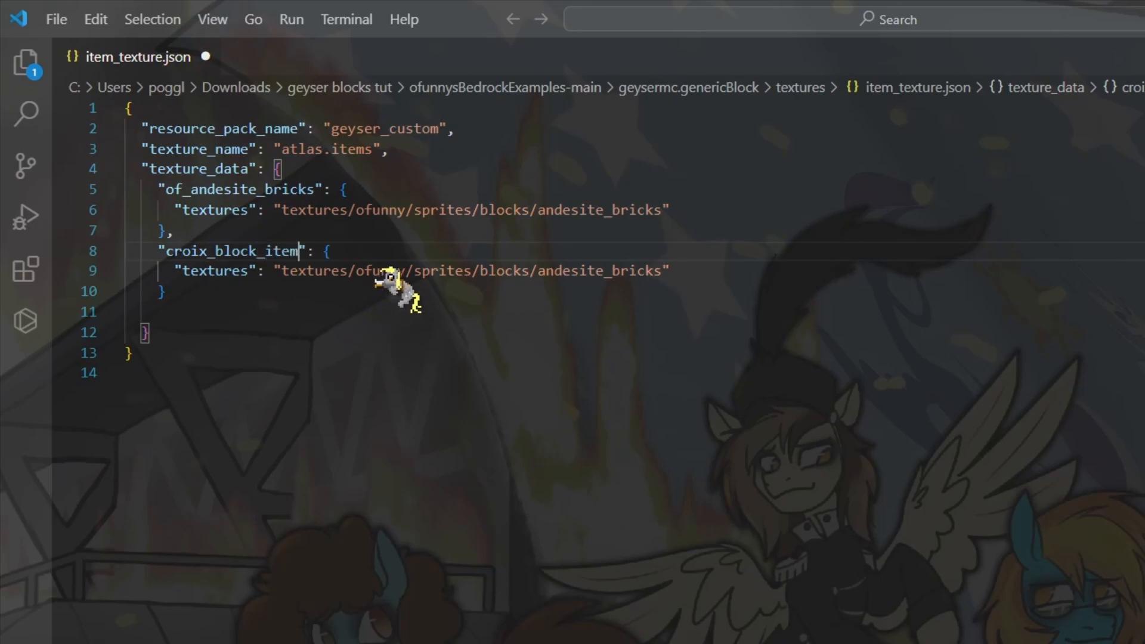
double_click(594, 272)
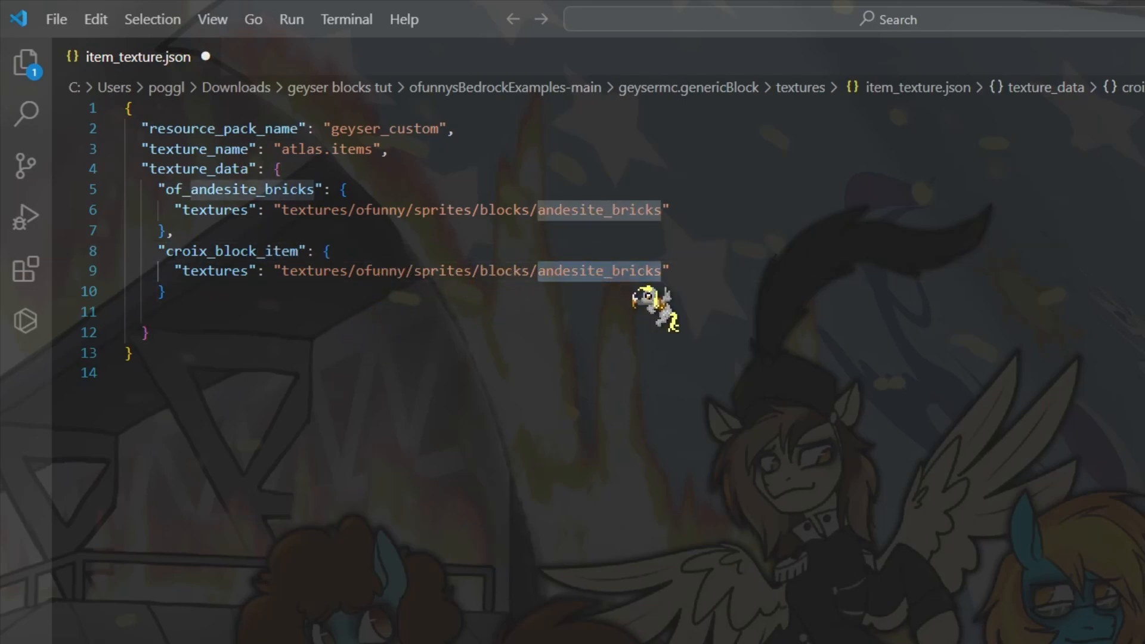
key("BackSpace")
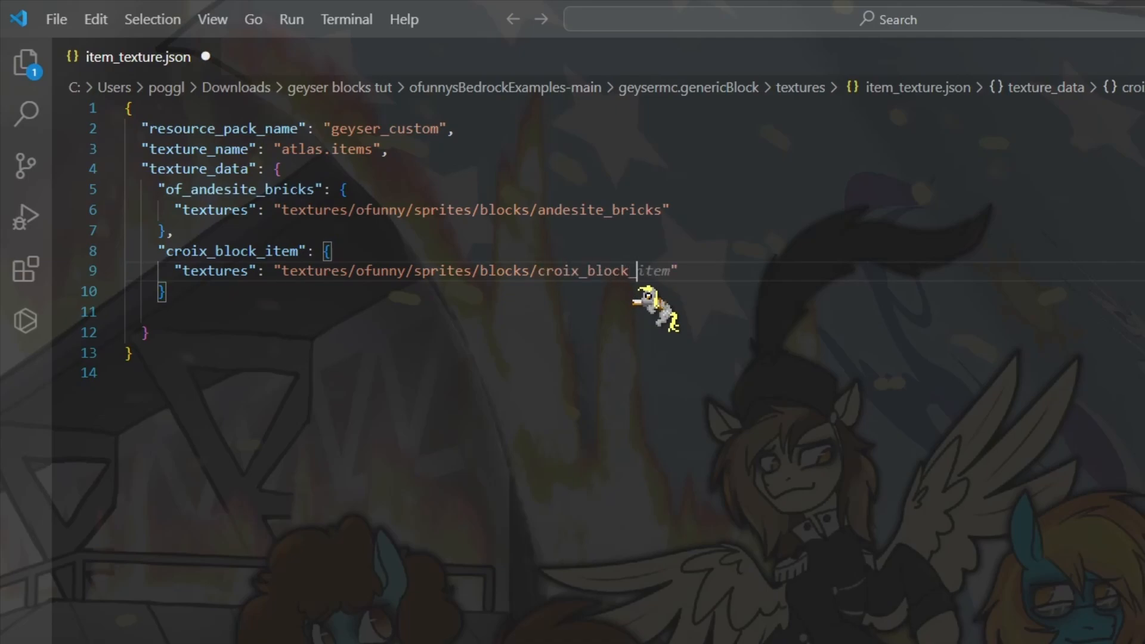
key("ctrl+a")
key("ctrl+s")
left_click(637, 291)
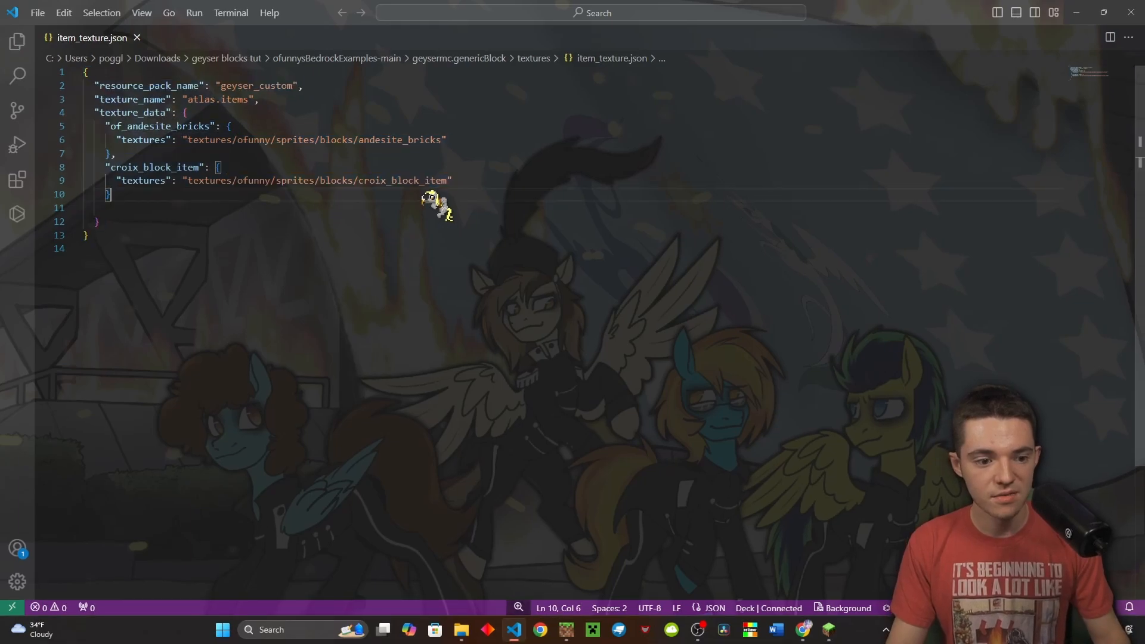
Close VS Code and switch from the custom_mappings file list to the Minecraft Block Renderer tab
left_click(1131, 12)
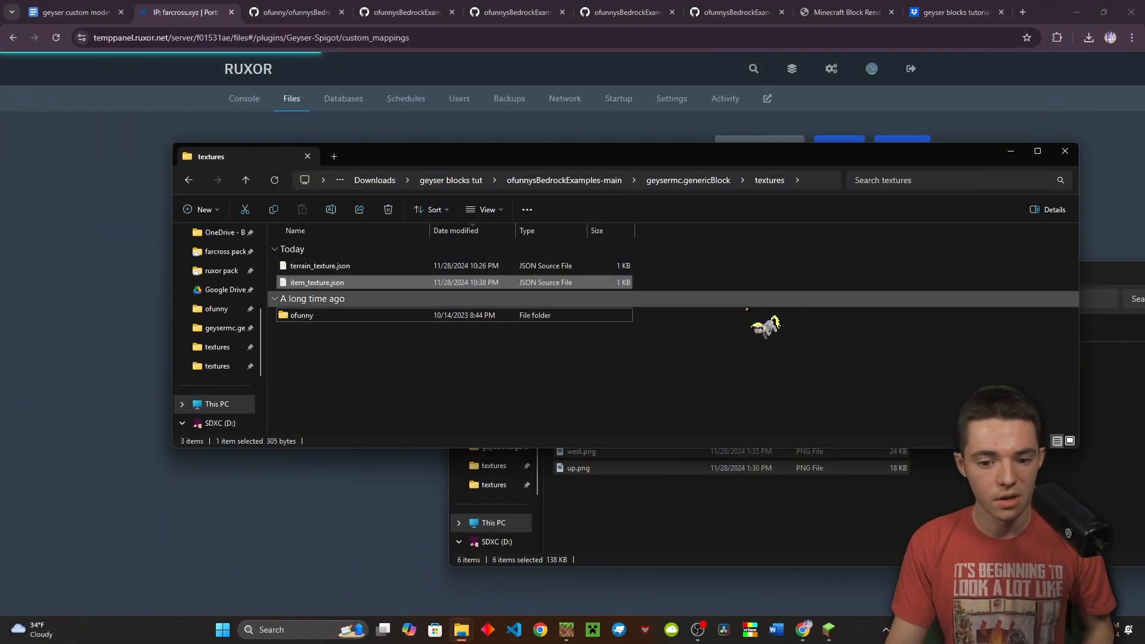
left_click(706, 334)
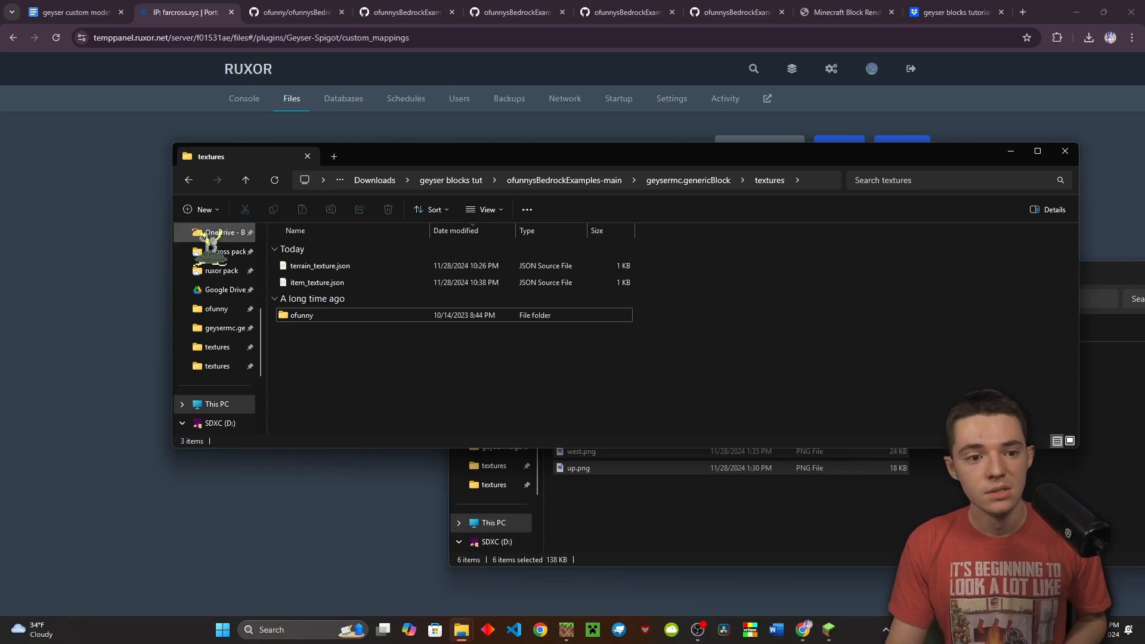
left_click(115, 196)
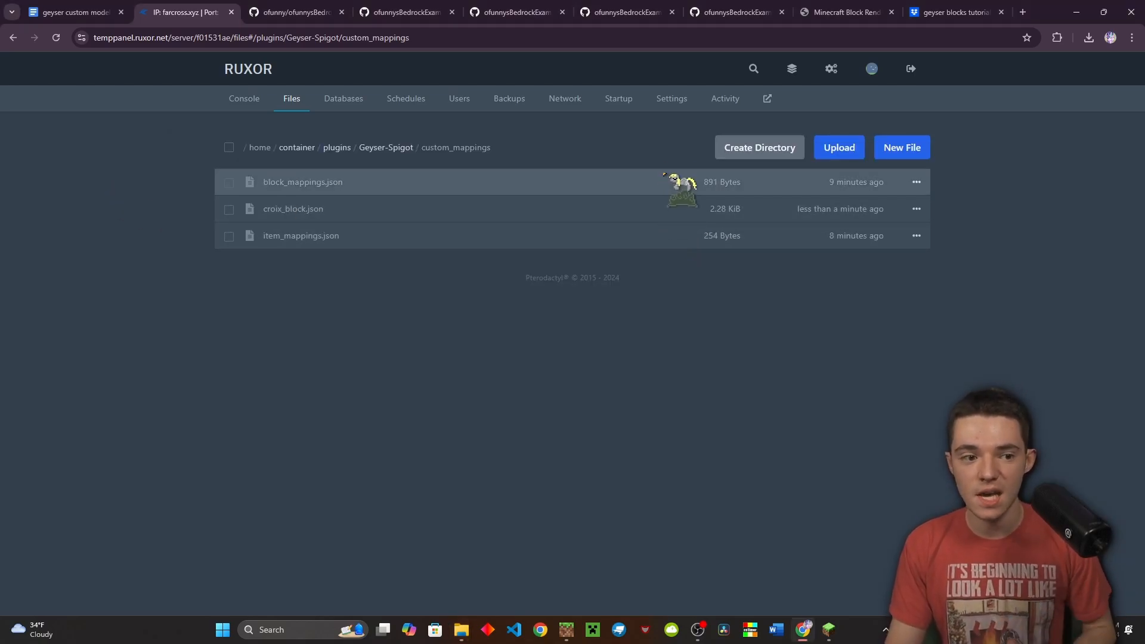
left_click(870, 13)
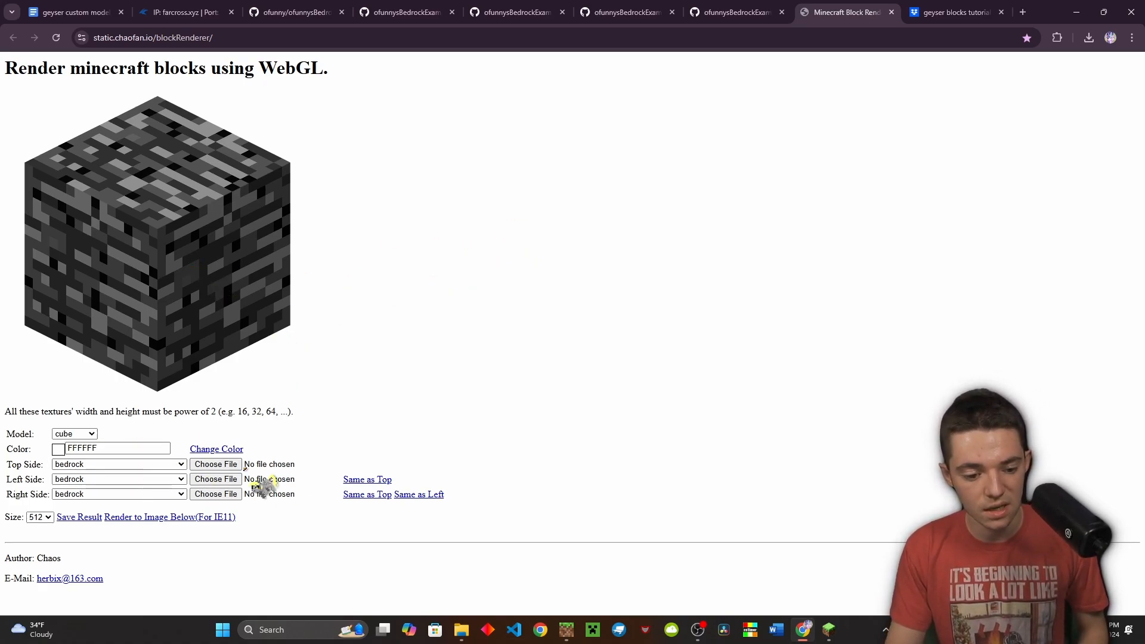
Load croix_up.png, croix_west.png and croix_east.png as the cube's top, left and right faces
left_click(222, 466)
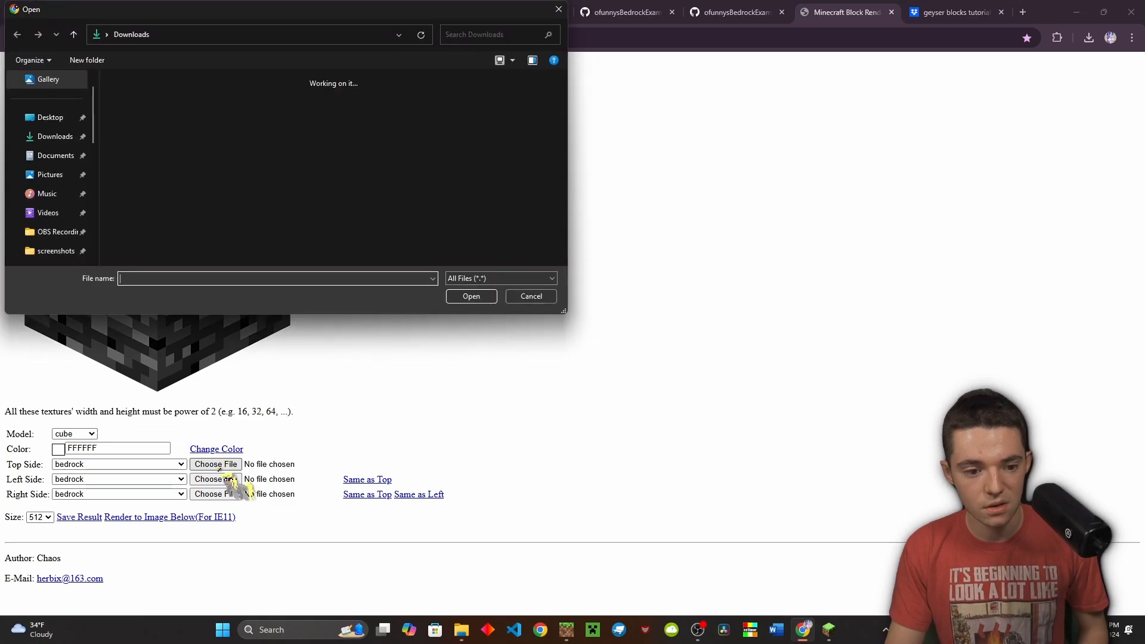
scroll(248, 222, "down", 2)
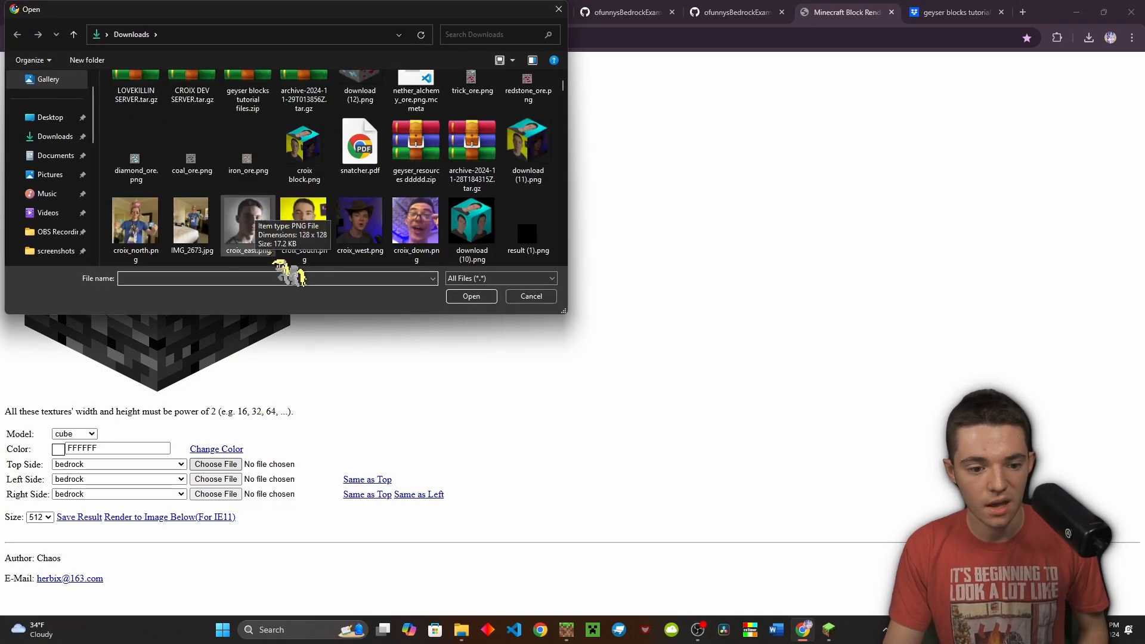
scroll(218, 224, "up", 1)
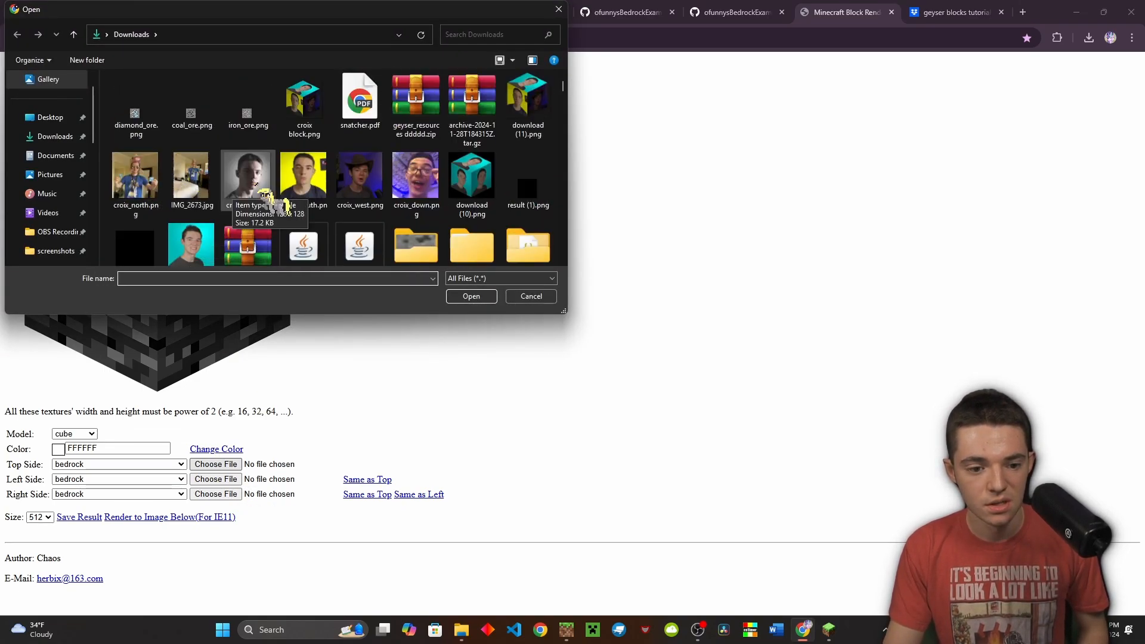
scroll(248, 233, "down", 1)
double_click(206, 232)
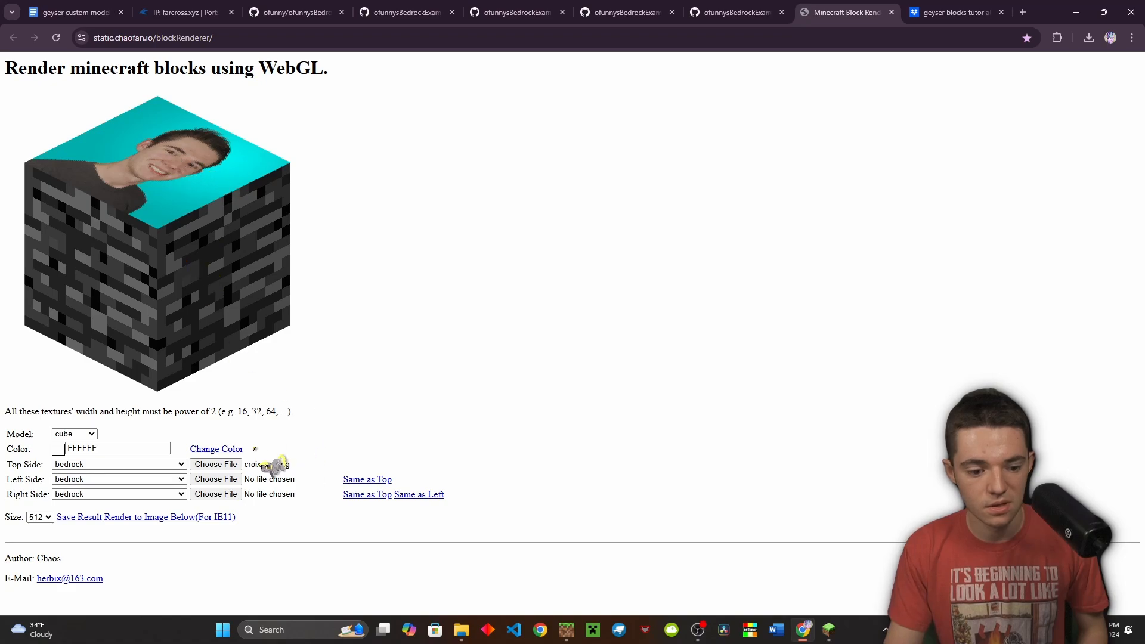
left_click(238, 493)
scroll(256, 179, "down", 1)
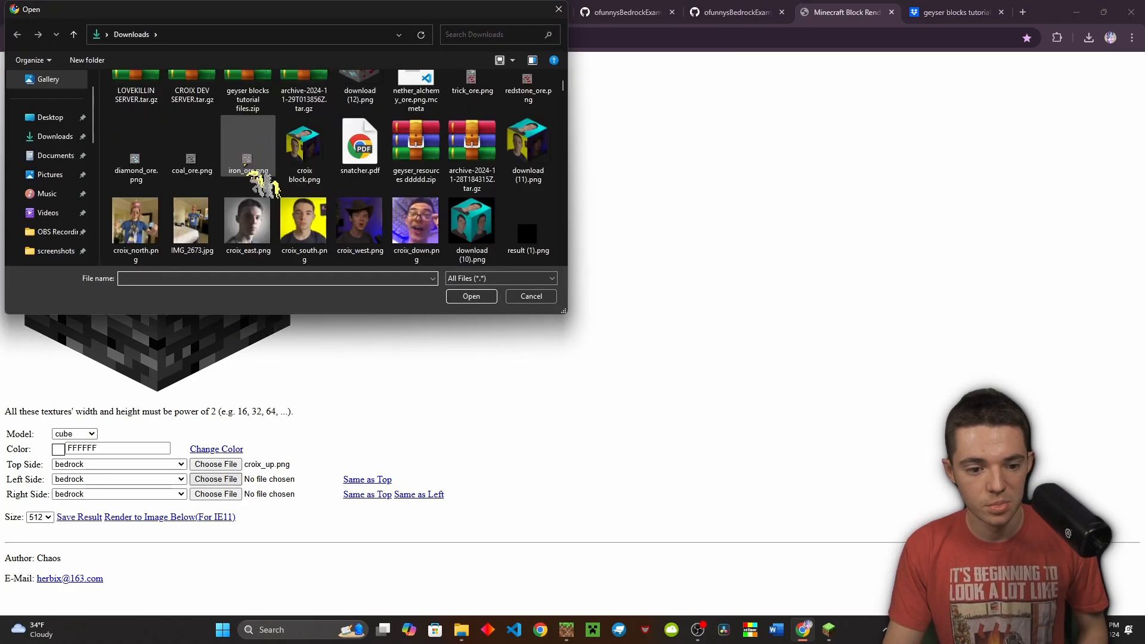
double_click(377, 239)
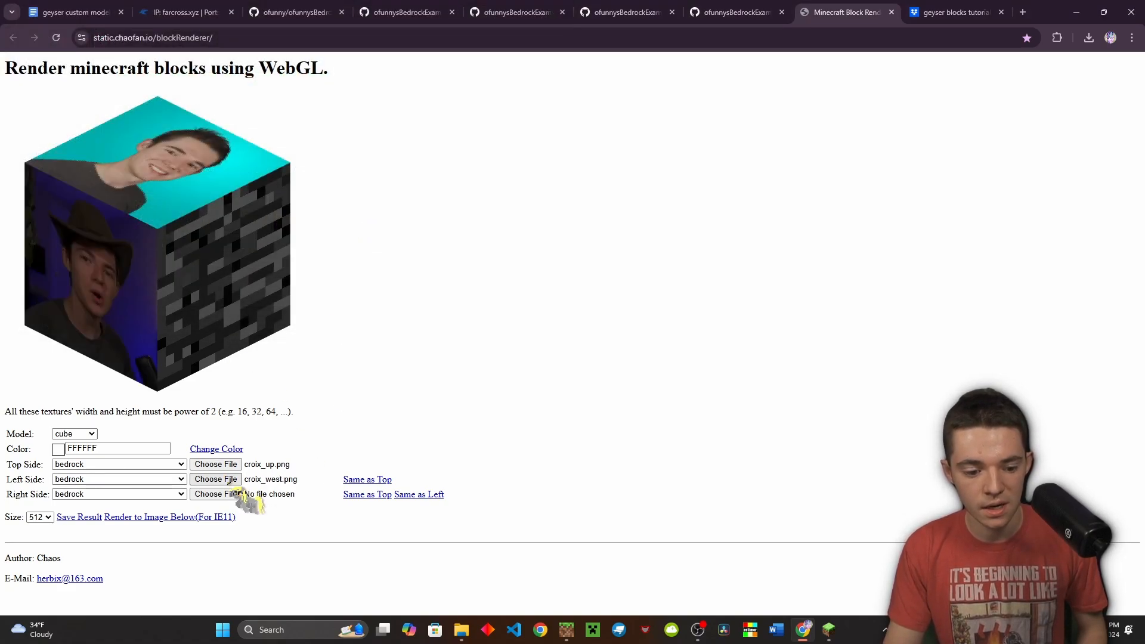
left_click(222, 495)
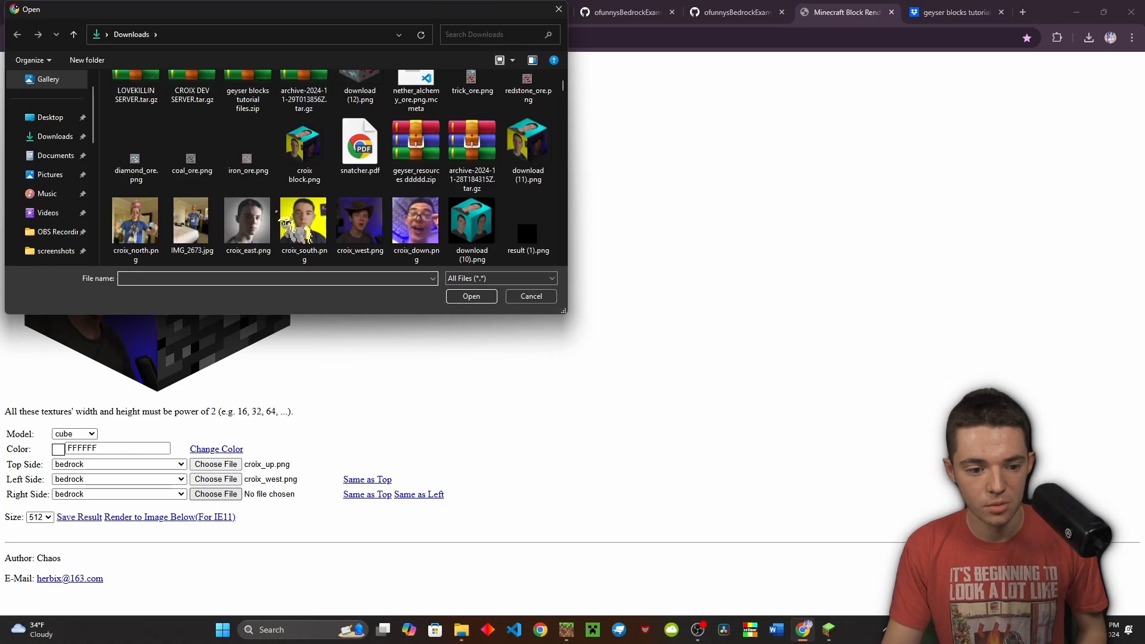
double_click(256, 230)
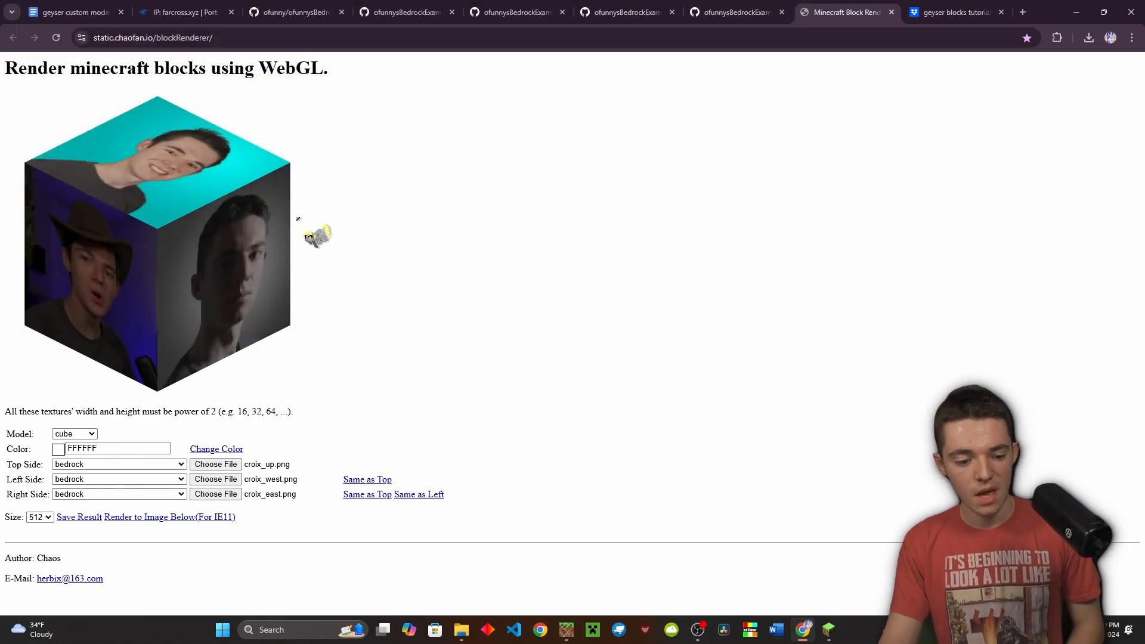
Render the textured cube as an image, trying sizes 32 and 256
left_click(170, 517)
scroll(165, 513, "down", 3)
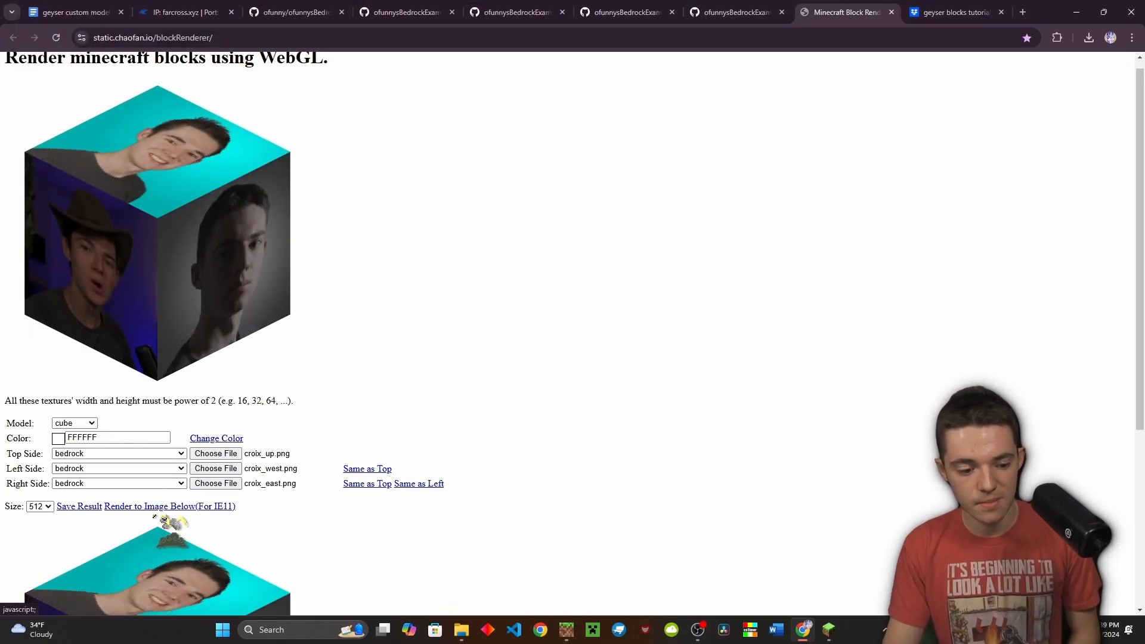
scroll(163, 503, "down", 2)
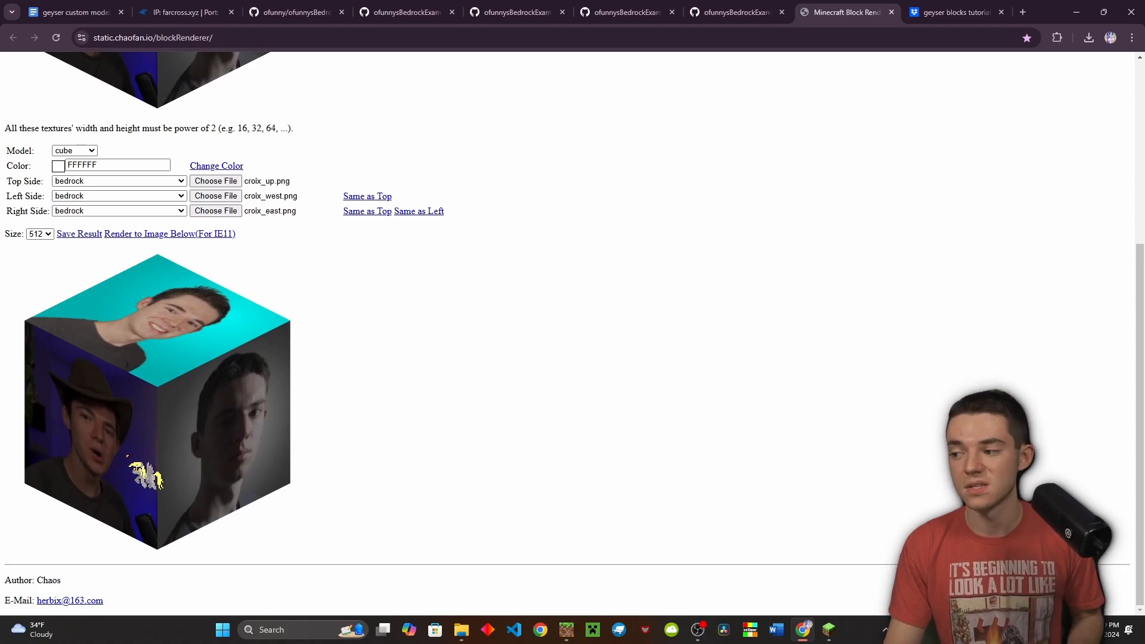
left_click(40, 234)
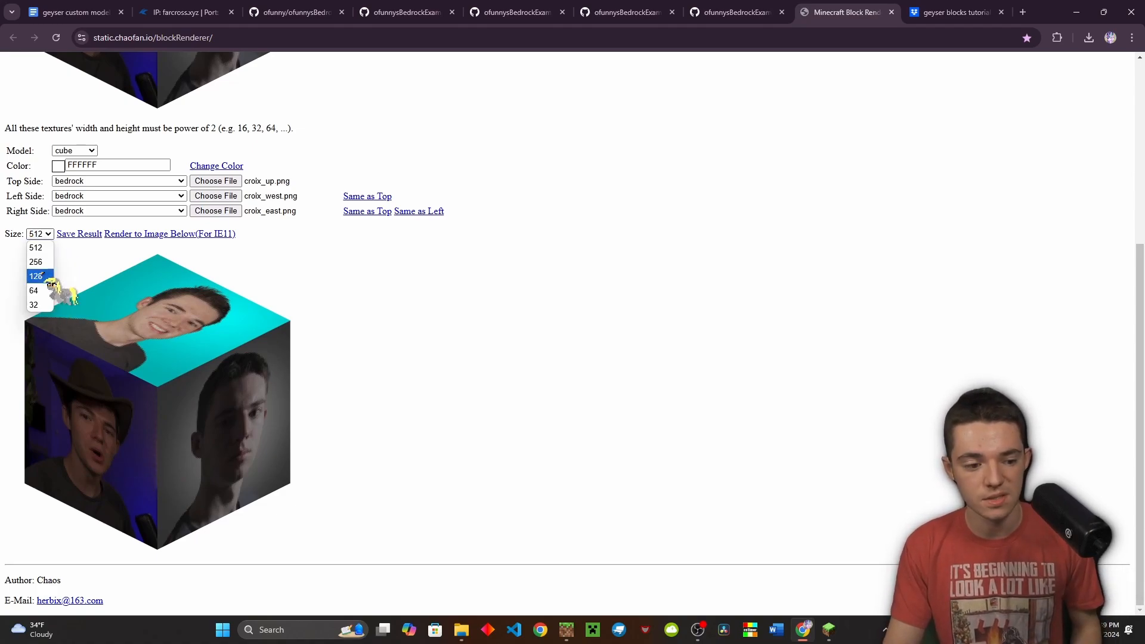
left_click(41, 304)
left_click(159, 234)
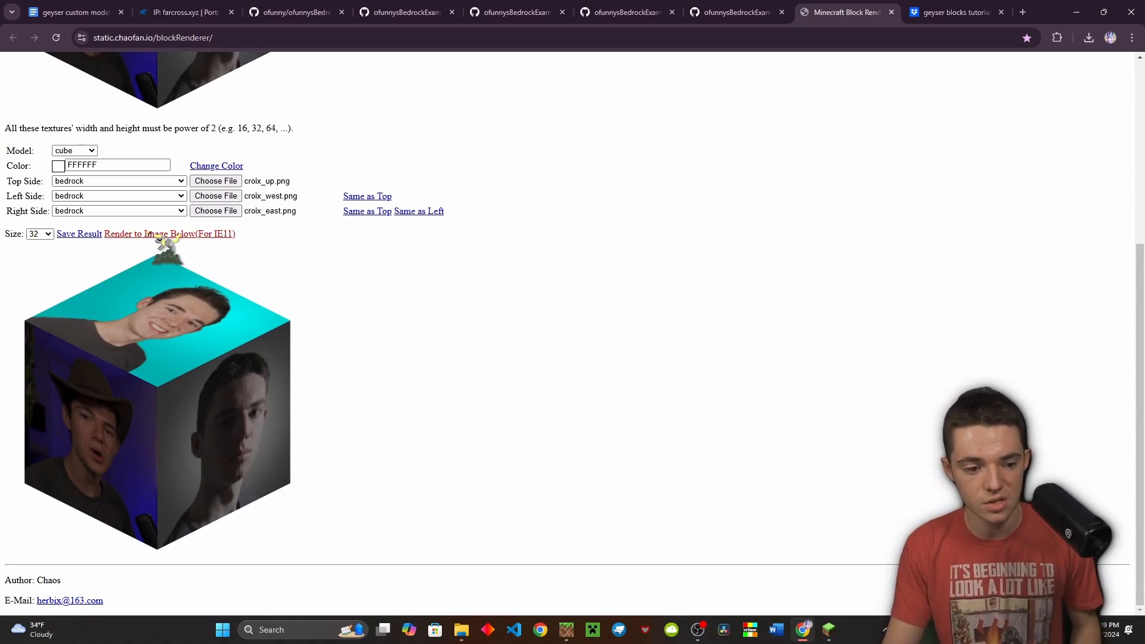
left_click(39, 517)
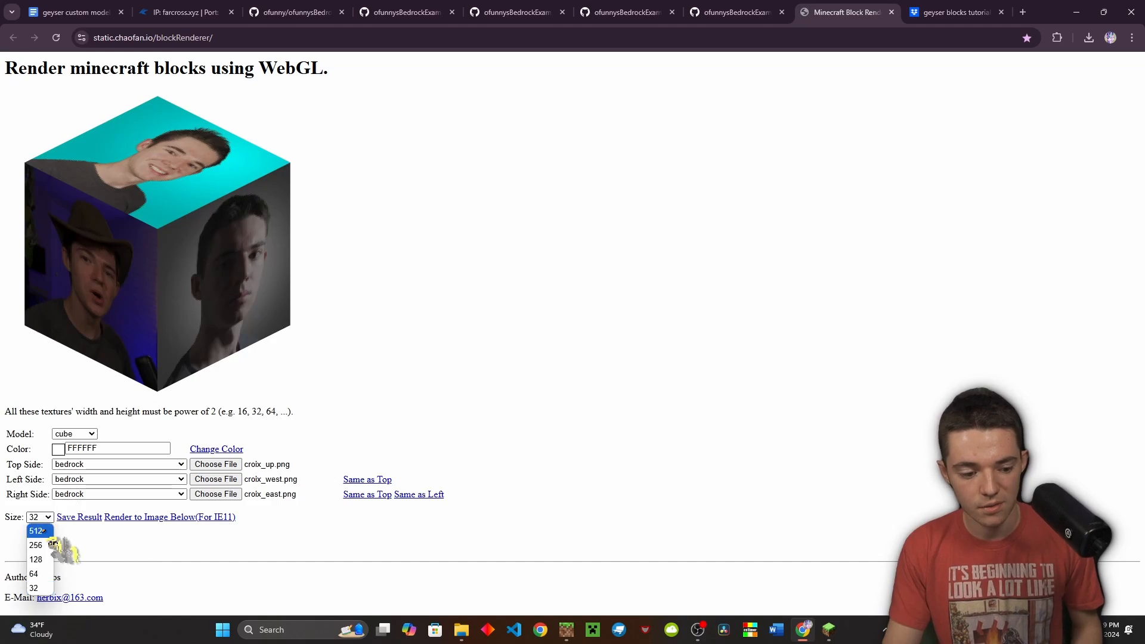
left_click(36, 545)
left_click(168, 518)
Re-render the cube at size 512 and save the rendered image
scroll(167, 531, "down", 2)
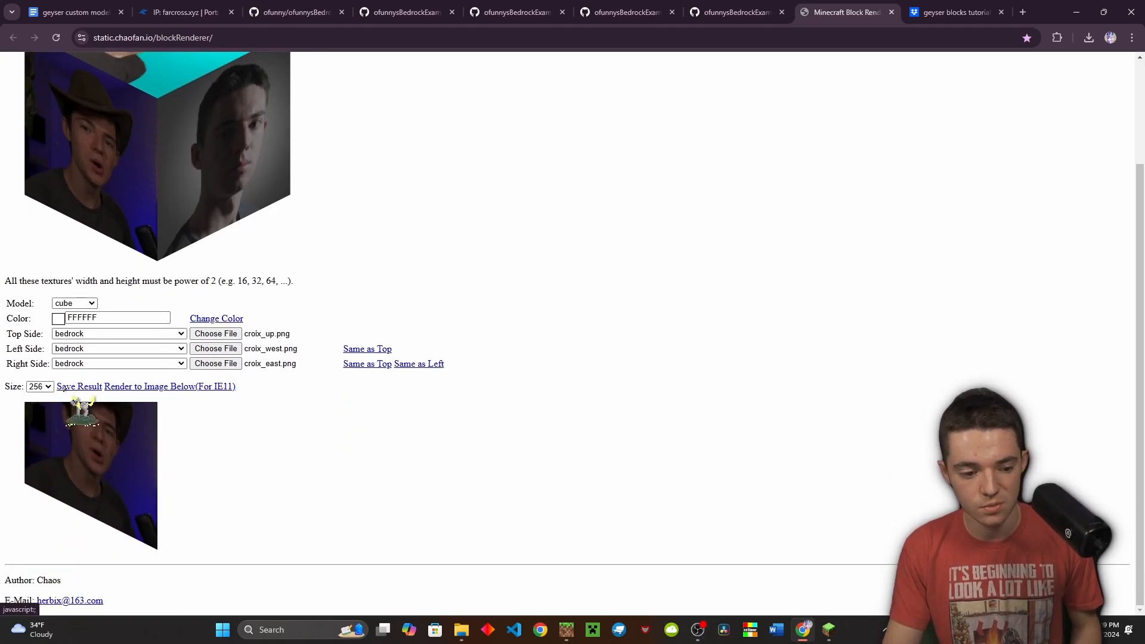
left_click(39, 386)
left_click(35, 398)
left_click(160, 386)
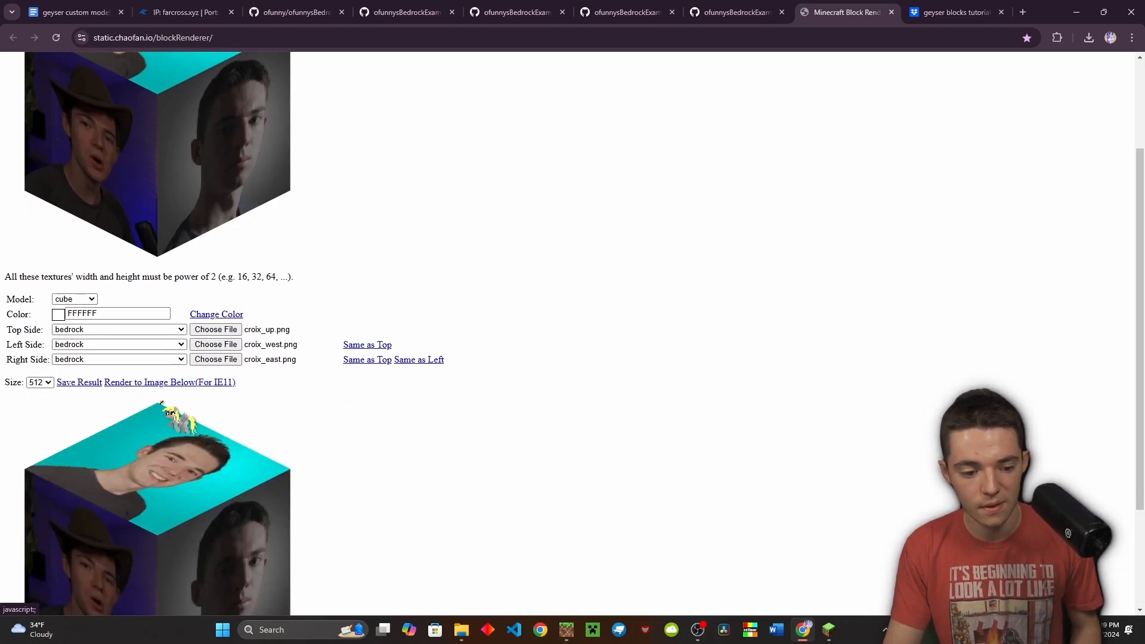
scroll(161, 402, "down", 3)
right_click(160, 405)
left_click(222, 438)
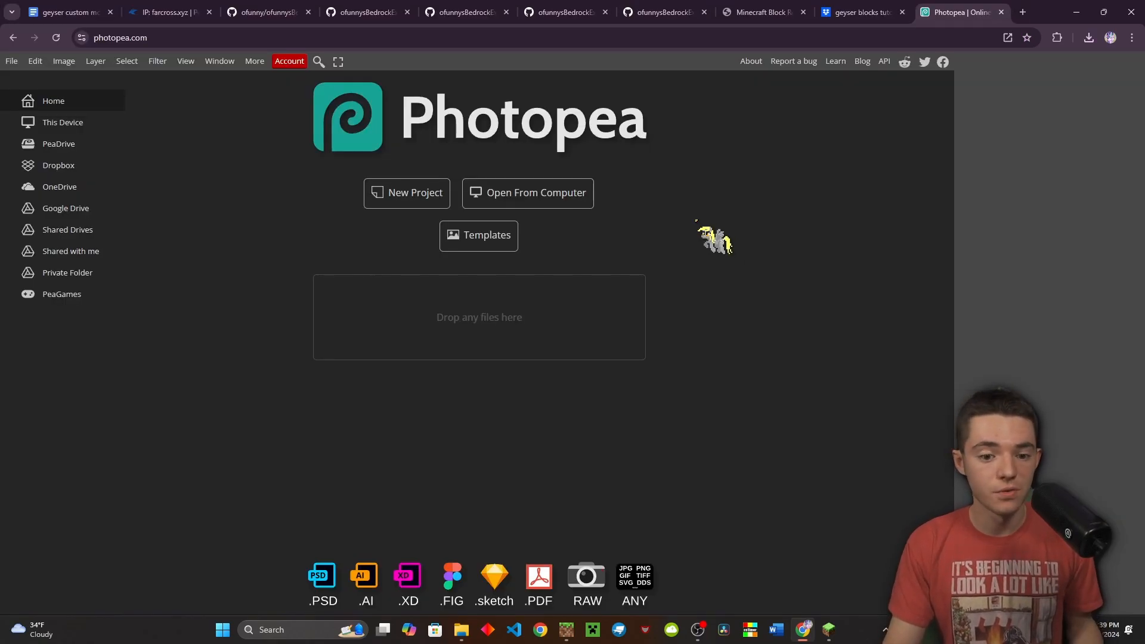
Create a transparent 64×64 project and place the downloaded cube render download.png on it
left_click(432, 202)
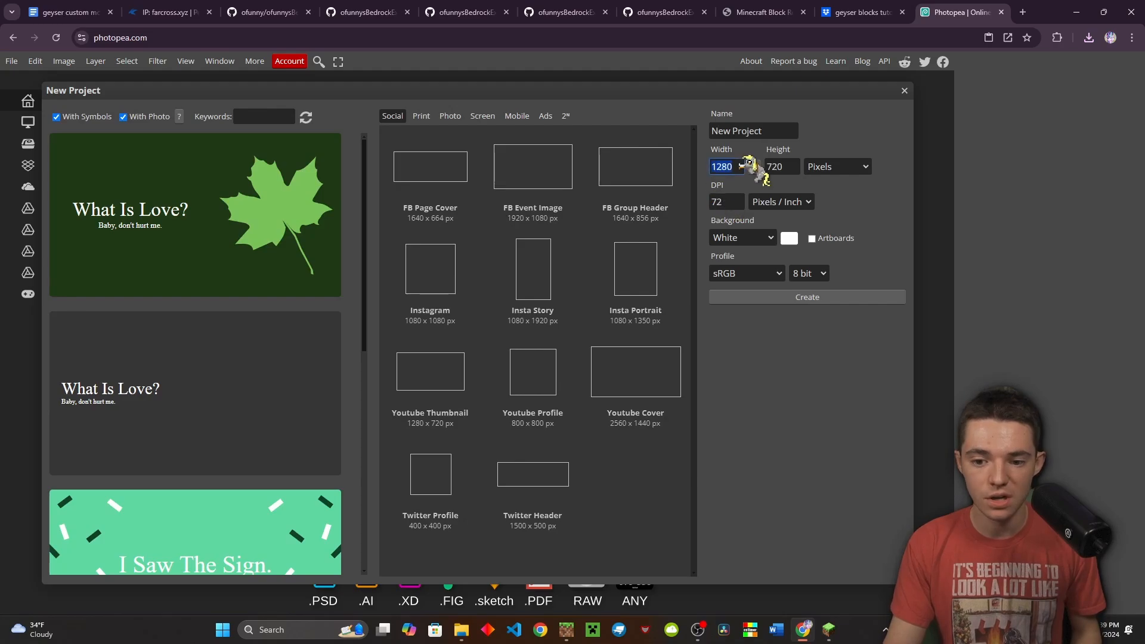
type("64")
key("Tab")
type("64")
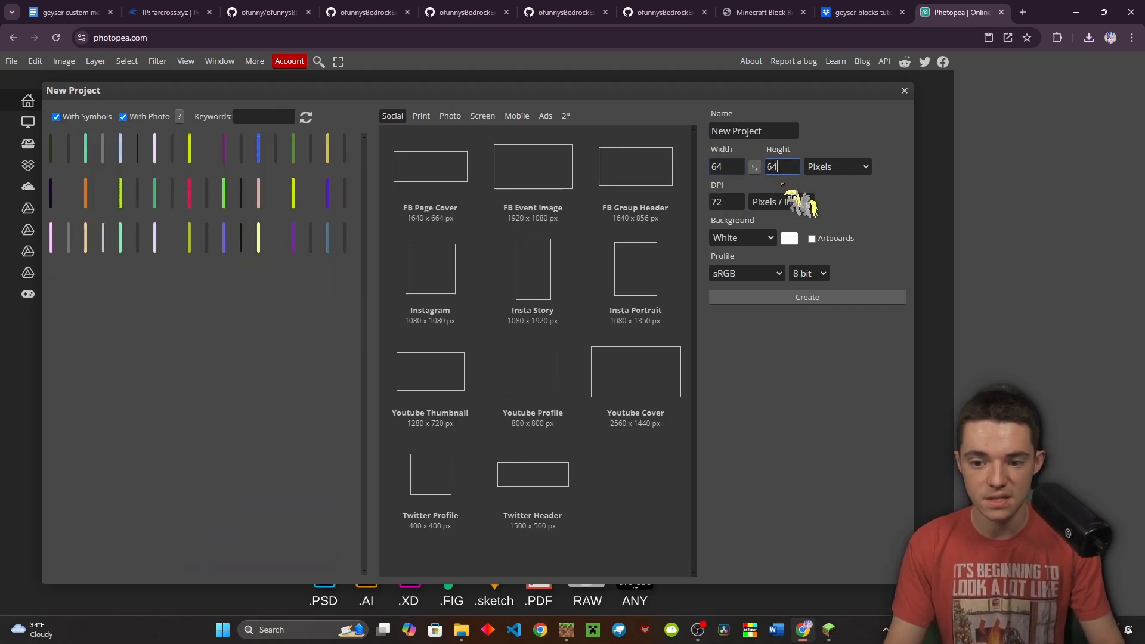
left_click(782, 297)
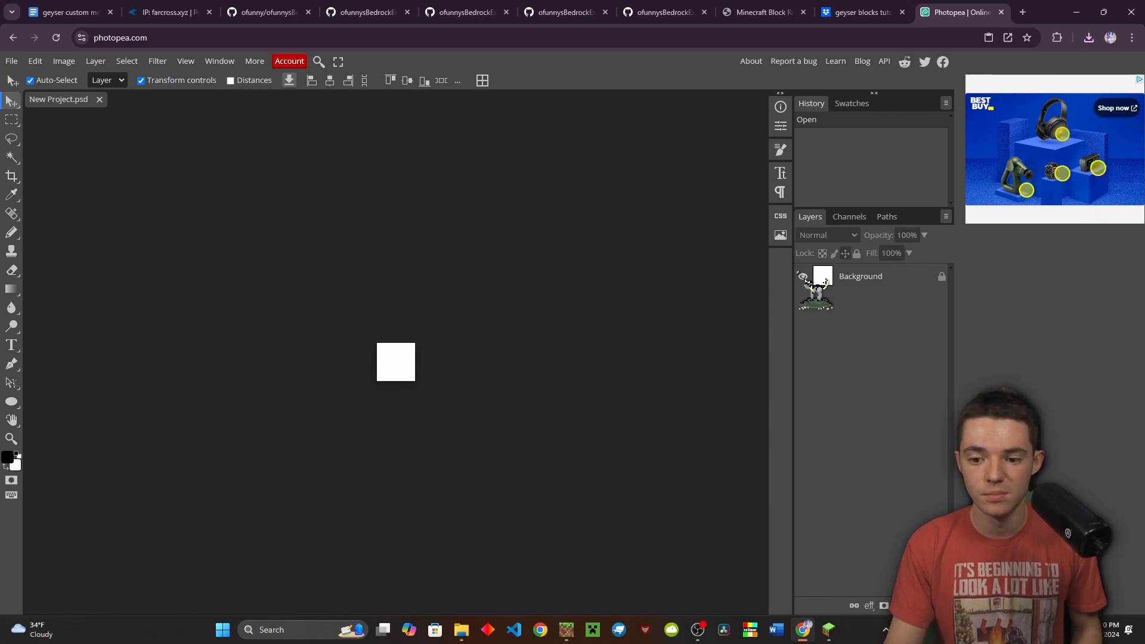
left_click(803, 276)
left_click(1089, 37)
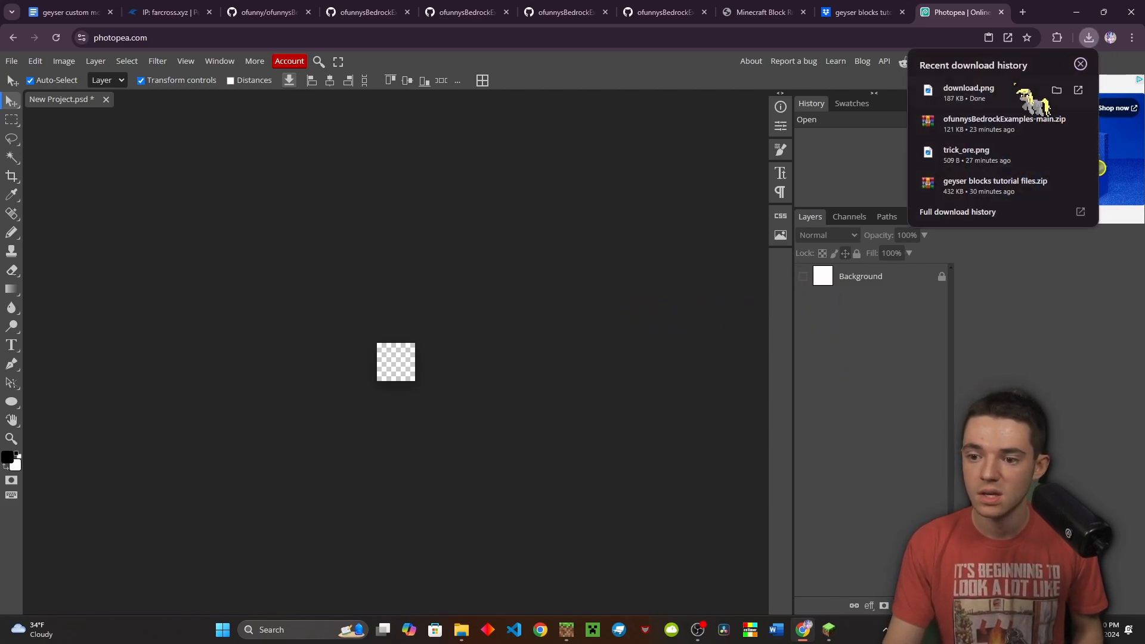
left_click_drag(968, 90, 632, 158)
left_click_drag(418, 351, 421, 361)
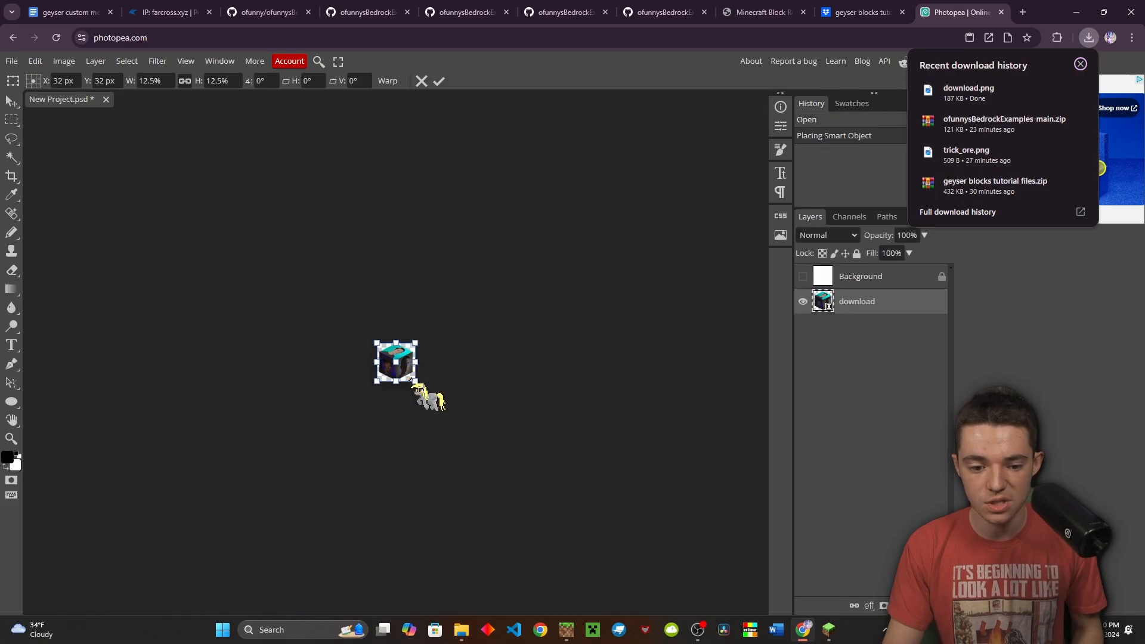
scroll(385, 370, "up", 2)
scroll(385, 377, "down", 7)
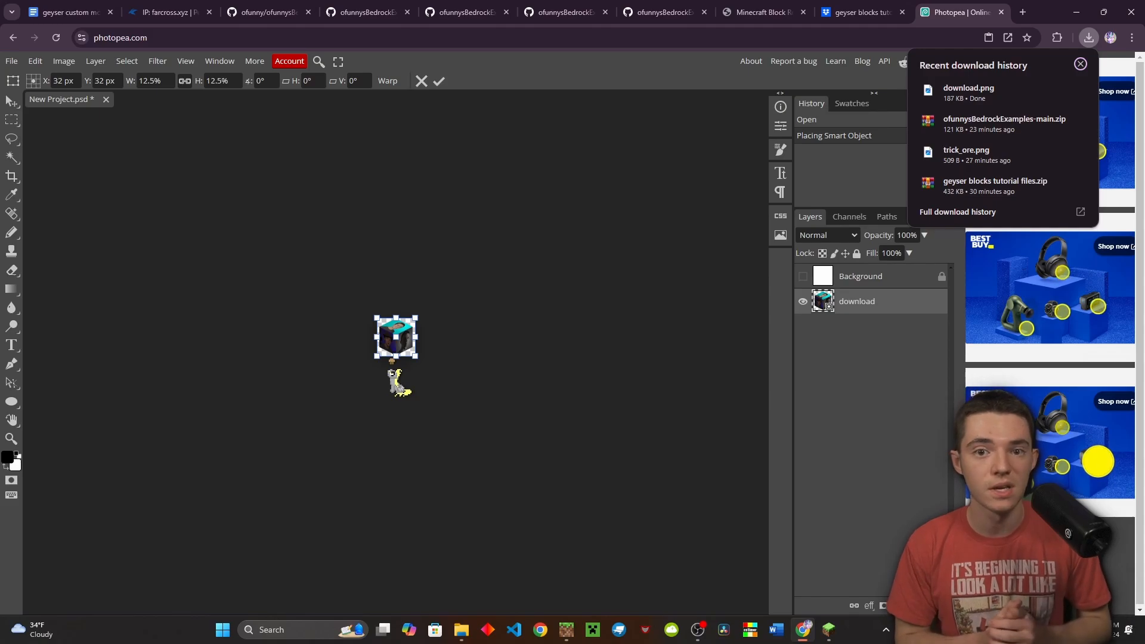
scroll(392, 361, "up", 5)
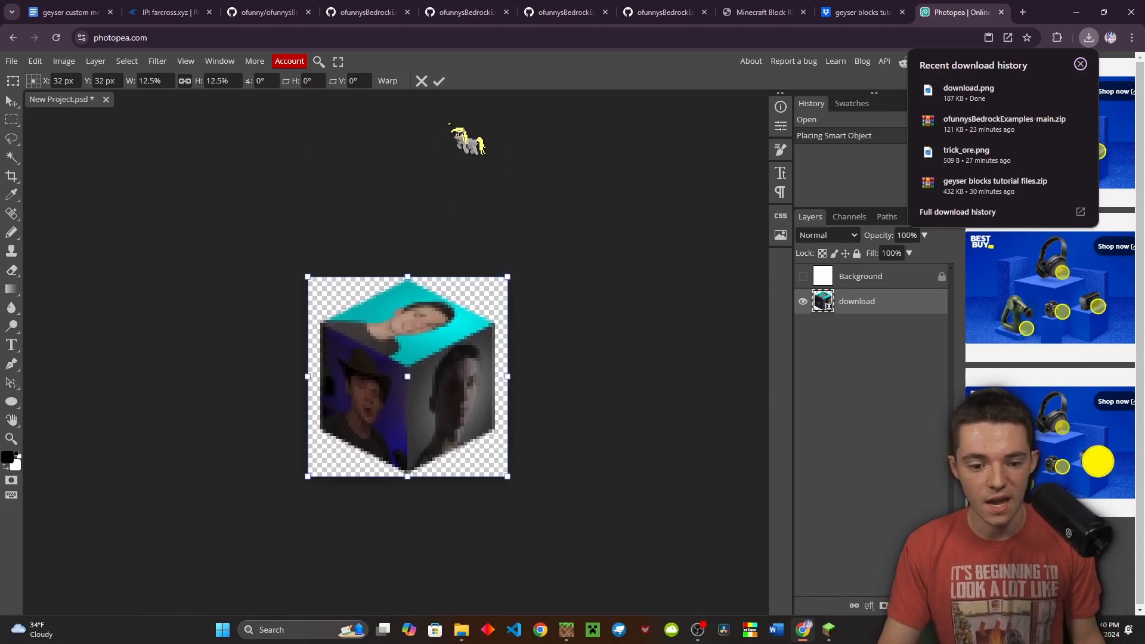
left_click(440, 81)
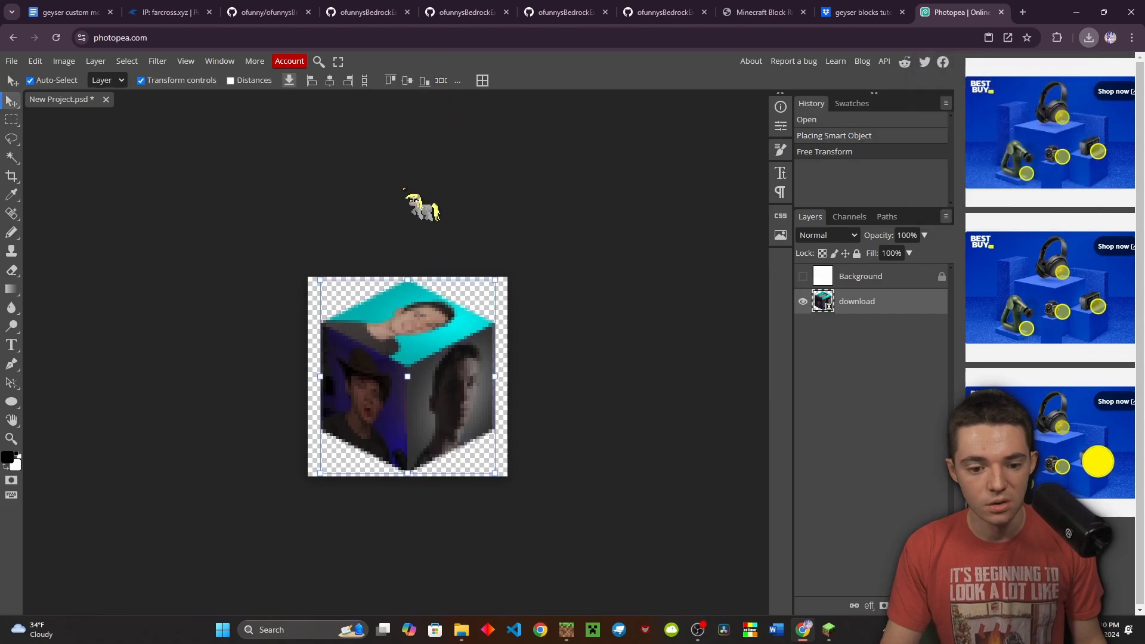
Export the 64×64 image as a PNG to the downloads
scroll(442, 412, "down", 1)
scroll(434, 401, "down", 1)
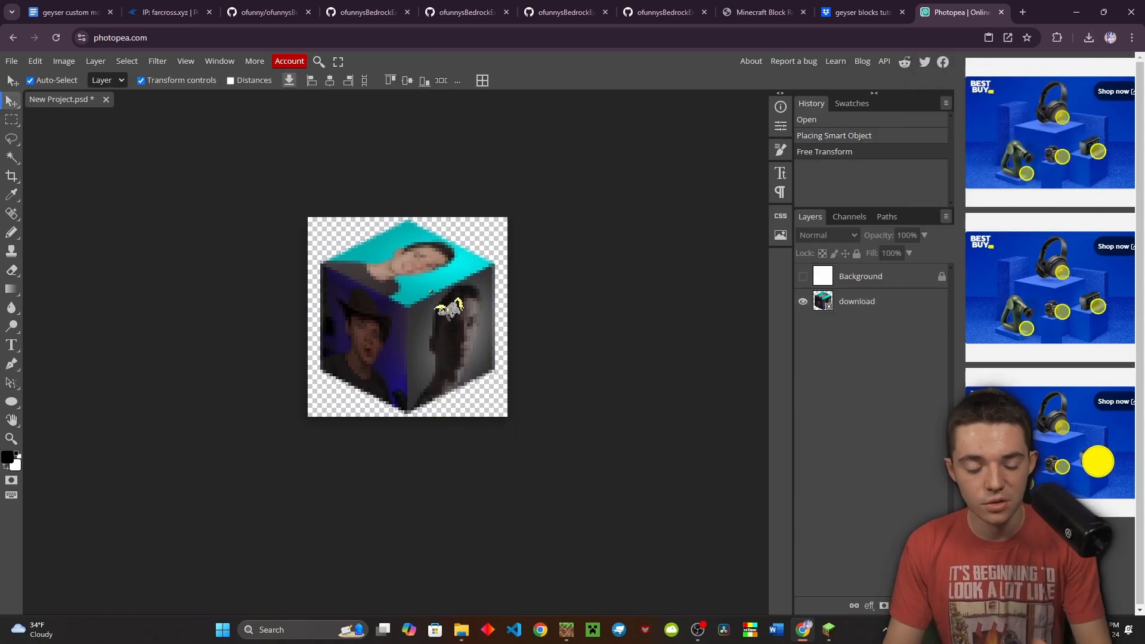
scroll(454, 346, "right", 7)
scroll(320, 350, "left", 6)
scroll(349, 357, "down", 1)
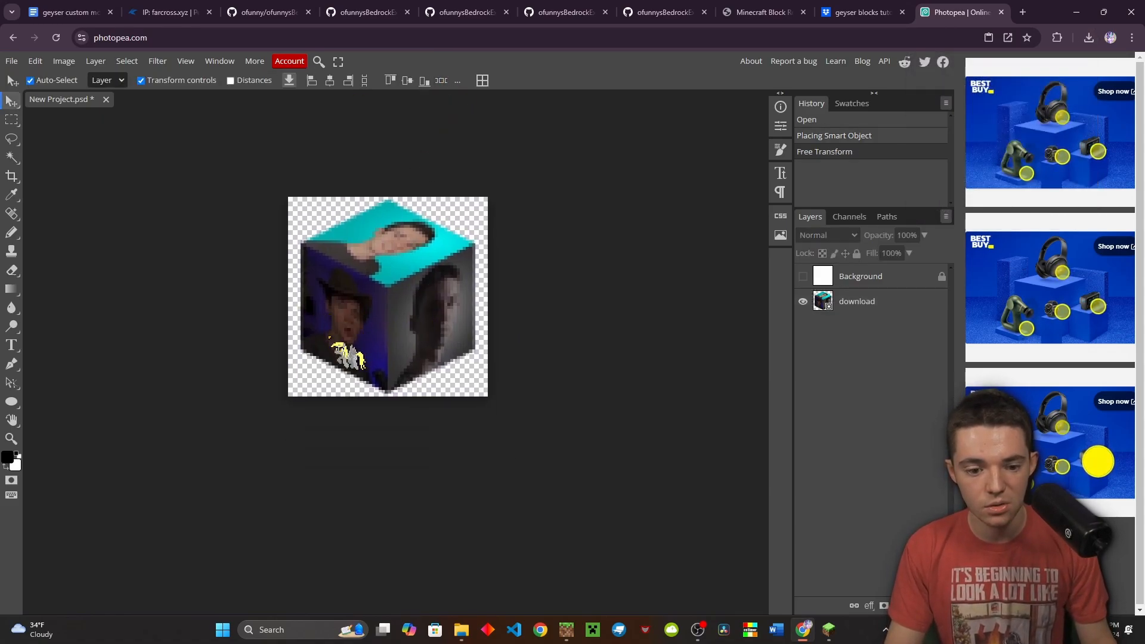
scroll(329, 338, "right", 6)
scroll(329, 338, "left", 6)
scroll(329, 337, "down", 15)
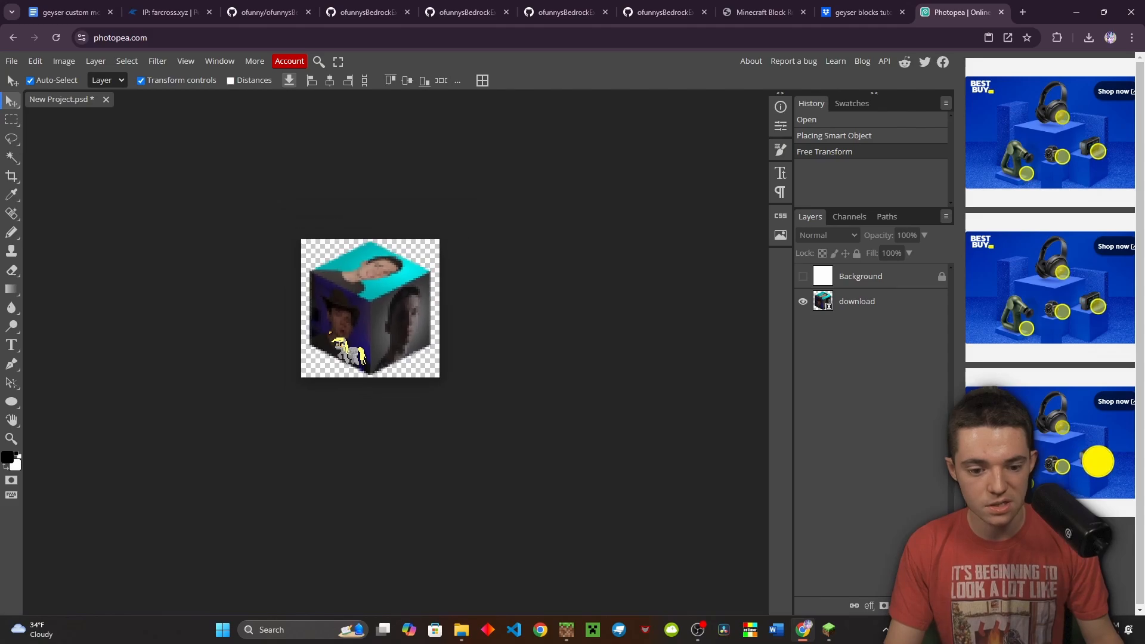
scroll(332, 342, "down", 5)
scroll(322, 387, "up", 3)
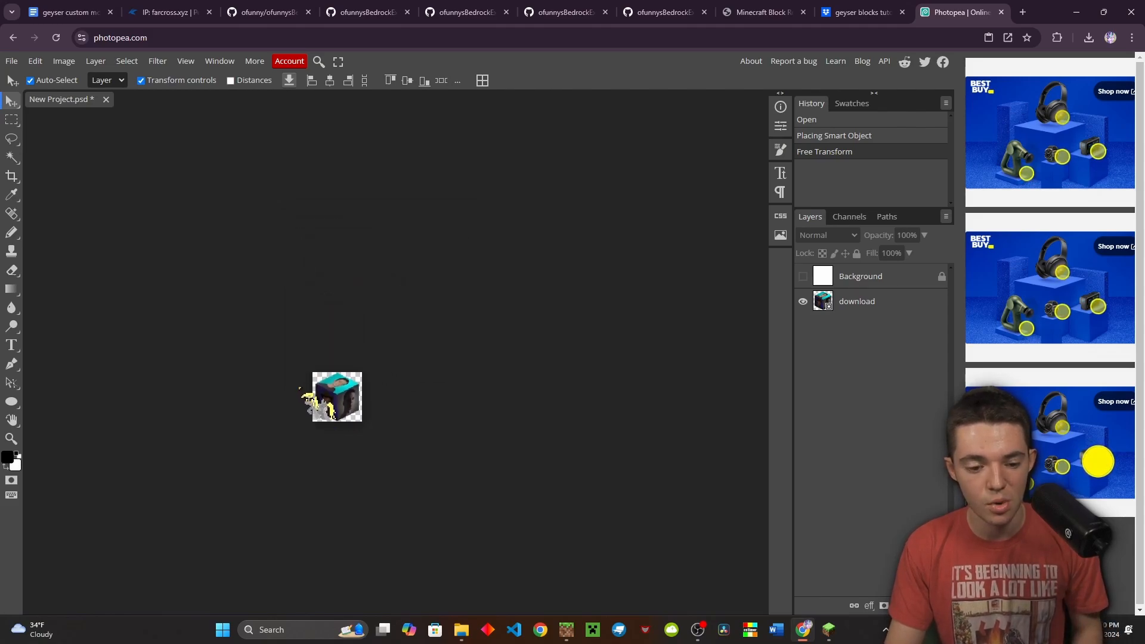
scroll(325, 382, "down", 1)
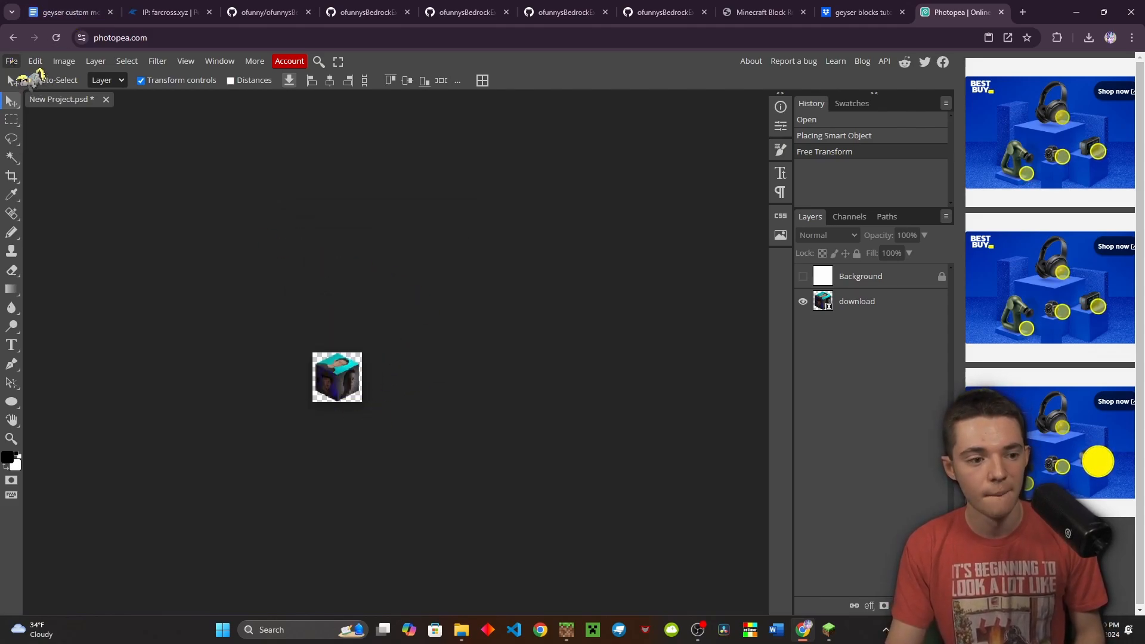
left_click(11, 61)
mouse_move(54, 236)
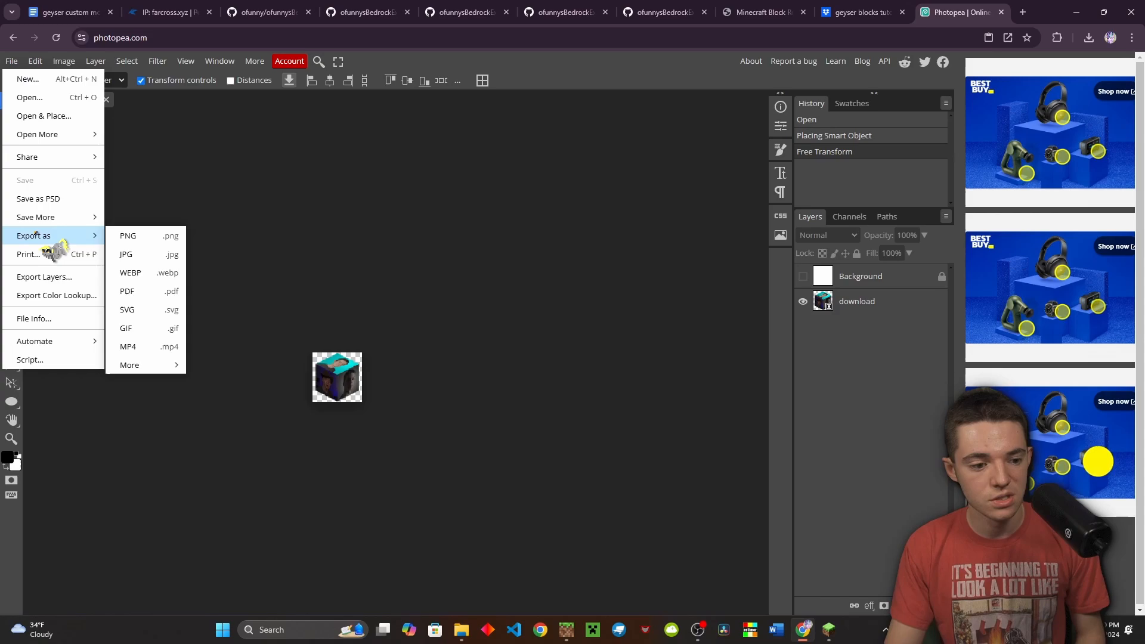
left_click(138, 234)
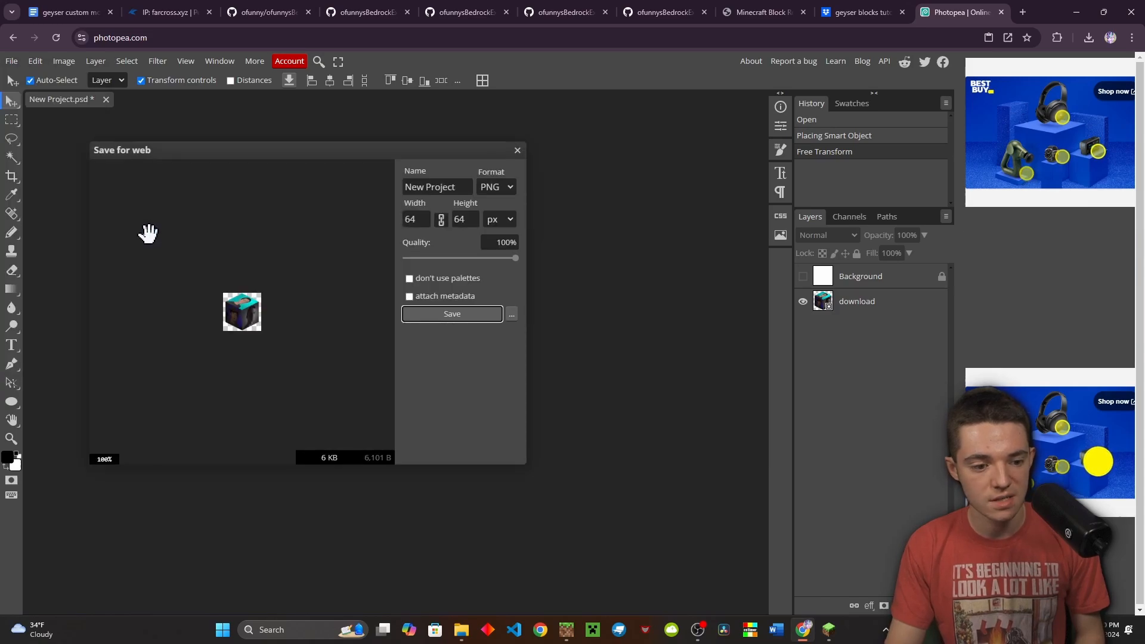
left_click(441, 315)
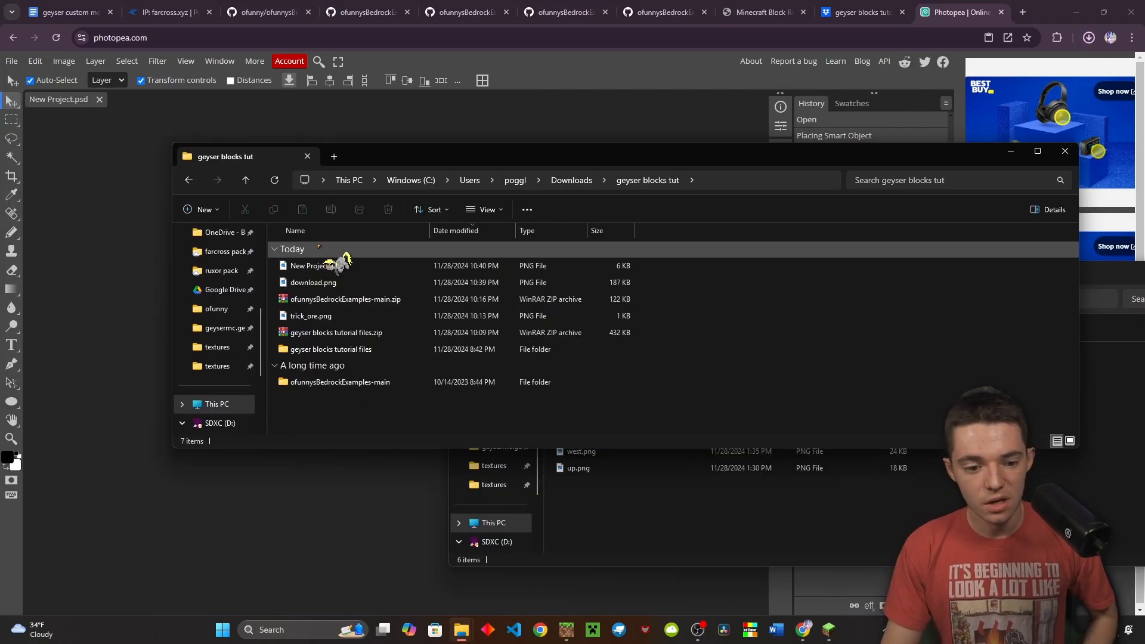
Preview the downloaded New Project.png cube render and select it for copying
left_click_drag(334, 268, 330, 267)
double_click(321, 266)
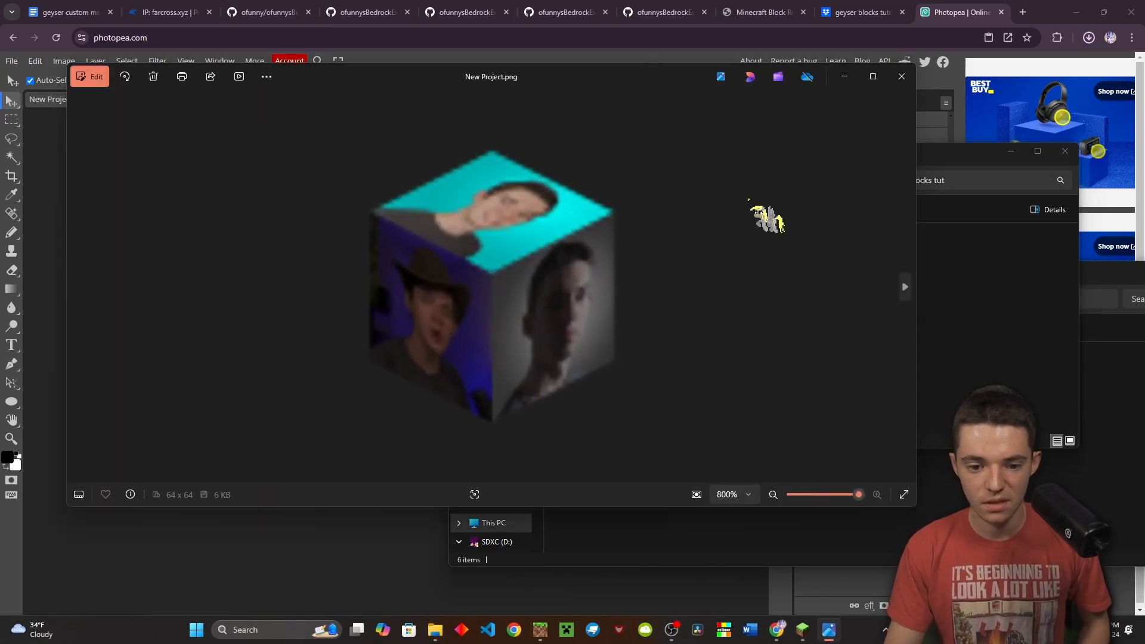
left_click(902, 77)
left_click(608, 266)
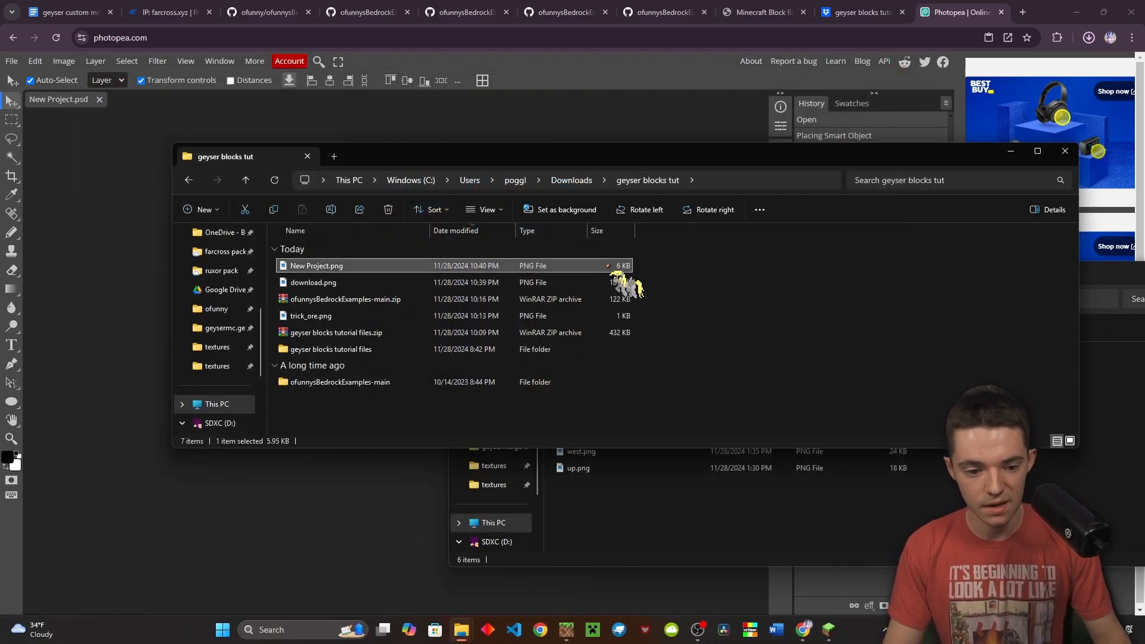
Paste the cube image into geysermc.genericBlock\textures\ofunny\sprites\blocks
left_click(331, 382)
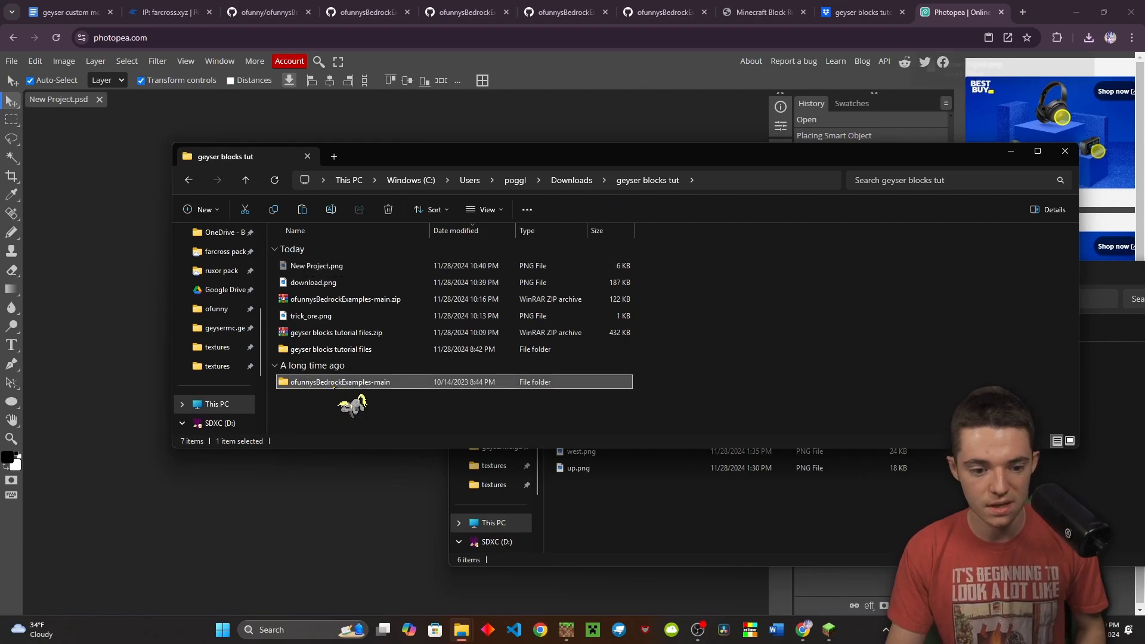
double_click(333, 382)
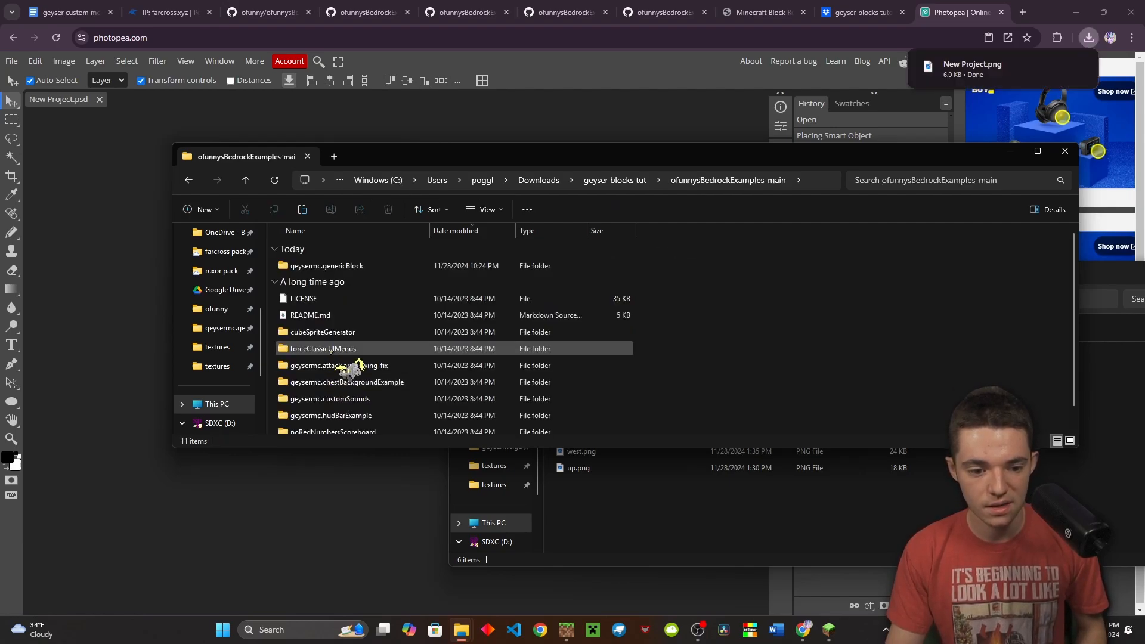
double_click(343, 266)
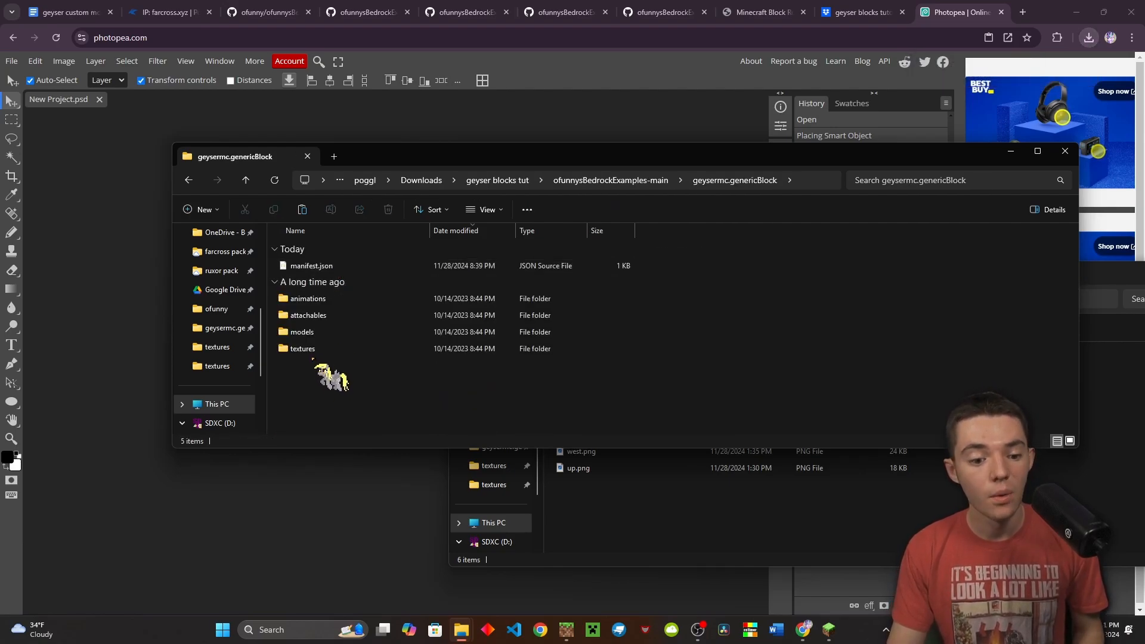
double_click(319, 350)
double_click(336, 313)
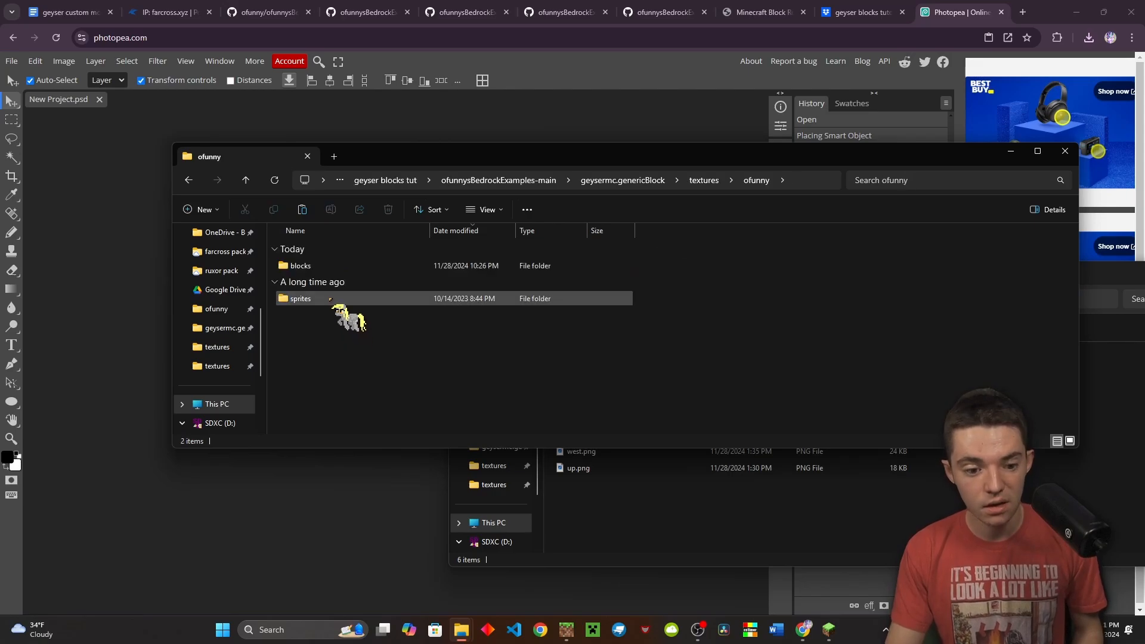
double_click(328, 296)
double_click(332, 267)
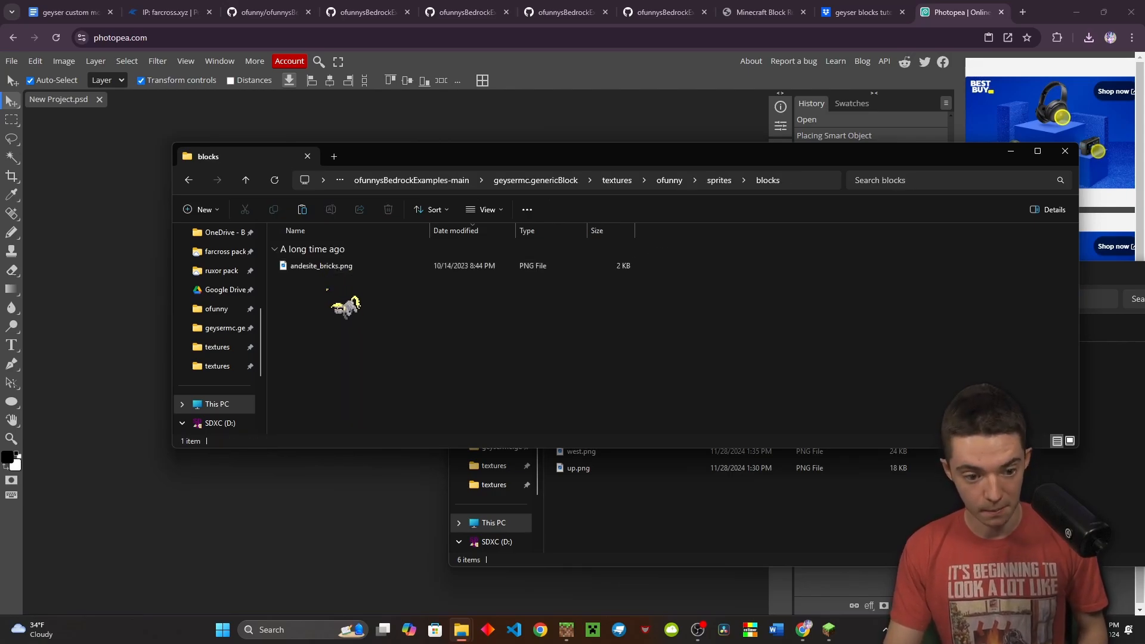
key("ctrl+v")
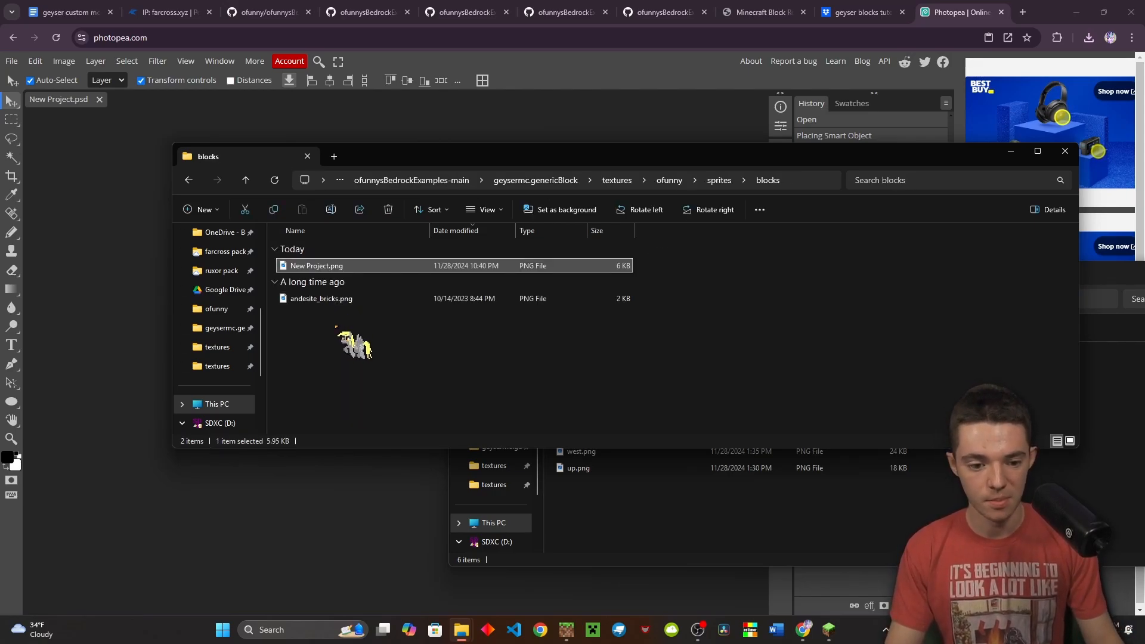
Rename the pasted image to croix_block_item.png and go back to the textures folder
left_click(333, 268)
type("cr")
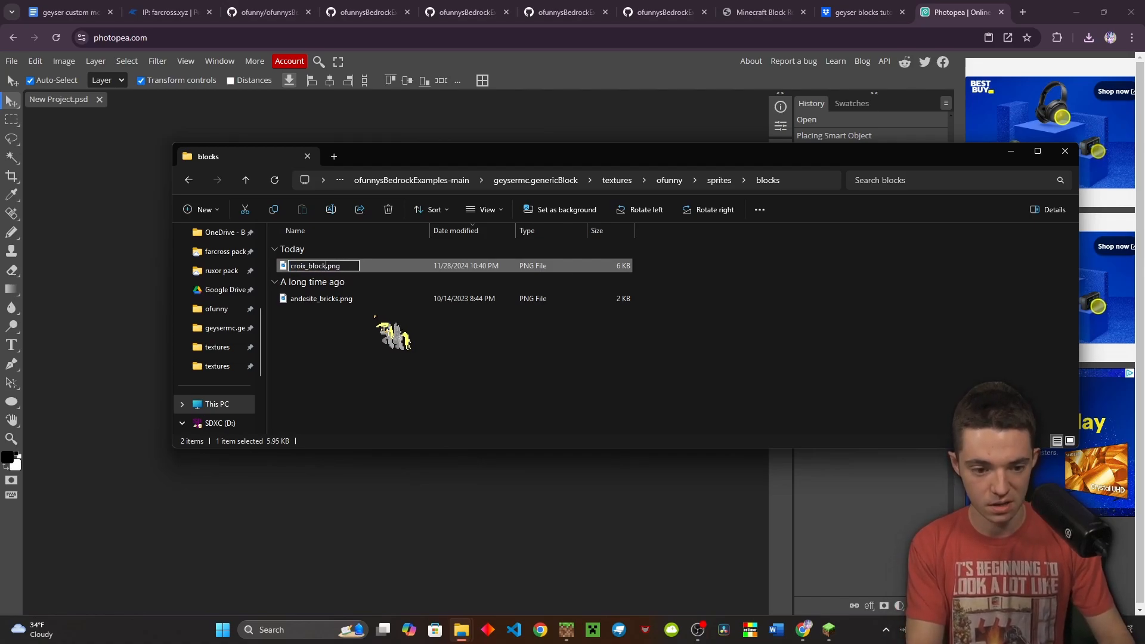
type("oix_block_item")
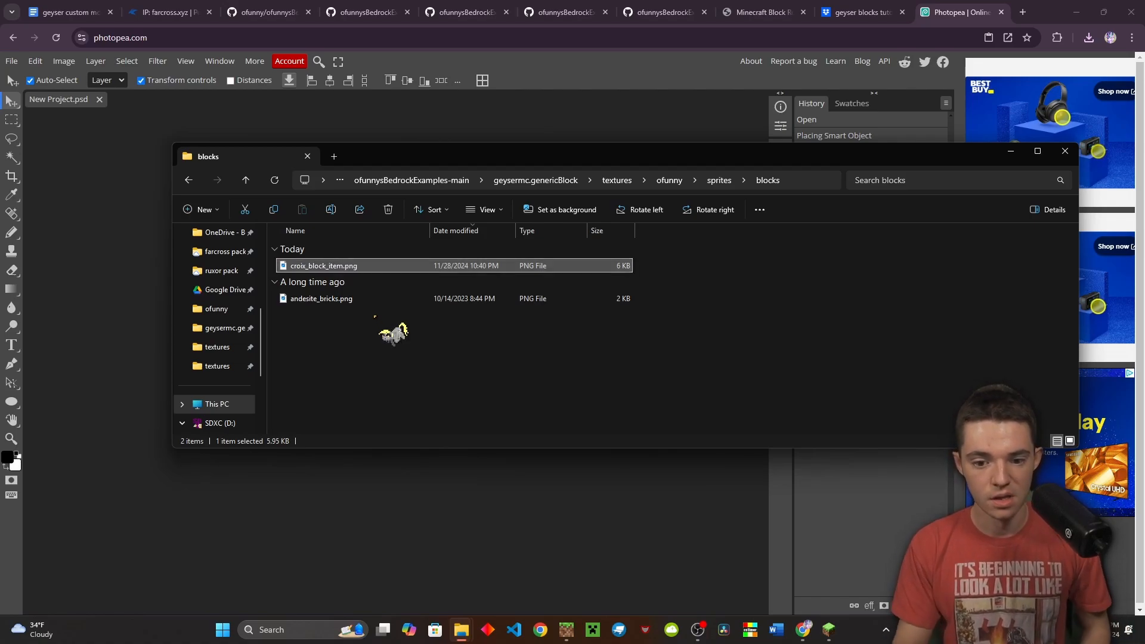
key("Return")
left_click(617, 180)
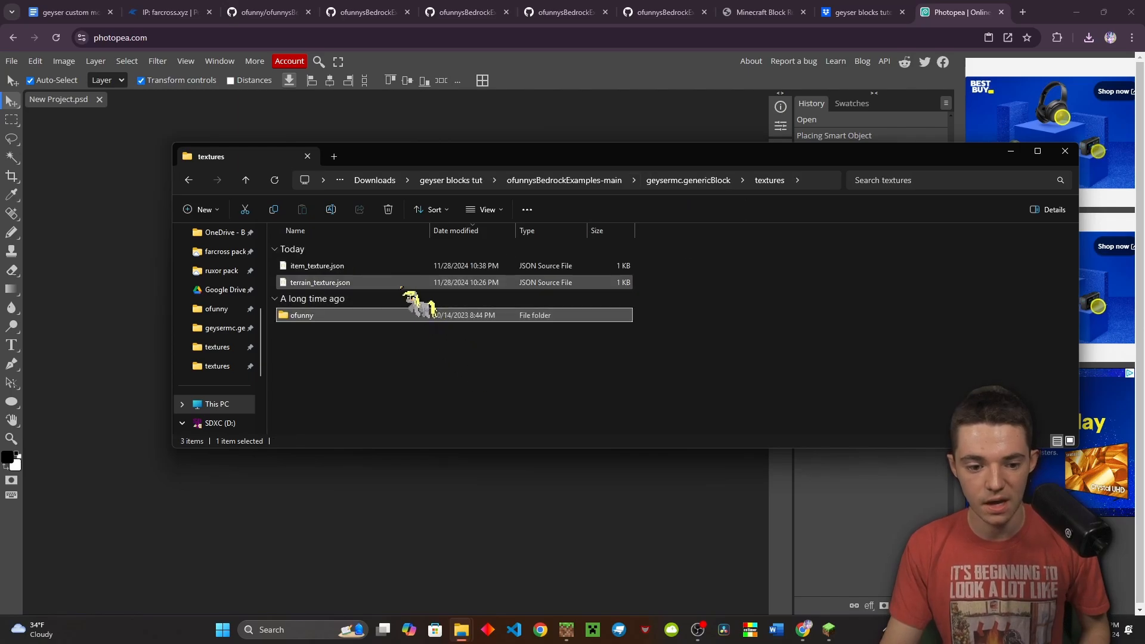
left_click(394, 268)
double_click(394, 267)
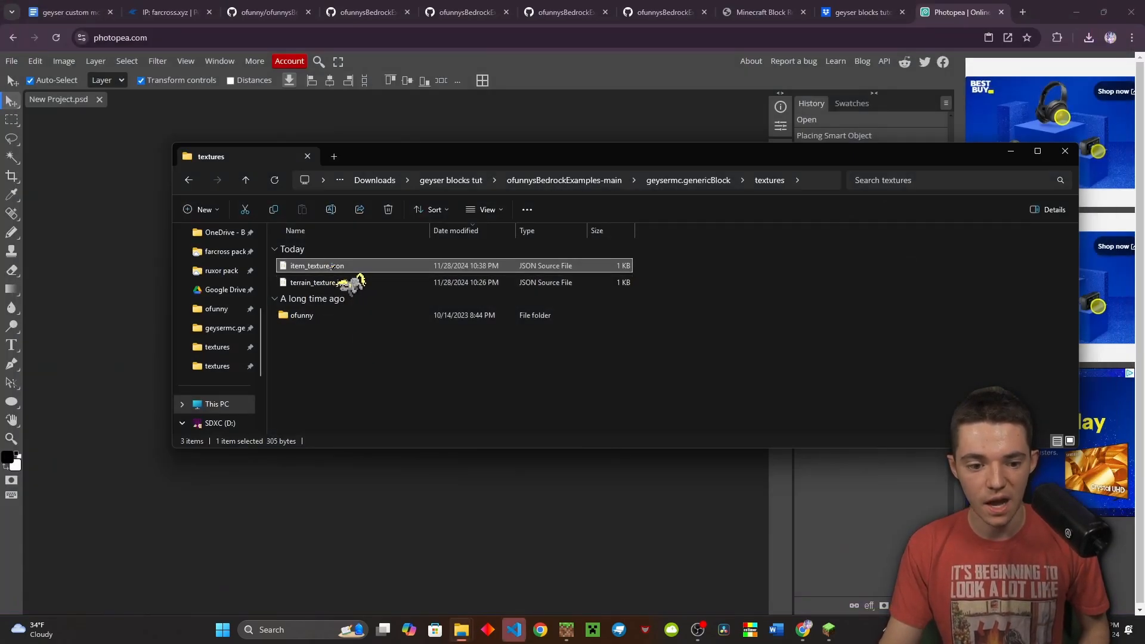
double_click(333, 266)
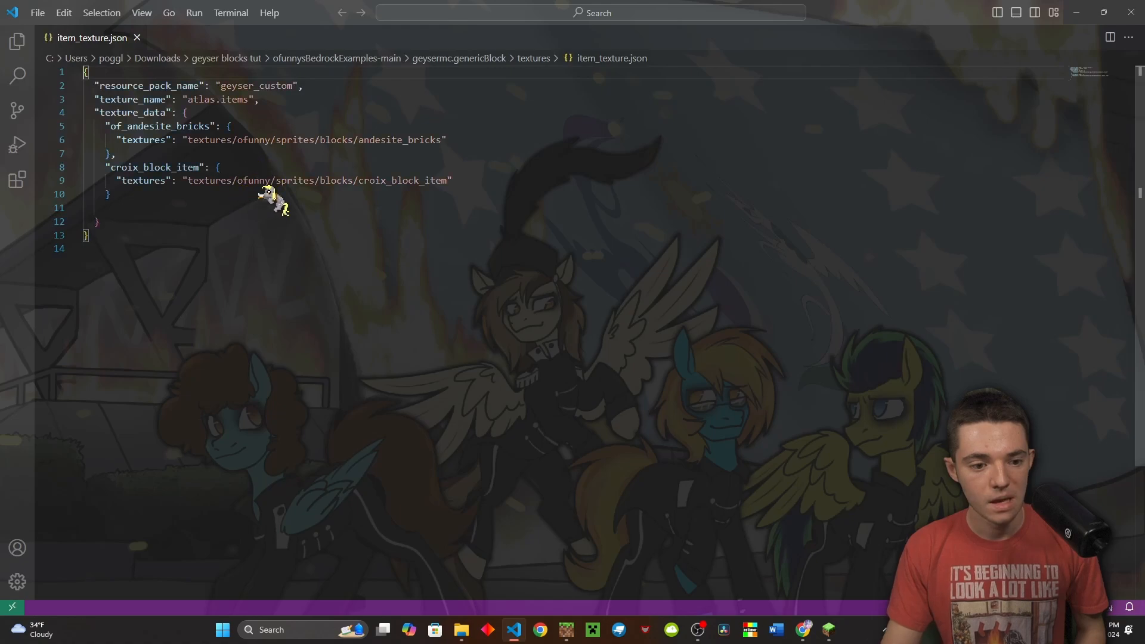
left_click(337, 180)
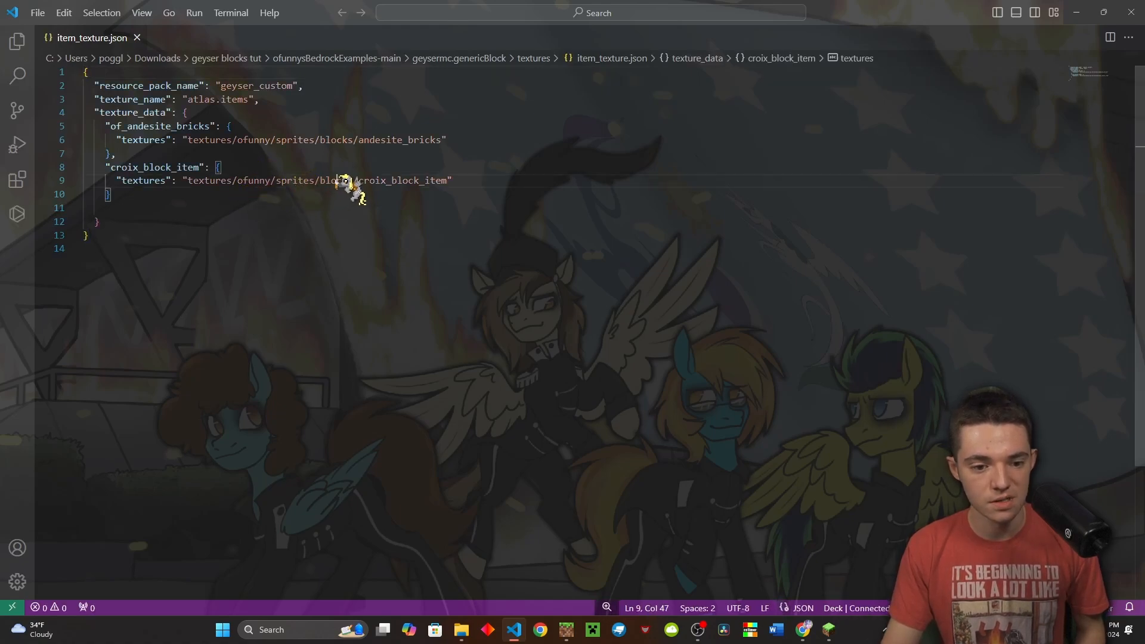
left_click_drag(360, 180, 446, 180)
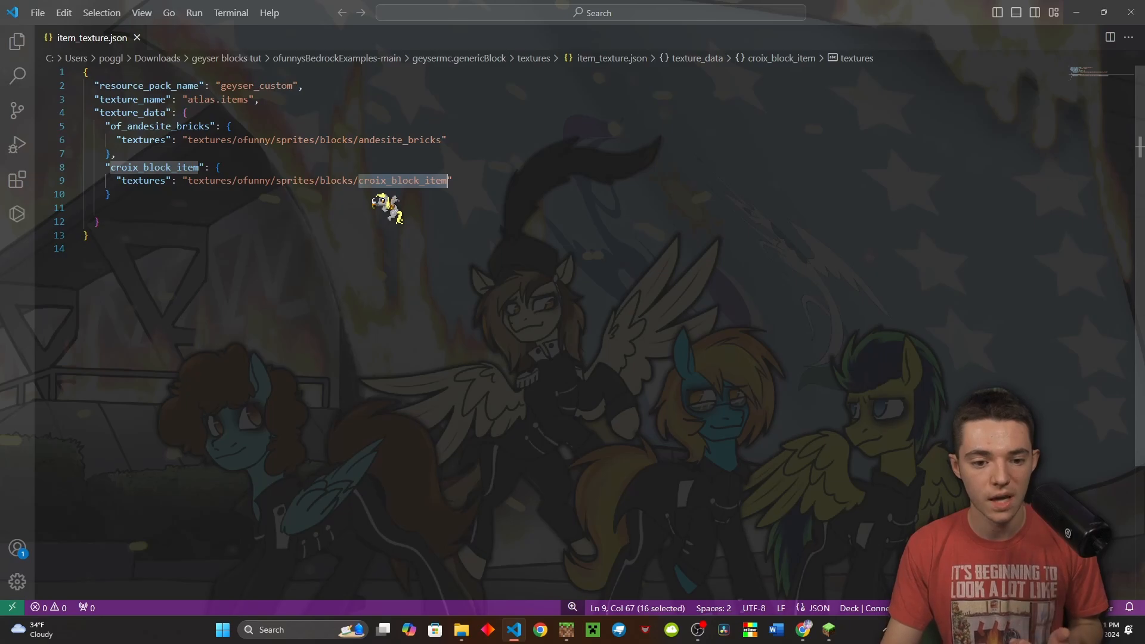
left_click(455, 180)
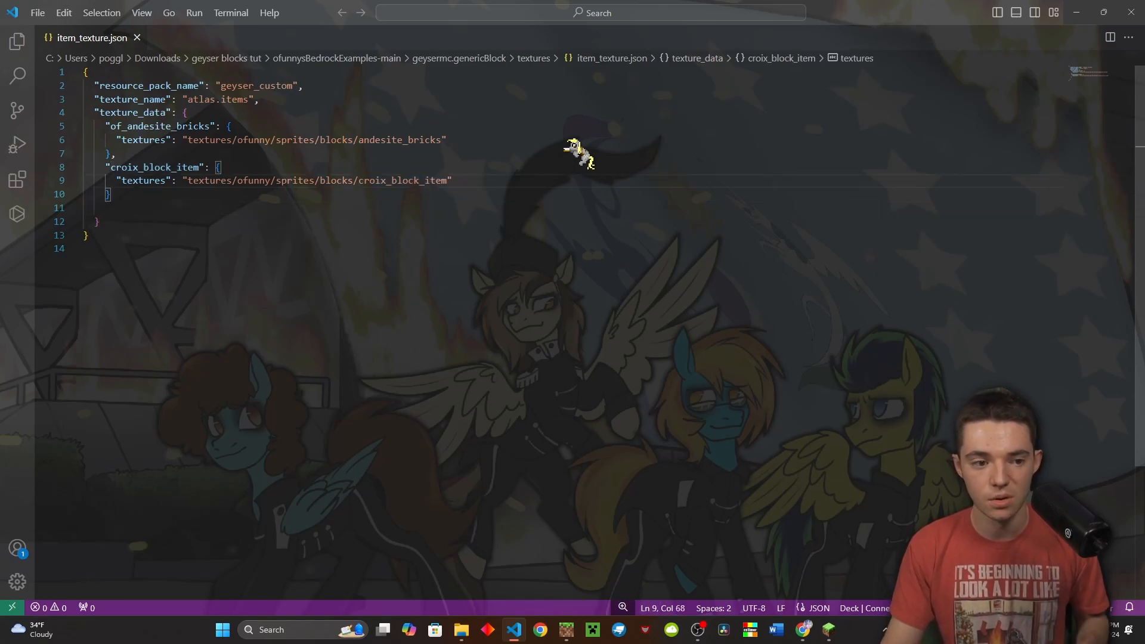
left_click(1131, 12)
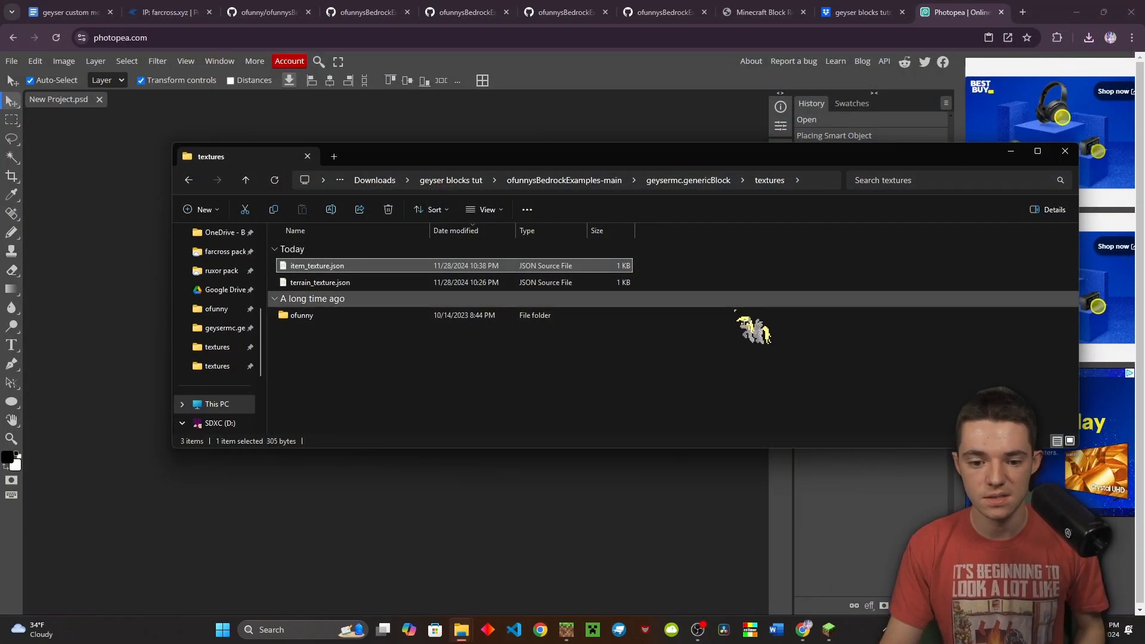
left_click(704, 301)
left_click(627, 353)
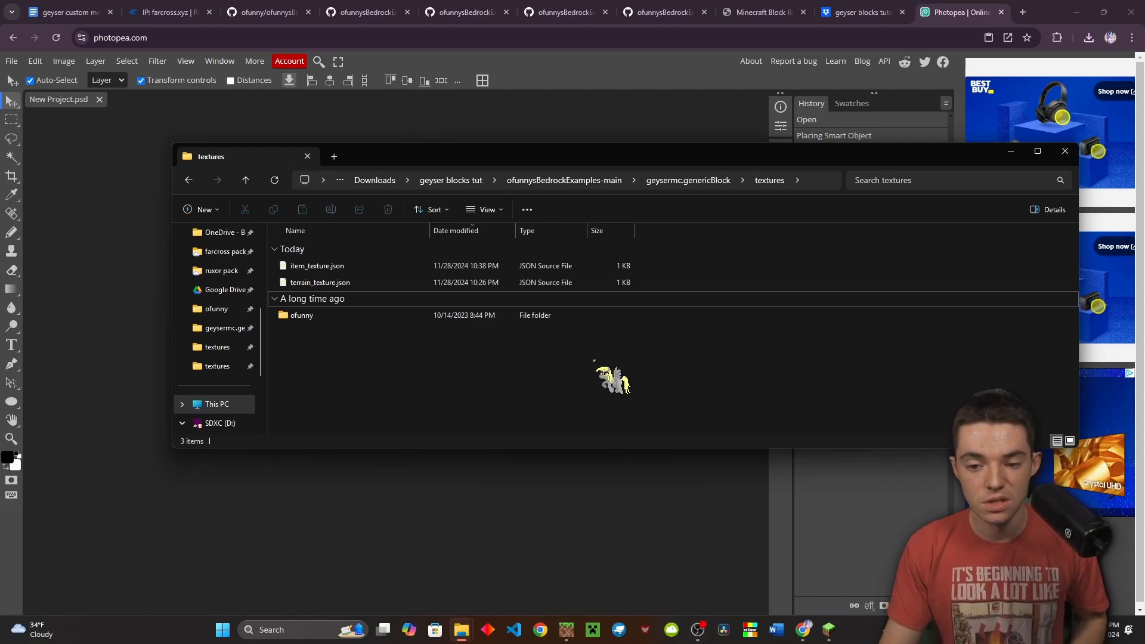
Resume the Minecraft game and hold the Croix Block
left_click(829, 630)
left_click(665, 199)
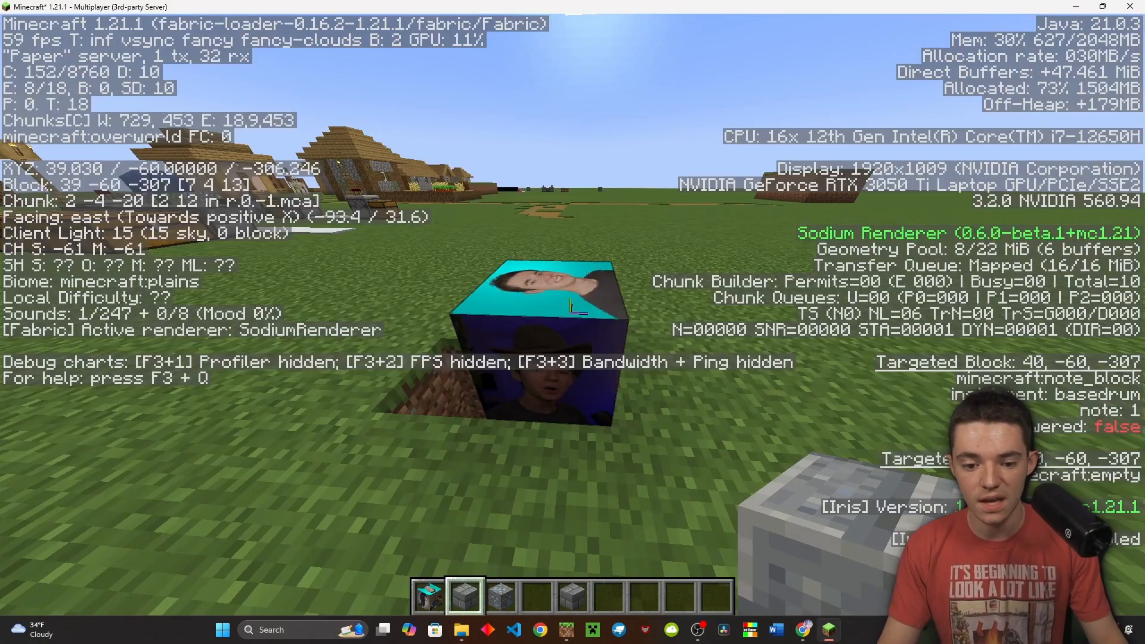
key("3")
key("1")
key("w")
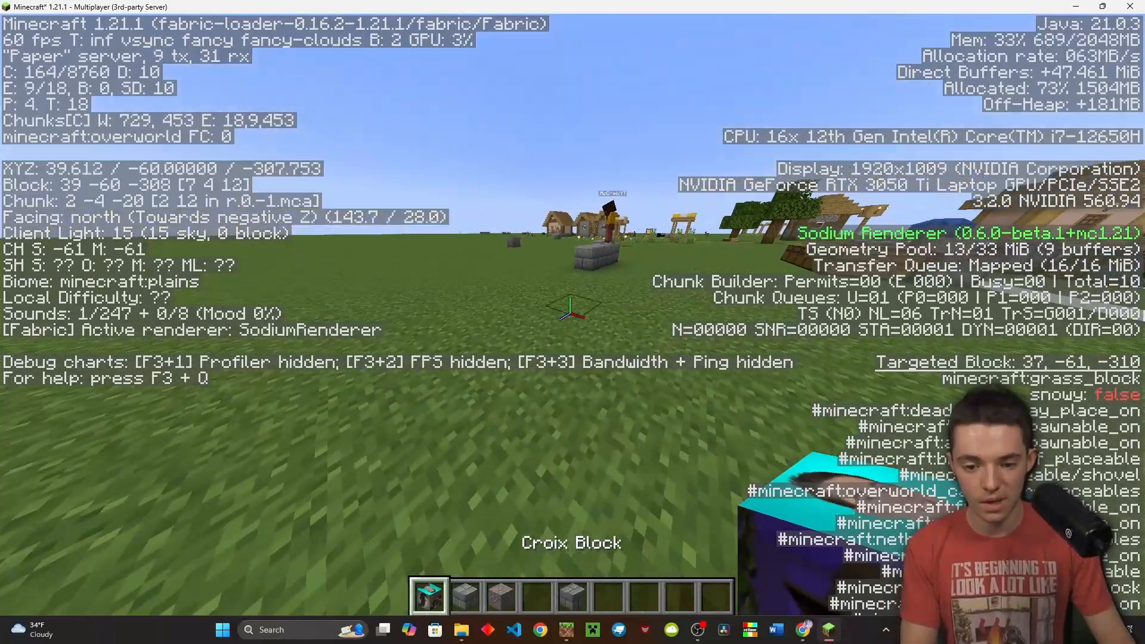
Run /iacustommodeldata example_block:croix_block to get its CustomModelData 10008
key("slash")
type("iacu")
key("Tab")
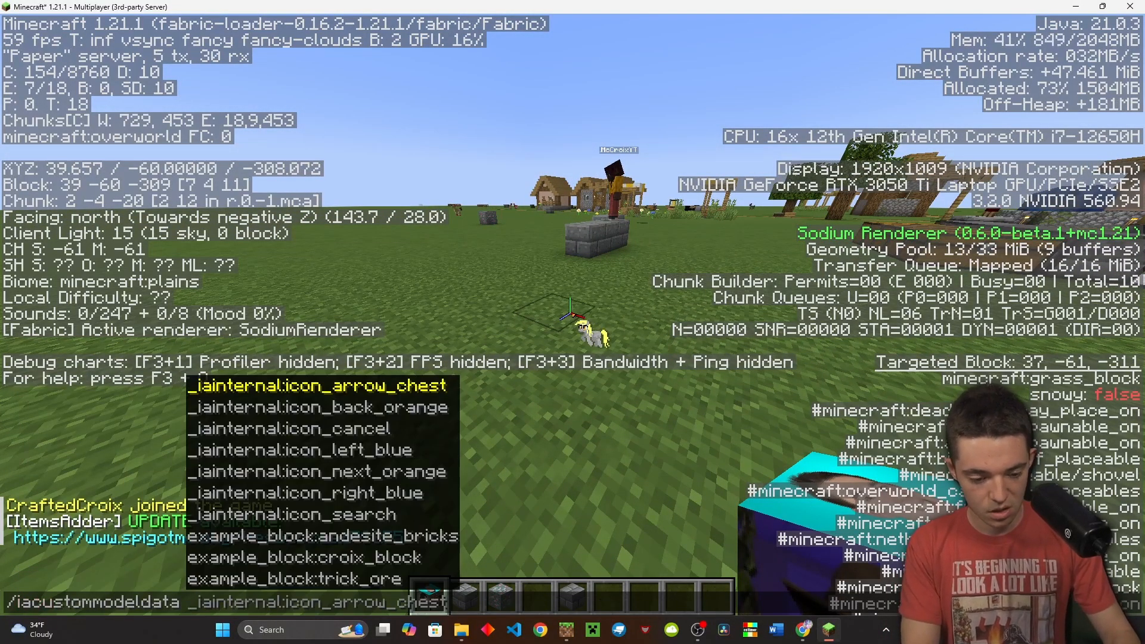
type("cro")
key("Tab")
key("Return")
key("t")
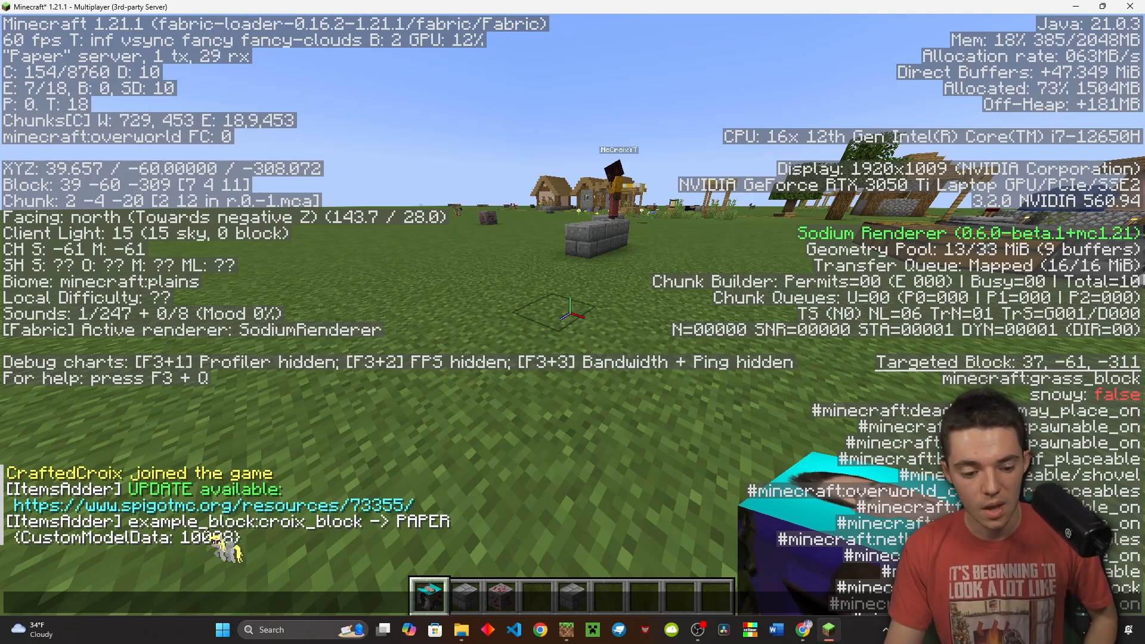
left_click(803, 630)
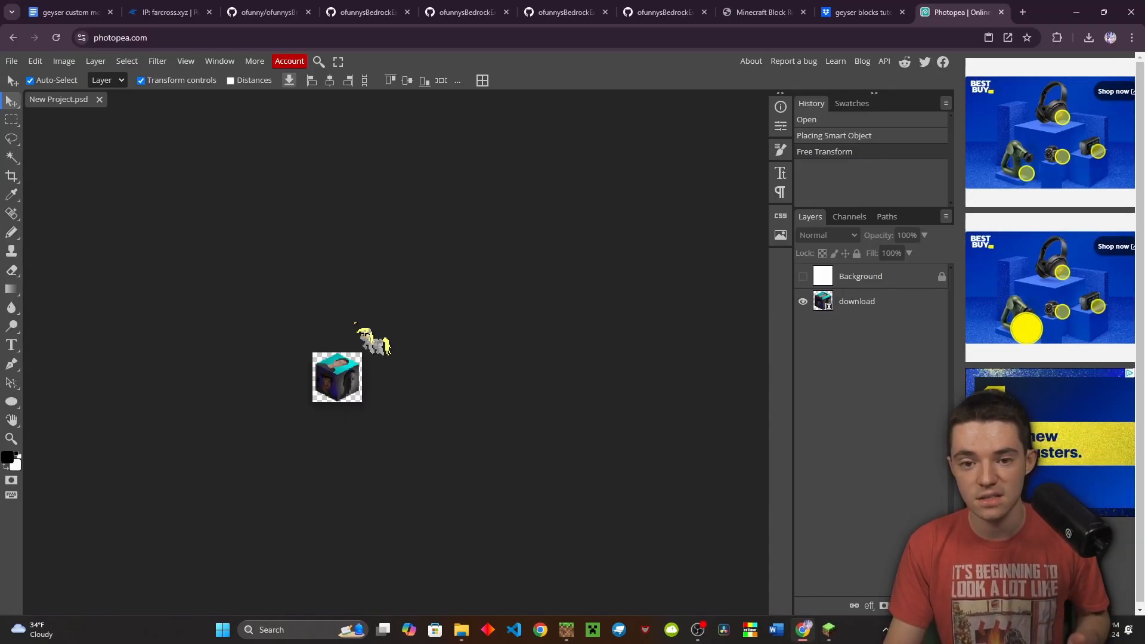
Duplicate the item_mappings.json entry as croix_block_item with custom_model_data 10008 and save
left_click(168, 12)
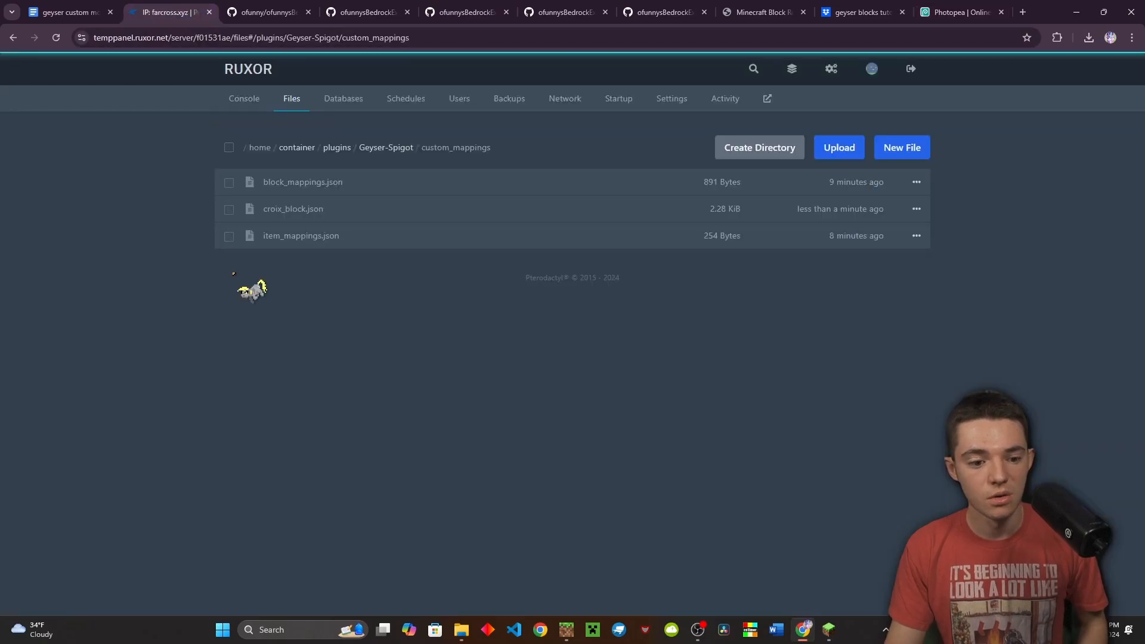
left_click(301, 242)
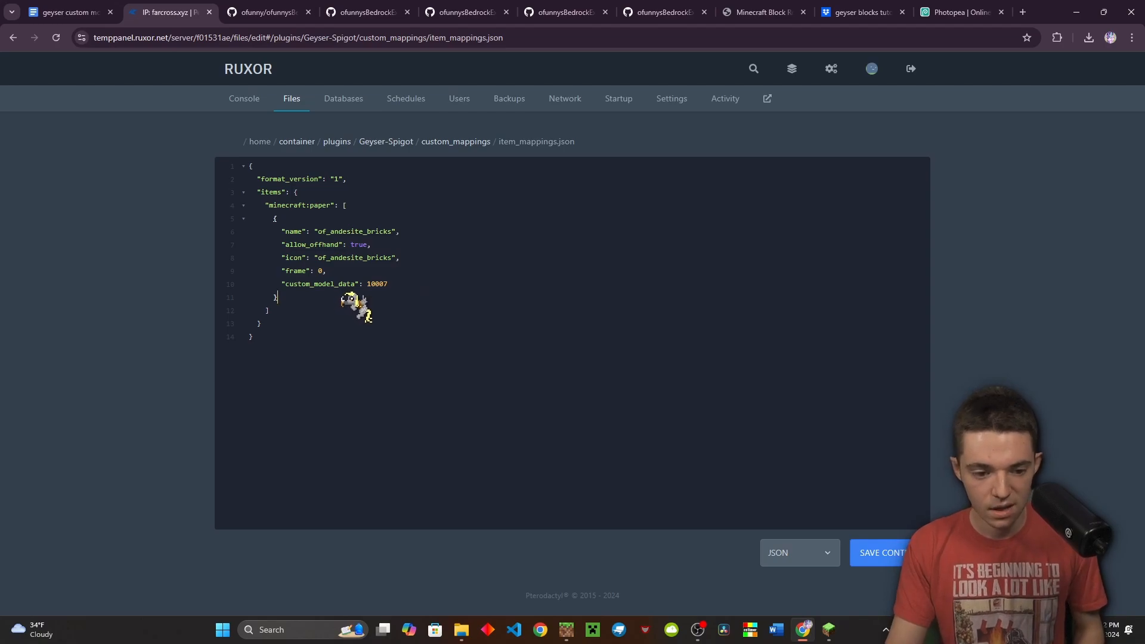
left_click_drag(343, 295, 140, 215)
key("ctrl+c")
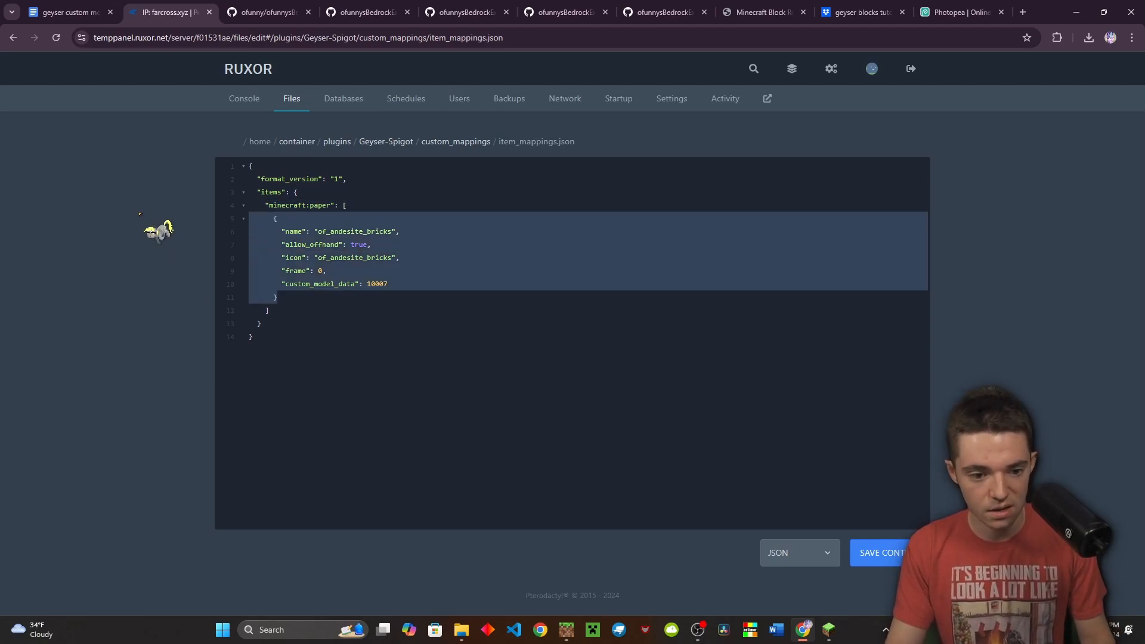
left_click(291, 298)
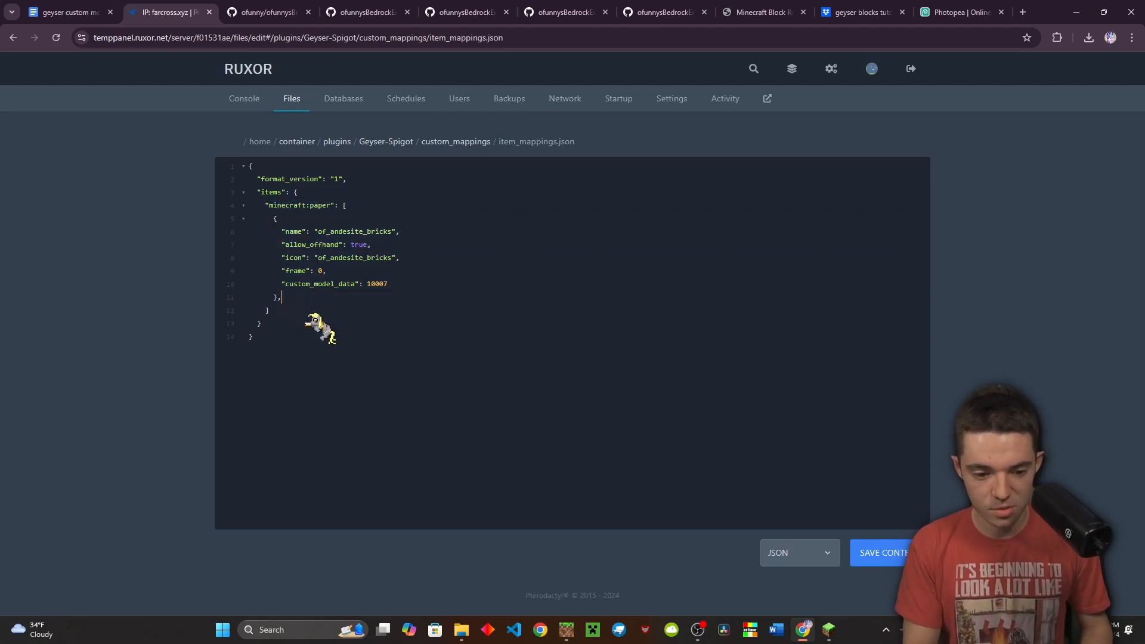
key("ctrl+v")
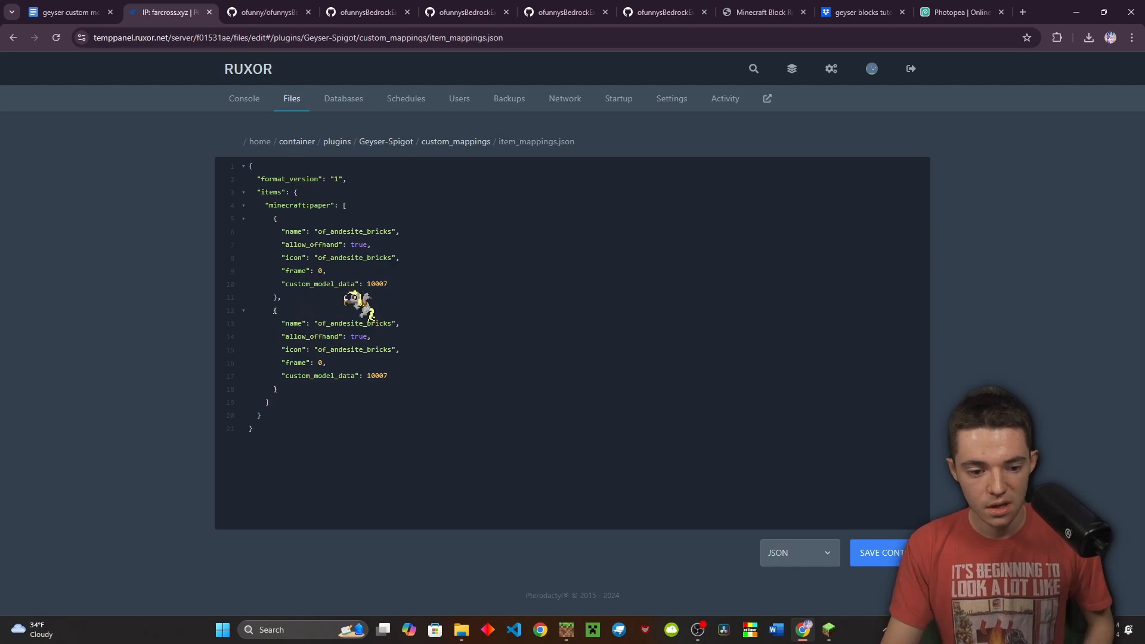
double_click(388, 323)
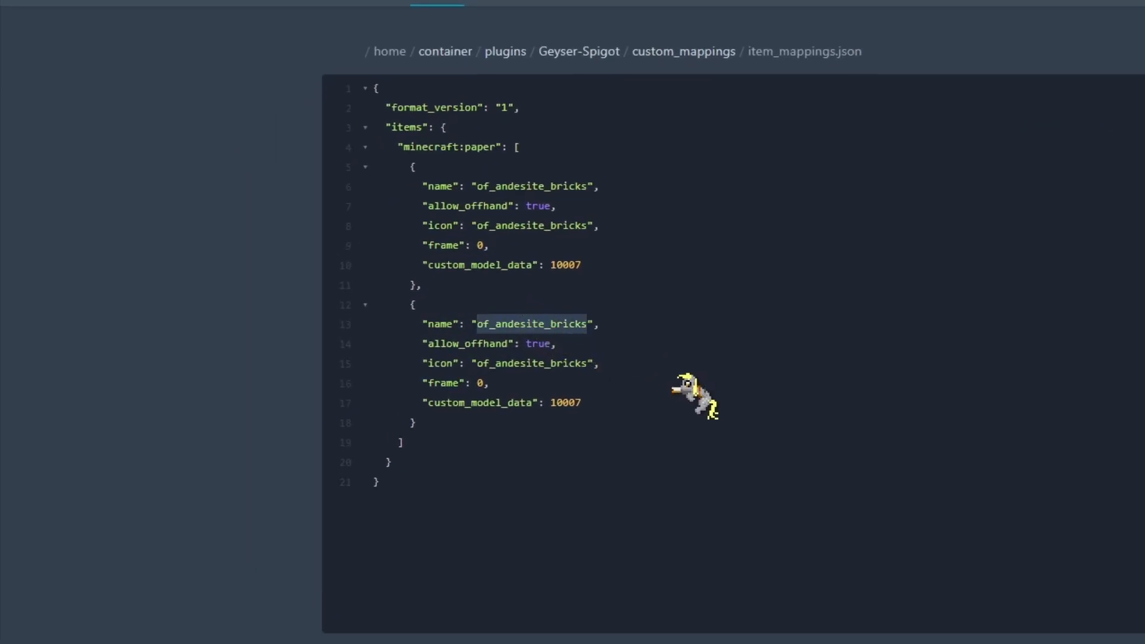
type("croix")
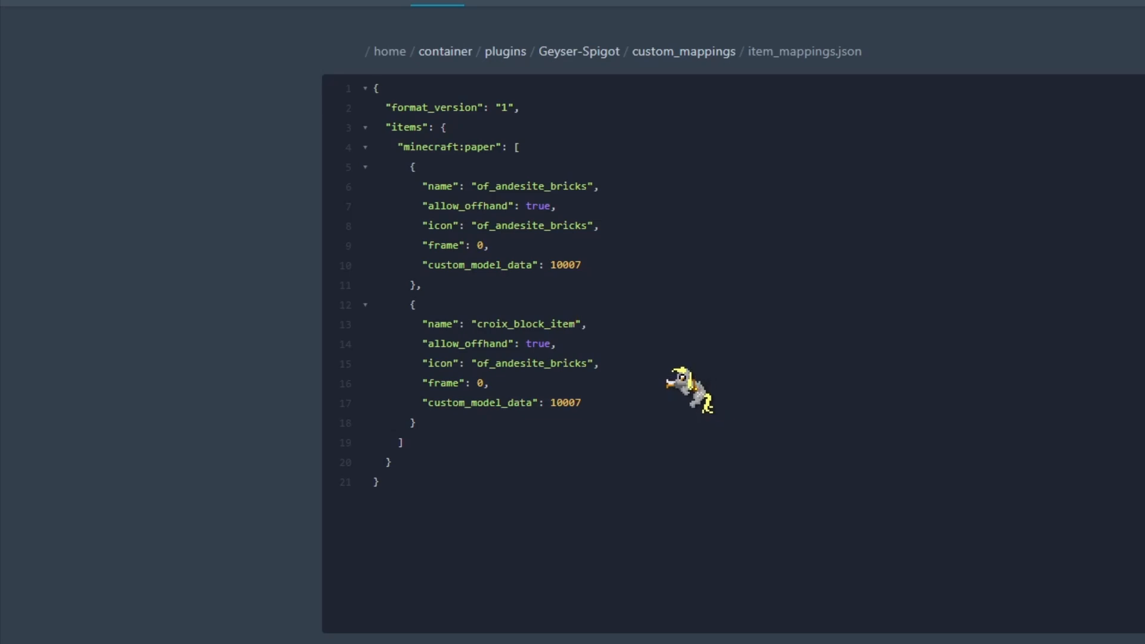
double_click(524, 364)
type("croix")
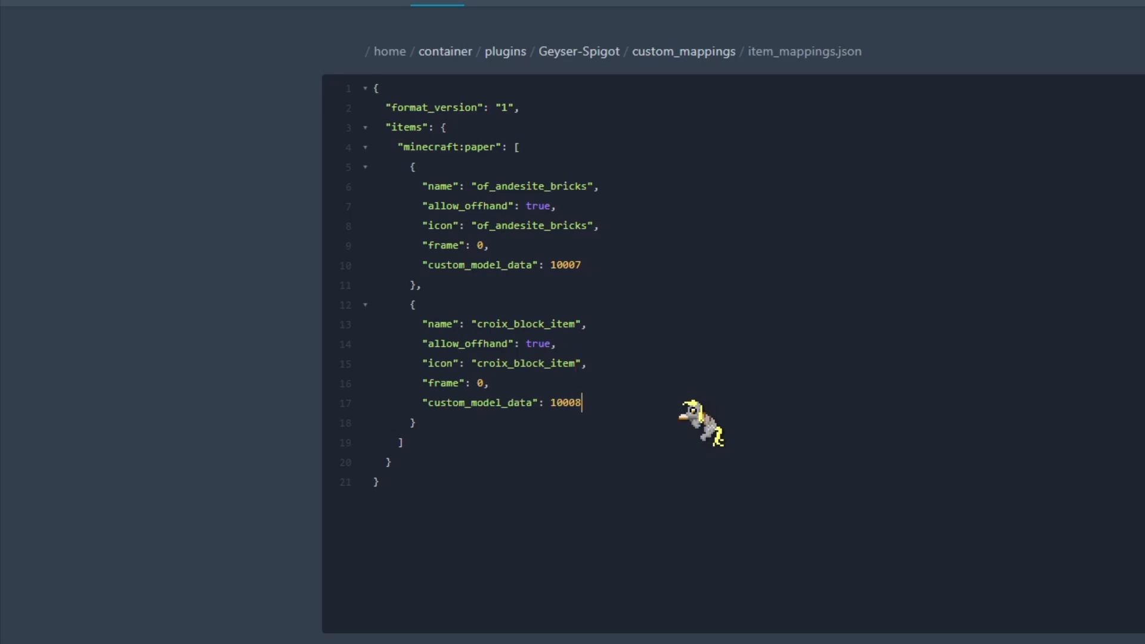
key("ctrl+s")
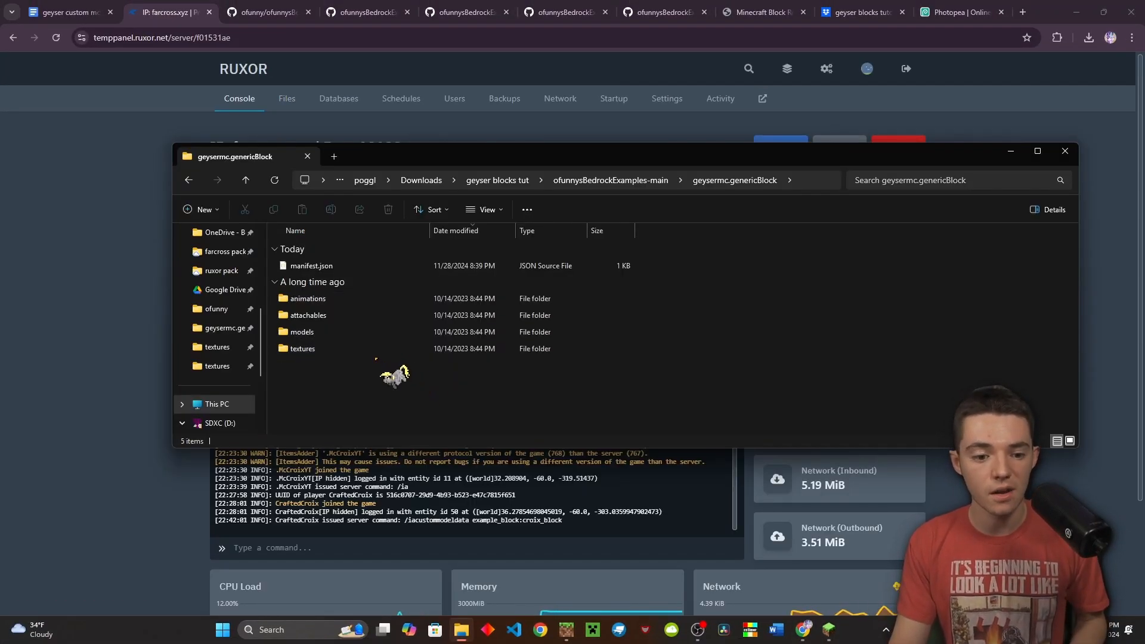
Replace manifest.json's header uuid with a newly inserted UUID and save the file
double_click(333, 269)
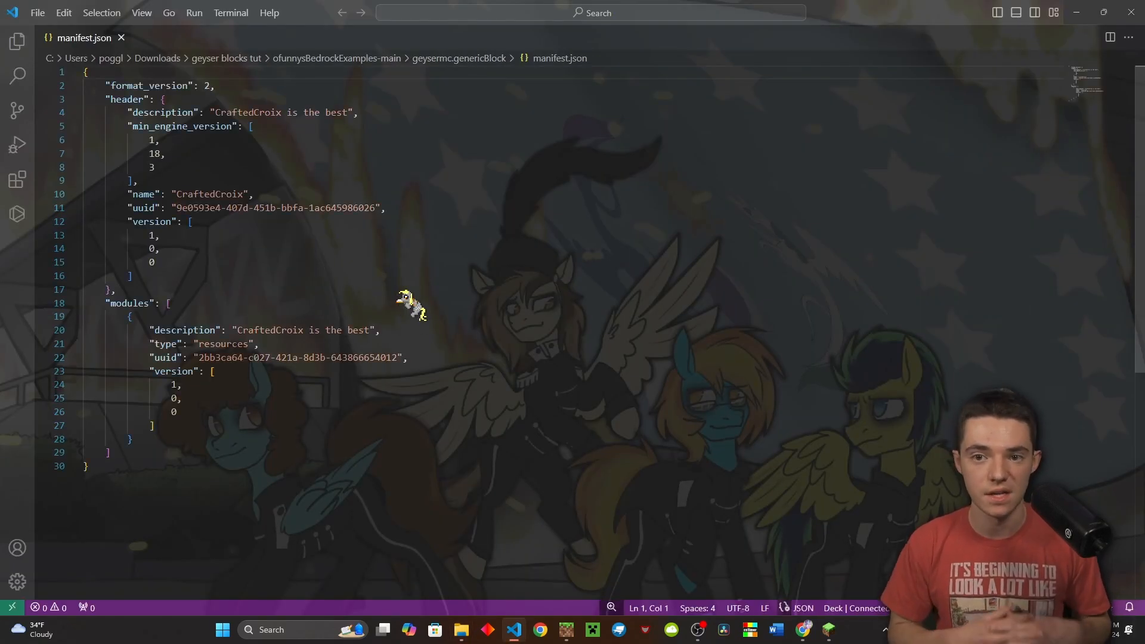
left_click(380, 224)
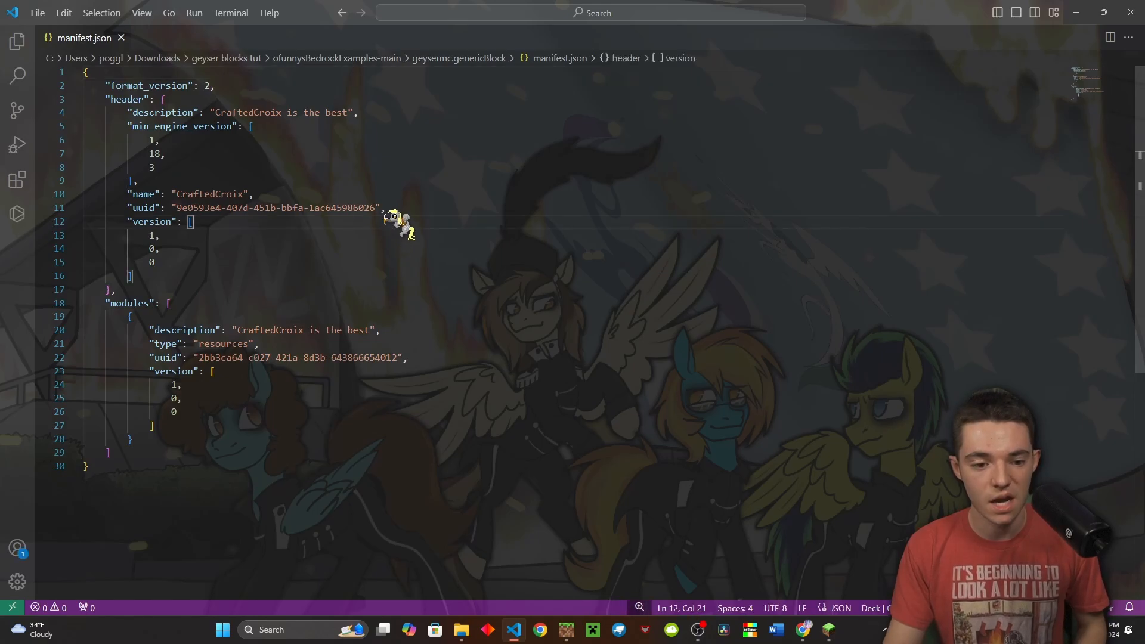
left_click(177, 208)
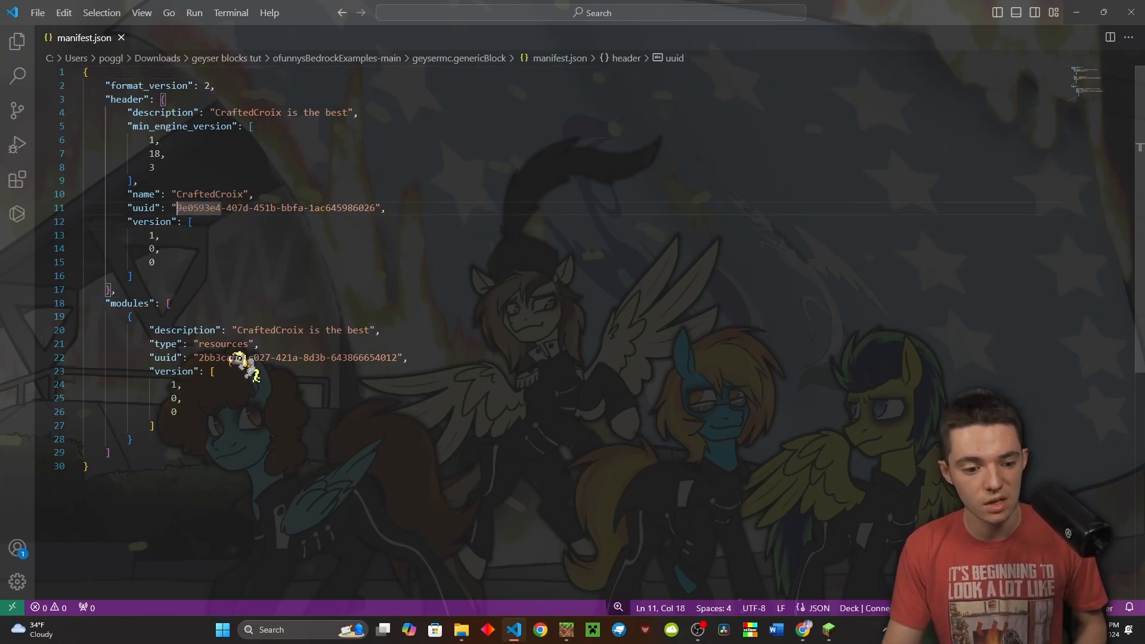
left_click(232, 358)
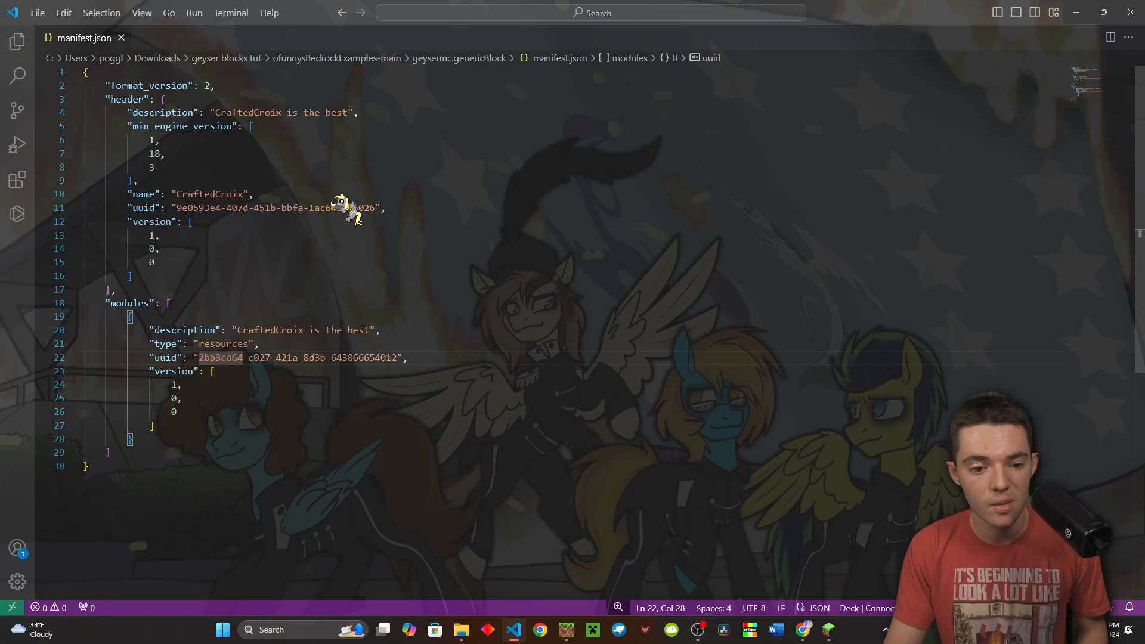
left_click_drag(376, 208, 326, 208)
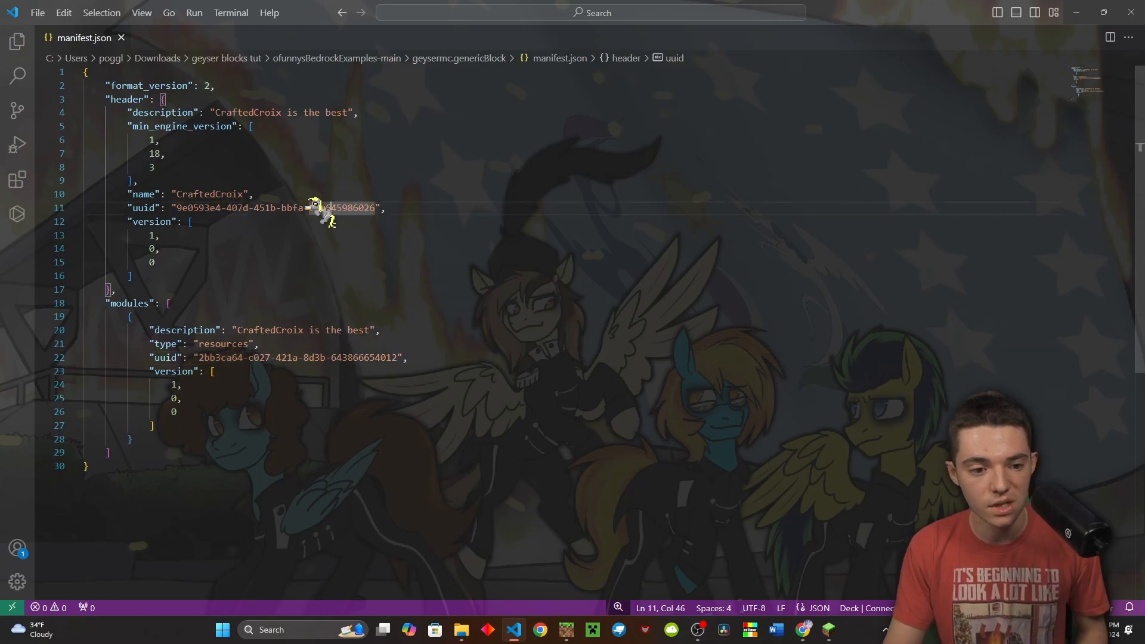
left_click(376, 207)
key("ctrl+shift+Left")
key("ctrl+shift+Left")
key("ctrl+shift+Left")
key("ctrl+shift+Left")
key("ctrl+shift+Left")
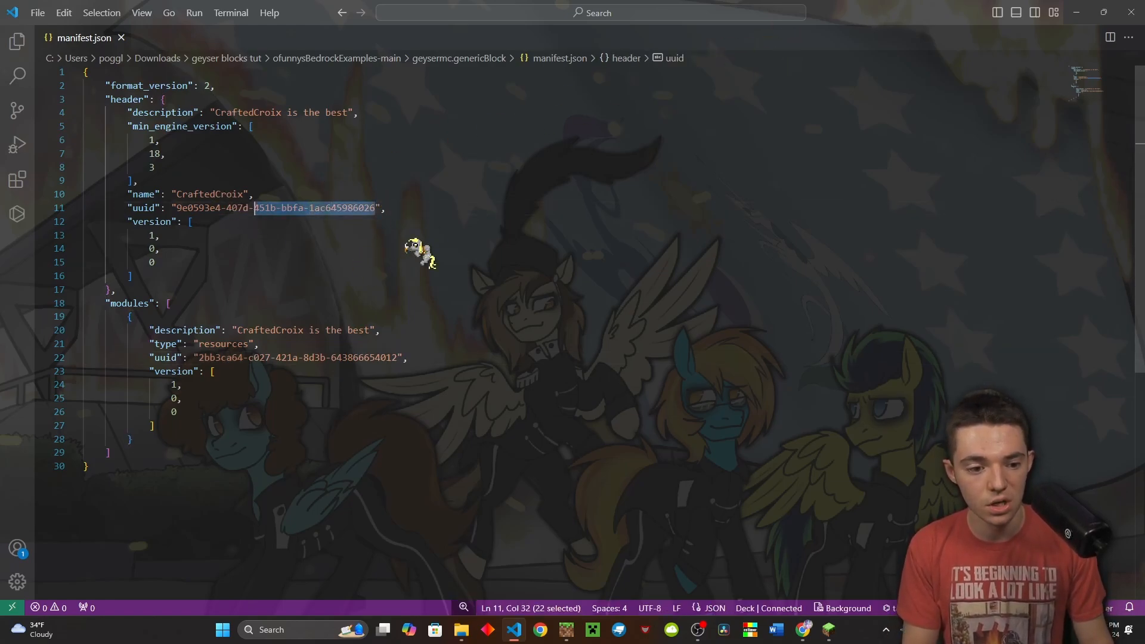
key("ctrl+shift+p")
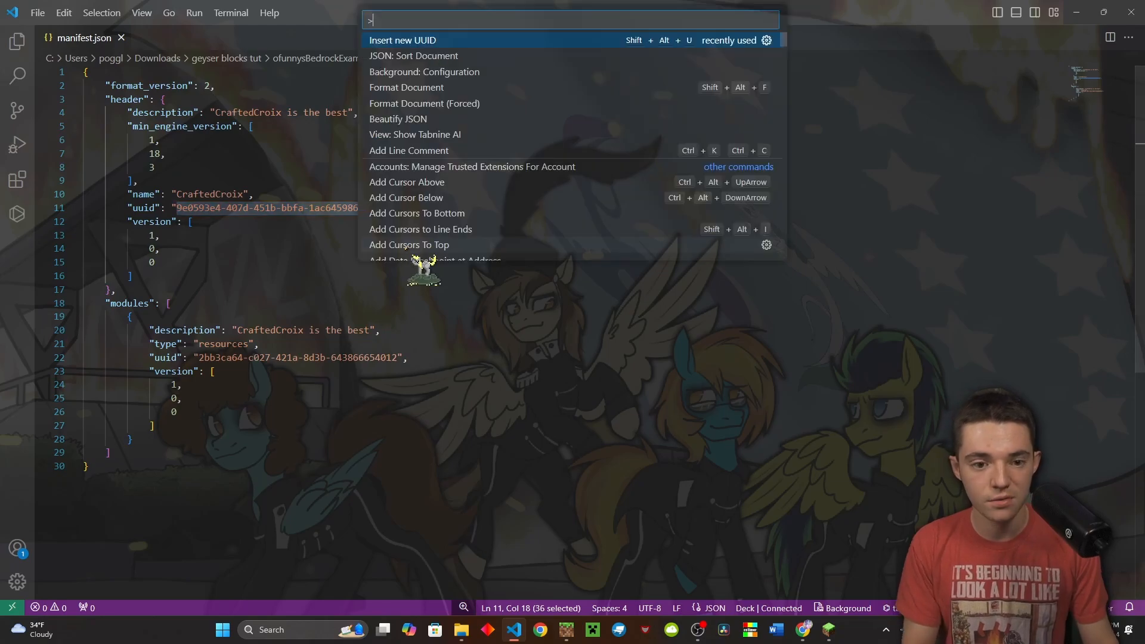
key("Return")
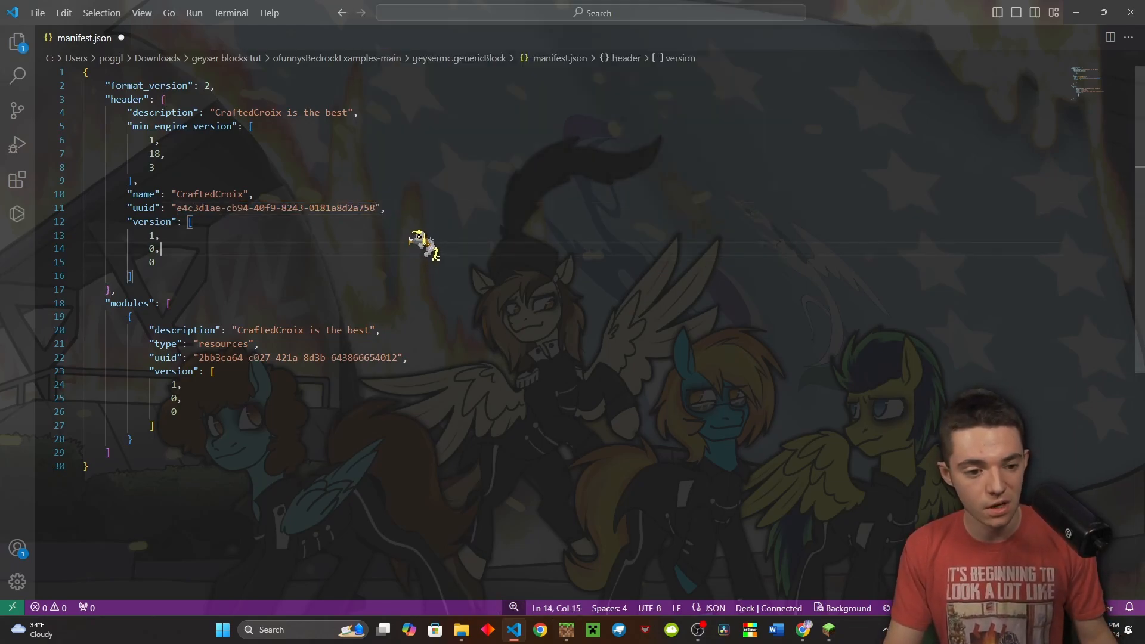
key("ctrl+s")
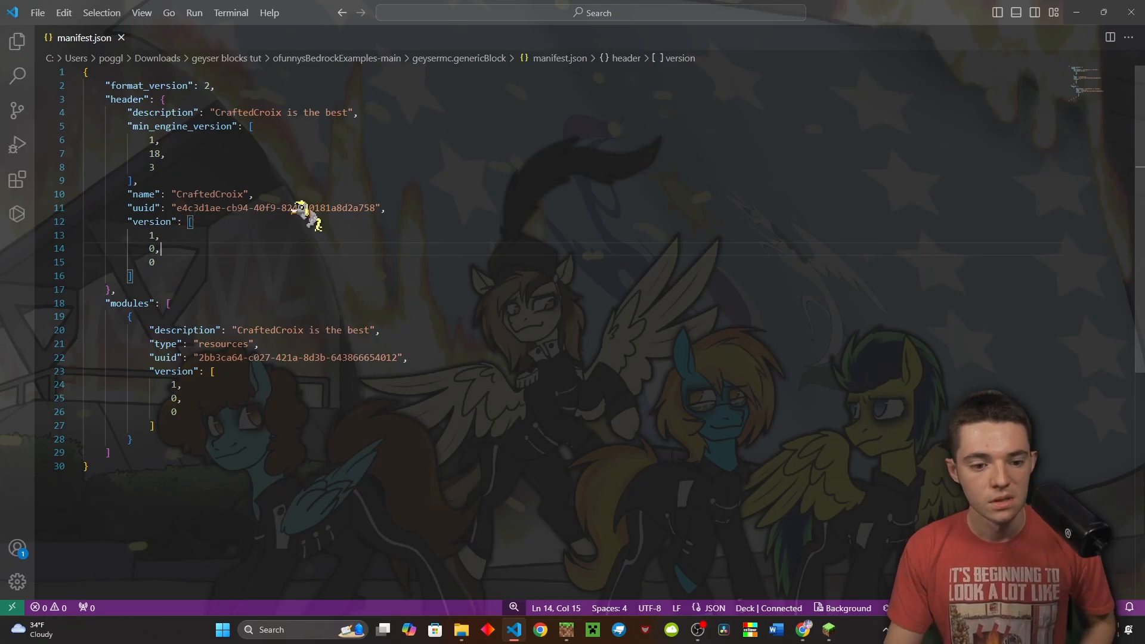
left_click(802, 630)
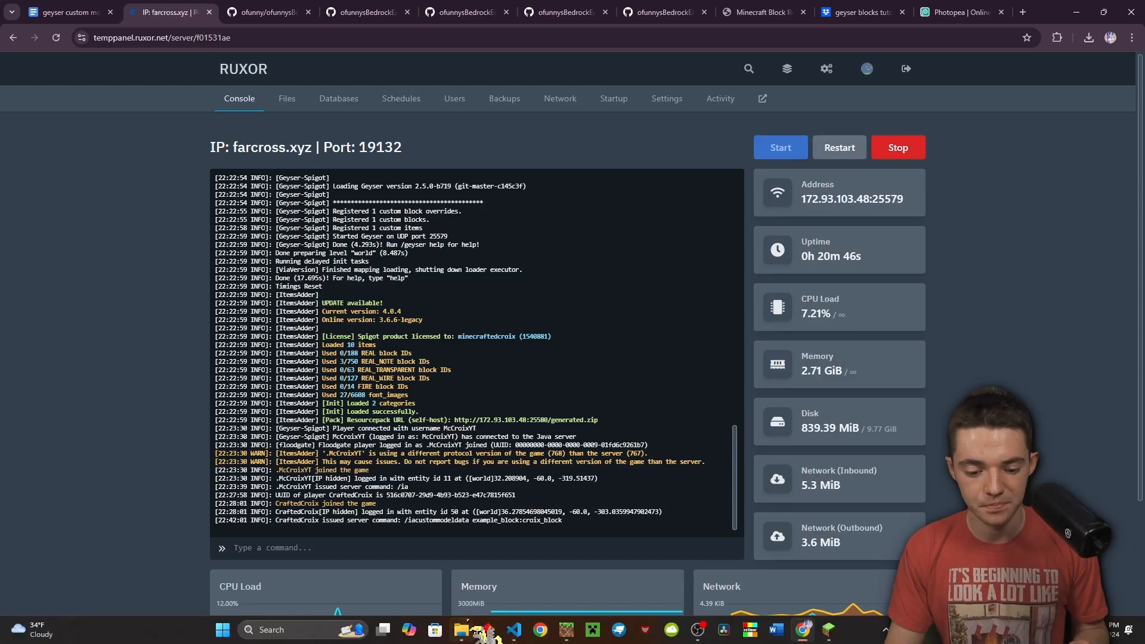
Compress all items in geysermc.genericBlock into a ZIP renamed geyser_resources.mcpack
left_click(462, 630)
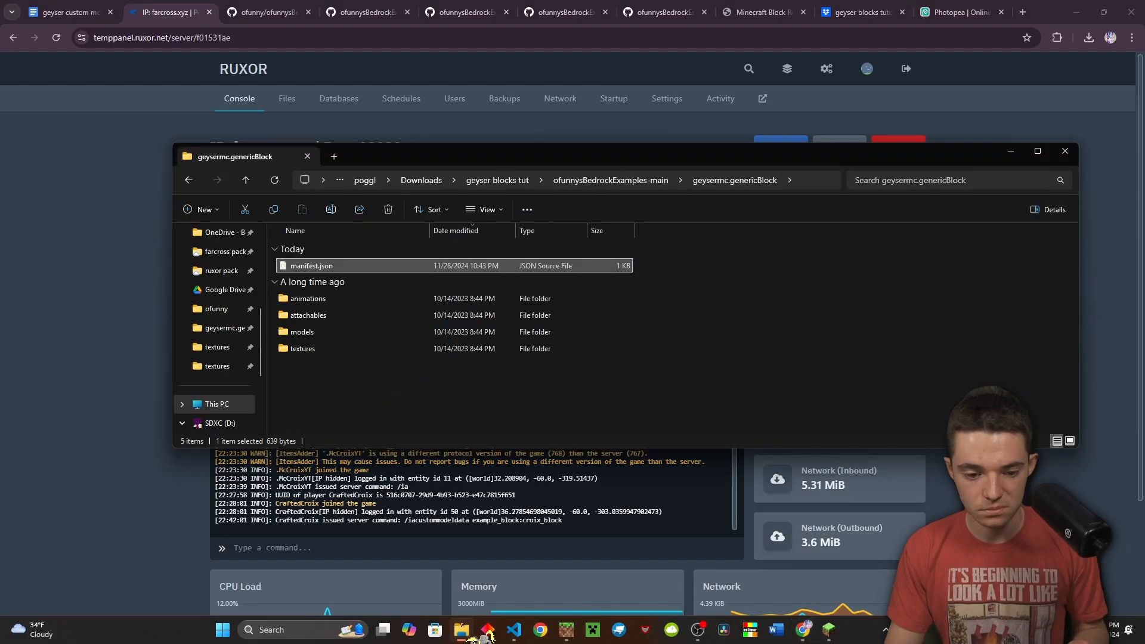
left_click(437, 397)
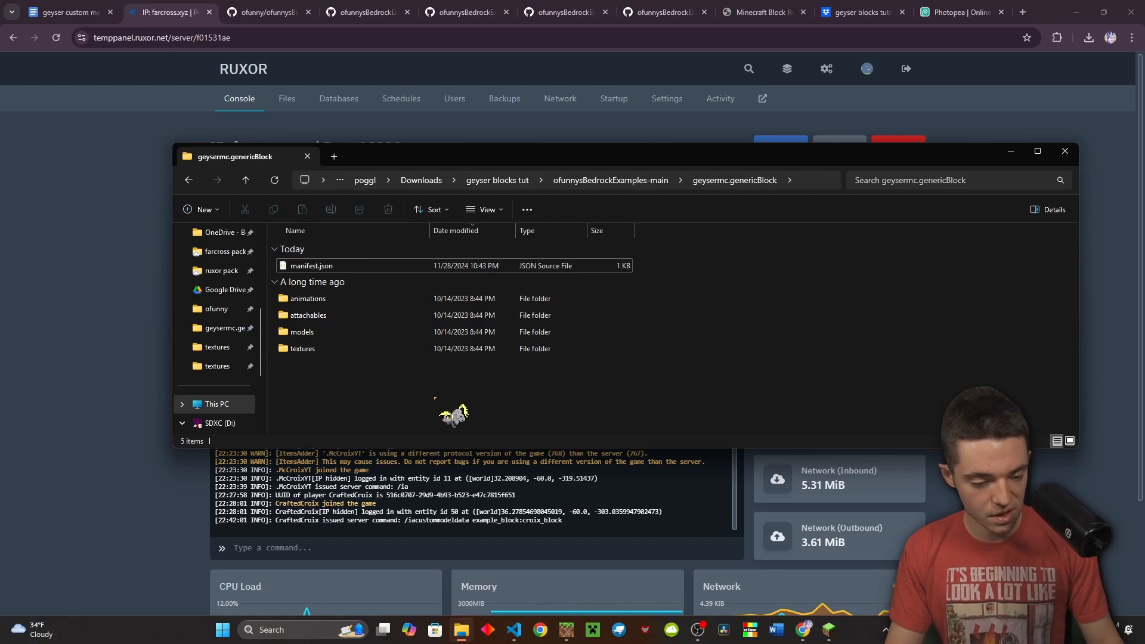
key("ctrl+a")
right_click(348, 324)
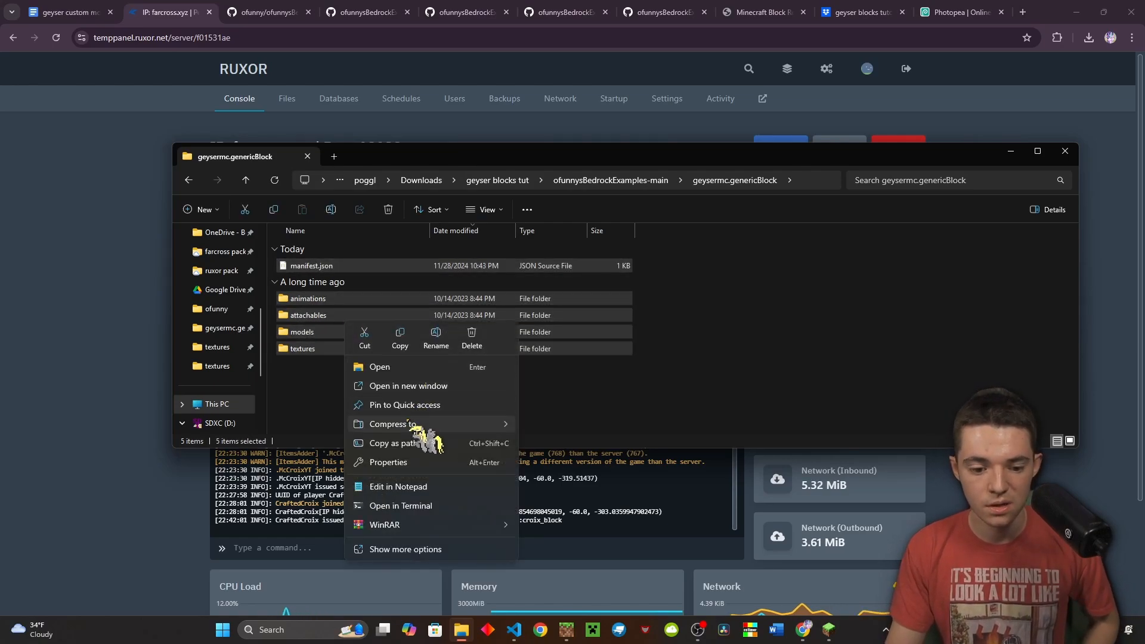
mouse_move(411, 424)
left_click(525, 425)
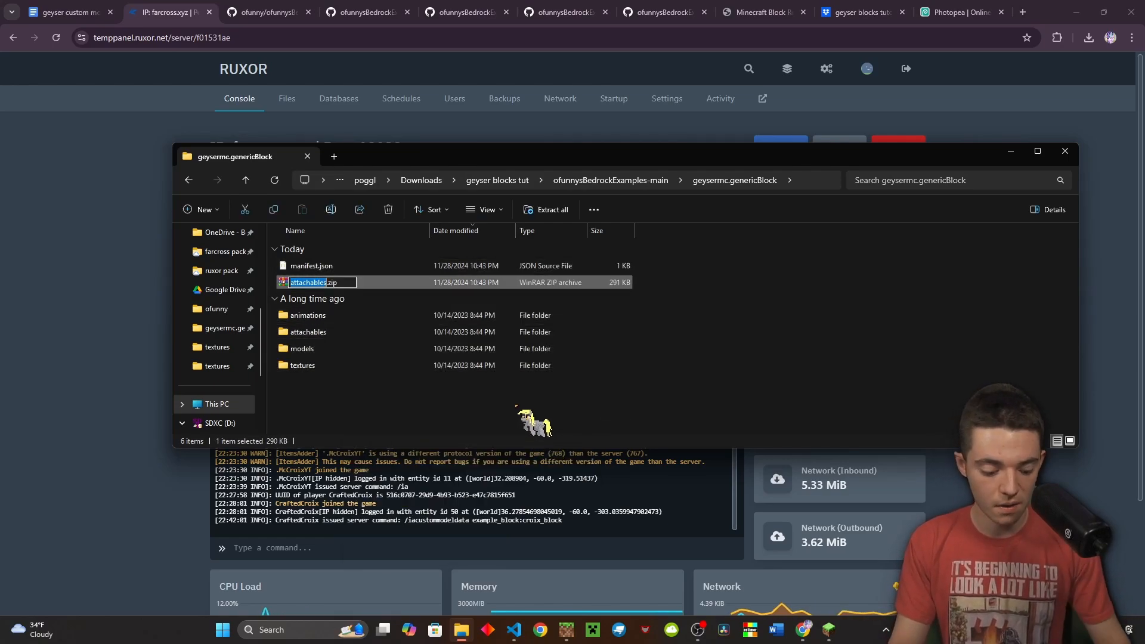
type("geyser_reso")
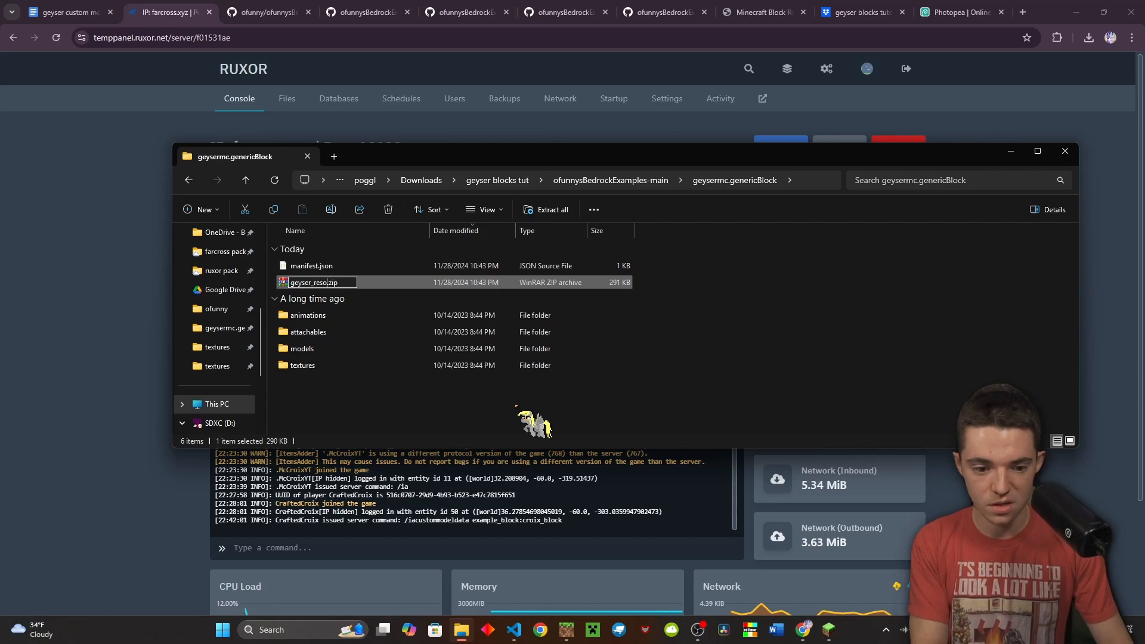
type("urces.mcpa")
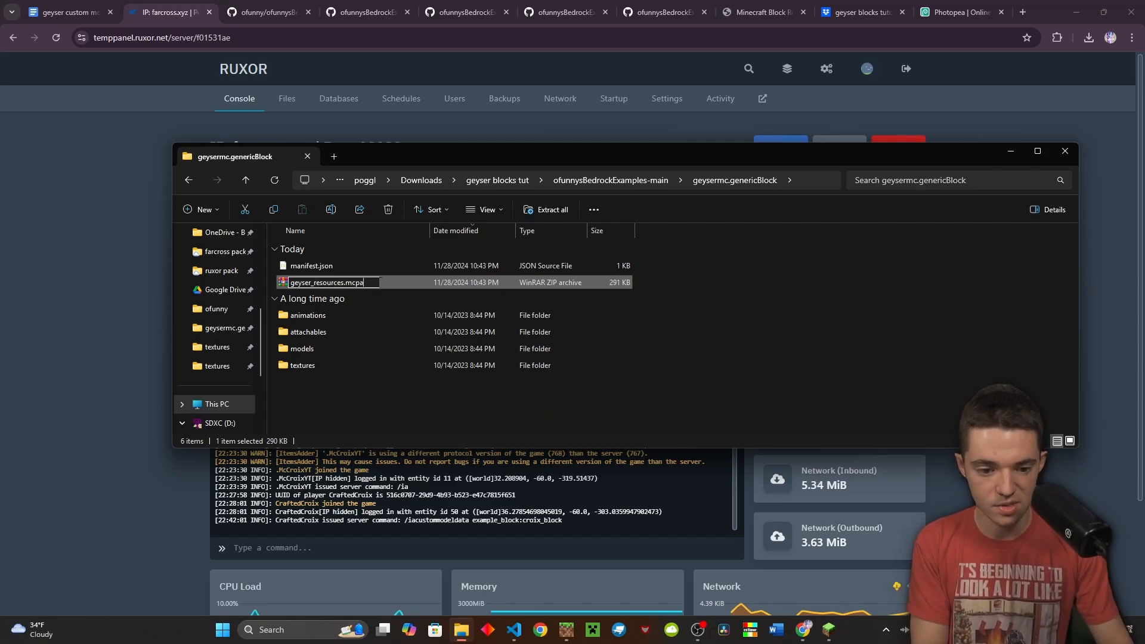
type("ck")
key("Return")
key("Return")
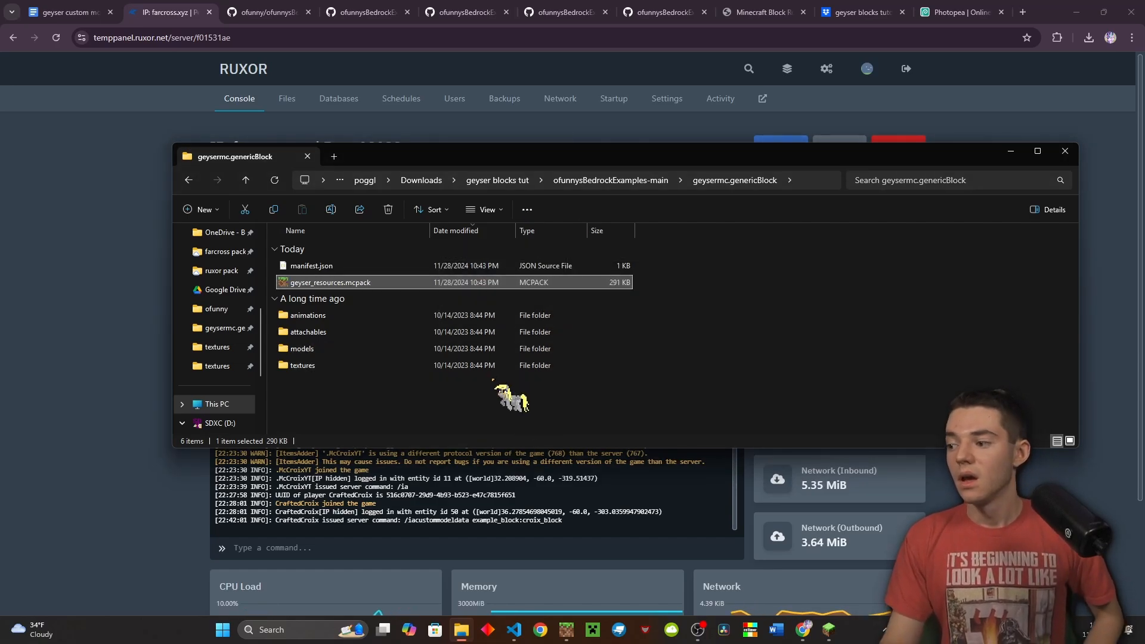
left_click(134, 265)
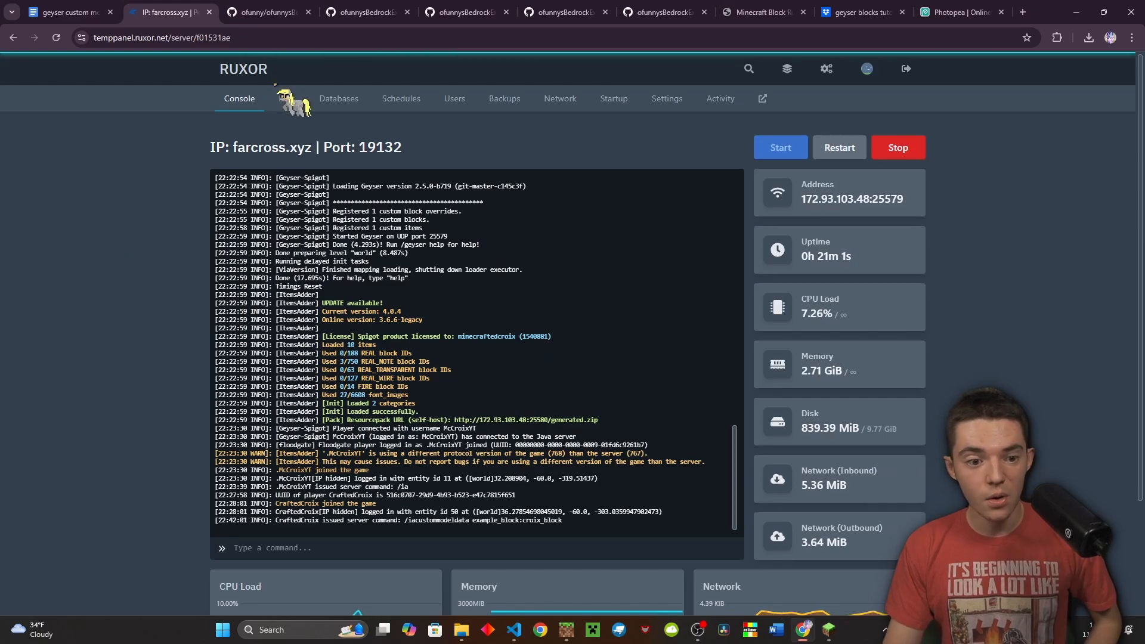
Upload geyser_resources.mcpack to plugins/Geyser-Spigot/packs, restart the server and rejoin with the pack
left_click(287, 99)
left_click(295, 421)
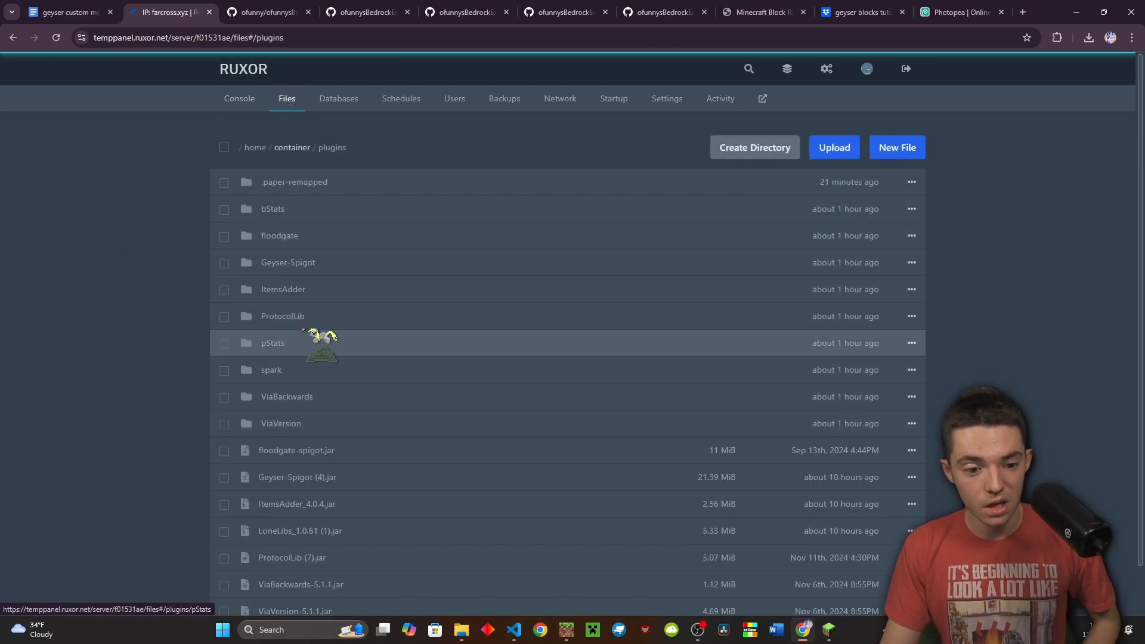
left_click(316, 266)
left_click(316, 261)
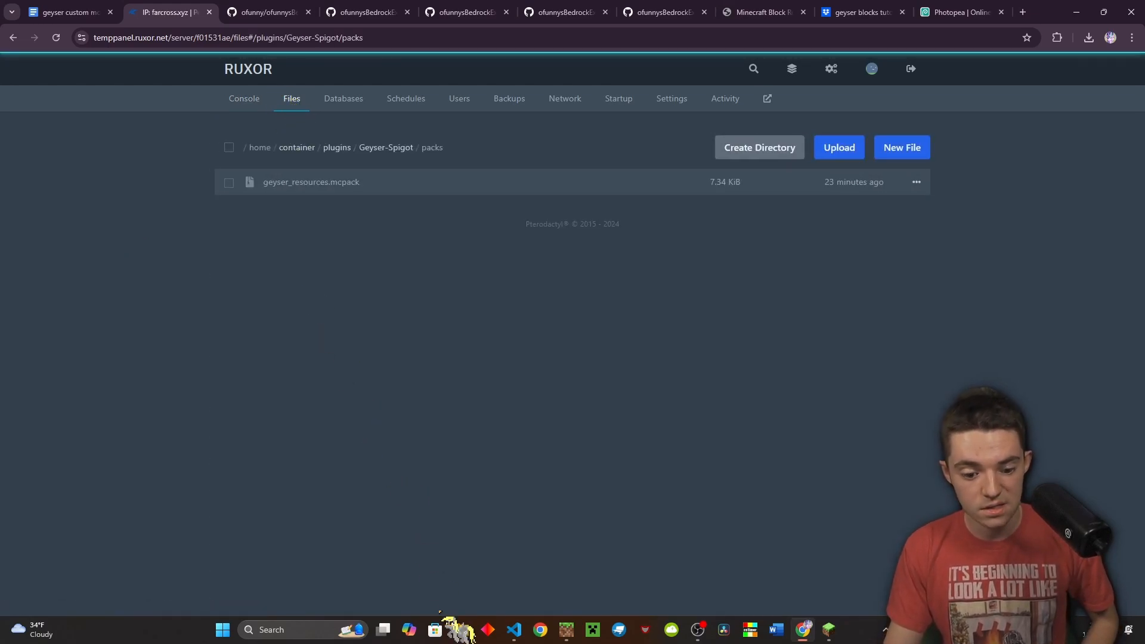
left_click(462, 630)
left_click_drag(331, 283, 113, 286)
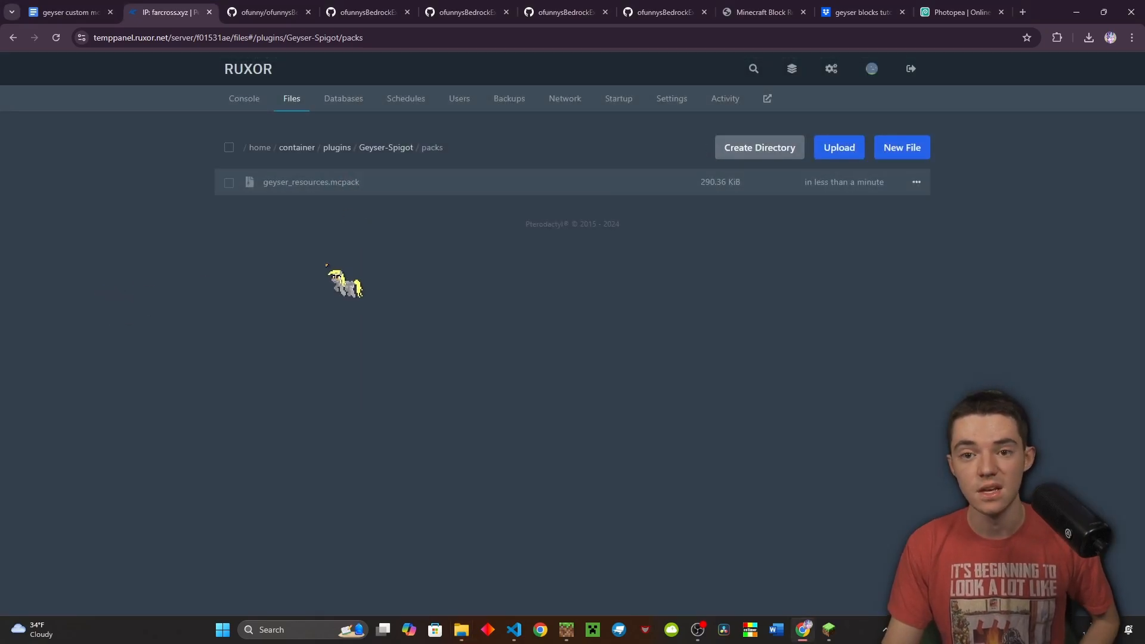
triple_click(326, 267)
left_click(242, 99)
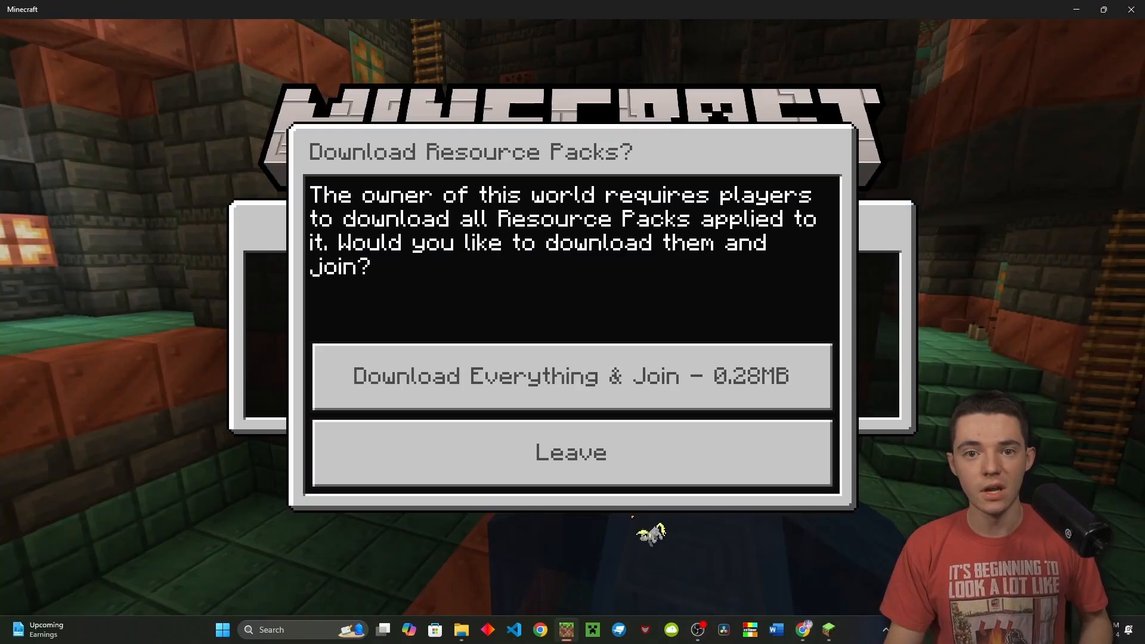
left_click(602, 387)
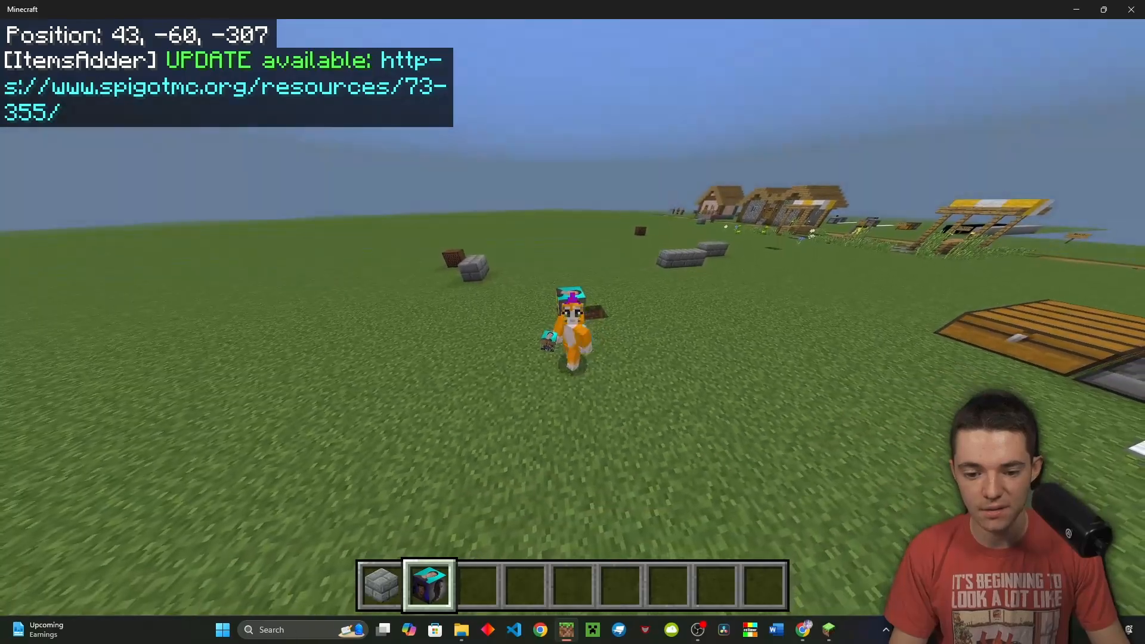
Fly out of the hole and view the custom face-textured block in front third-person view
key("F5")
key("w")
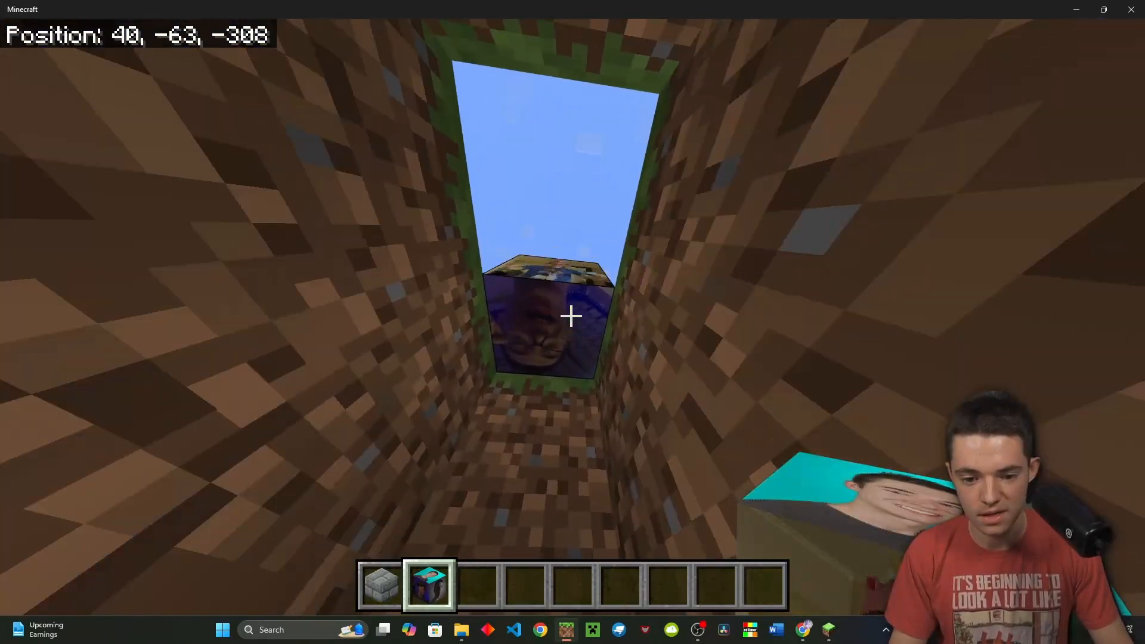
key("space")
key("space")
key("s")
key("shift")
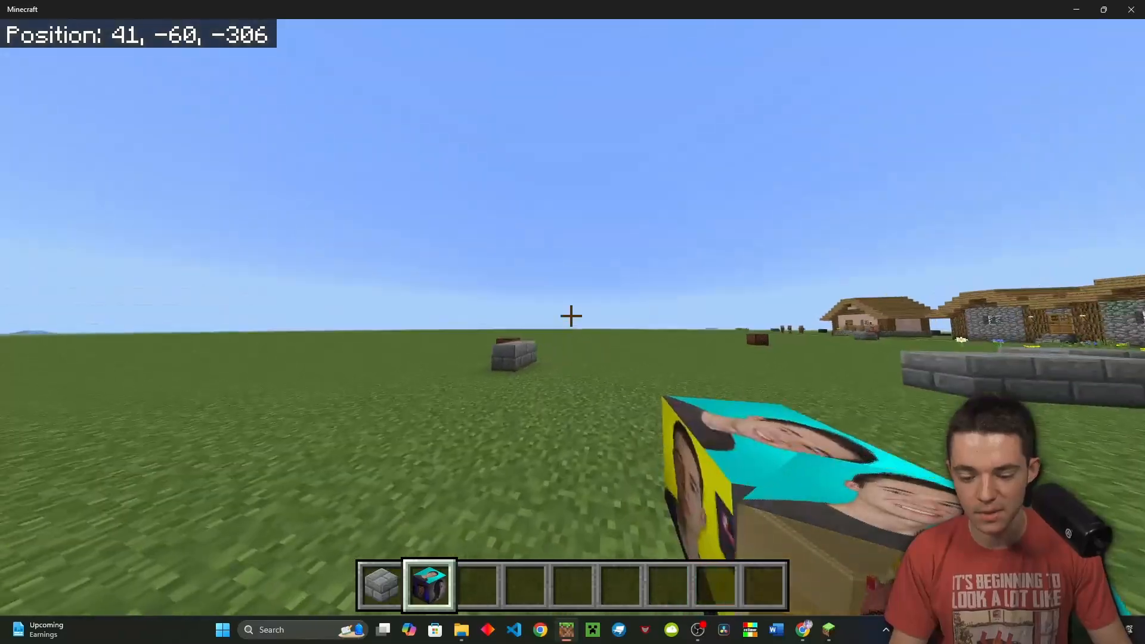
key("F5")
key("F5")
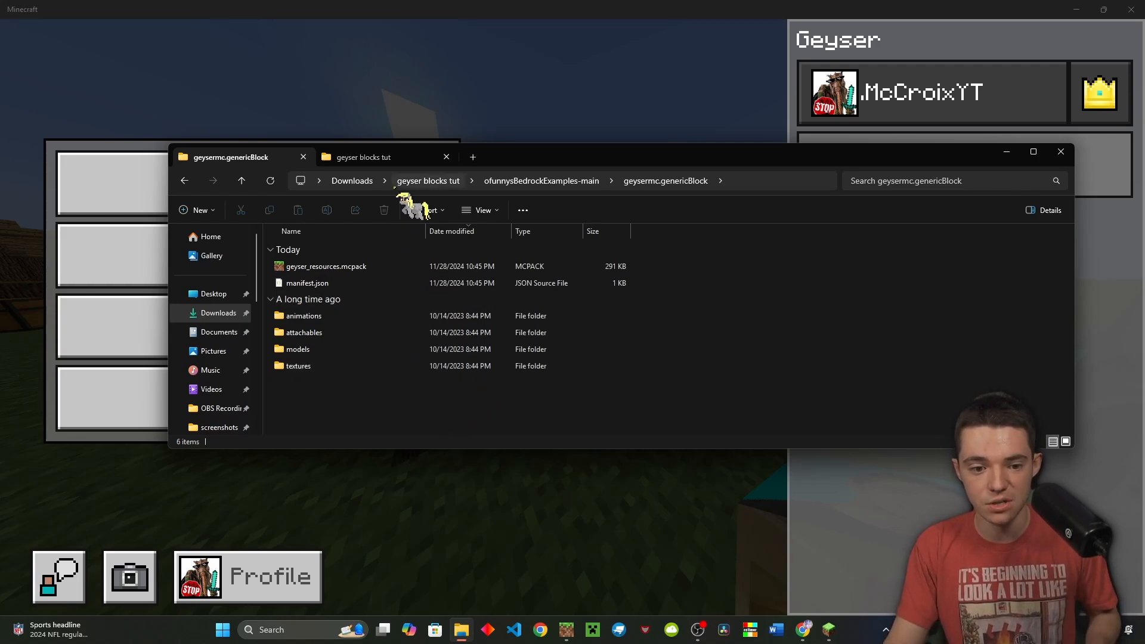
Copy trick_ore.png from the tutorial textures into the pack's textures/ofunny/blocks folder
left_click(412, 157)
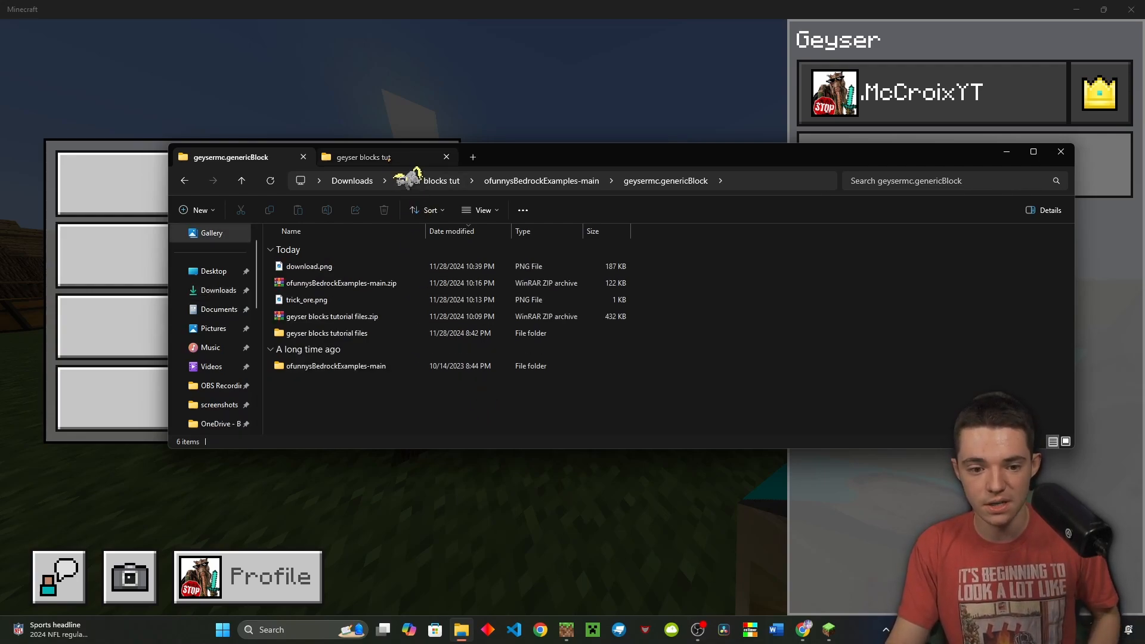
double_click(357, 366)
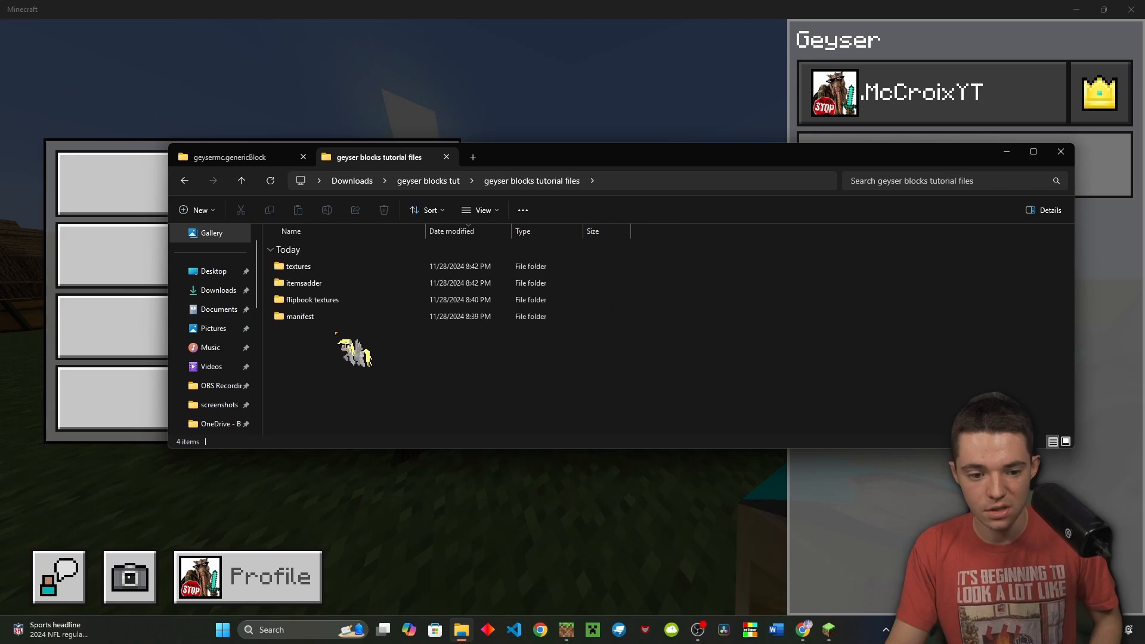
double_click(329, 281)
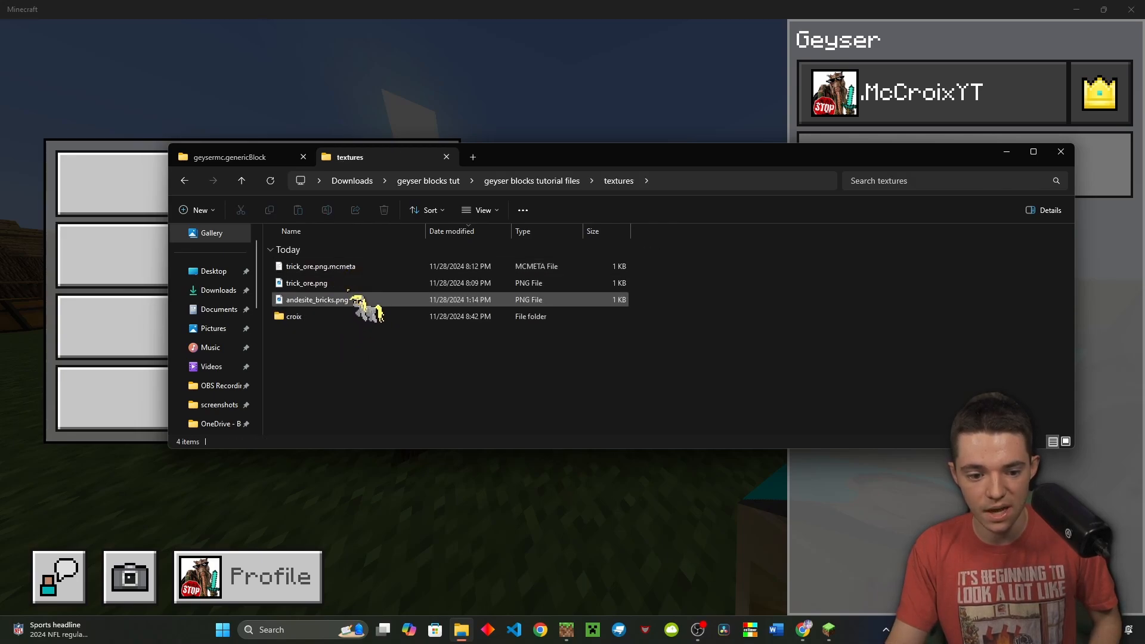
left_click(338, 284)
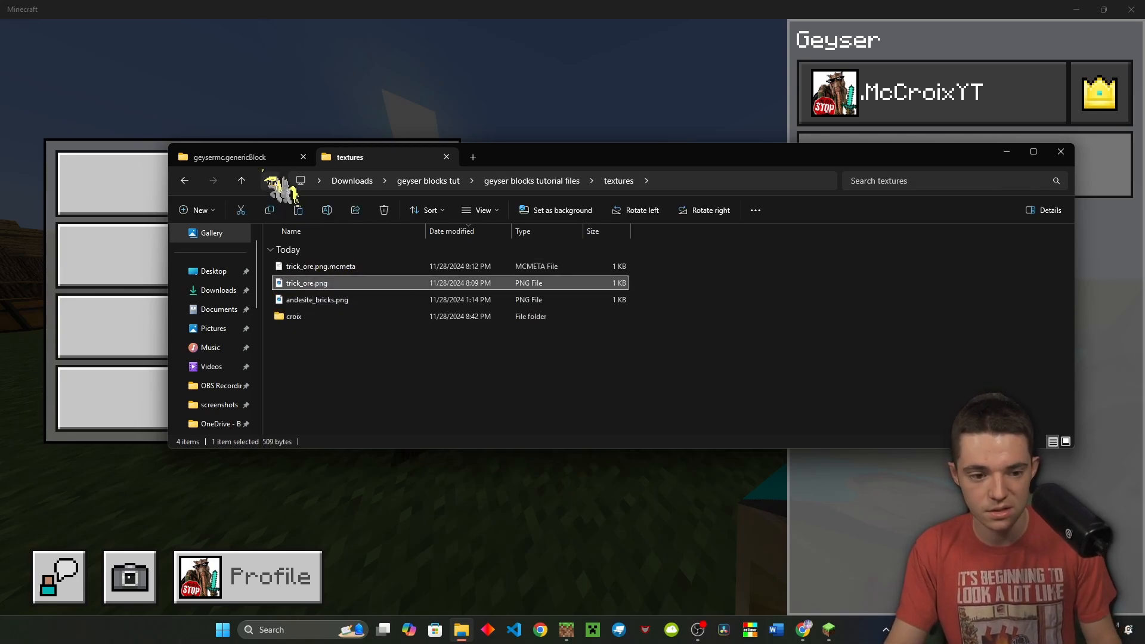
left_click(274, 158)
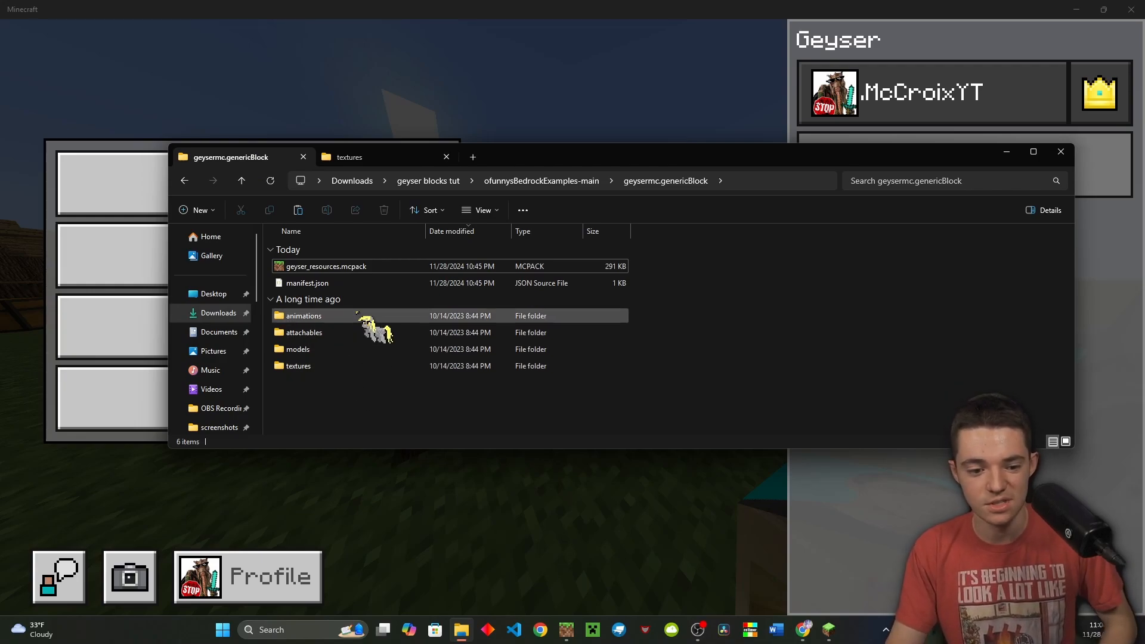
double_click(327, 362)
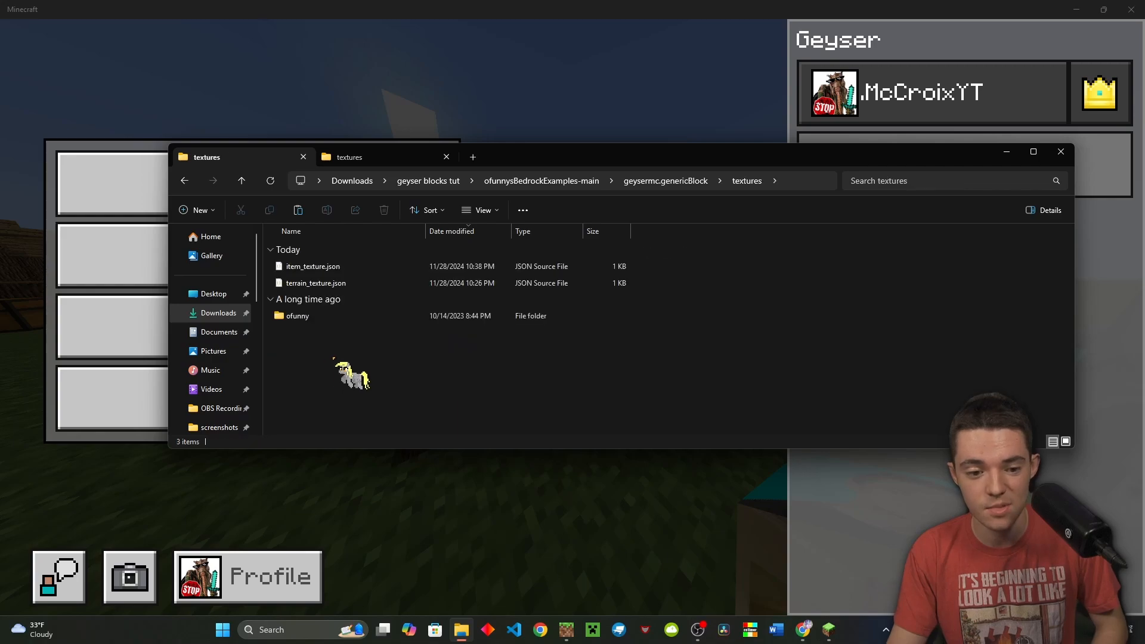
double_click(318, 317)
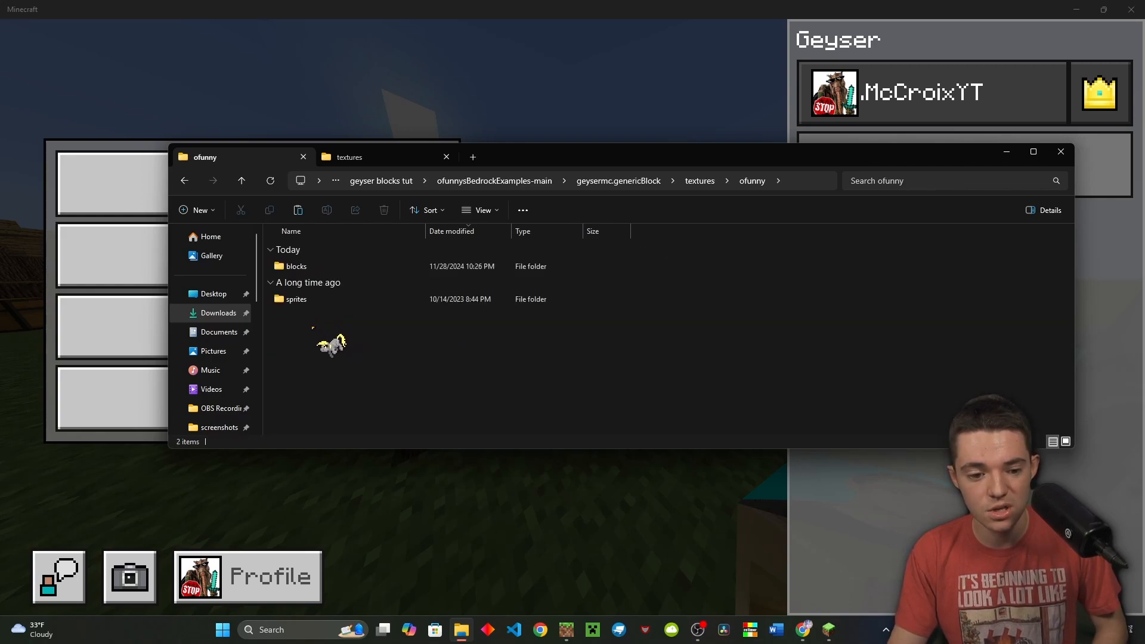
double_click(321, 266)
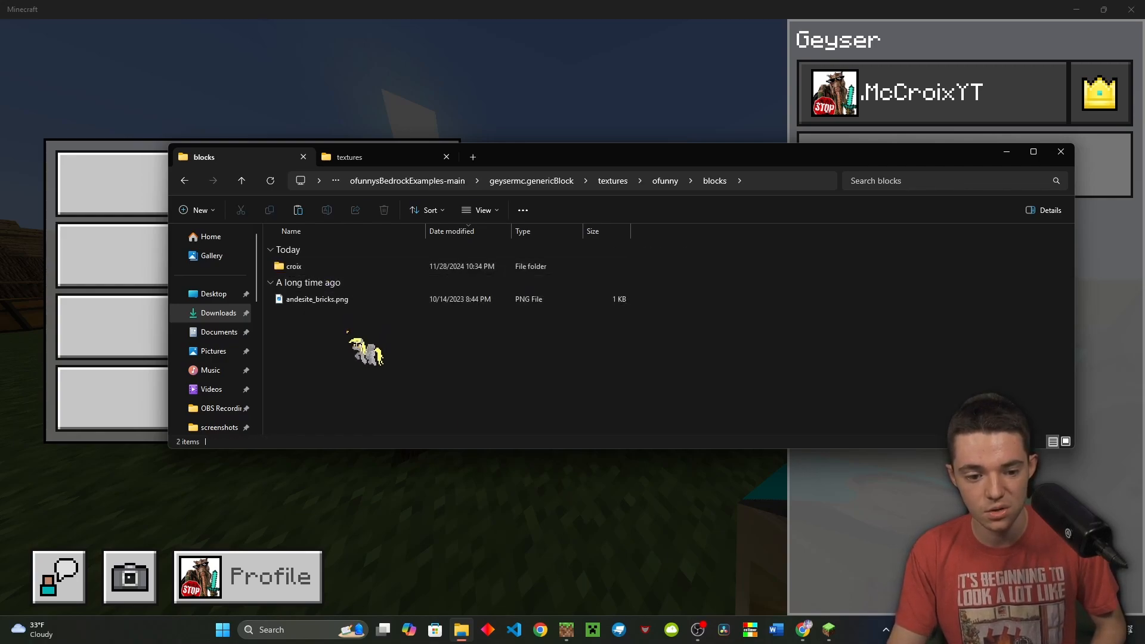
key("ctrl+v")
left_click(365, 394)
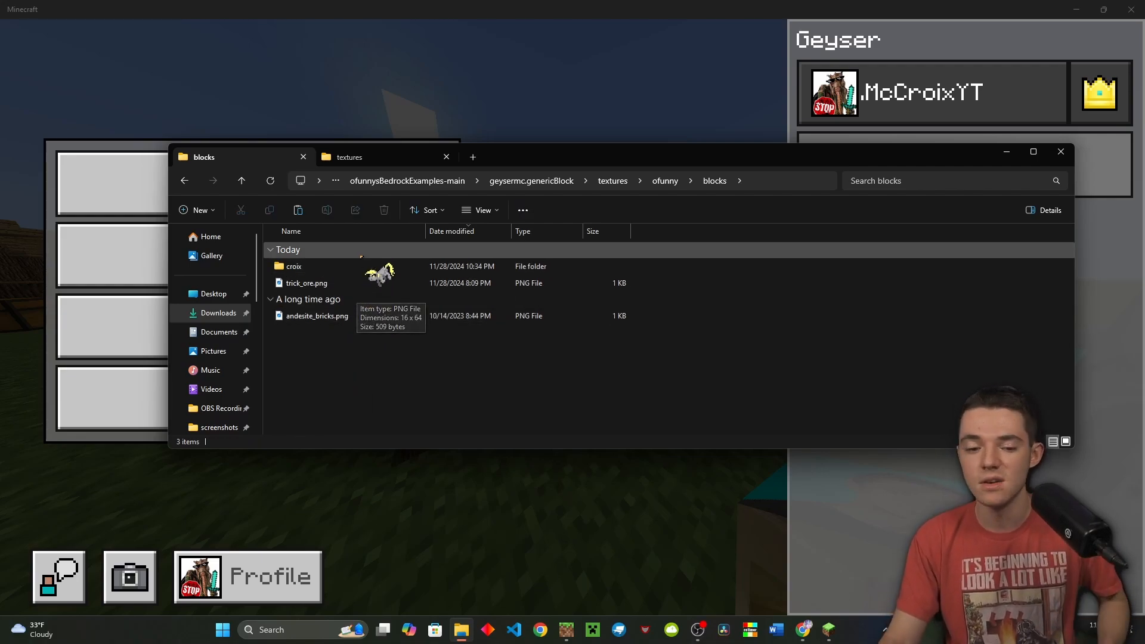
Copy flipbook_textures.json into the pack's textures folder and open it in VS Code
left_click(358, 160)
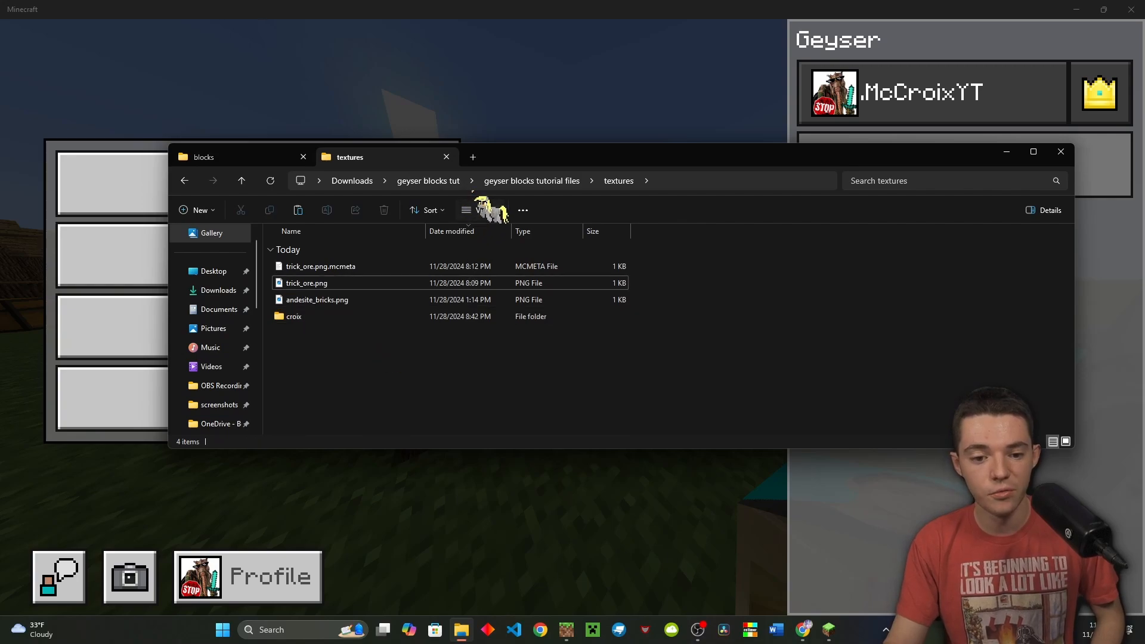
left_click(504, 181)
left_click(418, 345)
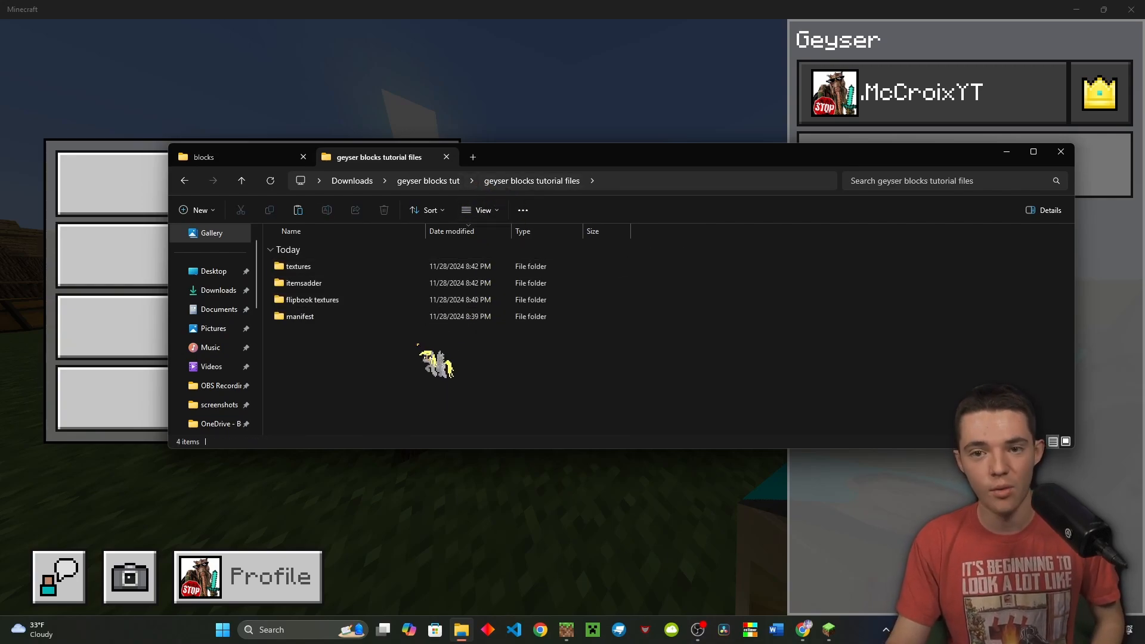
double_click(394, 300)
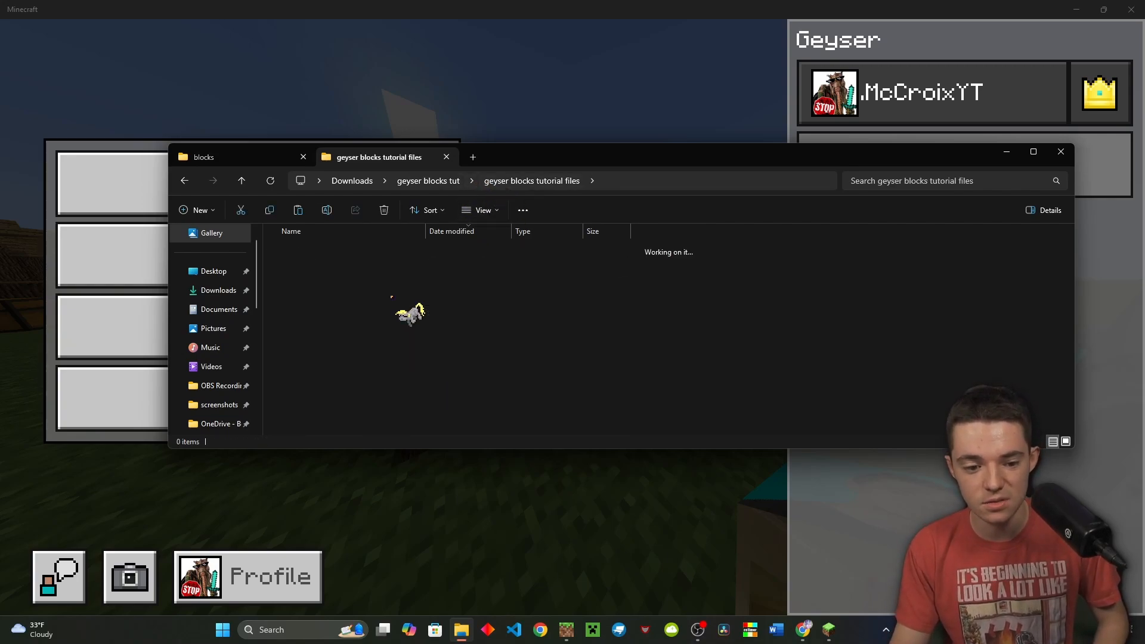
left_click(334, 268)
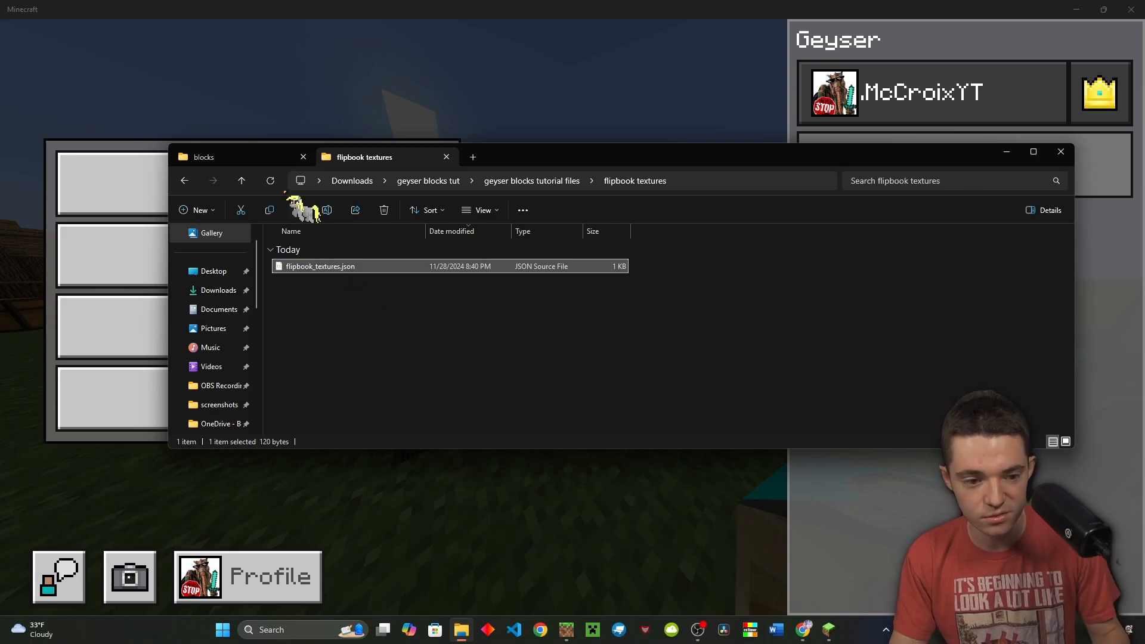
left_click(268, 158)
left_click(524, 180)
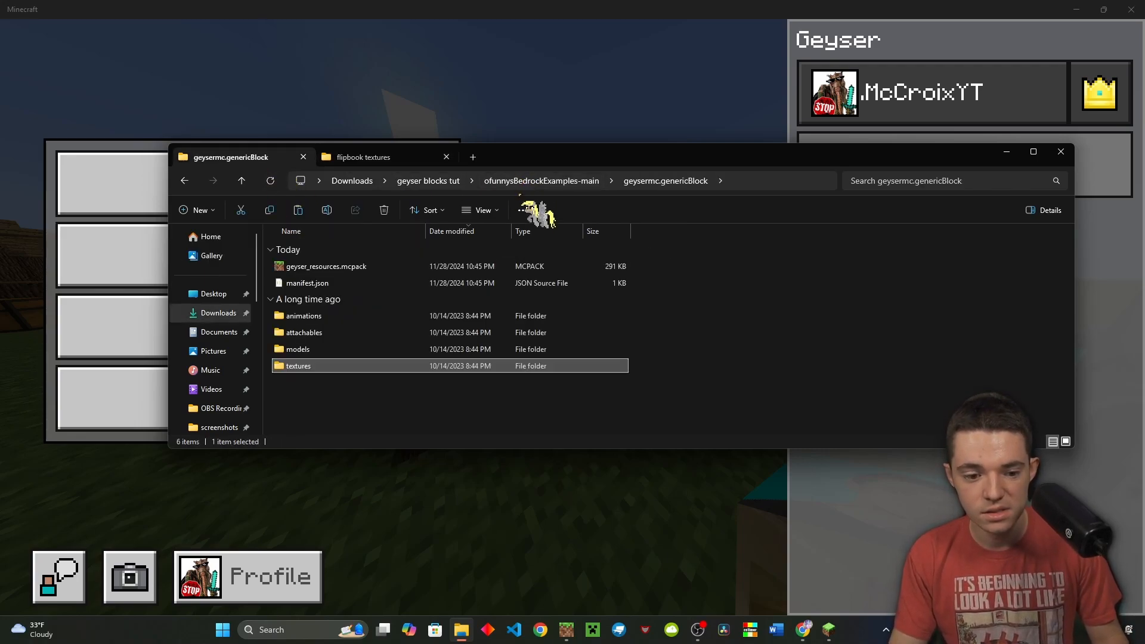
double_click(334, 366)
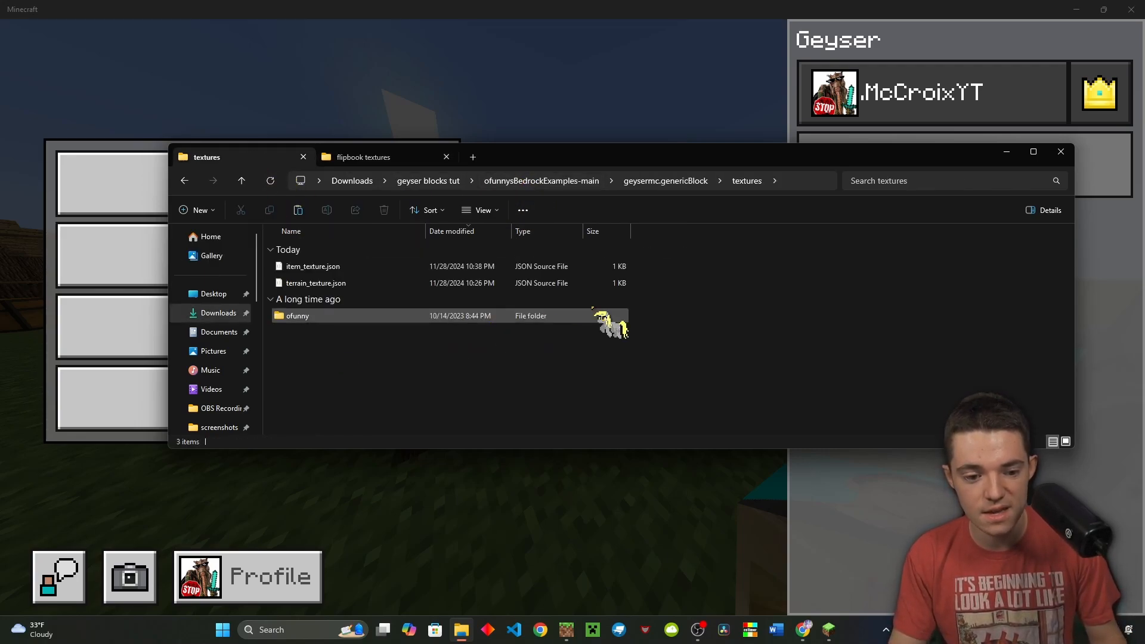
key("ctrl+v")
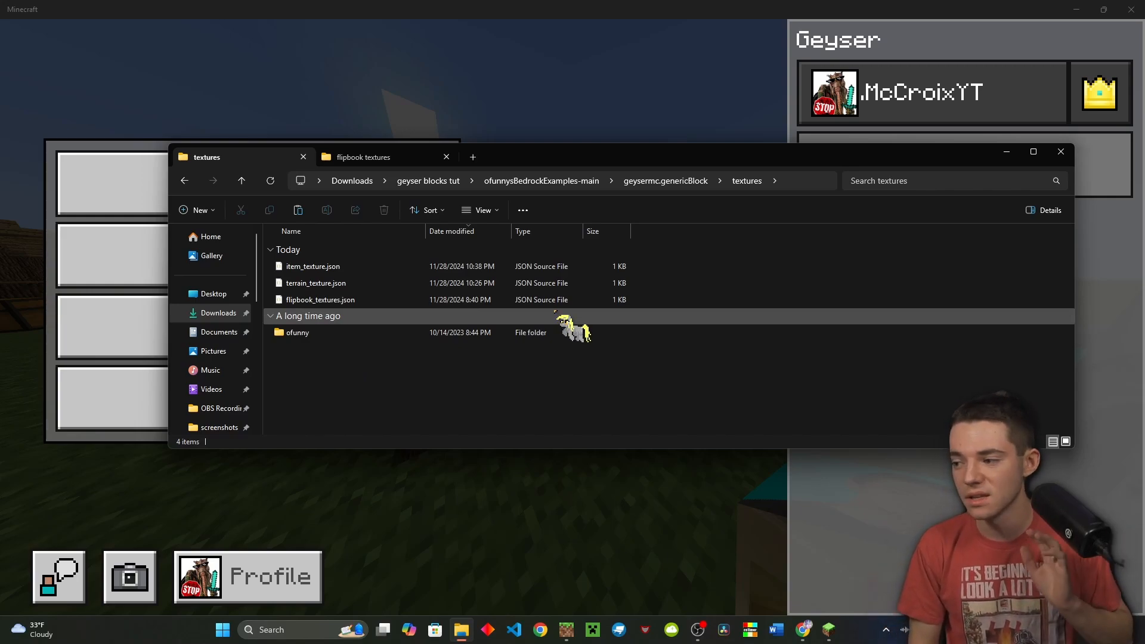
double_click(501, 298)
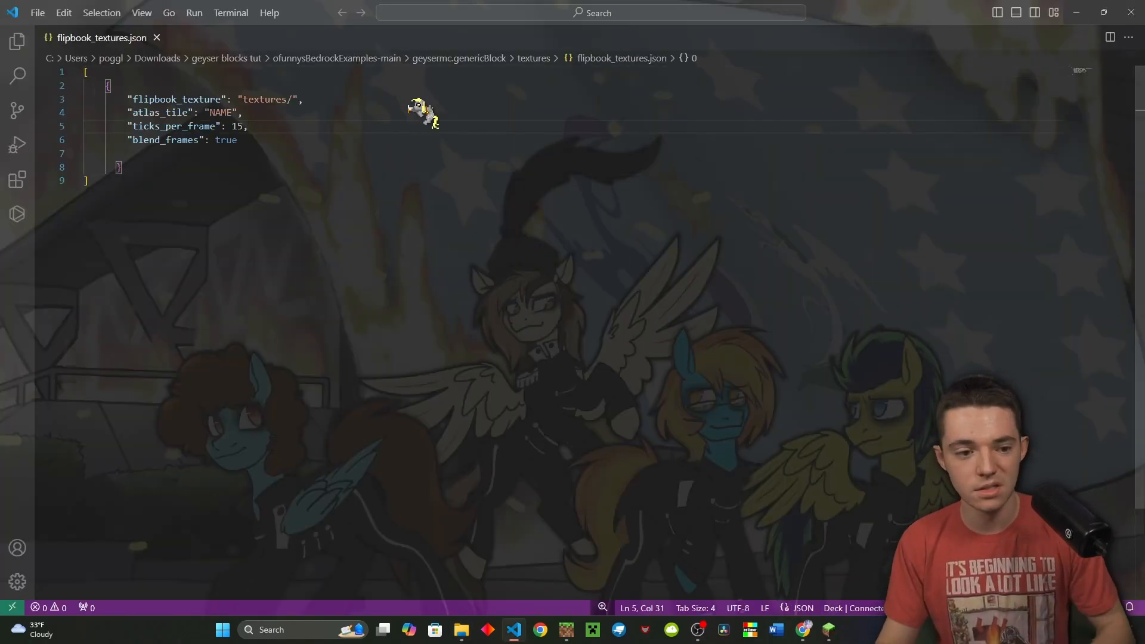
Check the ofunny/blocks folder names and extend the flipbook_texture path to textures/ofunny/
left_click(287, 99)
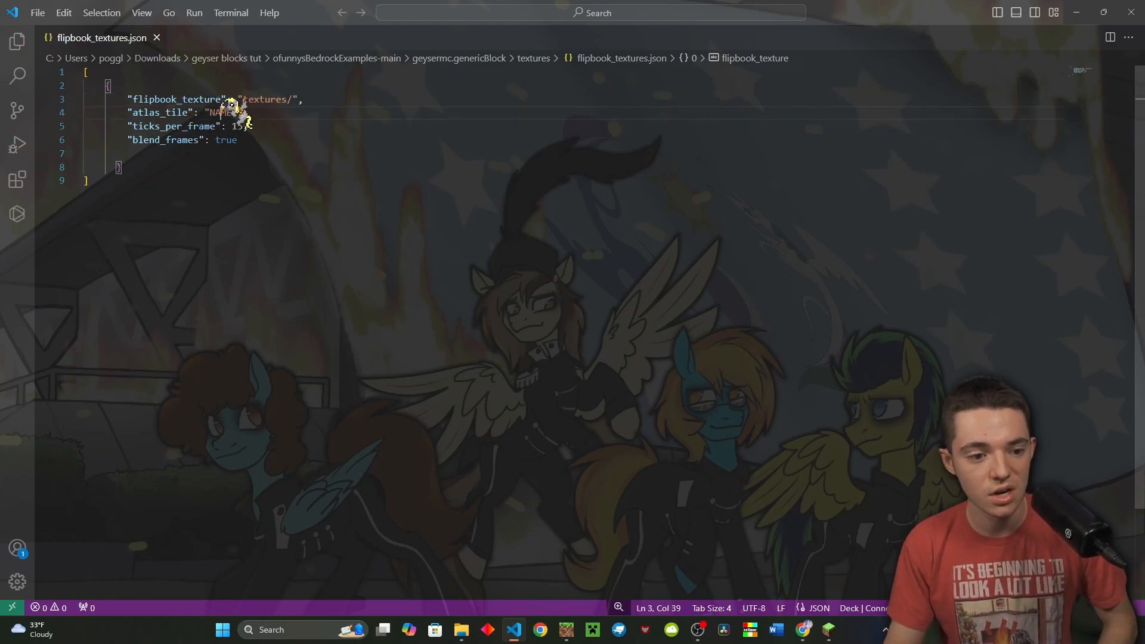
double_click(222, 112)
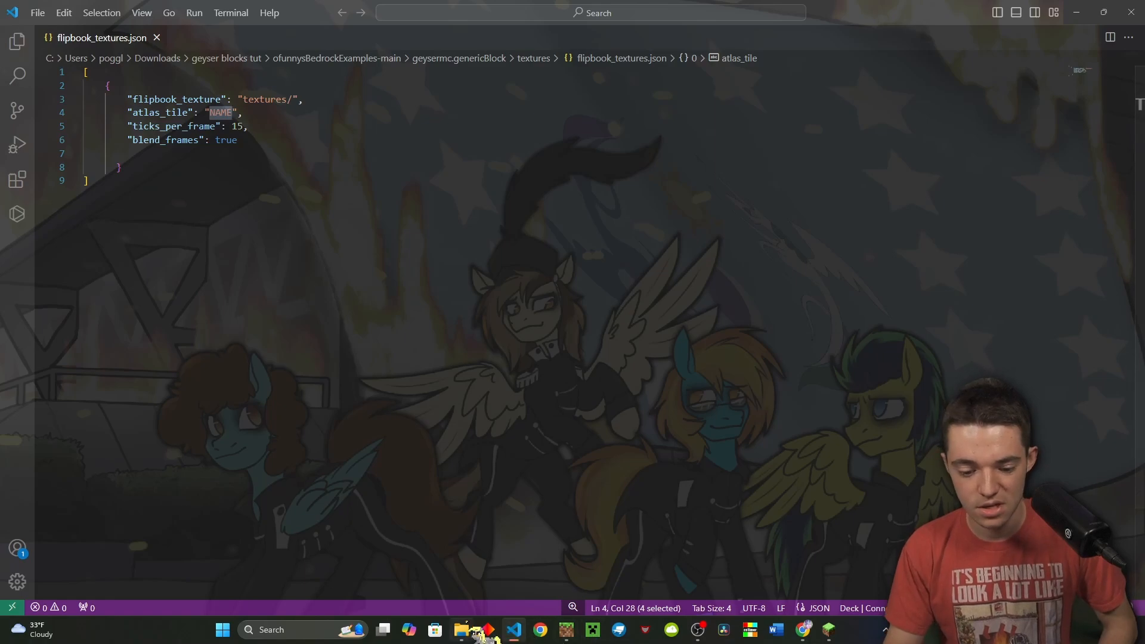
left_click(462, 630)
double_click(405, 334)
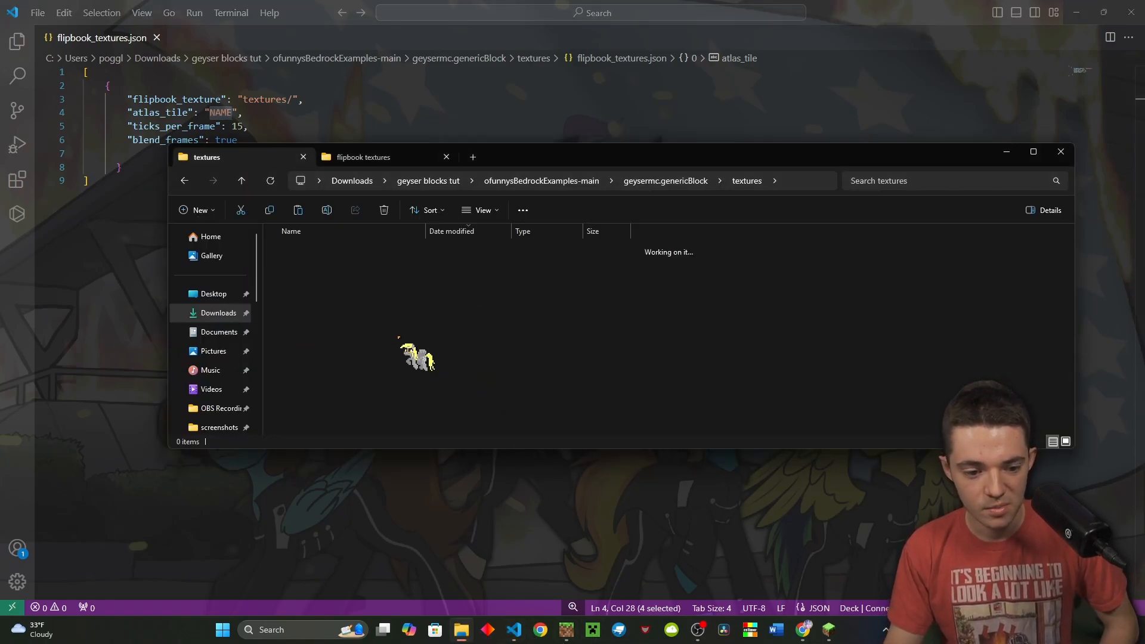
double_click(380, 268)
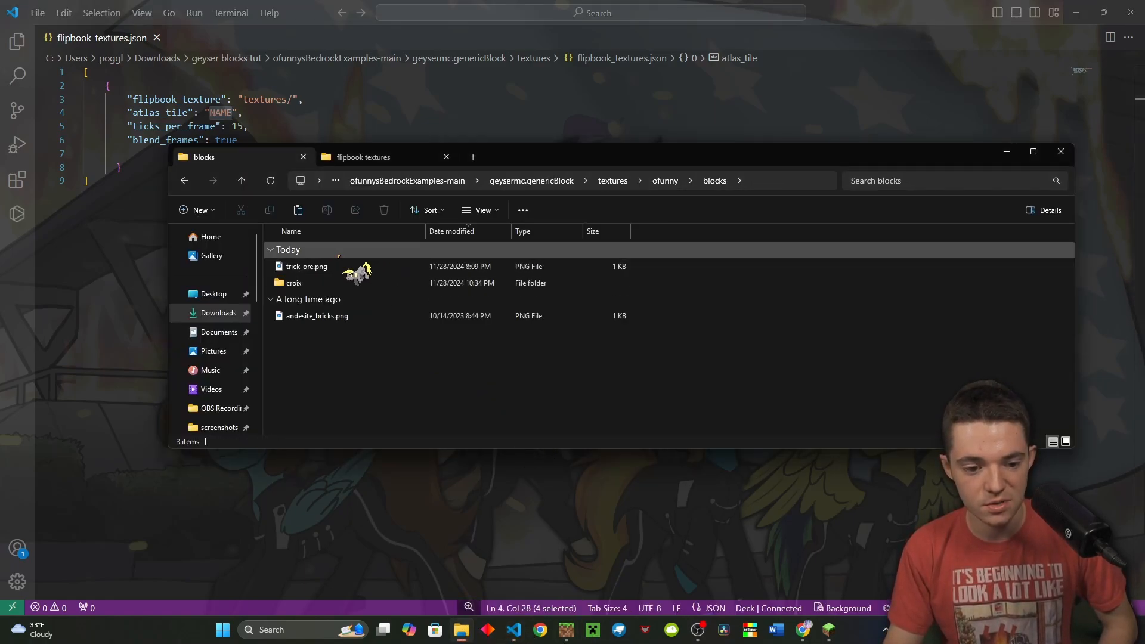
left_click(411, 113)
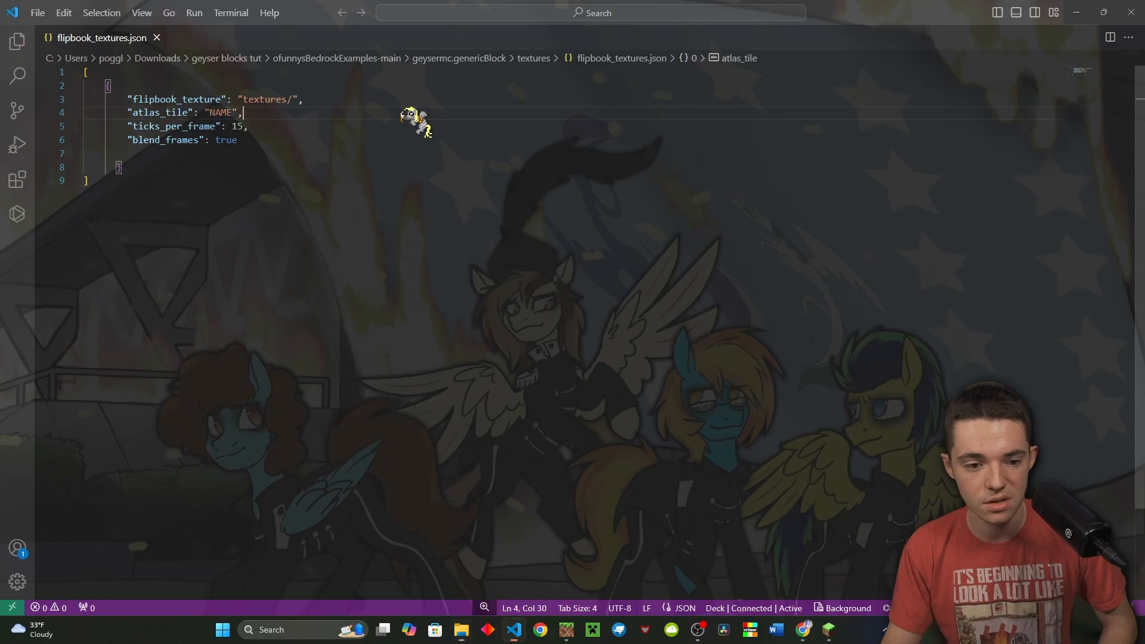
left_click(318, 105)
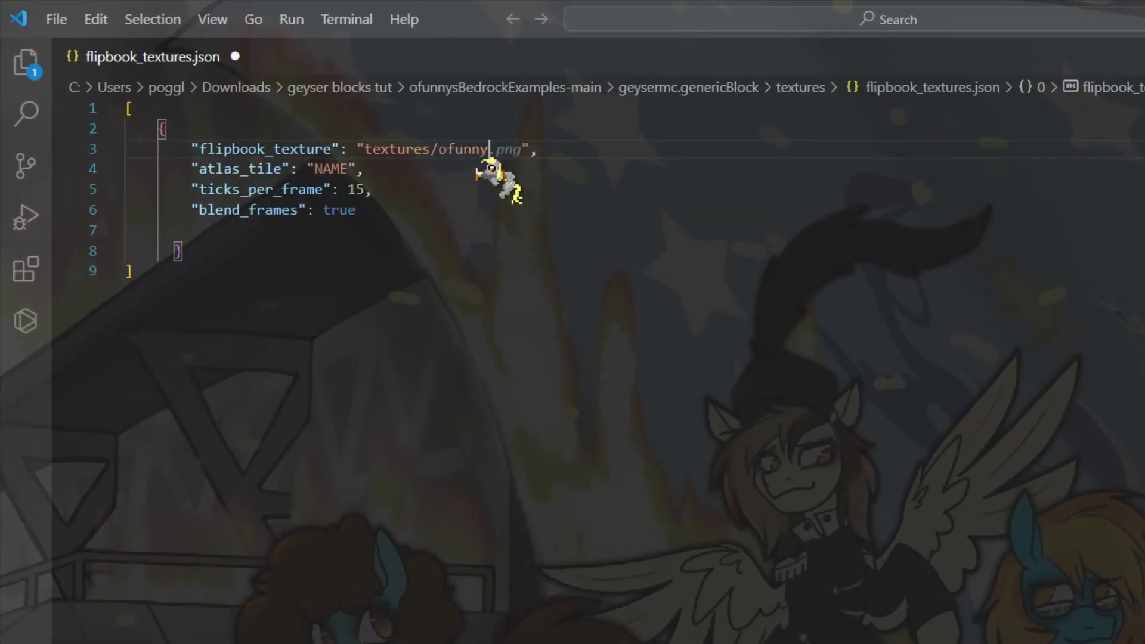
type("/blocks/trick_ore")
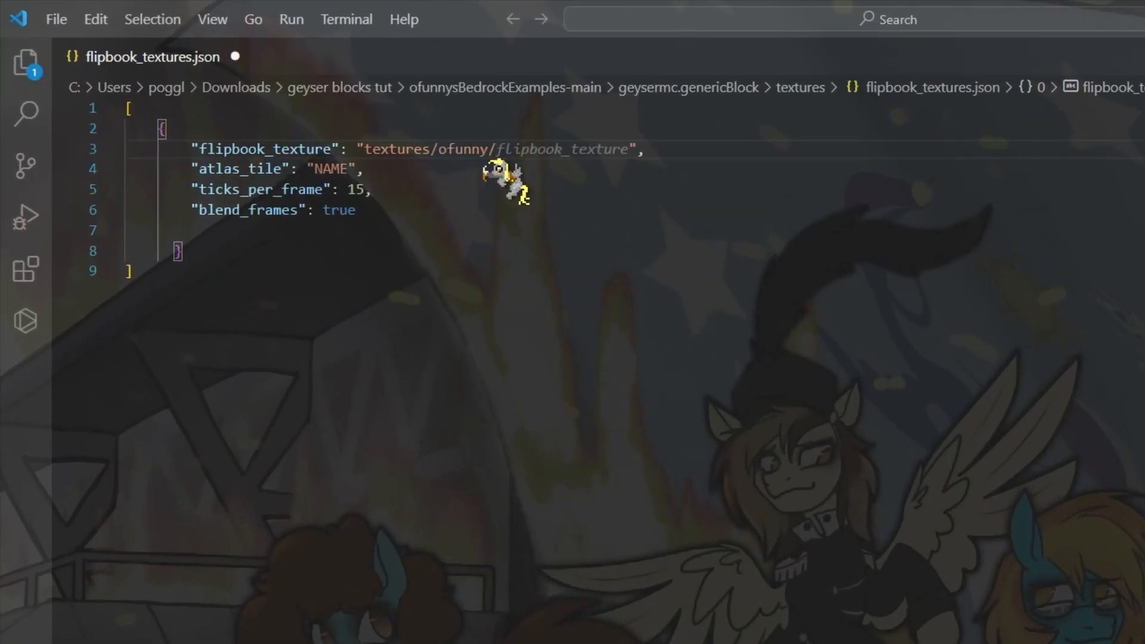
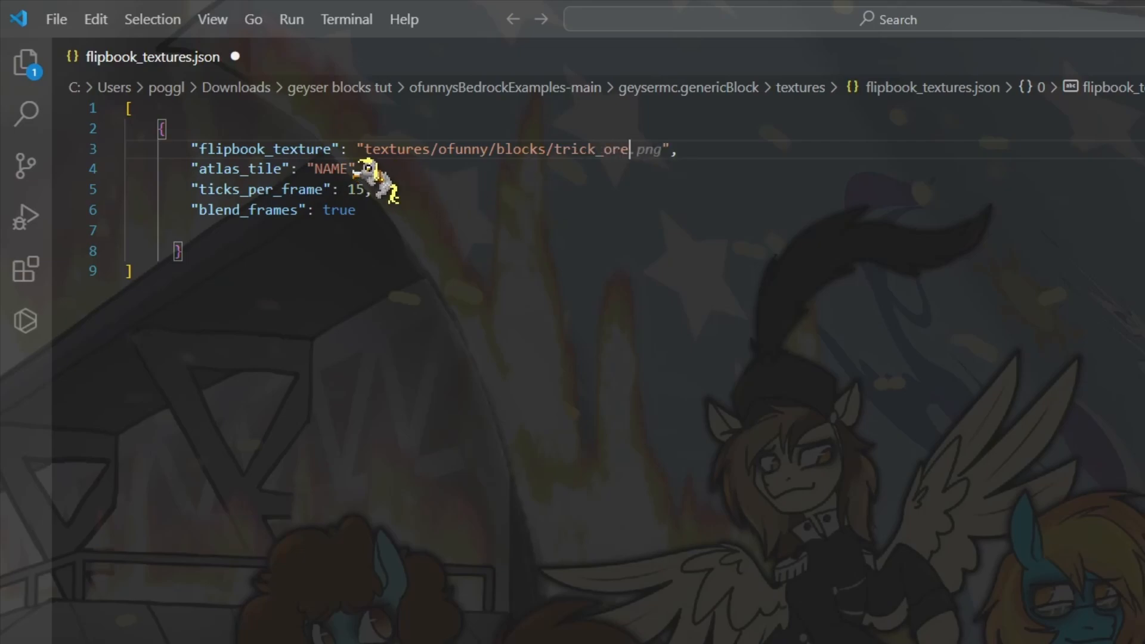
Set the flipbook atlas tile to trick_ore with 15 ticks per frame, then close VS Code
double_click(331, 169)
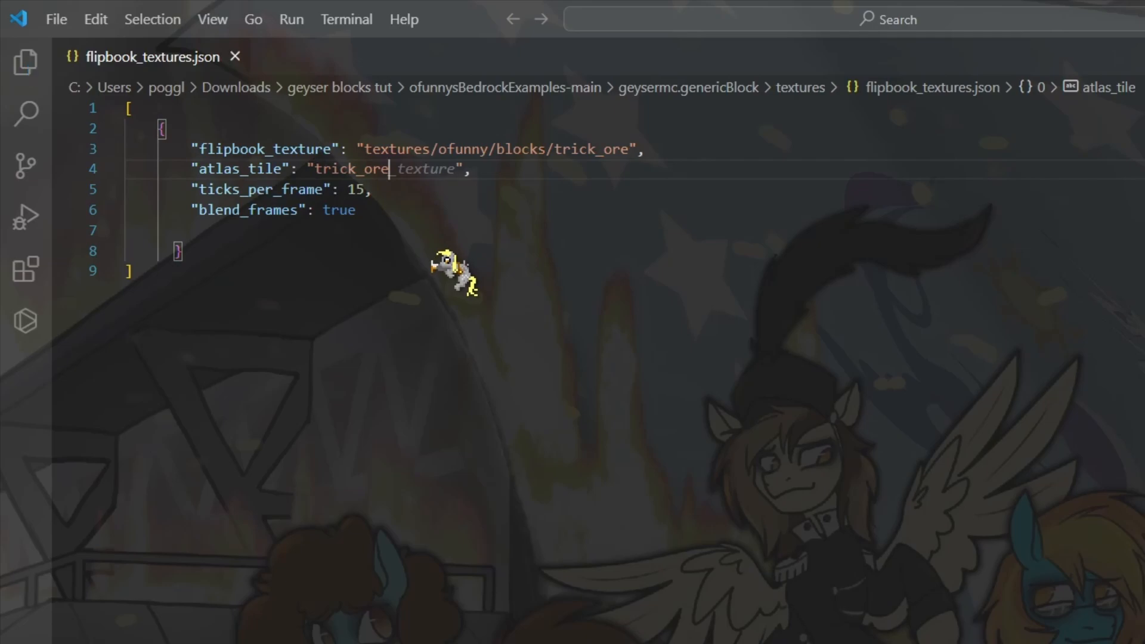
left_click(442, 247)
left_click(324, 190)
left_click(355, 188)
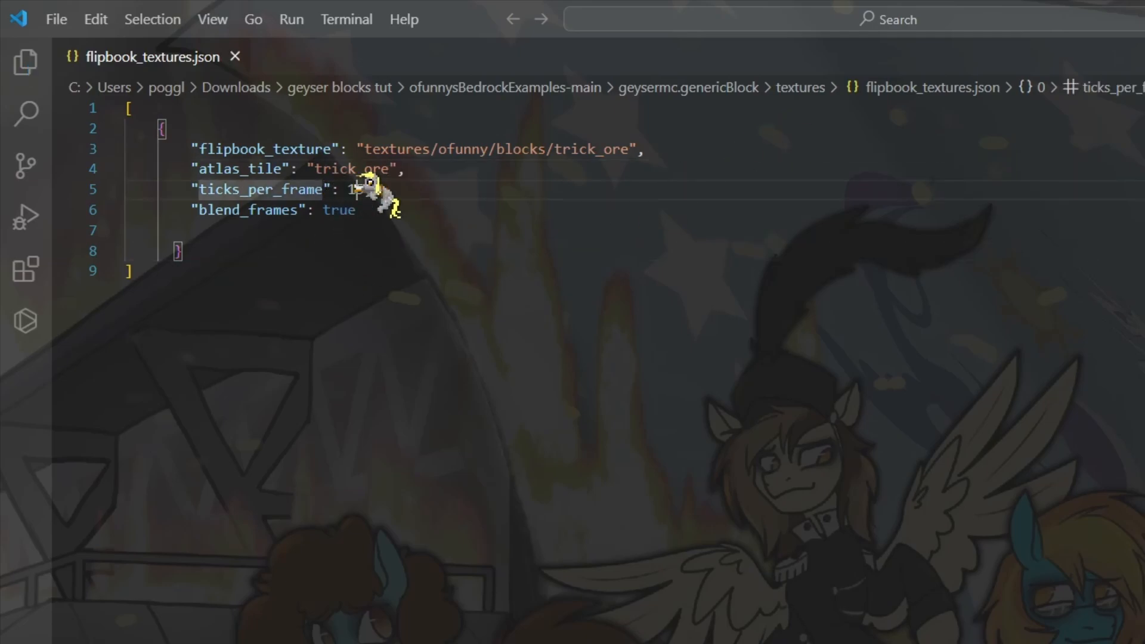
type("5,")
left_click(373, 212)
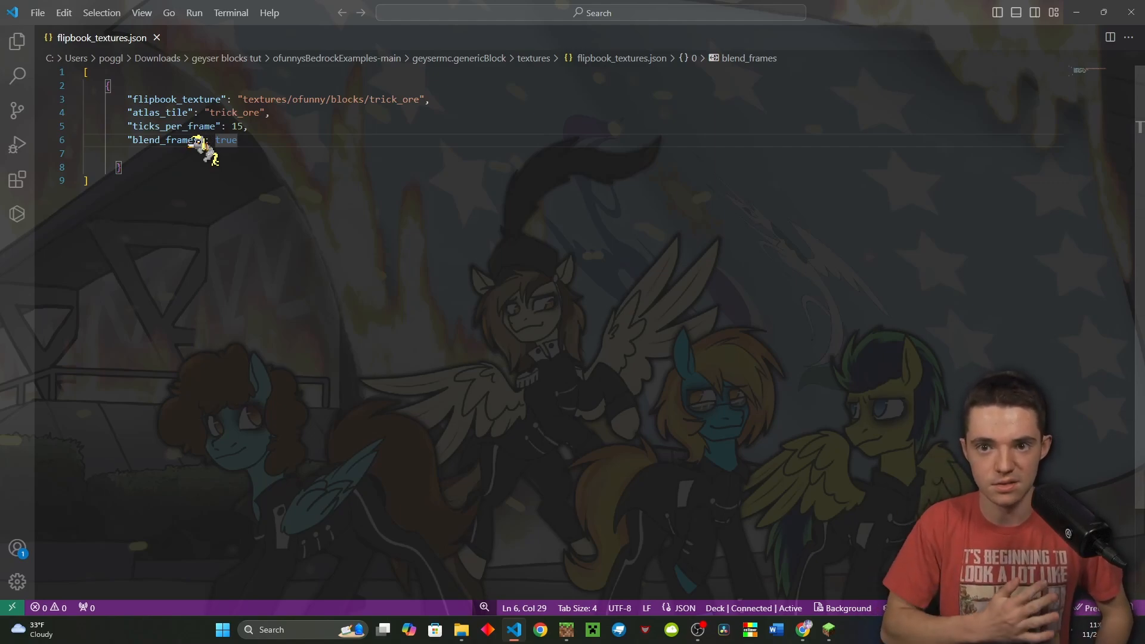
left_click(287, 124)
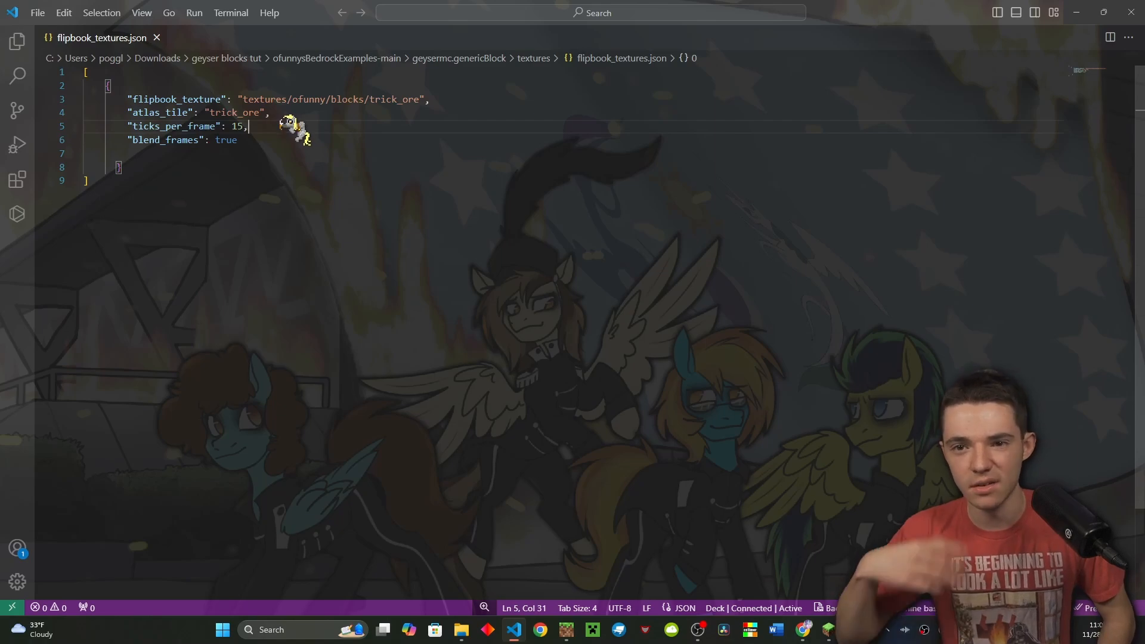
key("Down")
key("Down")
key("Down")
left_click(247, 125)
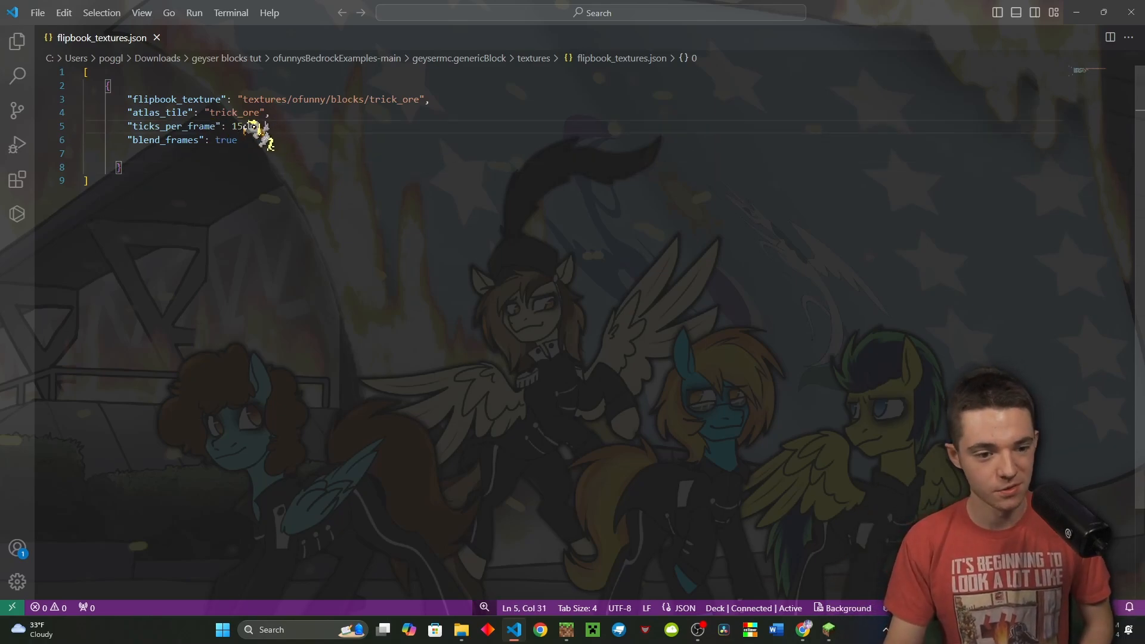
left_click(254, 153)
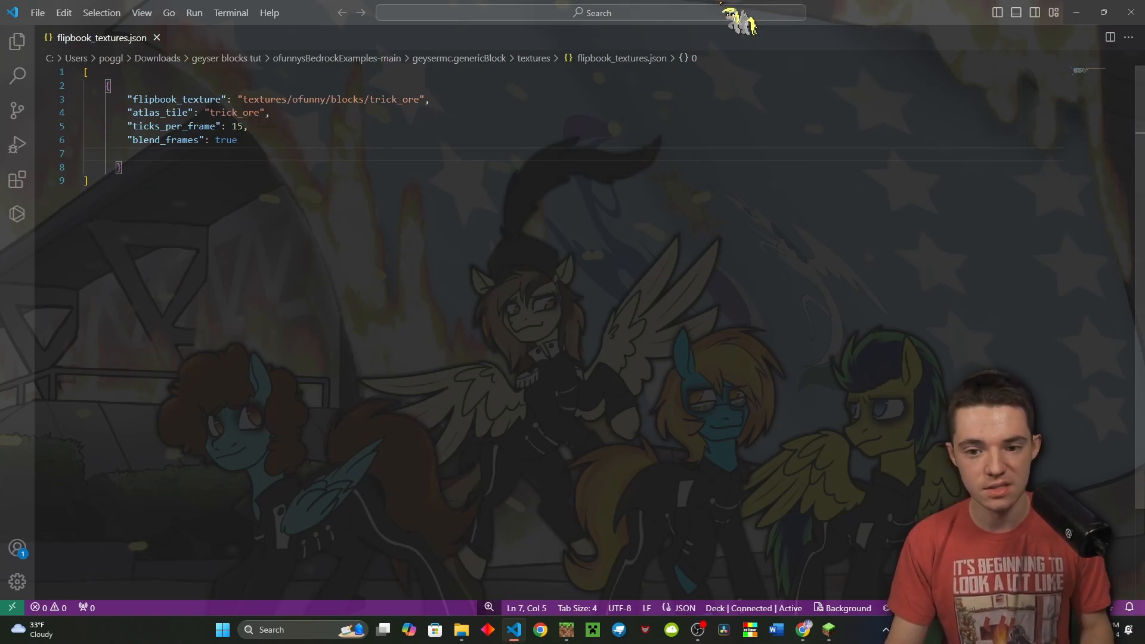
left_click(1131, 12)
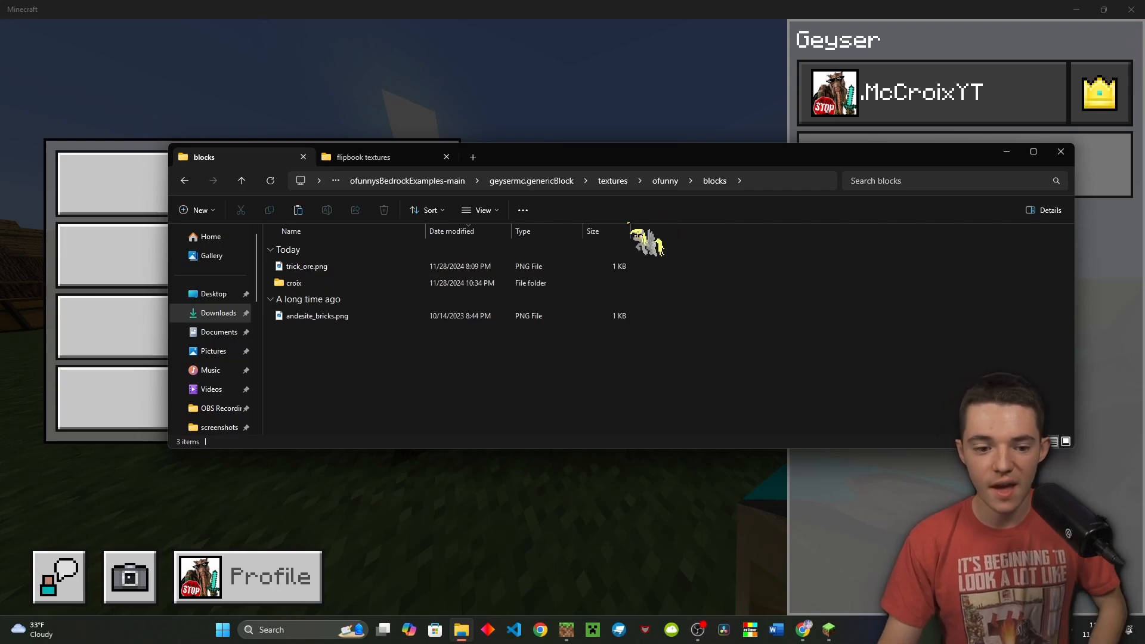
Open item_texture.json from the textures folder in VS Code
left_click(613, 181)
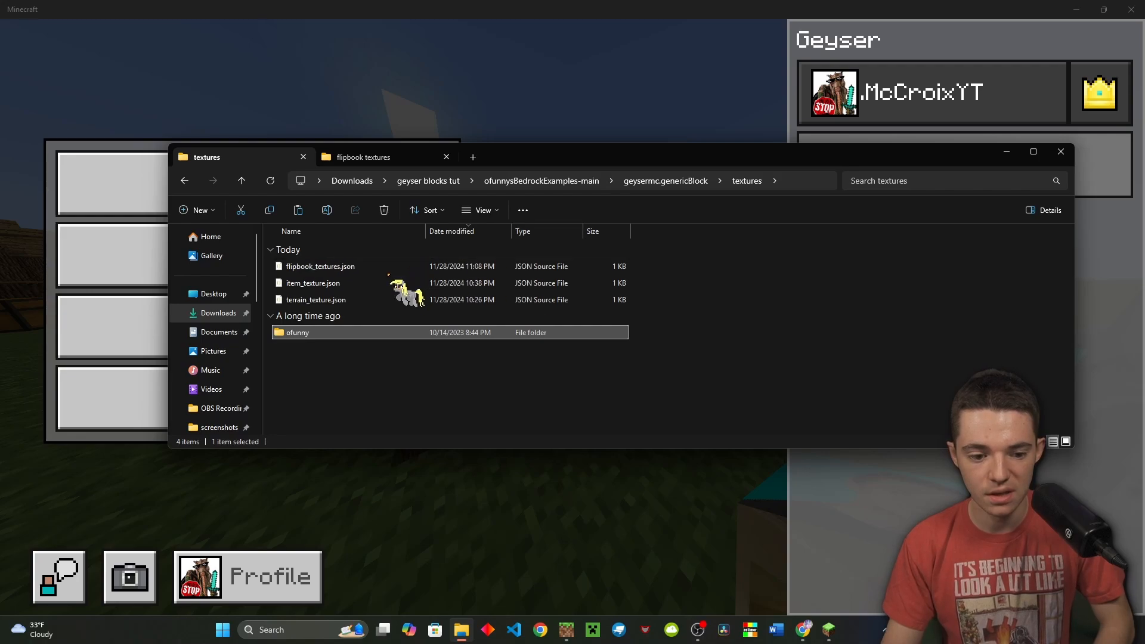
left_click(380, 284)
double_click(380, 284)
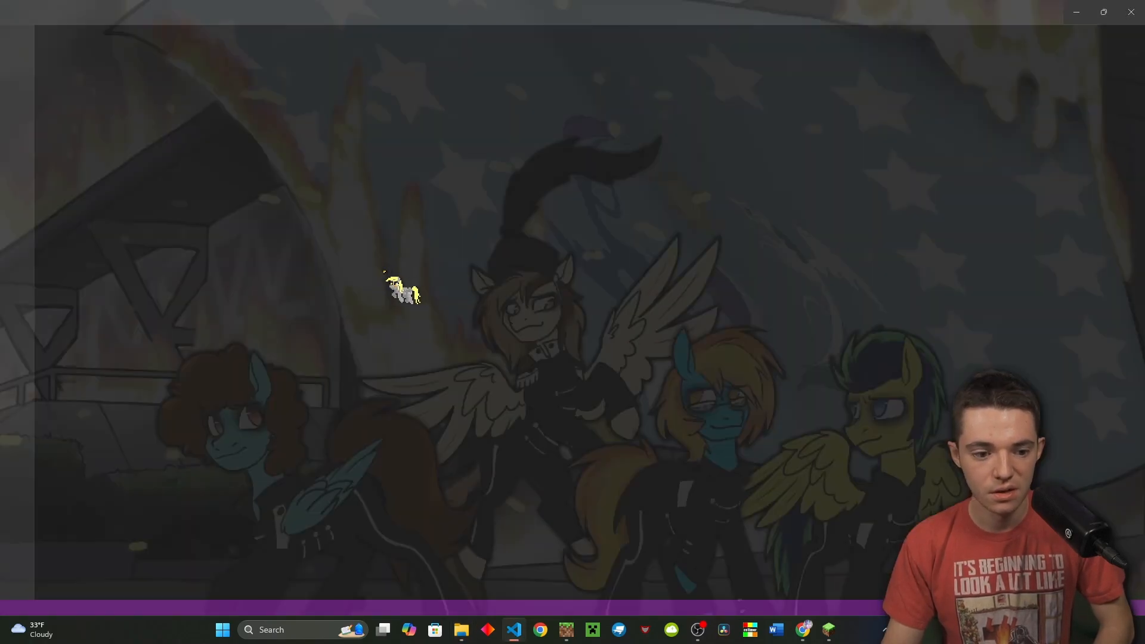
Duplicate the croix_block_item entry, renaming it trick_ore_item with a trick_ore_item texture path
left_click(218, 167)
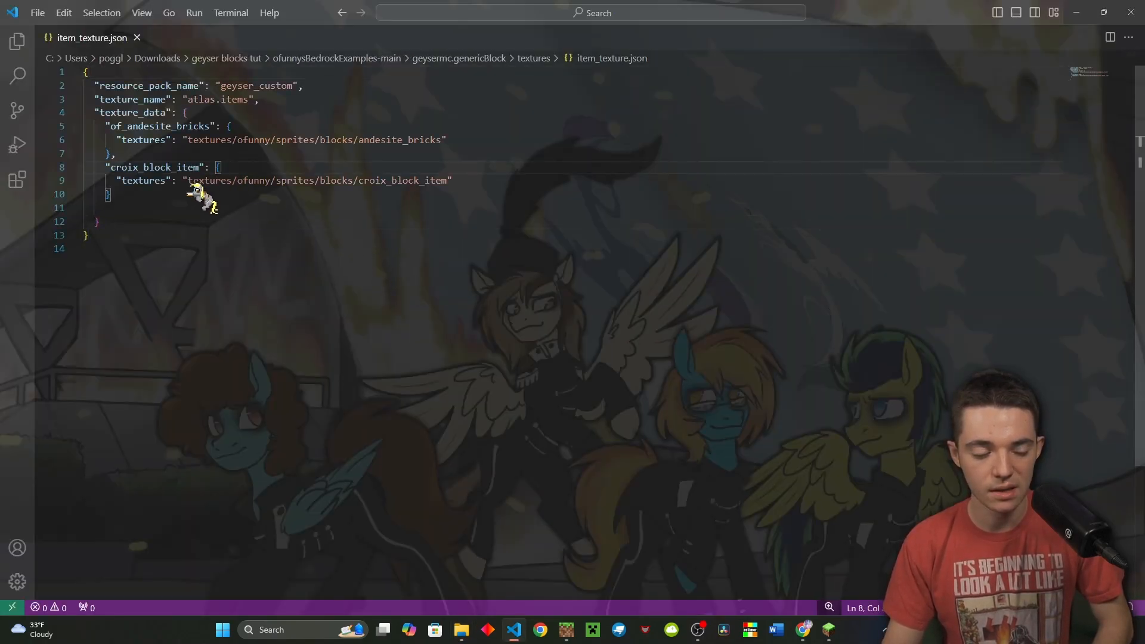
left_click_drag(149, 194, 65, 167)
key("ctrl+c")
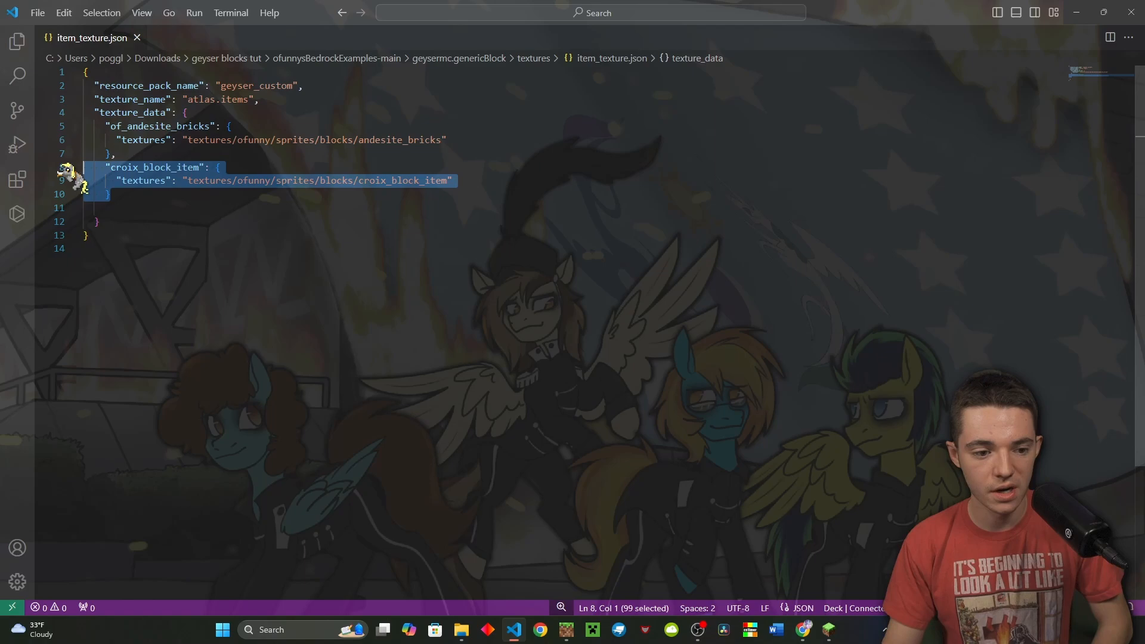
left_click(168, 193)
type(",")
key("Return")
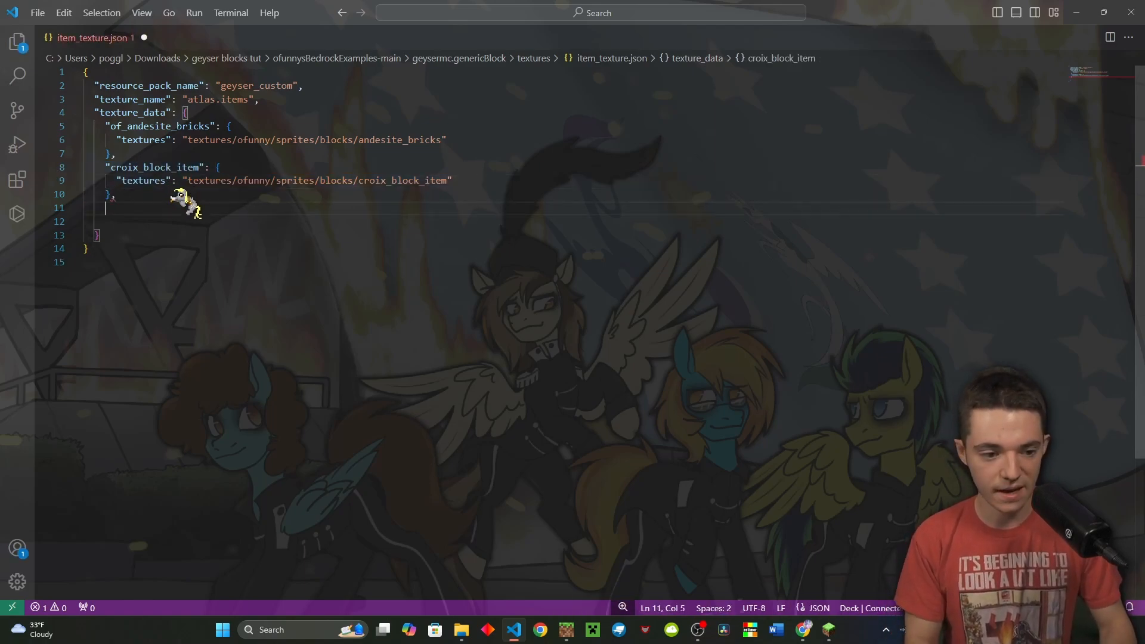
key("ctrl+v")
left_click(176, 207)
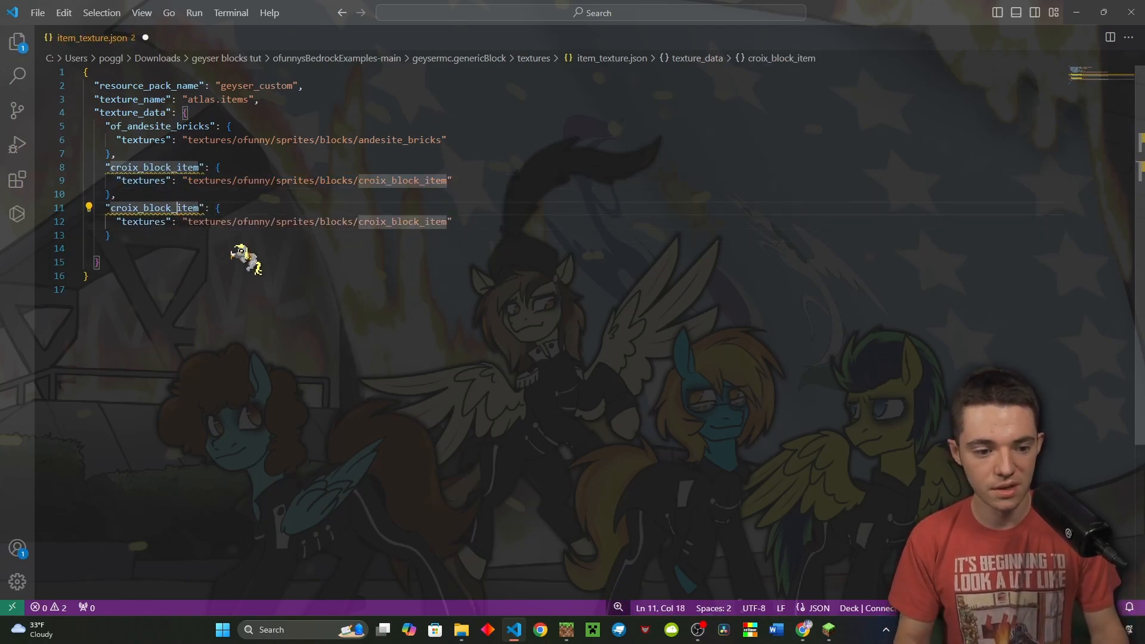
key("ctrl+BackSpace")
type("trick_")
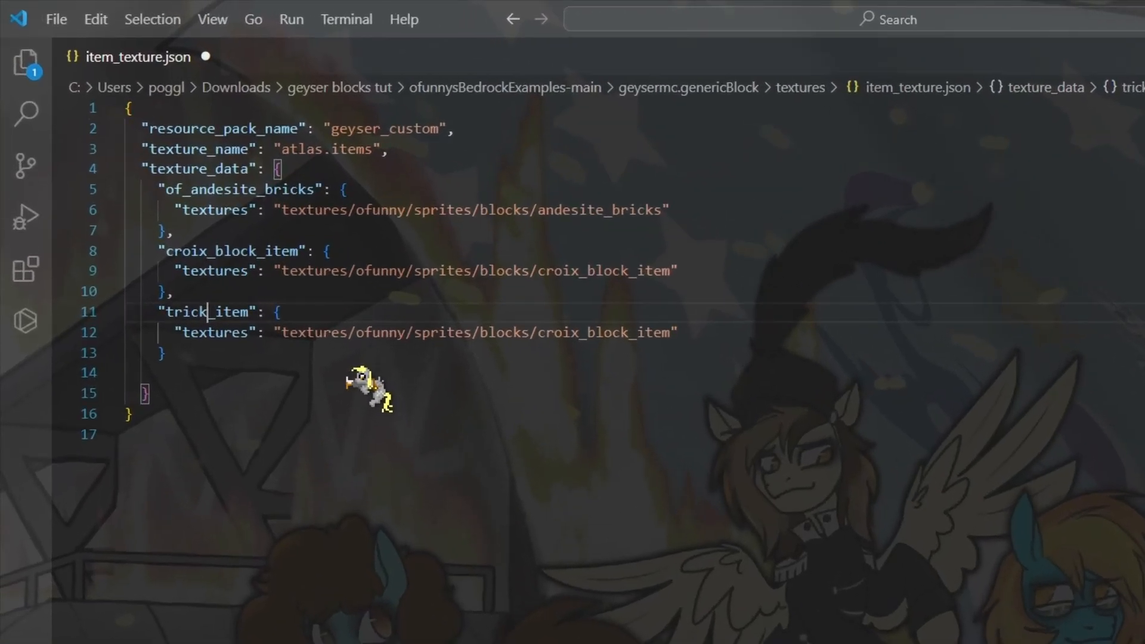
type("ore")
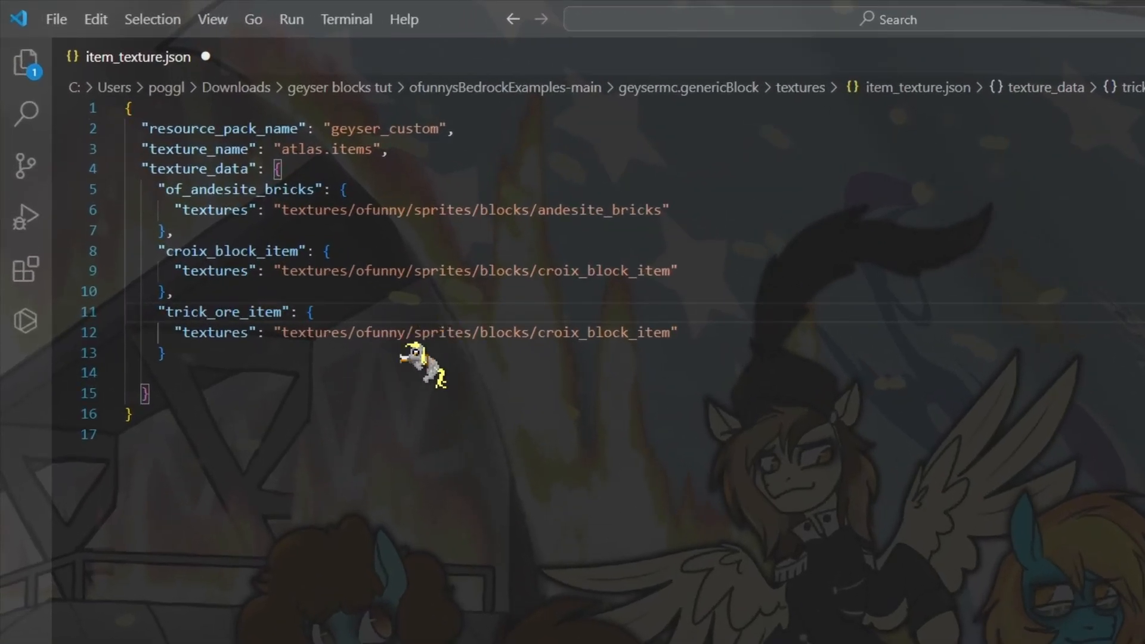
double_click(557, 333)
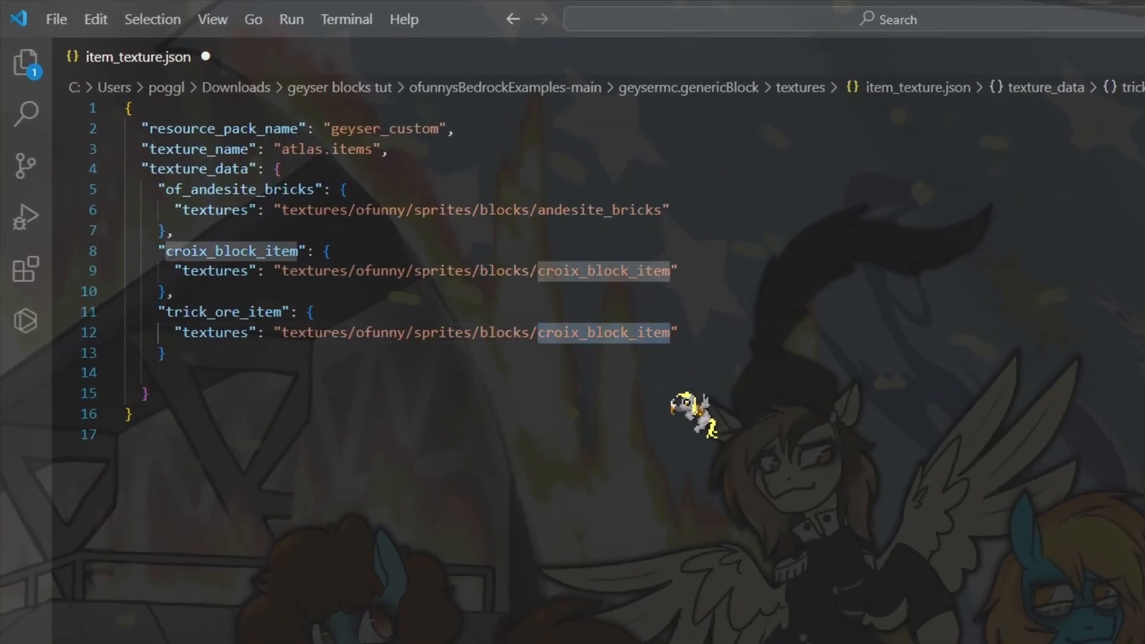
type("t")
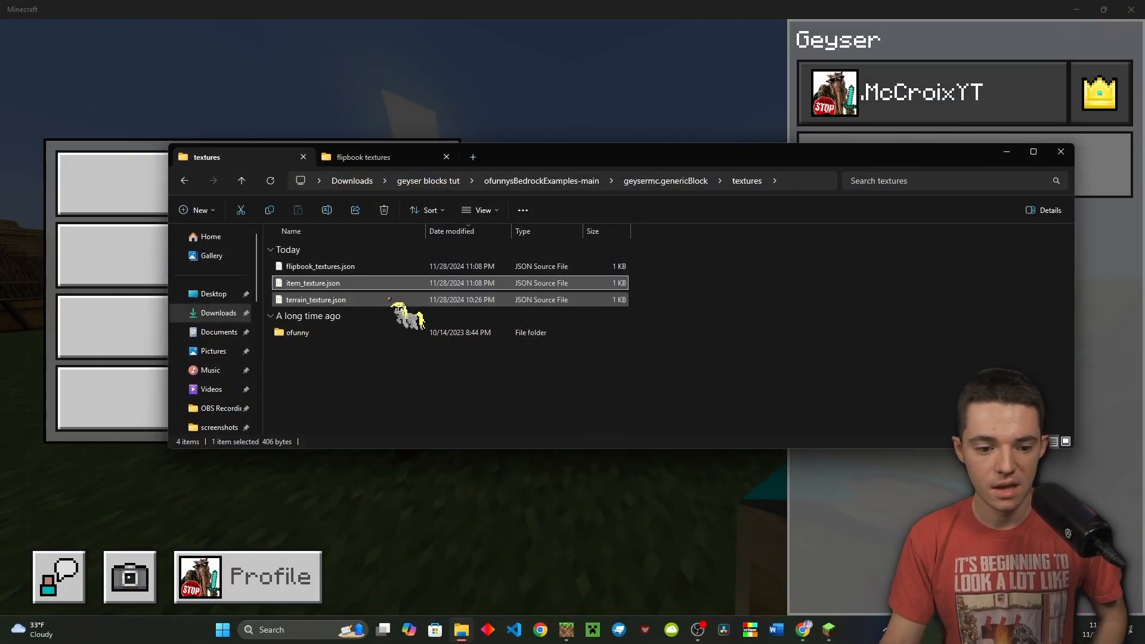
Open terrain_texture.json in VS Code
left_click(356, 297)
double_click(361, 300)
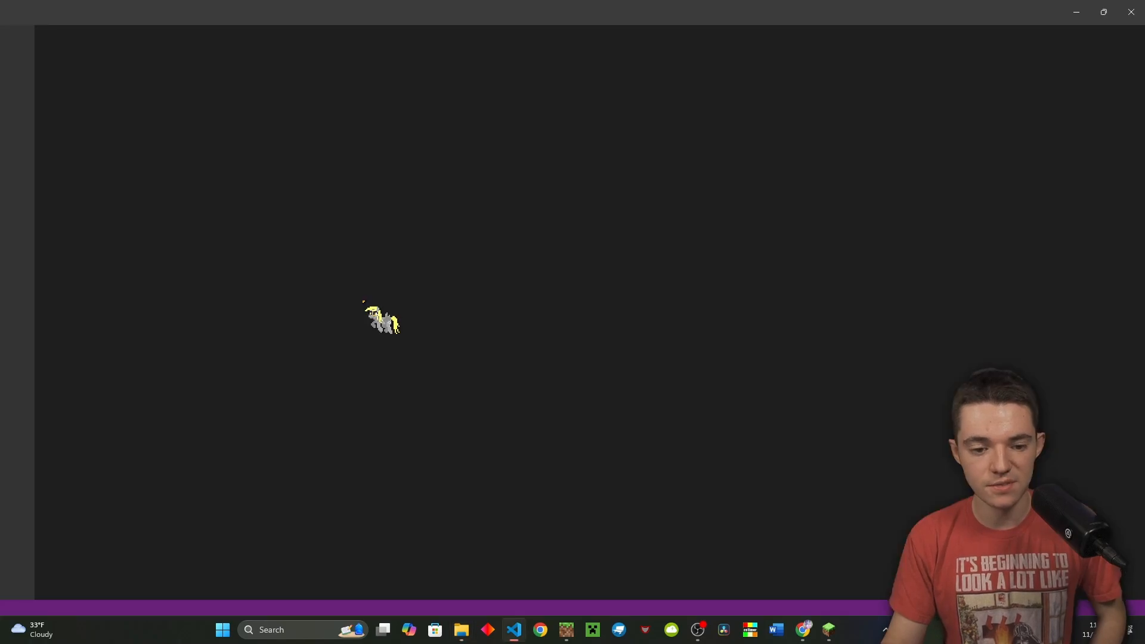
scroll(357, 278, "up", 5)
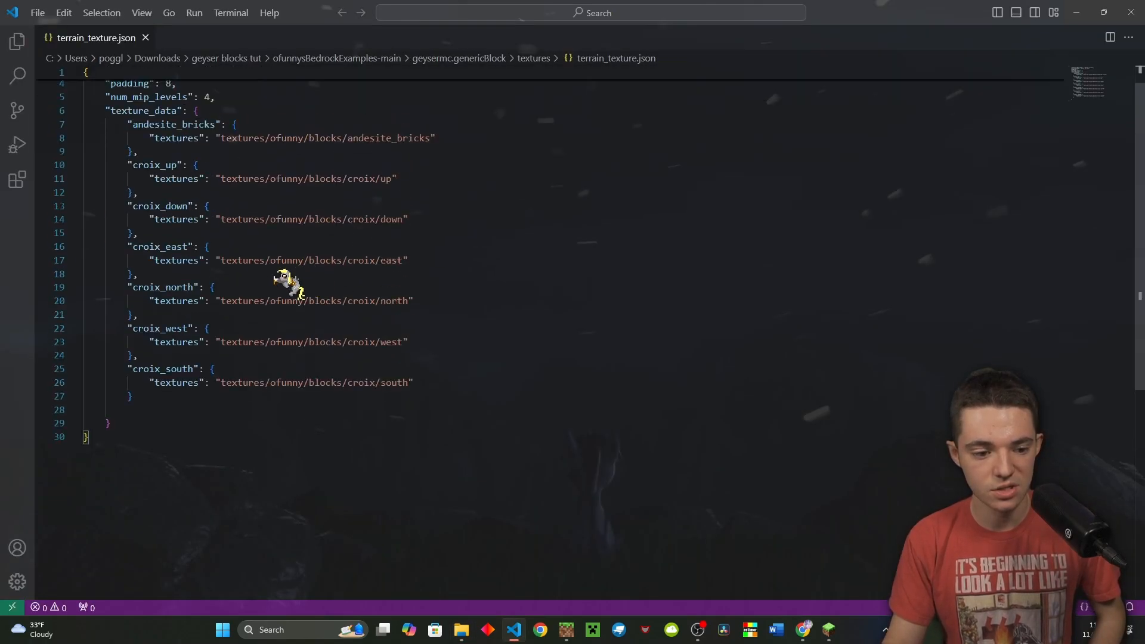
left_click_drag(139, 357, 40, 325)
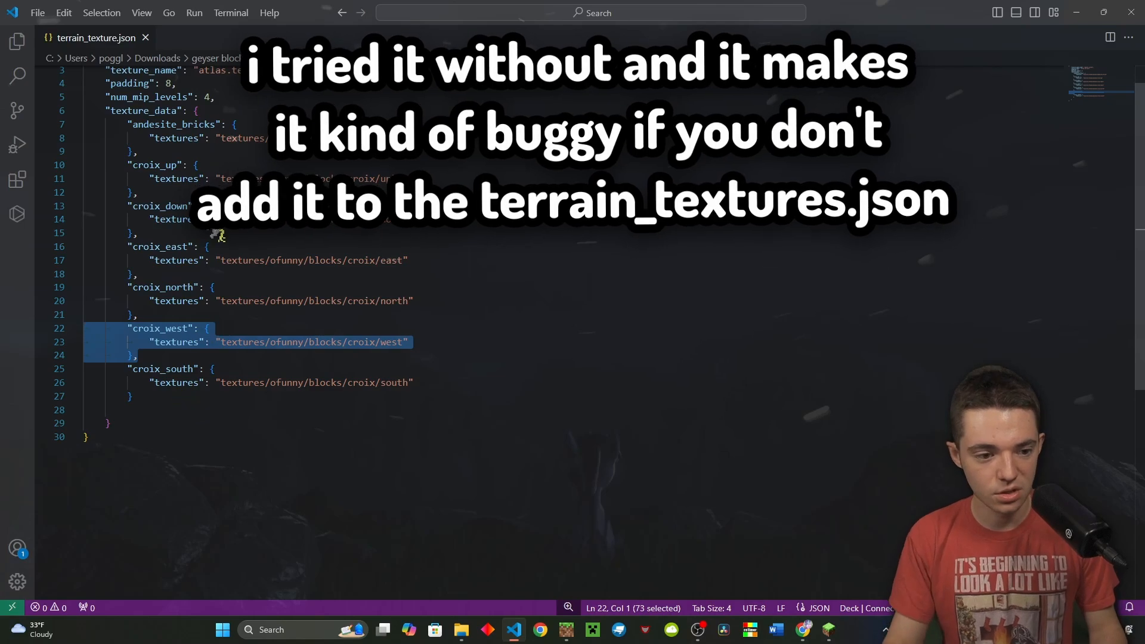
Duplicate the andesite_bricks entry as trick_ore pointing to textures/ofunny/blocks/trick_ore
left_click_drag(169, 154, 84, 124)
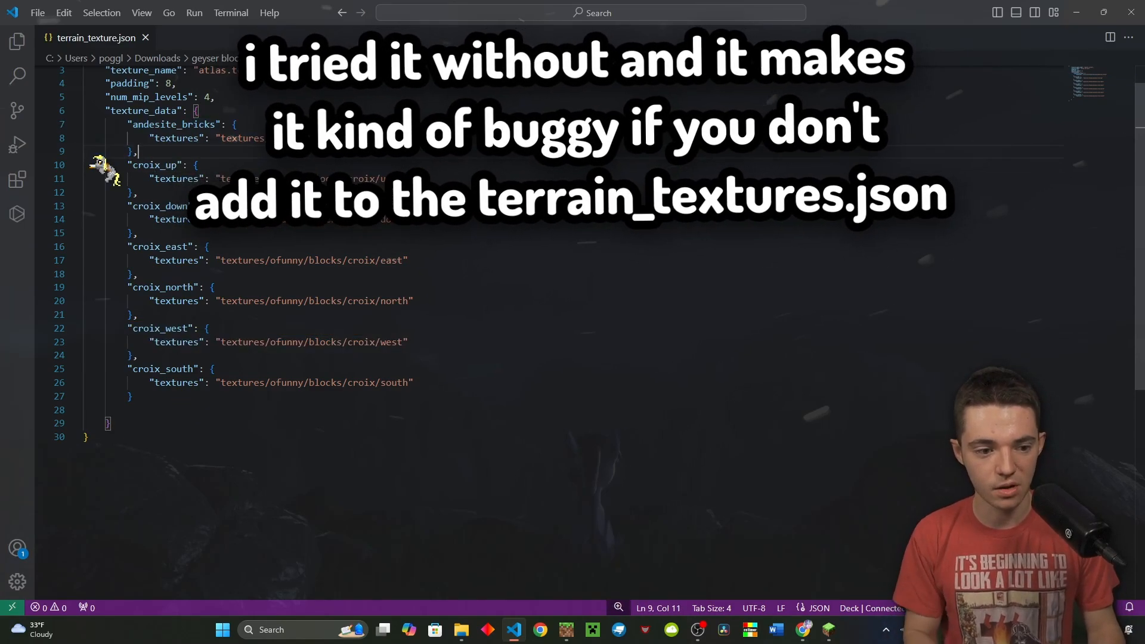
key("shift+alt+Down")
double_click(305, 238)
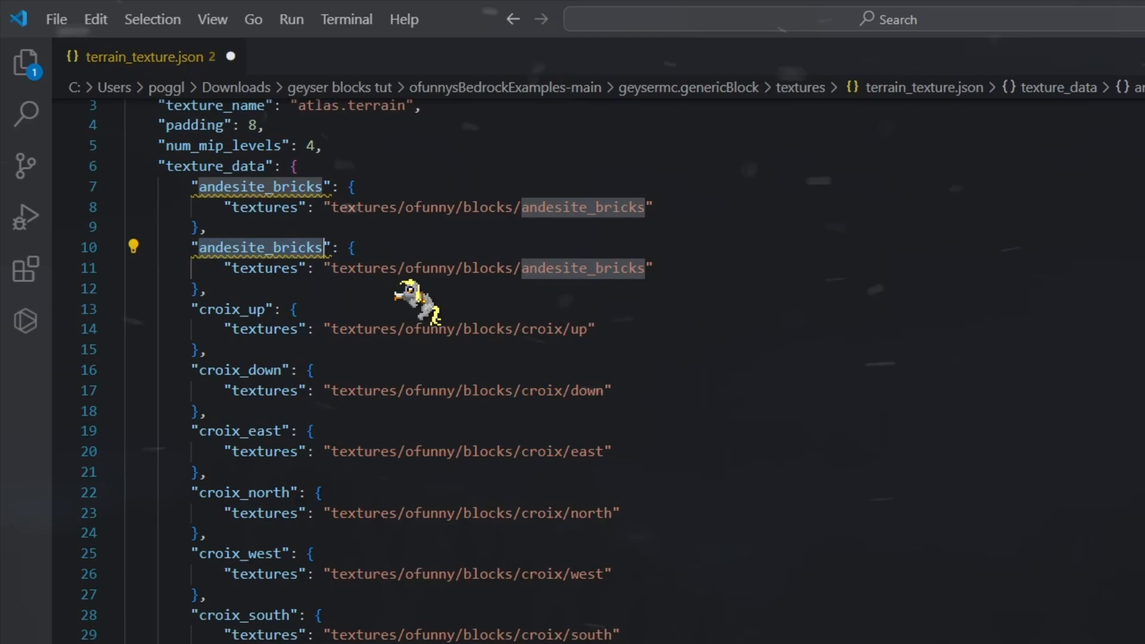
type("trick")
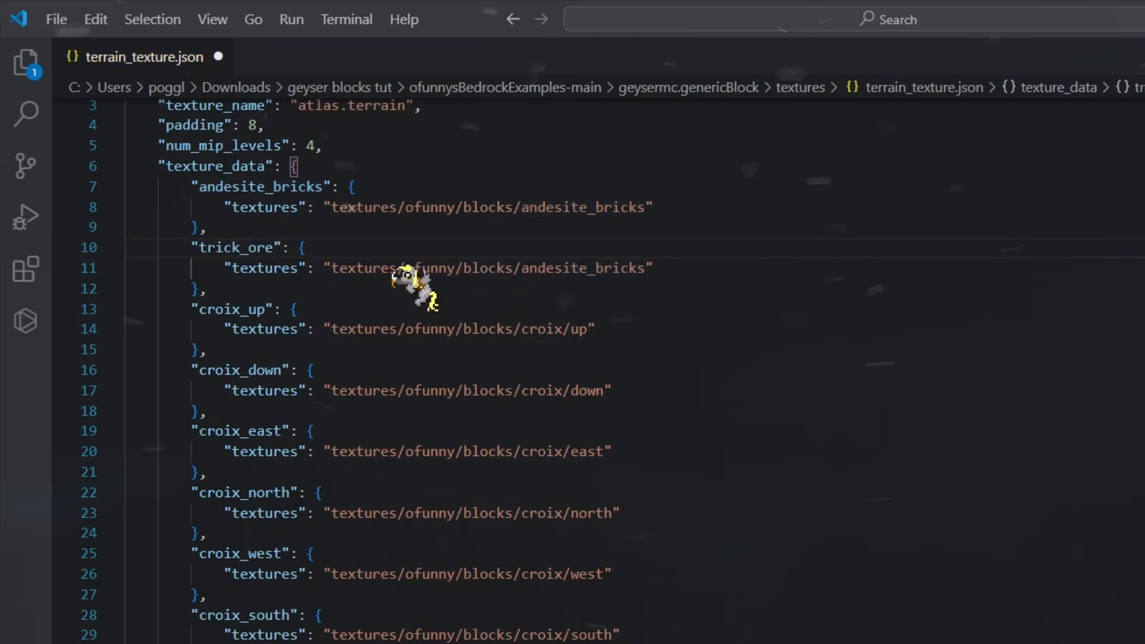
double_click(577, 269)
type("tric")
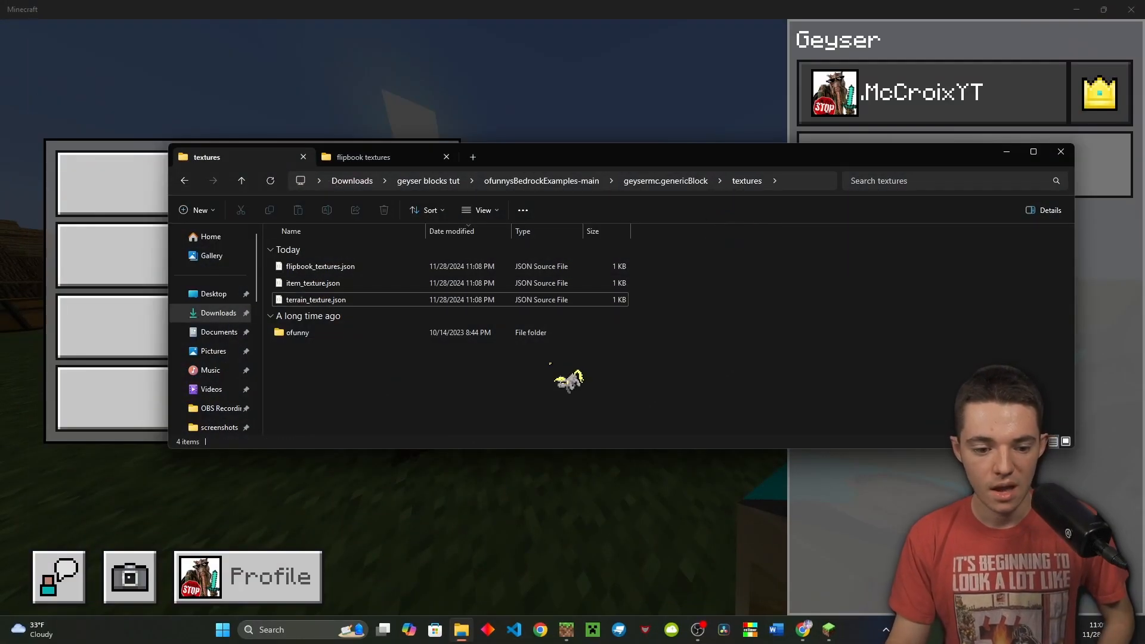
Navigate from the textures folder into ofunny > sprites > blocks
key("alt+Up")
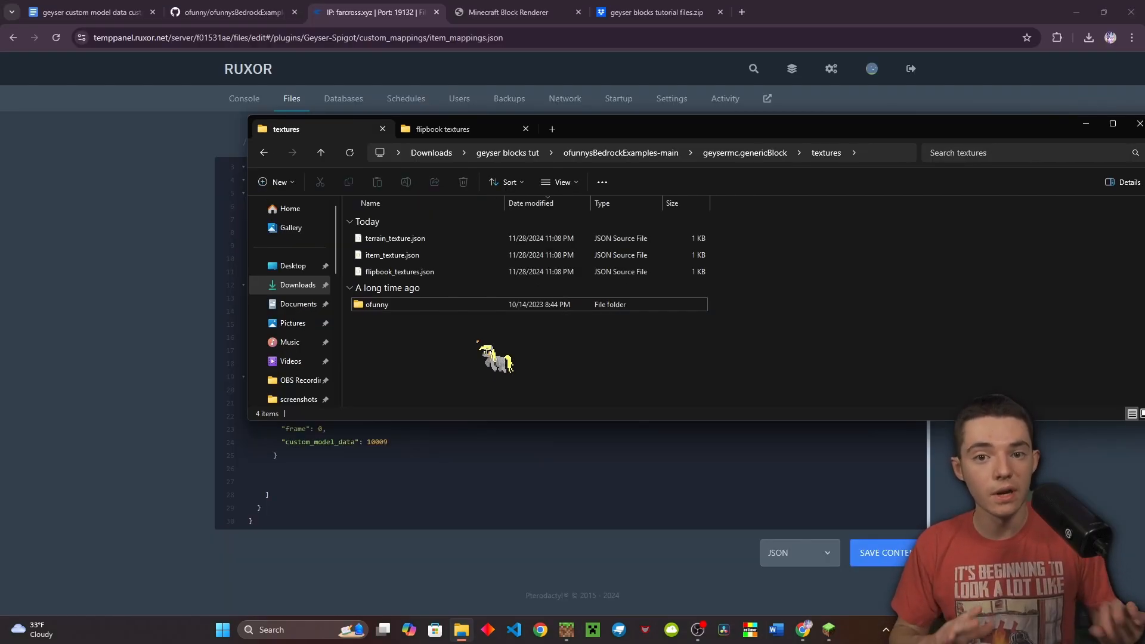
left_click(415, 306)
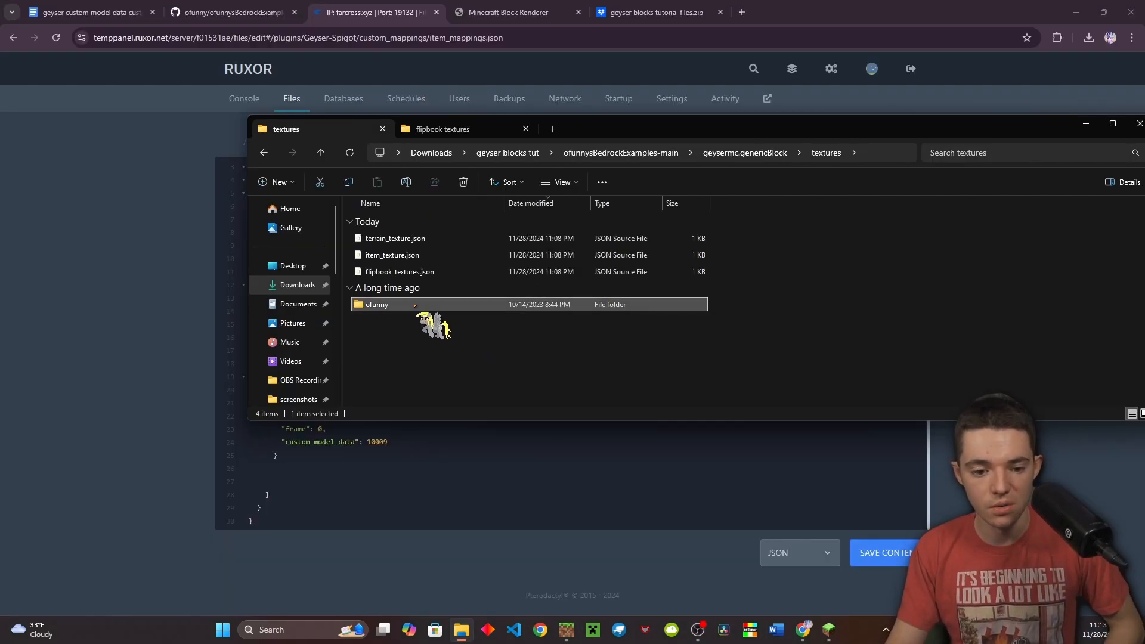
double_click(415, 305)
double_click(397, 271)
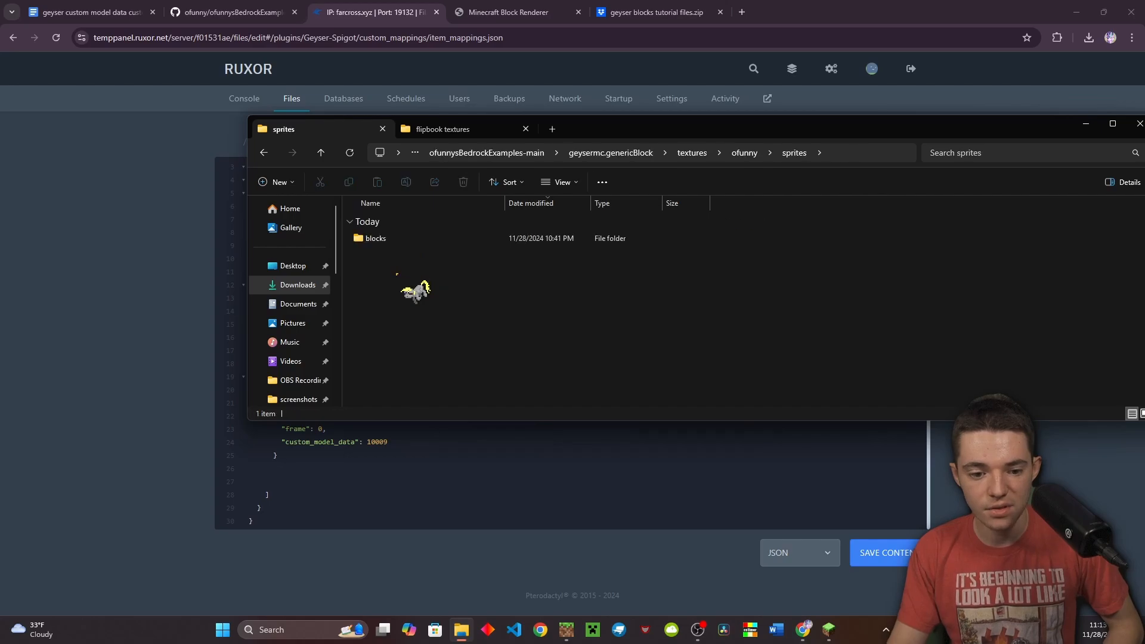
double_click(382, 239)
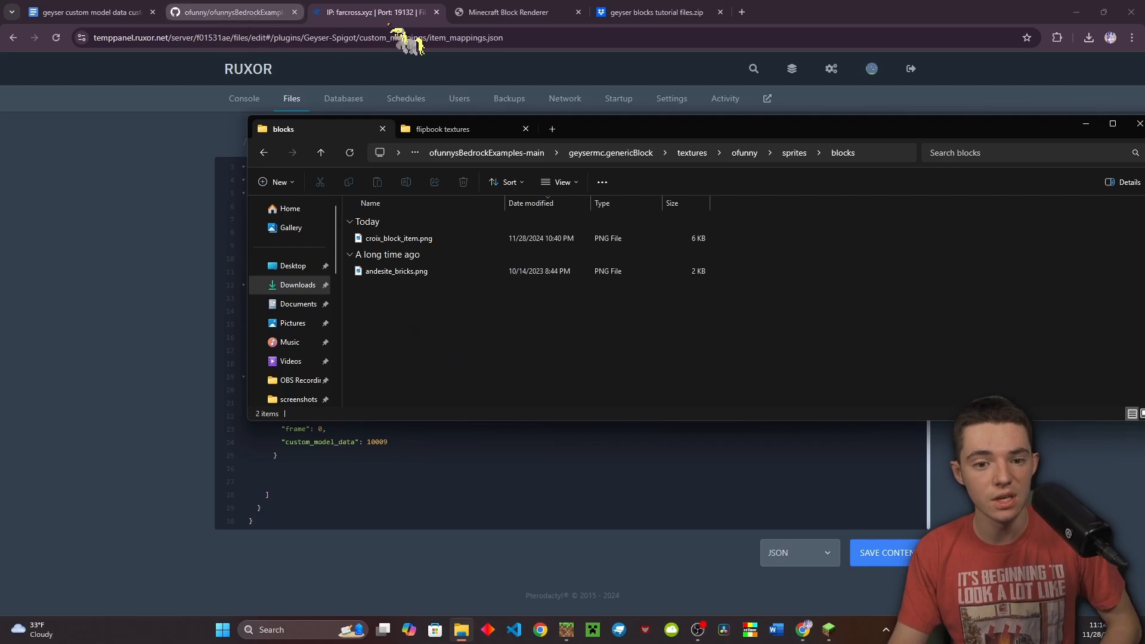
In the Block Renderer, set the cube's top face to diamond_ore
left_click(471, 12)
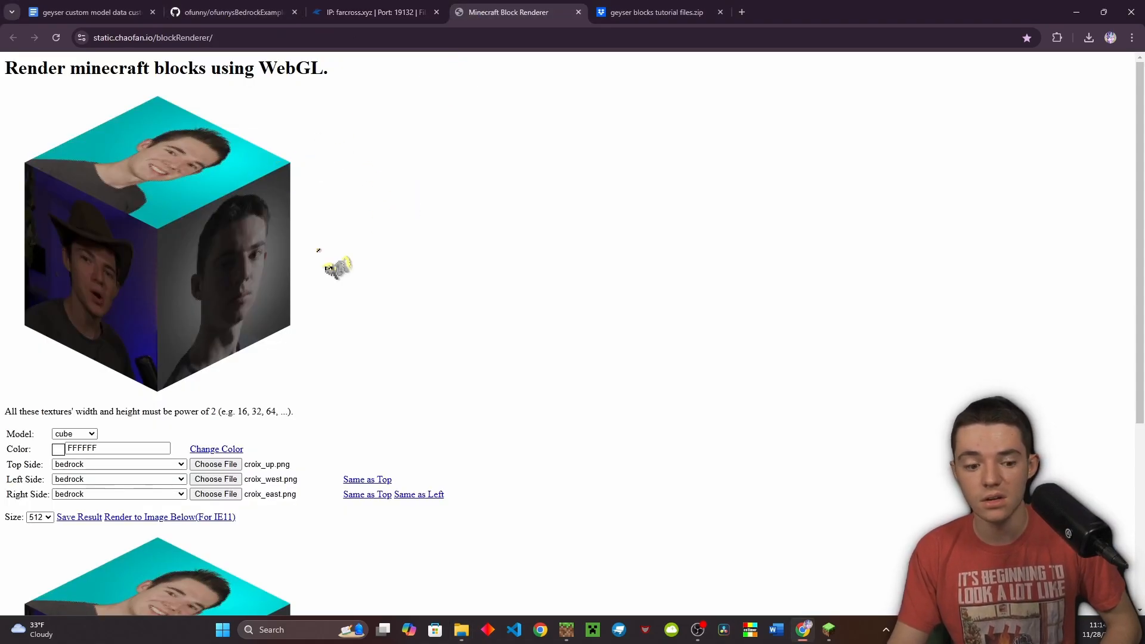
scroll(113, 462, "down", 3)
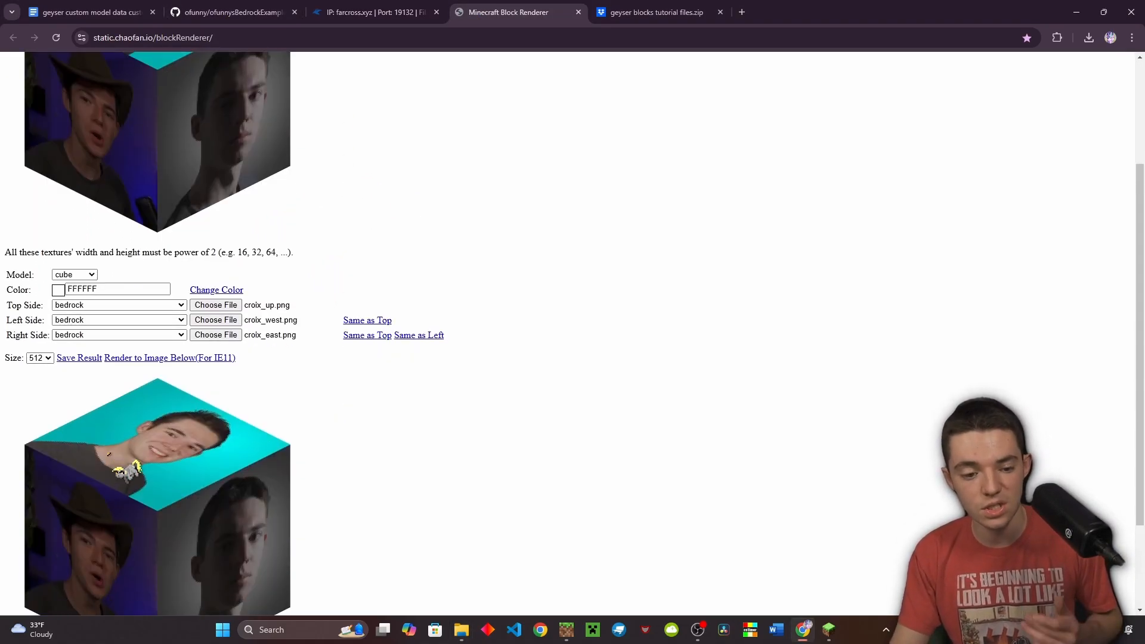
scroll(113, 468, "up", 2)
scroll(113, 466, "down", 2)
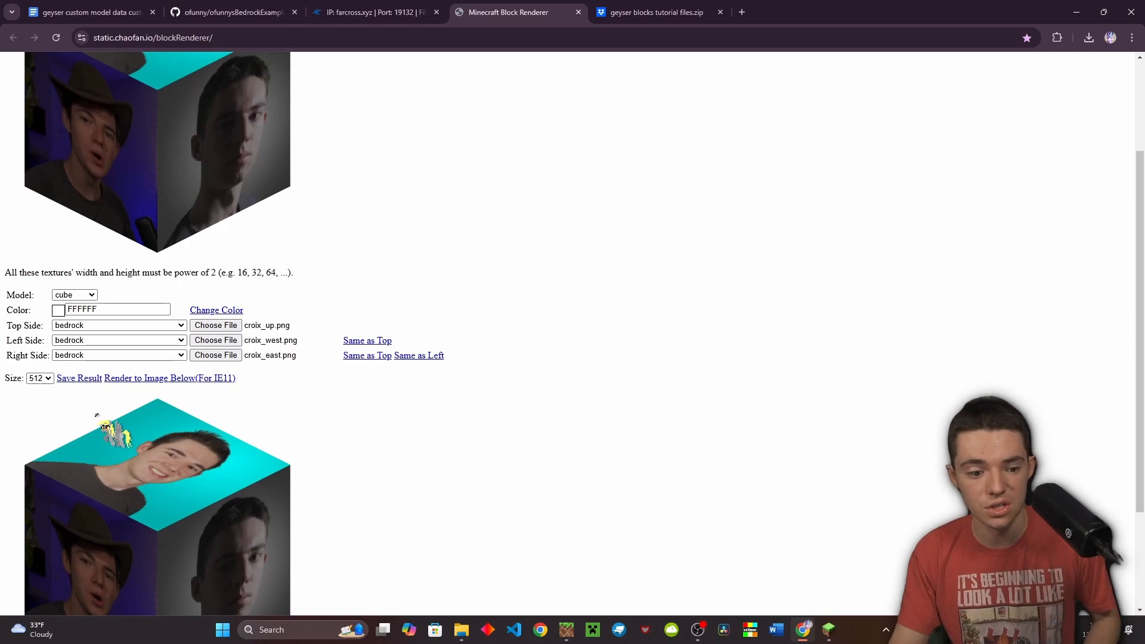
left_click(100, 326)
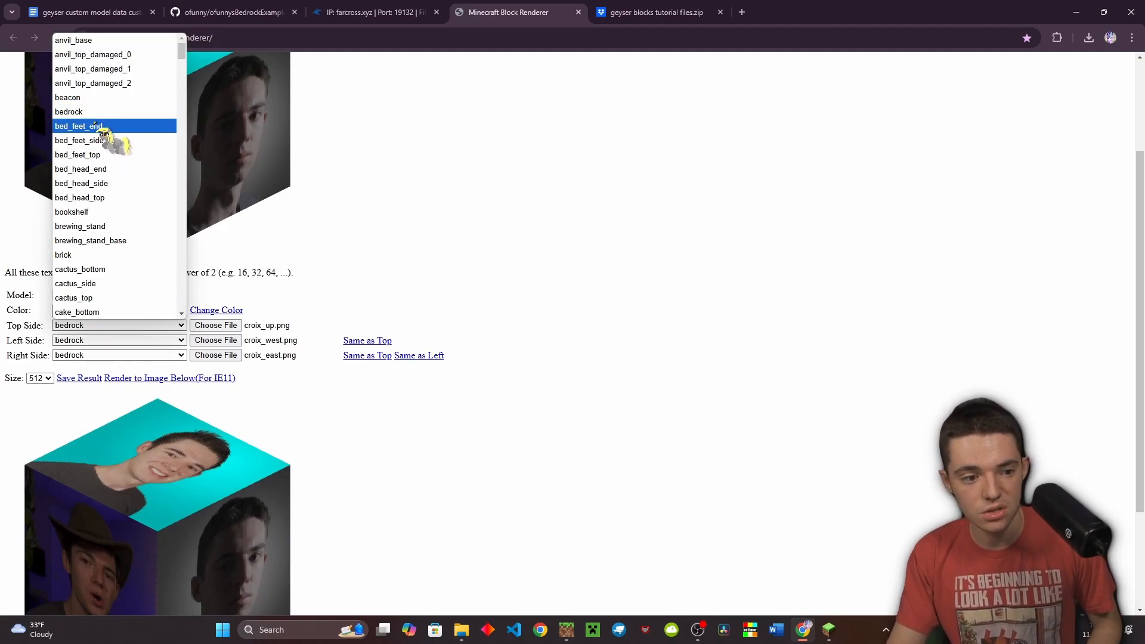
scroll(96, 125, "down", 5)
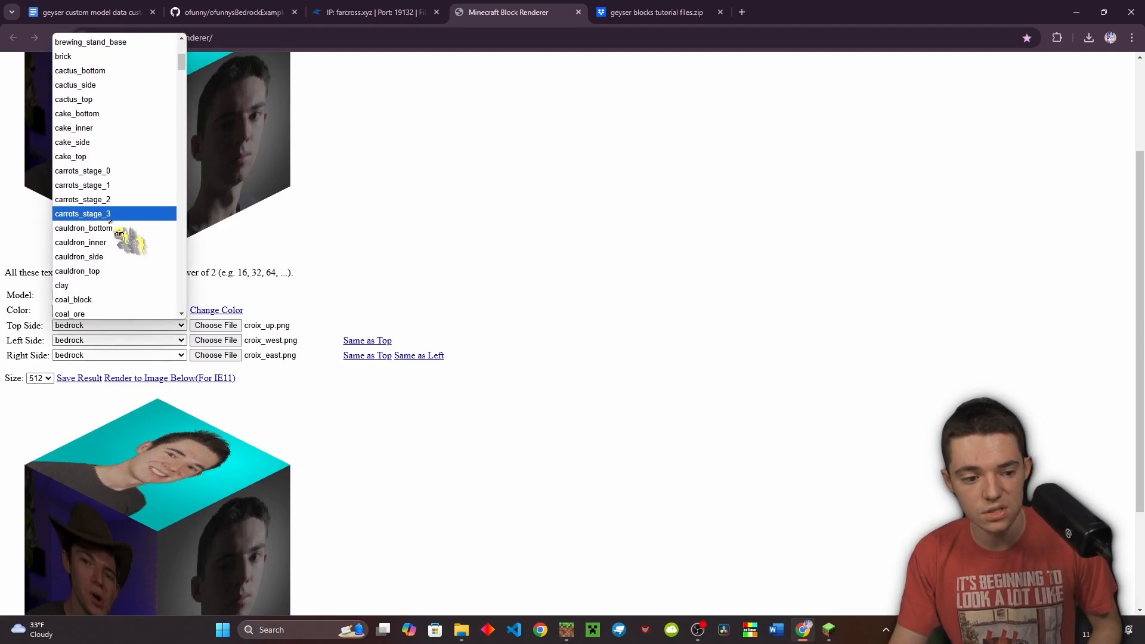
scroll(109, 221, "down", 5)
scroll(119, 159, "down", 3)
left_click(98, 105)
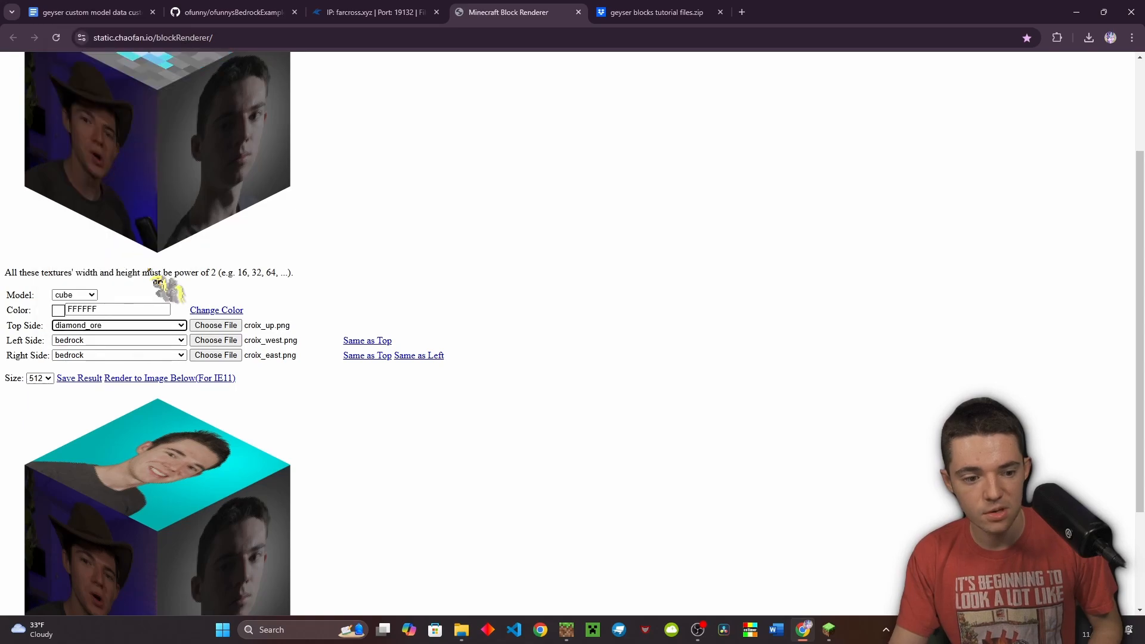
scroll(150, 271, "up", 1)
Set the left face to iron_ore and the right face to redstone_ore
left_click(132, 420)
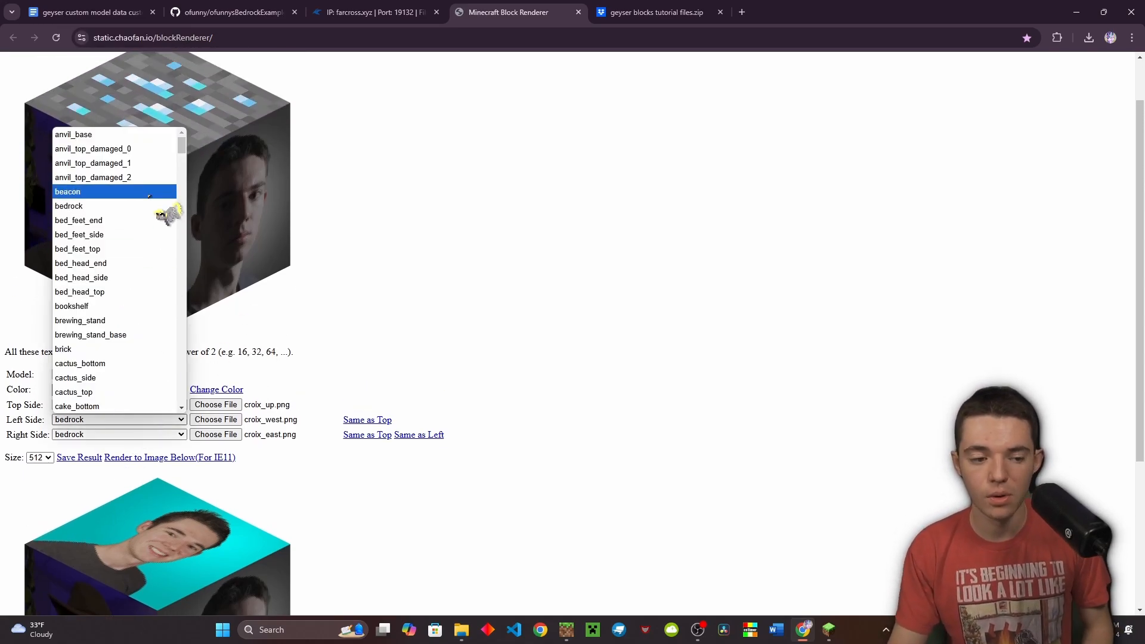
scroll(149, 197, "down", 5)
left_click(151, 337)
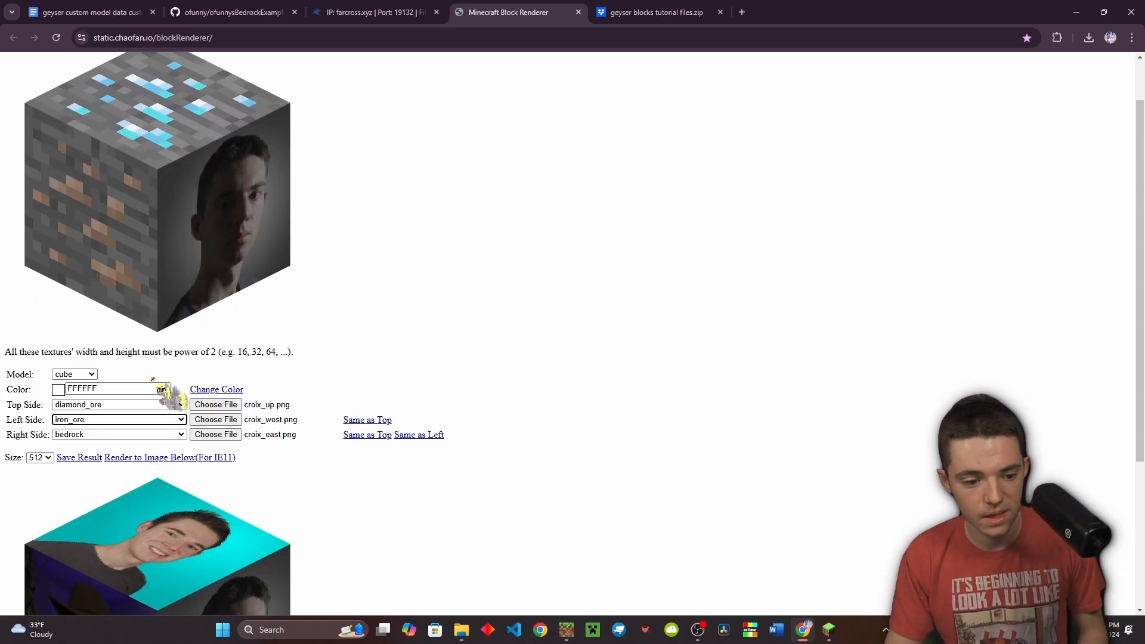
left_click(170, 434)
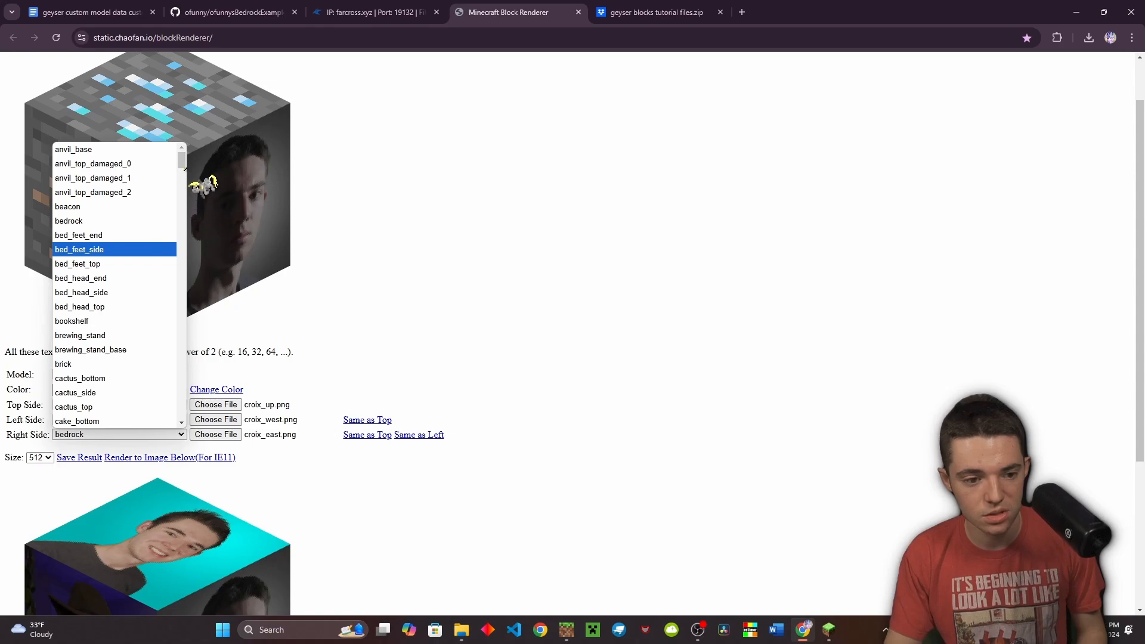
left_click_drag(184, 169, 166, 363)
scroll(149, 358, "down", 3)
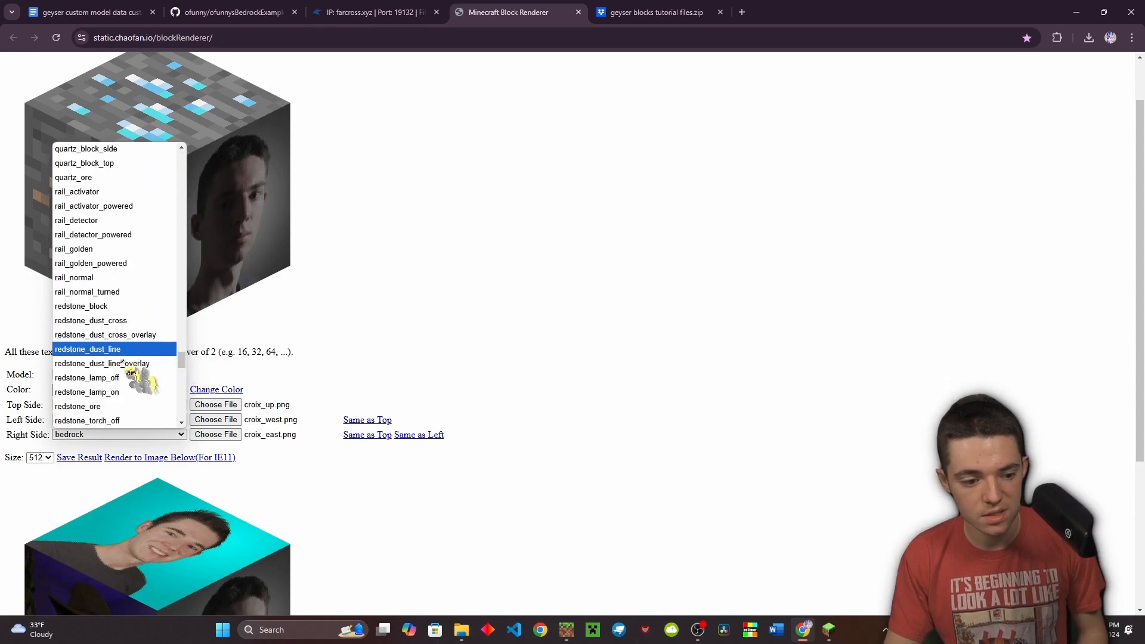
left_click(129, 334)
scroll(191, 185, "up", 1)
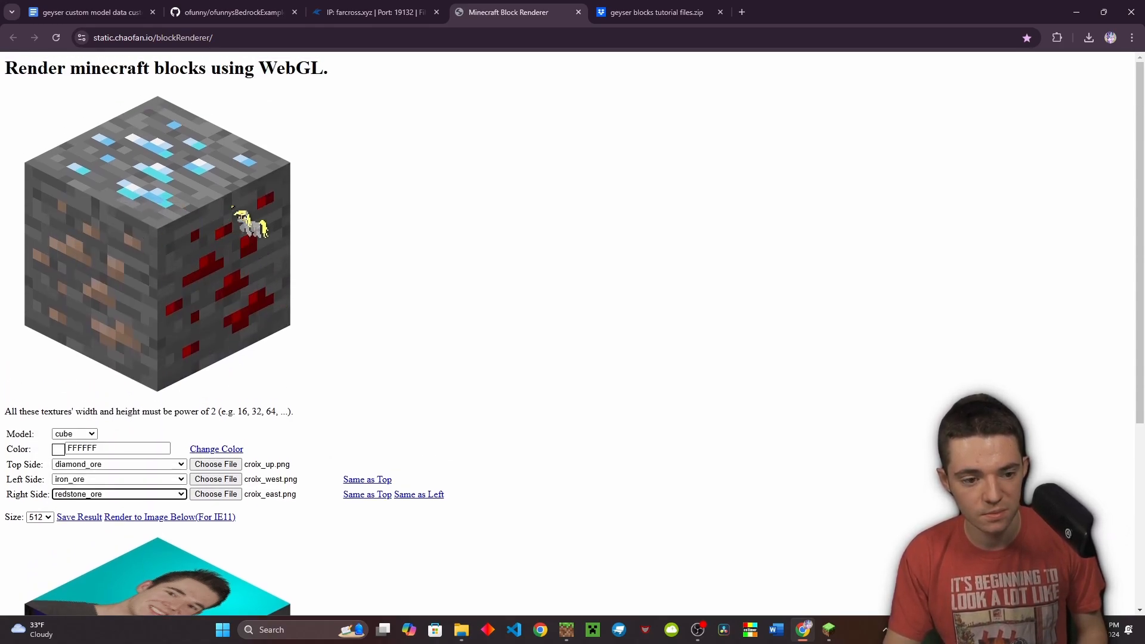
scroll(137, 304, "down", 2)
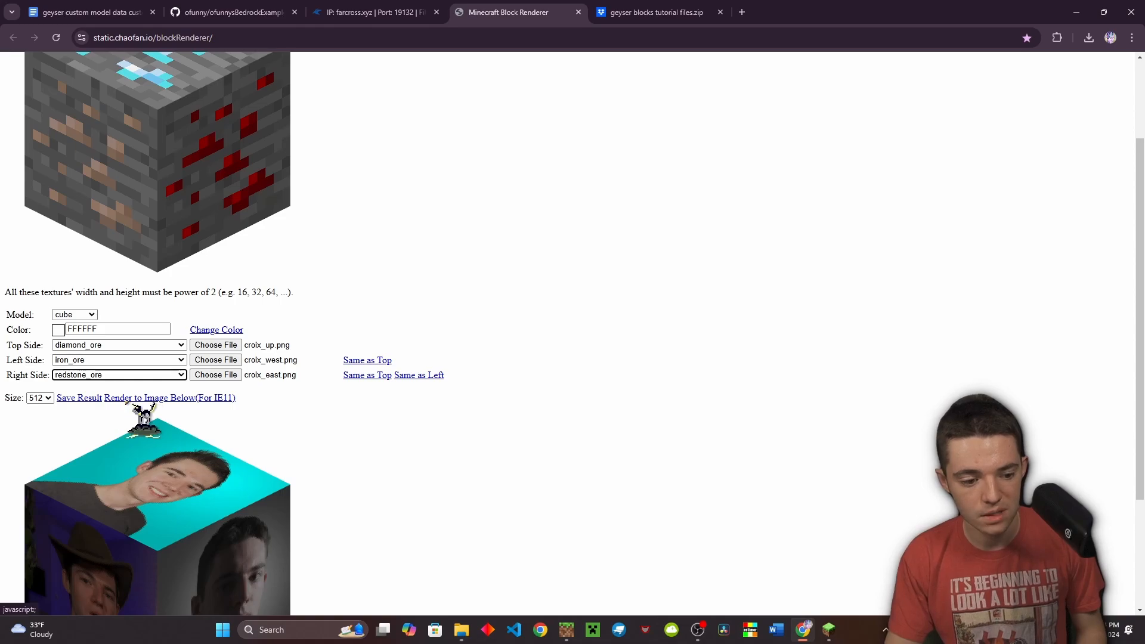
Render the ore cube and save the image as download (1).png
left_click(140, 399)
scroll(262, 387, "down", 3)
right_click(181, 408)
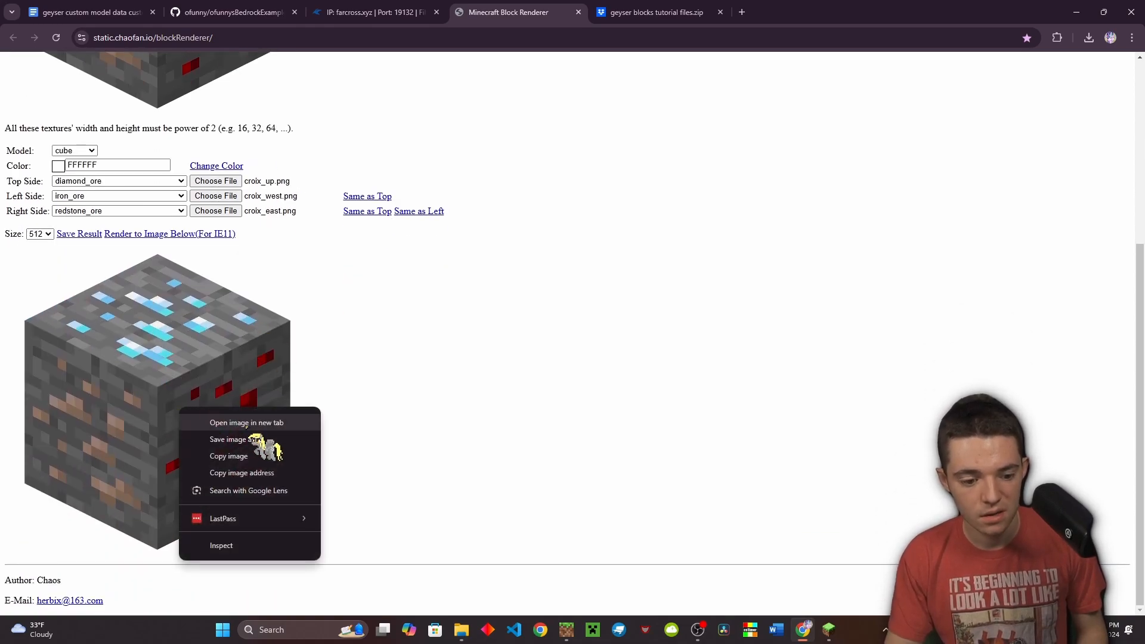
left_click(262, 441)
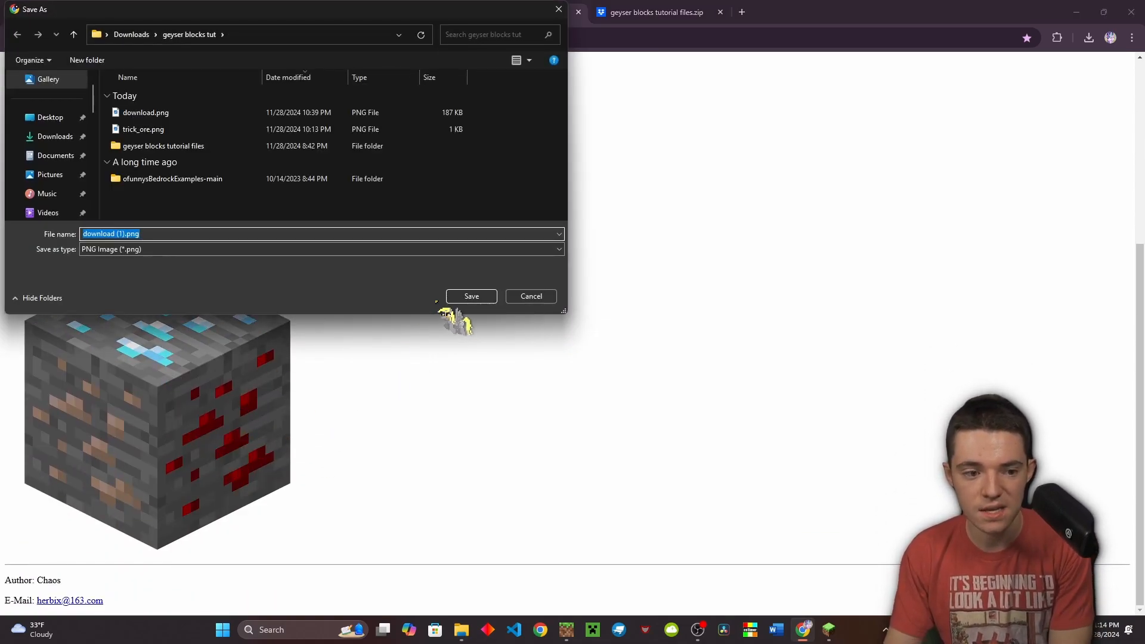
left_click(468, 296)
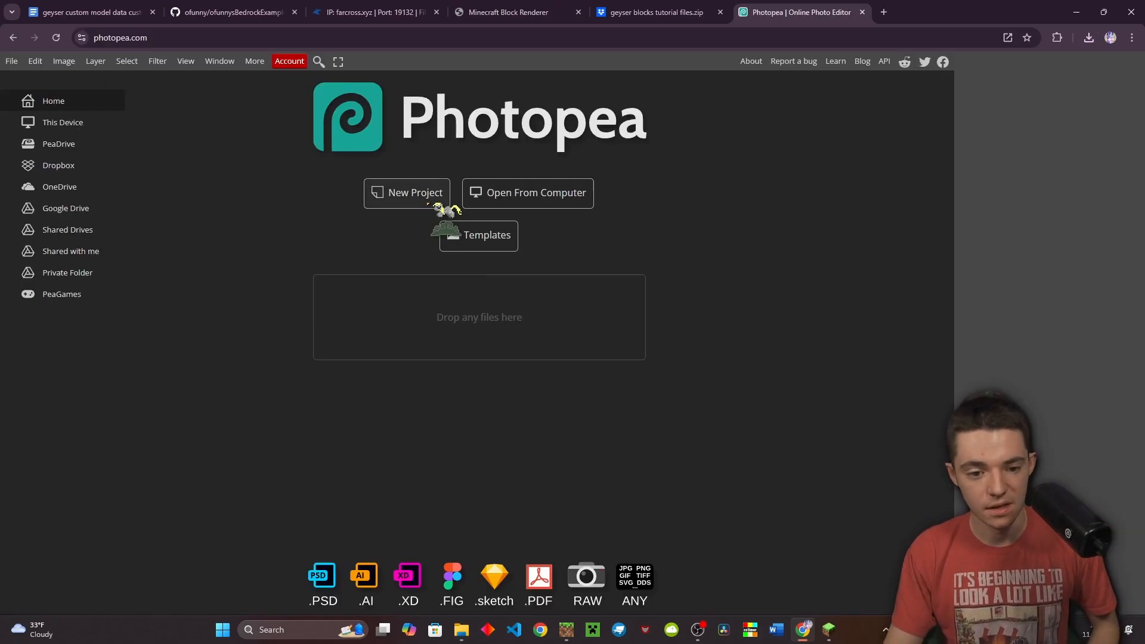
left_click(409, 191)
Create a new 64×64 pixel canvas
double_click(725, 167)
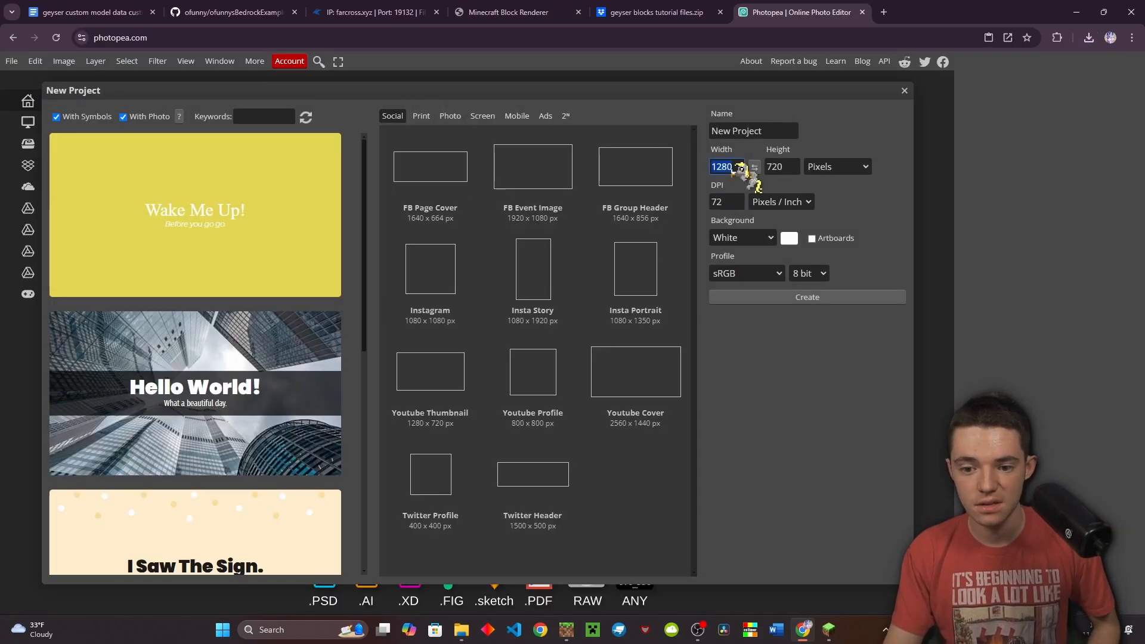
double_click(795, 167)
type("64")
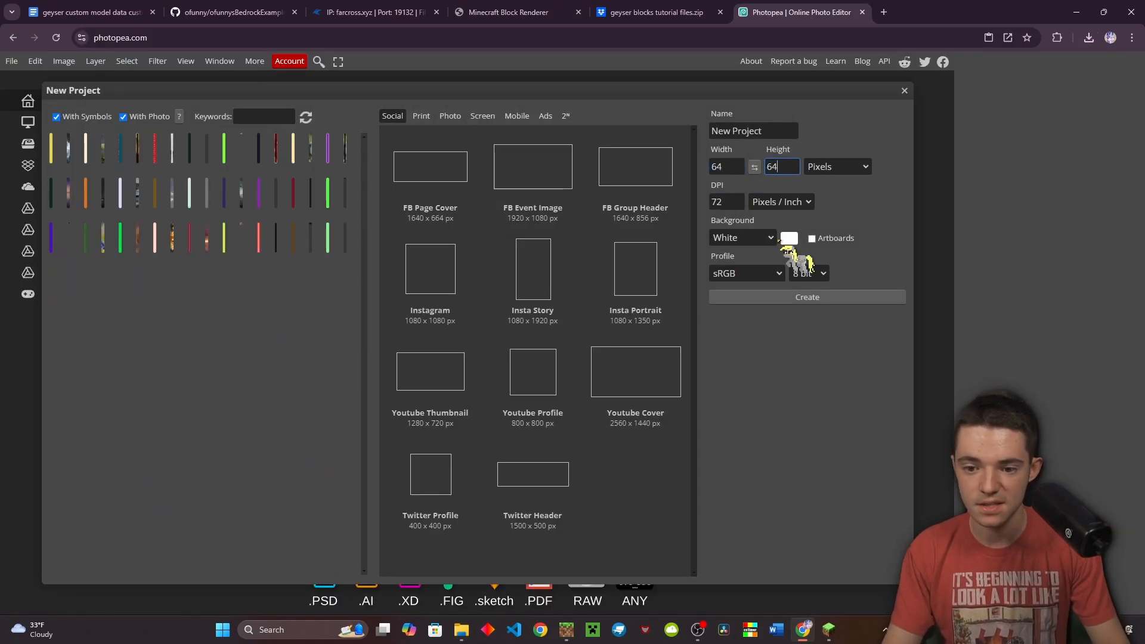
left_click(769, 302)
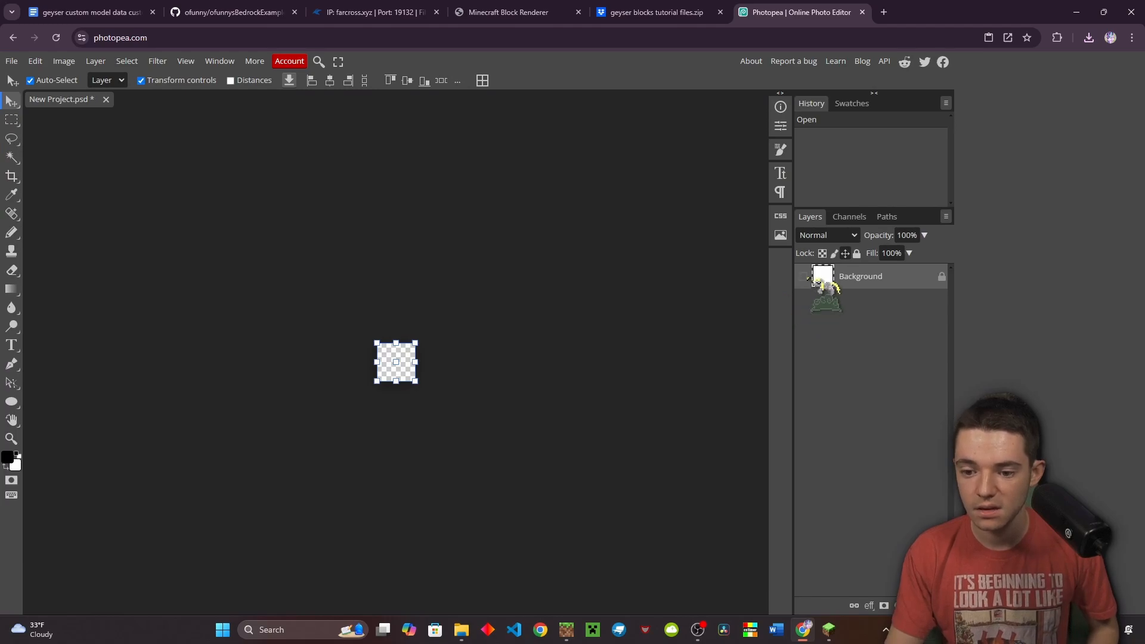
Place download (1).png onto the canvas as a new layer
left_click(929, 606)
left_click(1089, 38)
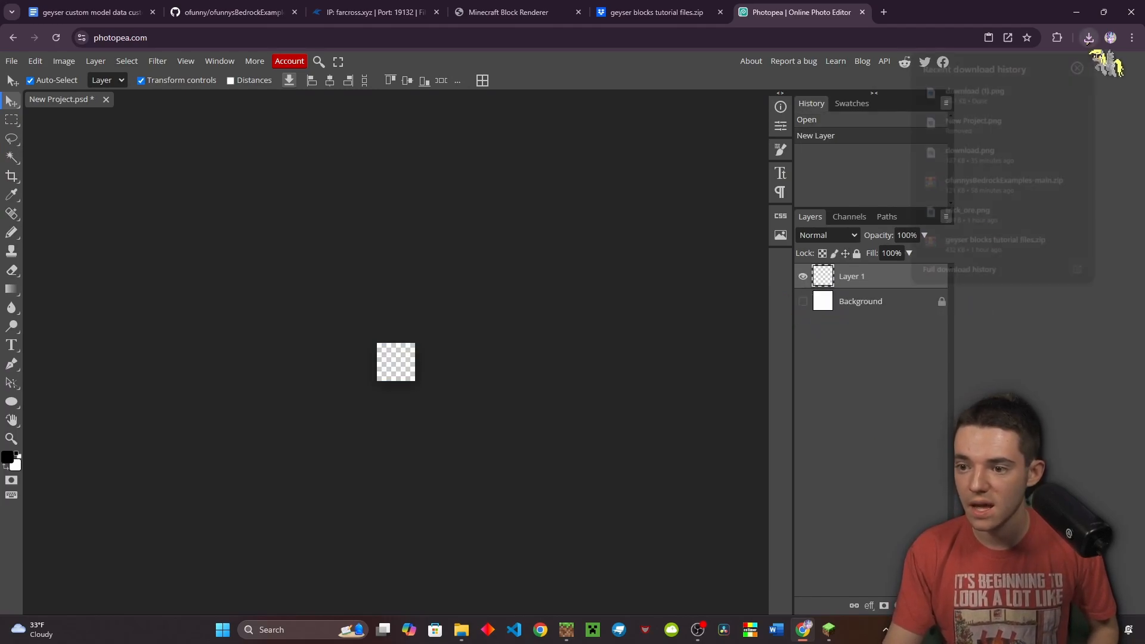
left_click_drag(990, 92, 406, 334)
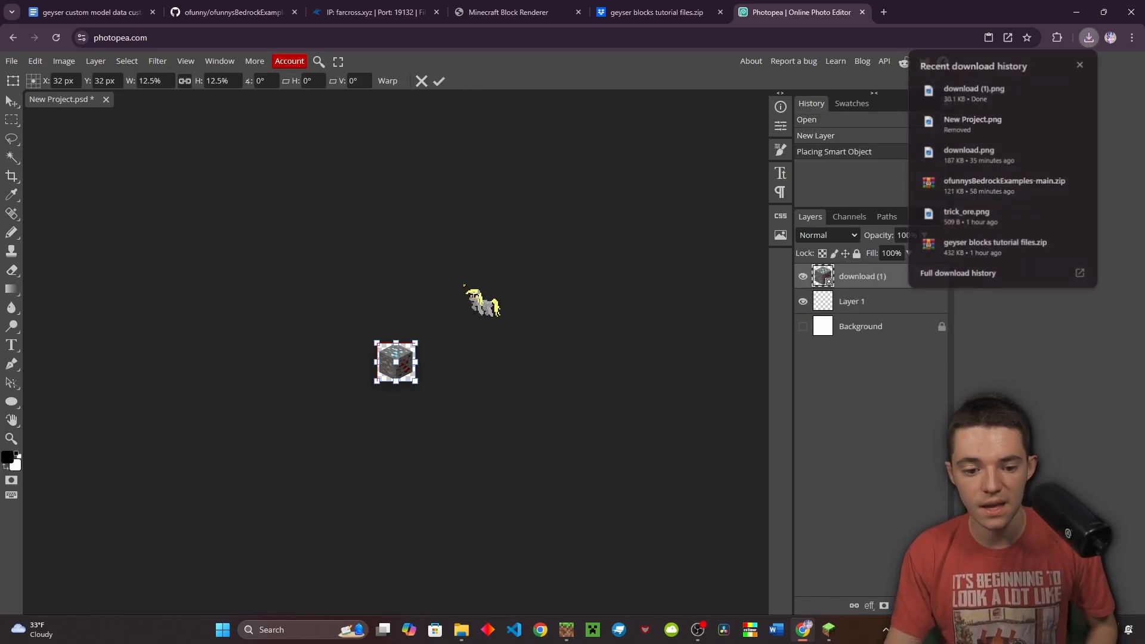
left_click(437, 82)
scroll(396, 382, "up", 3)
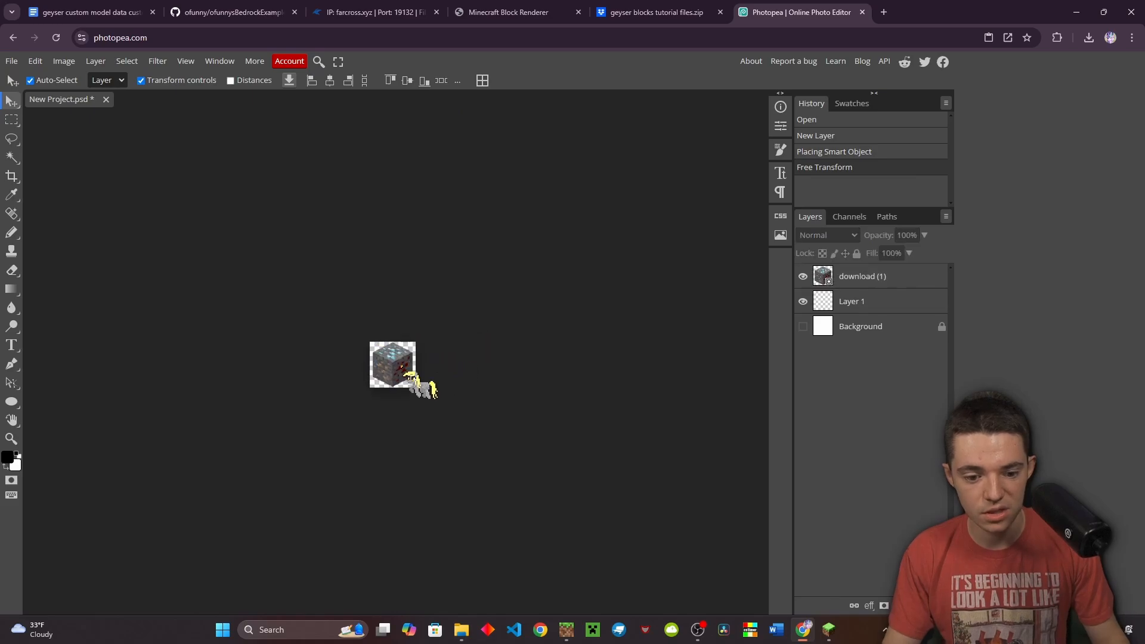
left_click(11, 61)
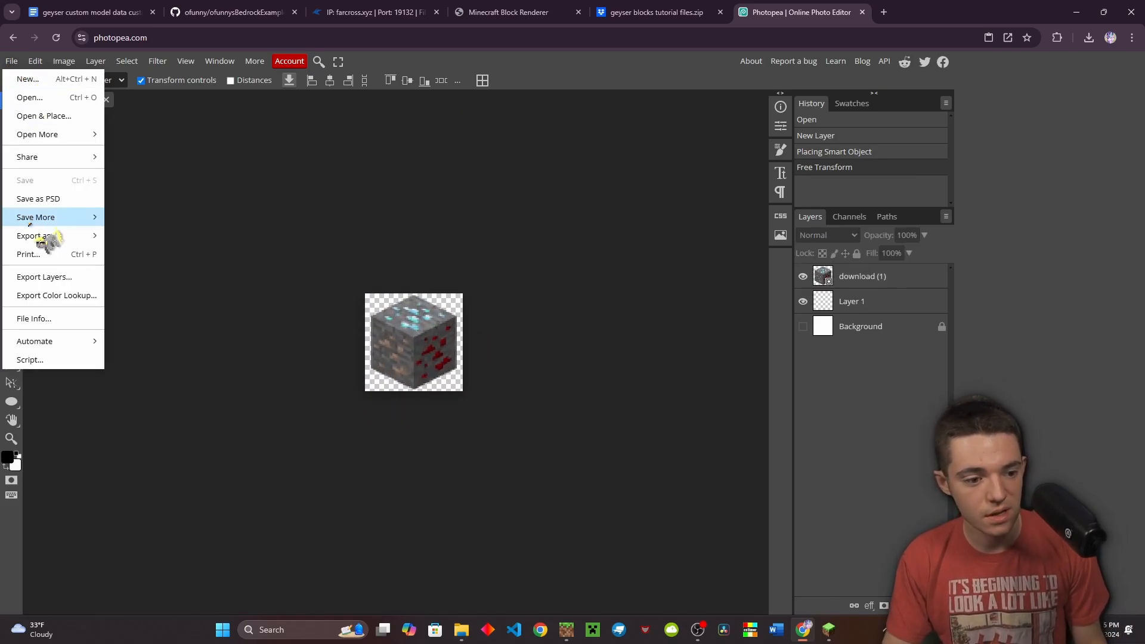
Export the image as a PNG named trick_ore_item
mouse_move(51, 232)
left_click(131, 234)
left_click(446, 188)
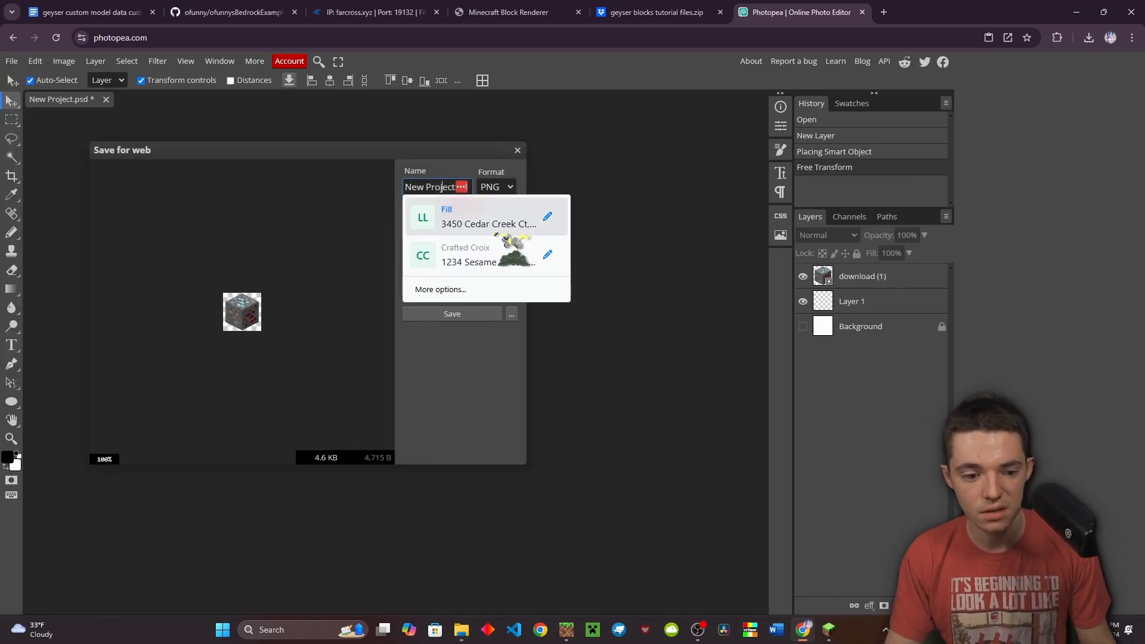
key("ctrl+a")
type("trick")
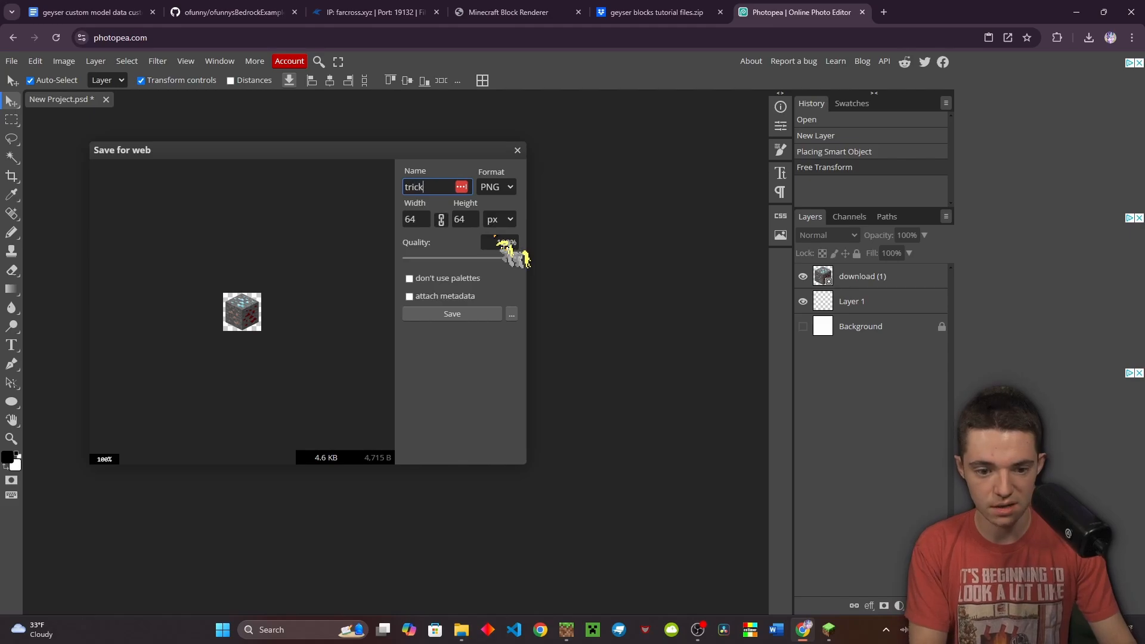
type("_ore_i")
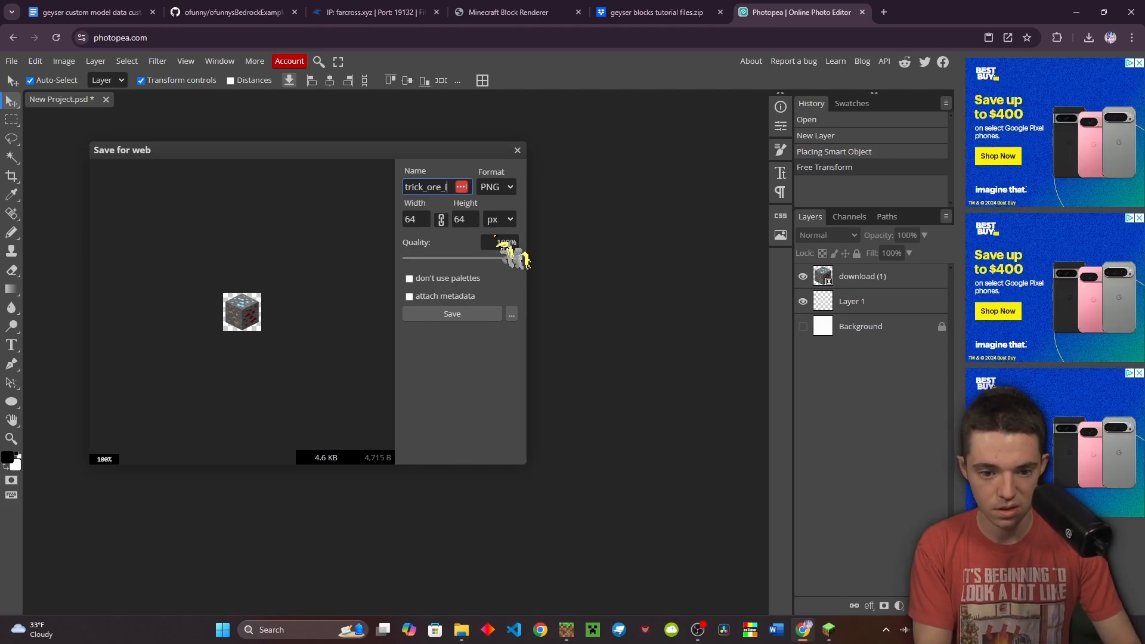
type("tem")
left_click(471, 315)
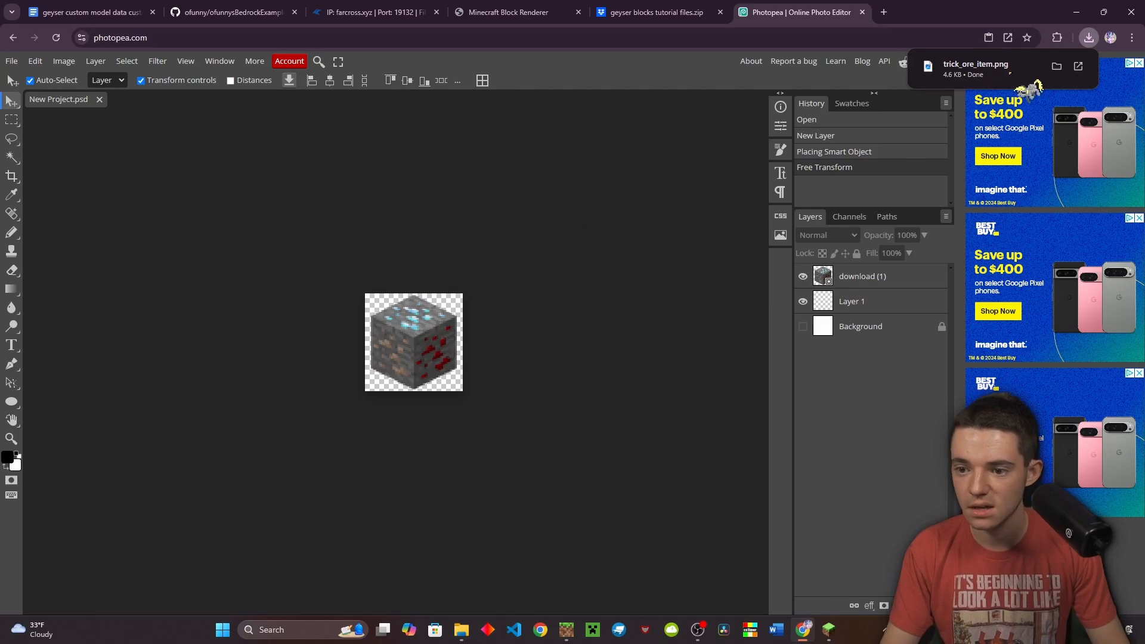
Move trick_ore_item.png from geyser blocks tut into the textures/ofunny/sprites/blocks folder
left_click(462, 629)
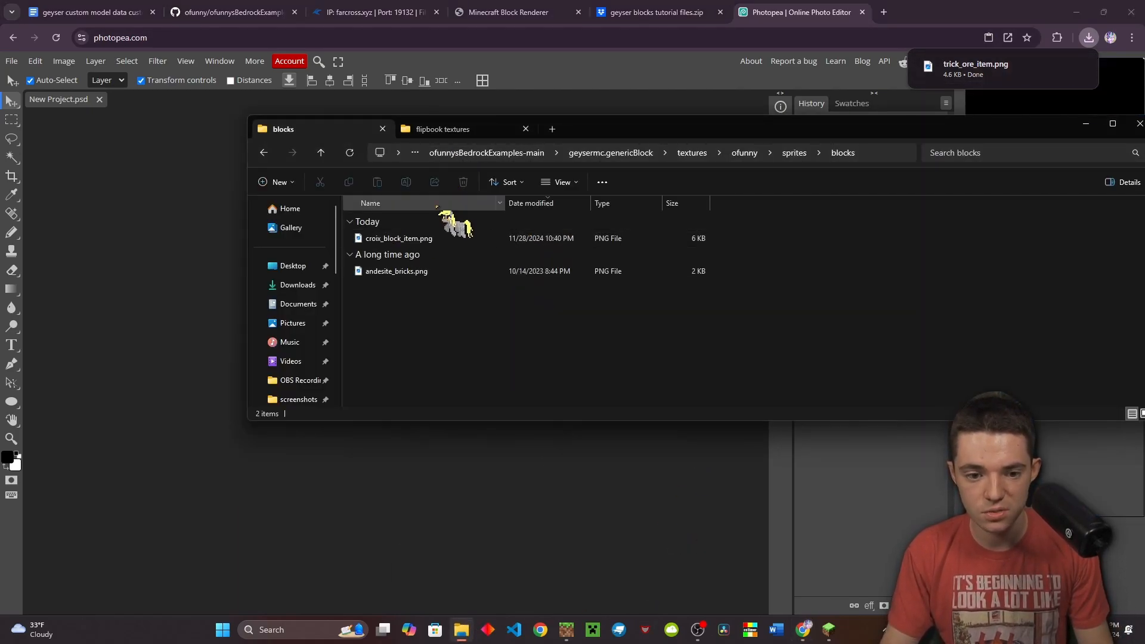
left_click(456, 129)
left_click(489, 154)
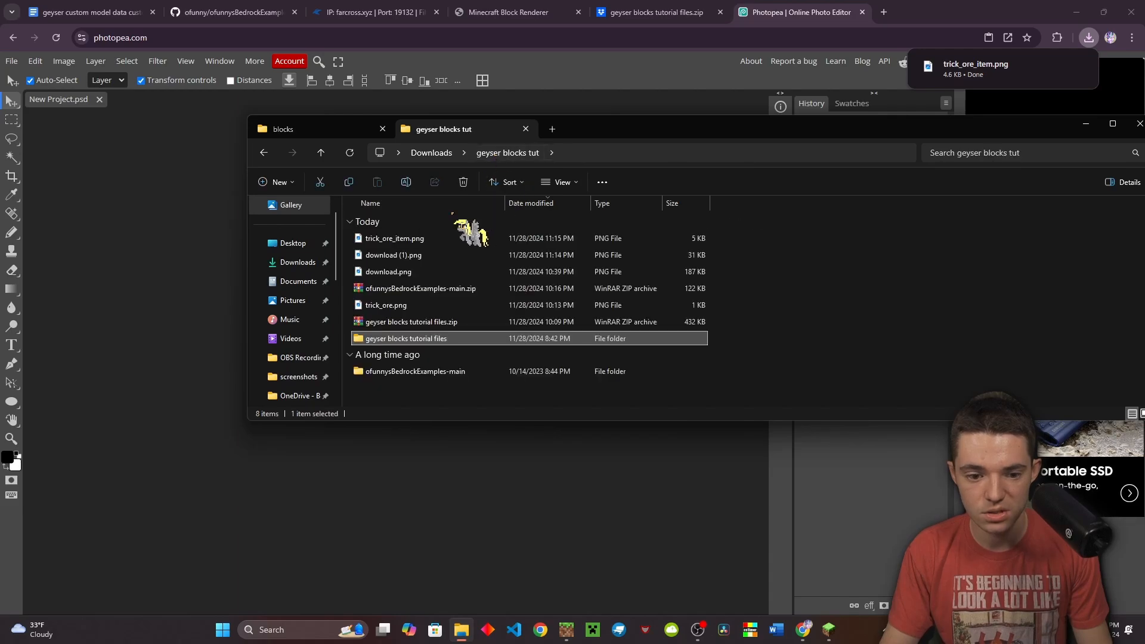
left_click(448, 238)
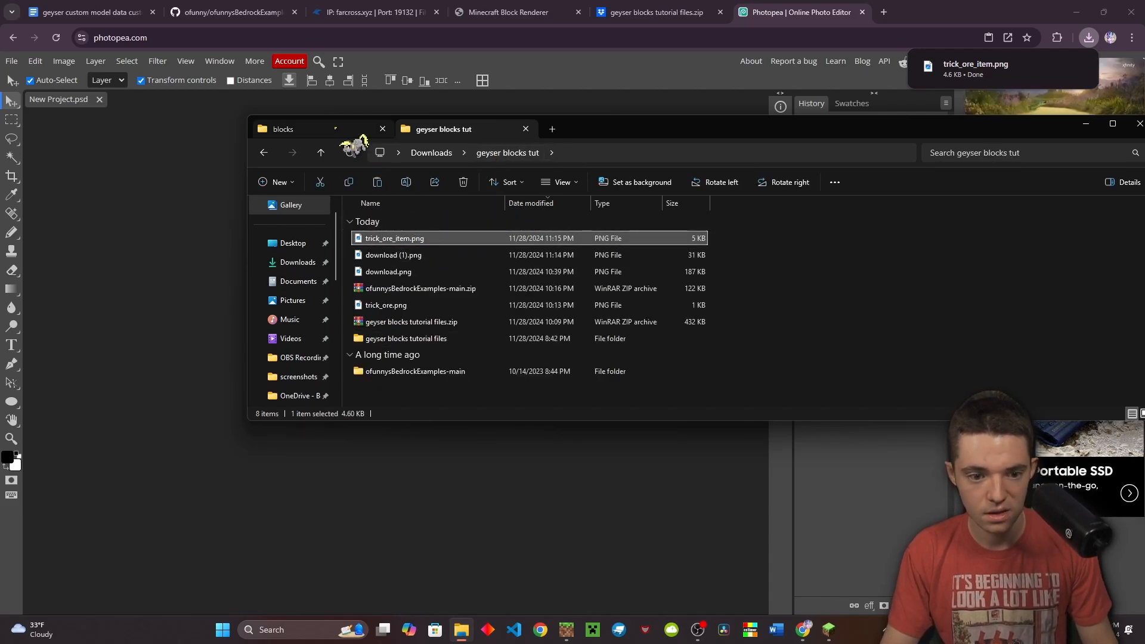
left_click_drag(335, 128, 491, 333)
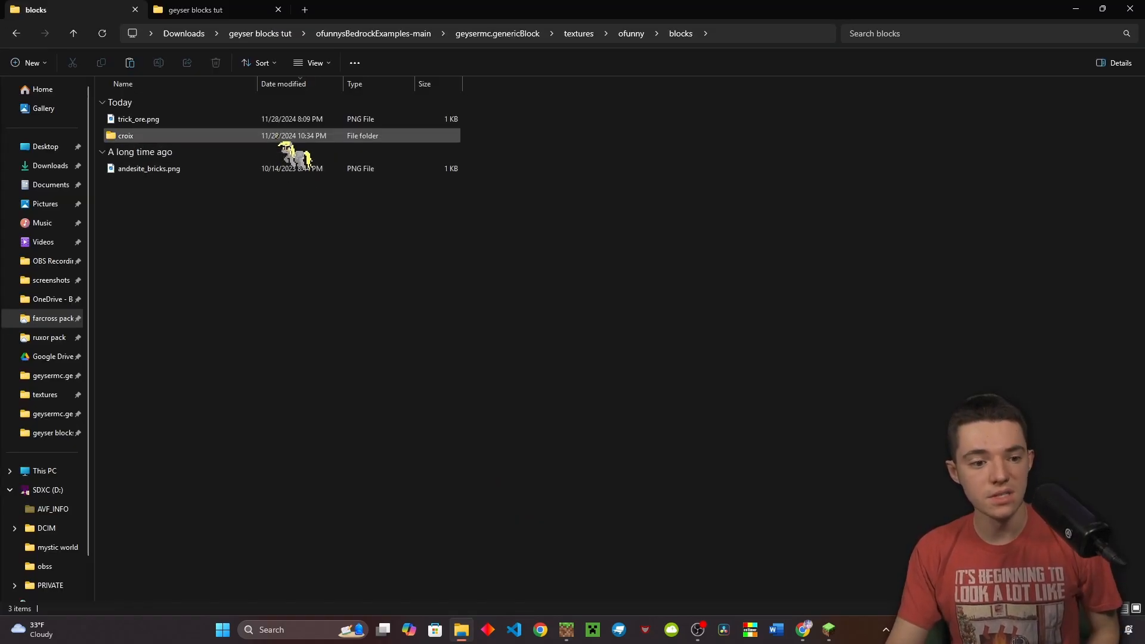
Preview trick_ore.png zoomed in within Photos, then return to Photopea
left_click(276, 120)
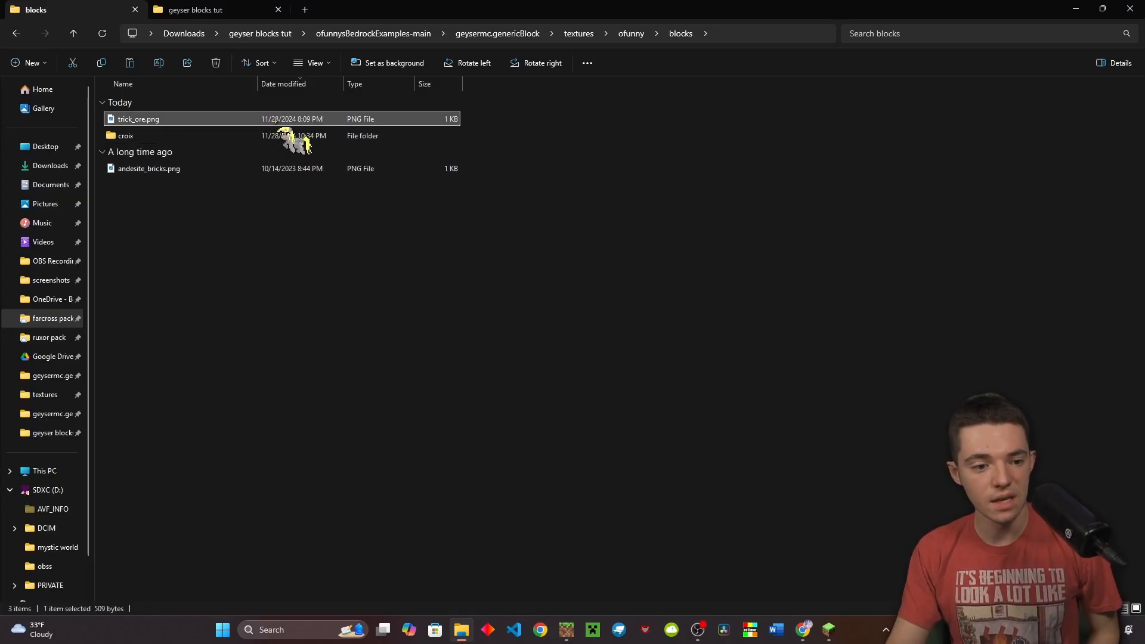
double_click(276, 119)
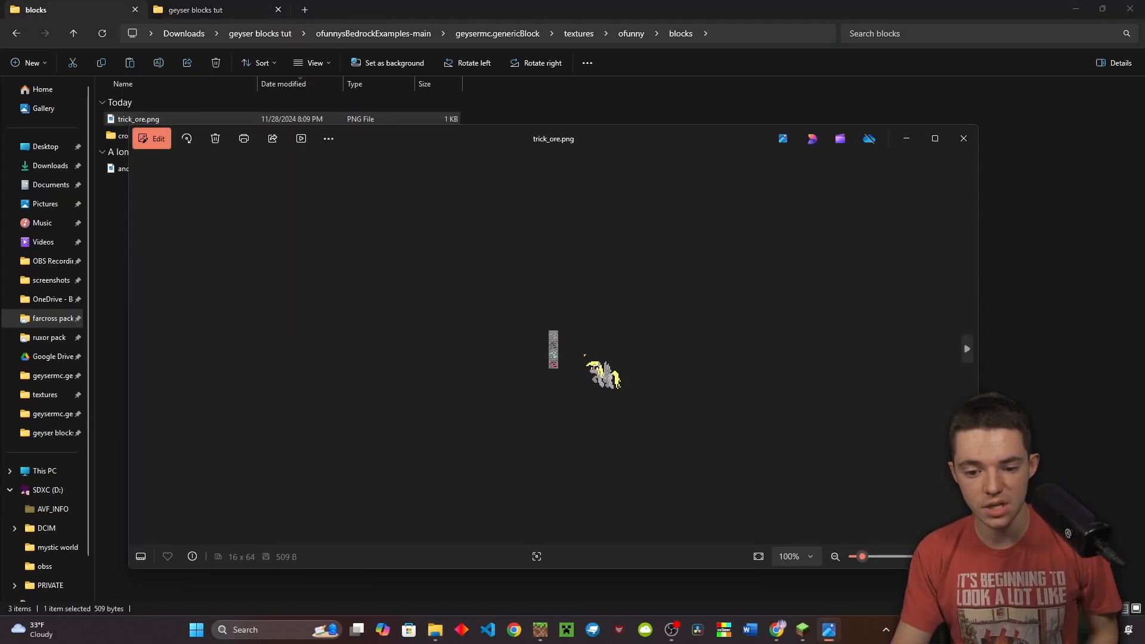
scroll(586, 339, "up", 3)
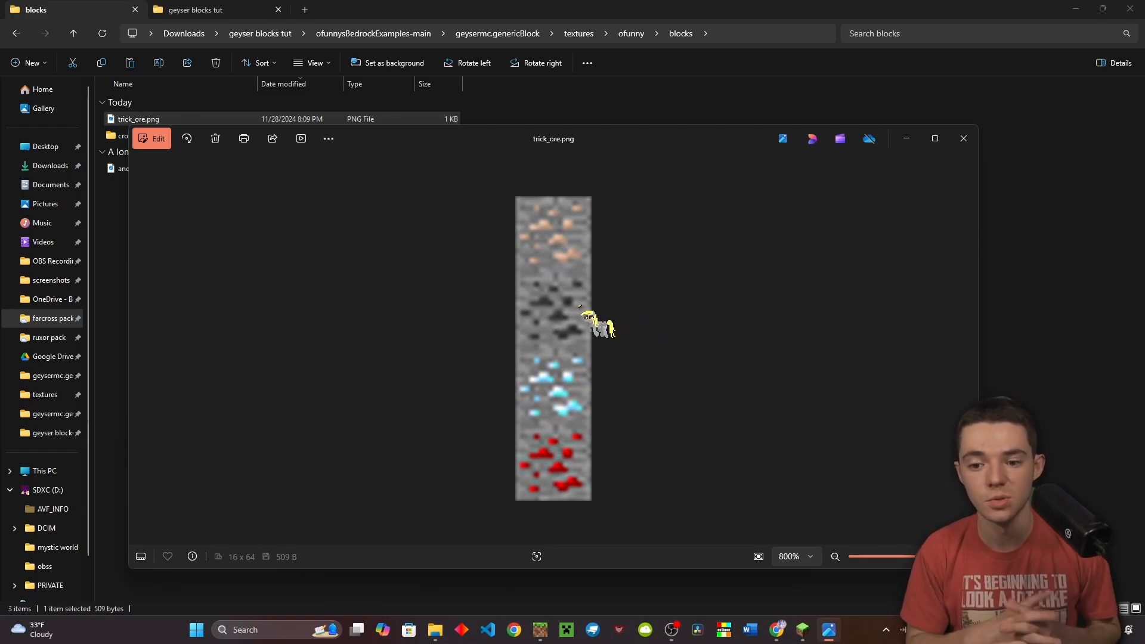
left_click(963, 139)
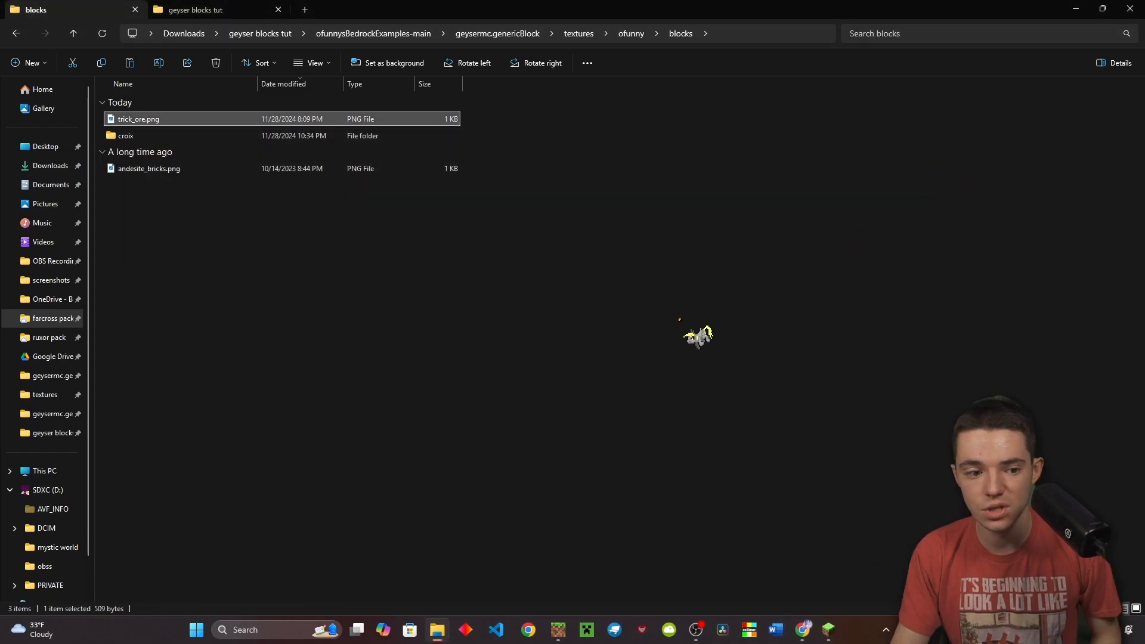
left_click(803, 629)
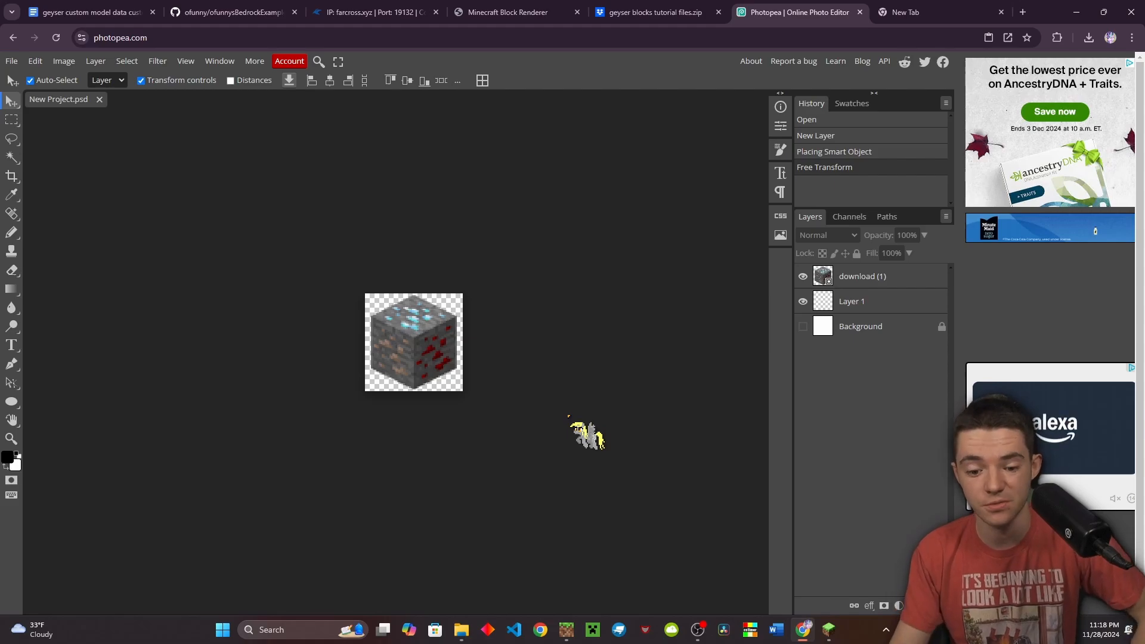
Shrink the blocks folder window and try dragging trick_ore.png toward Photopea
left_click(461, 629)
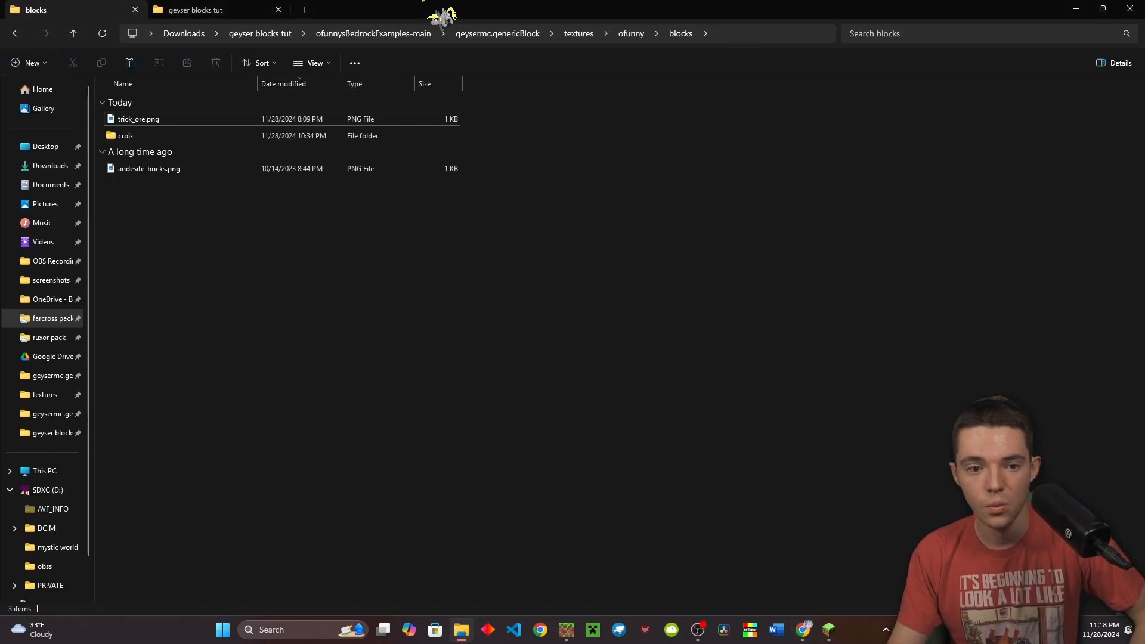
left_click_drag(439, 15, 829, 277)
mouse_move(502, 372)
left_mouse_down()
mouse_move(456, 368)
mouse_move(498, 372)
left_mouse_up()
left_click(84, 194)
Create a new 16×16 pixel project
left_click(11, 61)
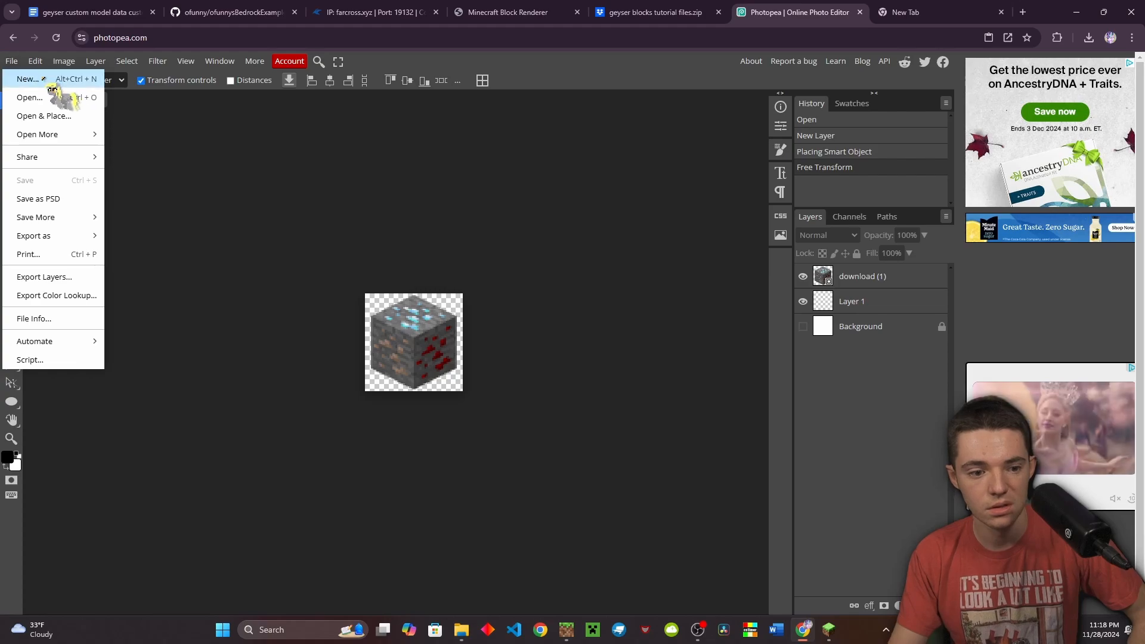
left_click(35, 79)
double_click(726, 167)
type("16")
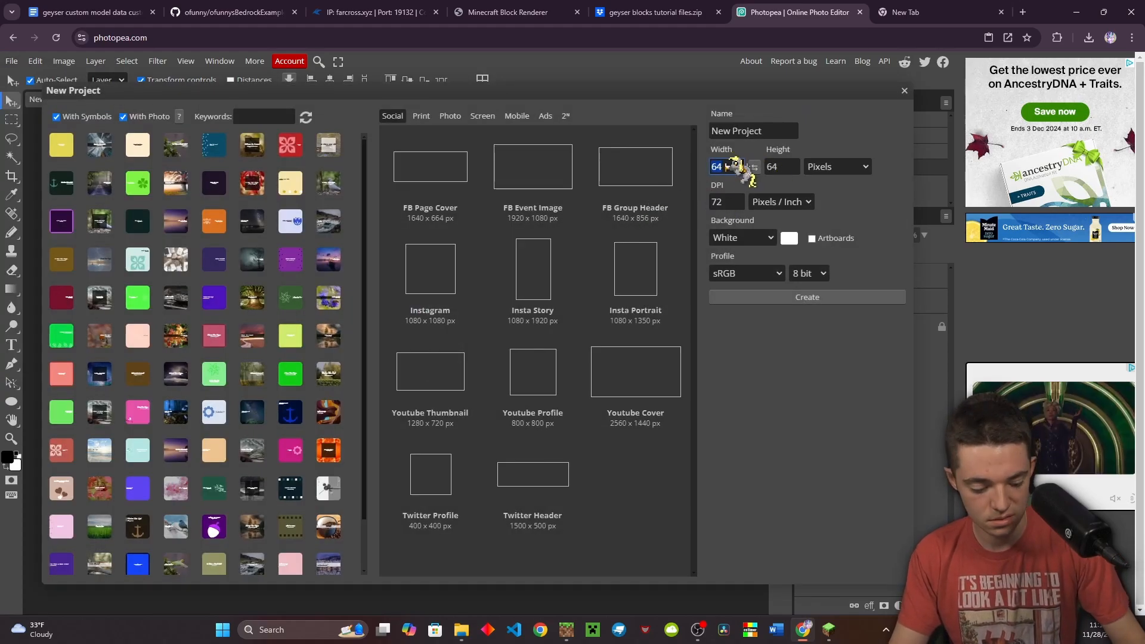
double_click(781, 167)
type("16")
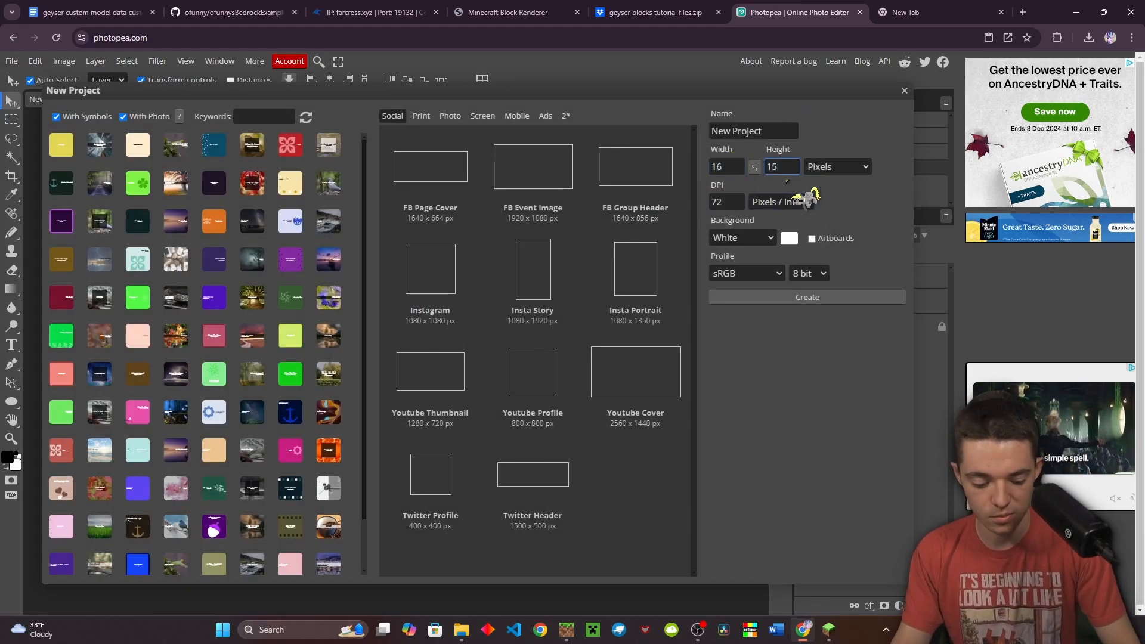
left_click(787, 297)
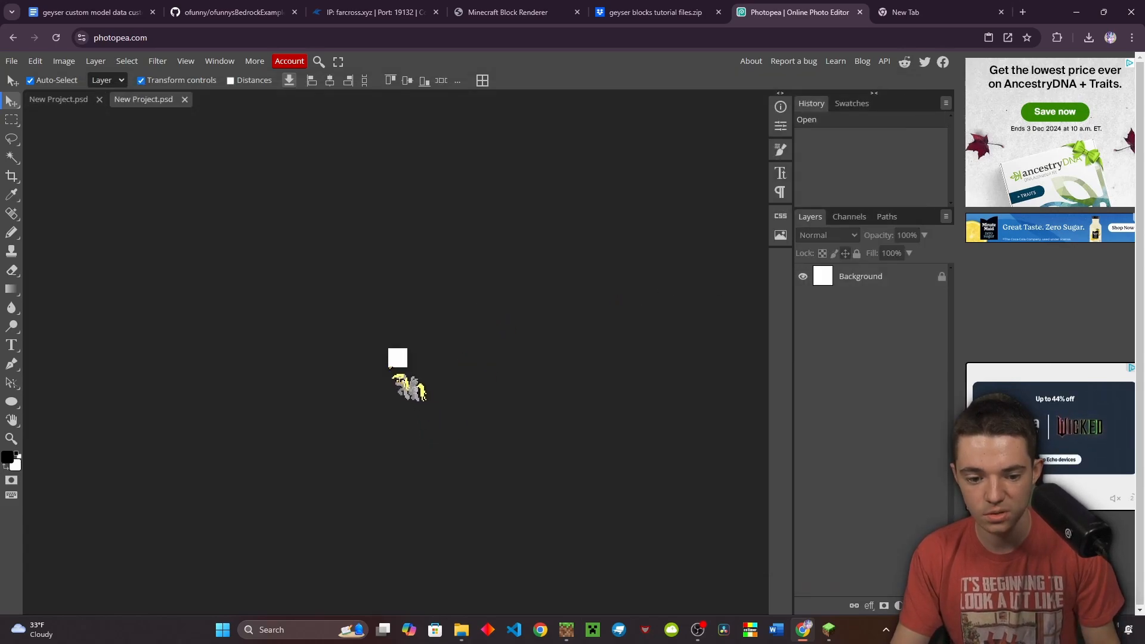
scroll(392, 375, "up", 4)
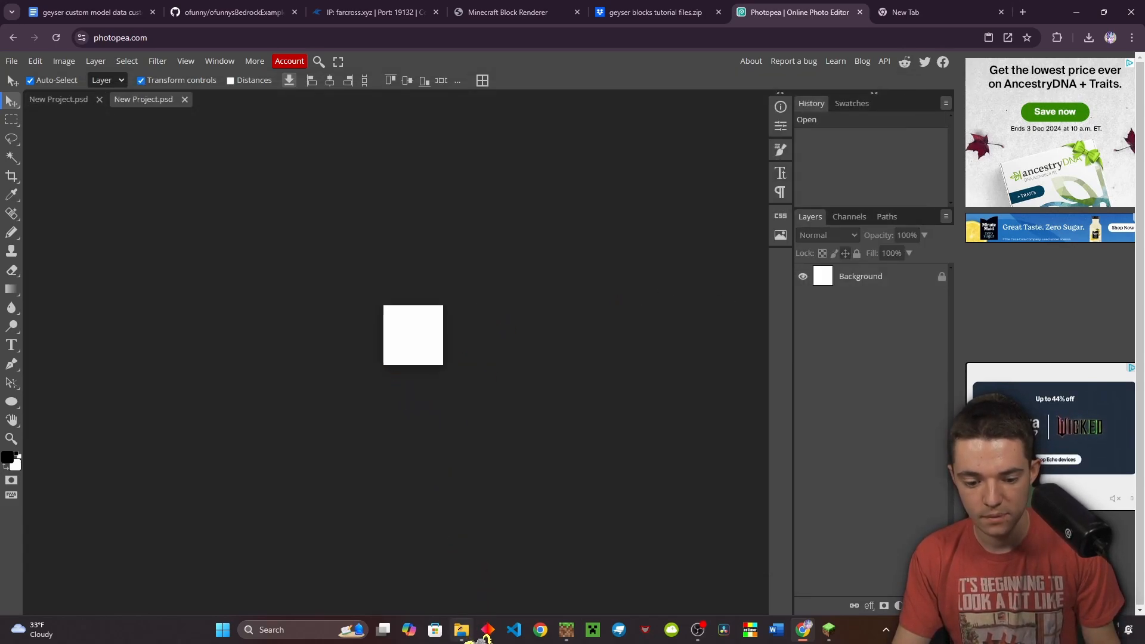
Drop trick_ore.png from the blocks folder onto the 16x16 canvas
left_click(458, 624)
left_click_drag(531, 374, 242, 351)
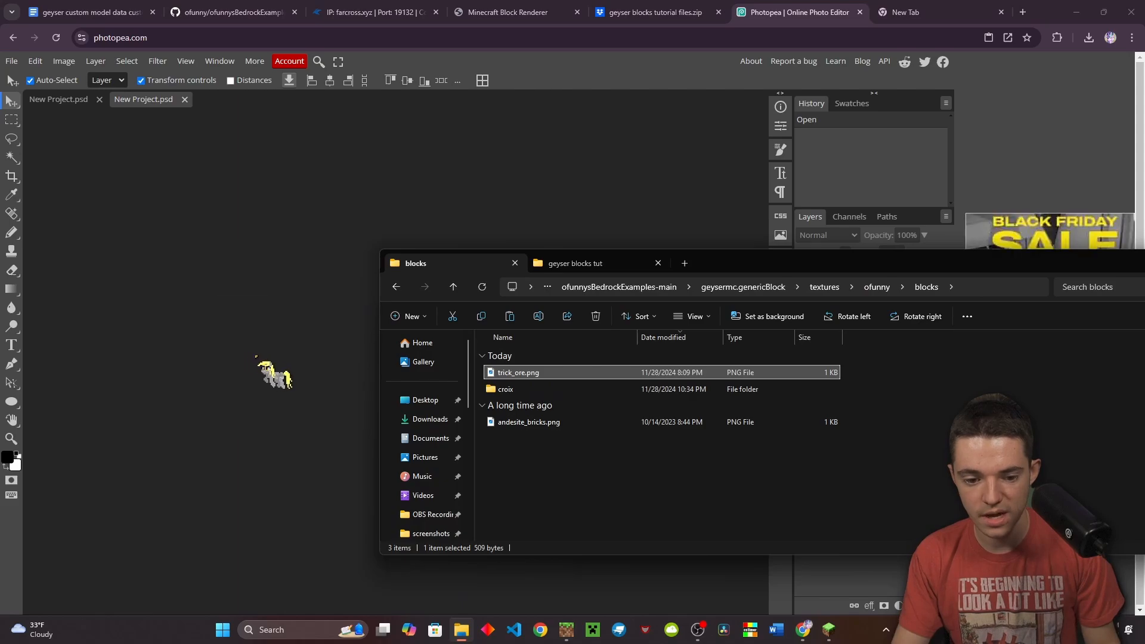
left_click(257, 357)
left_click(464, 624)
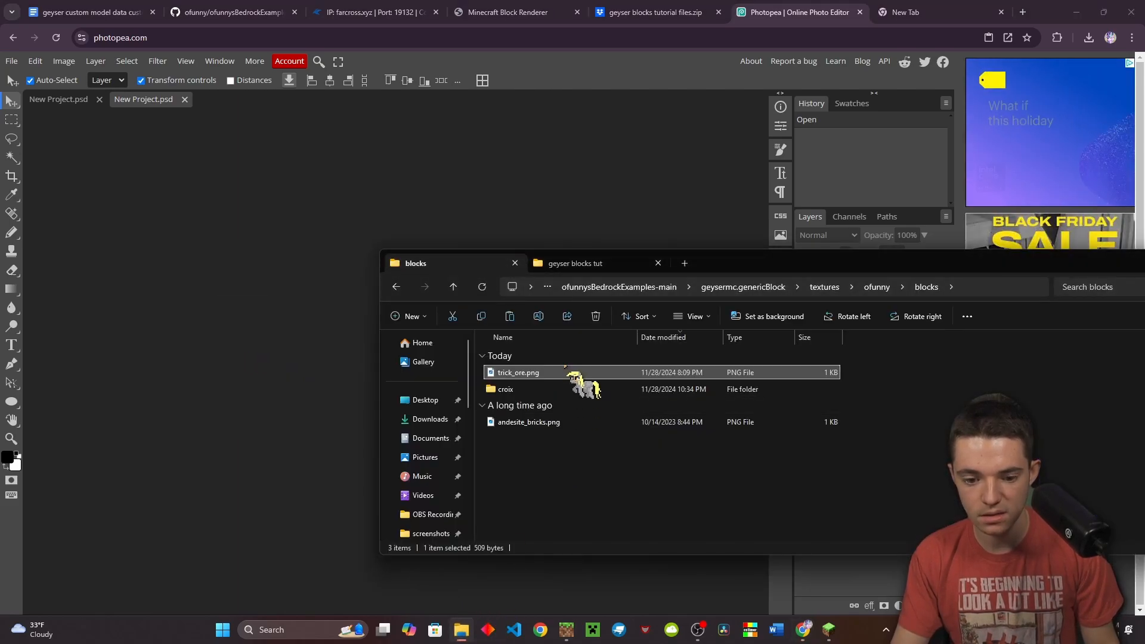
left_click_drag(569, 373, 324, 379)
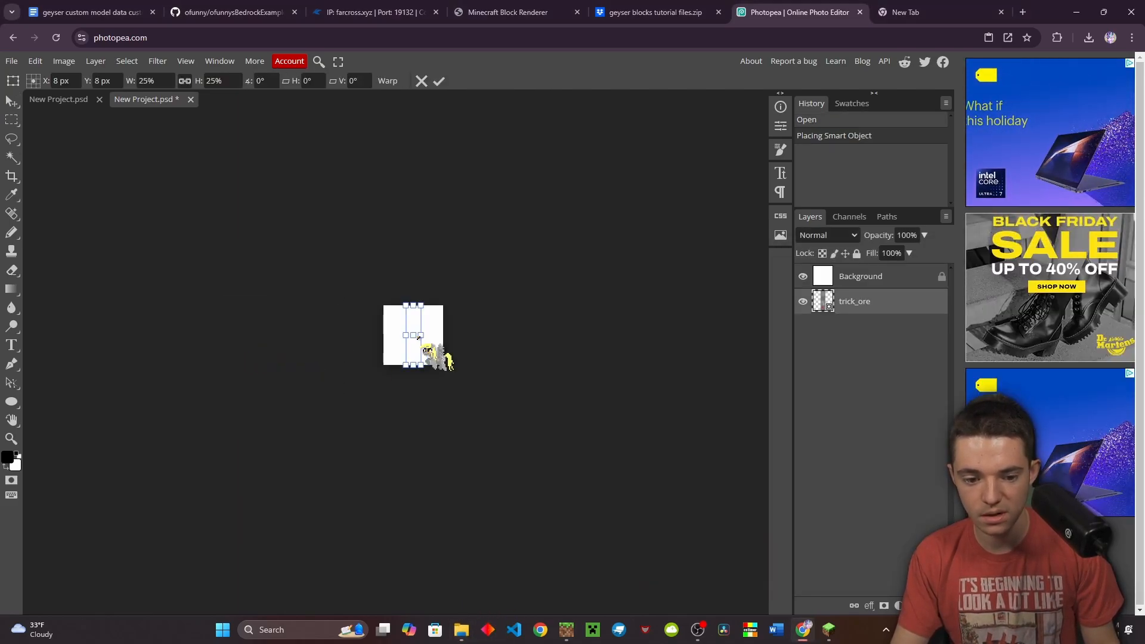
Scale the strip to 100%, move it above Background, and shift it so the iron-ore frame fills the canvas
left_click_drag(421, 335, 384, 336)
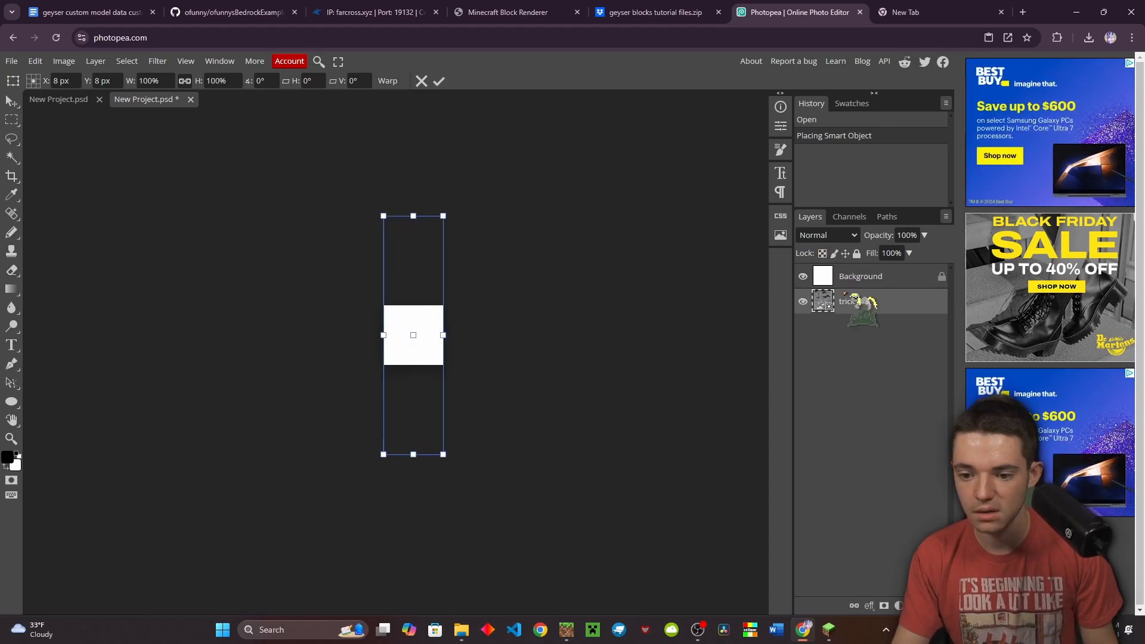
mouse_move(854, 298)
left_mouse_down()
mouse_move(843, 287)
mouse_move(856, 278)
left_mouse_up()
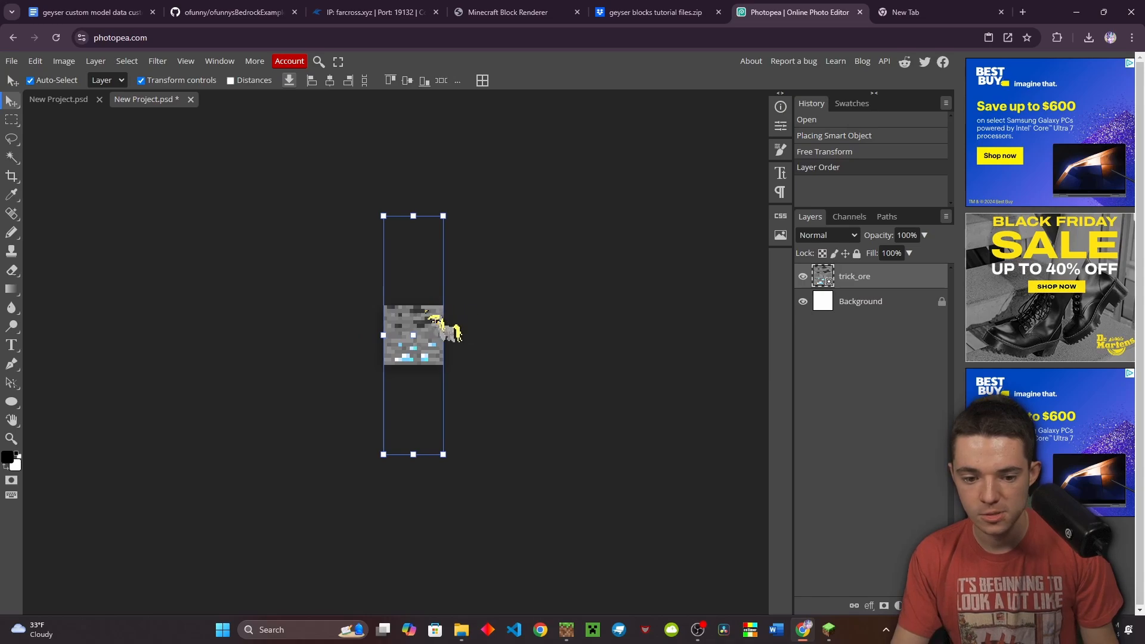
left_click_drag(436, 315, 428, 402)
left_click(529, 385)
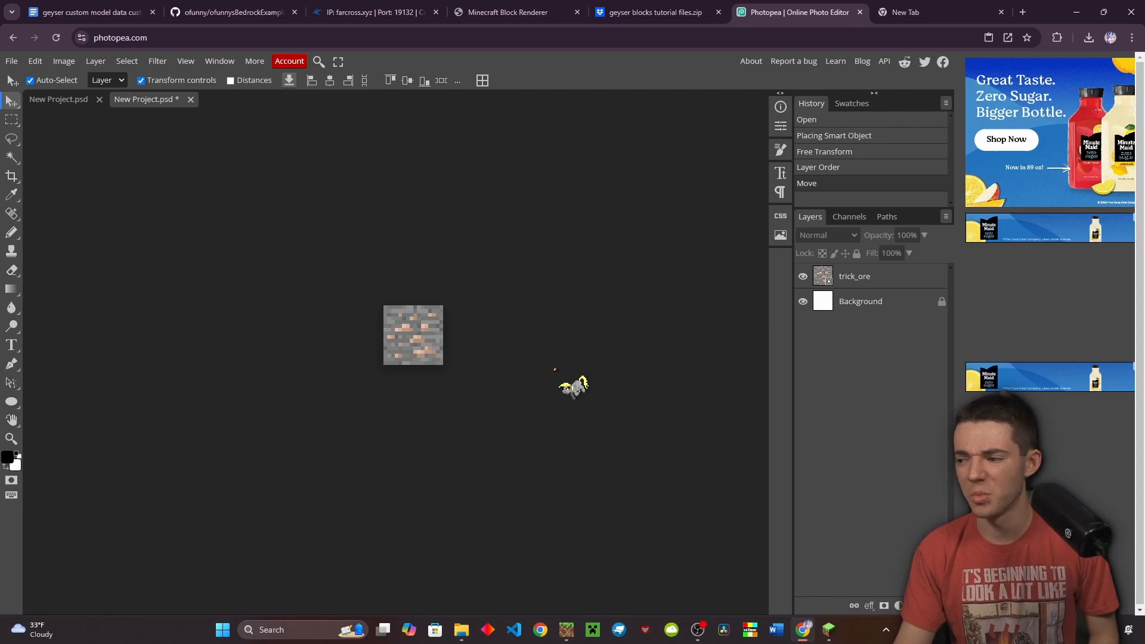
Check that the trick_ore layer's bounds line up with the 16x16 canvas
scroll(542, 368, "up", 2)
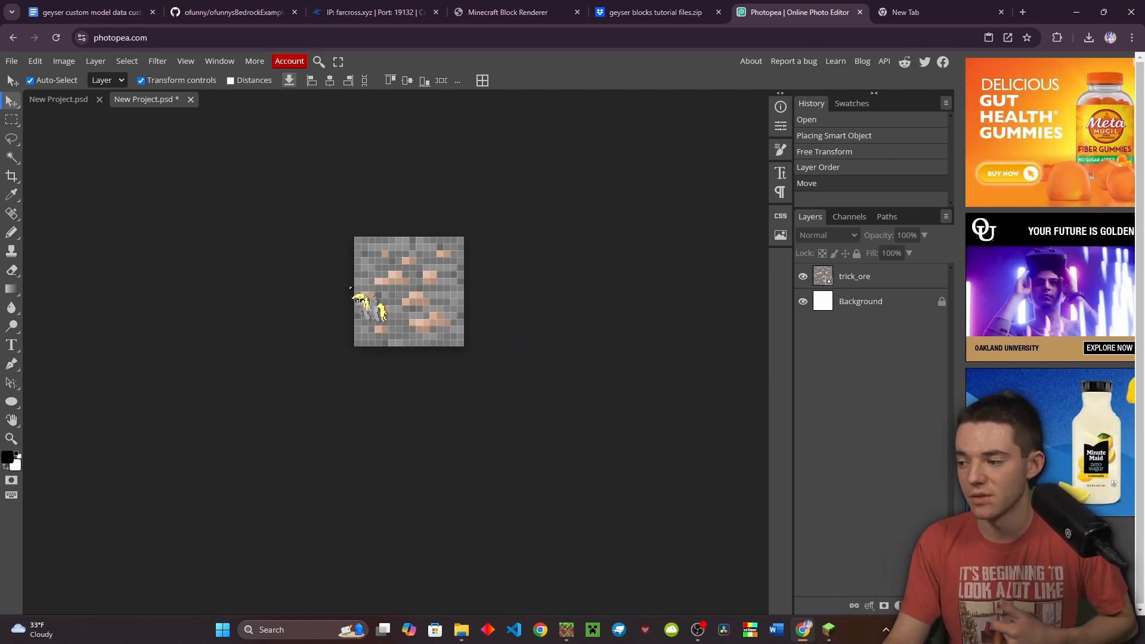
left_click(471, 375)
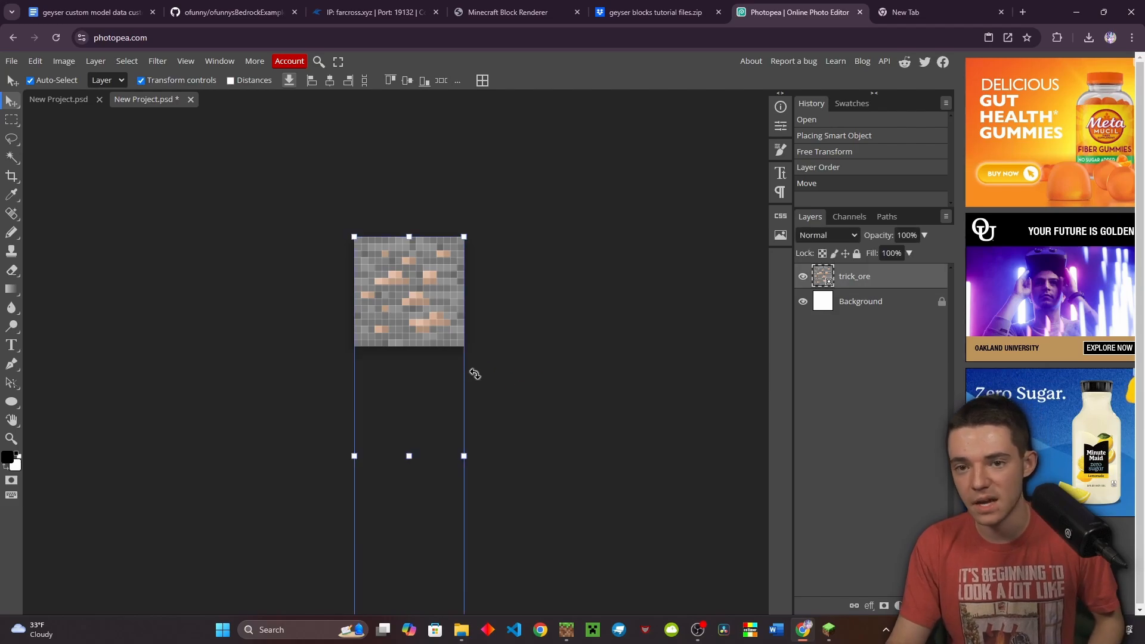
left_click(525, 365)
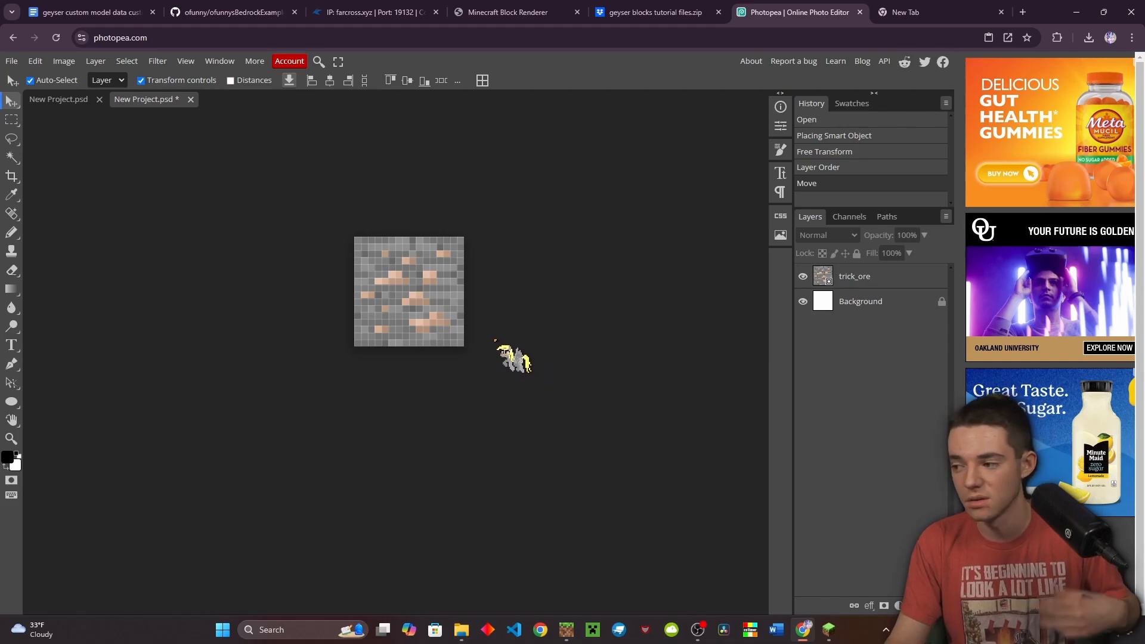
scroll(508, 358, "up", 4)
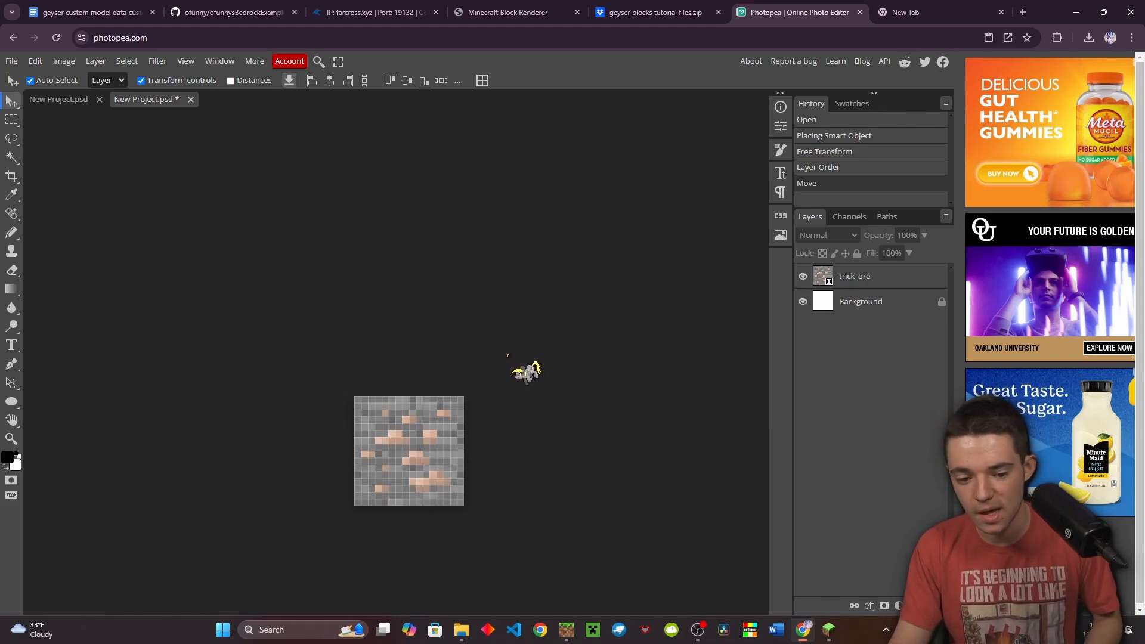
scroll(503, 357, "down", 3)
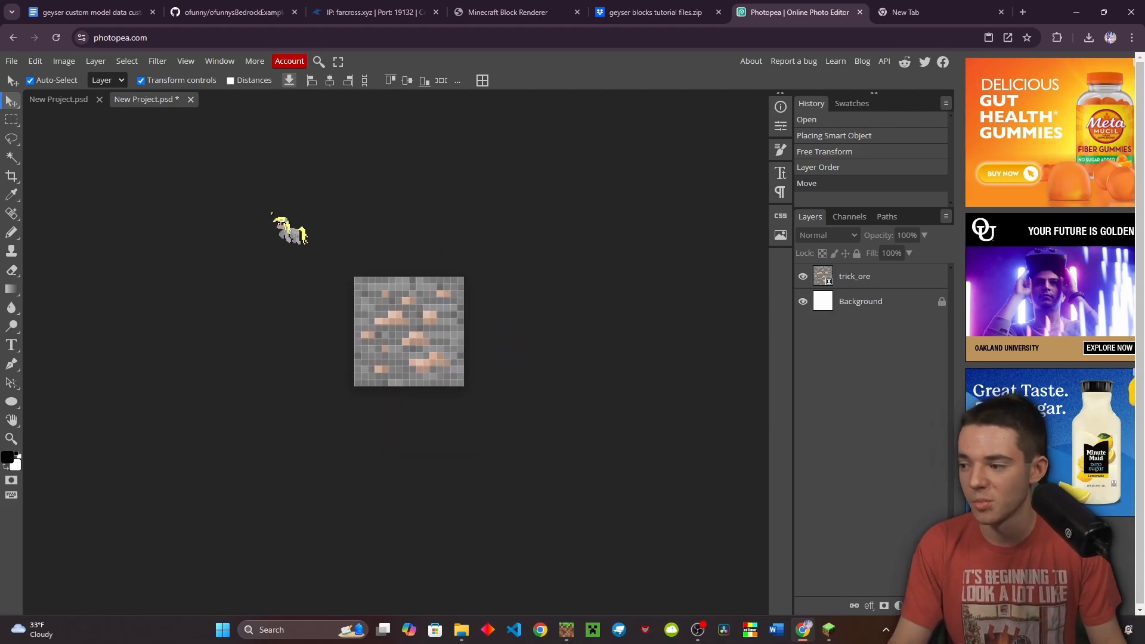
scroll(340, 328, "up", 3)
scroll(429, 317, "down", 4)
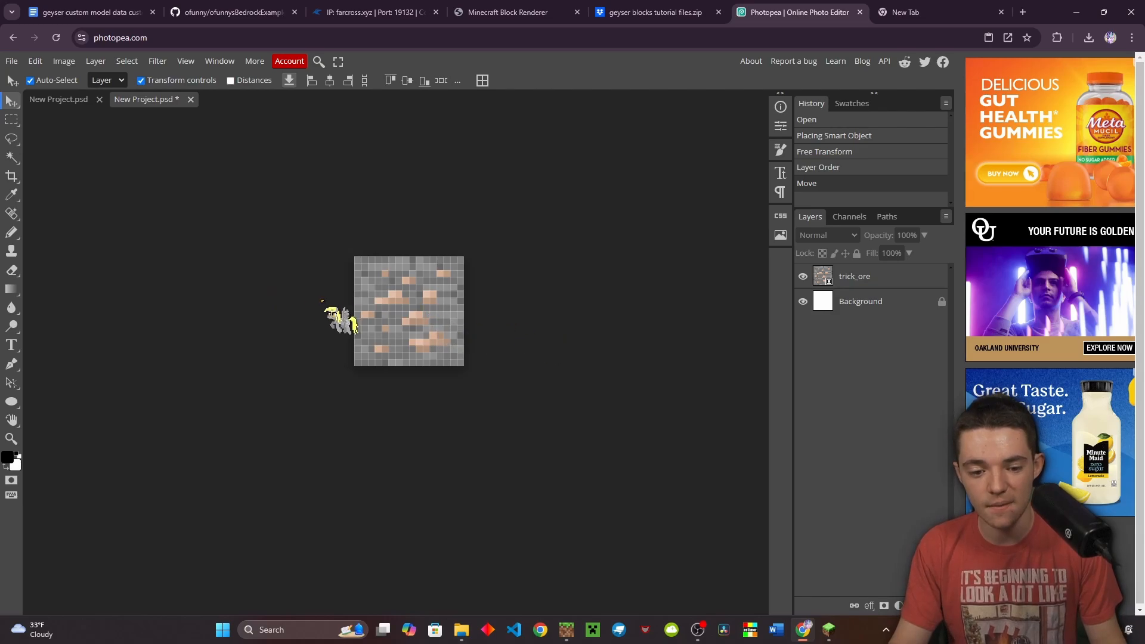
left_click(11, 61)
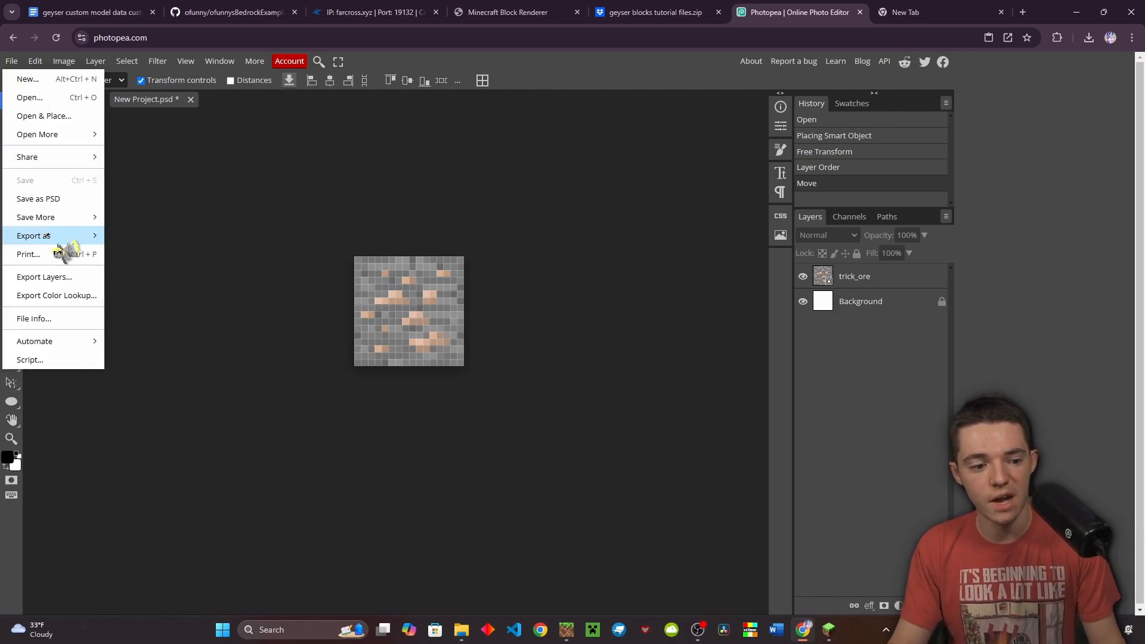
Export the canvas as a PNG named trick_ore_block
mouse_move(64, 235)
left_click(128, 233)
left_click(426, 190)
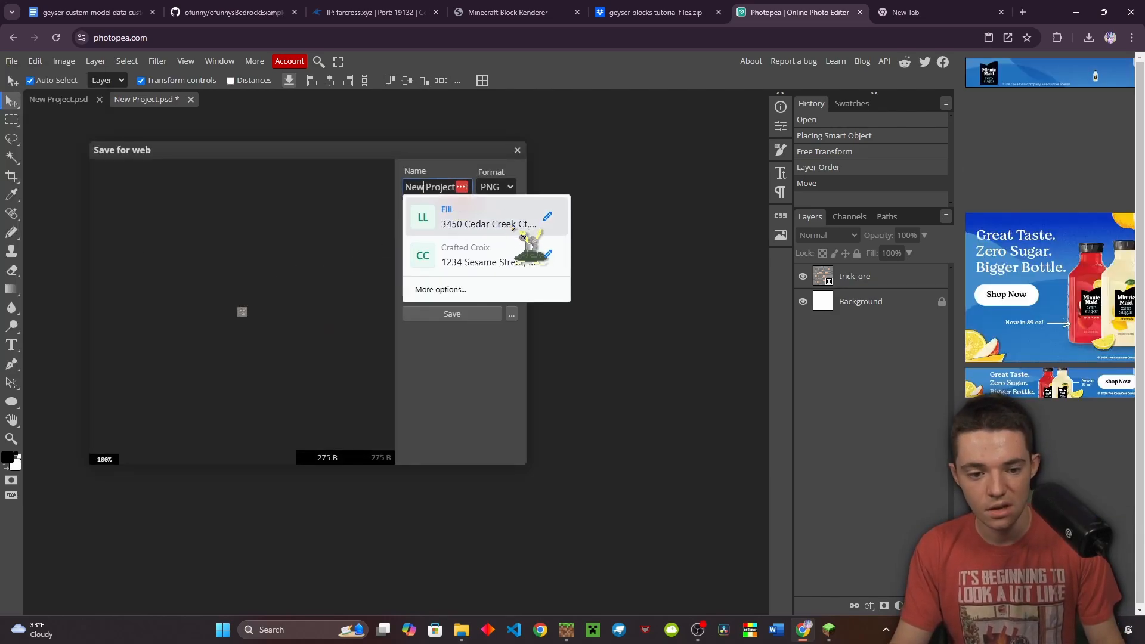
key("ctrl+a")
type("tri")
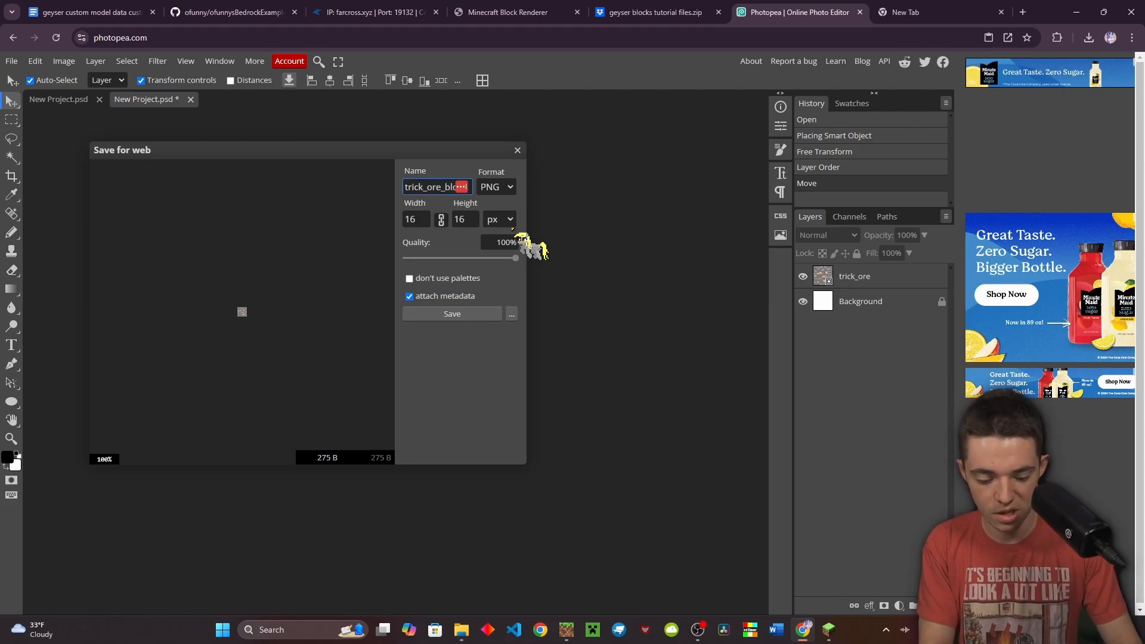
type("ck_ore_block")
left_click(477, 314)
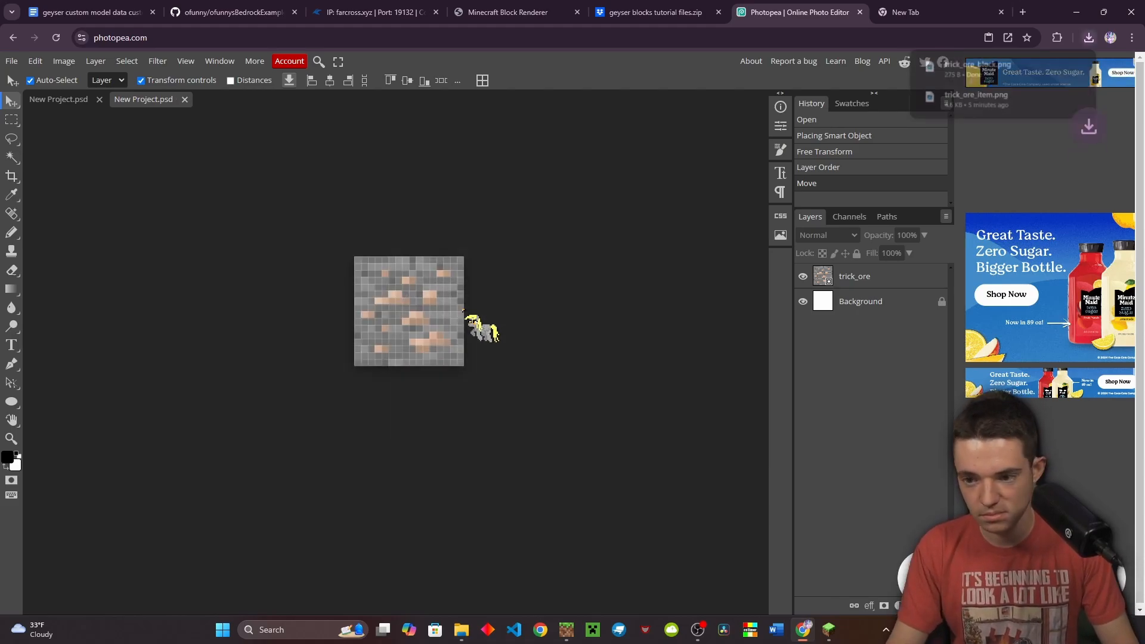
Move the downloaded trick_ore_block.png from Chrome's downloads into the textures/ofunny/blocks folder
left_click(470, 636)
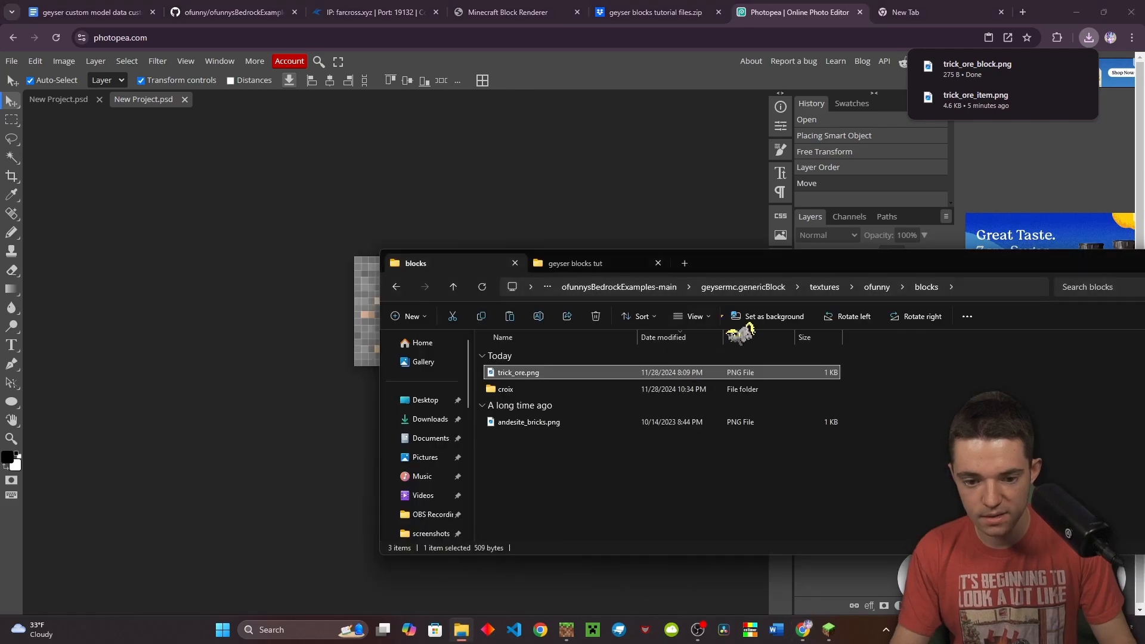
left_click_drag(983, 68, 598, 442)
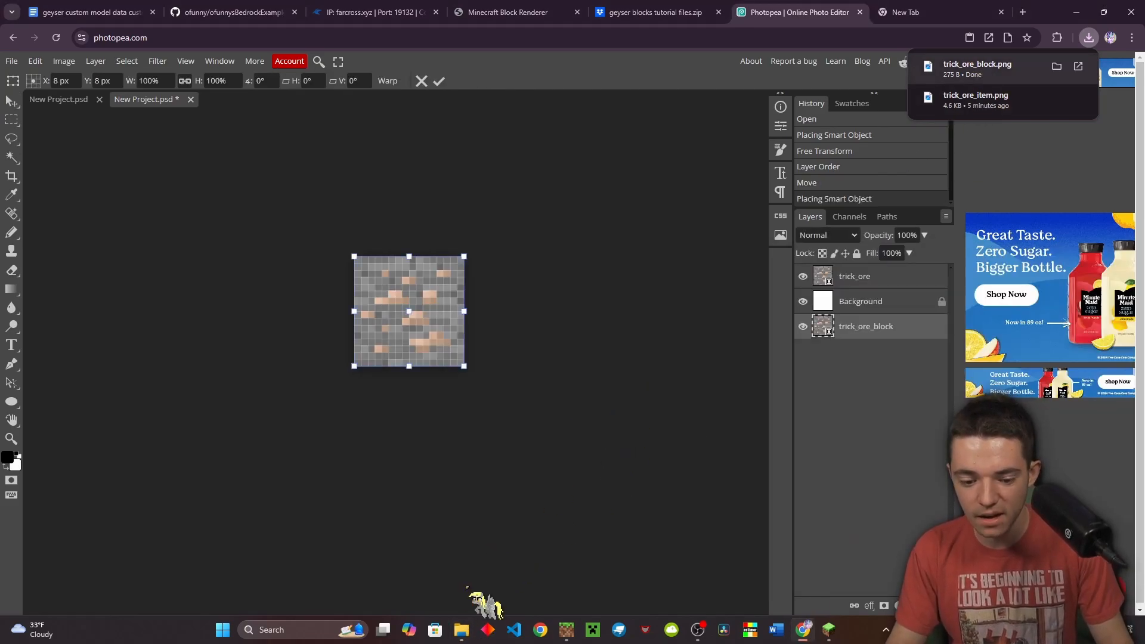
left_click(461, 630)
left_click_drag(835, 263, 1144, 236)
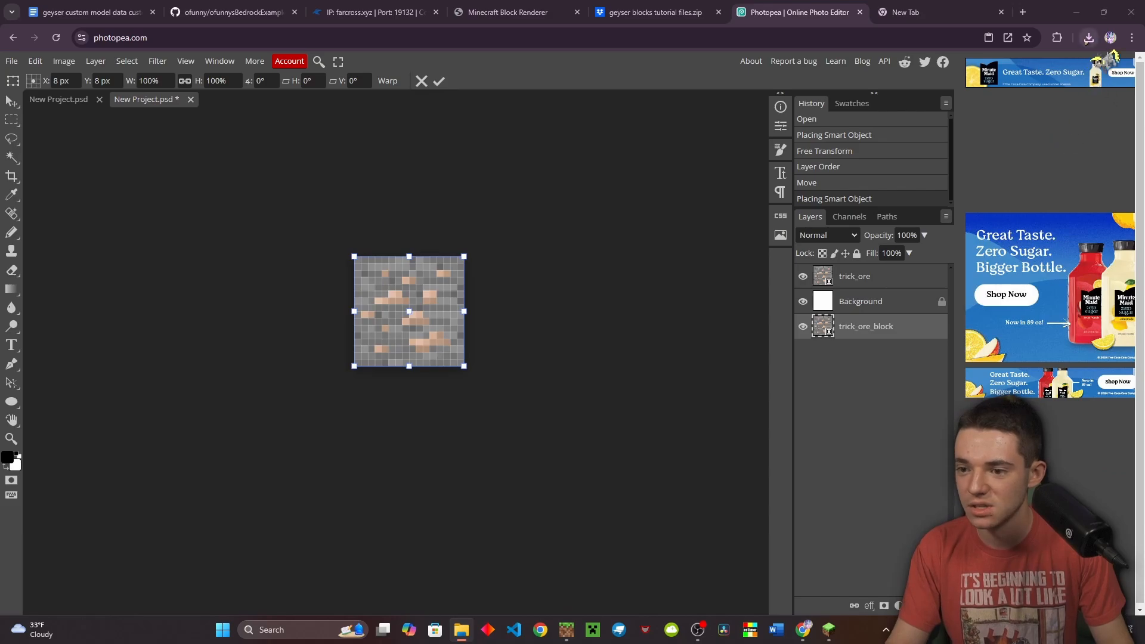
left_click(1089, 38)
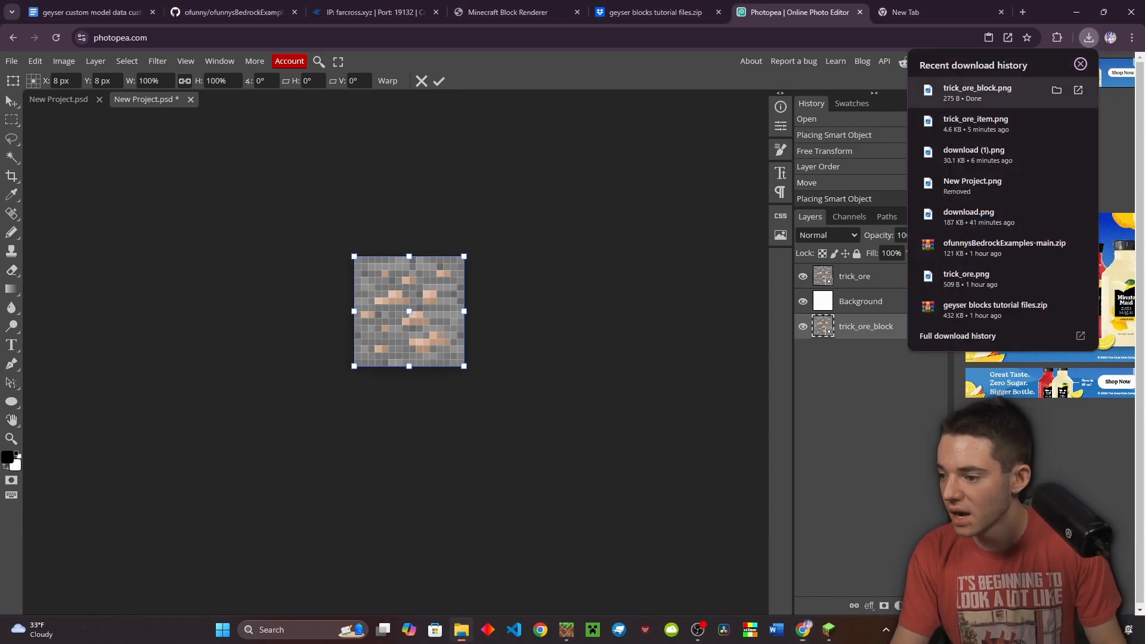
left_click(1057, 90)
left_click_drag(1144, 251, 477, 220)
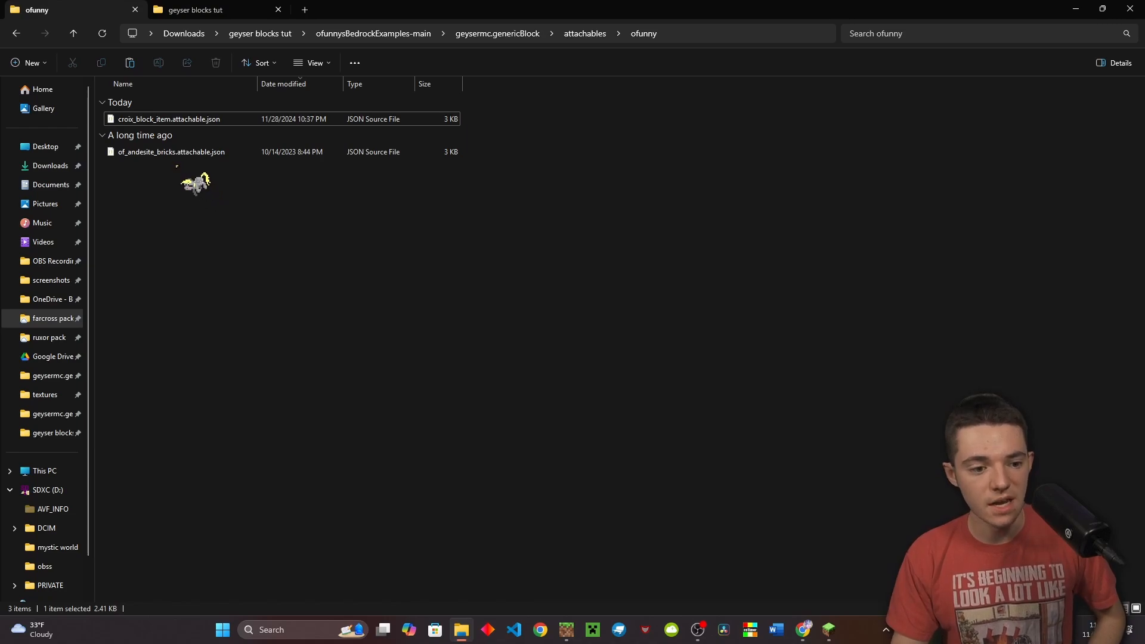
Duplicate of_andesite_bricks.attachable.json, rename the copy to trick_ore_item.attachable.json, and open it
left_click(167, 157)
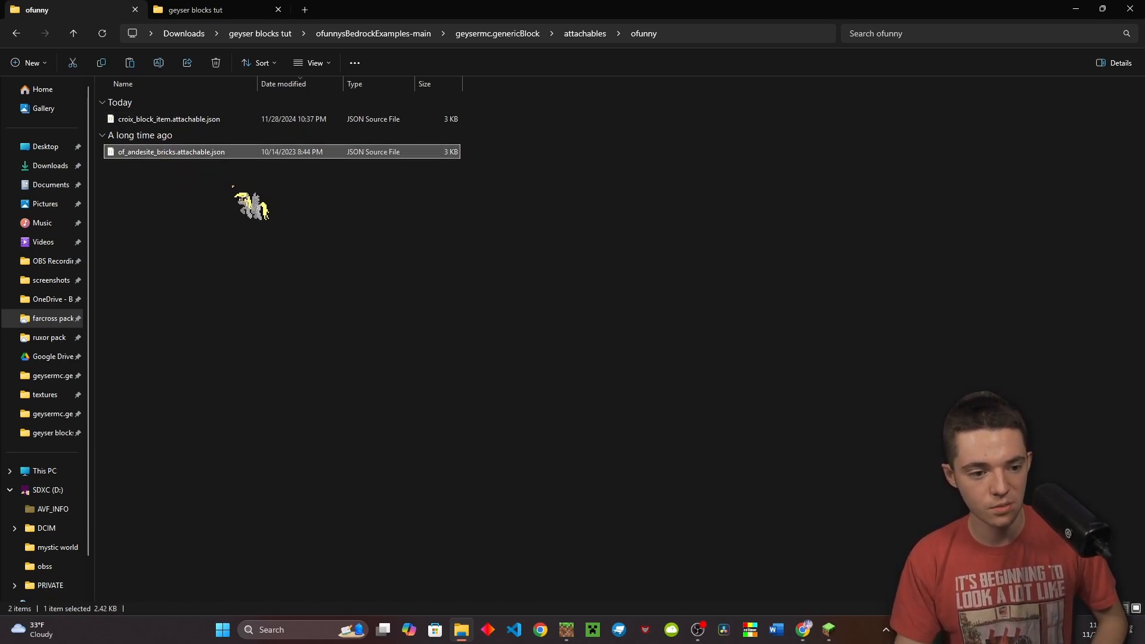
key("ctrl+v")
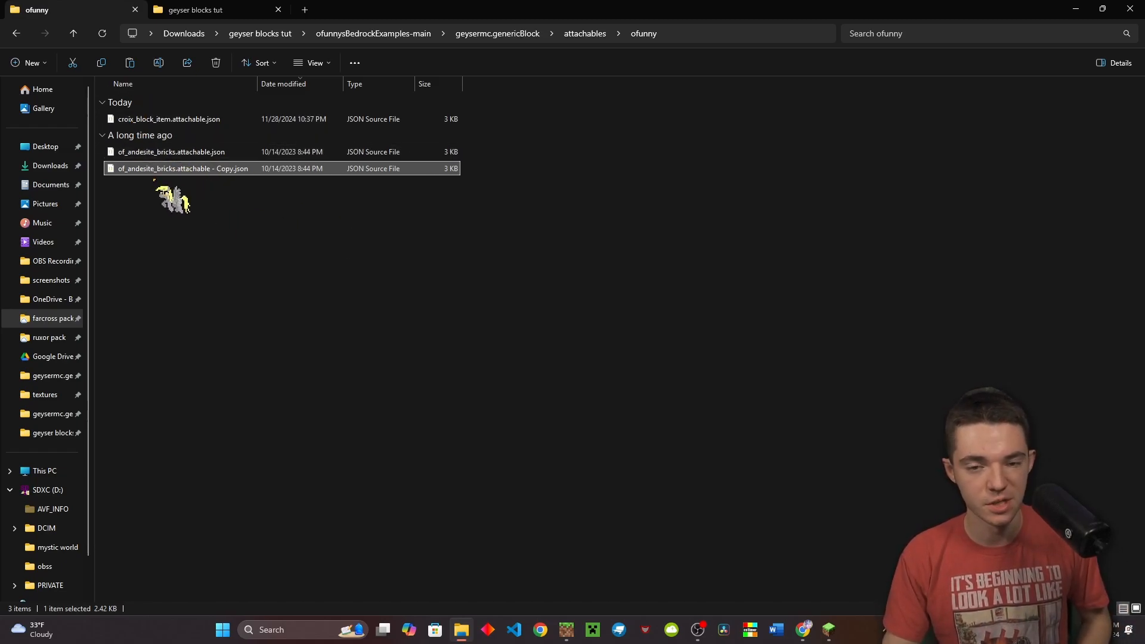
key("F2")
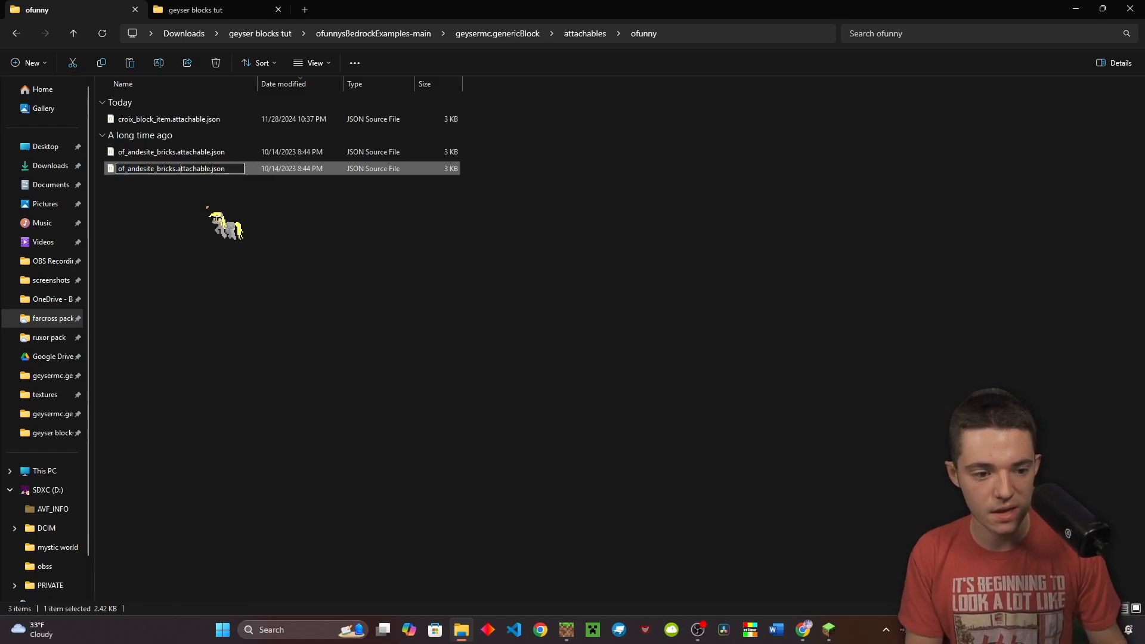
key("BackSpace")
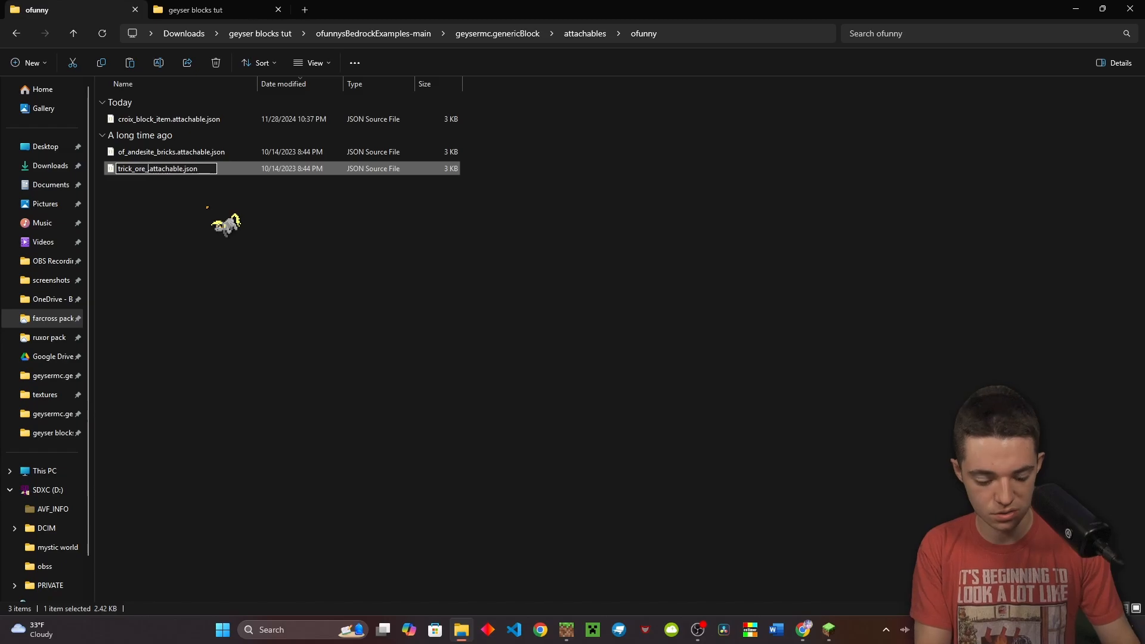
key("BackSpace")
key("BackSpace")
key("BackSpace")
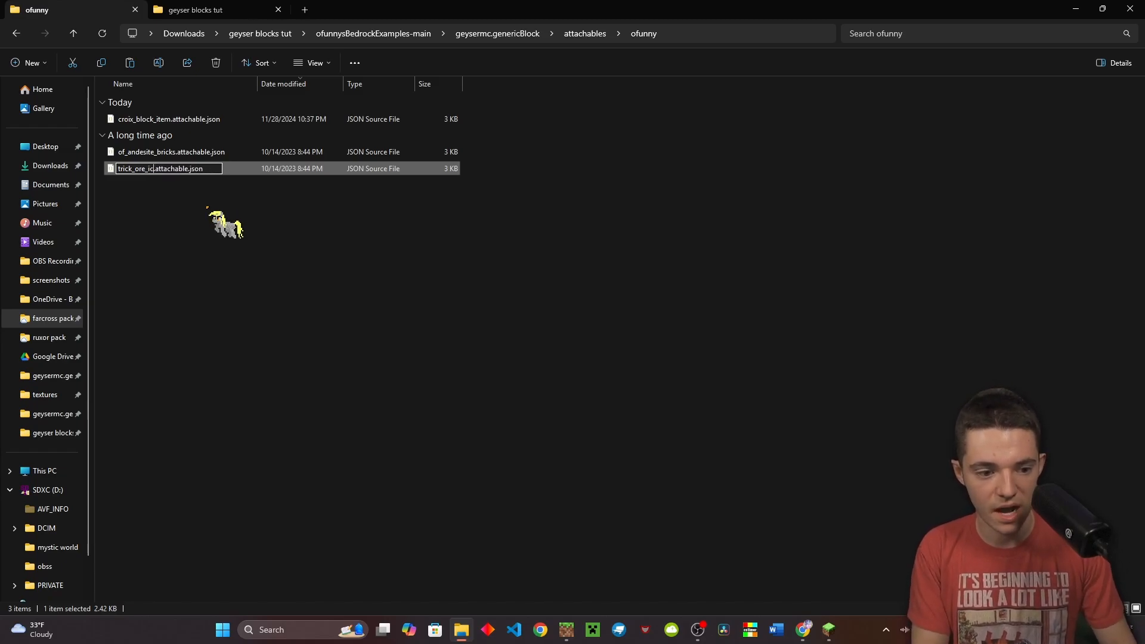
type("tem")
key("Return")
key("Return")
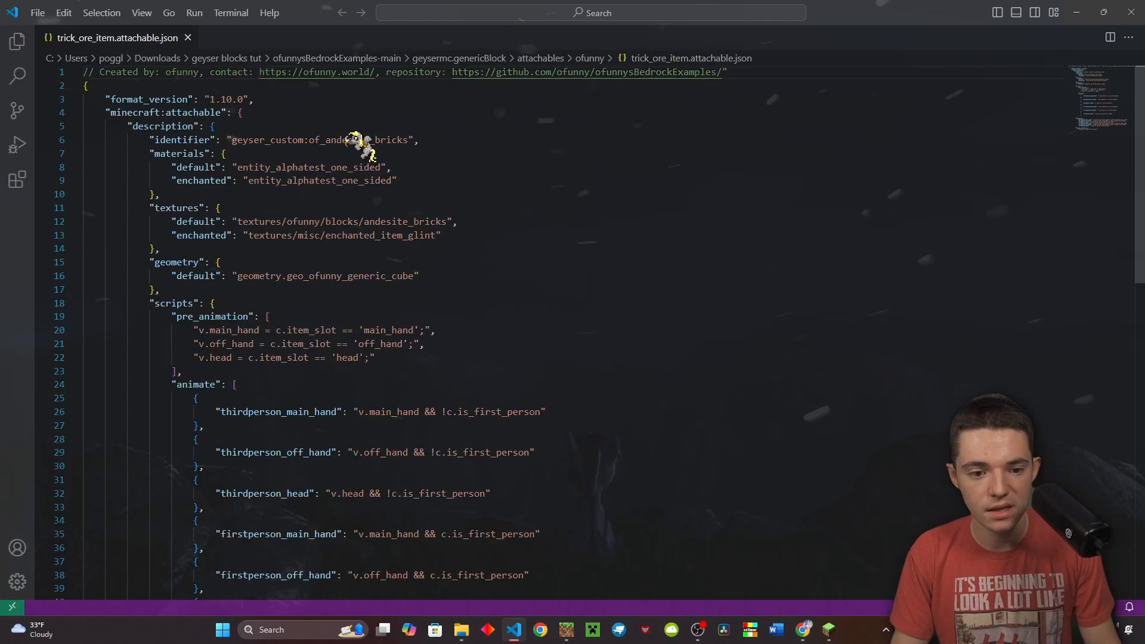
Change the identifier to geyser_custom:trick_ore_item and the texture path to trick_ore_block
left_click(348, 139)
left_click(353, 212)
left_click(332, 139)
double_click(334, 140)
type("trick")
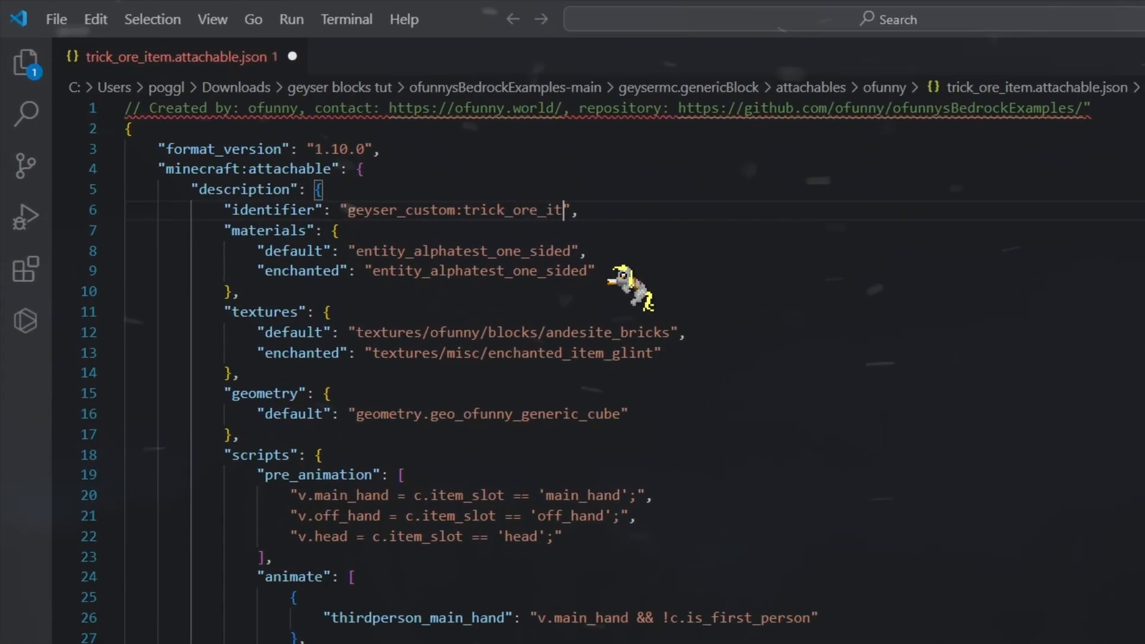
double_click(606, 332)
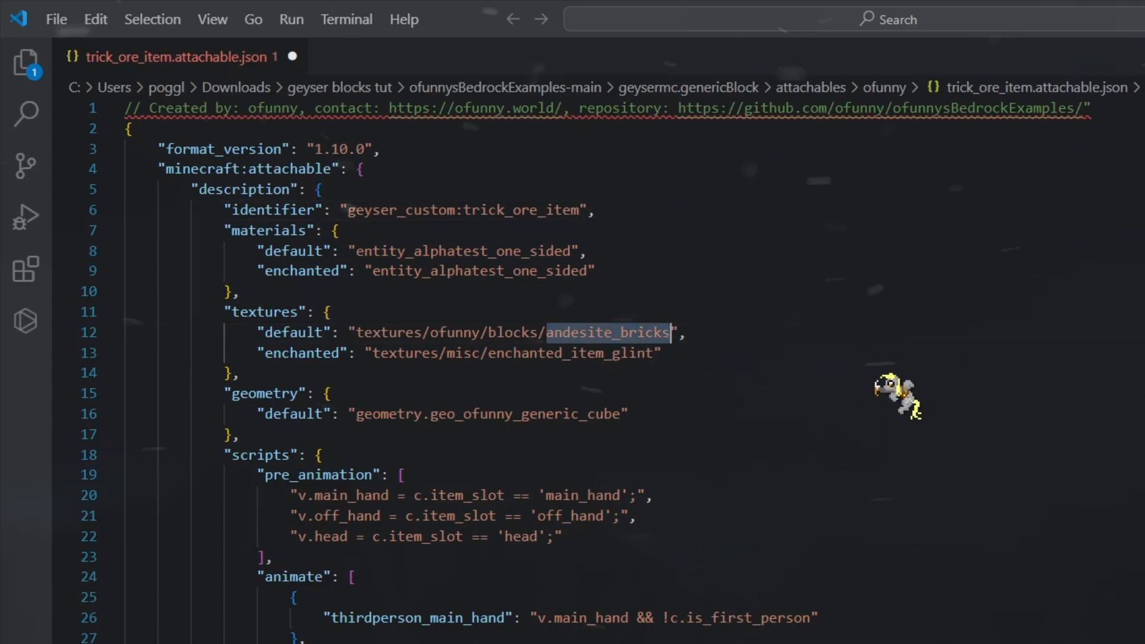
type("tri")
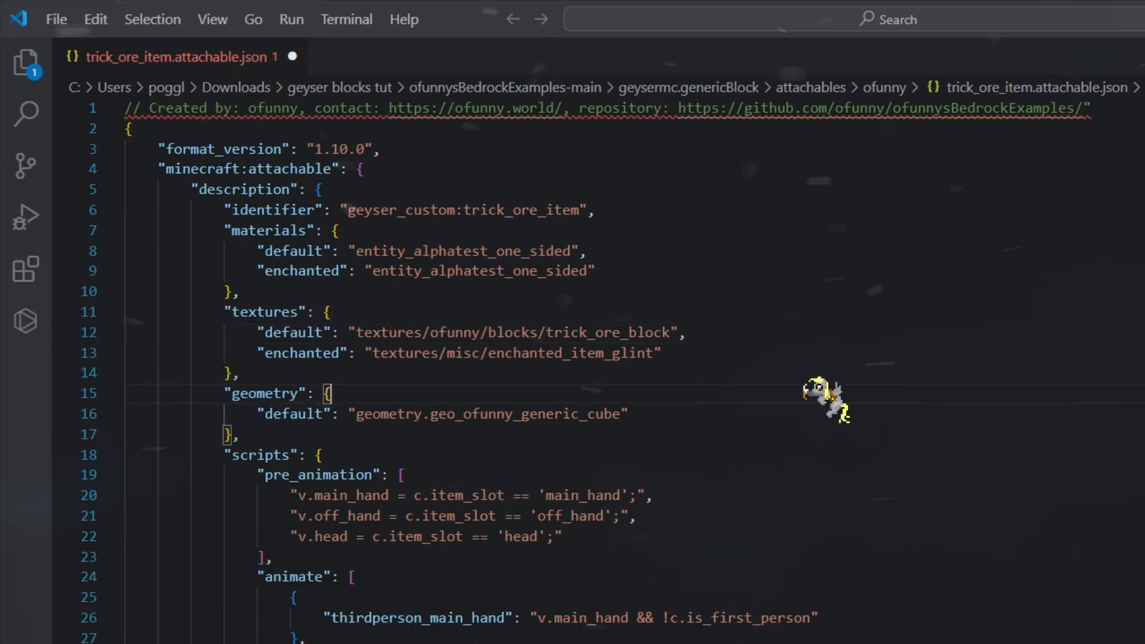
Open the pack's manifest.json in the editor
scroll(620, 397, "down", 10)
scroll(452, 373, "up", 8)
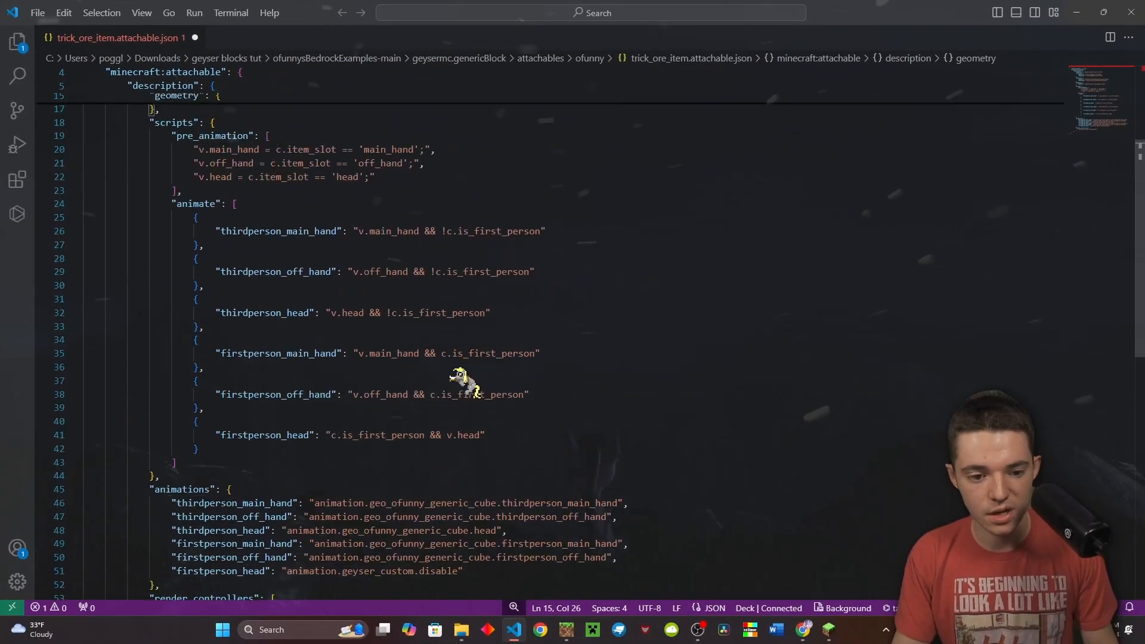
left_click(437, 374)
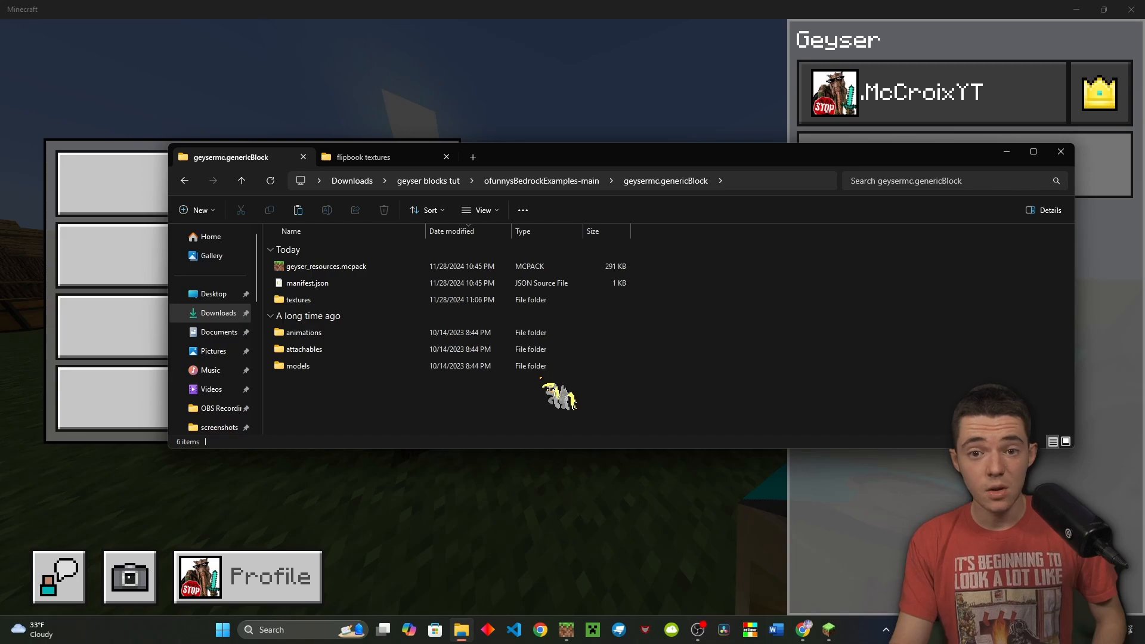
left_click_drag(404, 381, 332, 285)
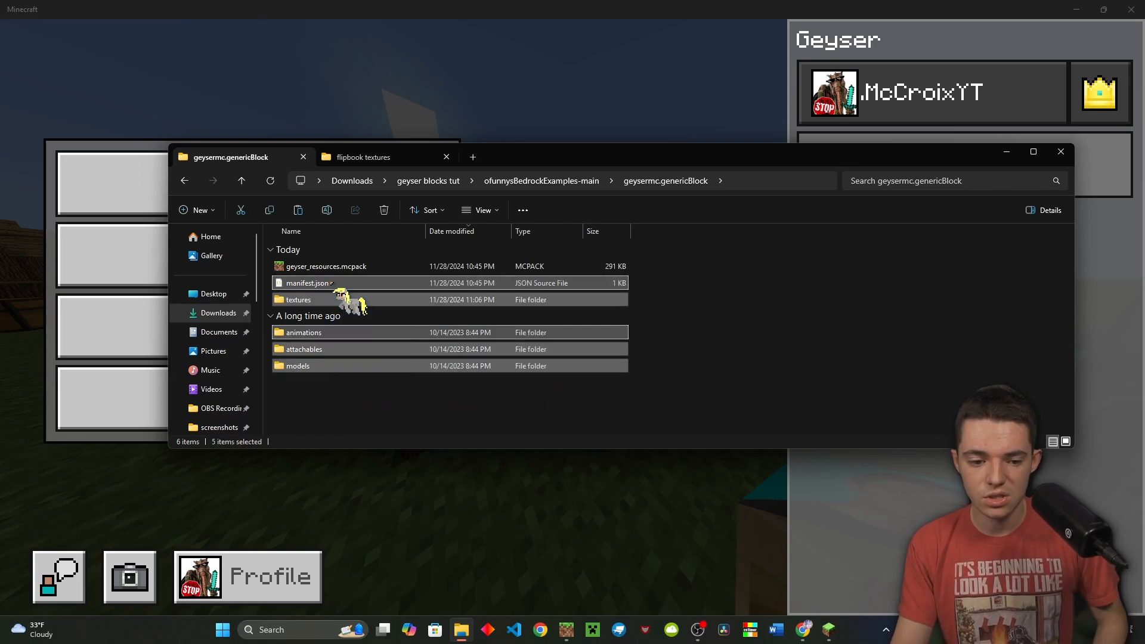
left_click(335, 284)
key("Return")
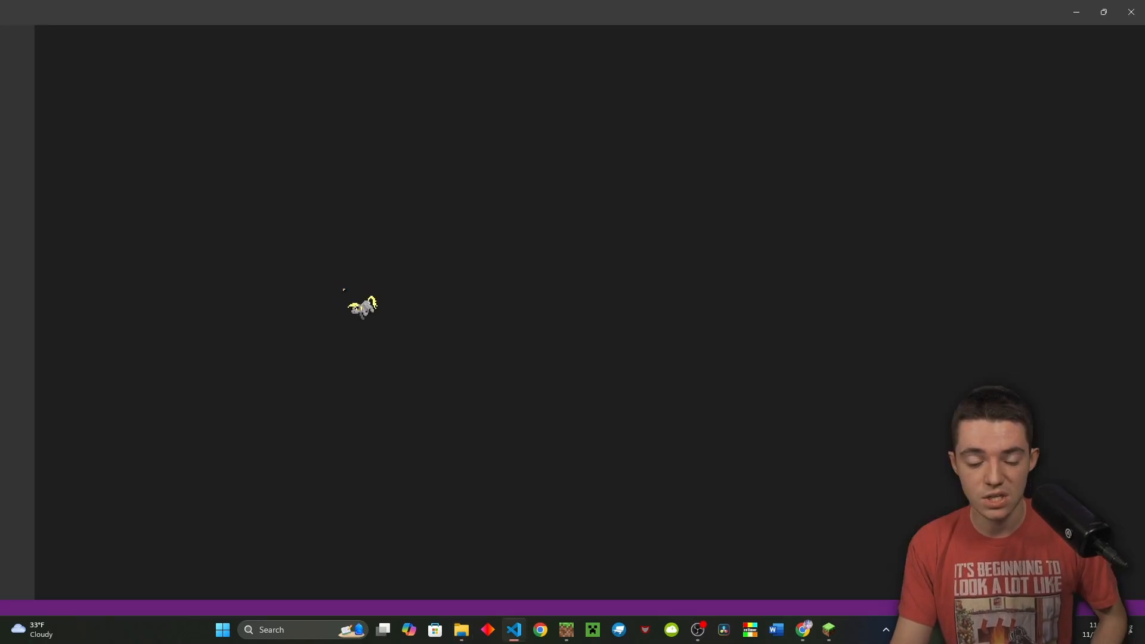
Replace the header uuid with a freshly generated UUID, then save and close the editor
left_click(375, 208)
key("ctrl+shift+Left")
key("ctrl+shift+Left")
key("ctrl+shift+Left")
key("ctrl+shift+Left")
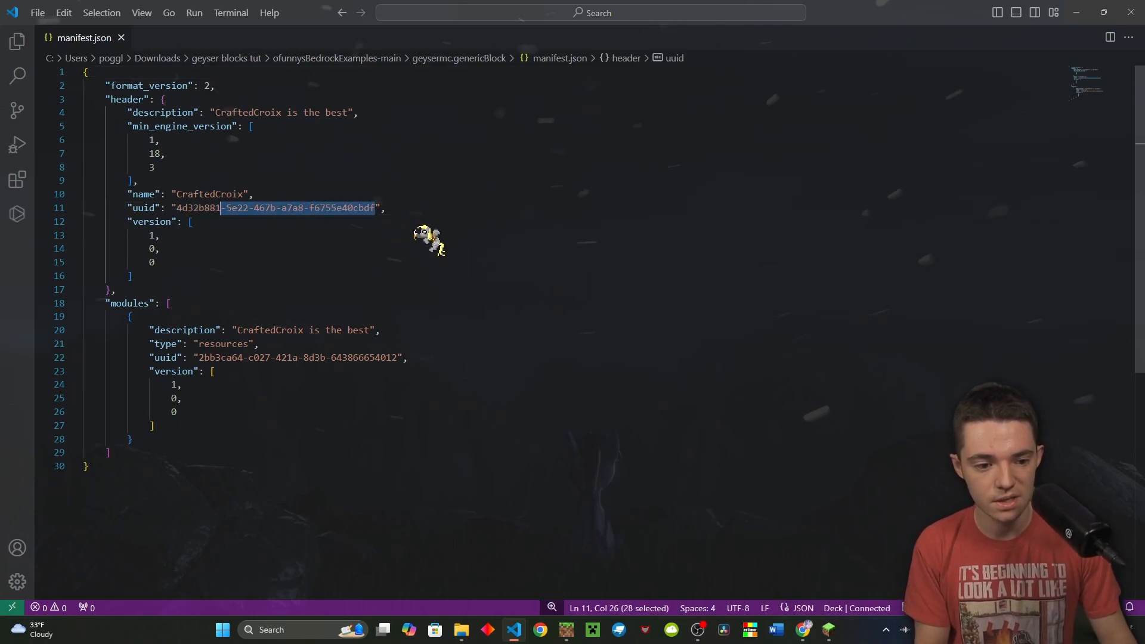
key("ctrl+shift+Left")
key("ctrl+shift+p")
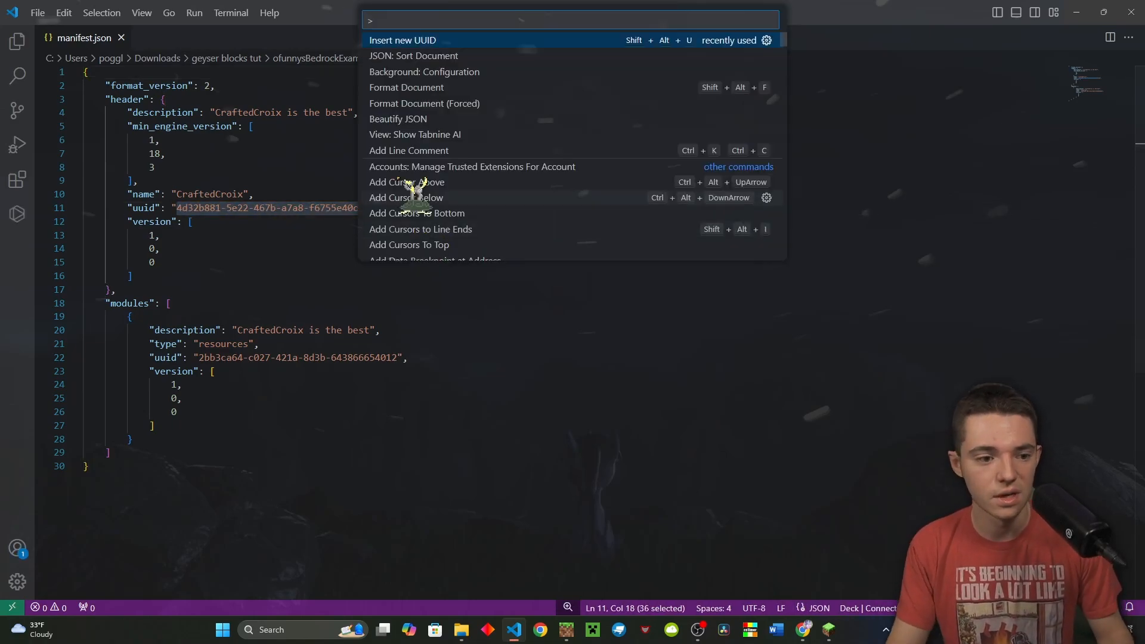
left_click(411, 40)
left_click(438, 177)
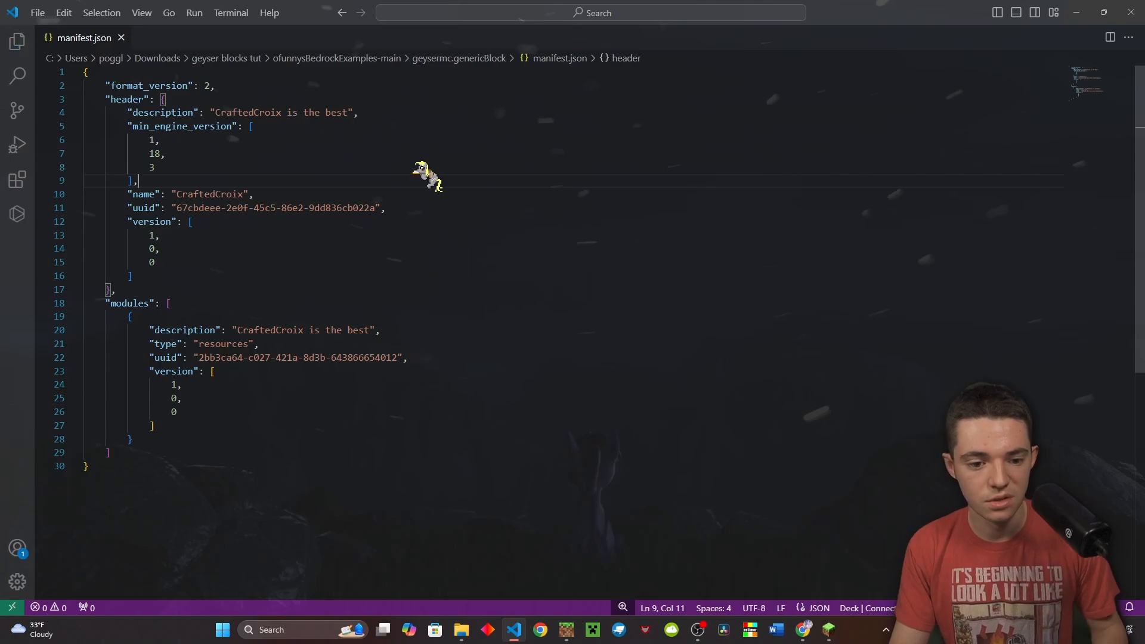
left_click(391, 204)
left_click(1136, 6)
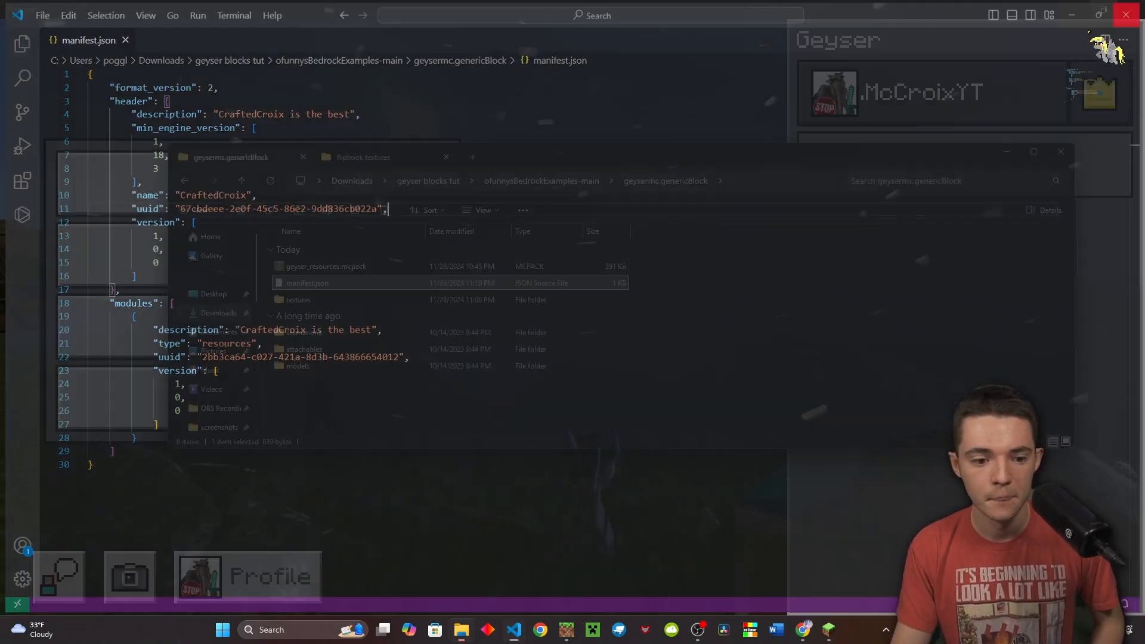
left_click(649, 358)
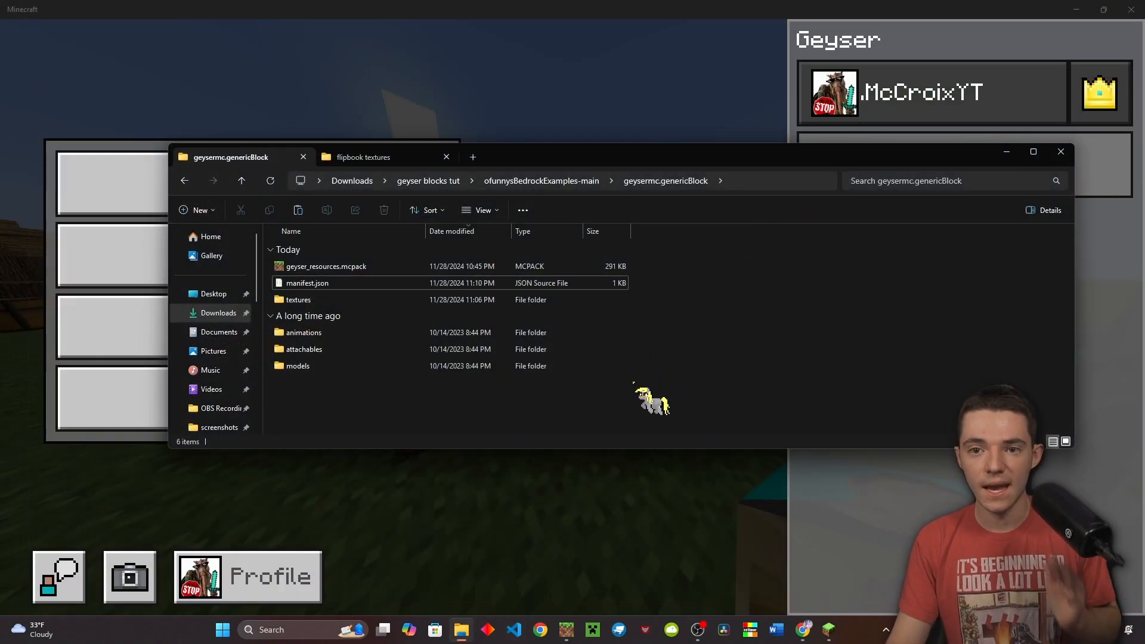
Compress manifest.json, textures, animations, attachables and models into a ZIP archive
left_click_drag(544, 420, 477, 285)
right_click(477, 284)
mouse_move(603, 348)
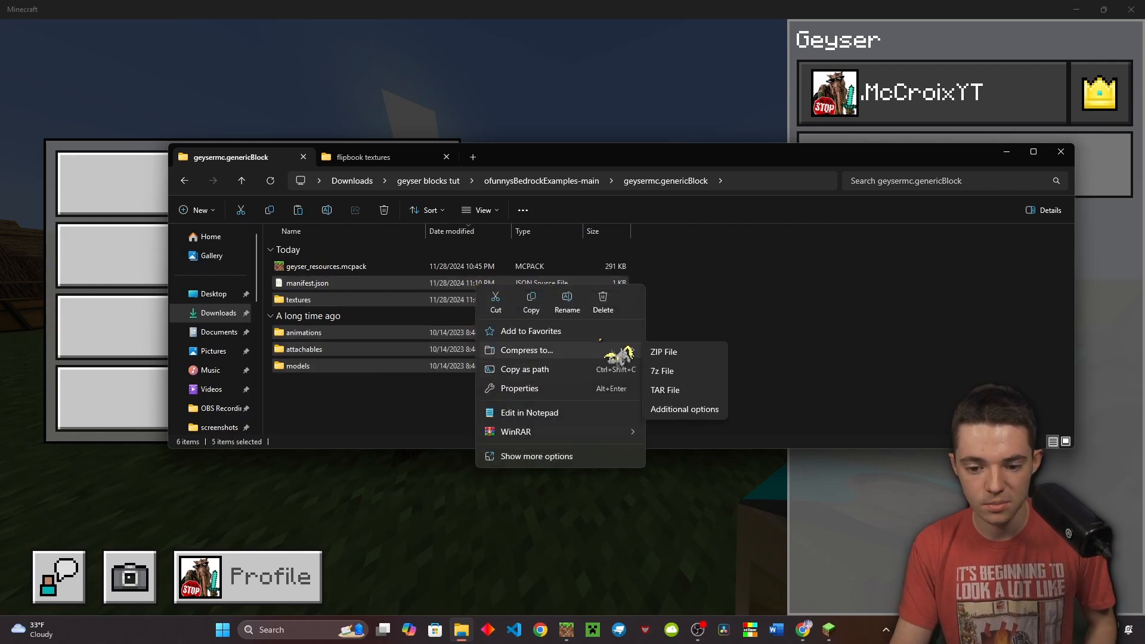
left_click(663, 351)
Name the archive geyser_resourcesssssss.mcpack and accept the extension change
type("ge")
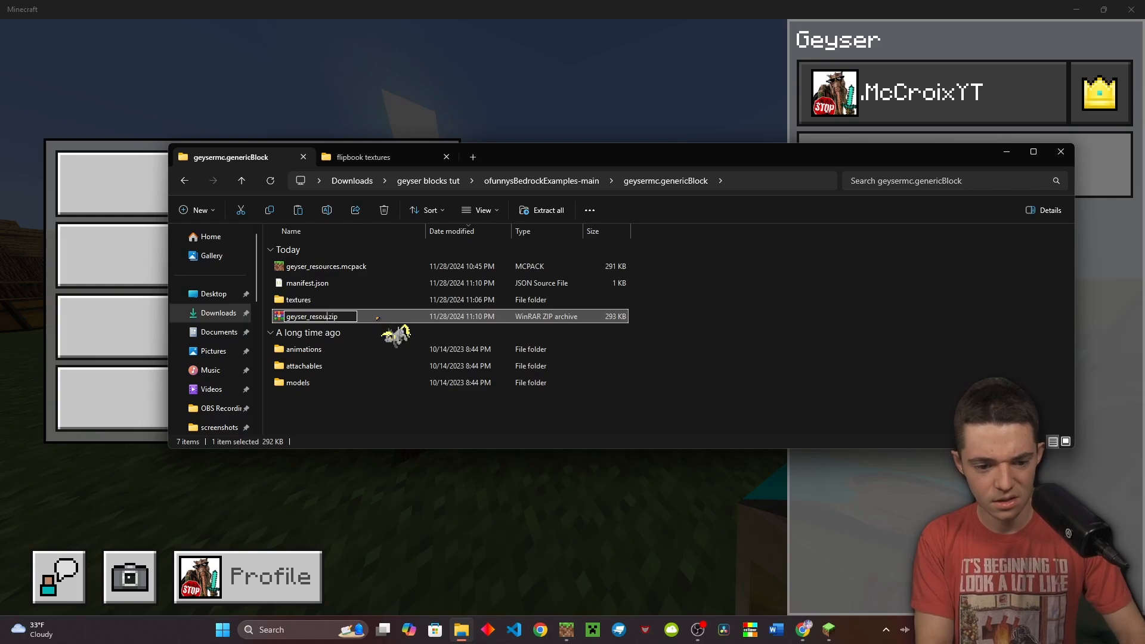
type("yser_resources.mcpa")
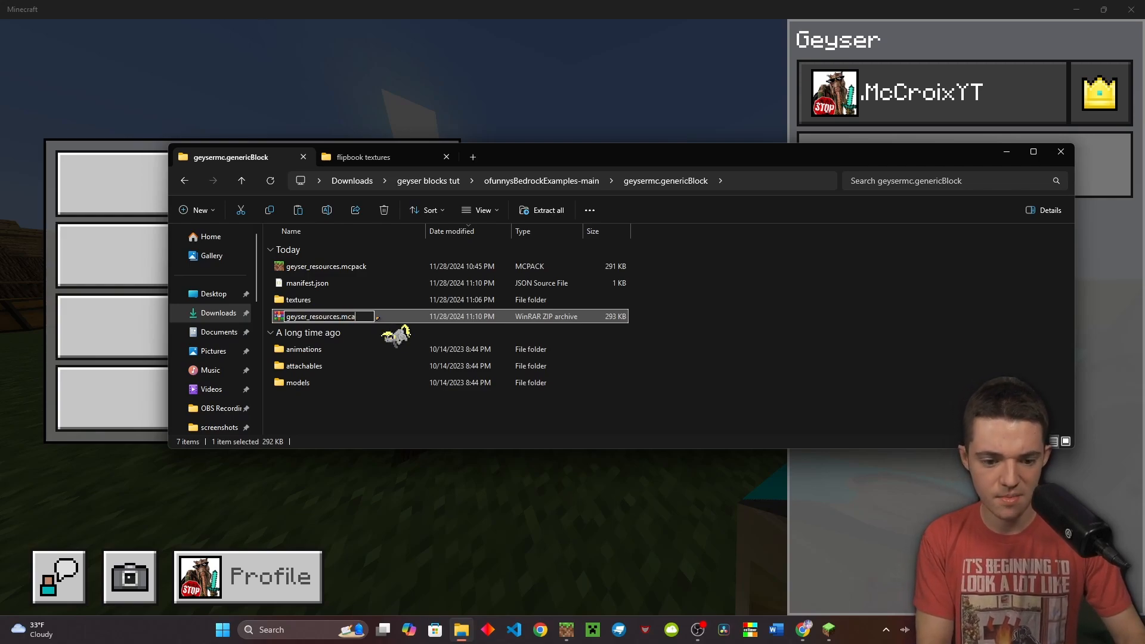
key("BackSpace")
type("pack")
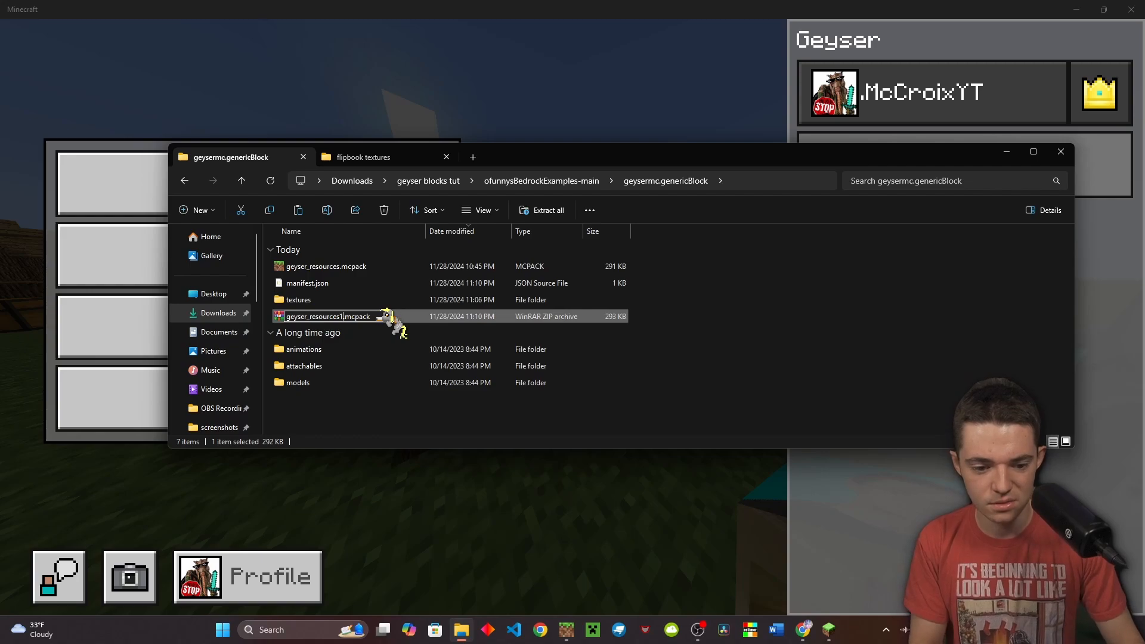
type("ssssss")
key("Return")
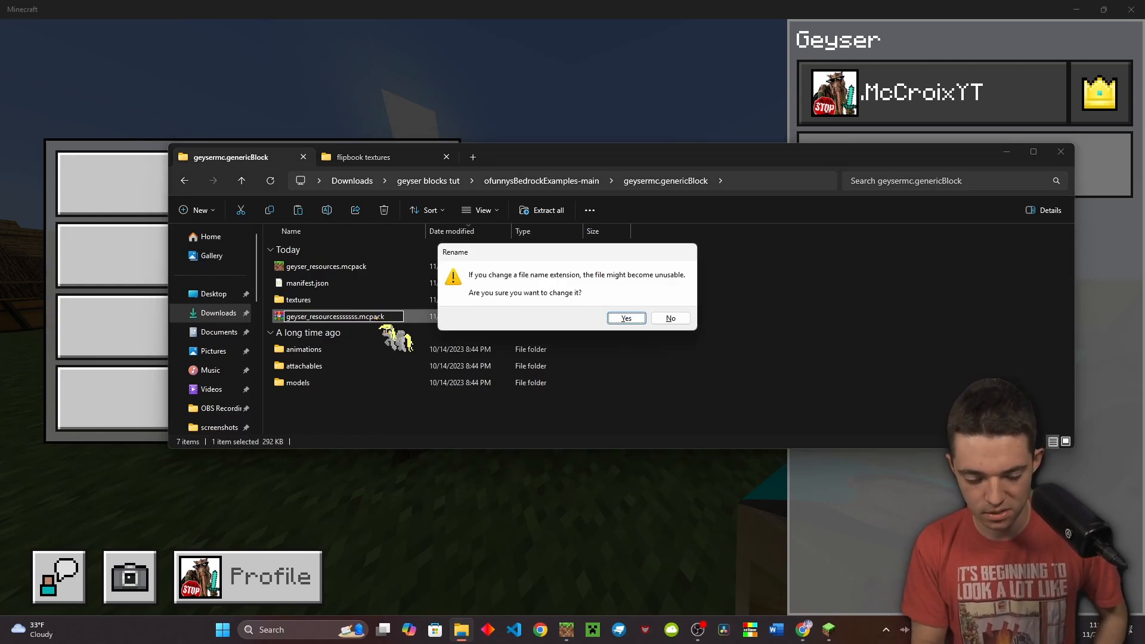
key("Return")
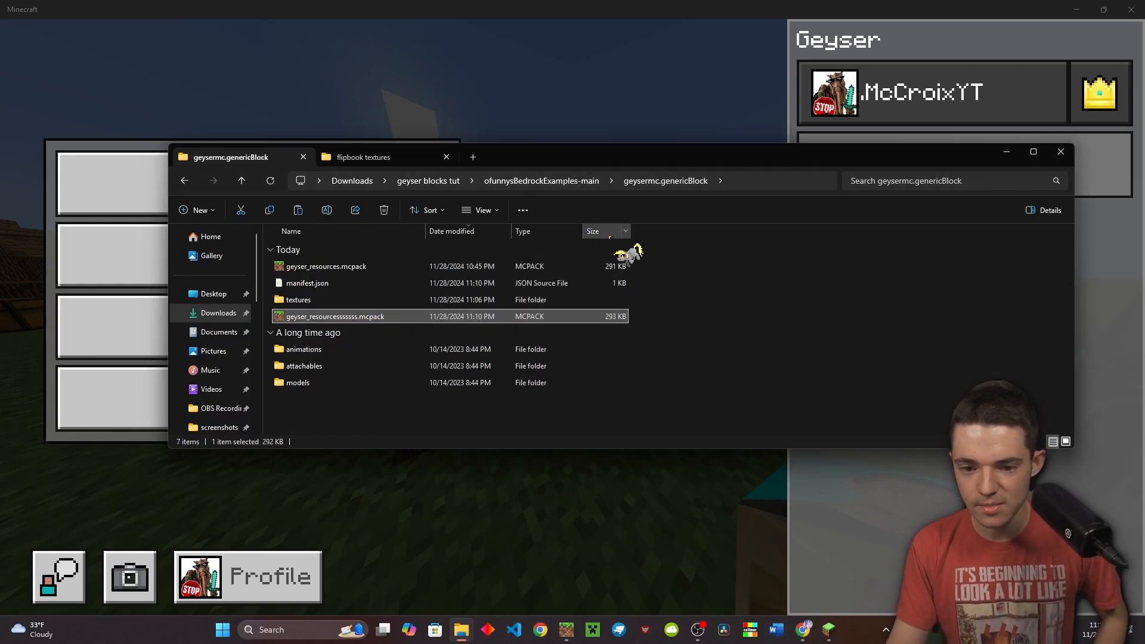
left_click_drag(622, 157, 1144, 371)
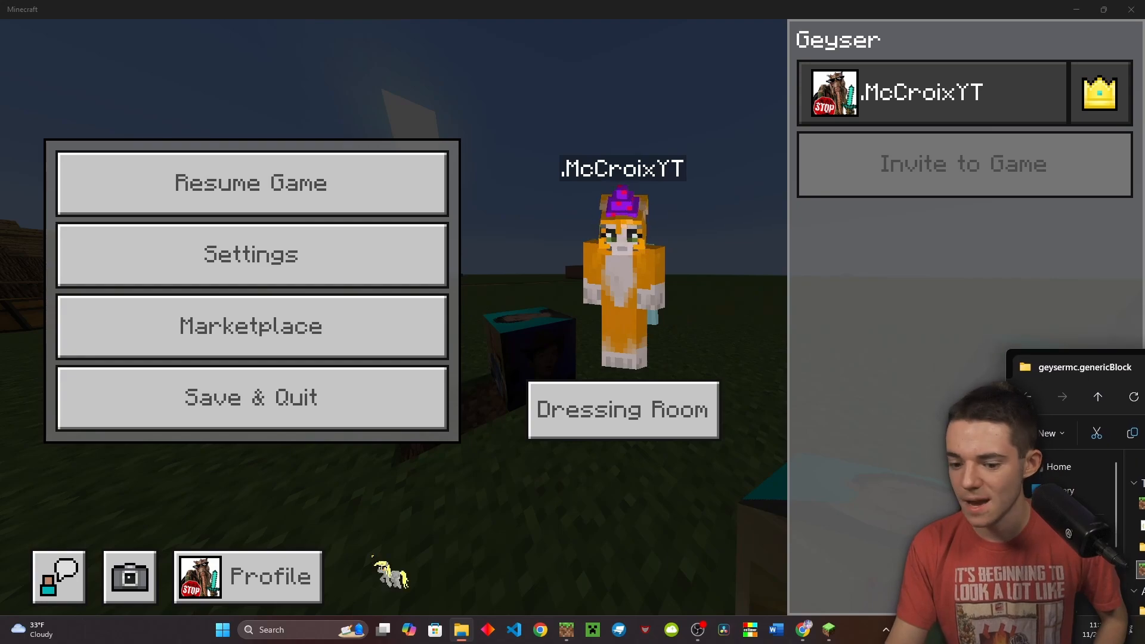
left_click(803, 630)
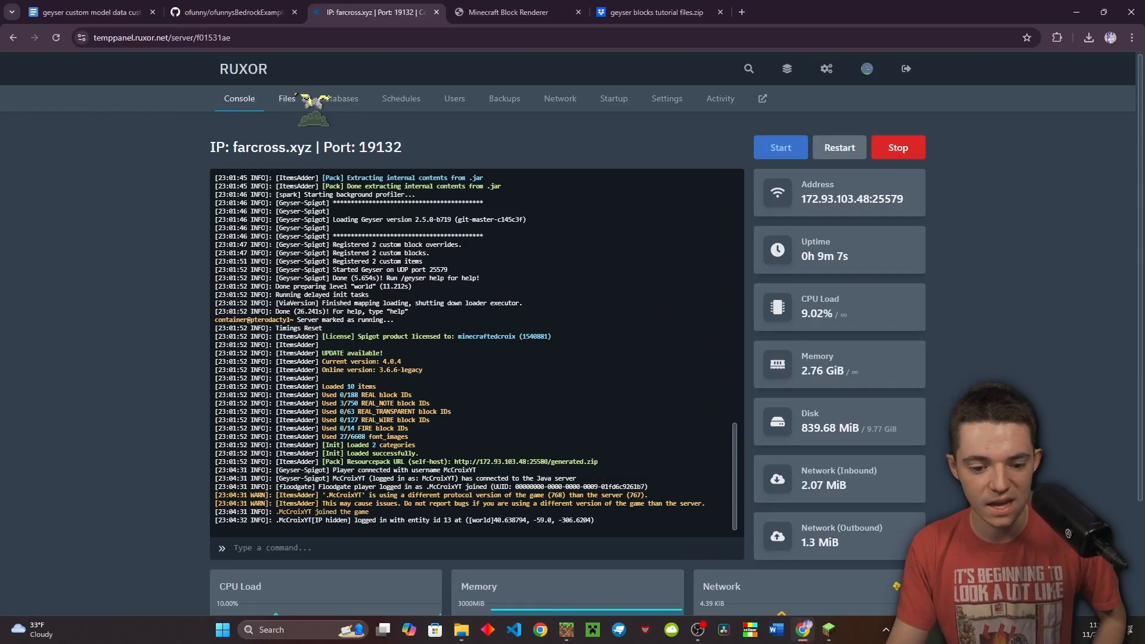
Upload the rebuilt .mcpack into the server's plugins/Geyser-Spigot/packs folder
left_click(289, 99)
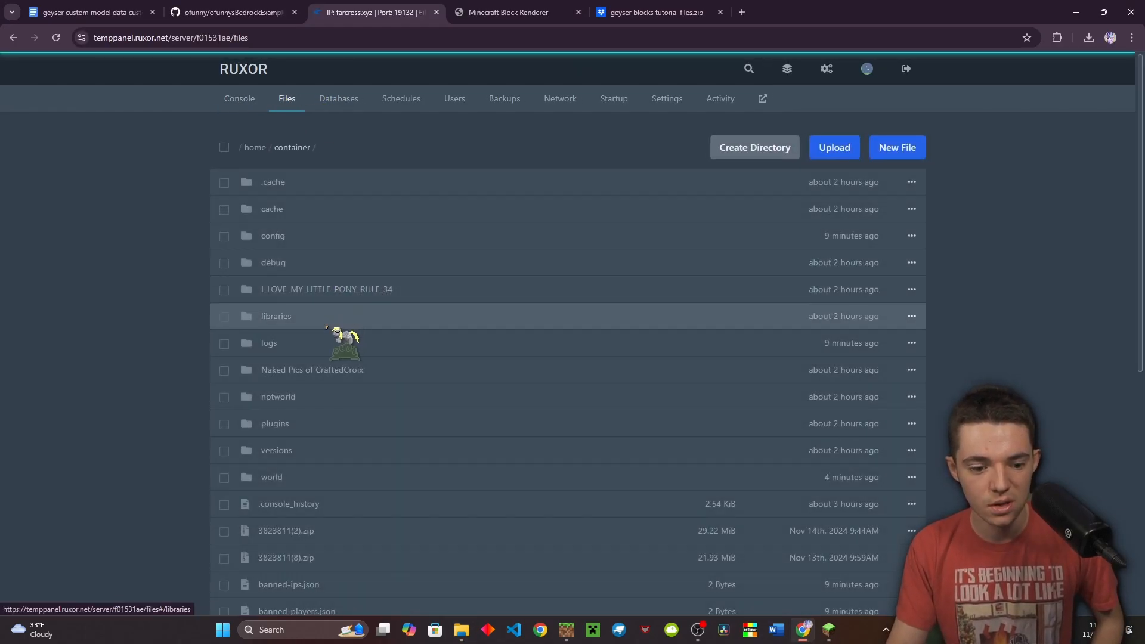
left_click(326, 424)
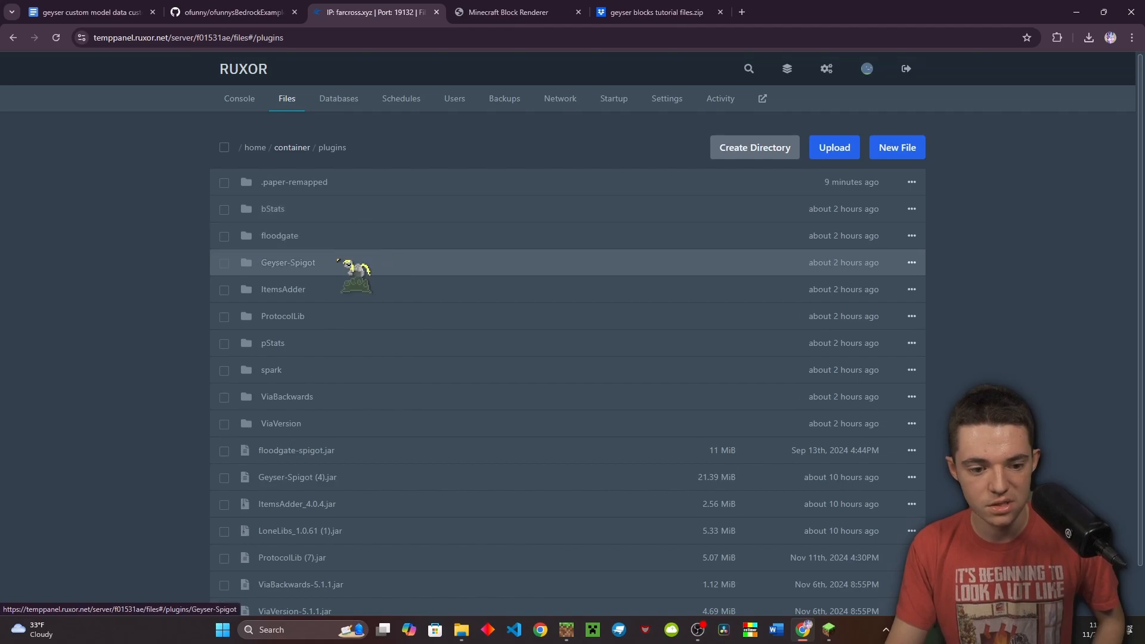
left_click(322, 262)
left_click(325, 262)
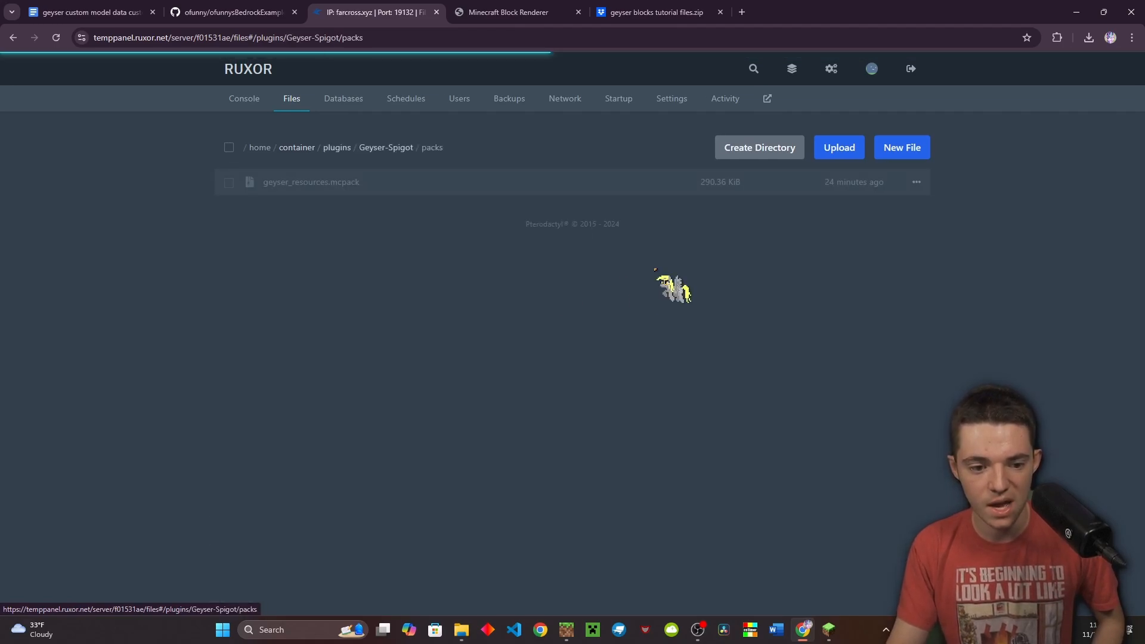
left_click(462, 630)
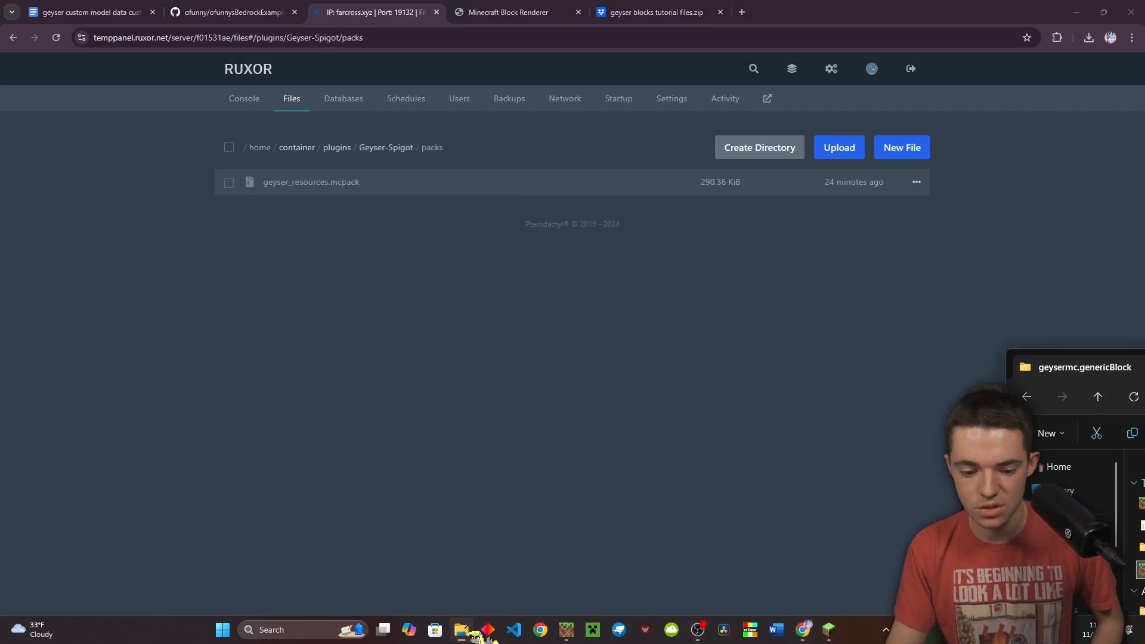
left_click_drag(1140, 570, 378, 452)
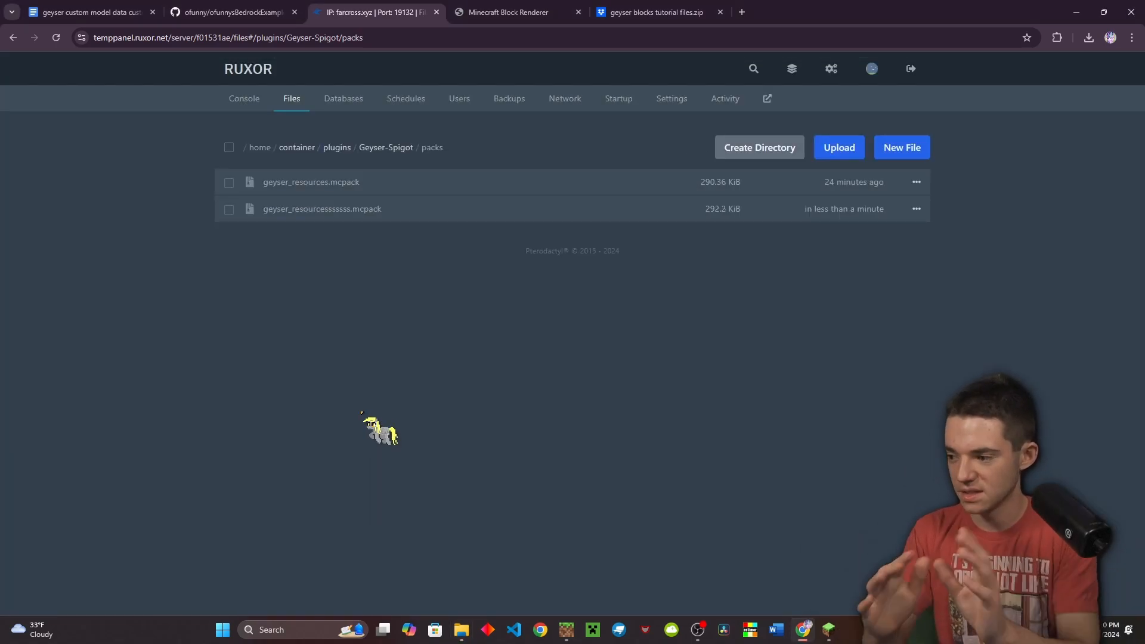
Delete the old geyser_resources.mcpack and go back up to Geyser-Spigot
right_click(381, 190)
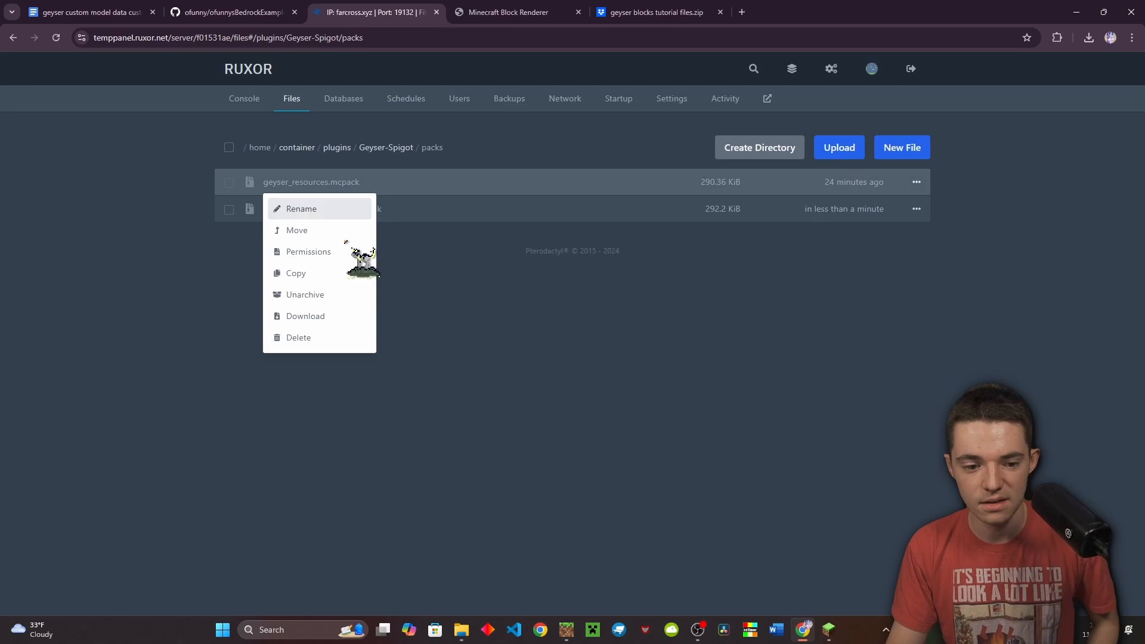
left_click(322, 335)
left_click(723, 374)
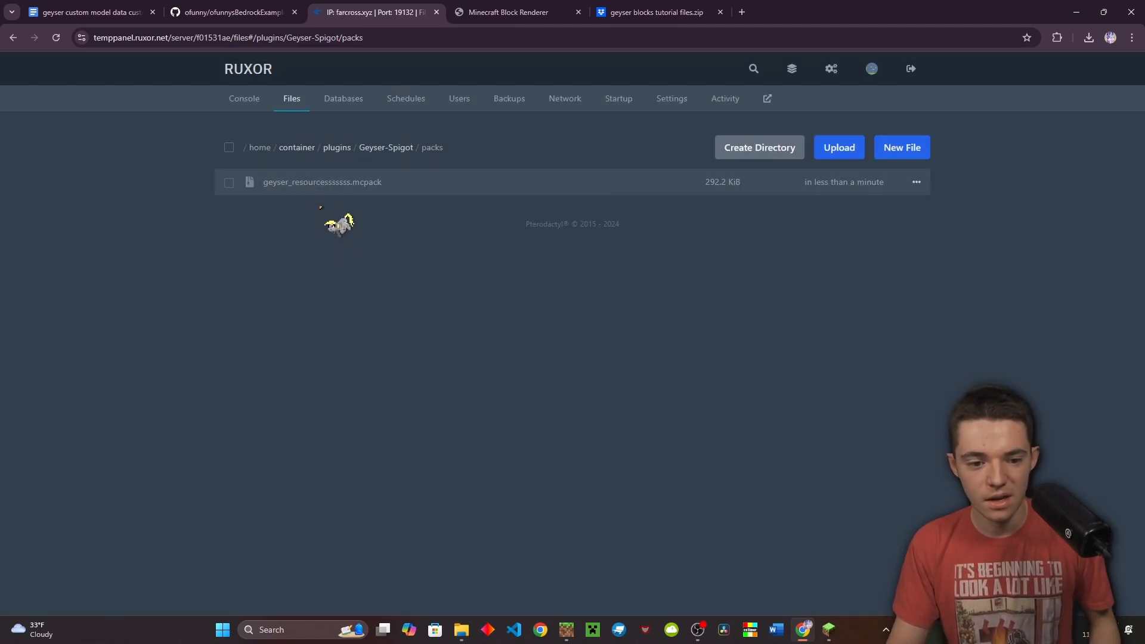
left_click(378, 149)
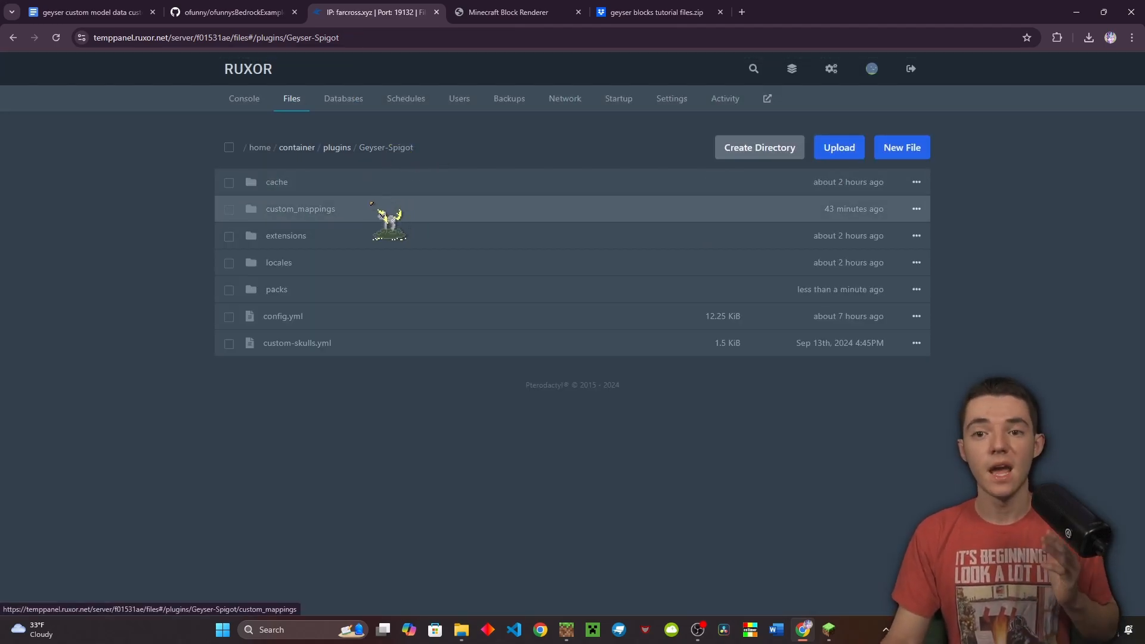
Open croix_block.json in custom_mappings, scroll through its mappings, then return to the file list
left_click(373, 207)
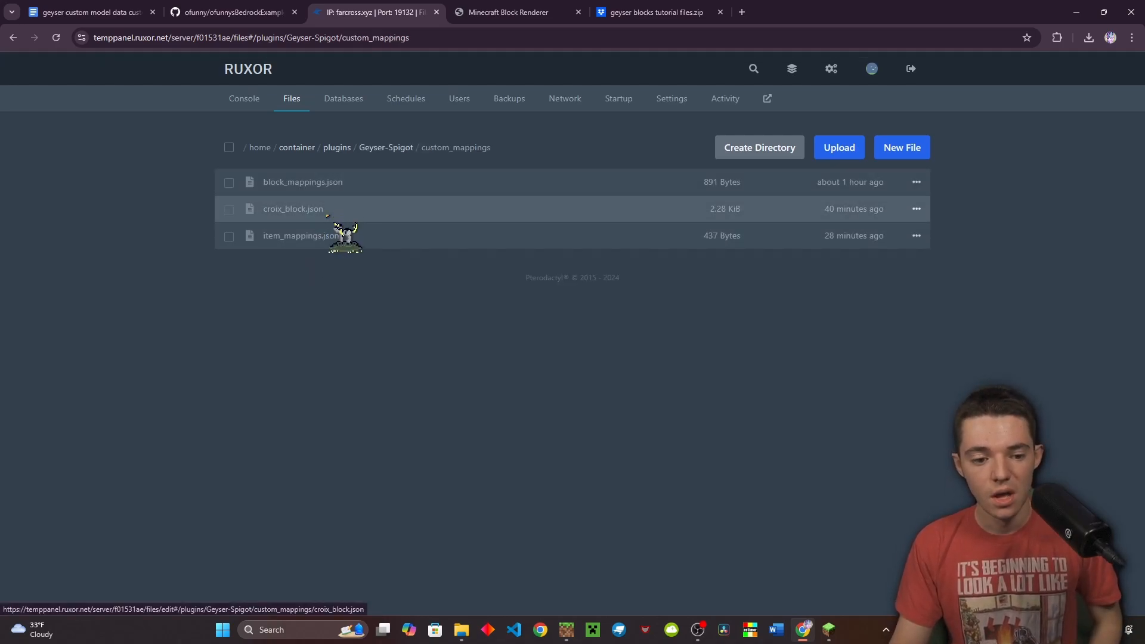
left_click(328, 213)
scroll(471, 280, "down", 7)
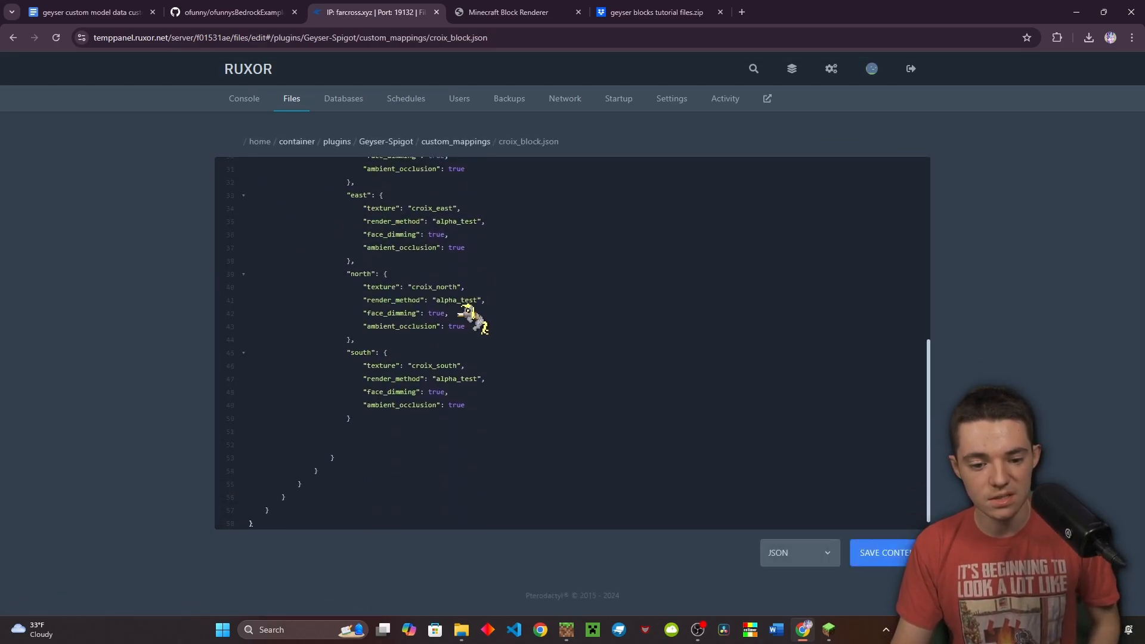
scroll(456, 325, "up", 7)
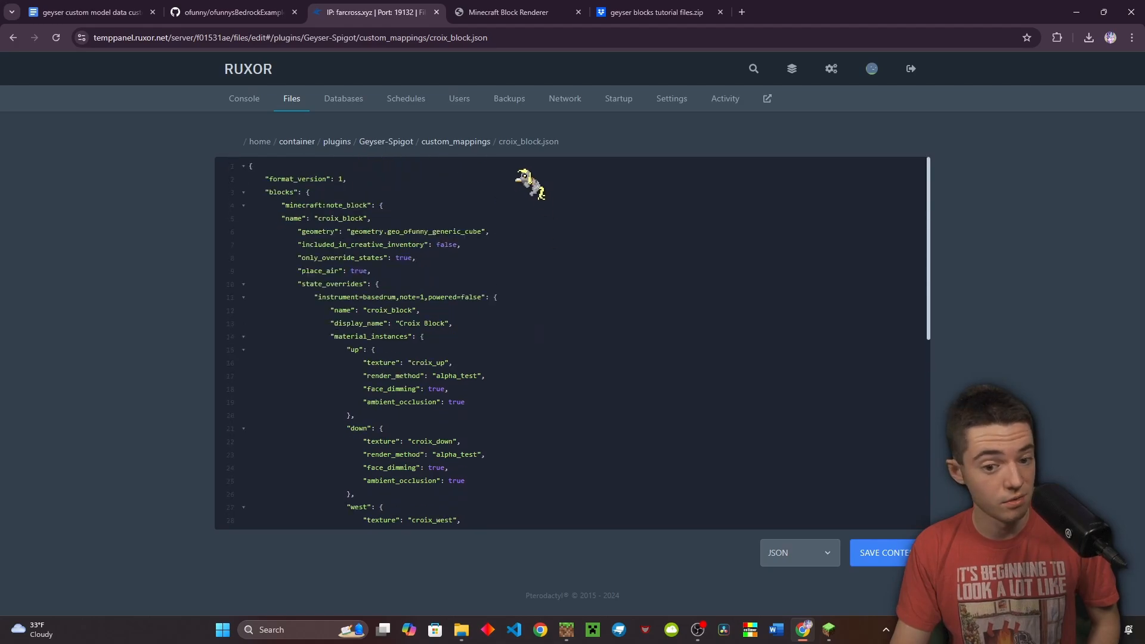
left_click(486, 142)
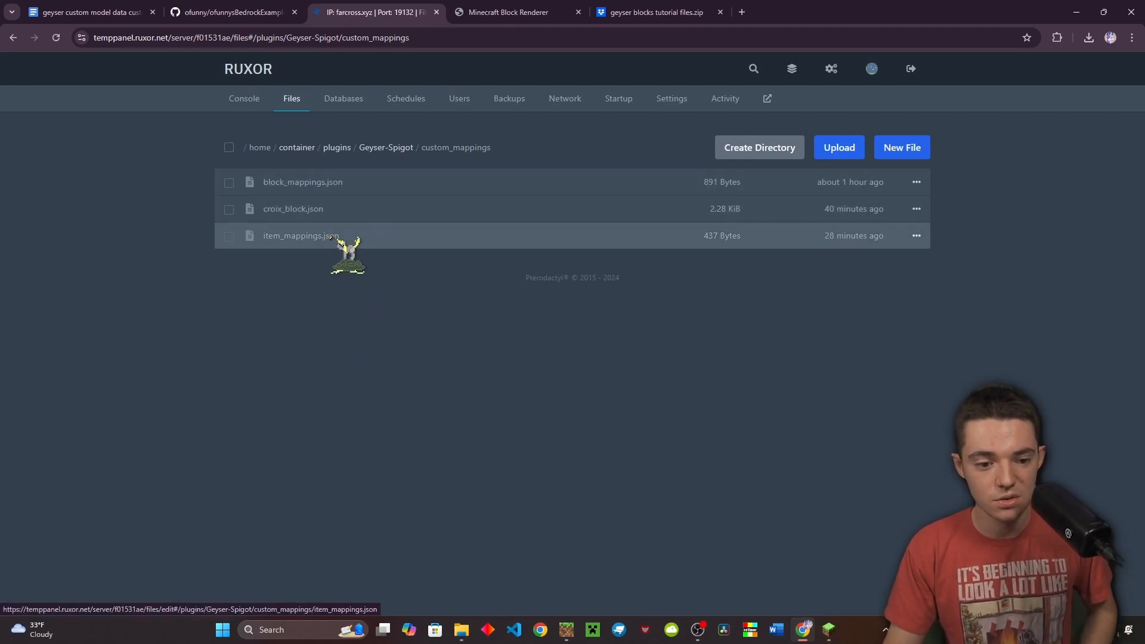
Copy block_mappings.json and rename the copy to trick_ore.json
right_click(328, 215)
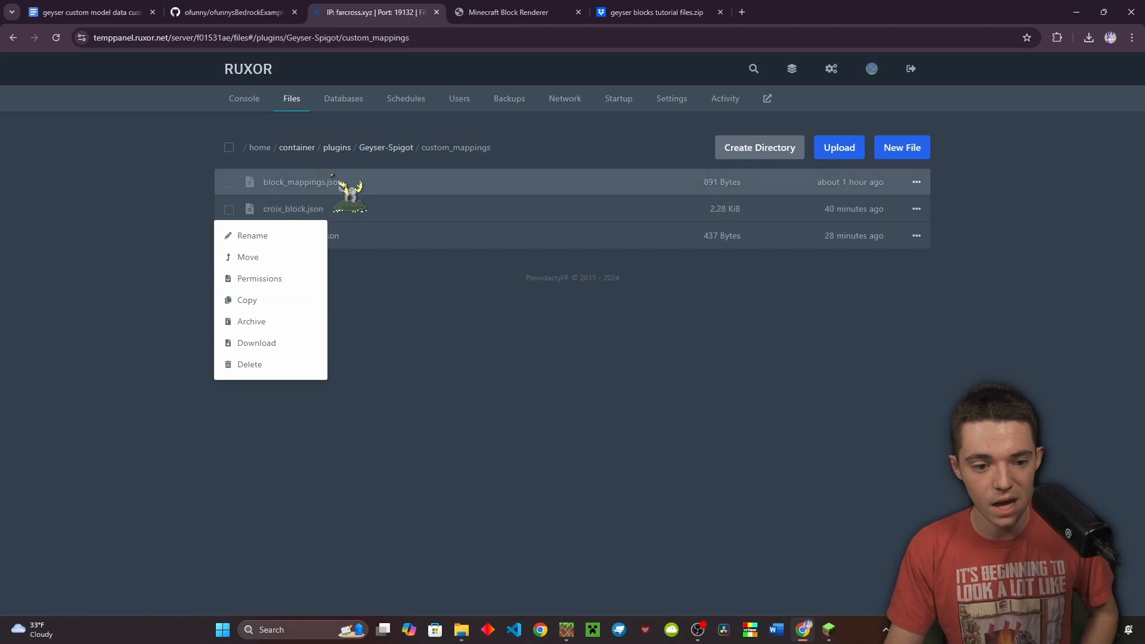
right_click(332, 184)
left_click(292, 273)
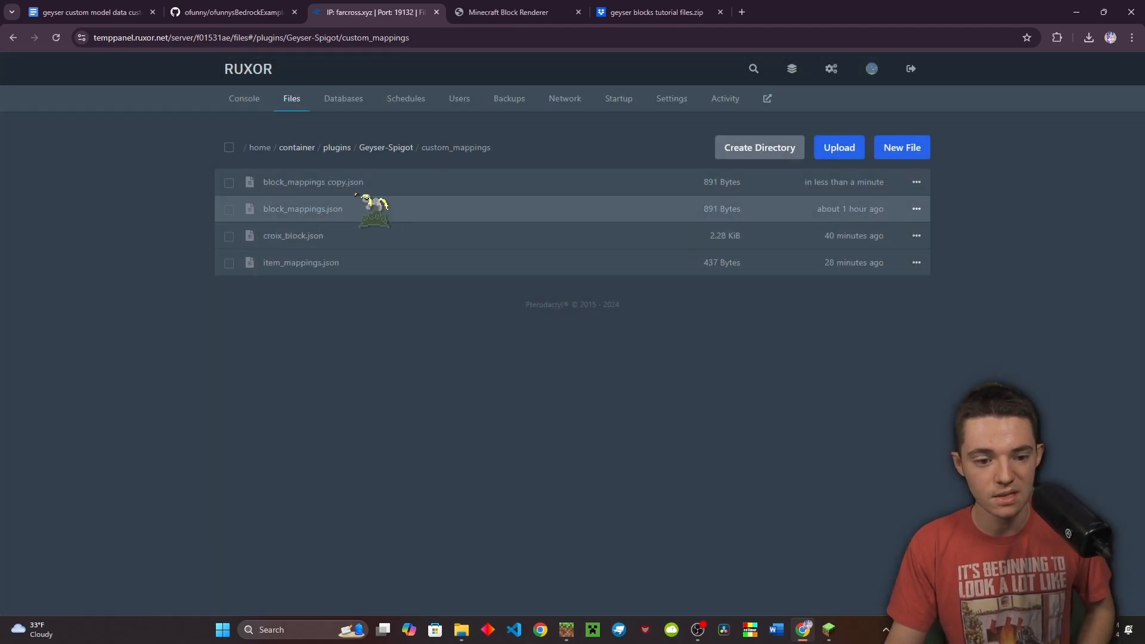
right_click(356, 185)
left_click(310, 210)
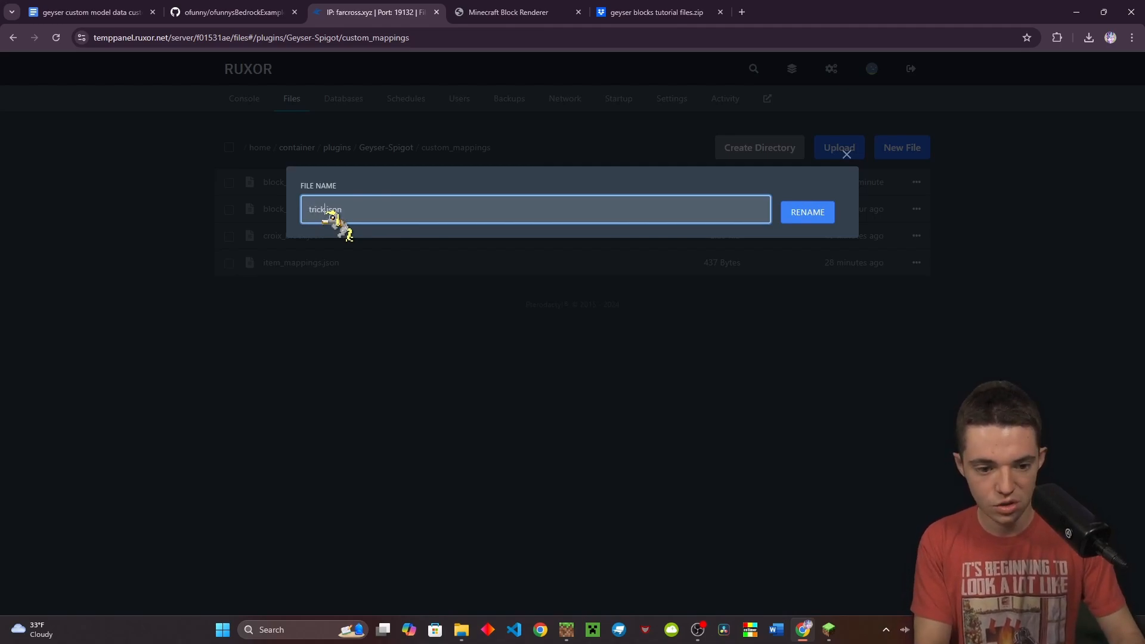
key("Return")
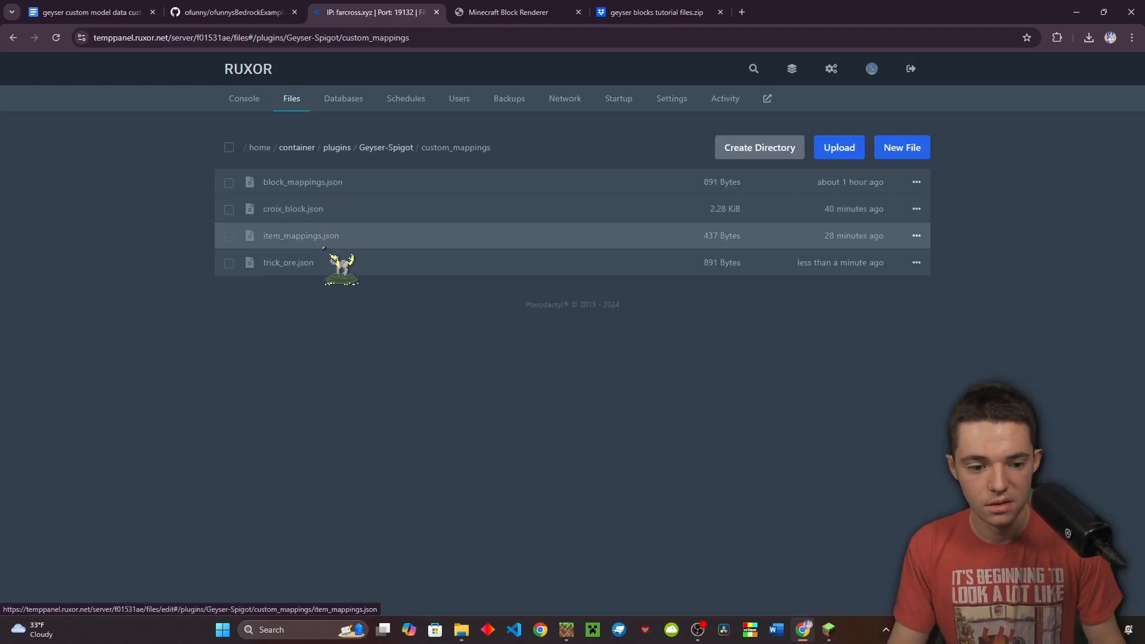
Change the block name on line 5 of trick_ore.json to trick_ore
left_click(334, 262)
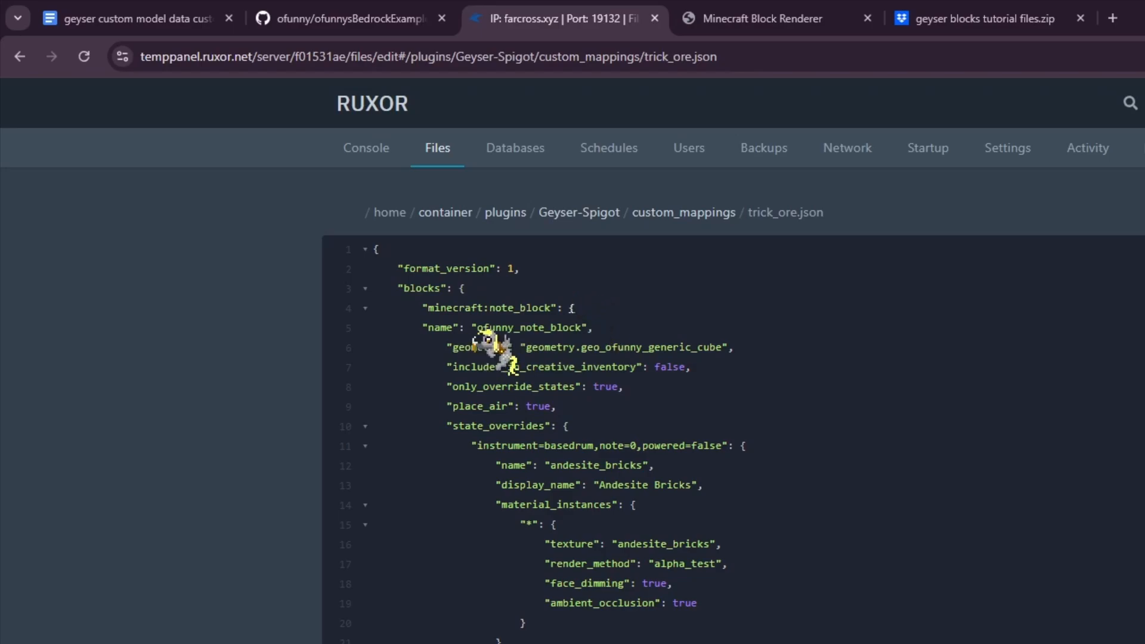
double_click(378, 219)
type("t")
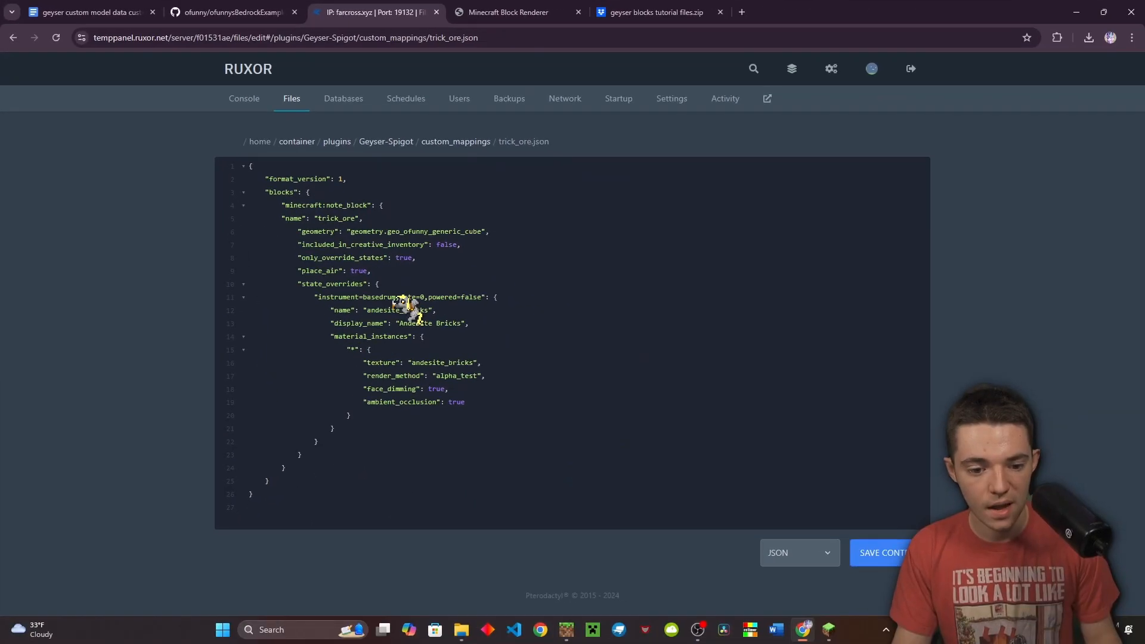
left_click(830, 627)
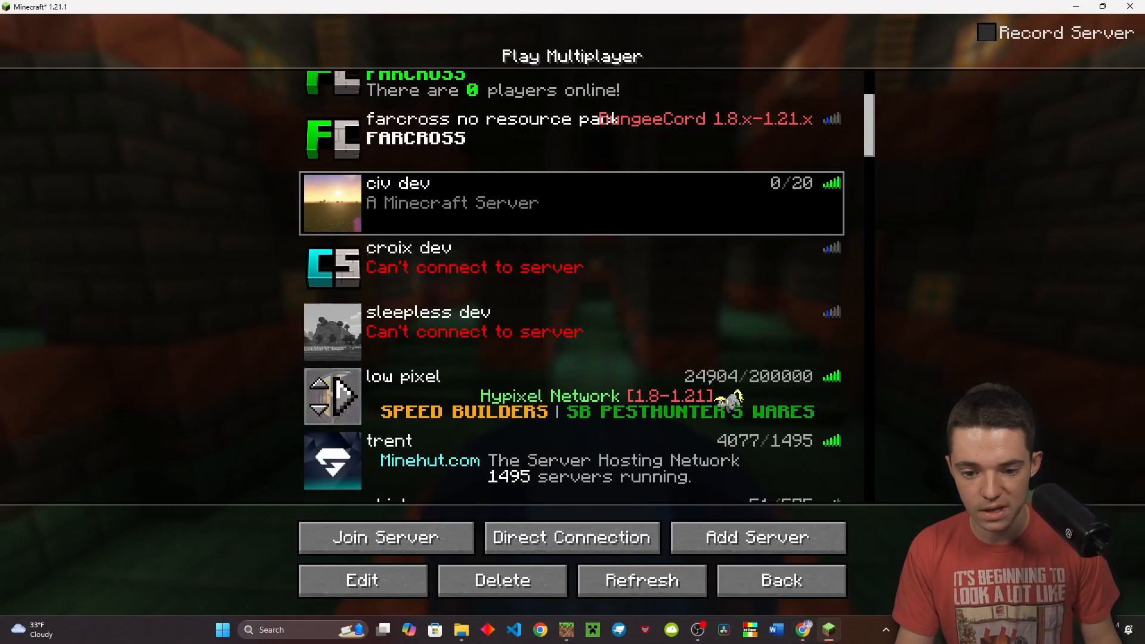
Join civ dev, place a Trick Ore block on the grass, and confirm it's a note_block with note 2
double_click(472, 209)
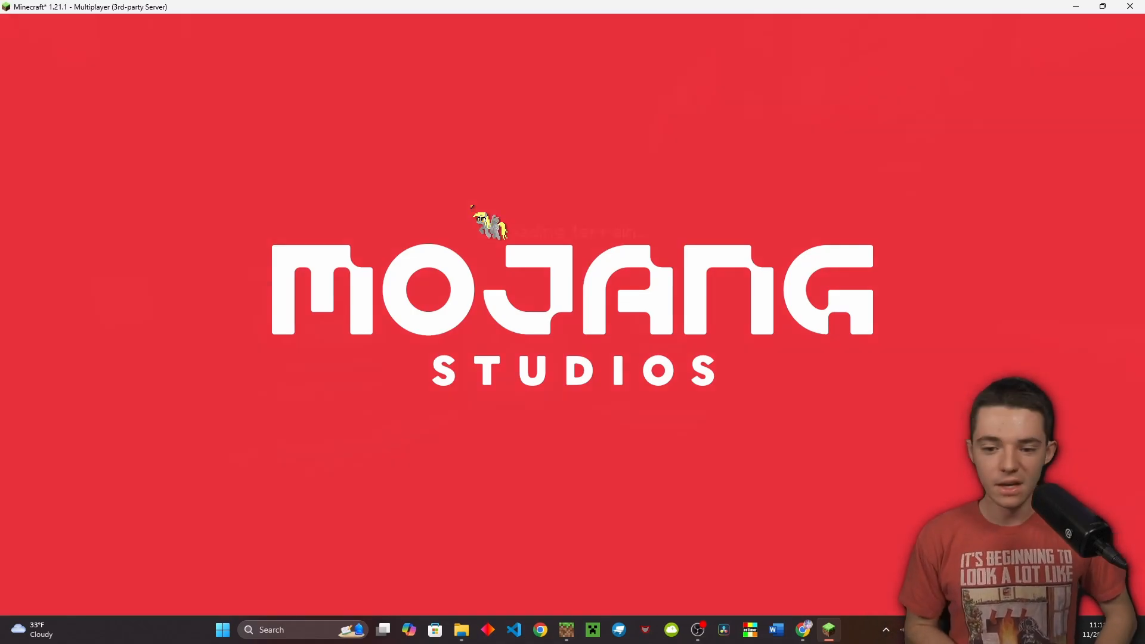
key("w")
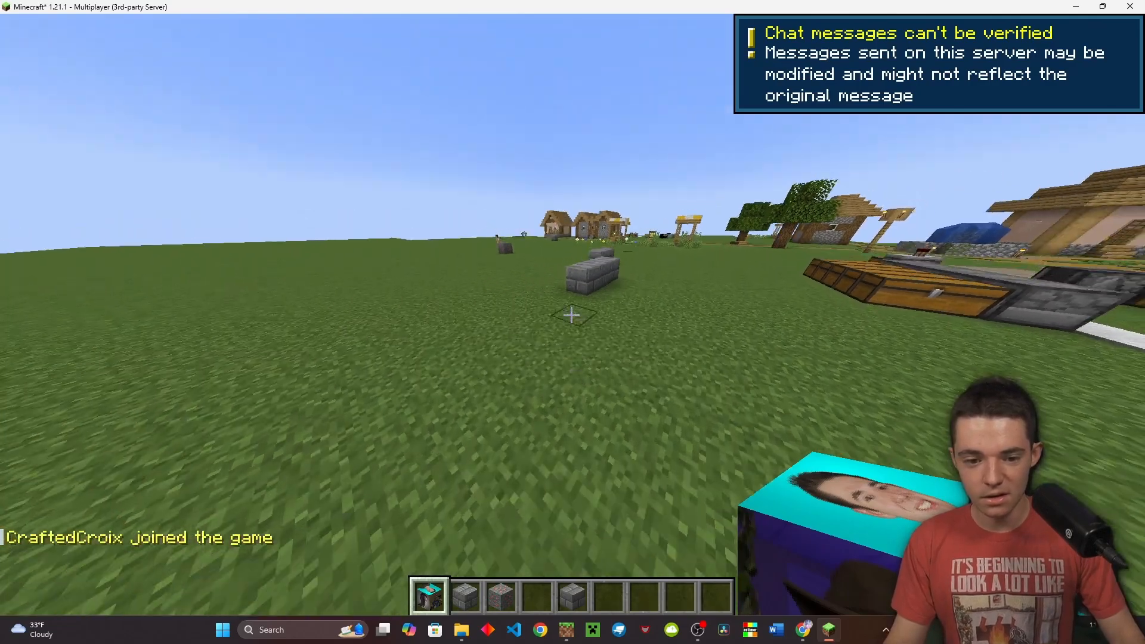
scroll(571, 315, "down", 1)
scroll(571, 315, "down", 1)
right_click(572, 315)
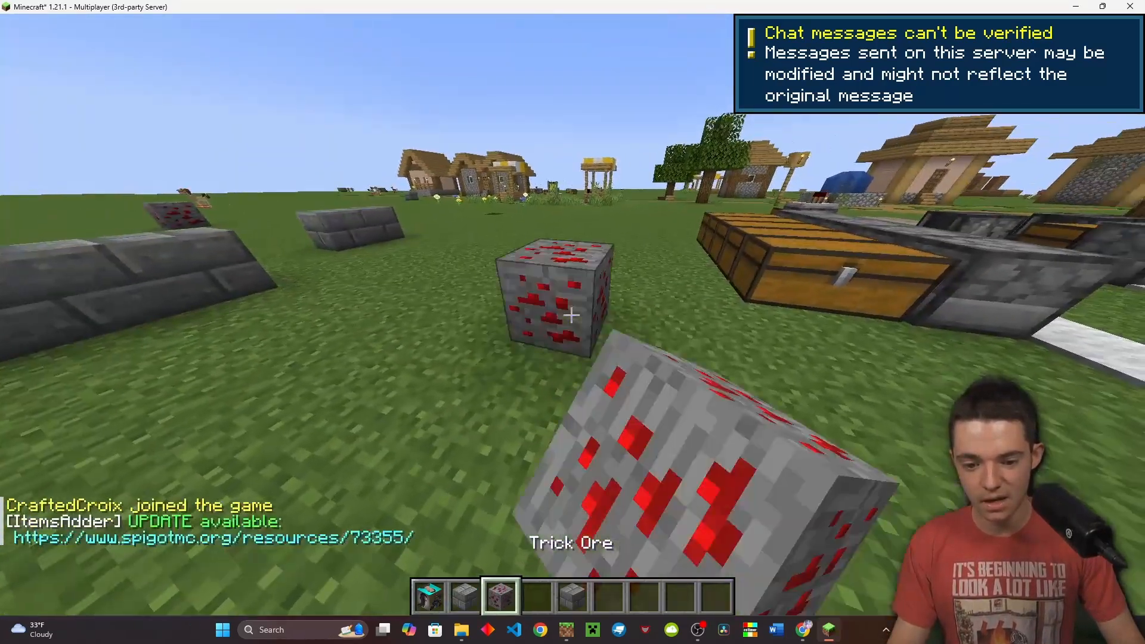
key("F3")
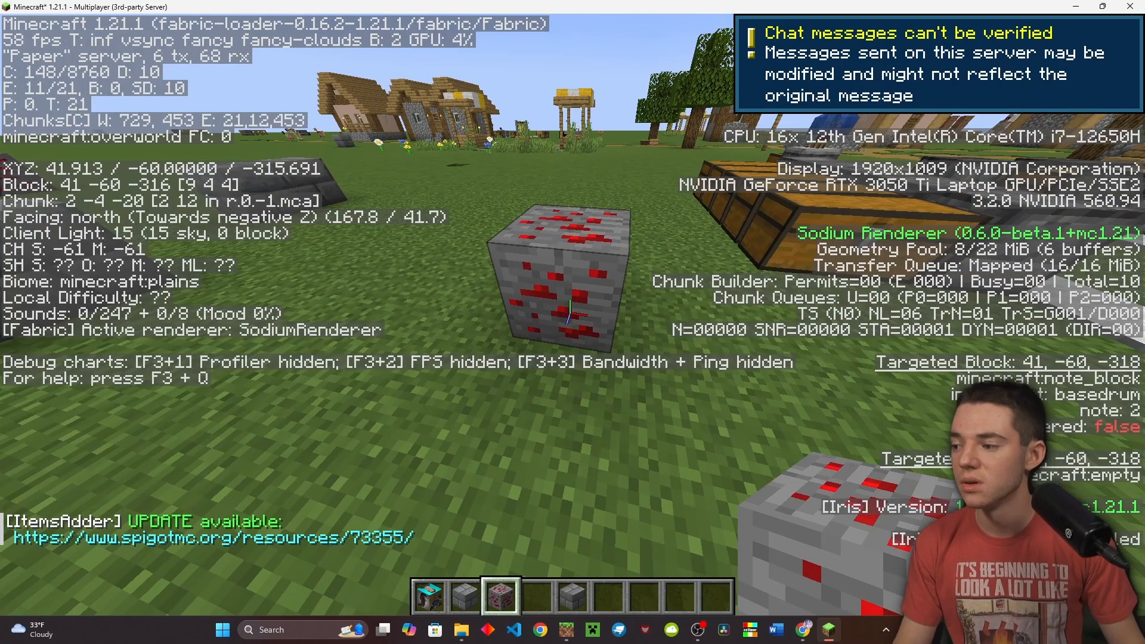
key("Escape")
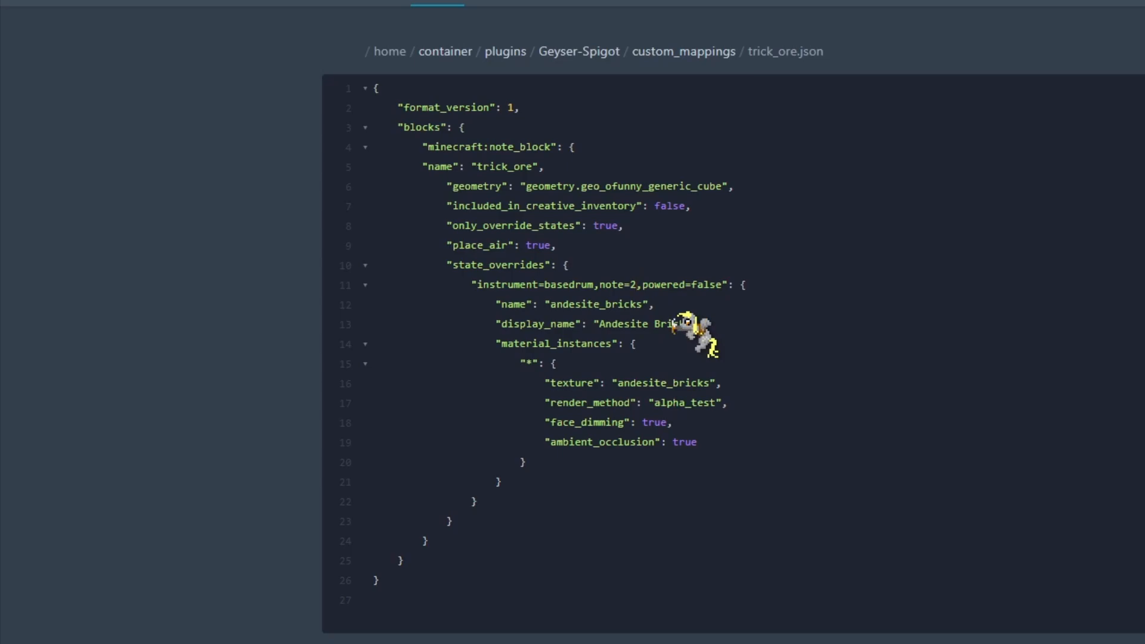
Set the override's name to trick_ore, display name to 'trick ore', and texture to trick_ore
double_click(621, 304)
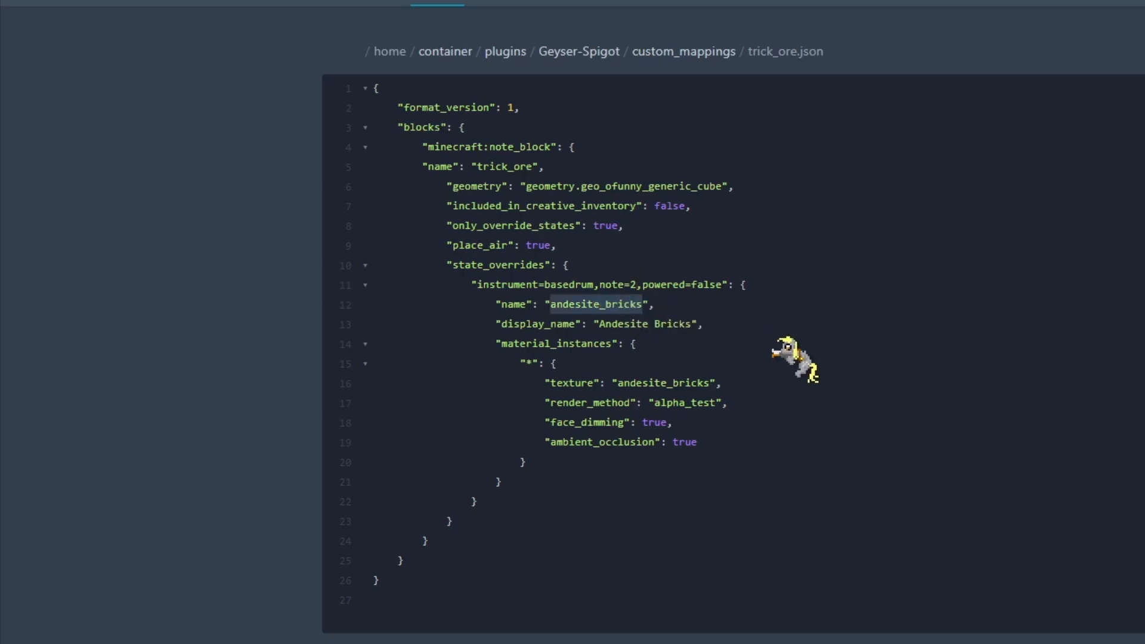
type("tric")
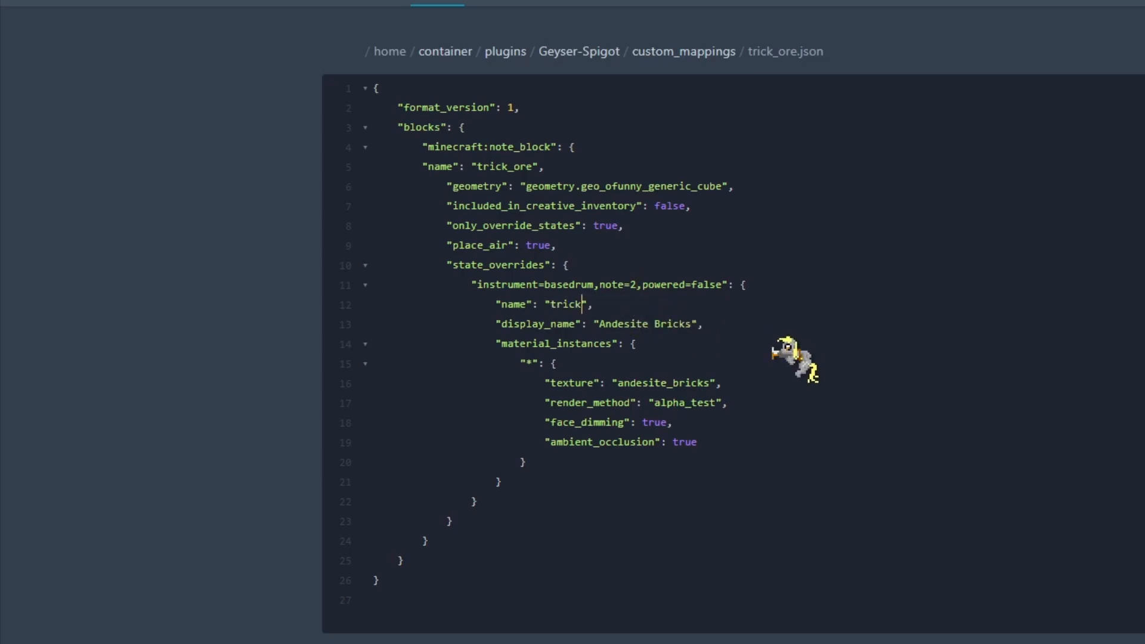
double_click(608, 324)
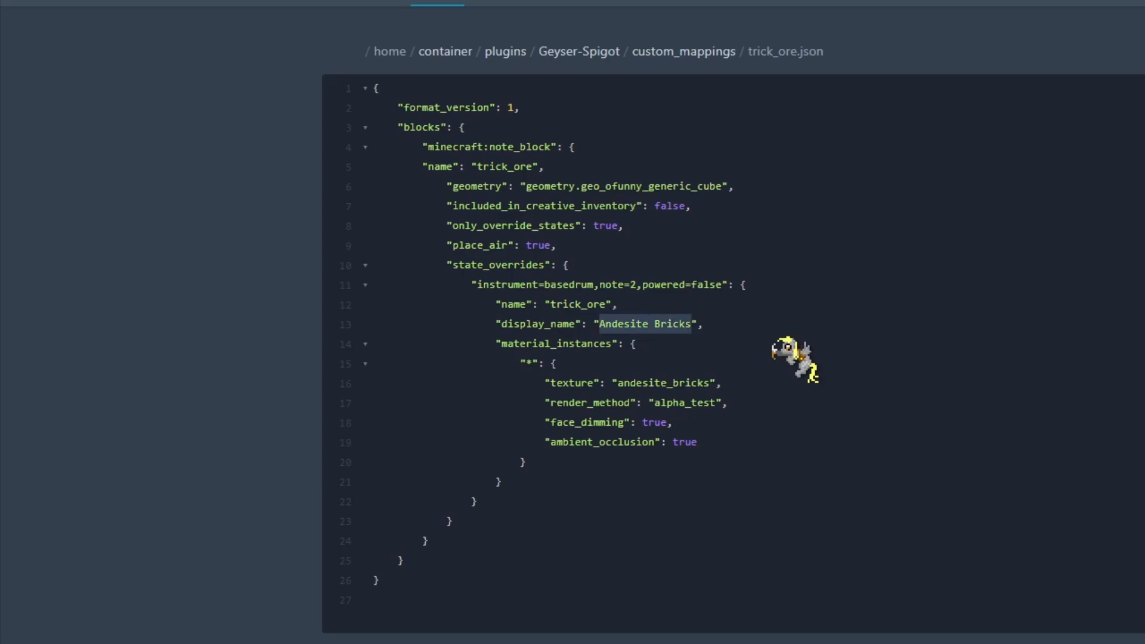
type("tri")
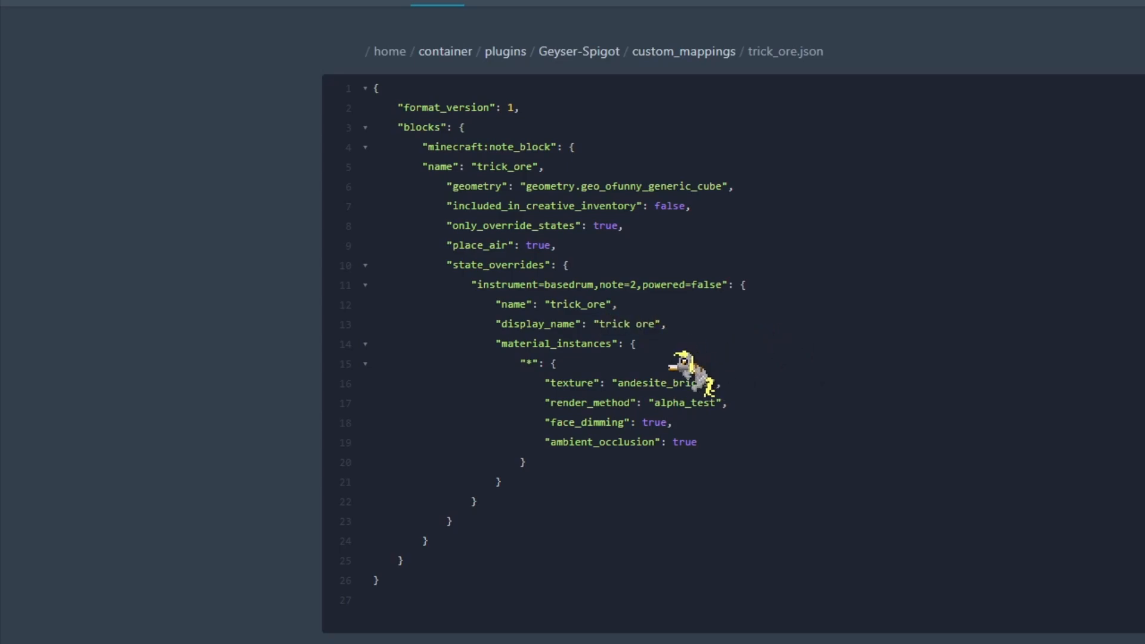
double_click(650, 383)
type("tric")
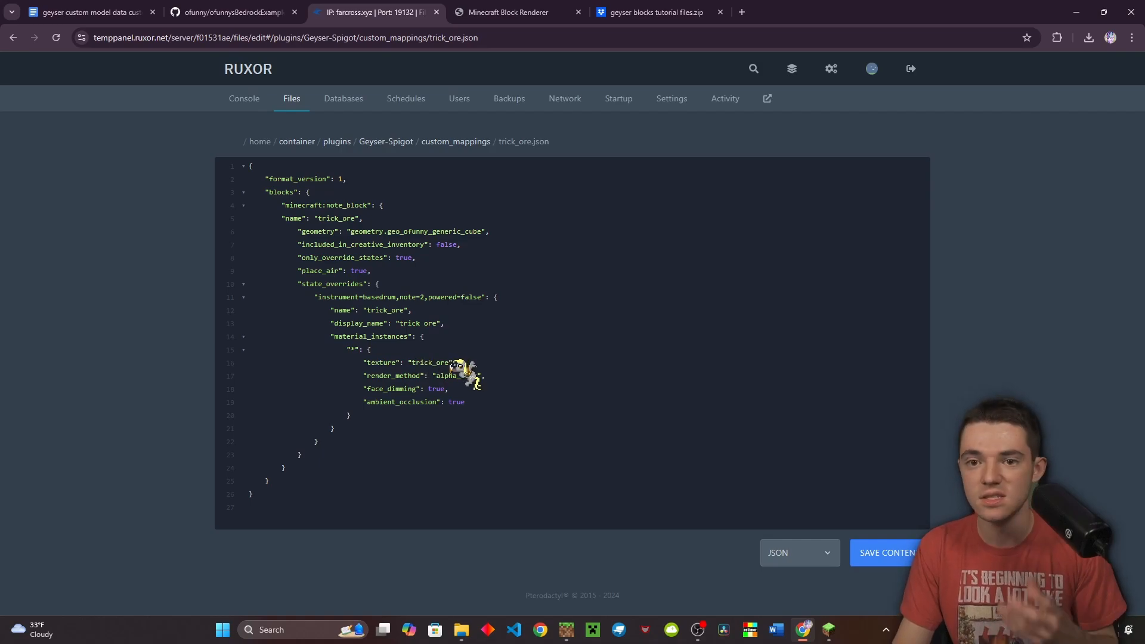
left_click(351, 350)
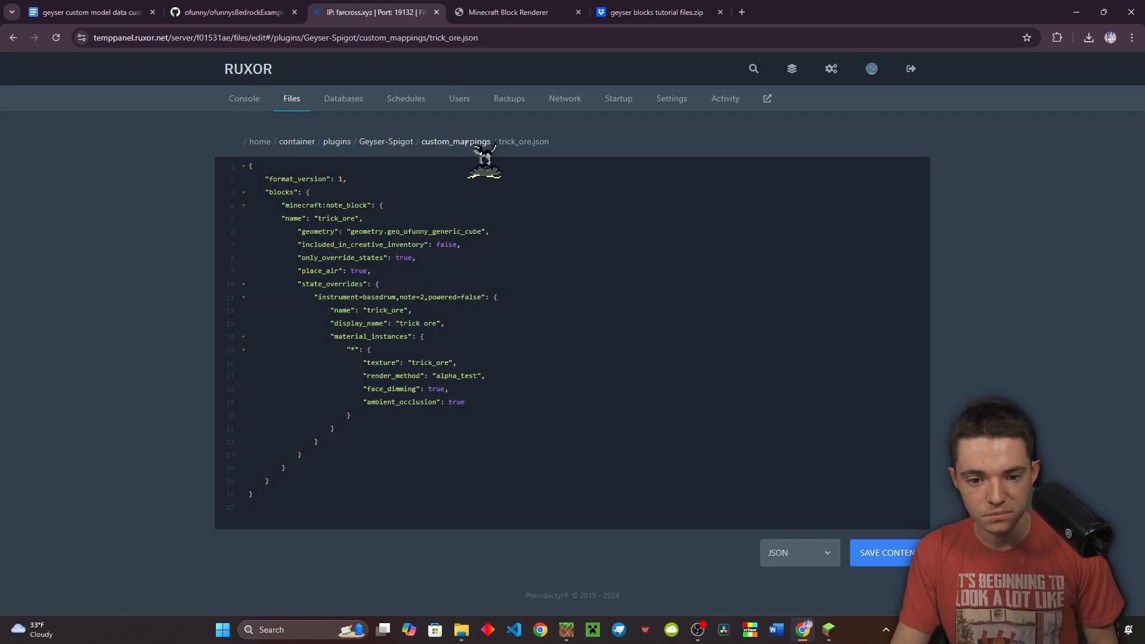
Open item_mappings.json from the custom_mappings folder
left_click(469, 143)
left_click(393, 234)
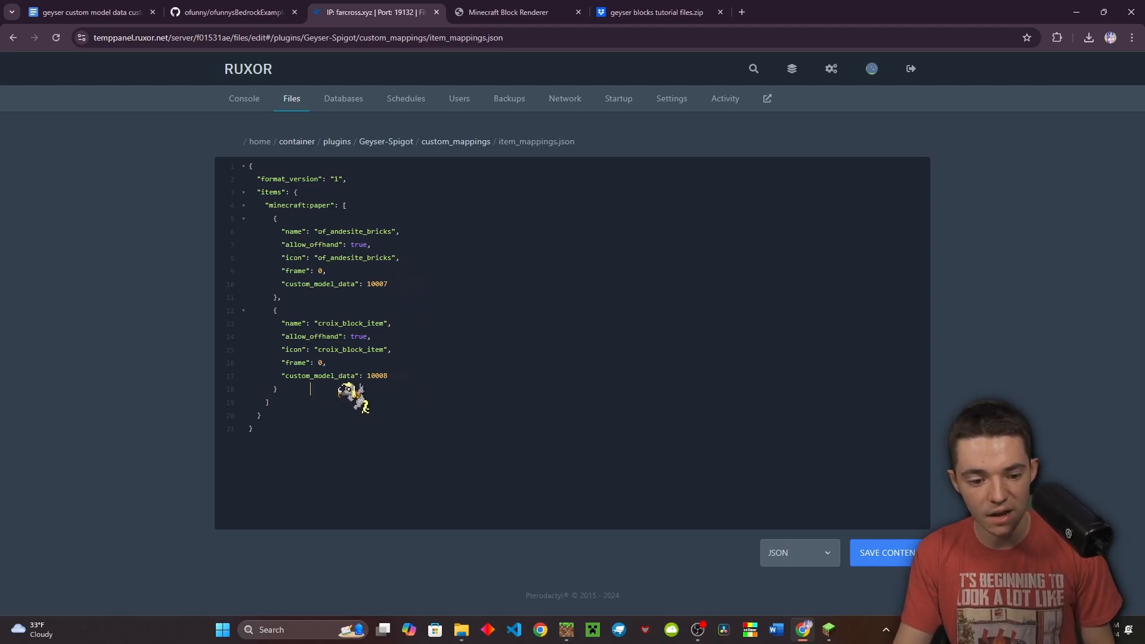
left_click(829, 629)
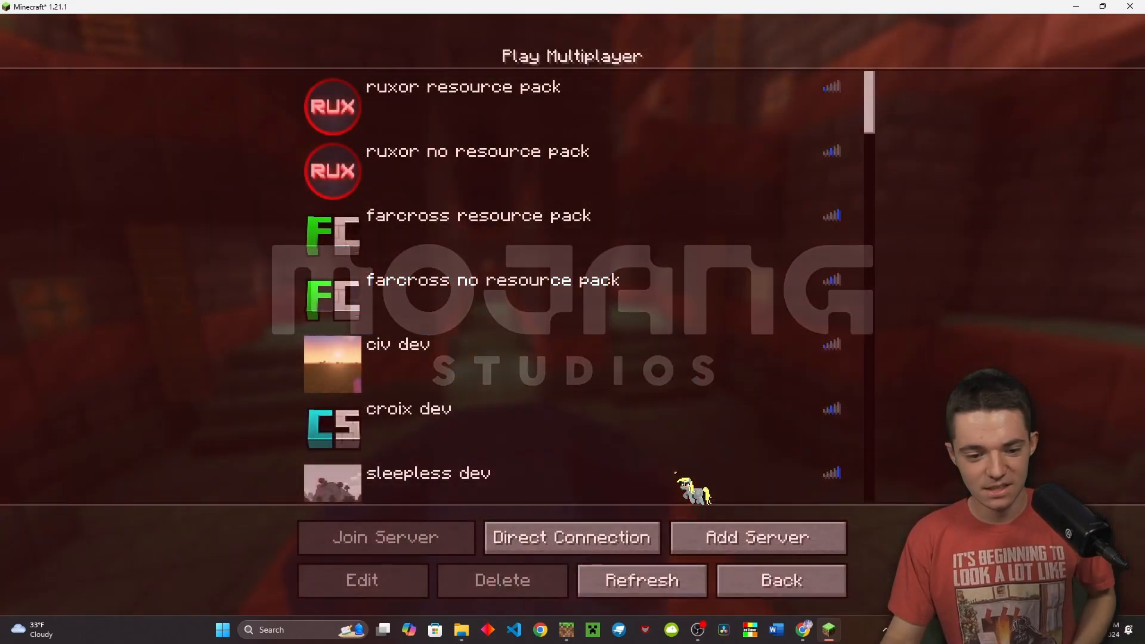
Rejoin the Java server and run /iacustommodeldata for example_block:trick_ore, which reports PAPER with CustomModelData 10009
double_click(676, 473)
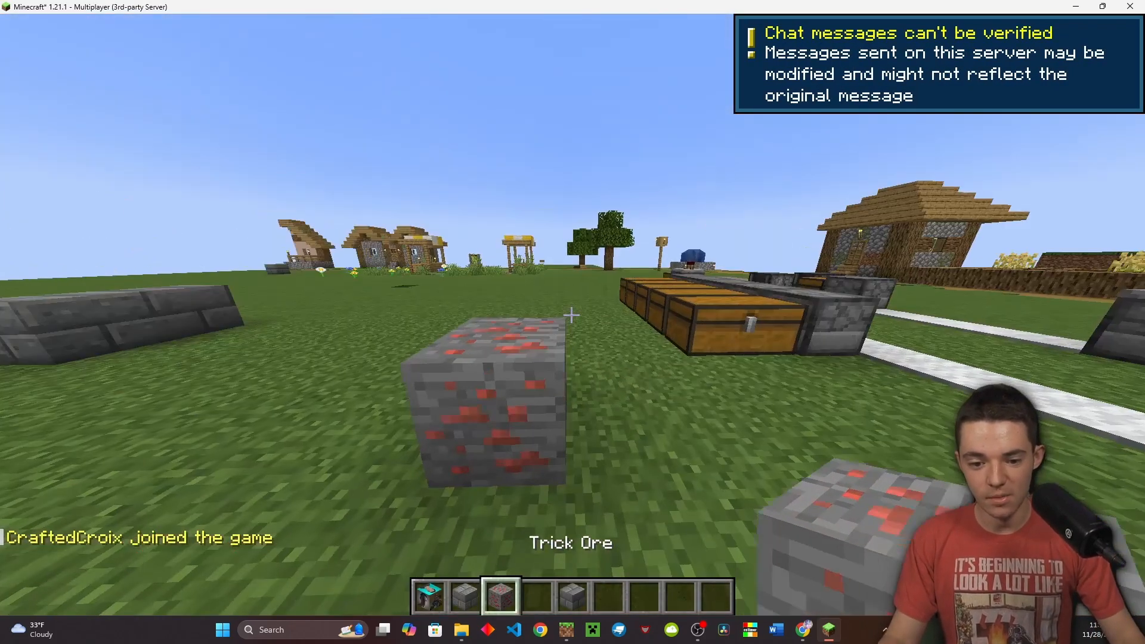
key("slash")
type("iacustommodeldata")
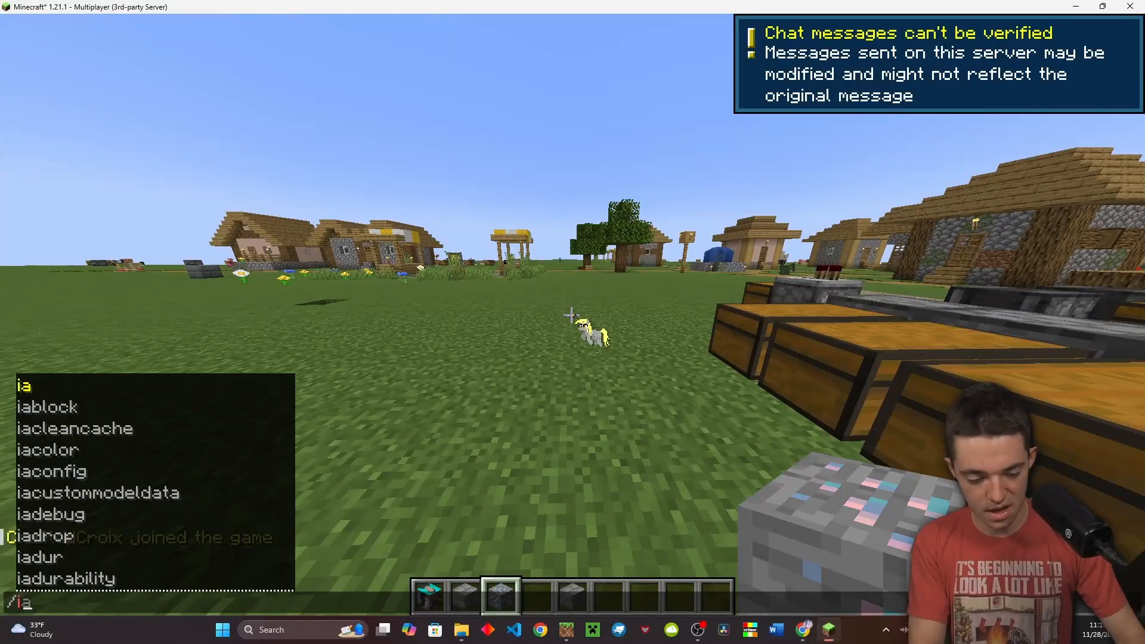
key("Tab")
key("Tab")
key("Tab")
key("Tab")
key("Tab")
key("Tab")
key("Tab")
key("Tab")
key("Tab")
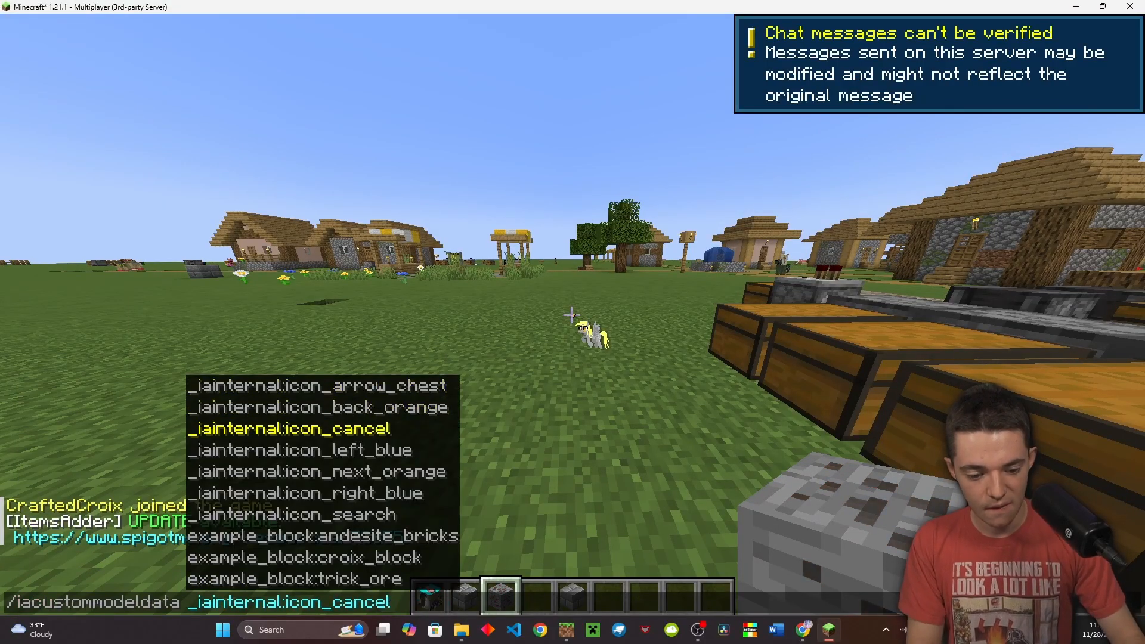
key("Tab")
key("Return")
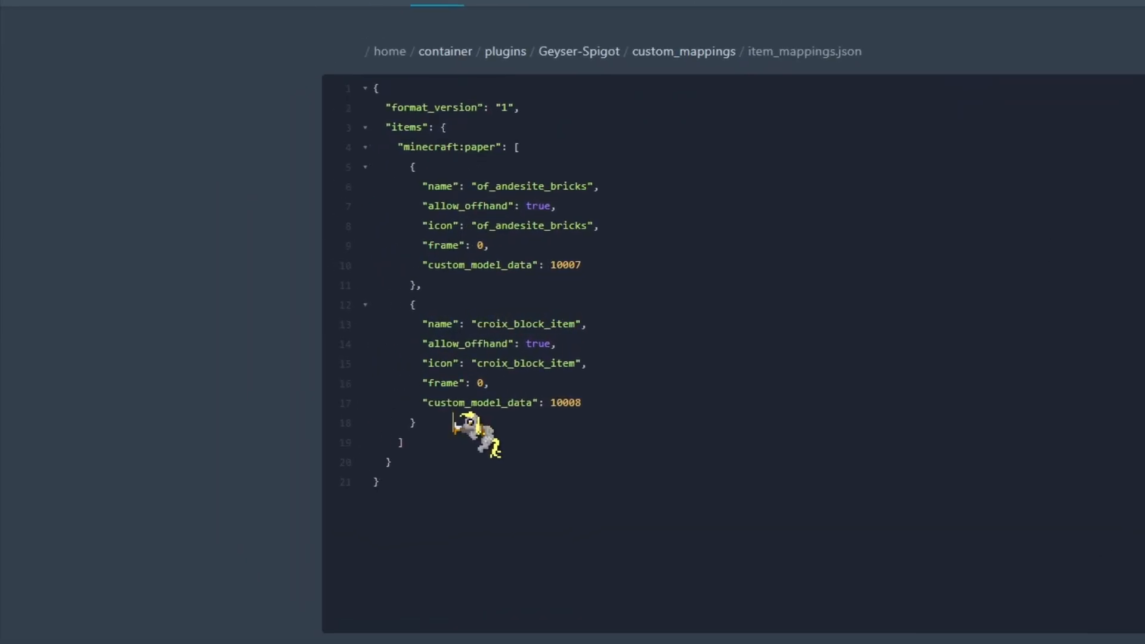
Duplicate the croix_block_item entry in item_mappings.json, pasting the copy right below it
left_click_drag(456, 416, 225, 332)
key("ctrl+c")
key("Right")
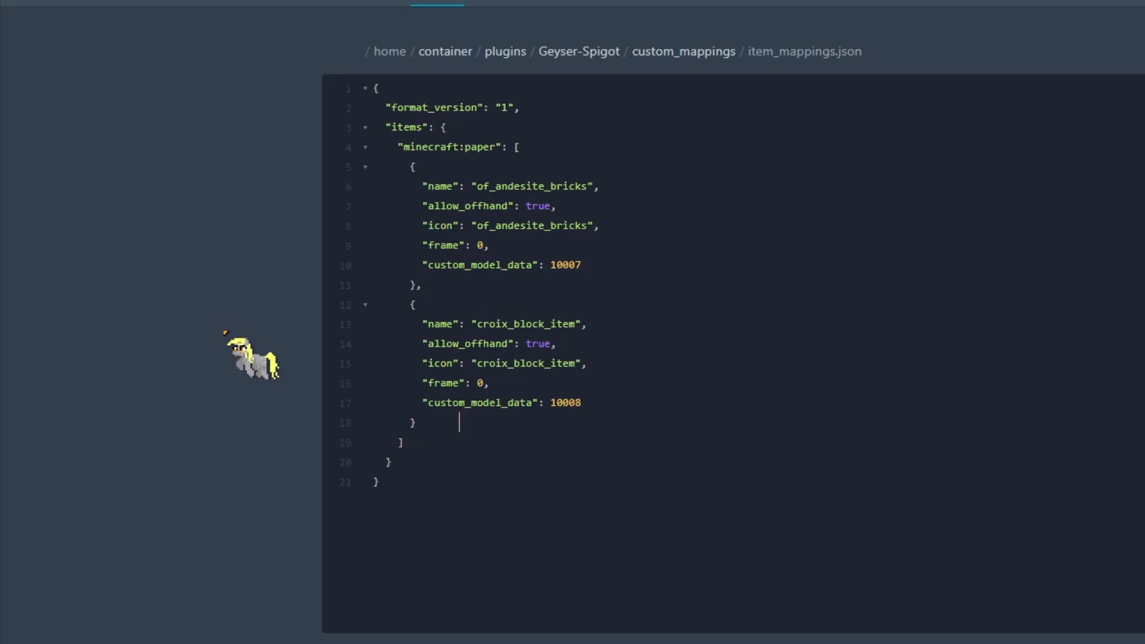
key("BackSpace")
key("BackSpace")
key("BackSpace")
key("BackSpace")
key("BackSpace")
key("BackSpace")
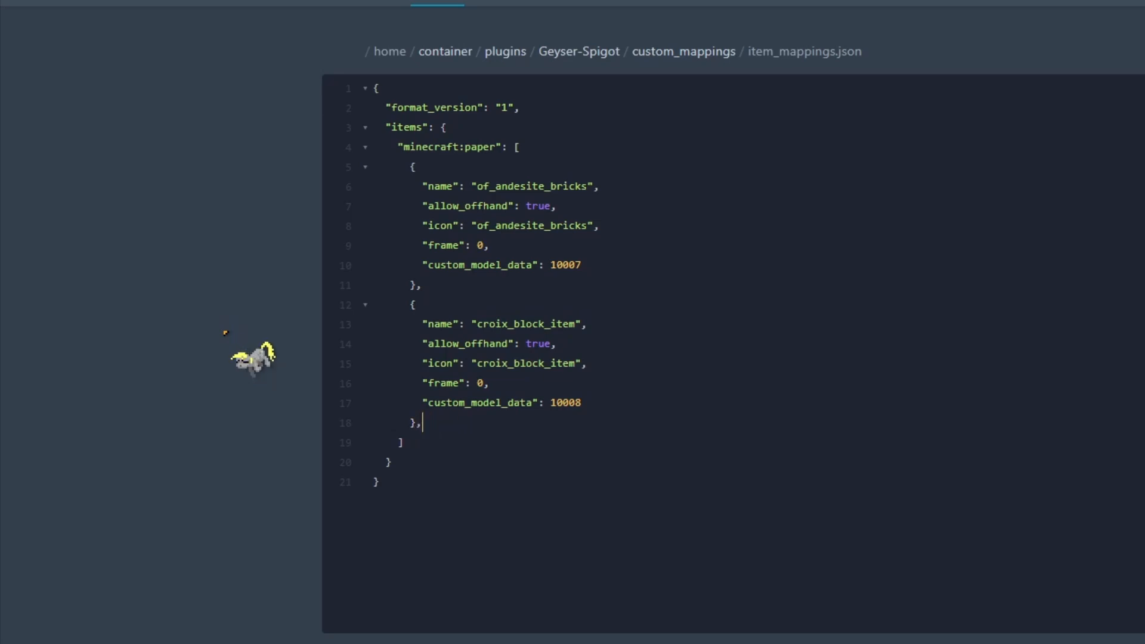
key("ctrl+v")
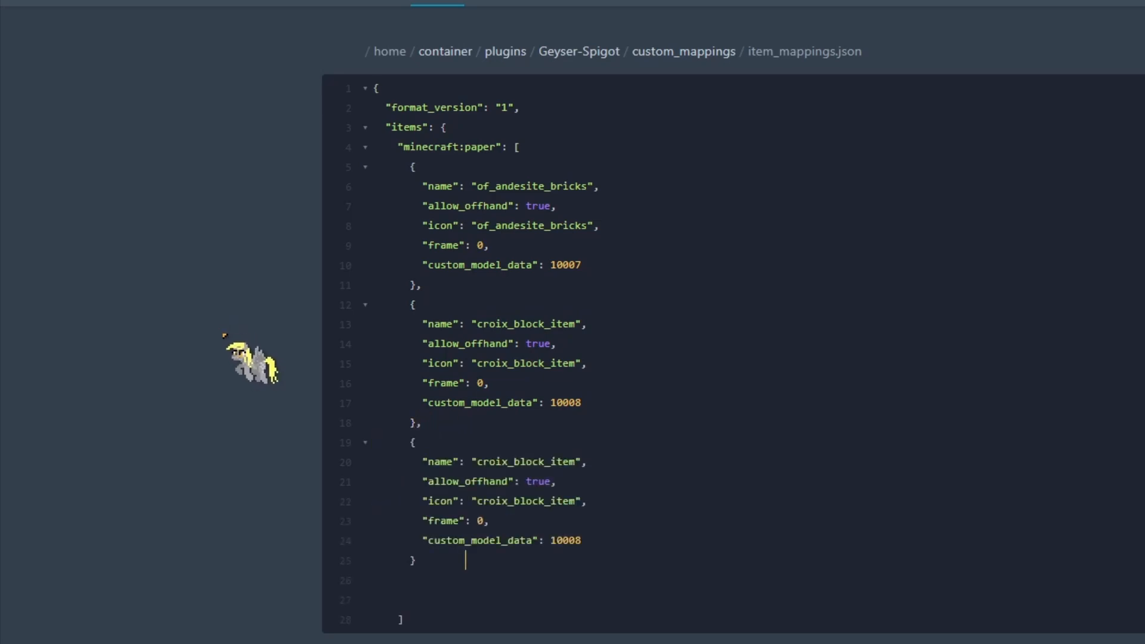
scroll(588, 459, "down", 1)
Rename the copy's name and icon to trick_ore_item, set custom_model_data 10009, and save the file
double_click(554, 423)
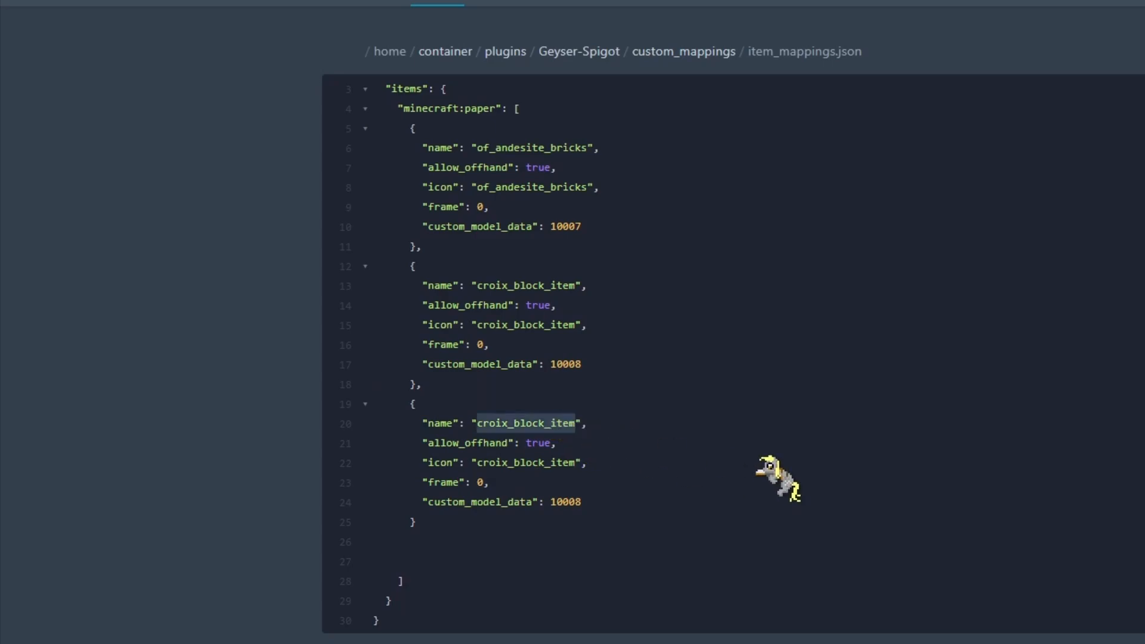
key("Left")
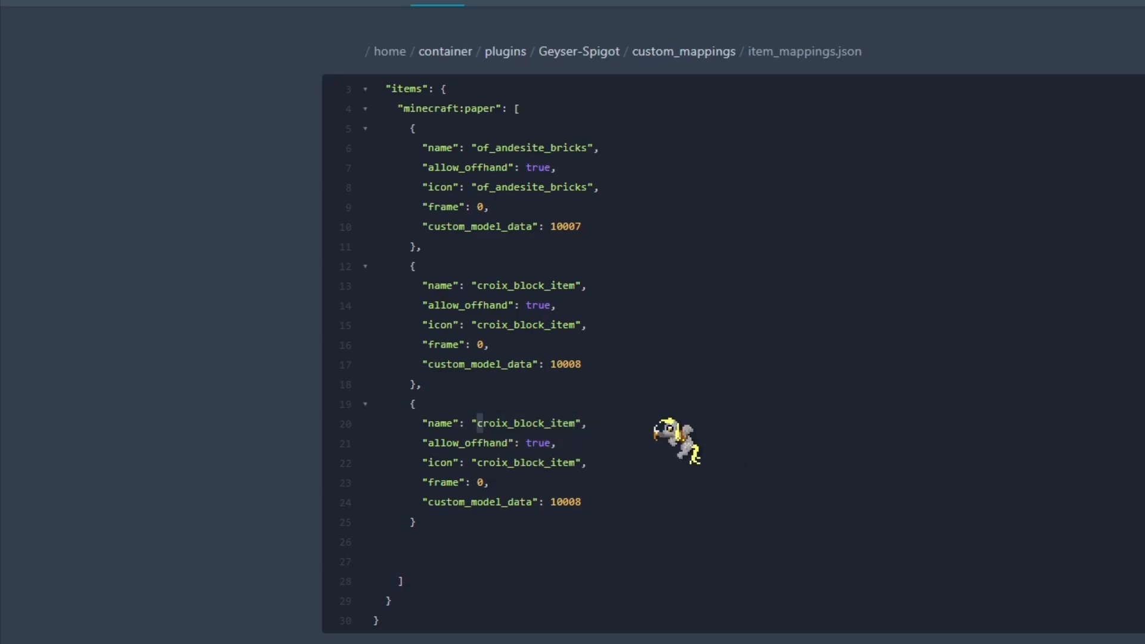
type("trick_ore")
key("Down")
key("Down")
key("Right")
key("Right")
key("ctrl+shift+Left")
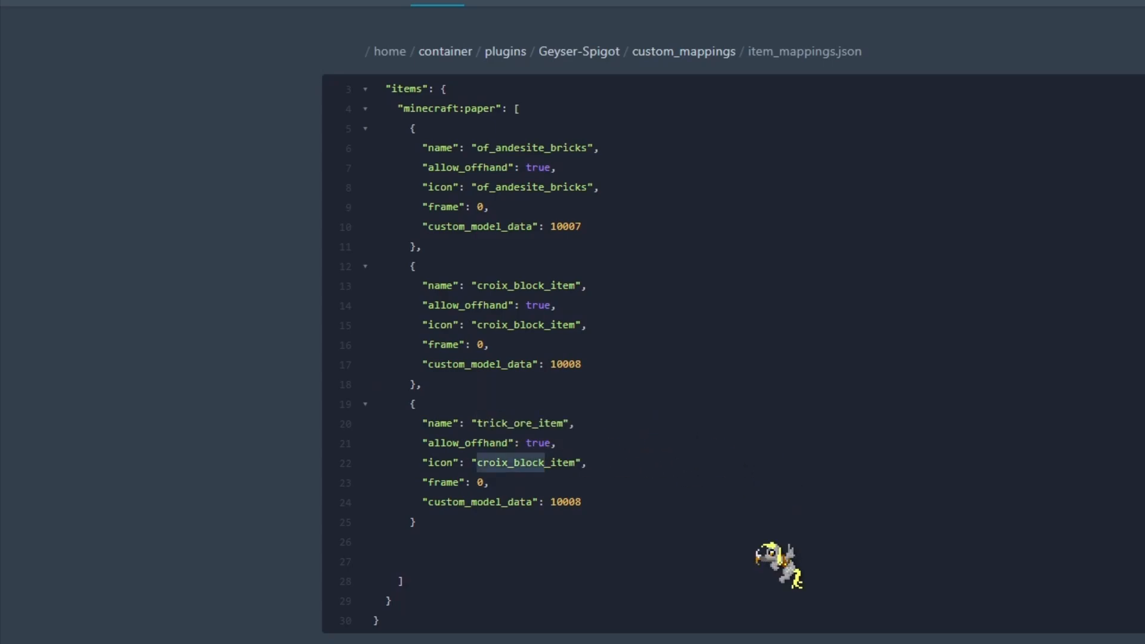
type("trick")
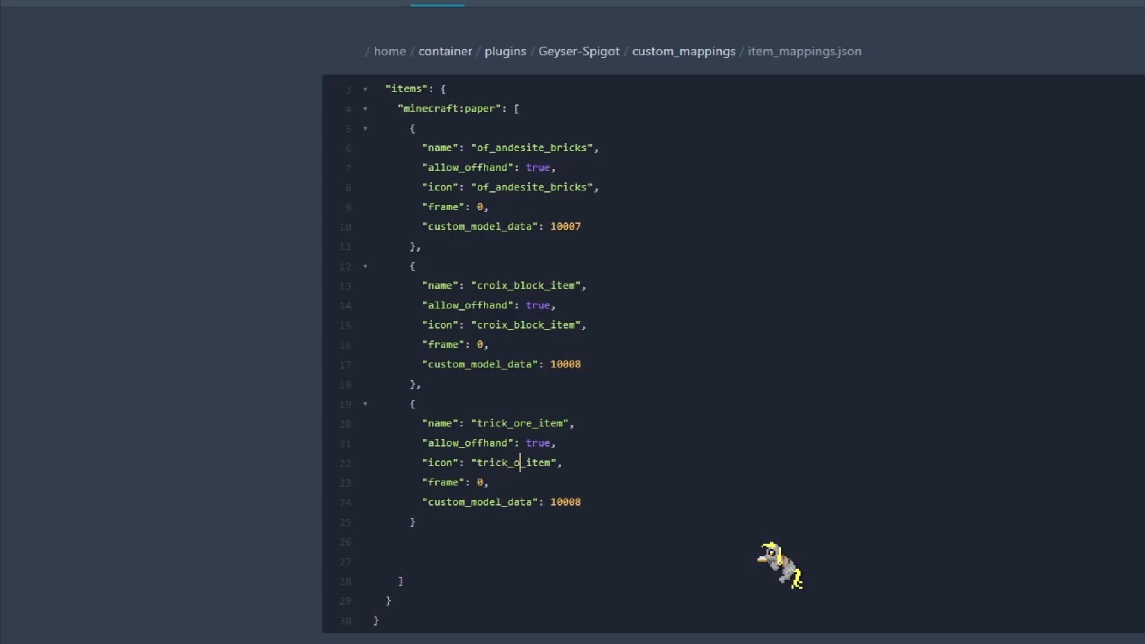
key("End")
key("ctrl+s")
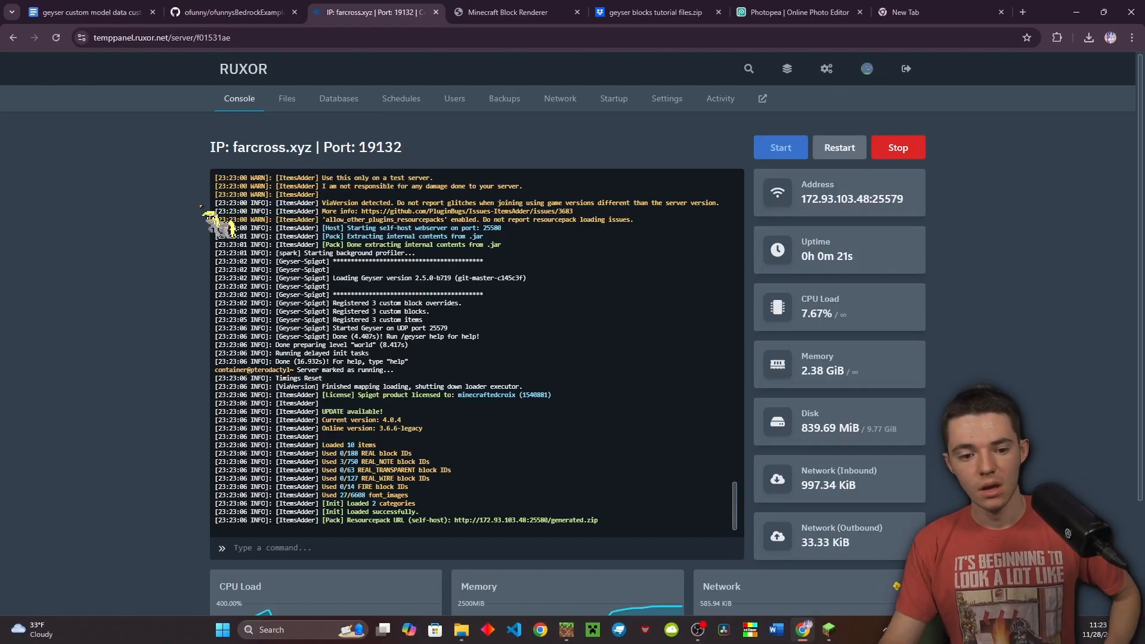
Rejoin the dev server in Bedrock, downloading its resource packs
left_click(566, 630)
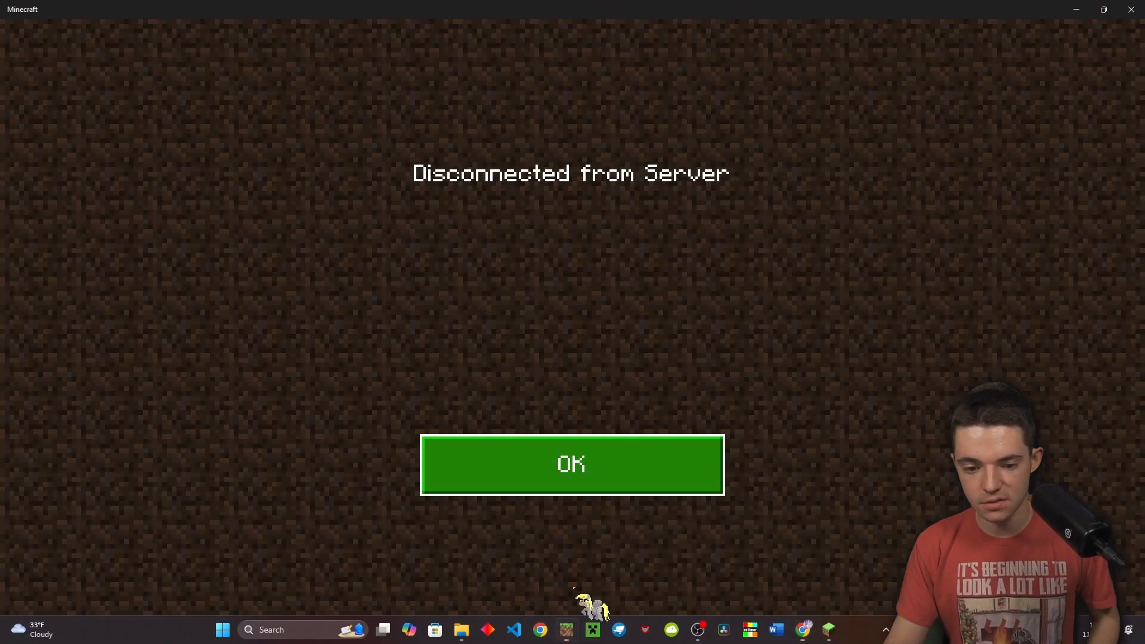
left_click(576, 462)
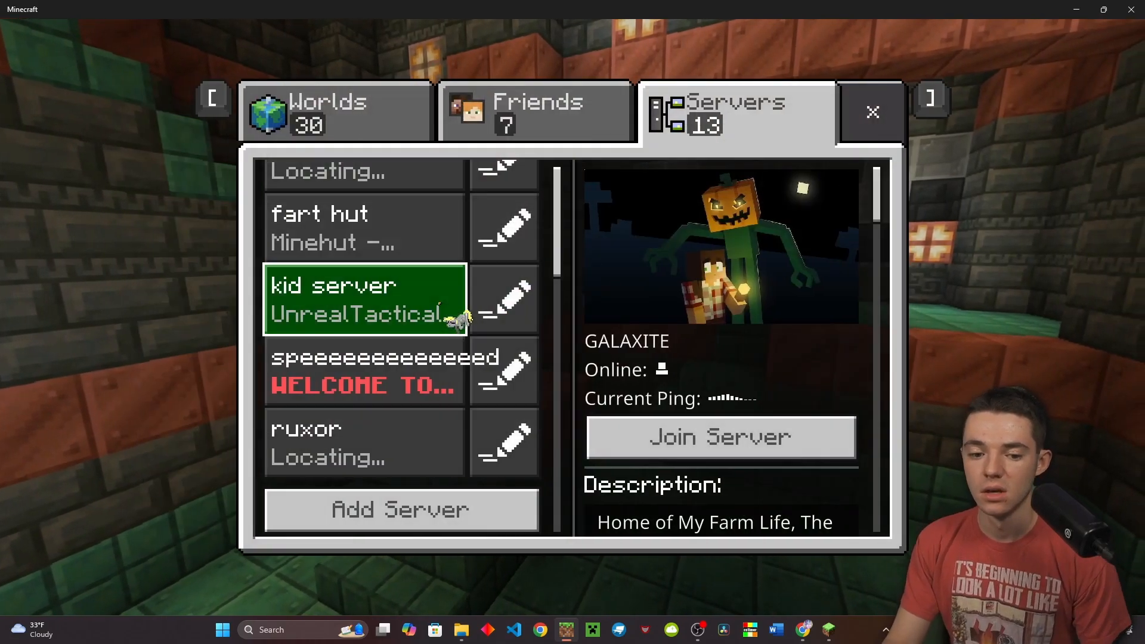
scroll(465, 281, "up", 5)
left_click(370, 376)
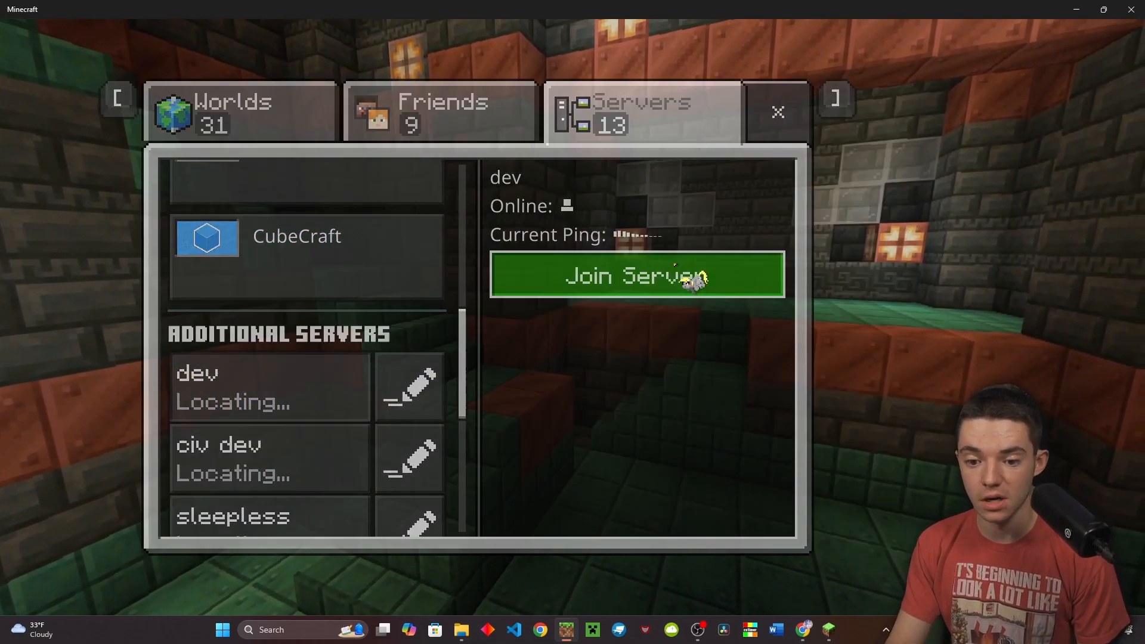
left_click(686, 275)
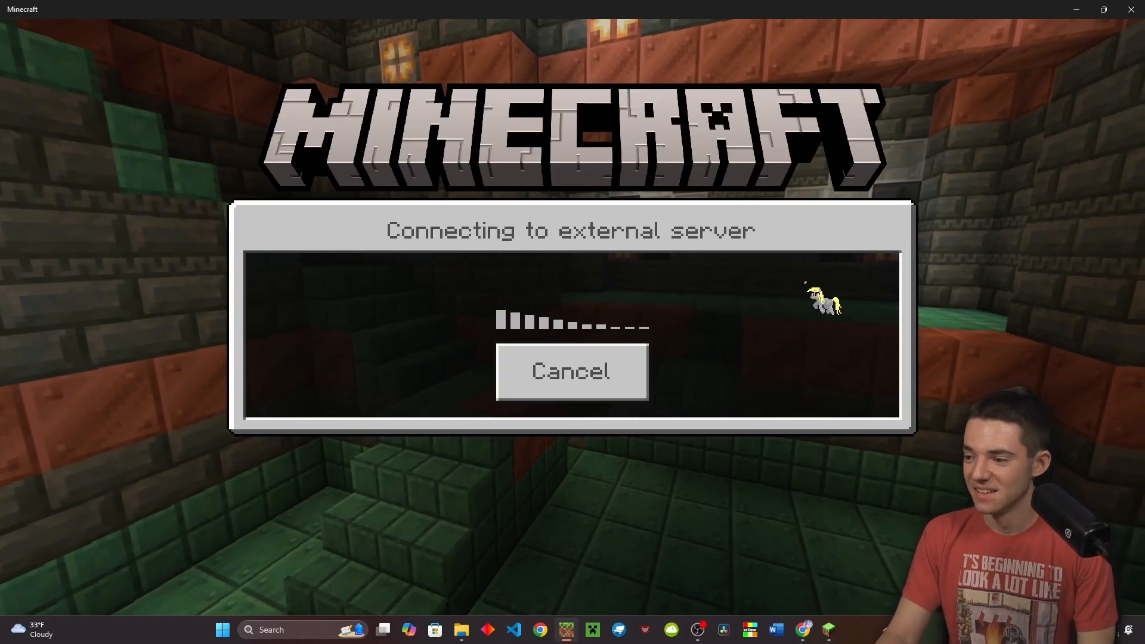
left_click(756, 356)
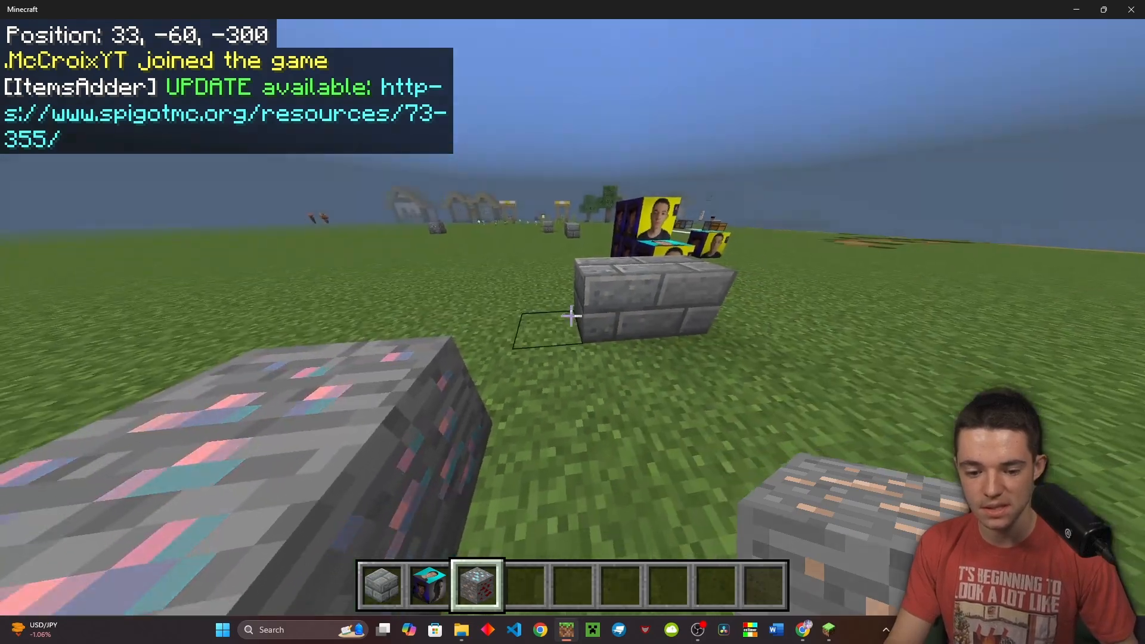
Walk around and onto the placed Trick Ore block, checking its texture in third-person and front views
key("d")
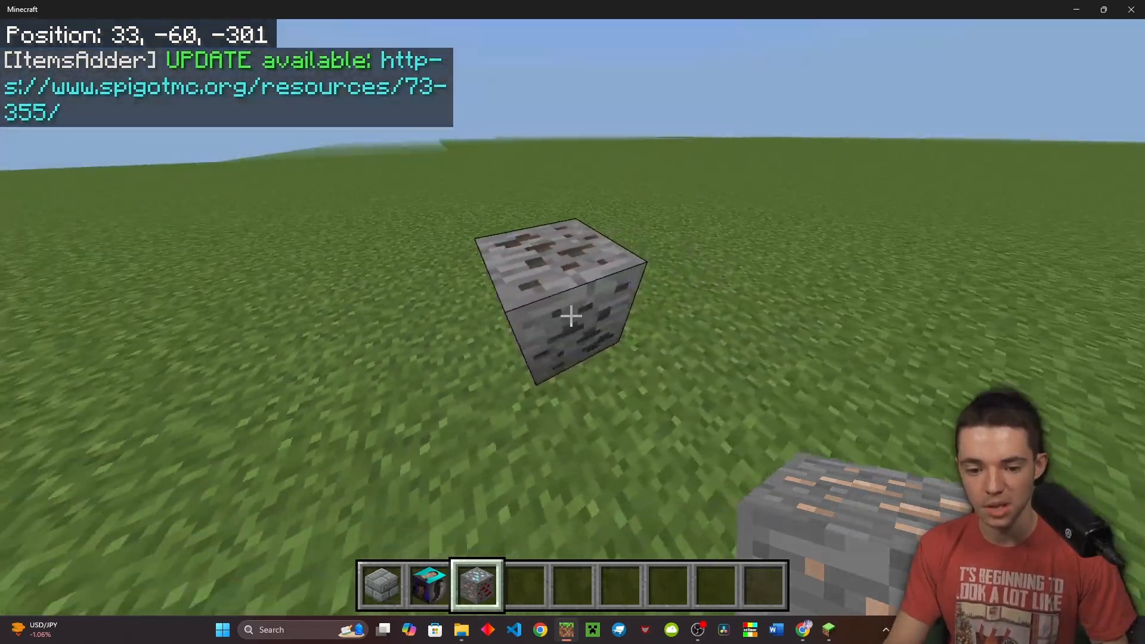
key("w")
key("space")
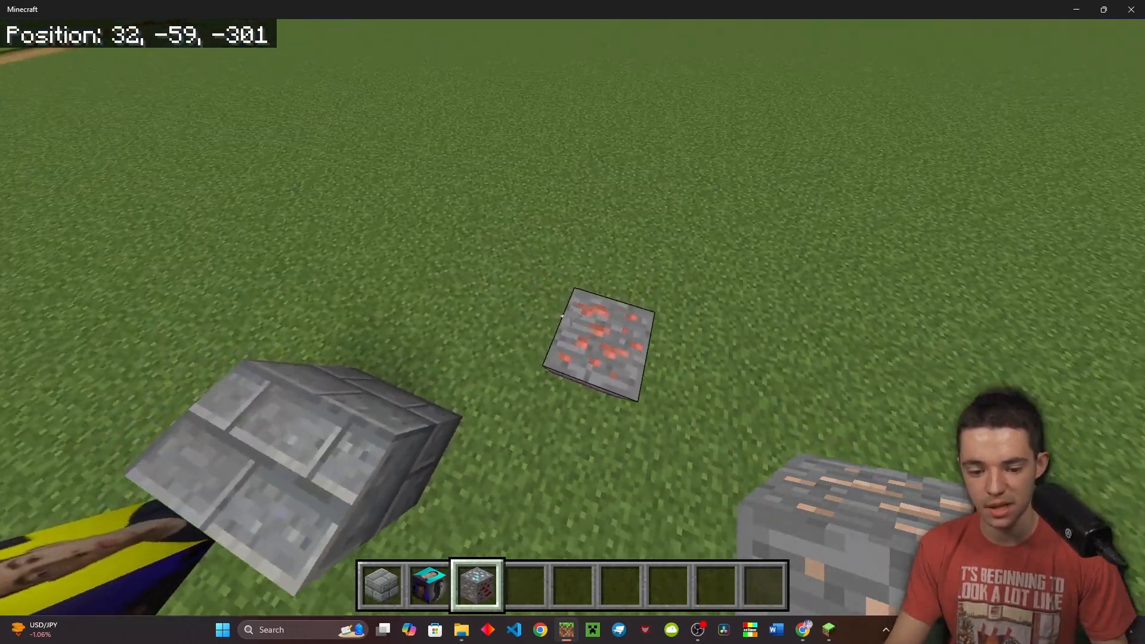
scroll(571, 316, "down", 1)
scroll(571, 316, "up", 1)
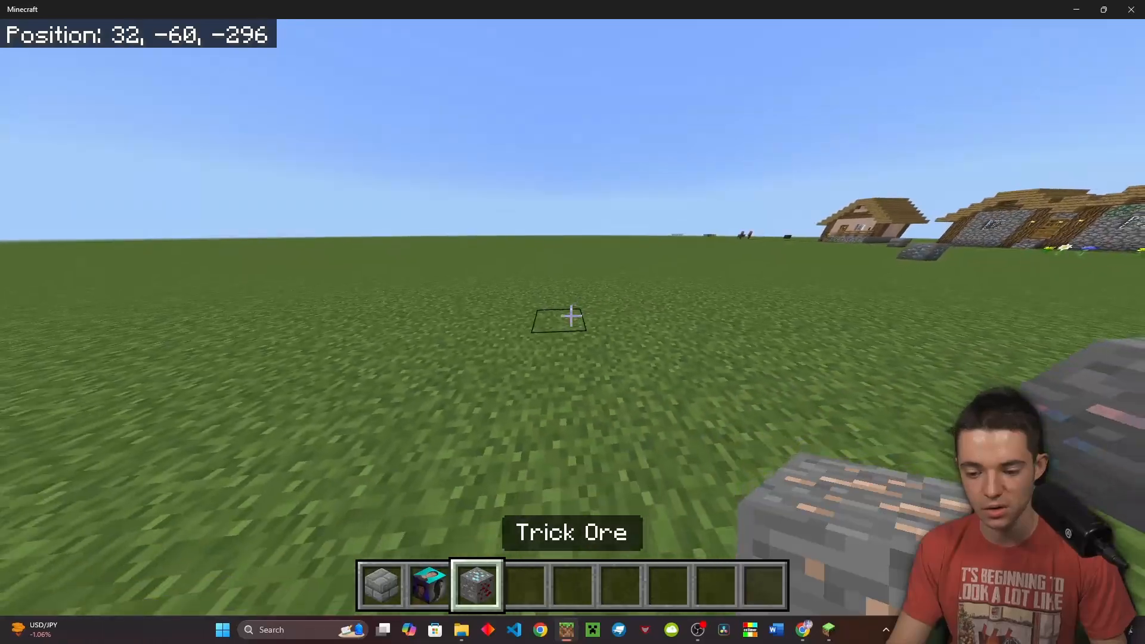
key("F5")
key("F5")
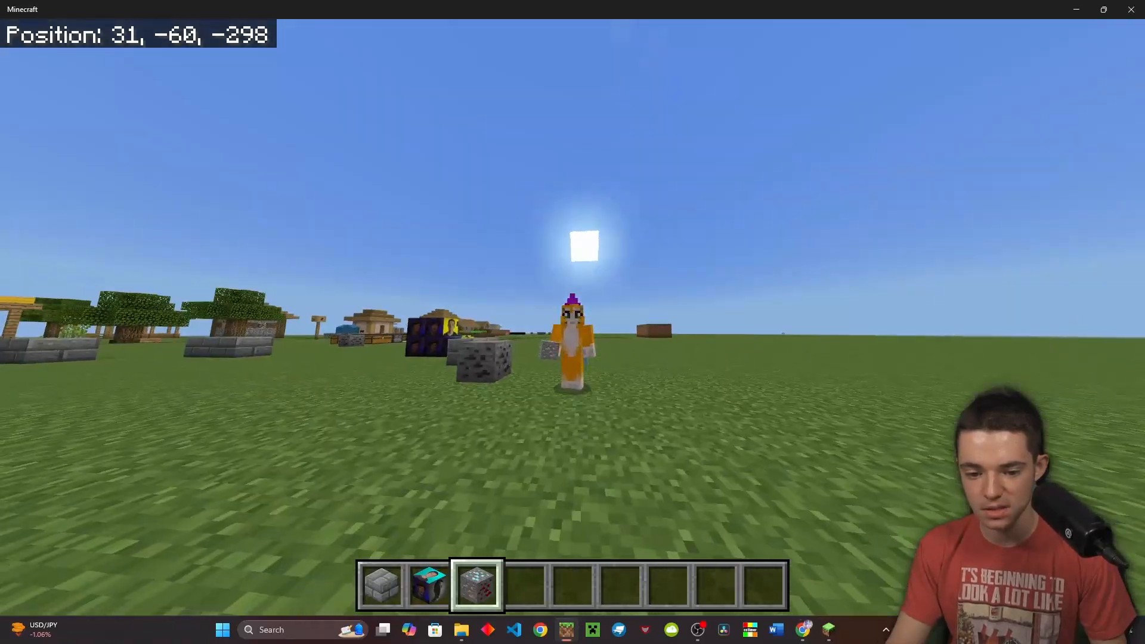
key("F5")
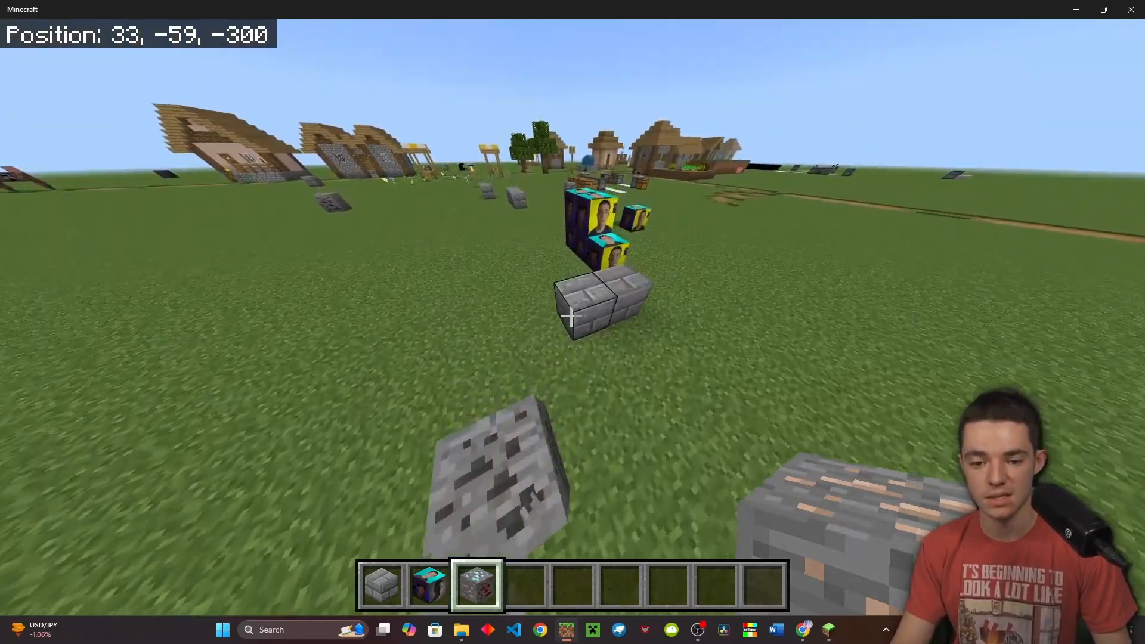
Walk past the portrait blocks into the grassland and back, viewing the blocks from several sides
key("w")
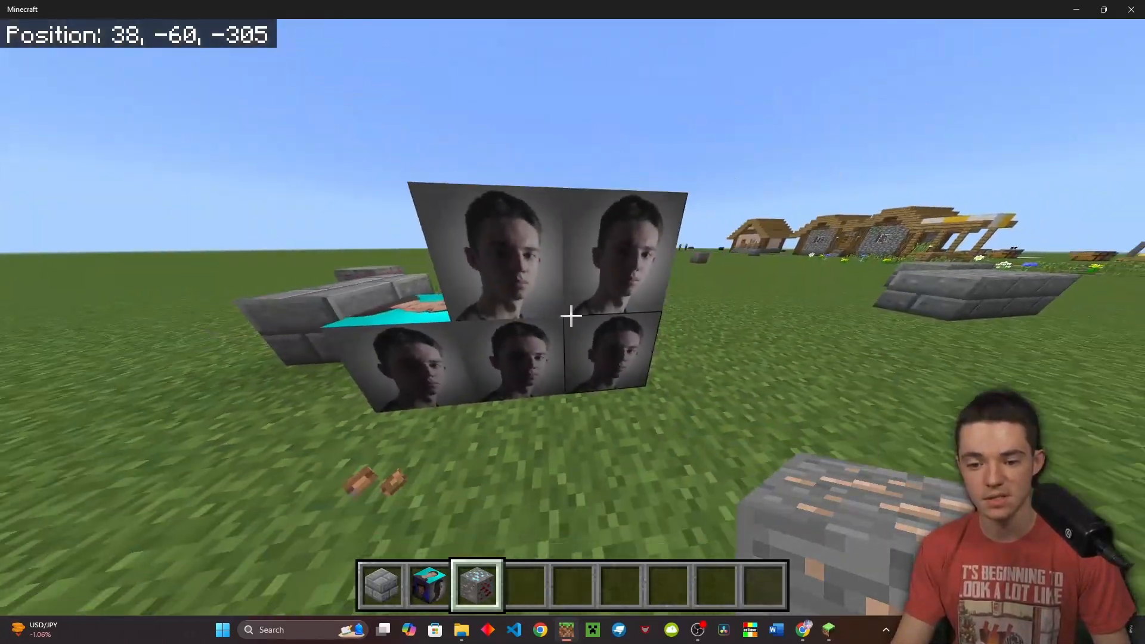
key("w")
key("w")
key("space")
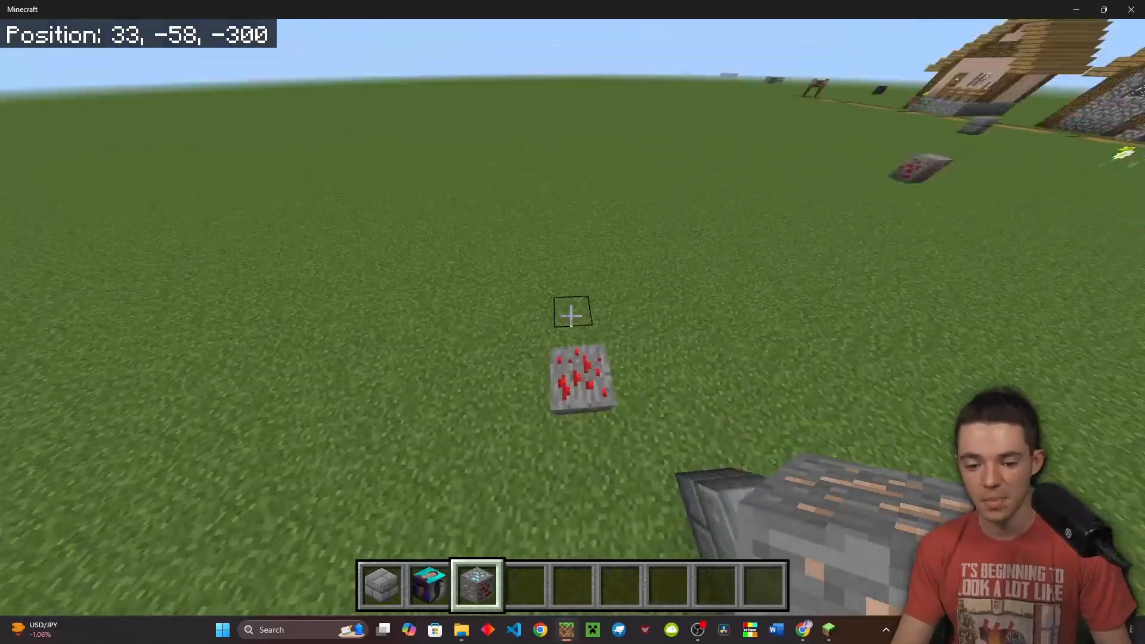
key("space")
key("w")
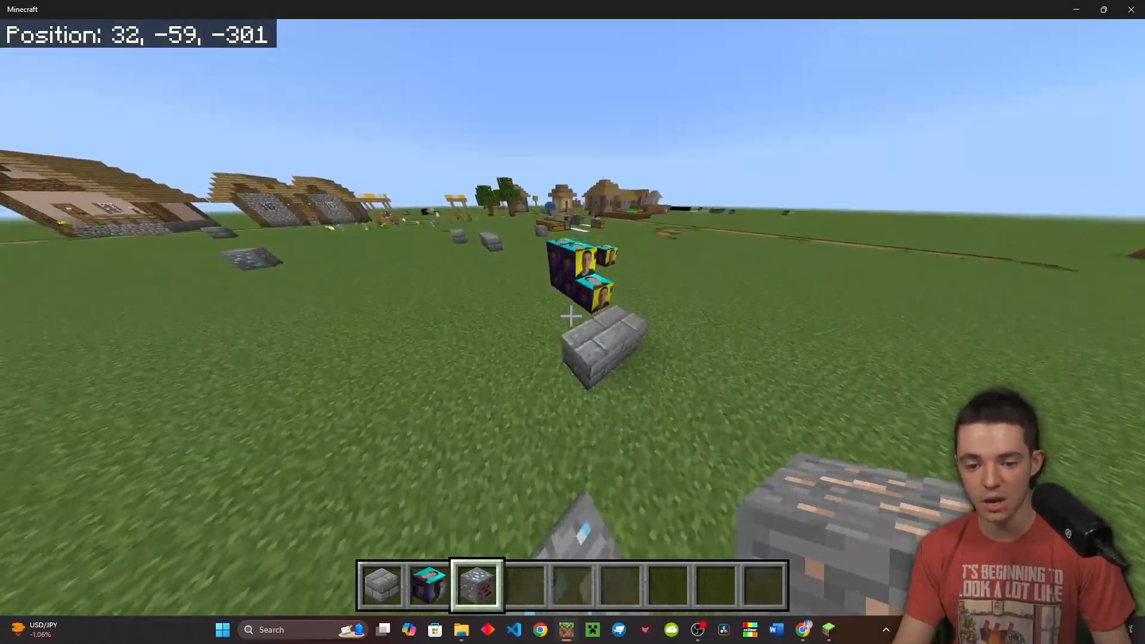
key("w")
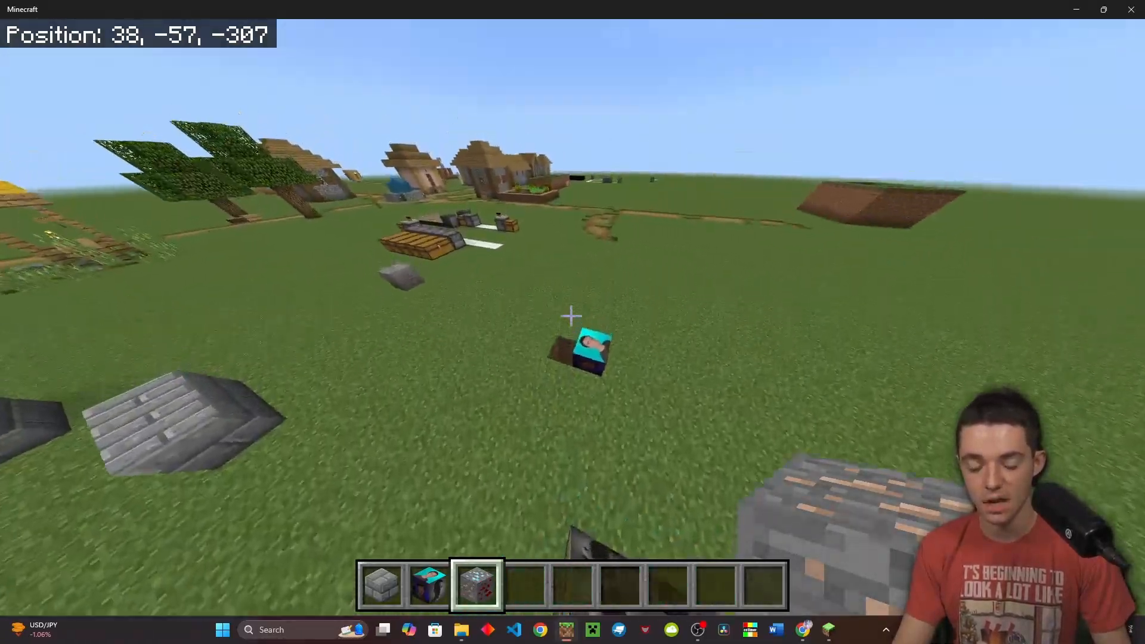
key("w")
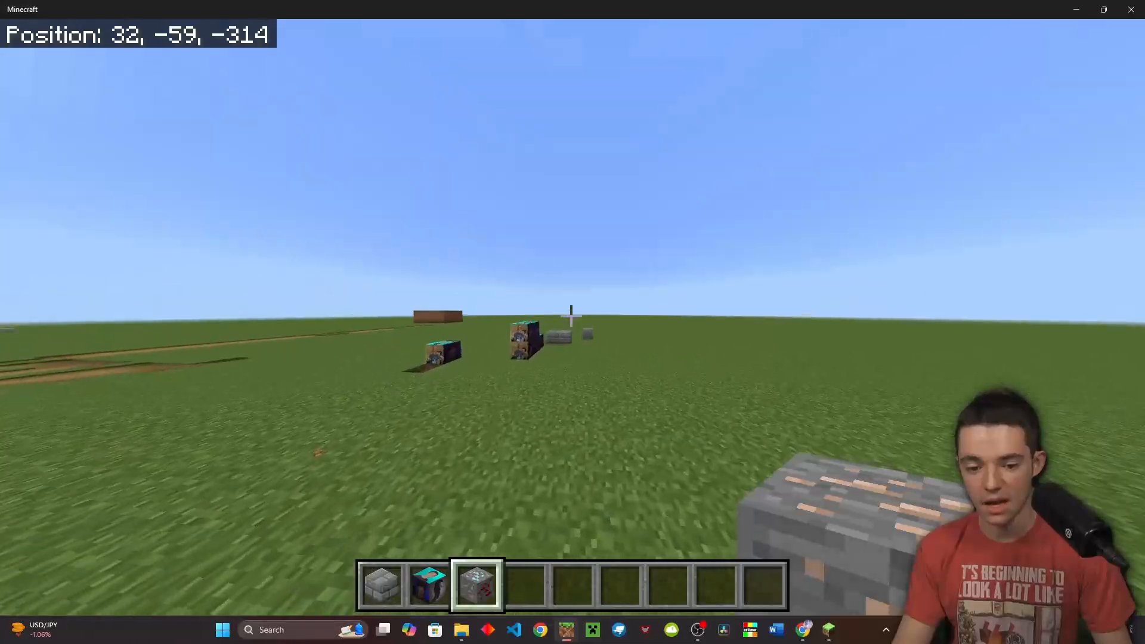
key("w")
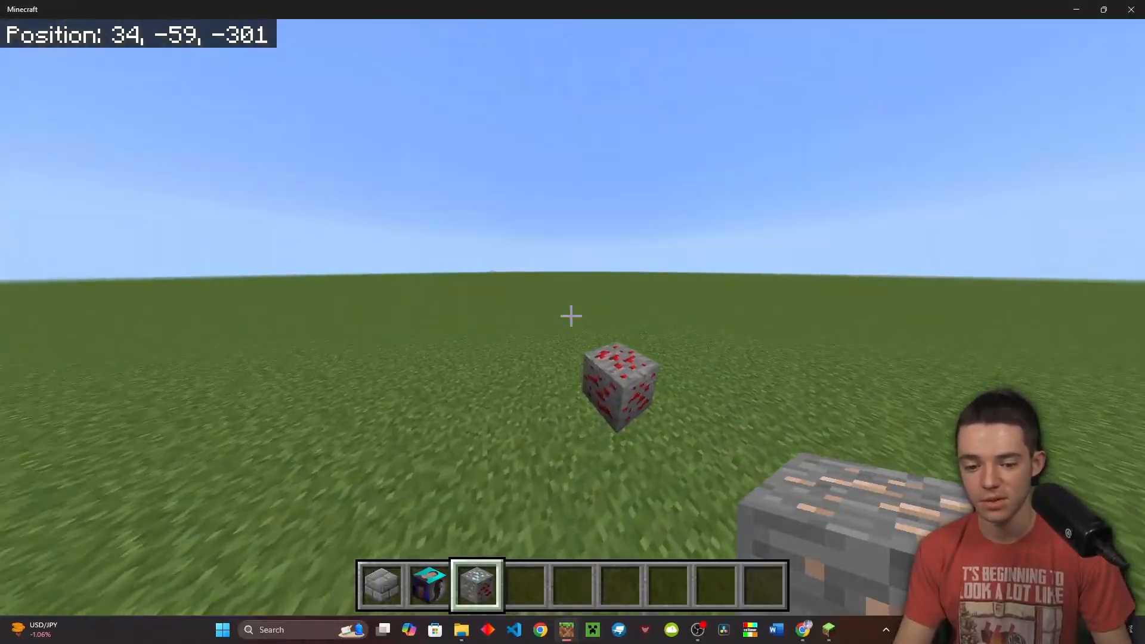